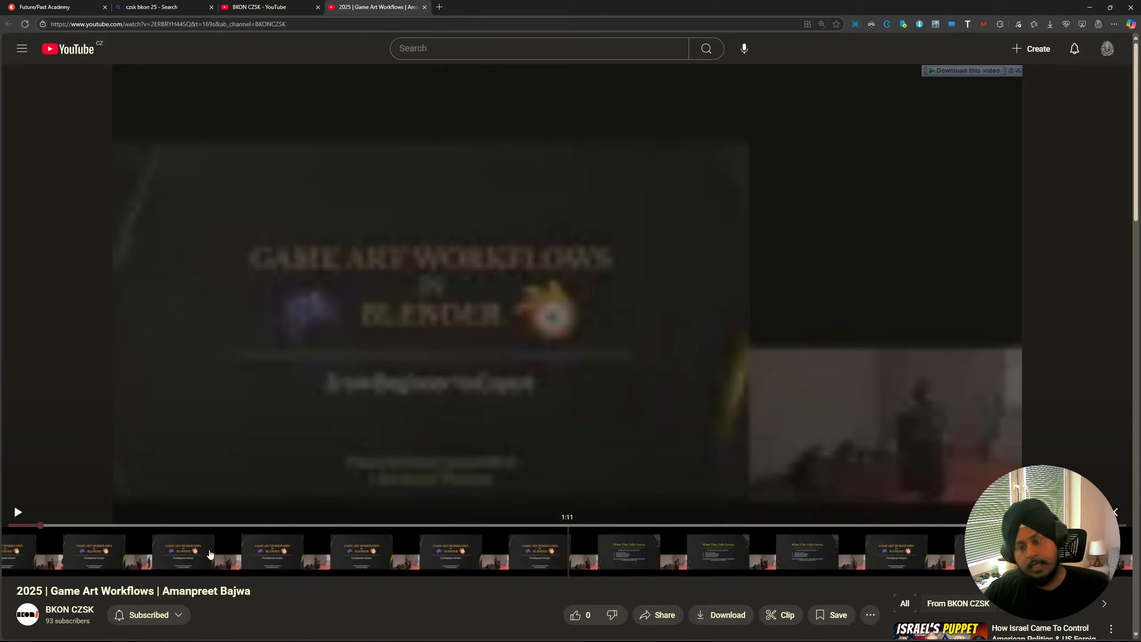
Copy the share link of the 2025 Game Art Workflows video and close the sharing dialog.
left_click(670, 615)
left_click(665, 393)
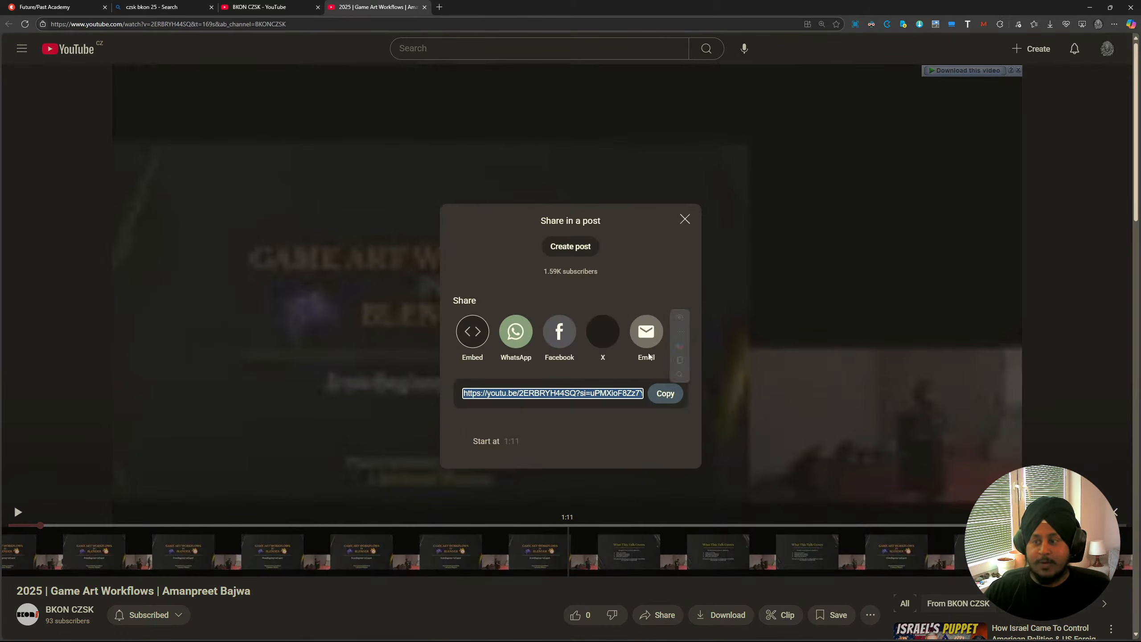
left_click(685, 221)
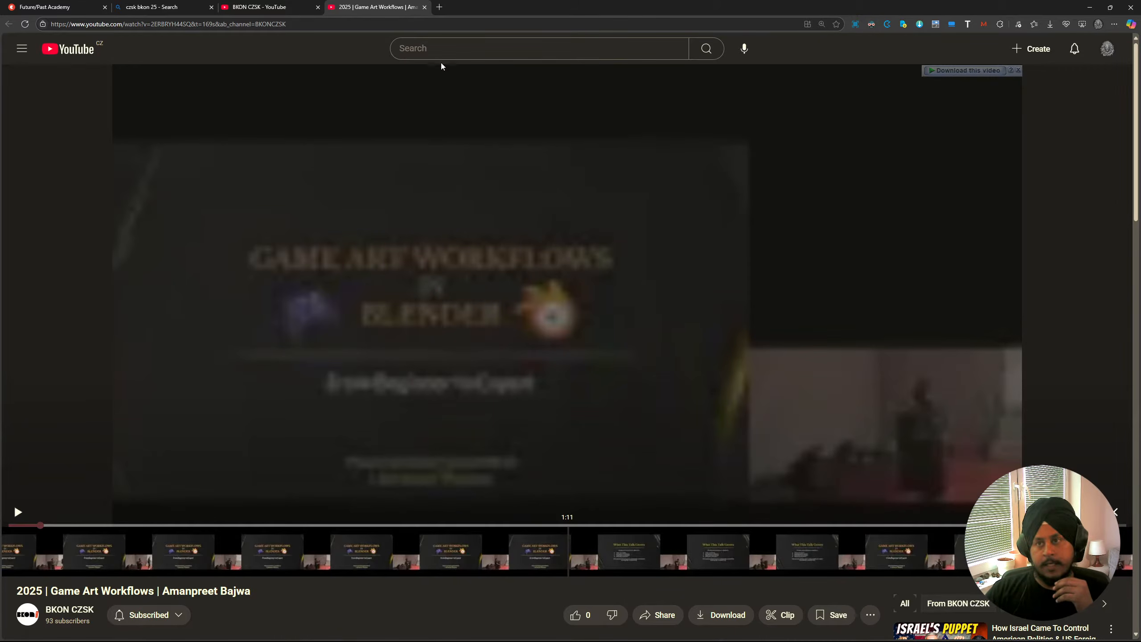
Search YouTube for "blender" and open the official Blender channel.
left_click(446, 50)
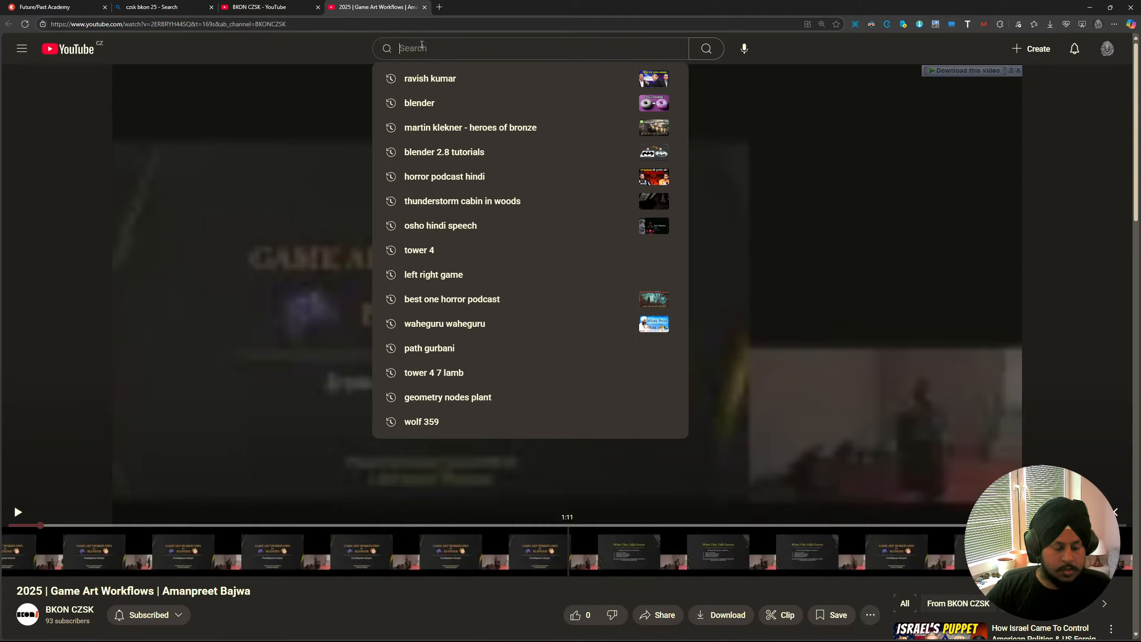
type("blender")
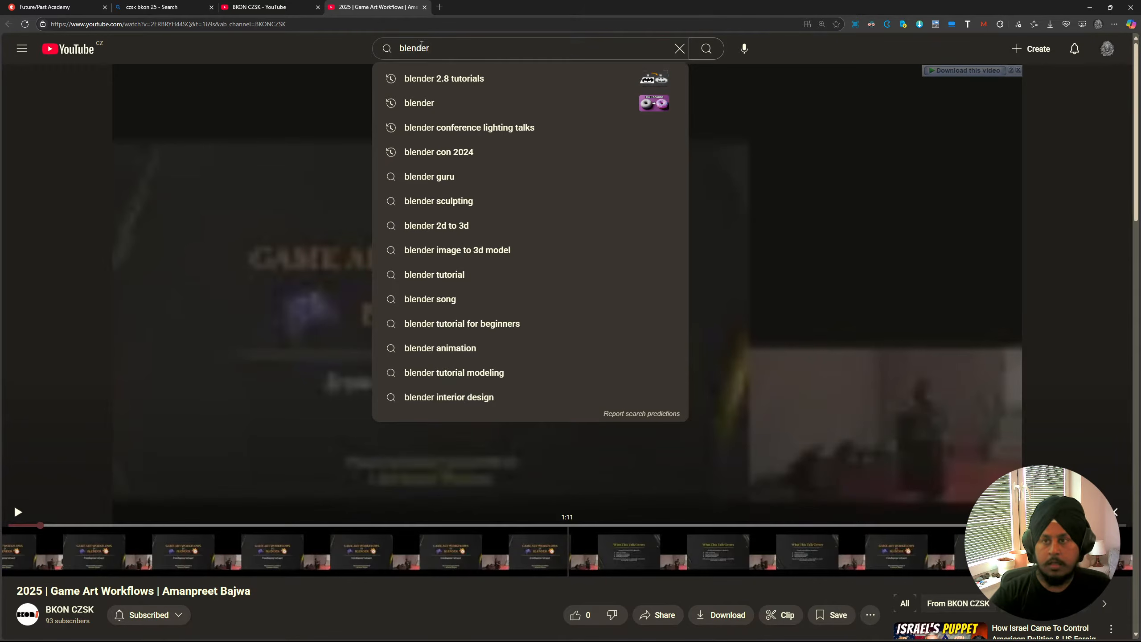
key("Return")
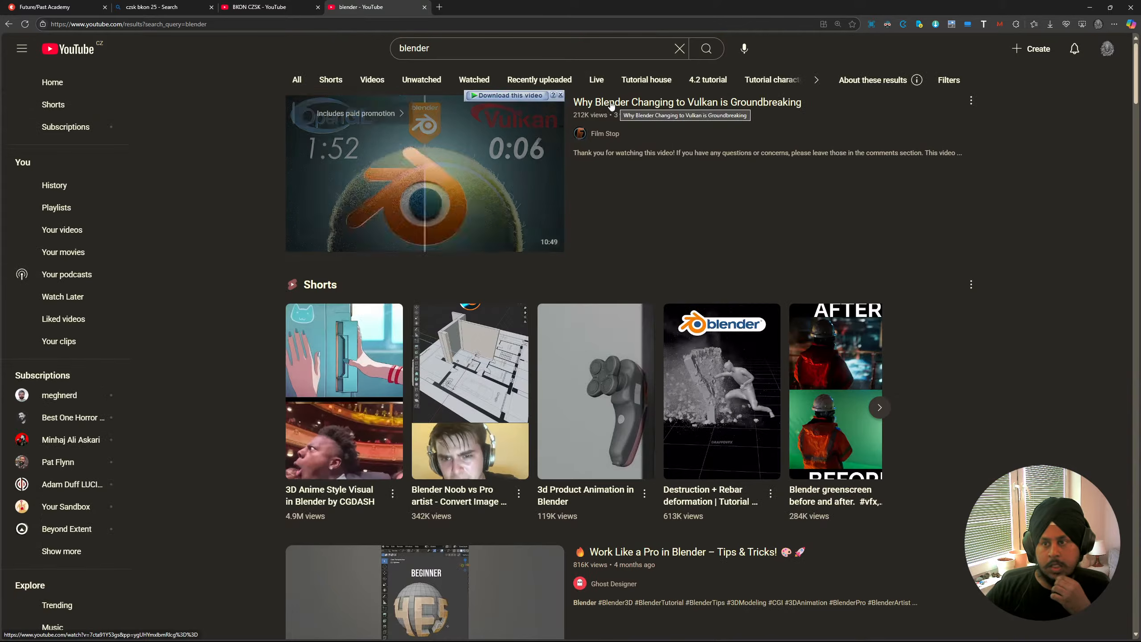
scroll(583, 224, "down", 5)
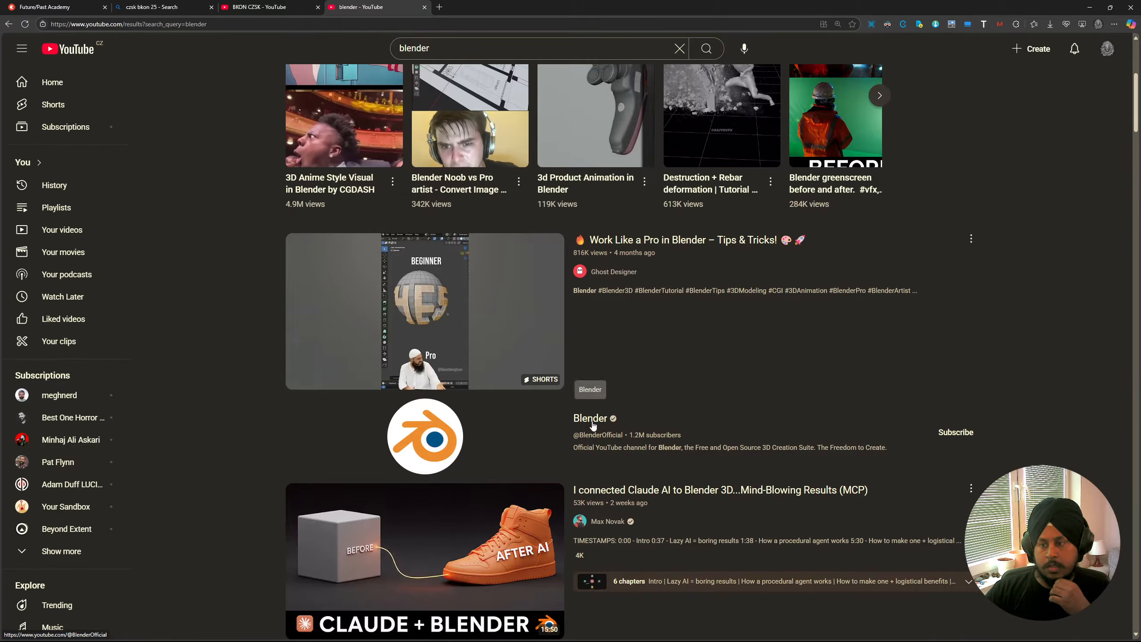
left_click(591, 419)
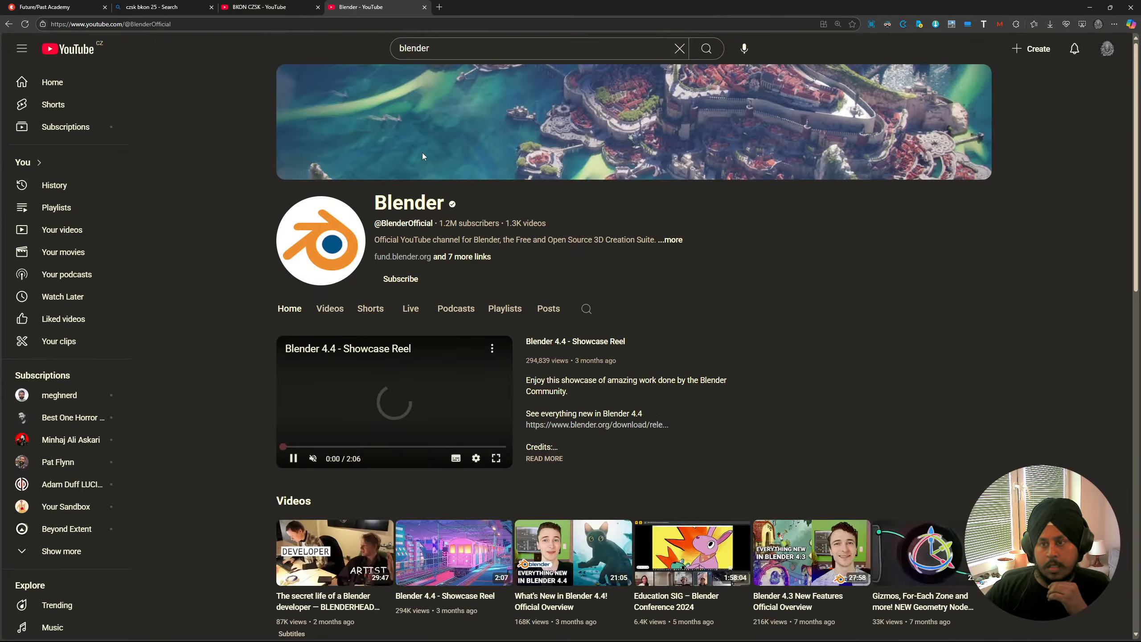
Search the Blender channel's videos for the speaker's first name and open the talk "From Hobbyist to AAA".
left_click(328, 310)
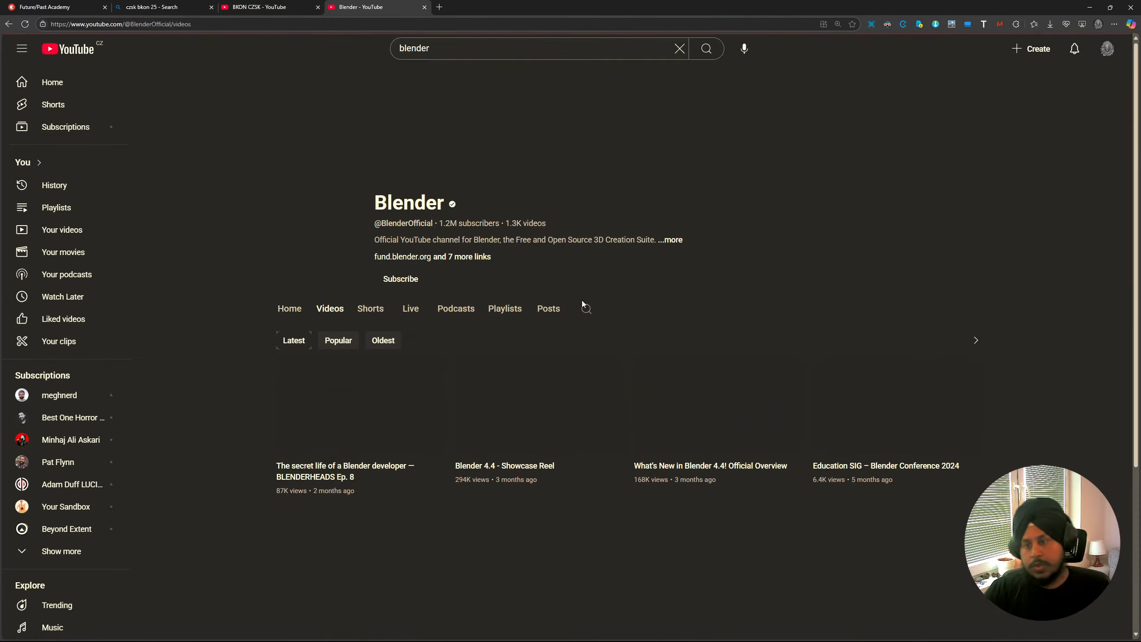
left_click(595, 309)
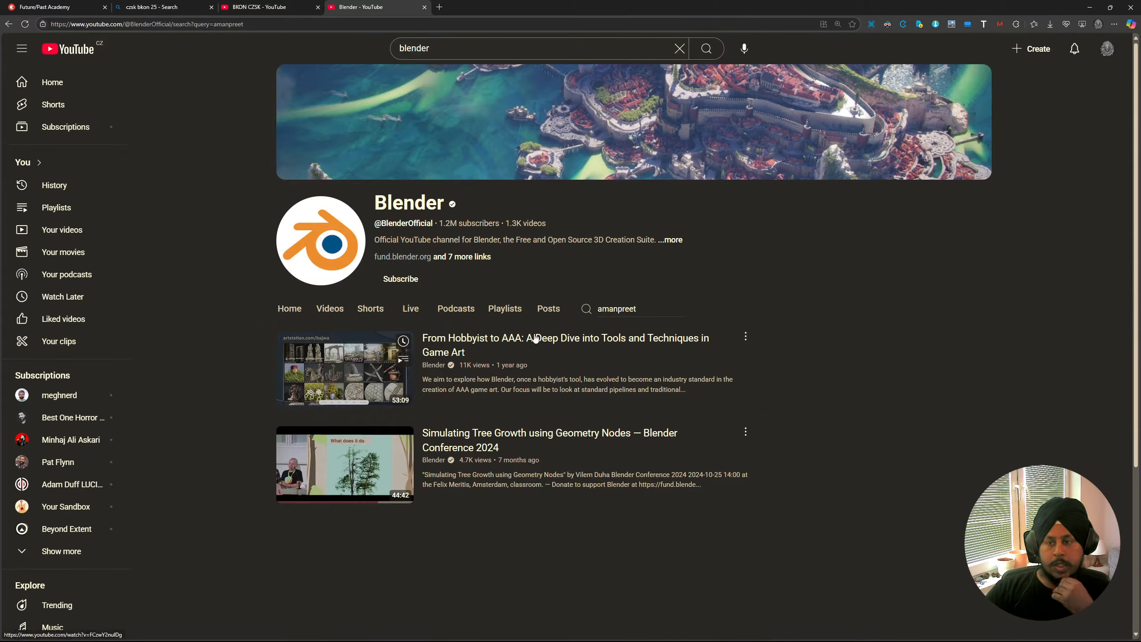
left_click(513, 345)
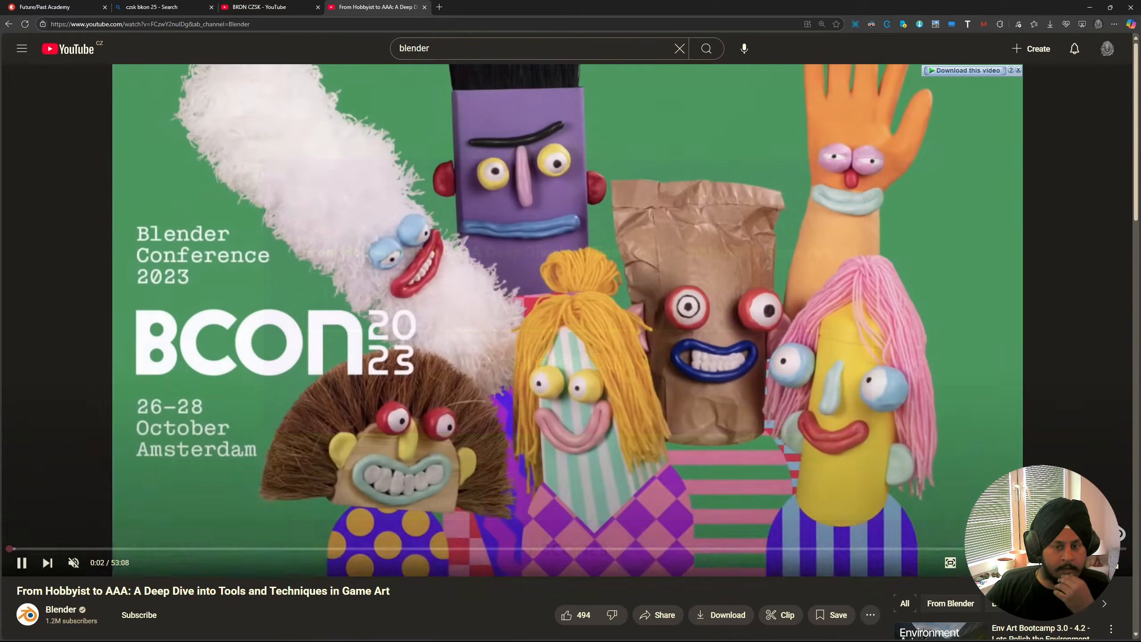
Skim the talk at about 3, 21 and 50 minutes to preview its slides.
left_click_drag(67, 549, 69, 549)
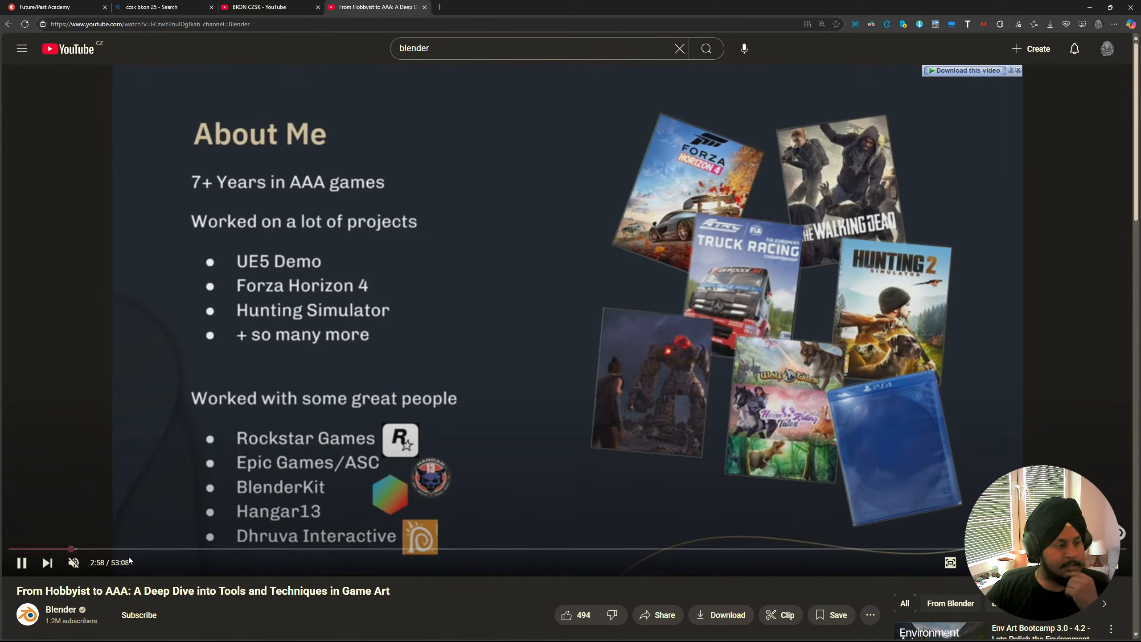
left_click_drag(161, 549, 452, 546)
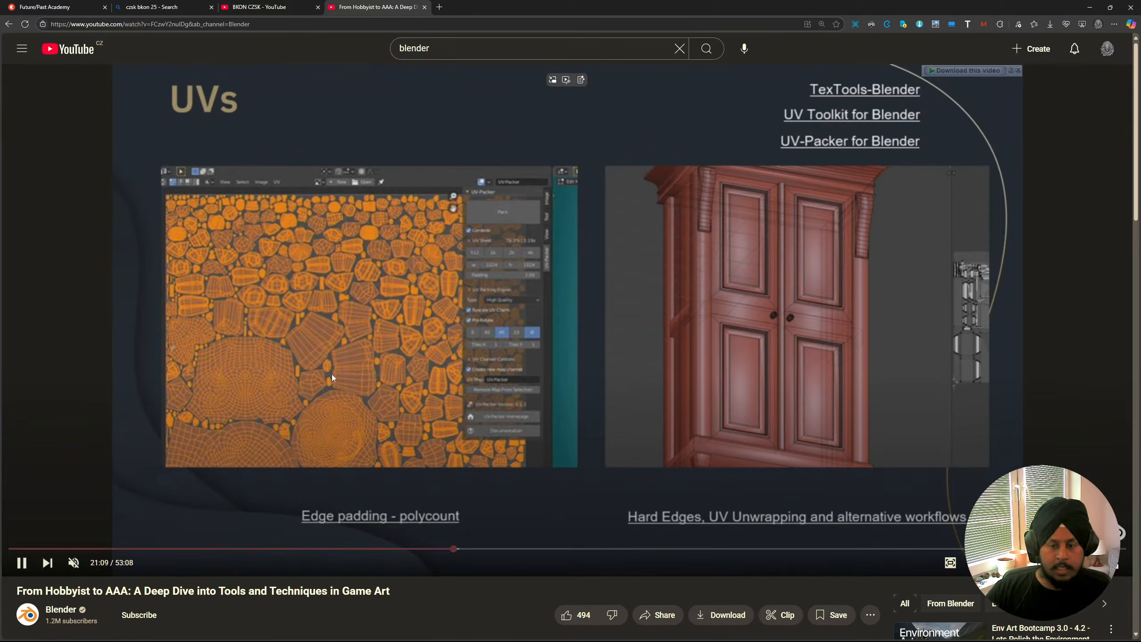
left_click_drag(486, 546, 1078, 548)
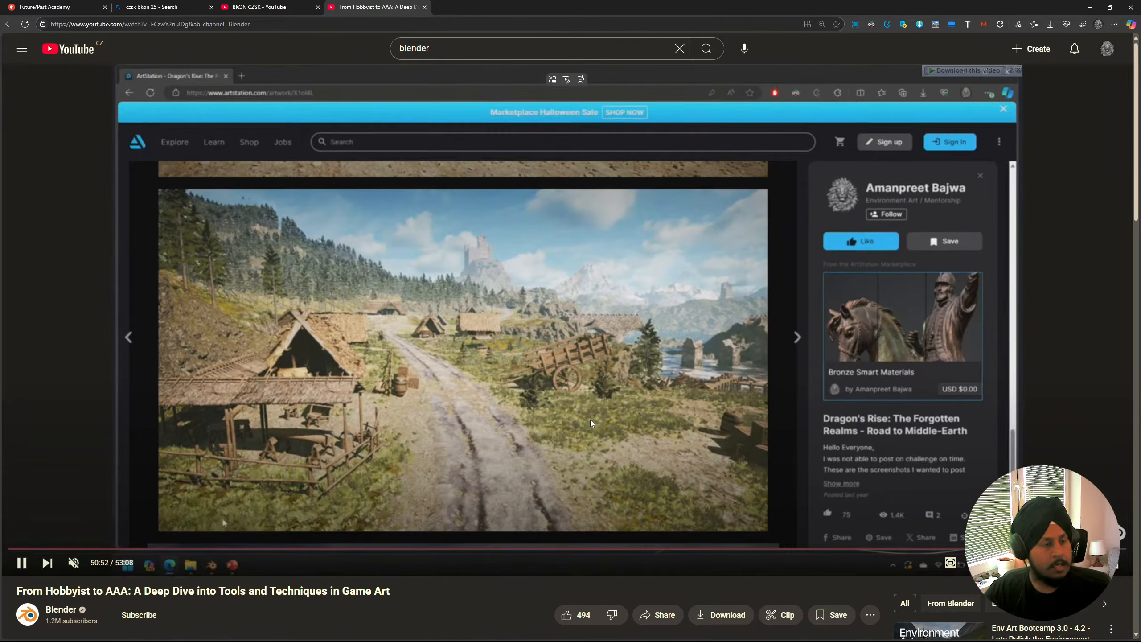
Skip forward in short jumps through the talk's final section and pause at the "Environments!" slide.
key("Right")
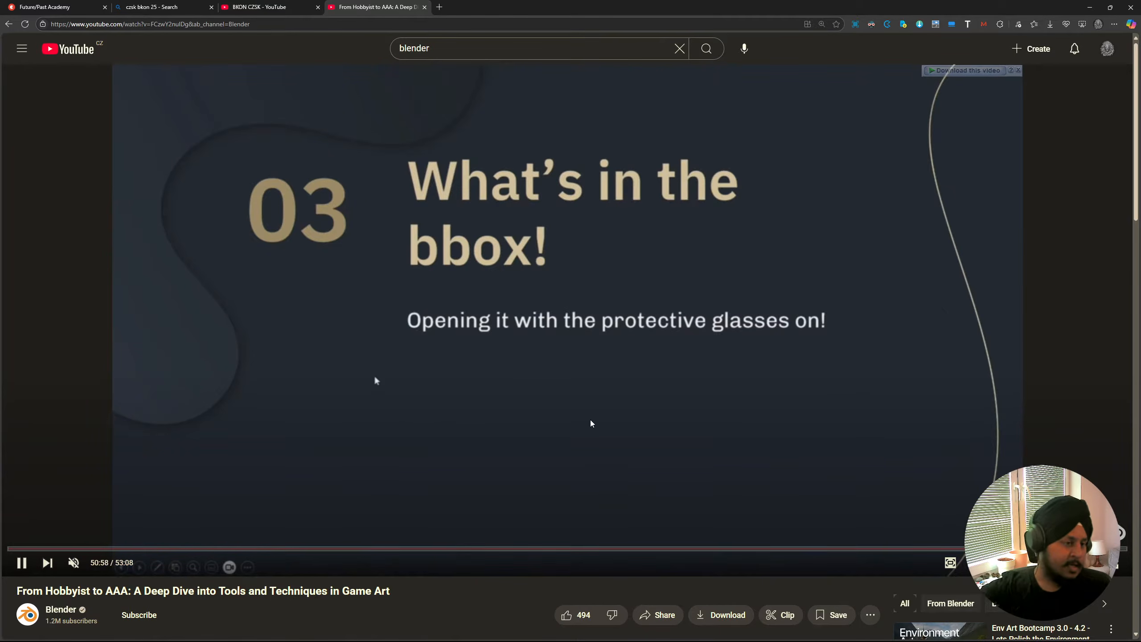
key("Right")
key("Right")
key("Right")
key("Right")
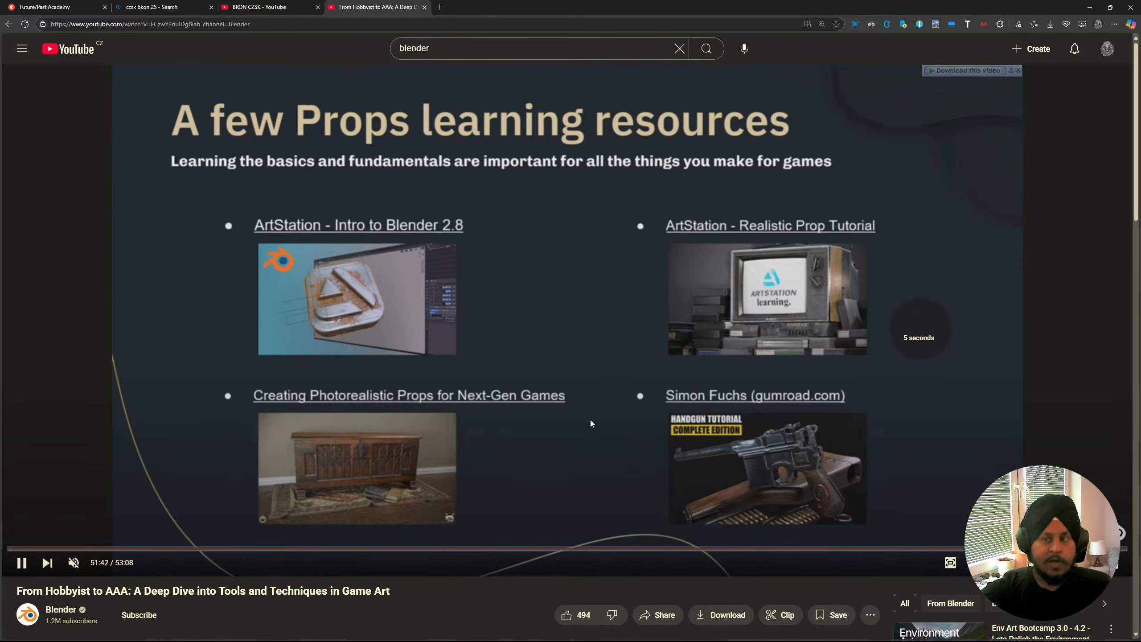
key("Right")
key("Right")
key("Right")
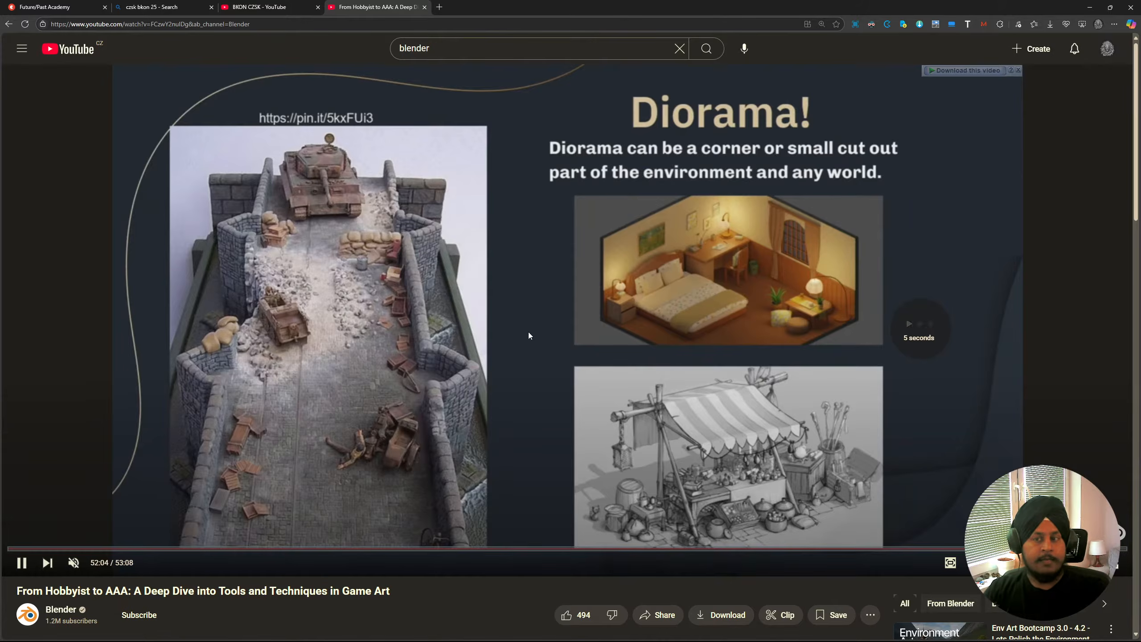
key("Right")
key("Right")
key("Right")
key("Right")
key("Right")
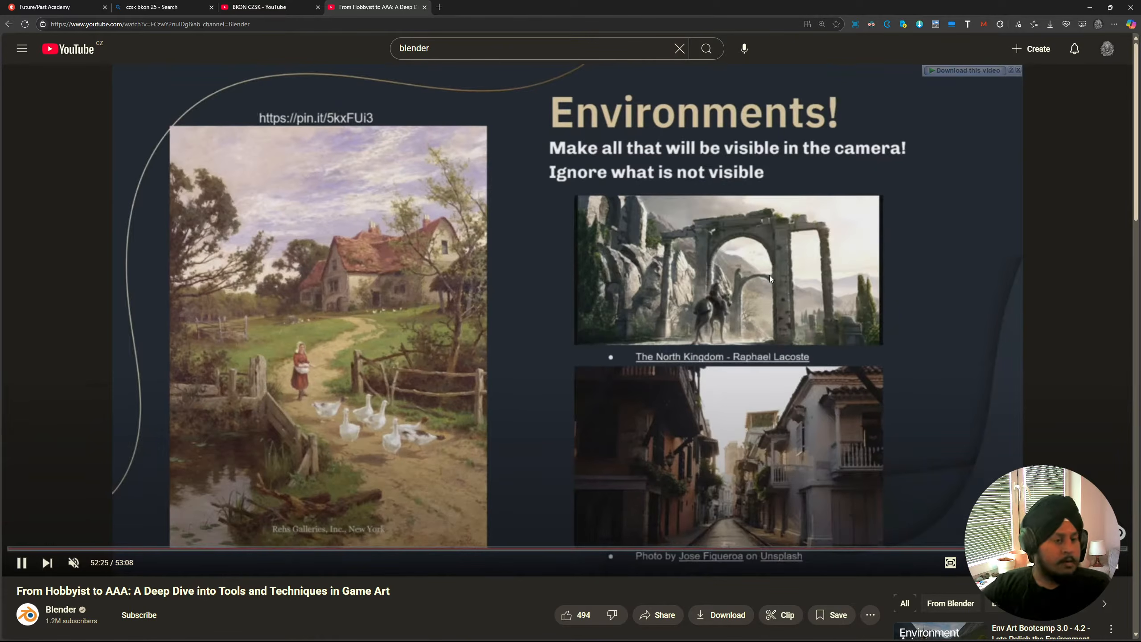
left_click(626, 230)
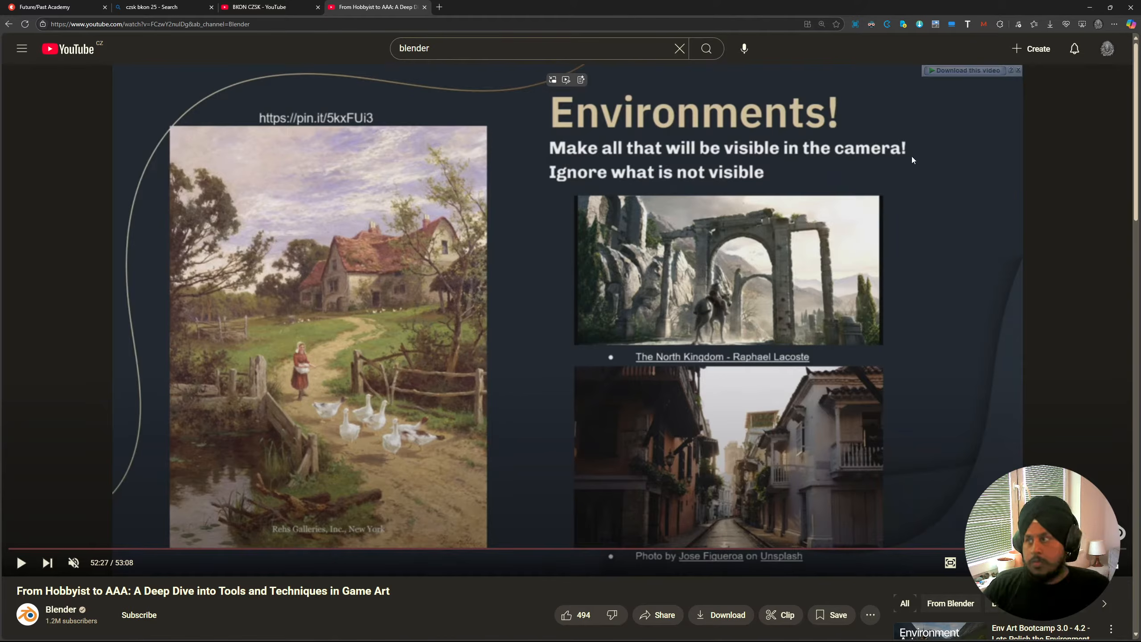
Open the signed-in account's own channel page and briefly view the BKON CZSK channel as well.
left_click(1108, 49)
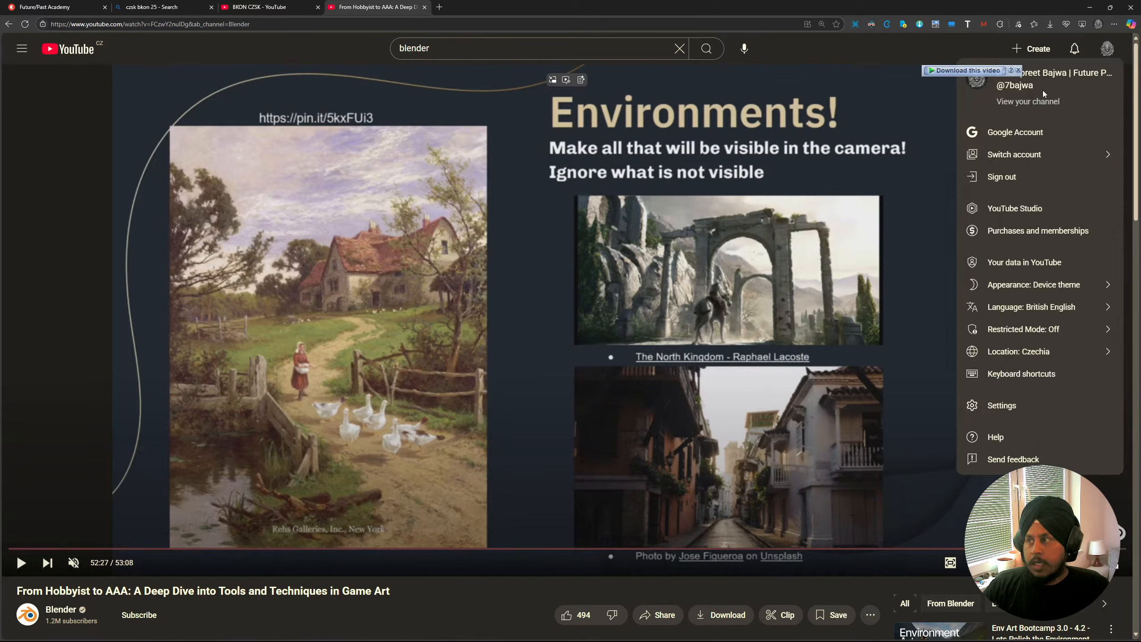
left_click(1020, 109)
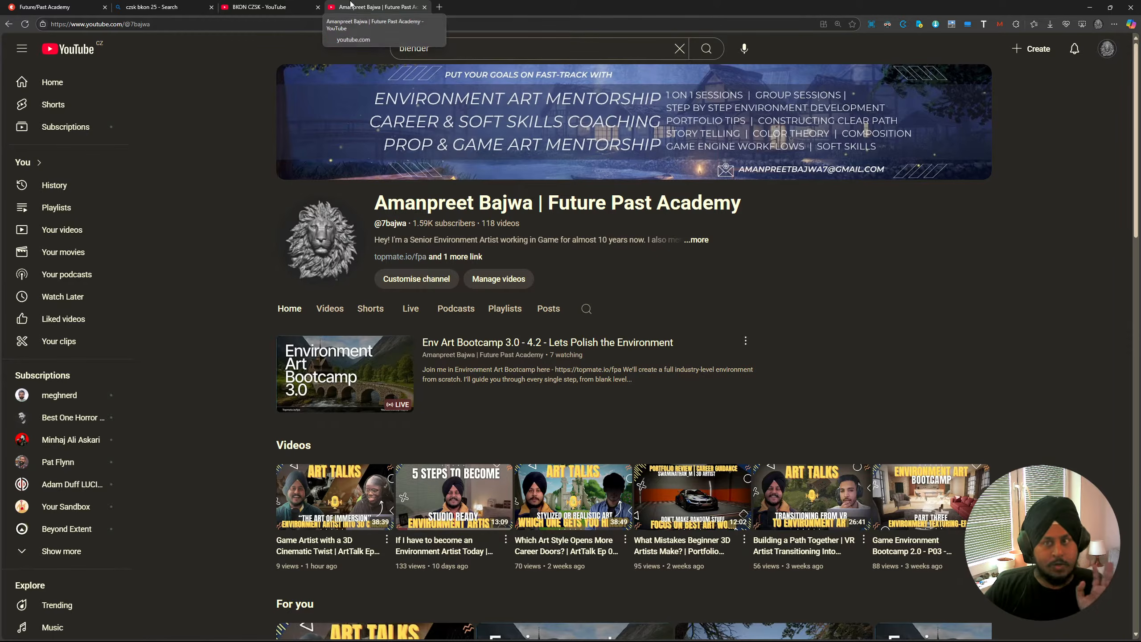
left_click(271, 7)
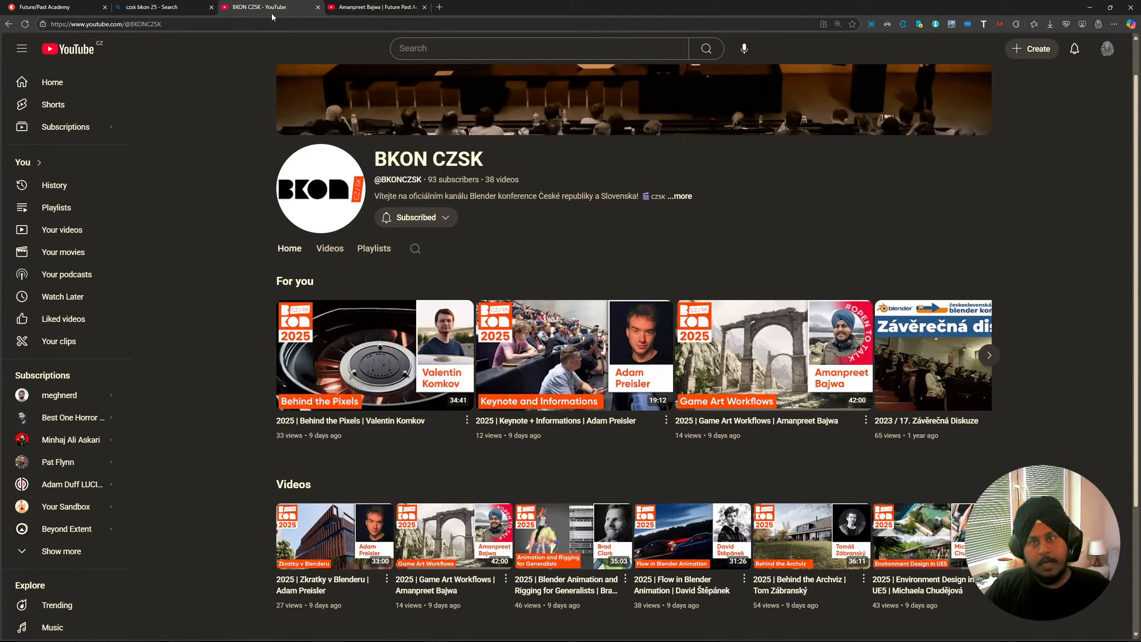
left_click(361, 5)
Go back to the "From Hobbyist to AAA" talk, copy its web address for sharing, and close its page.
left_click(8, 25)
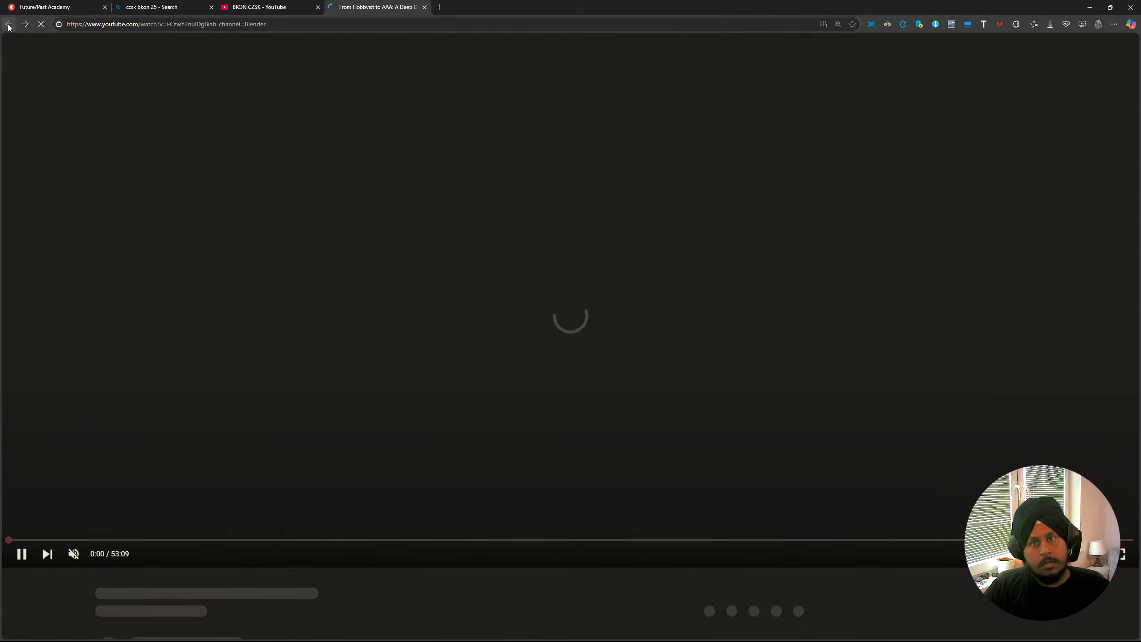
left_click(140, 24)
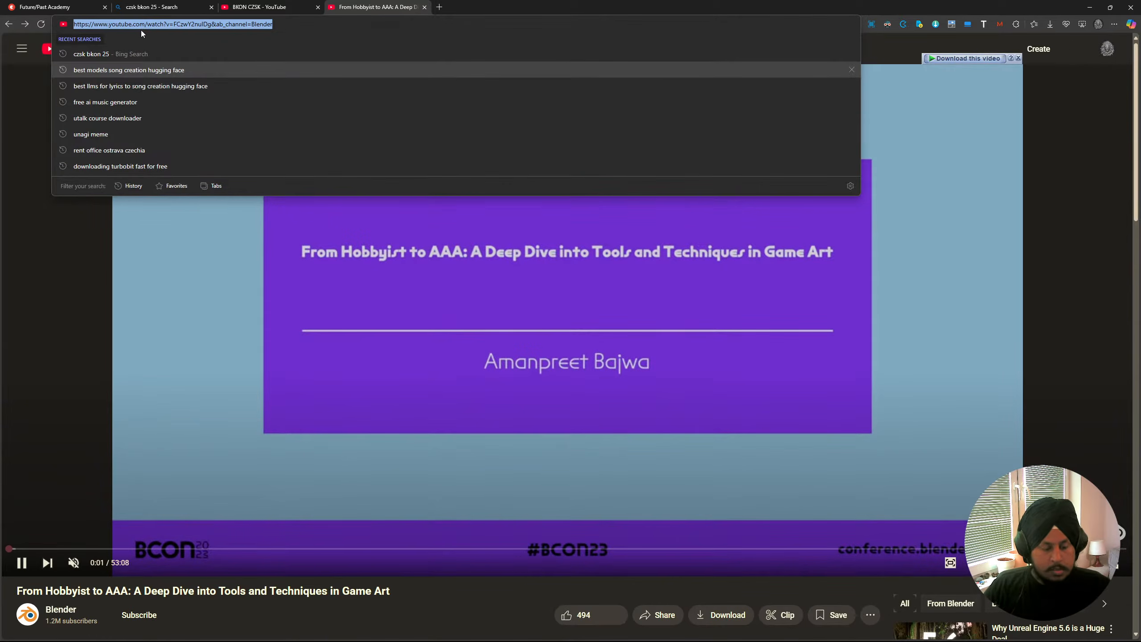
key("alt+Tab")
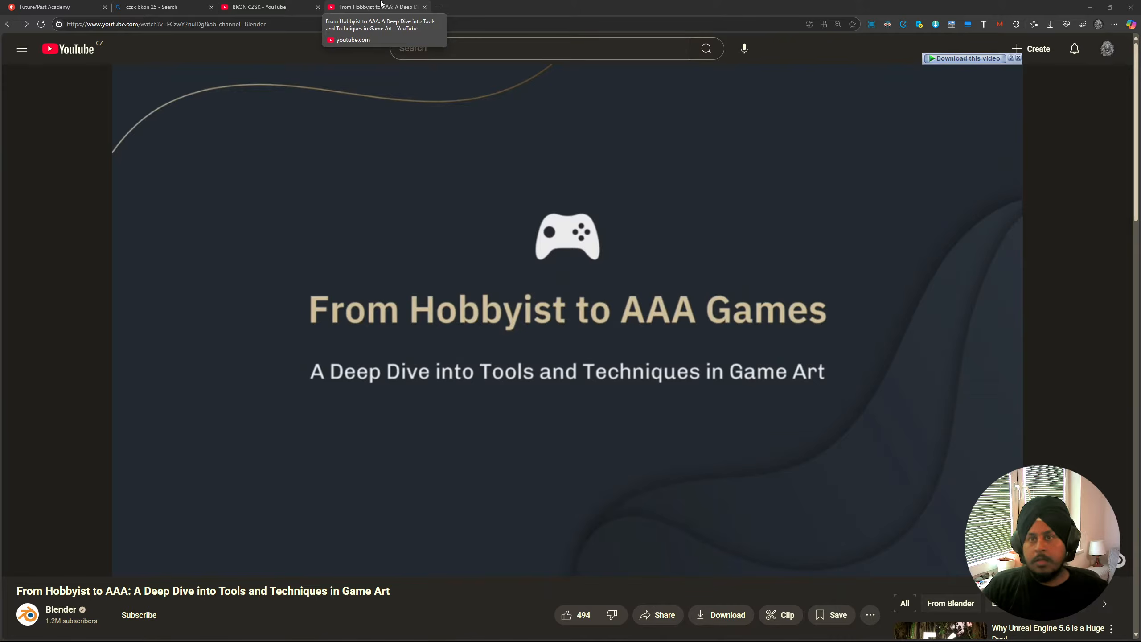
middle_click(382, 5)
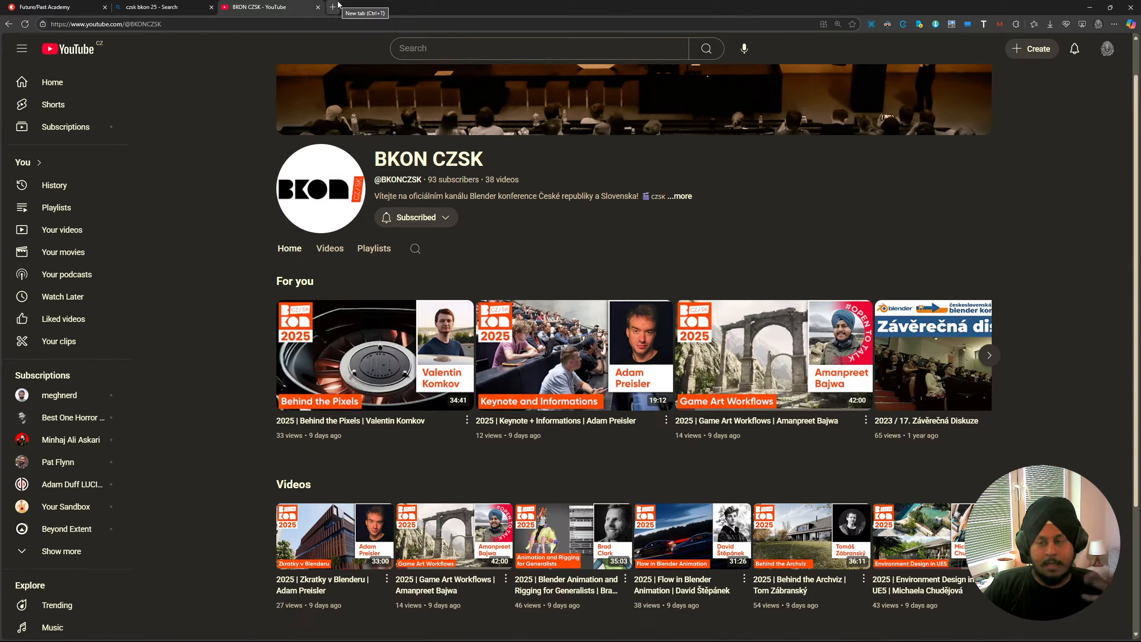
Switch to Unreal Engine and look around the valley level with the church and stone bridge.
left_click(1087, 7)
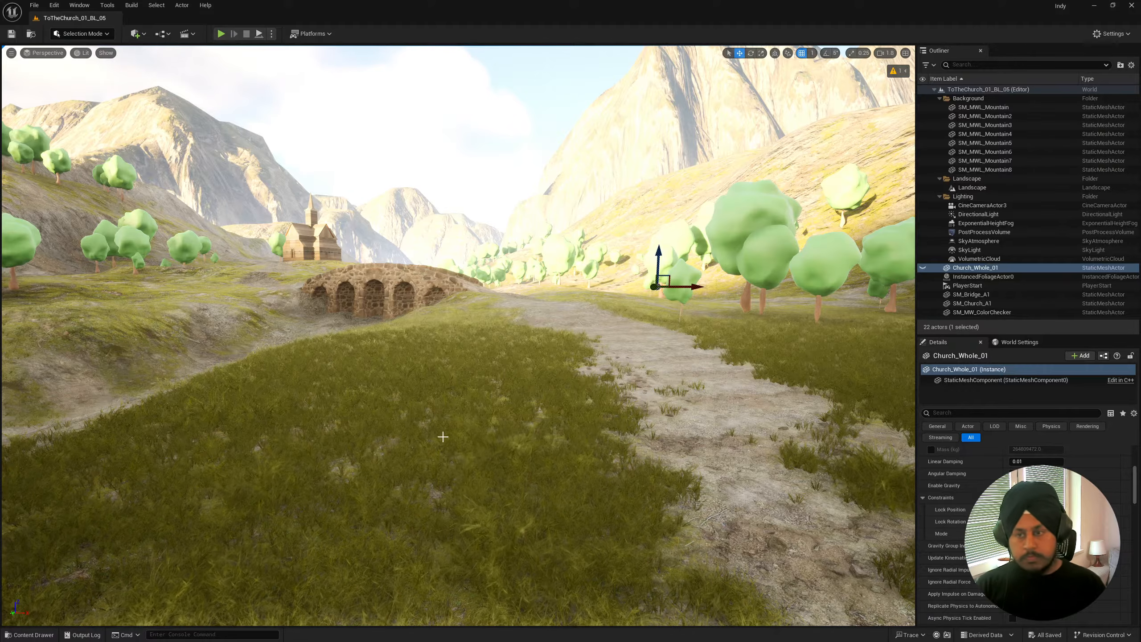
mouse_move(466, 318)
right_mouse_down()
mouse_move(420, 315)
mouse_move(444, 318)
right_mouse_up()
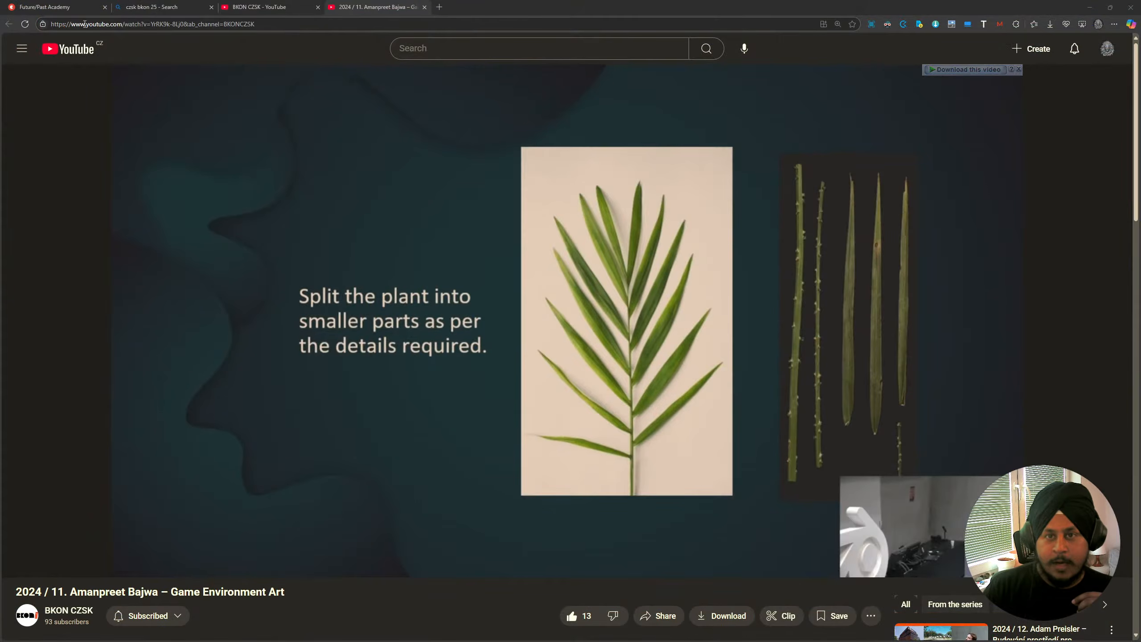
Browse the BKON CZSK video list for the 2024 Game Environment Art talk and return to that talk.
left_click(247, 5)
scroll(549, 422, "up", 5)
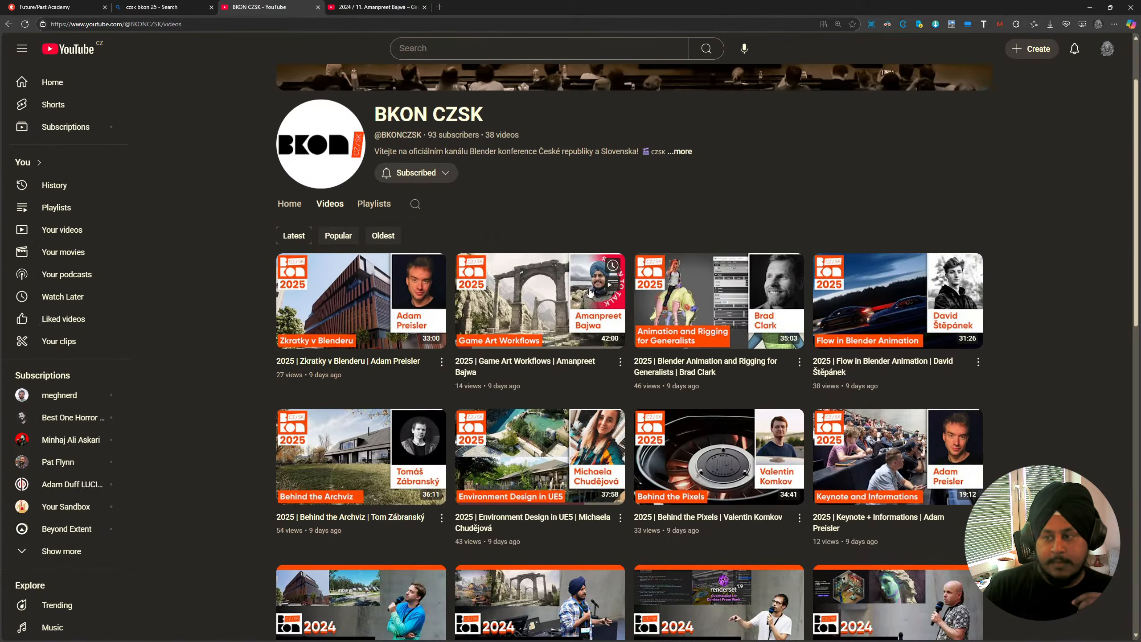
scroll(548, 347, "down", 6)
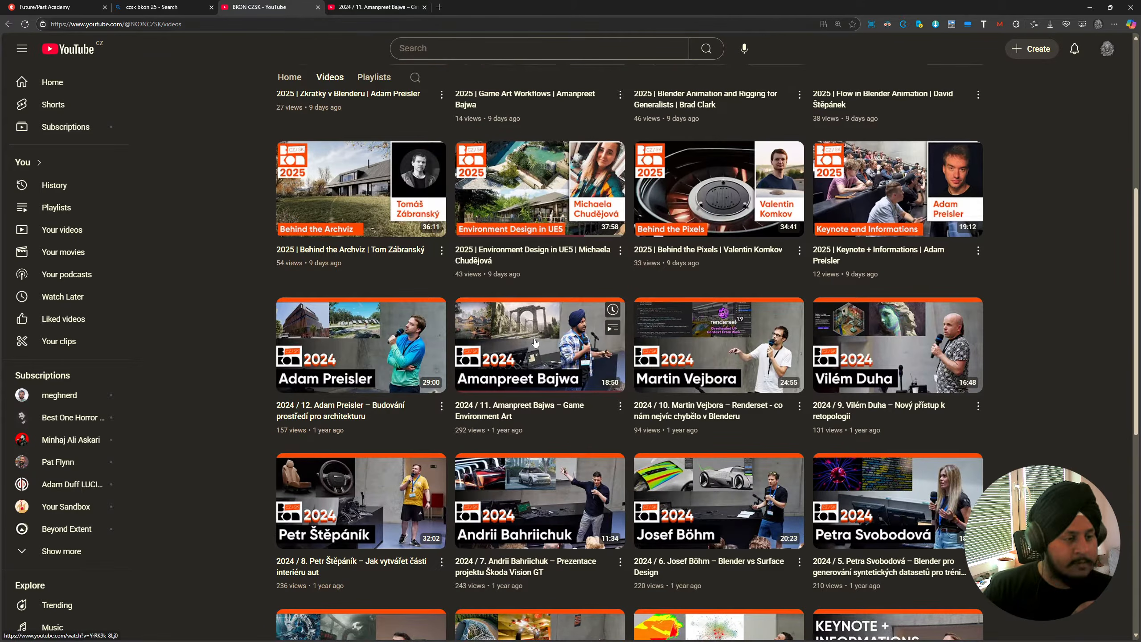
left_click(403, 5)
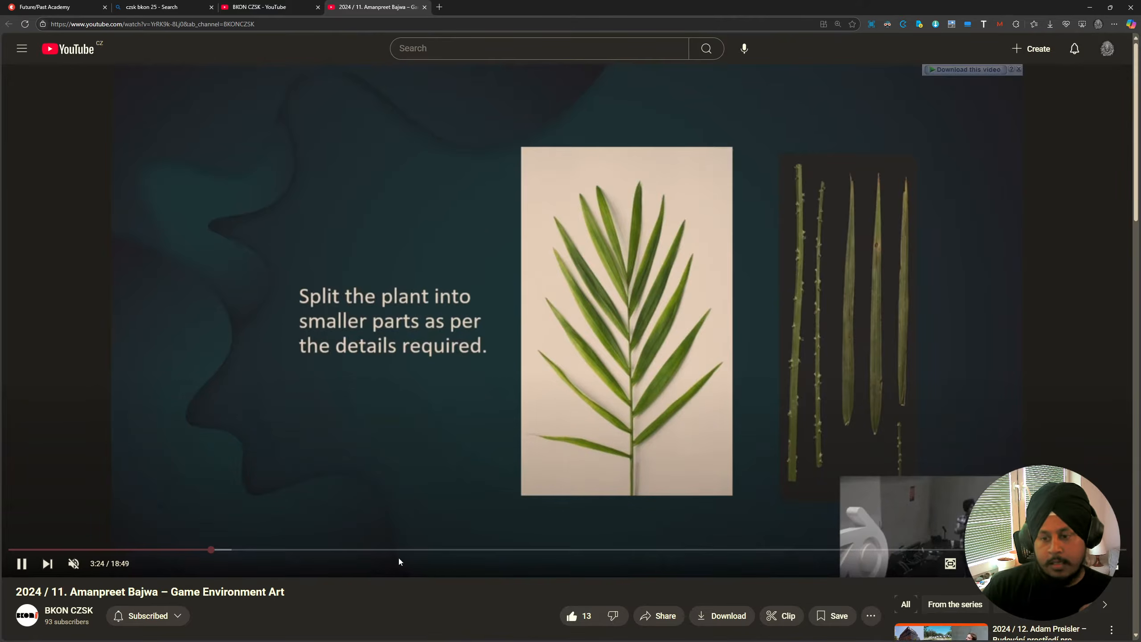
Seek the 2024 Game Environment Art talk to the plant overdraw comparison slide and copy the talk's web address.
left_click_drag(398, 550, 632, 569)
key("ctrl+l")
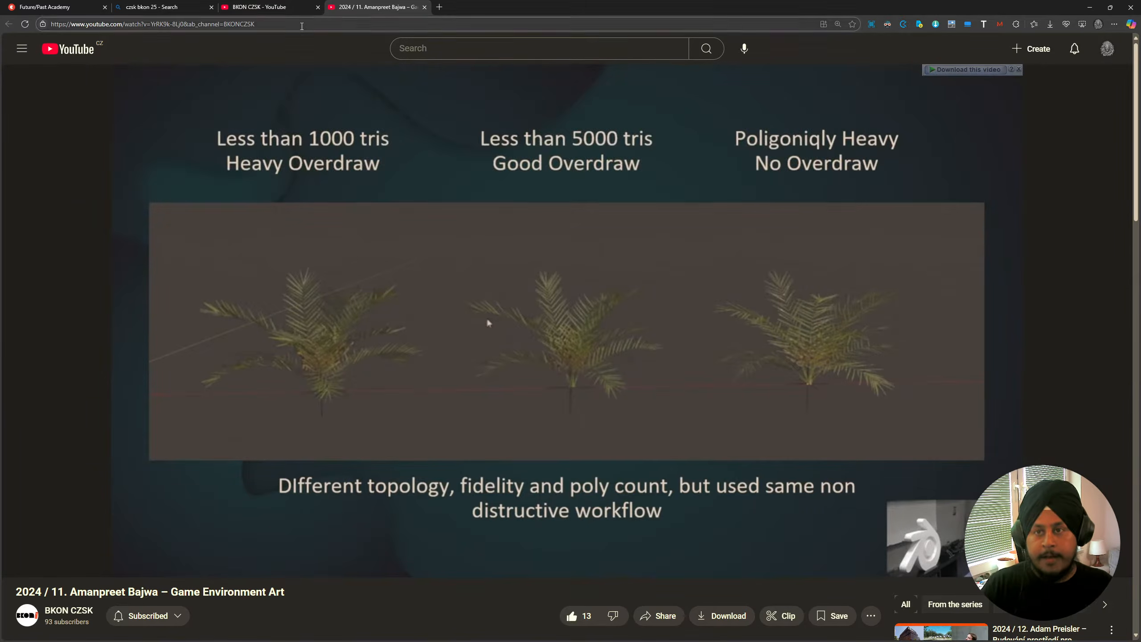
key("Escape")
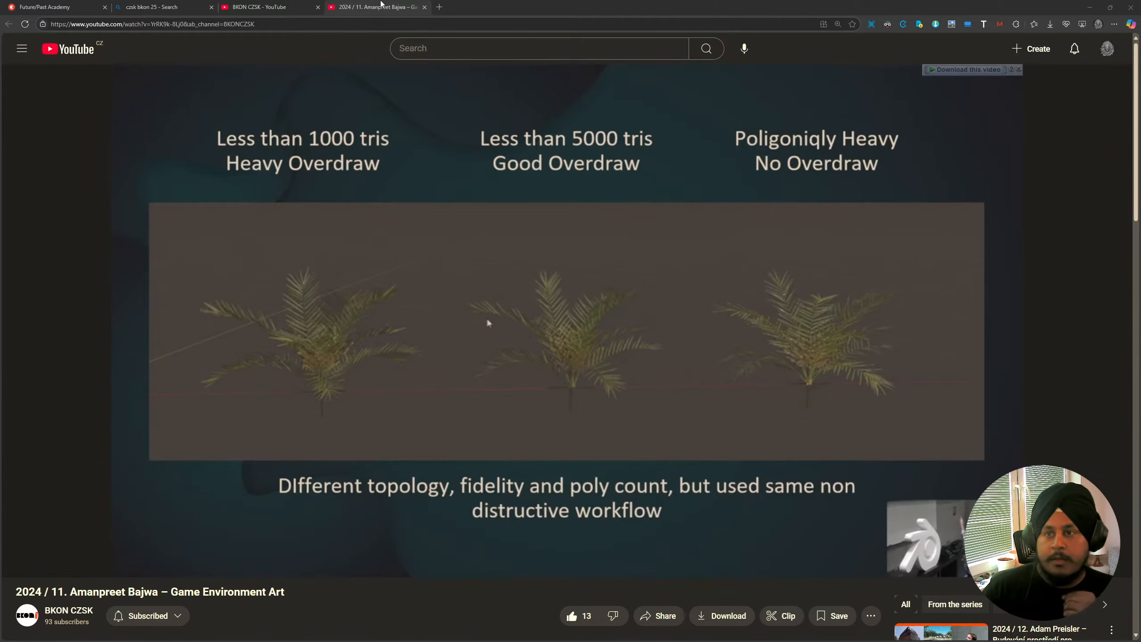
key("ctrl+l")
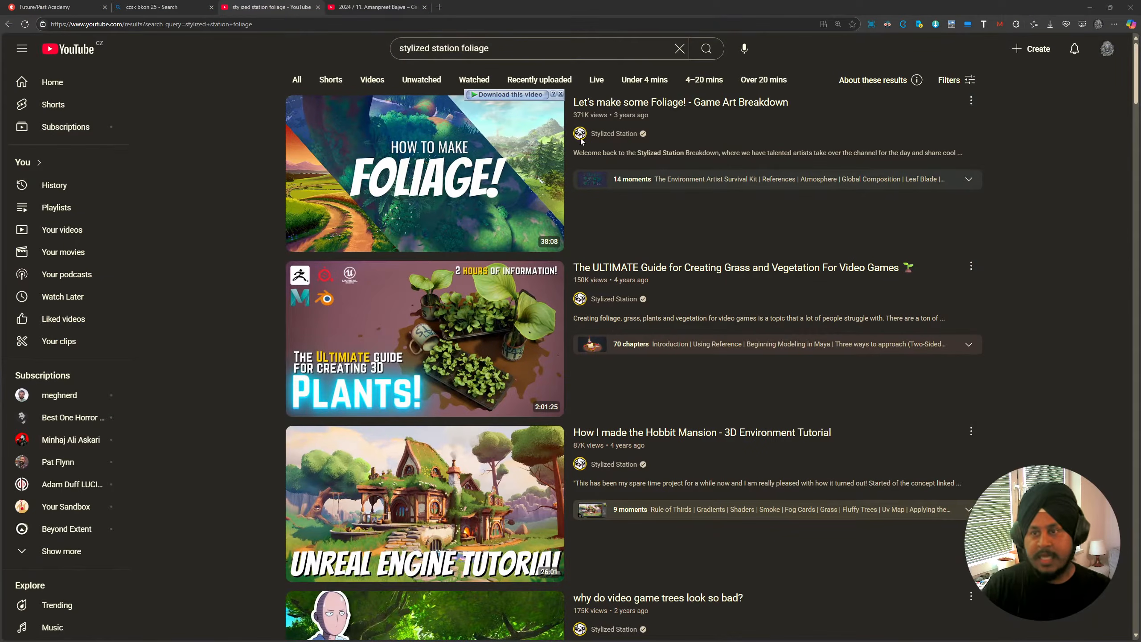
Open "The ULTIMATE Guide for Creating Grass and Vegetation For Video Games" from the search results in theatre view.
left_click(647, 283)
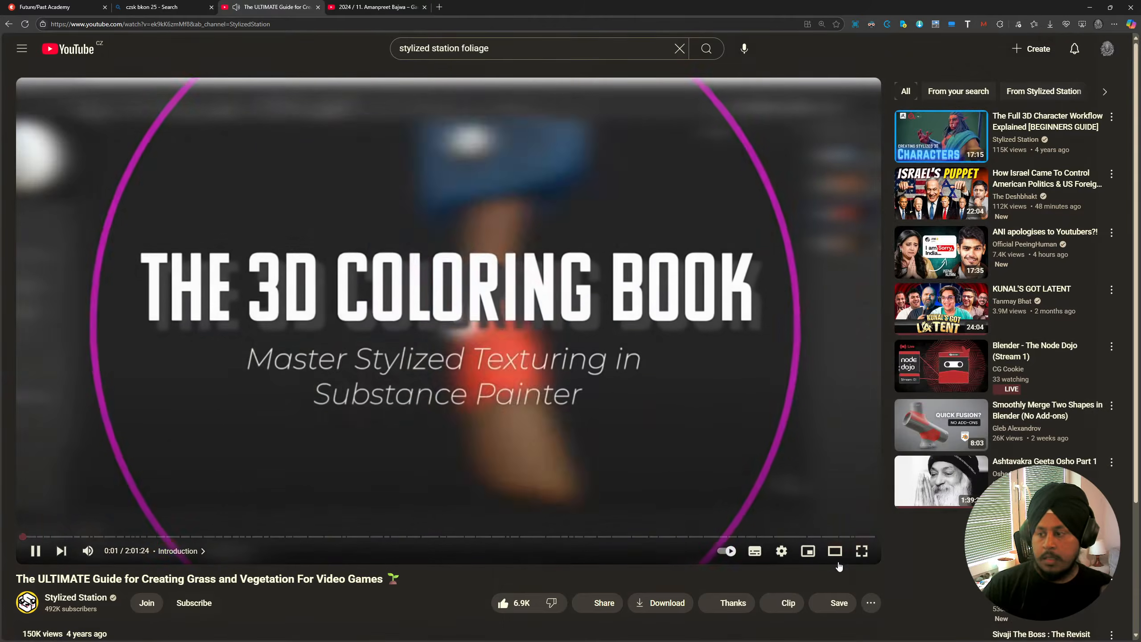
left_click(835, 550)
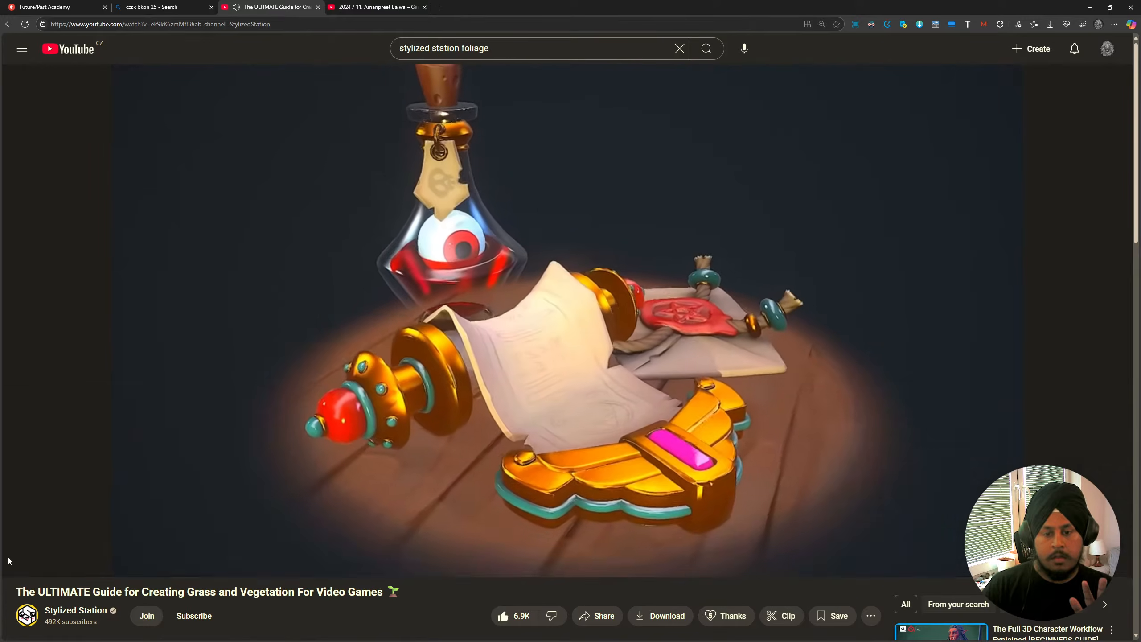
Pause the vegetation guide and skim its chapters from "Interpreting Reference" through "BP: For Each Loop" at 1:00:59.
left_click(20, 562)
left_click_drag(22, 554, 79, 552)
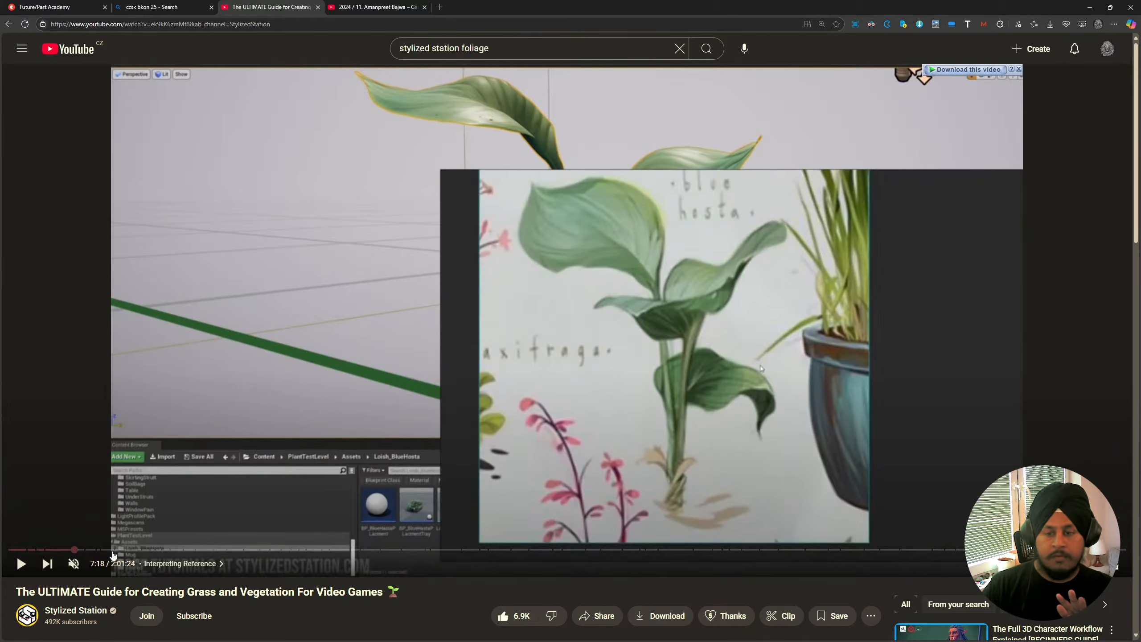
left_click(127, 551)
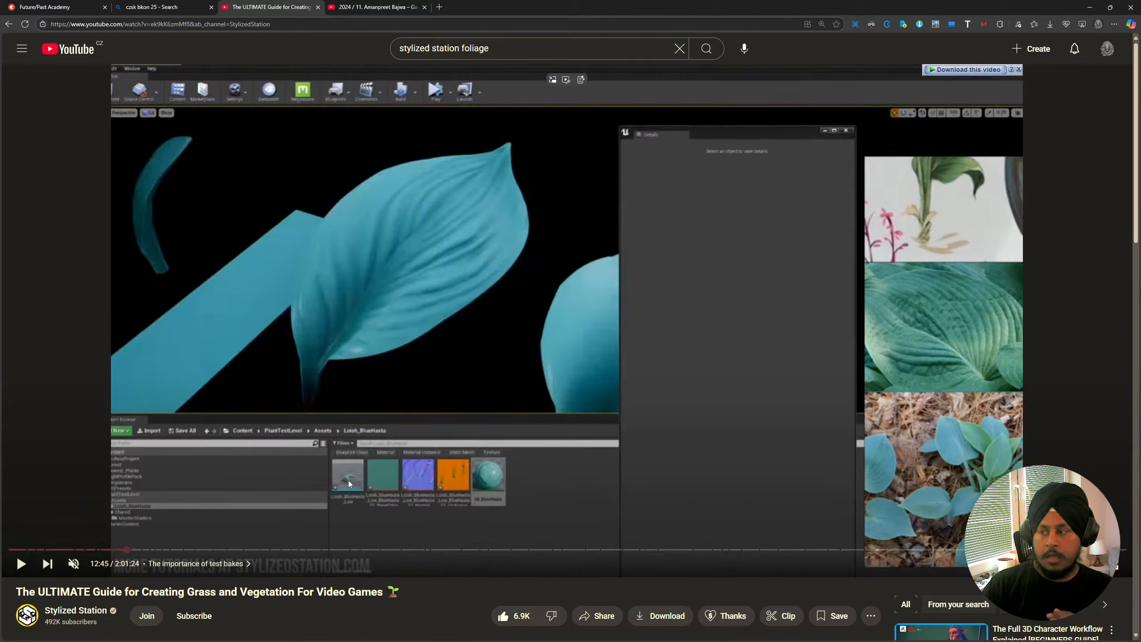
left_click(319, 551)
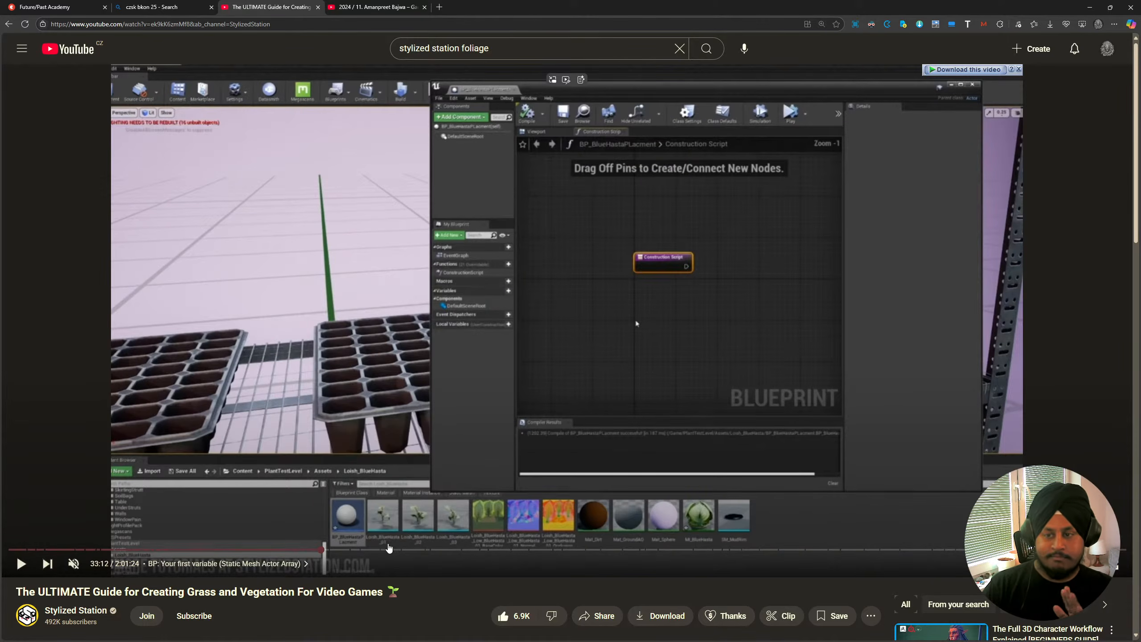
left_click(380, 549)
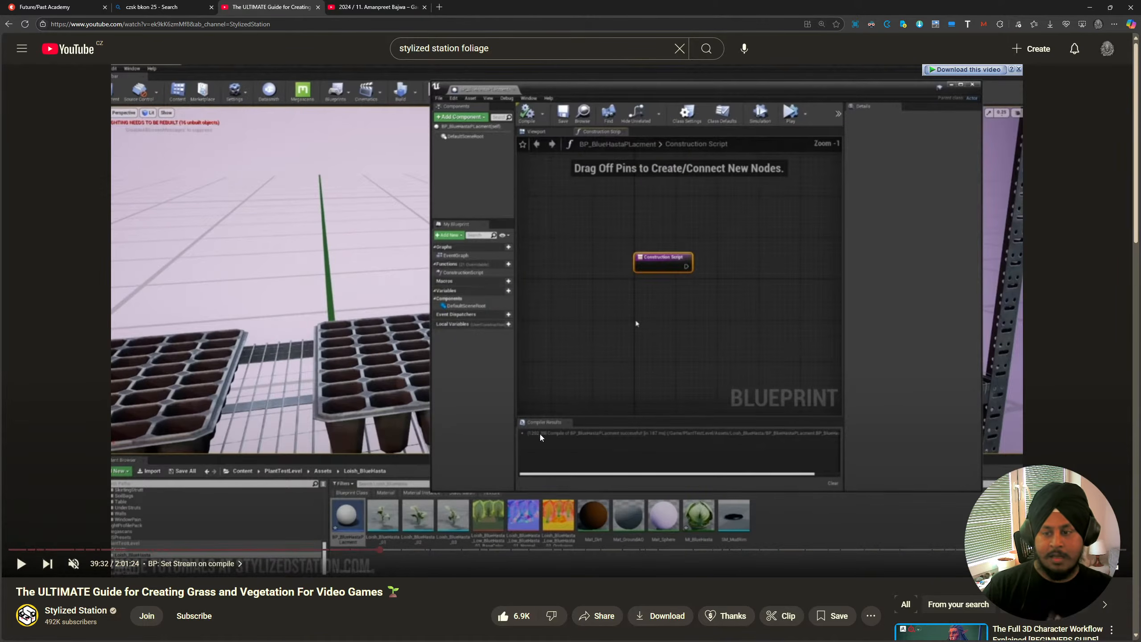
left_click(576, 549)
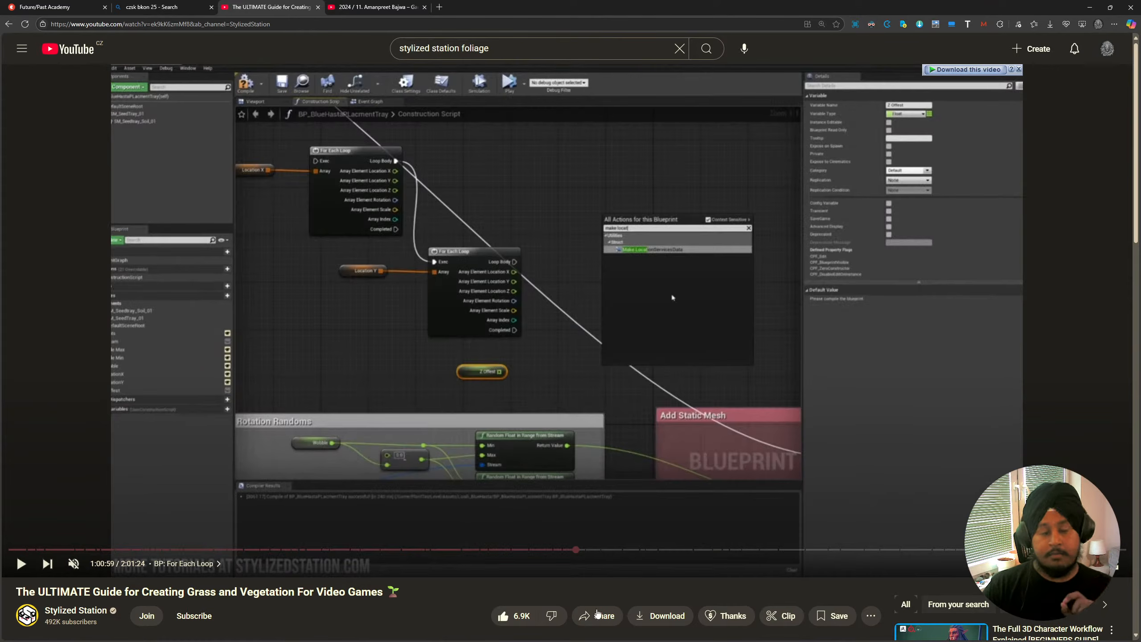
Copy the share link of the vegetation guide without a start time and close the sharing dialog.
left_click(597, 616)
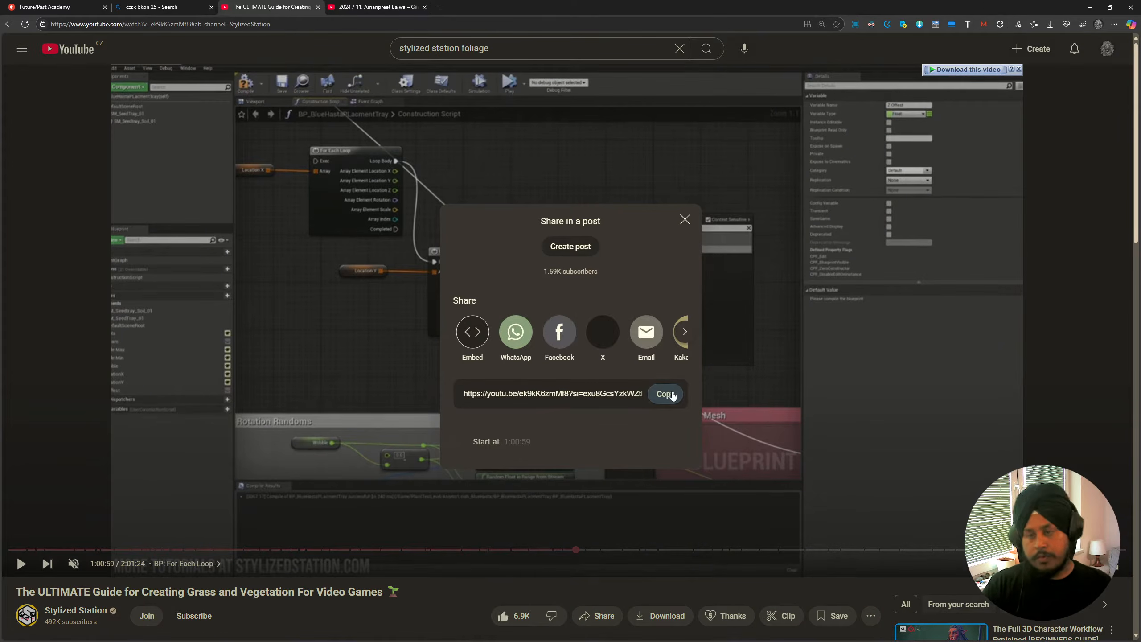
left_click(665, 393)
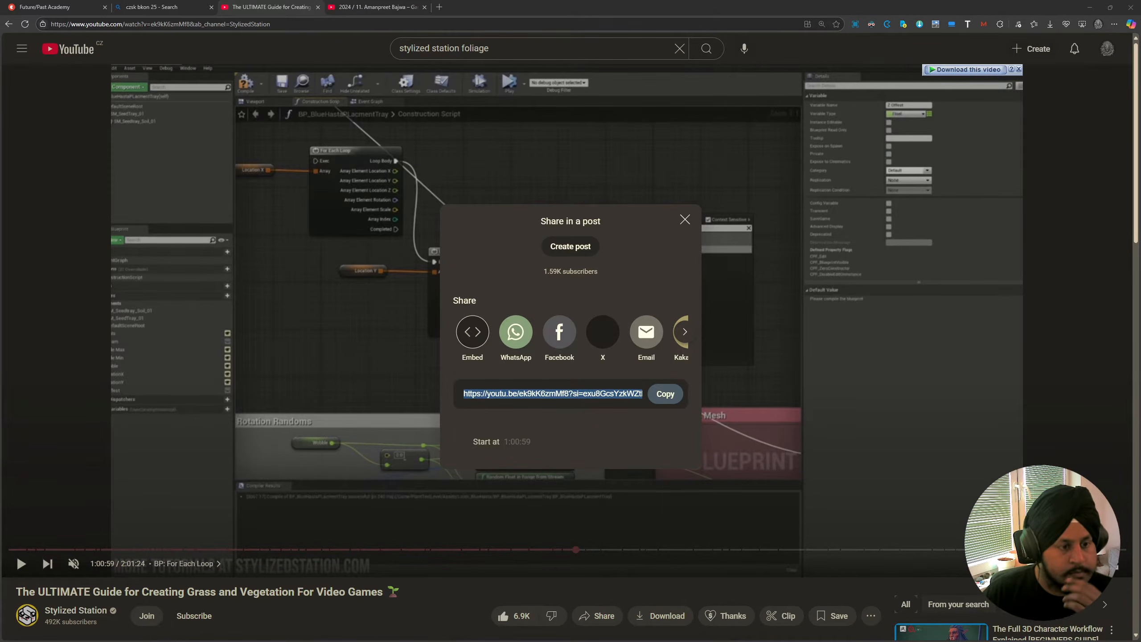
left_click(685, 220)
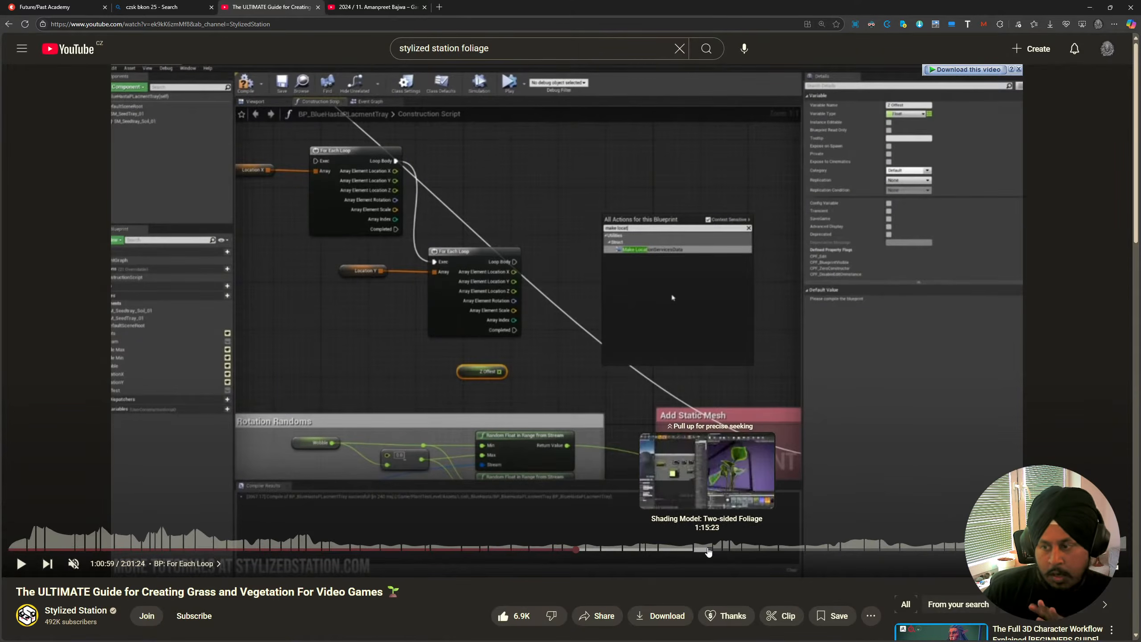
Seek the vegetation guide past "Absolute World Position" to "Editing UVs for Green Channel Vertex Color" at 1:40:00.
scroll(313, 570, "down", 1)
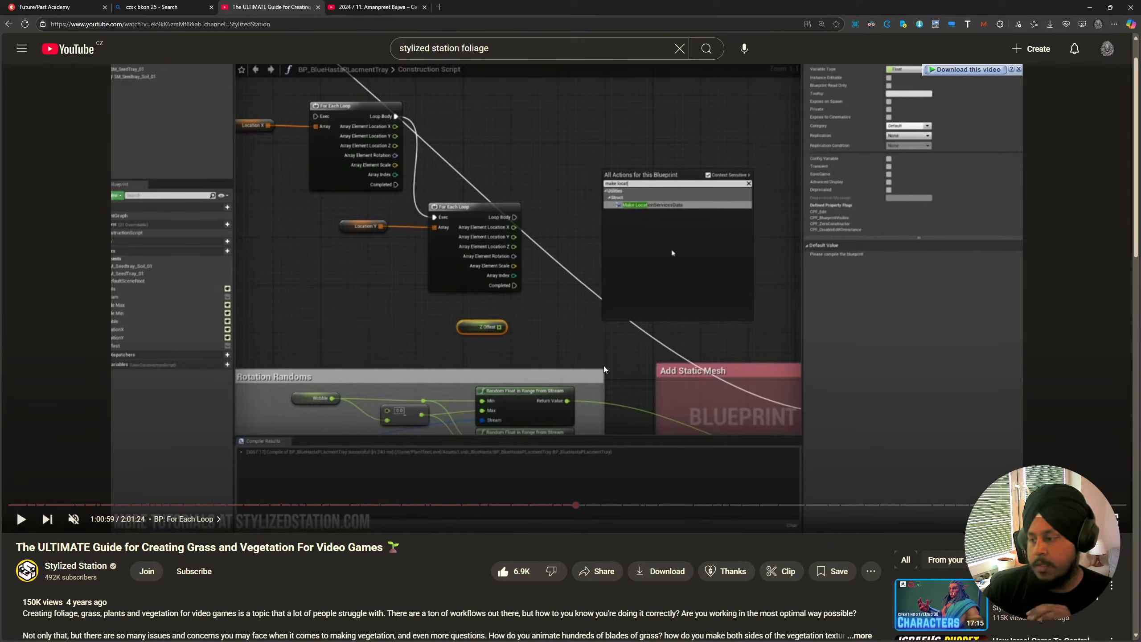
left_click_drag(593, 505, 669, 505)
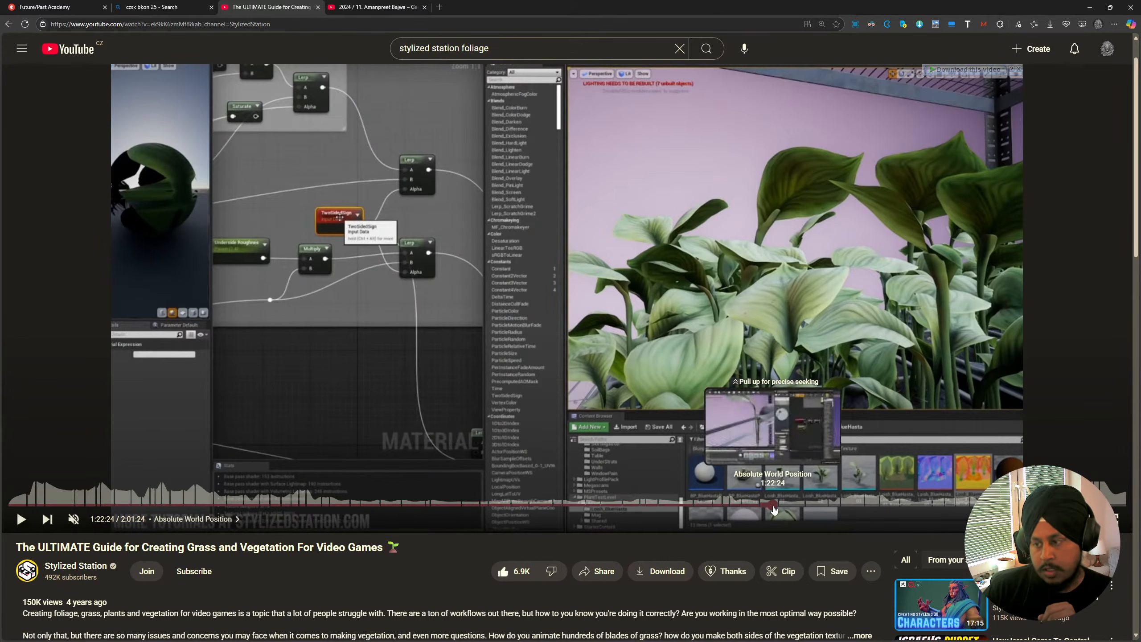
left_click_drag(774, 505, 929, 505)
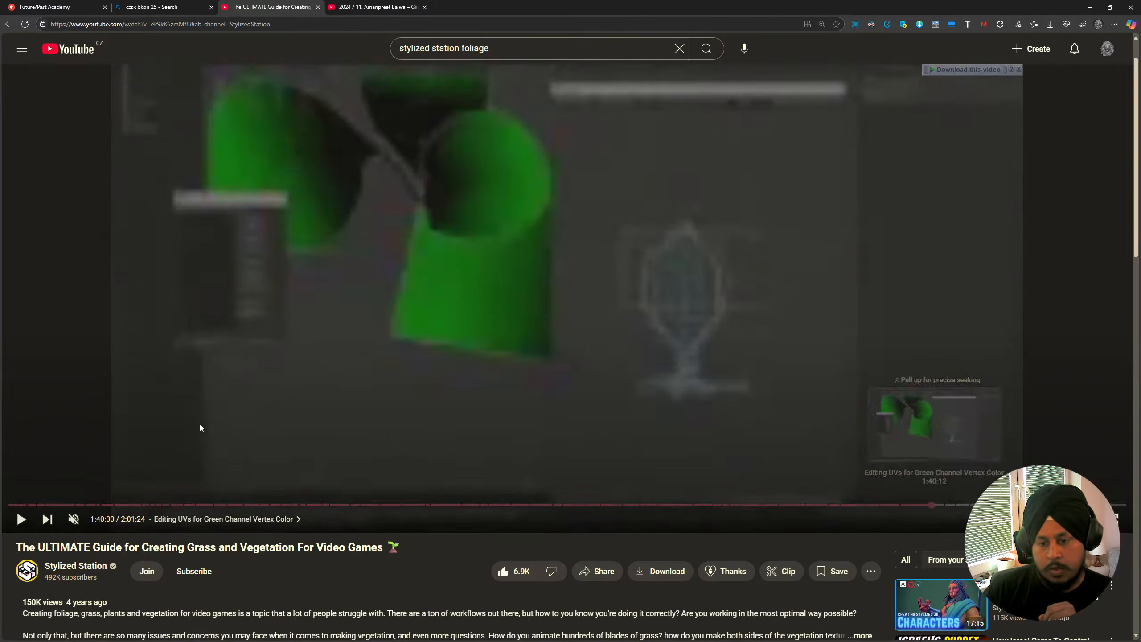
Expand the replies to the pinned comment, examine the full list of chapter timestamps, and return to the video.
scroll(218, 433, "down", 5)
scroll(171, 400, "down", 3)
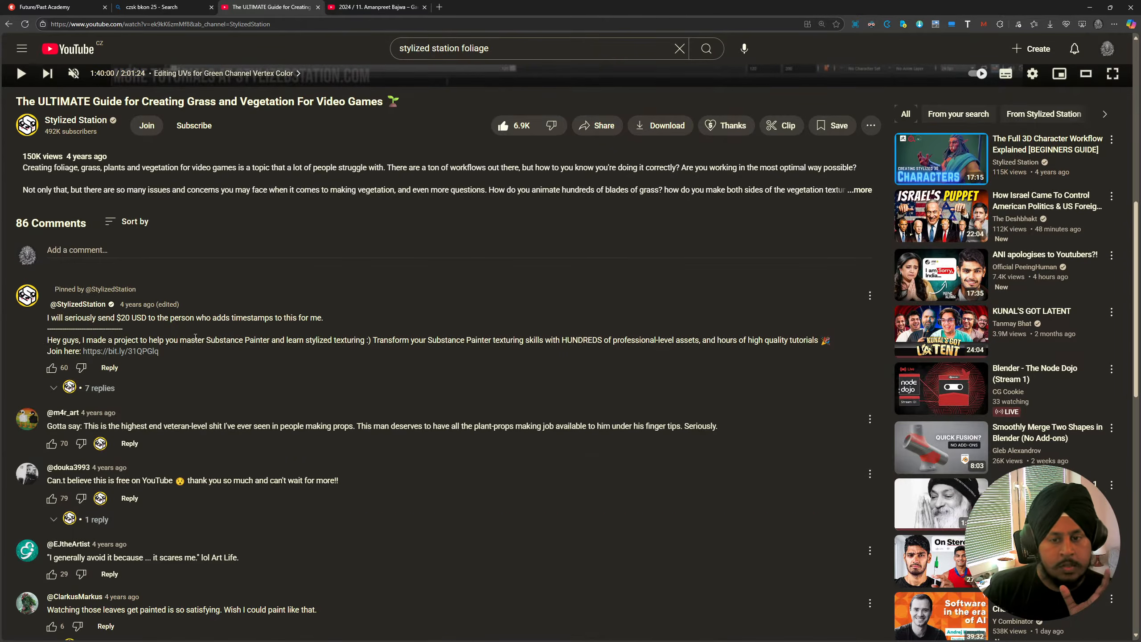
left_click(99, 387)
left_click(87, 473)
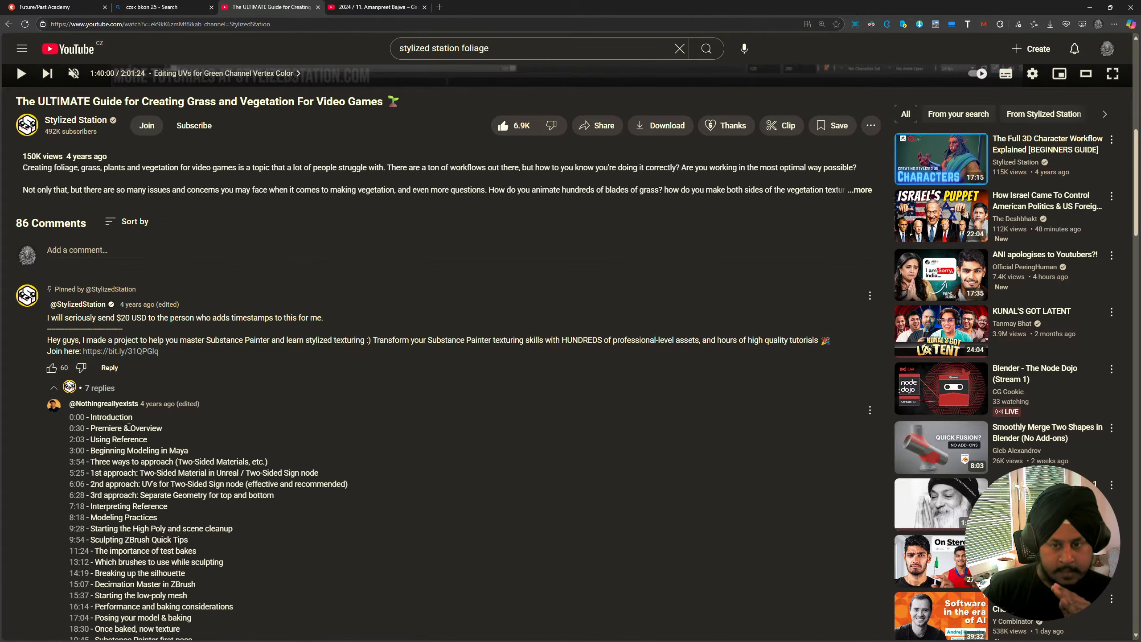
scroll(127, 430, "down", 4)
scroll(127, 431, "down", 4)
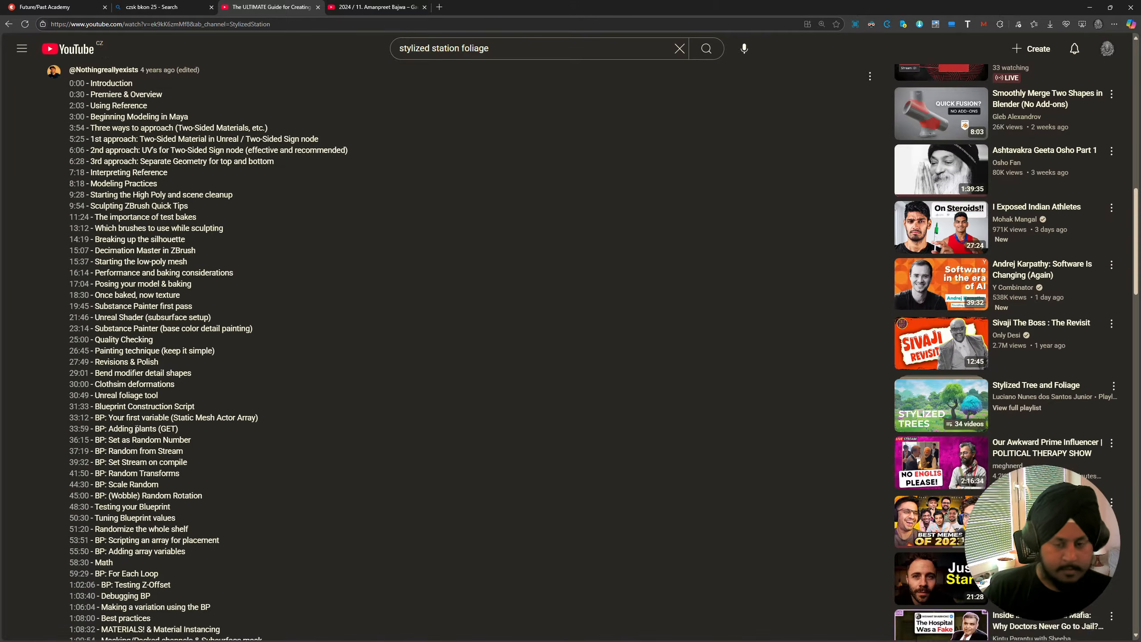
scroll(142, 427, "down", 3)
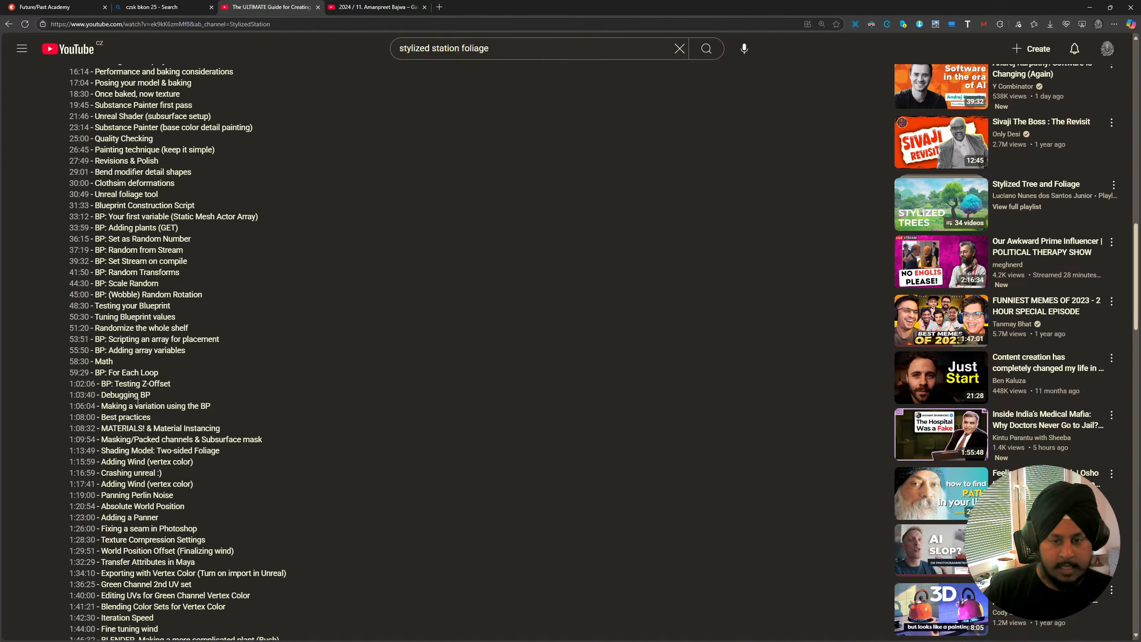
scroll(121, 382, "up", 6)
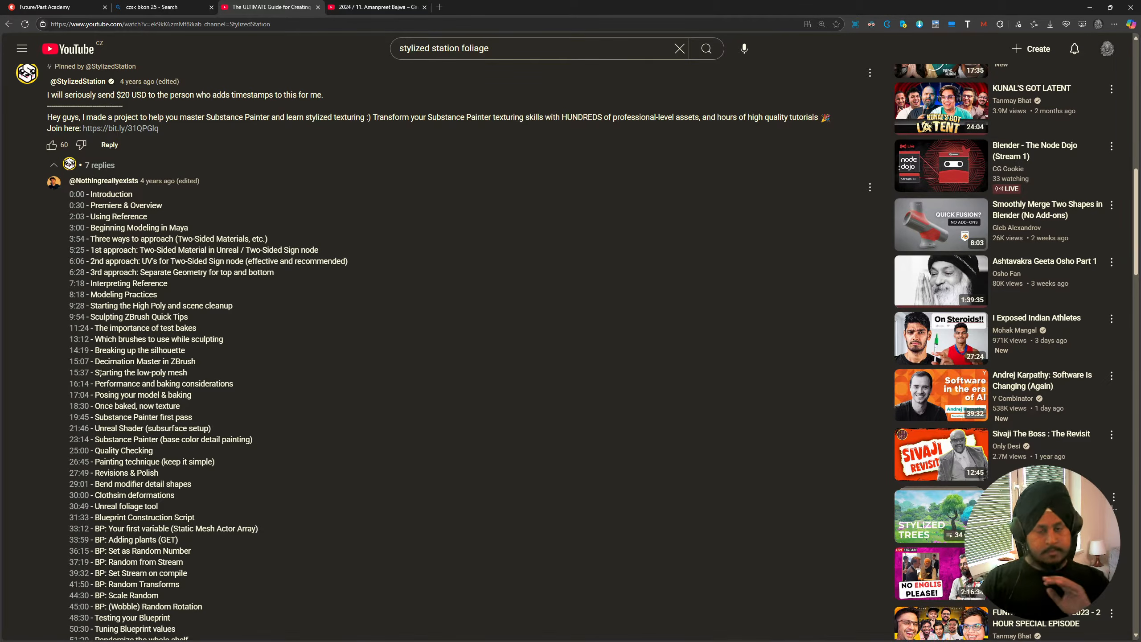
scroll(272, 398, "up", 5)
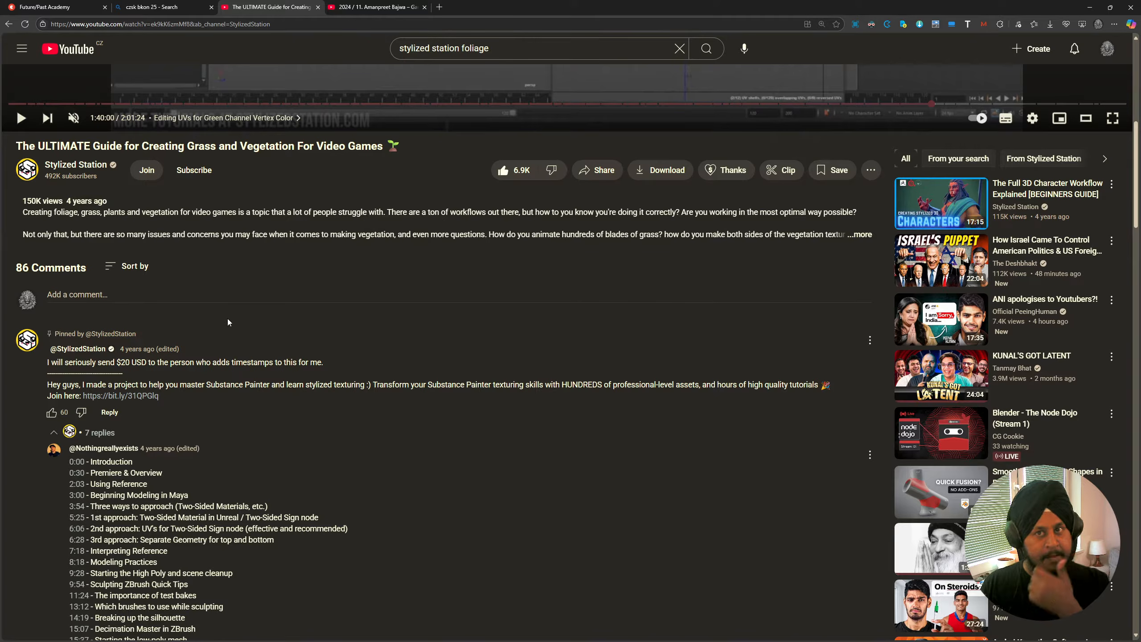
scroll(192, 484, "up", 3)
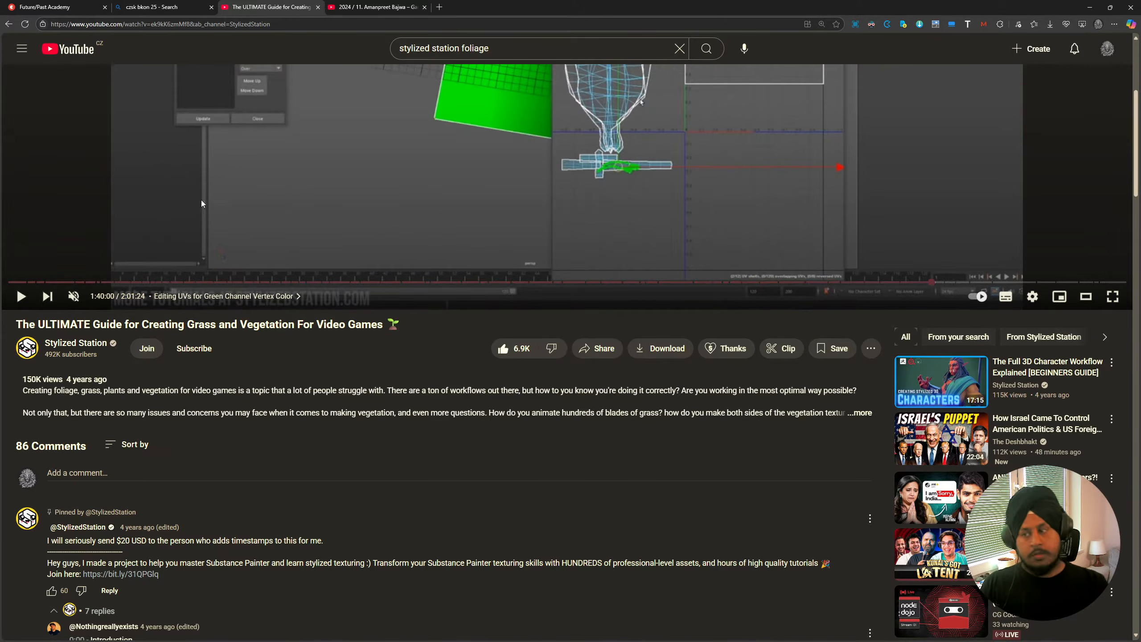
scroll(201, 199, "up", 5)
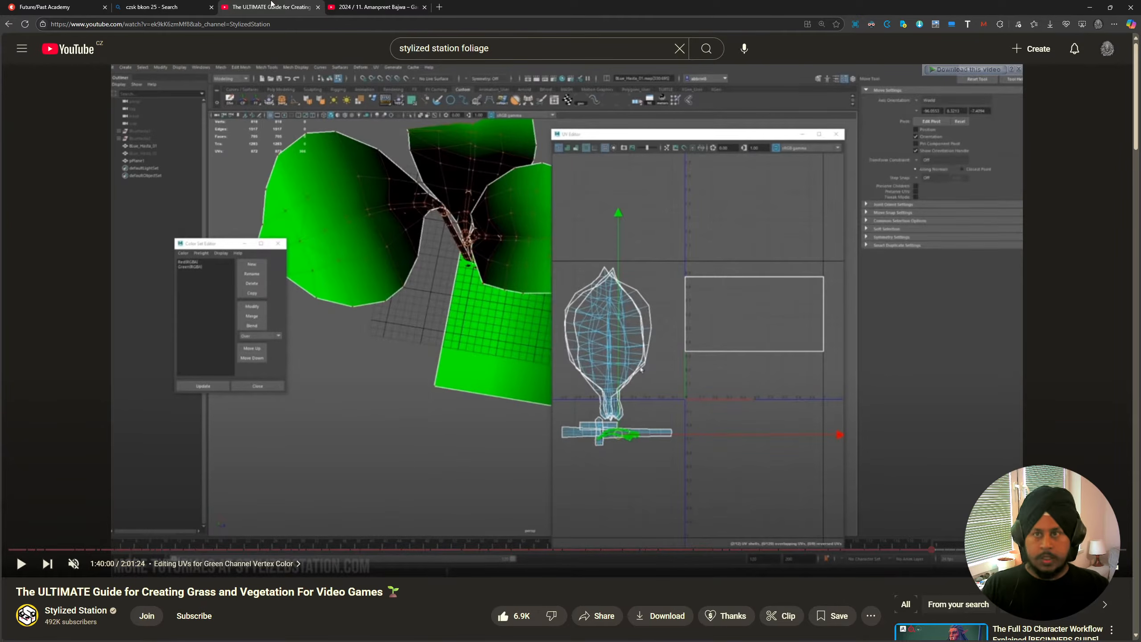
Return to the 2024 Game Environment Art talk and close the vegetation guide page.
left_click(358, 6)
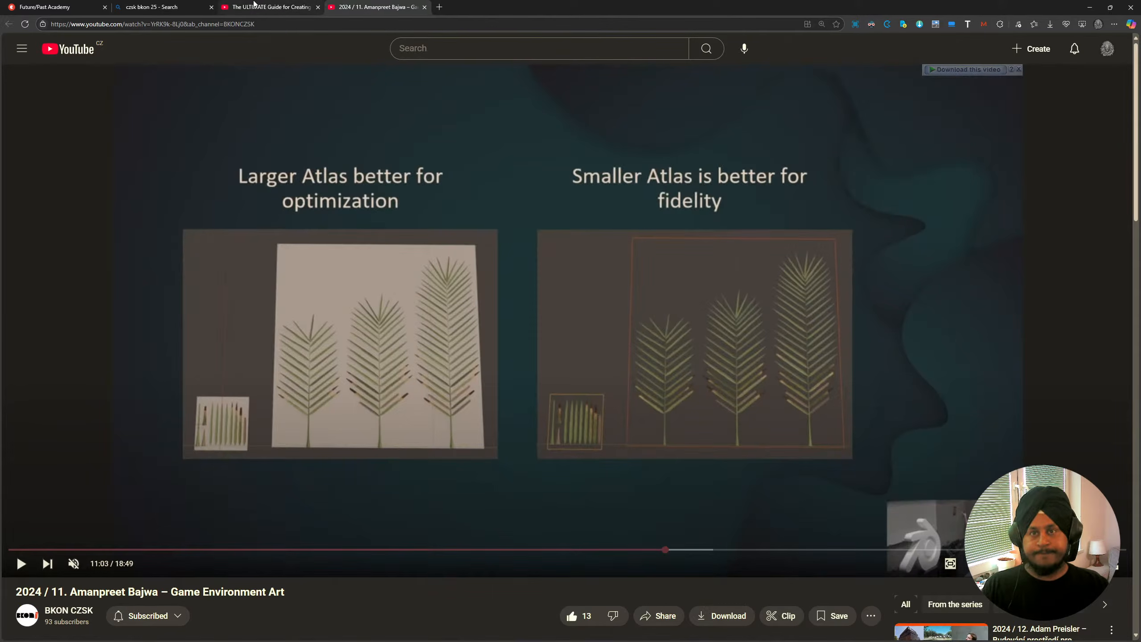
middle_click(254, 4)
middle_click(254, 4)
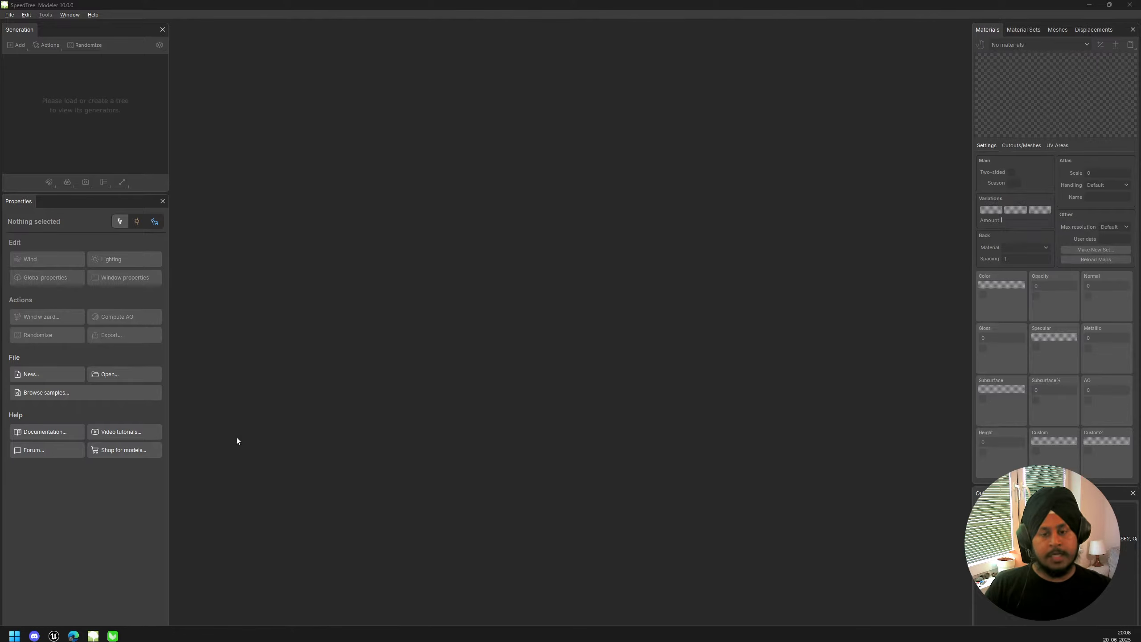
Switch from SpeedTree Modeler to PlantFactory, look back at SpeedTree's empty workspace, and return to PlantFactory.
mouse_move(112, 629)
left_click(113, 580)
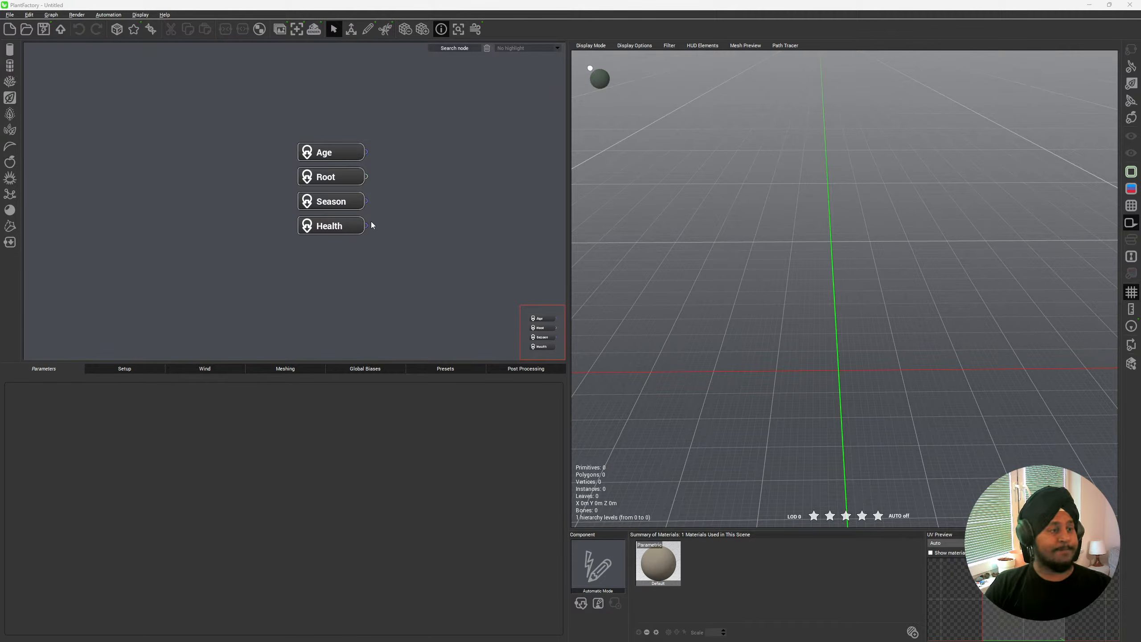
key("alt+Tab")
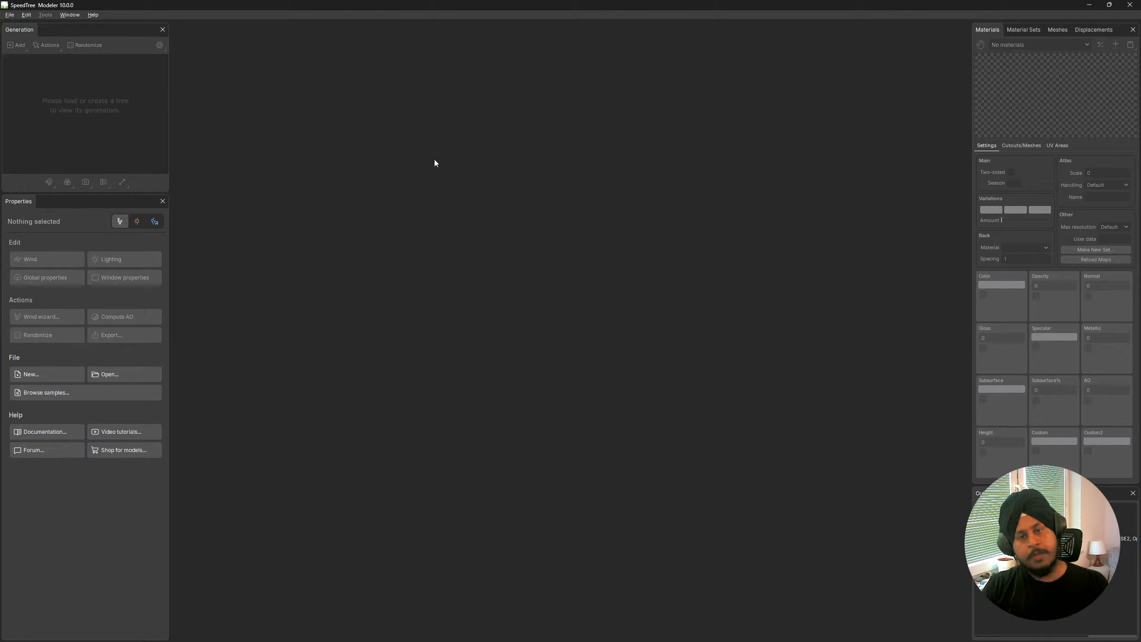
key("alt+Tab")
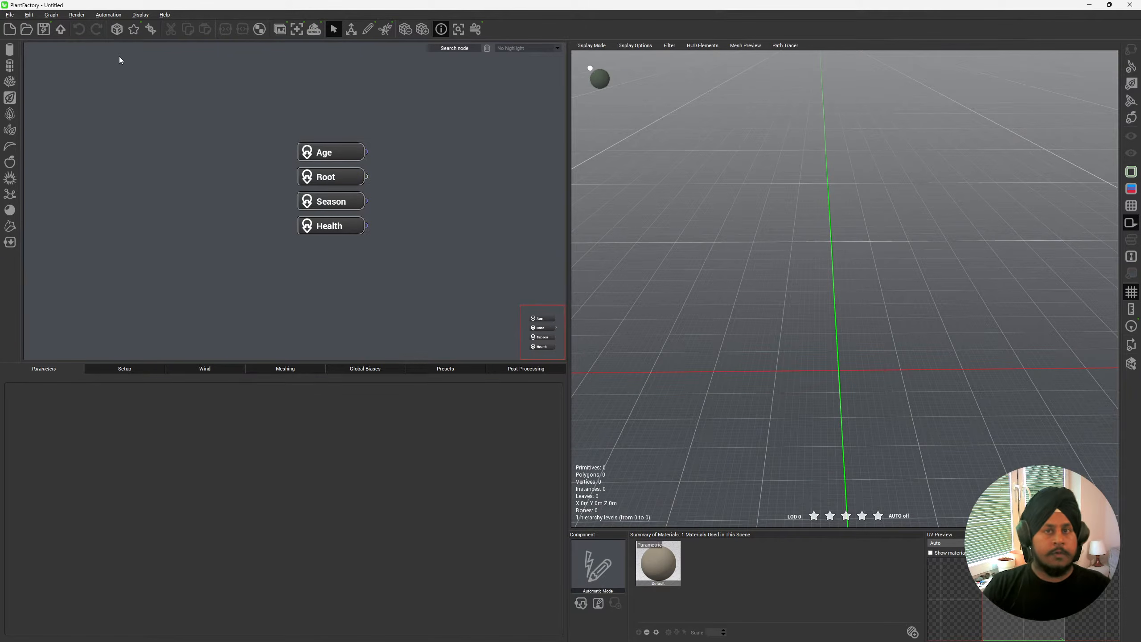
Open the installed species library and browse the PlantCatalog's Broadleaf Trees and Bushes.
left_click(26, 29)
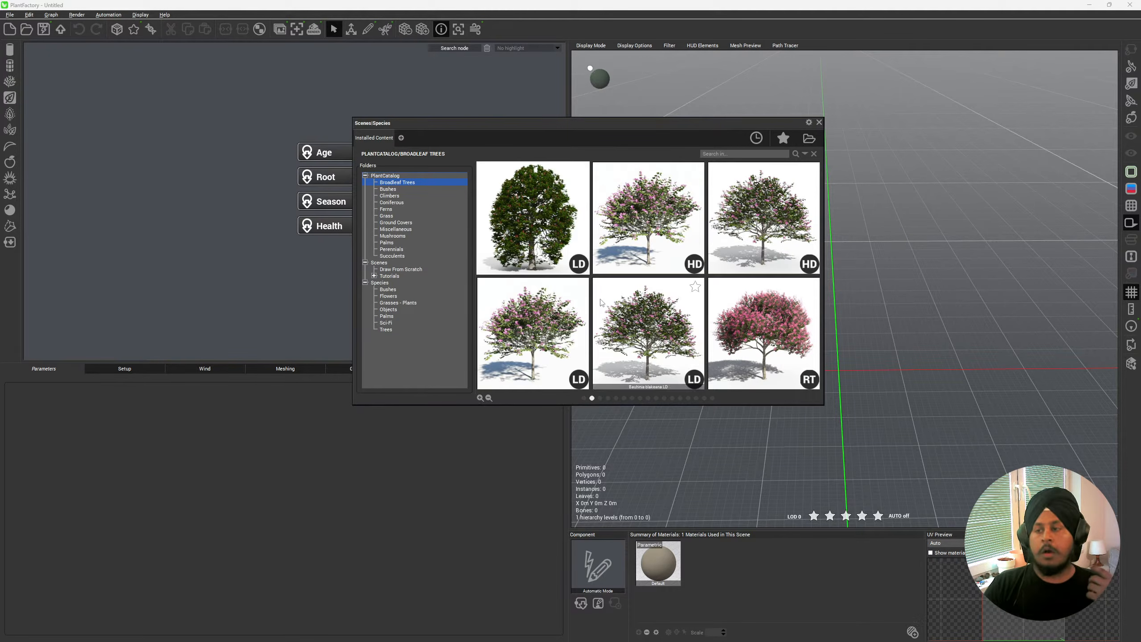
scroll(603, 302, "down", 3)
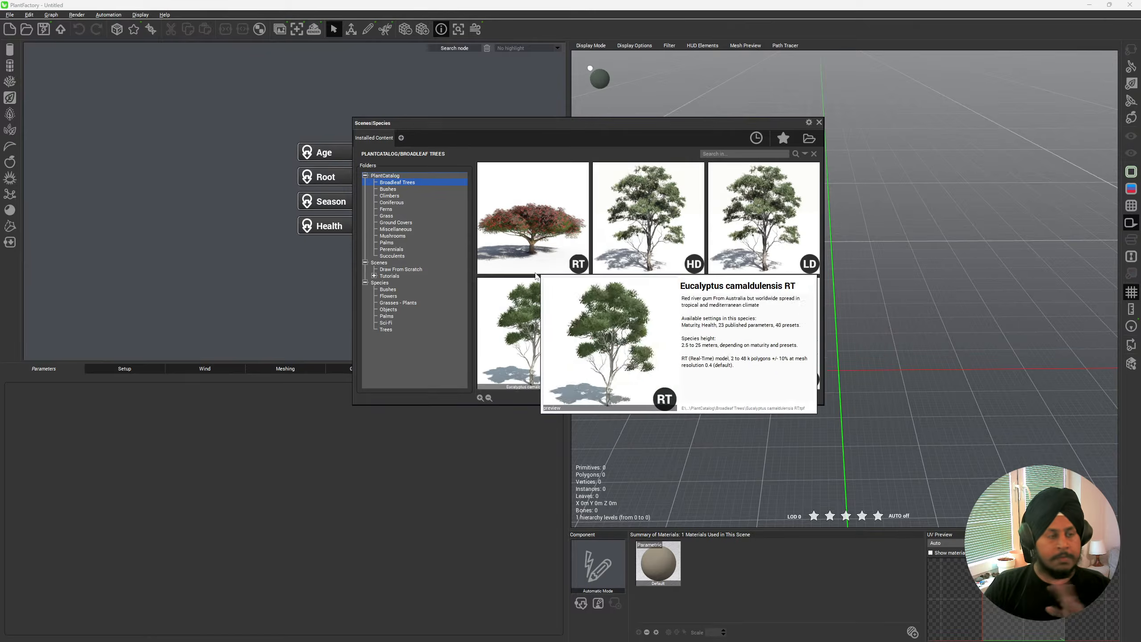
left_click(398, 190)
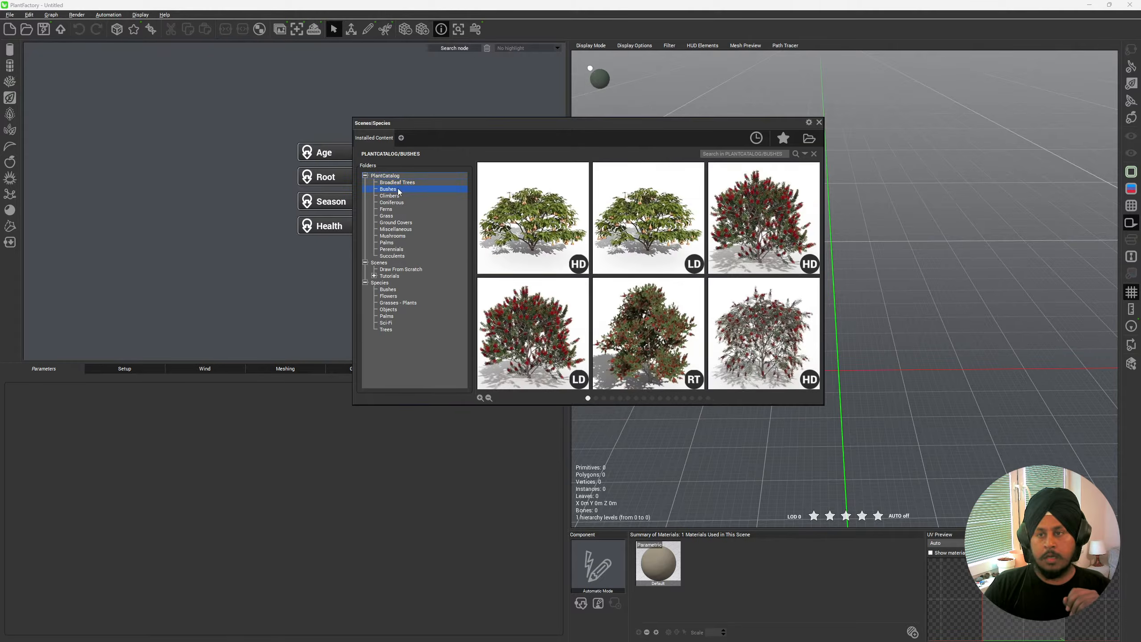
scroll(508, 238, "down", 4)
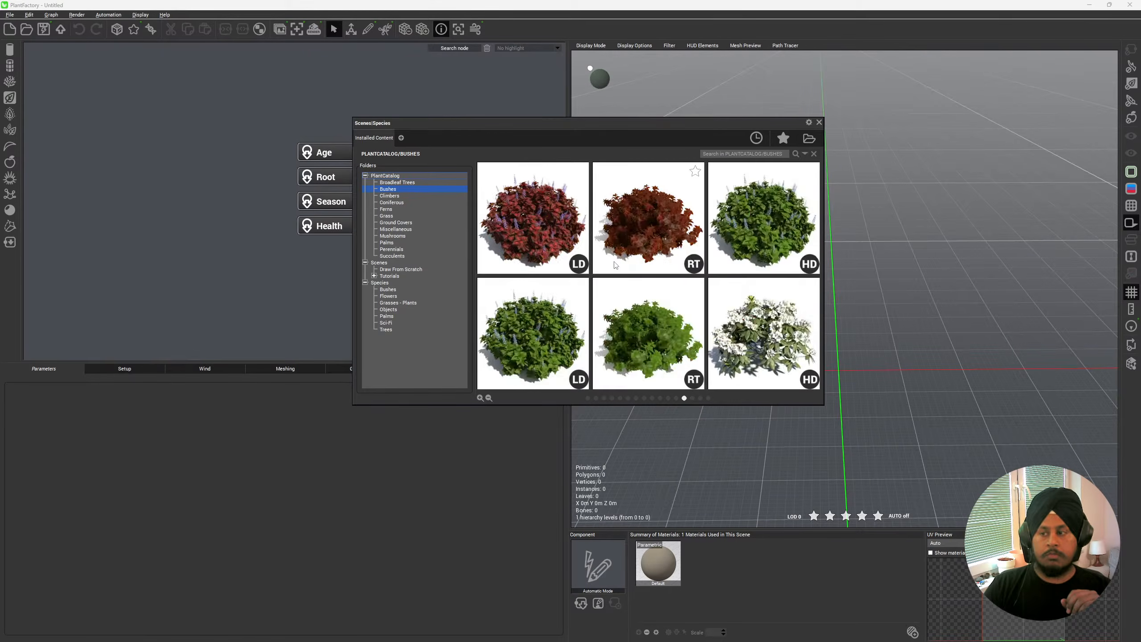
scroll(508, 238, "down", 4)
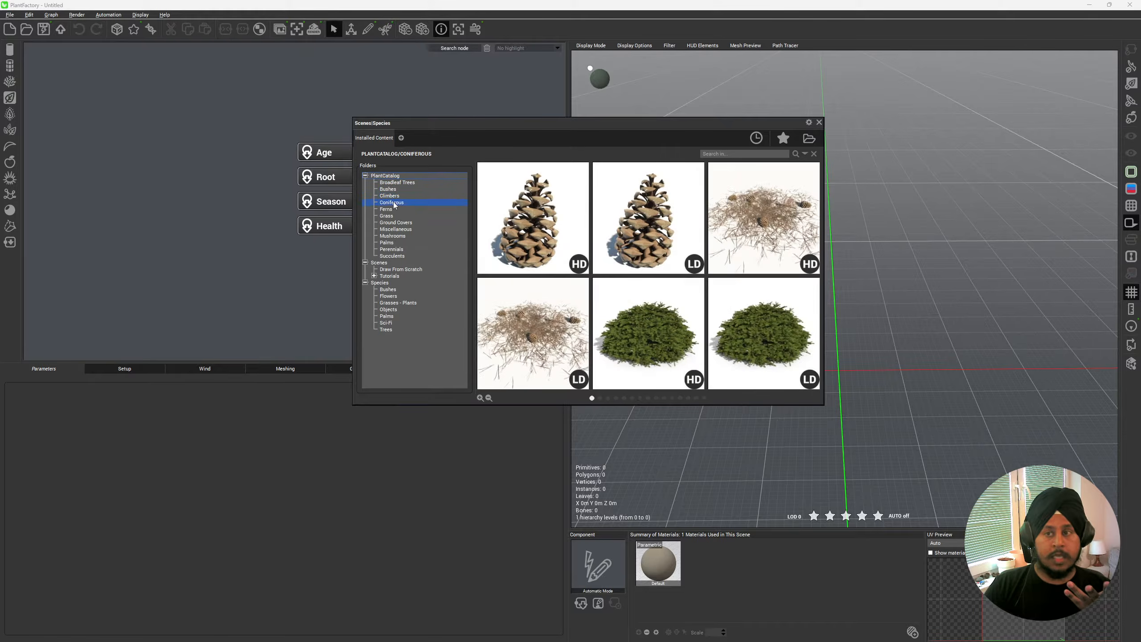
Browse the PlantCatalog's Coniferous species and go back over the Broadleaf Trees collection.
scroll(720, 295, "down", 1)
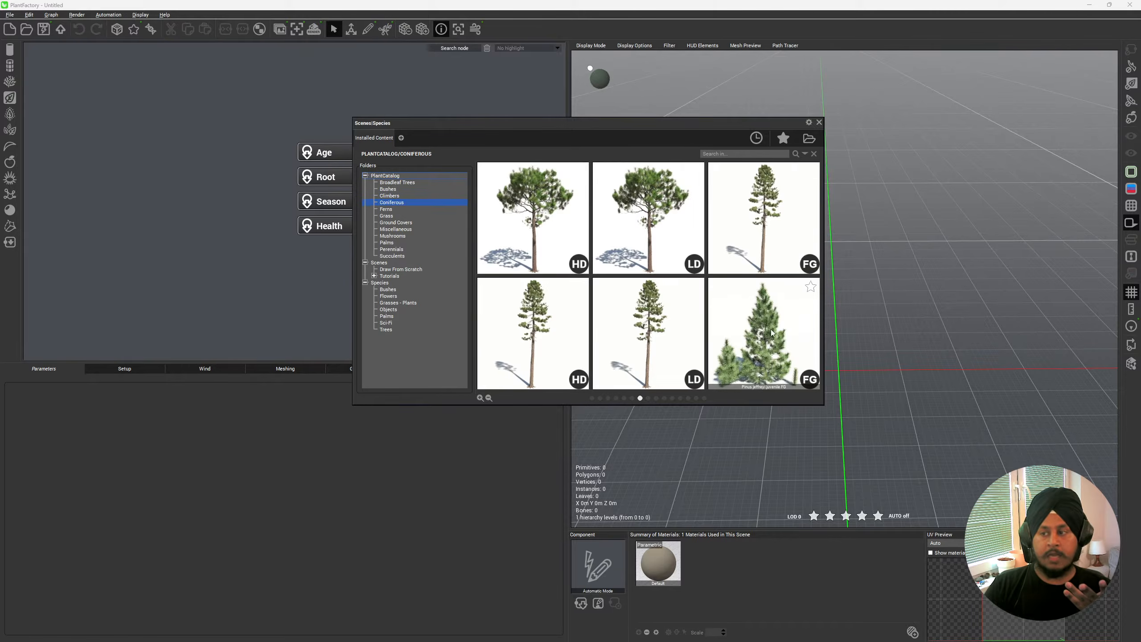
scroll(616, 295, "down", 2)
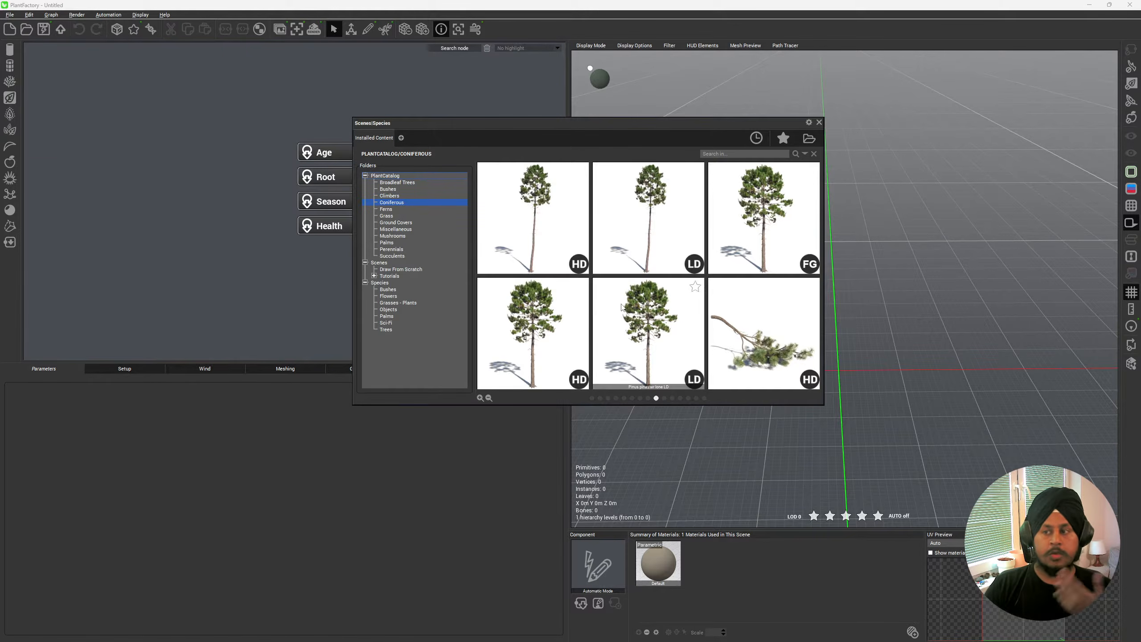
scroll(623, 307, "down", 1)
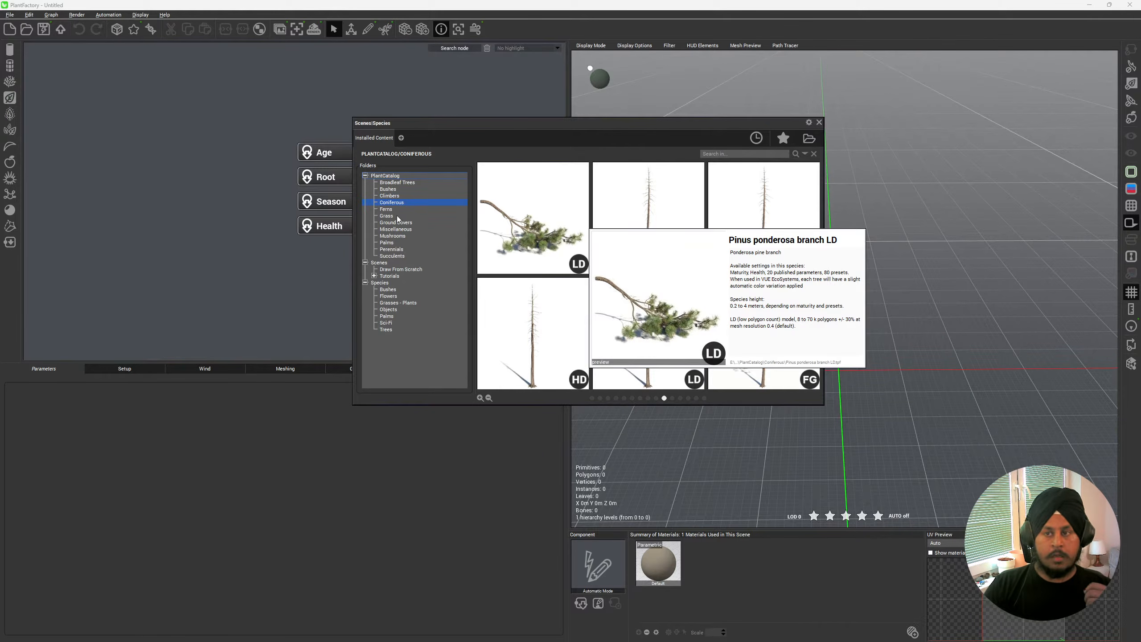
left_click(397, 182)
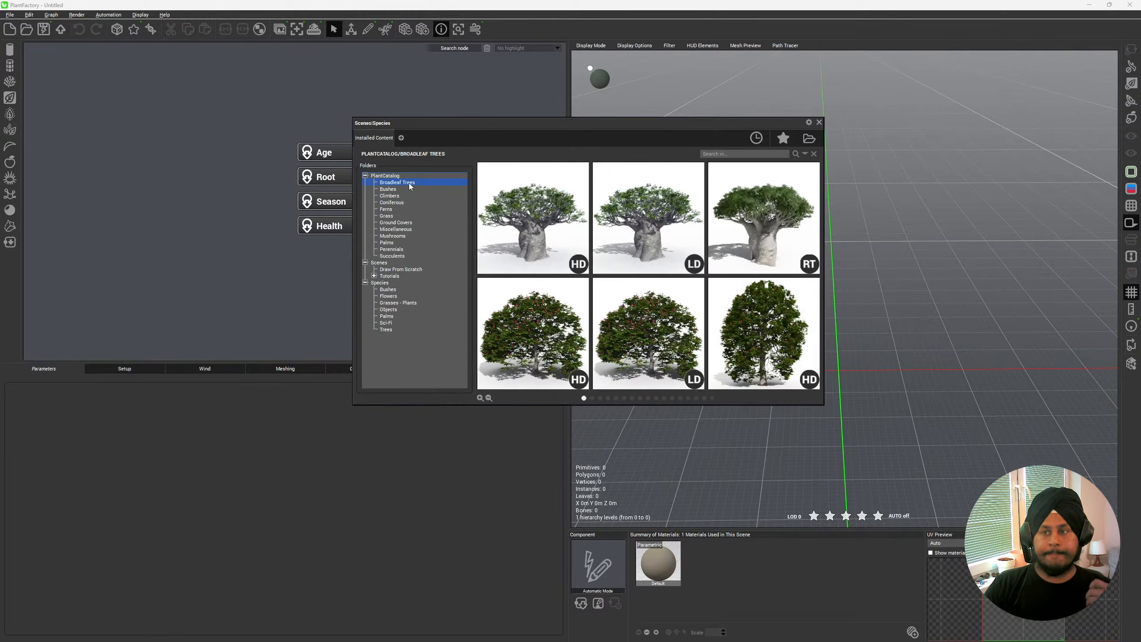
scroll(576, 231, "down", 1)
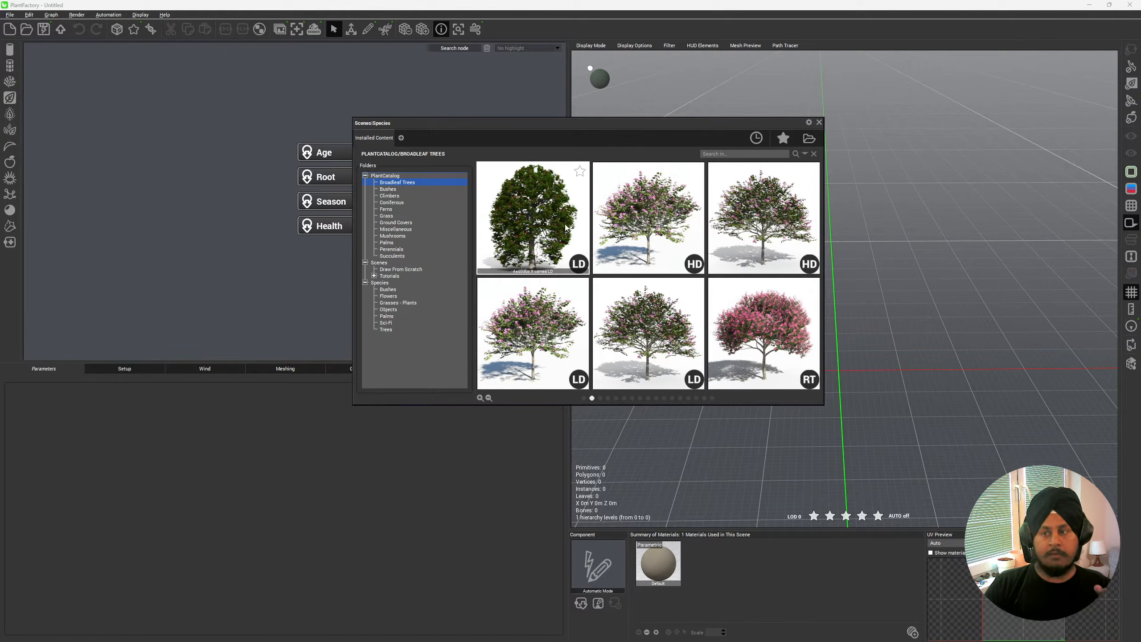
scroll(530, 211, "down", 1)
scroll(633, 243, "down", 1)
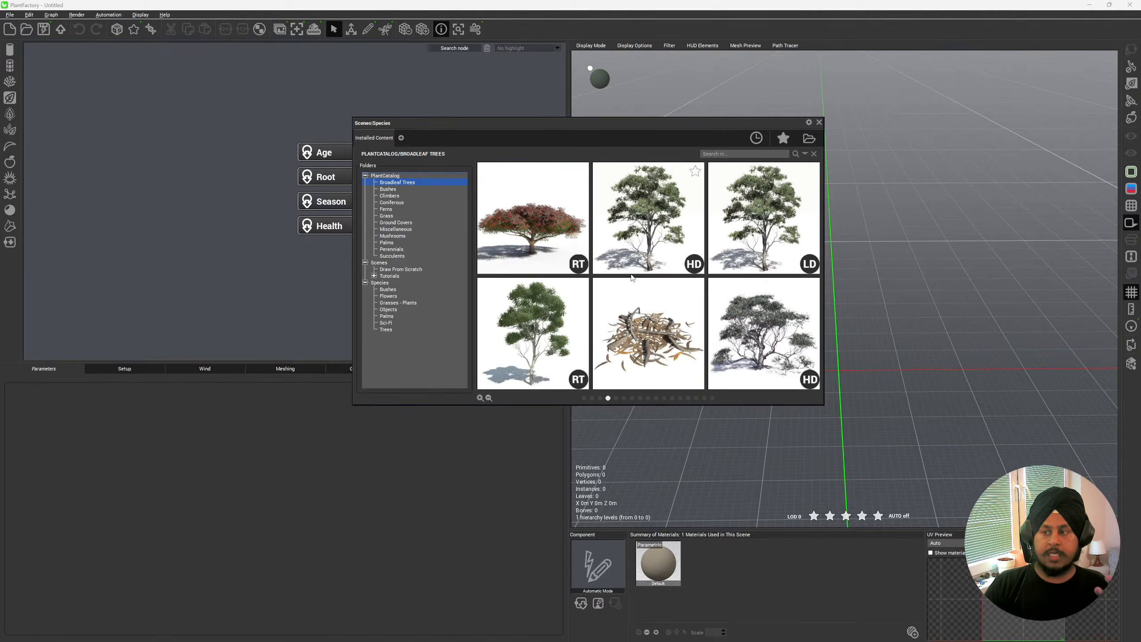
Browse the rest of the PlantCatalog's Broadleaf Trees collection through to its last species.
scroll(719, 292, "down", 1)
scroll(737, 313, "down", 4)
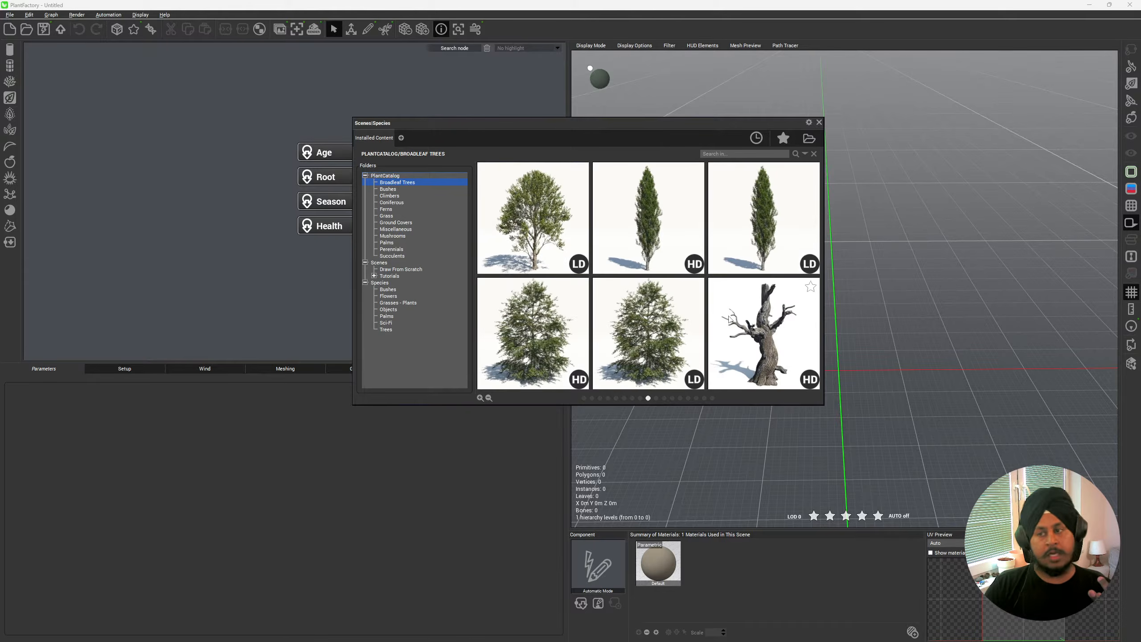
scroll(728, 319, "down", 4)
mouse_move(718, 322)
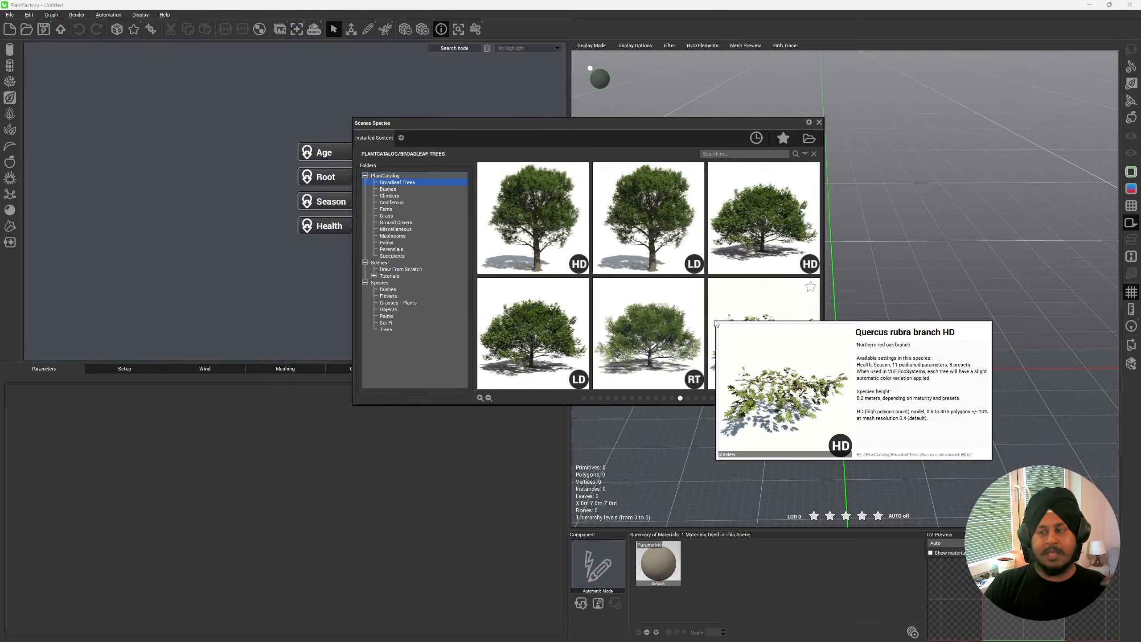
mouse_move(660, 224)
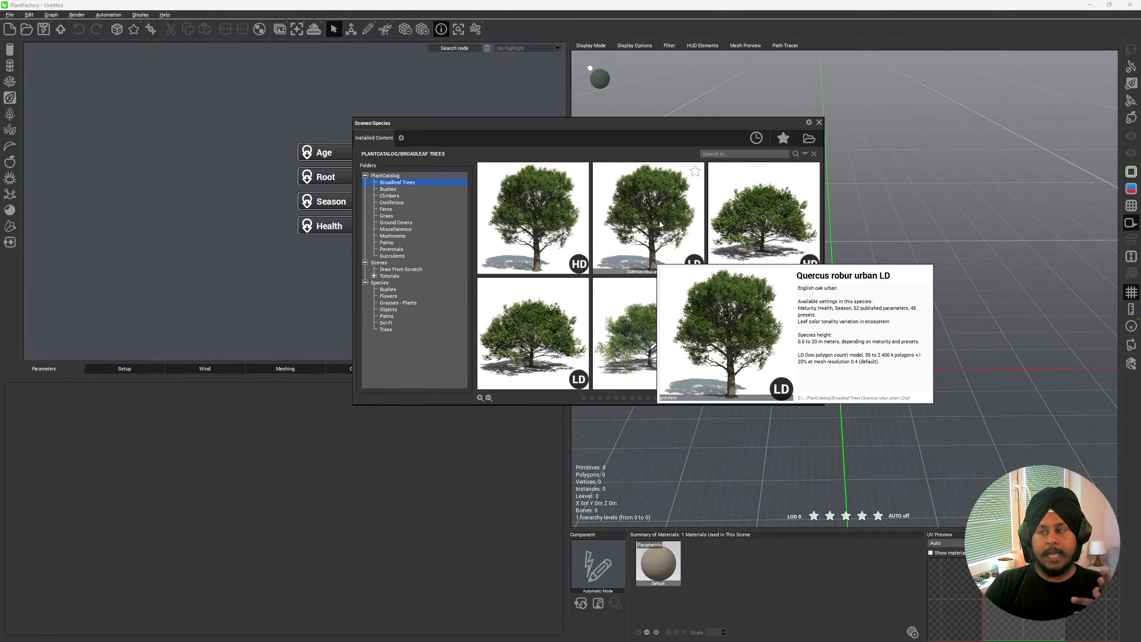
scroll(659, 225, "down", 2)
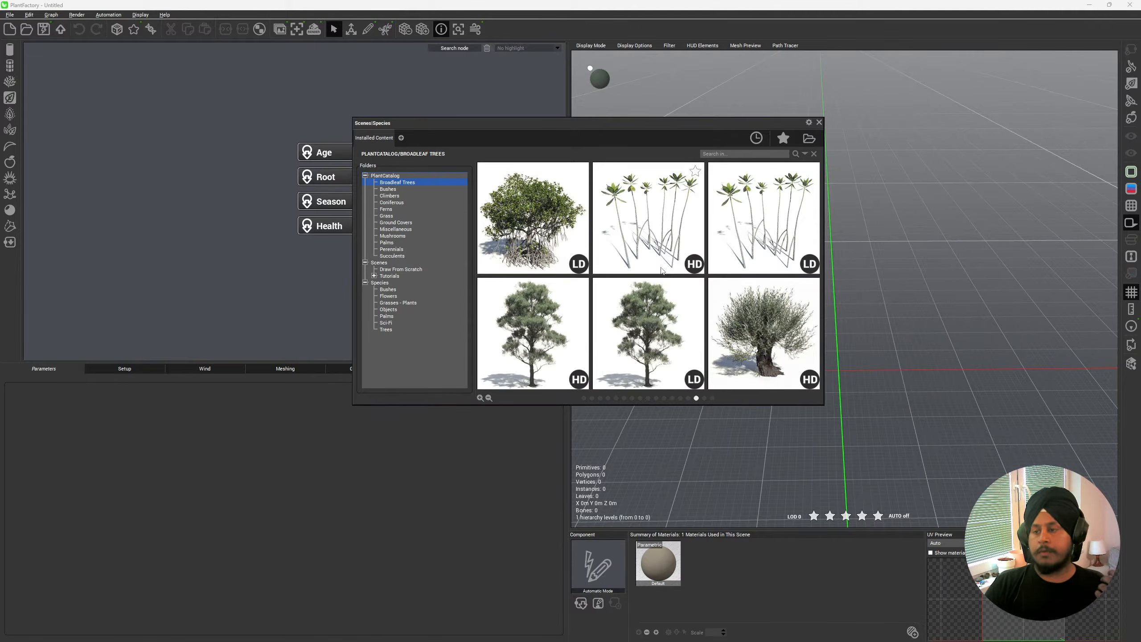
scroll(651, 276, "down", 1)
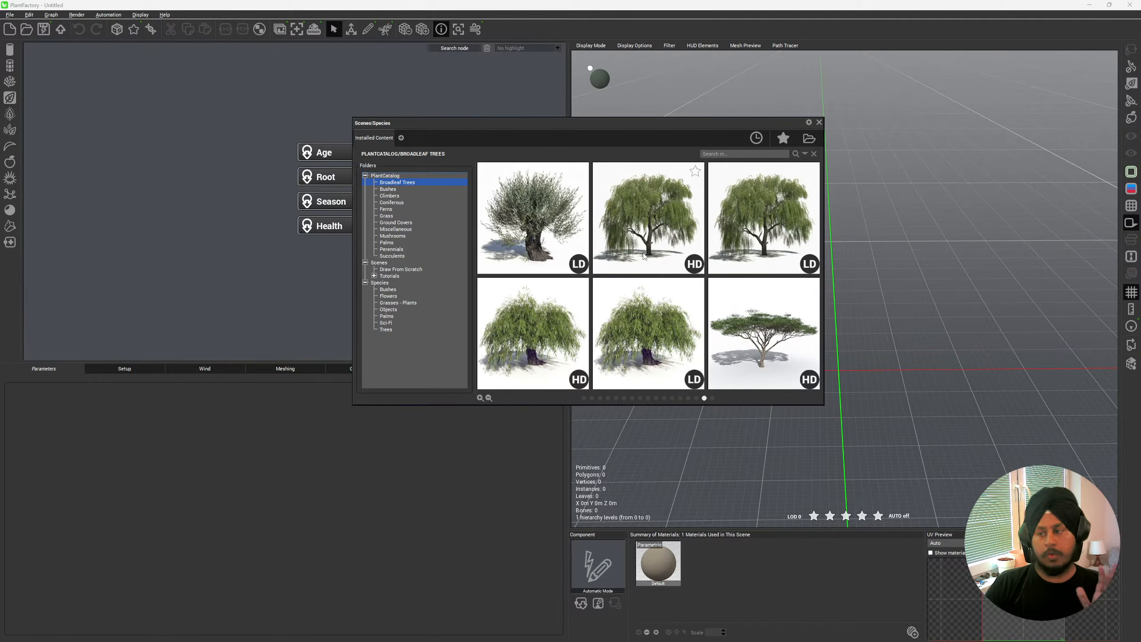
scroll(620, 247, "down", 1)
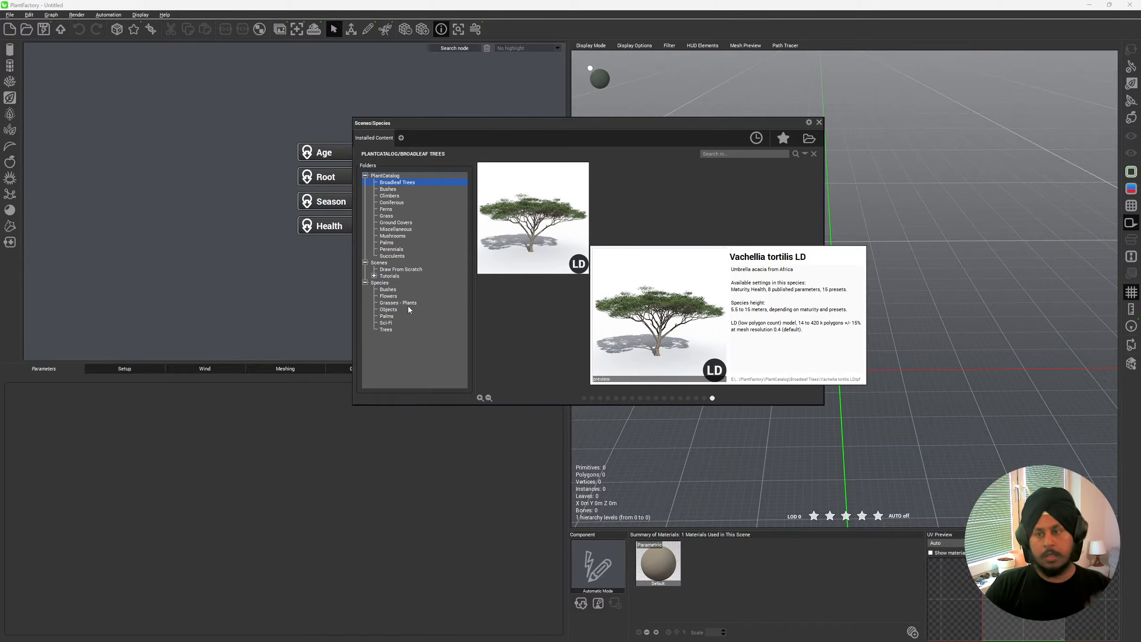
Look over the PlantCatalog's Succulents, Perennials, Mushrooms, Ground Covers, Grass, Coniferous and Bushes collections.
left_click(395, 255)
left_click(391, 250)
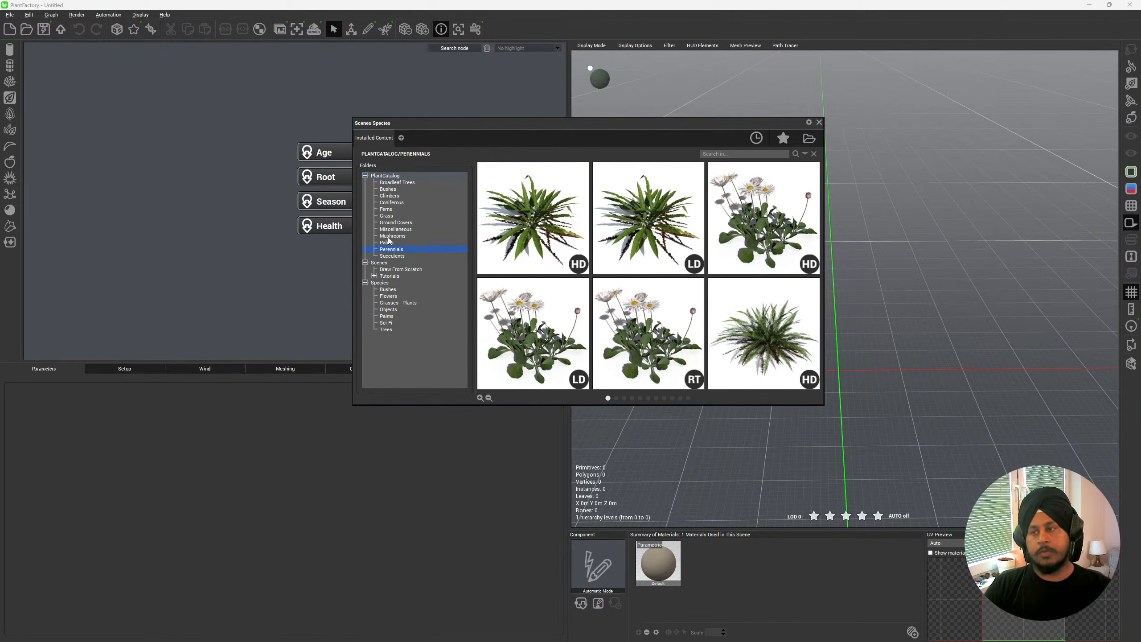
left_click(390, 235)
left_click(387, 222)
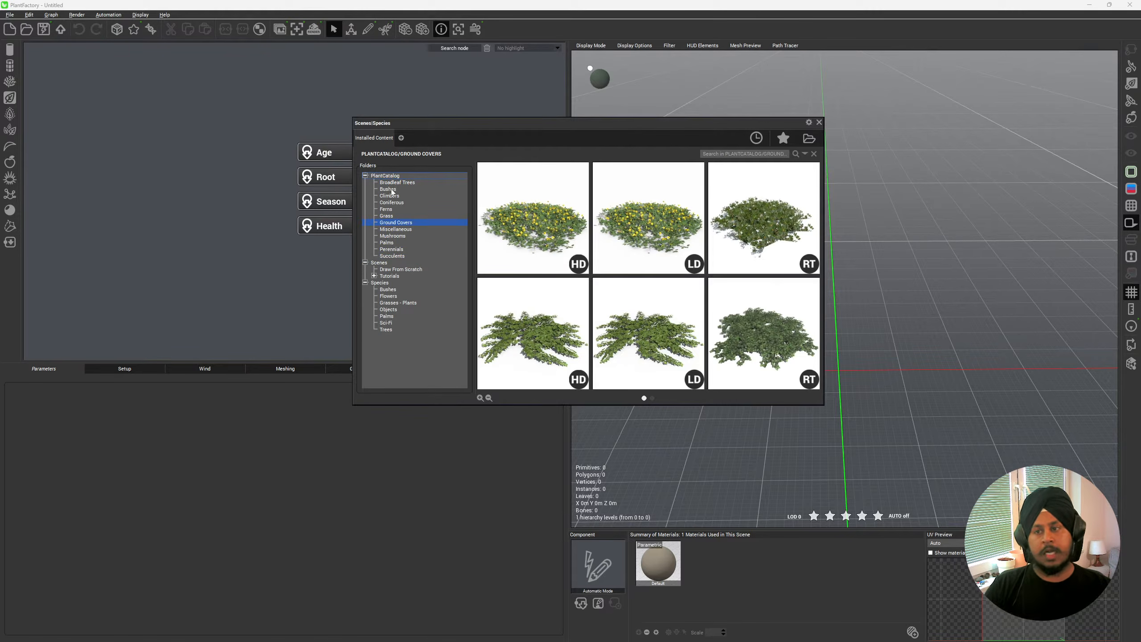
left_click(387, 217)
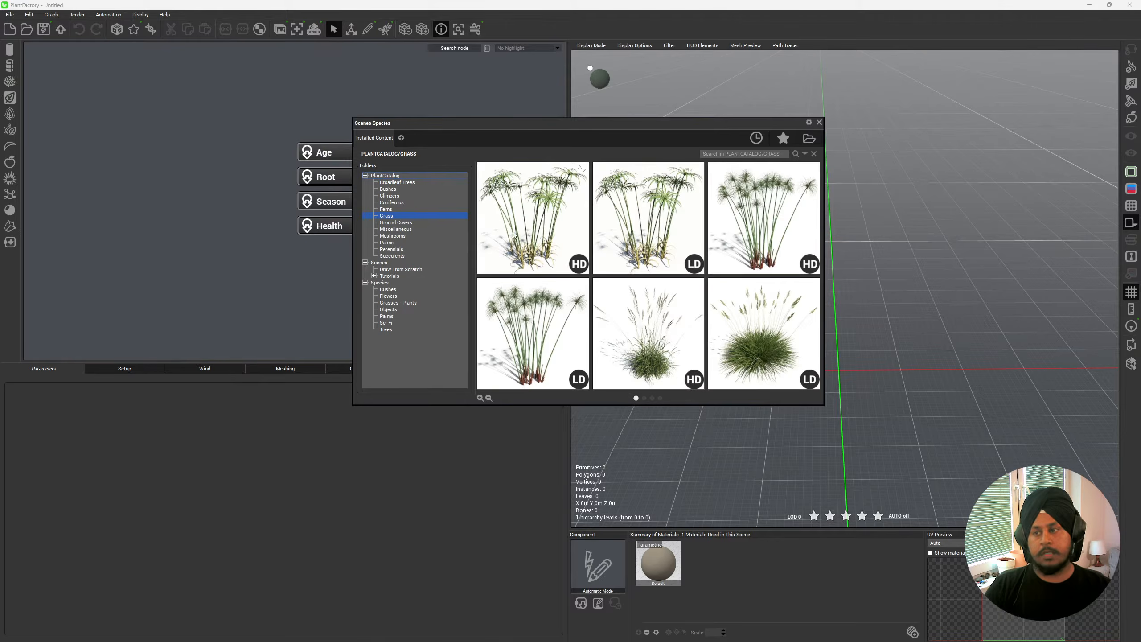
left_click(390, 203)
left_click(388, 189)
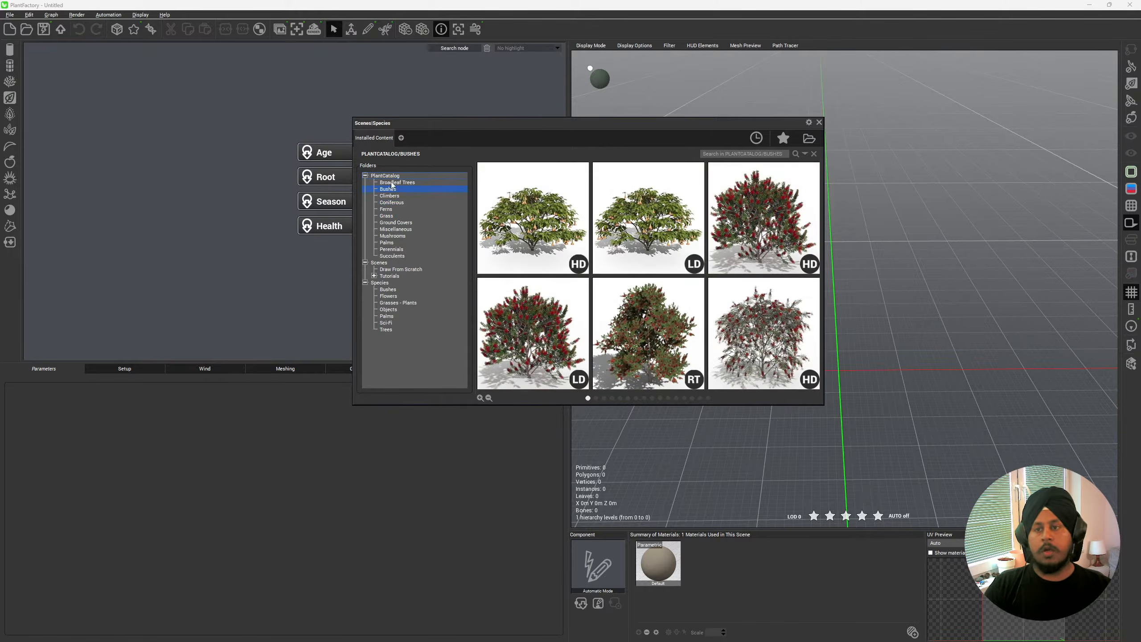
Return to the Broadleaf Trees collection and load the Eucalyptus camaldulensis LD species into the scene.
left_click(391, 183)
scroll(665, 310, "down", 1)
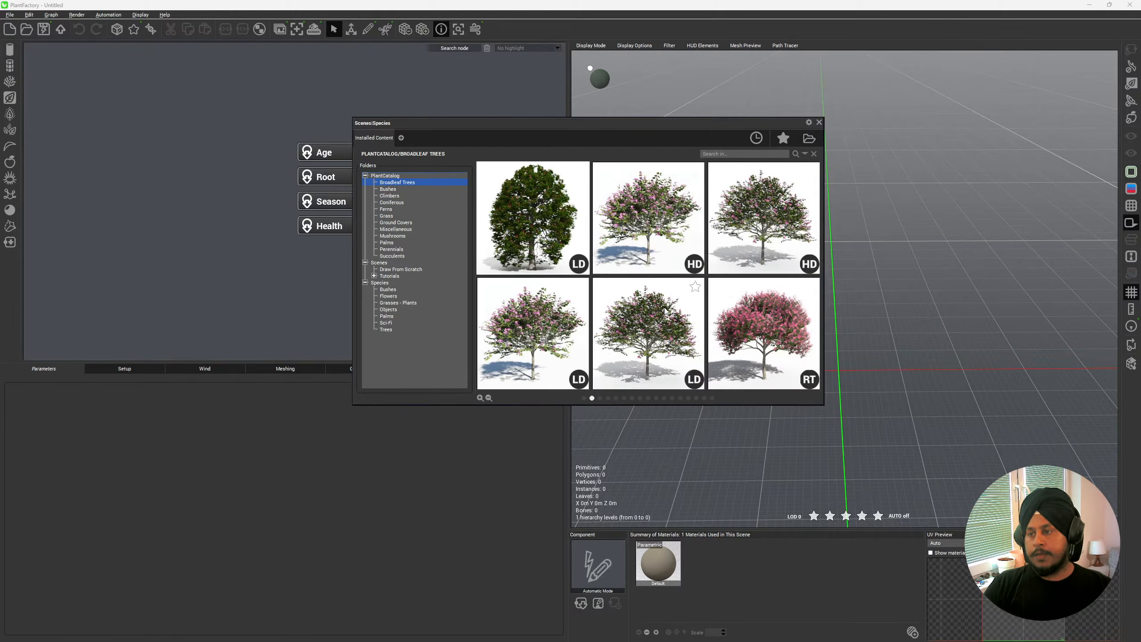
scroll(665, 310, "up", 1)
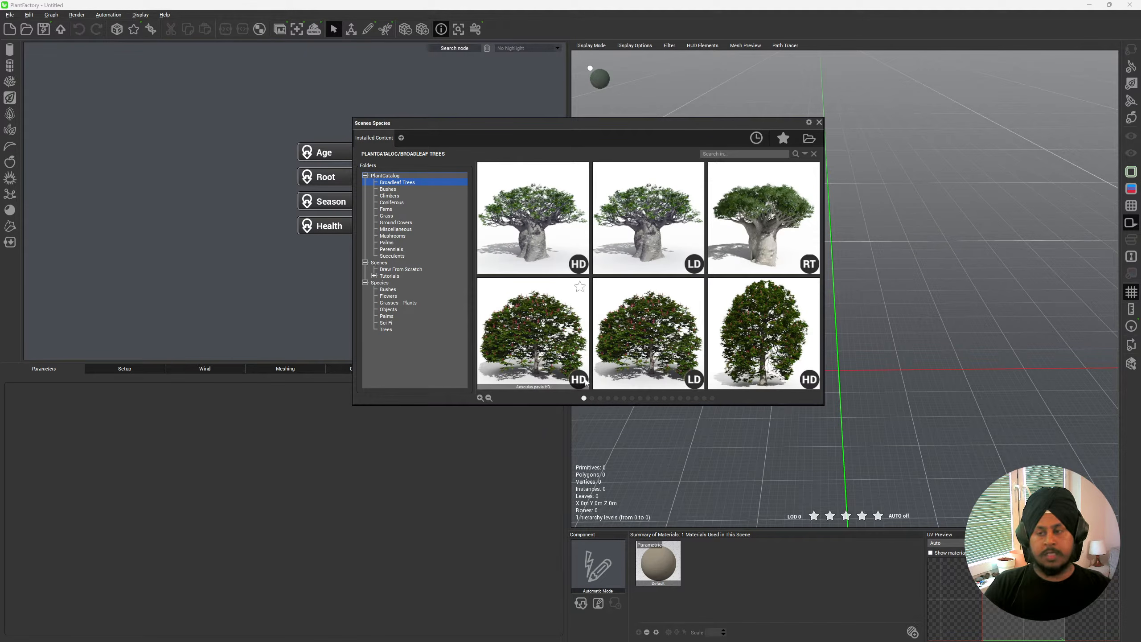
scroll(591, 380, "down", 1)
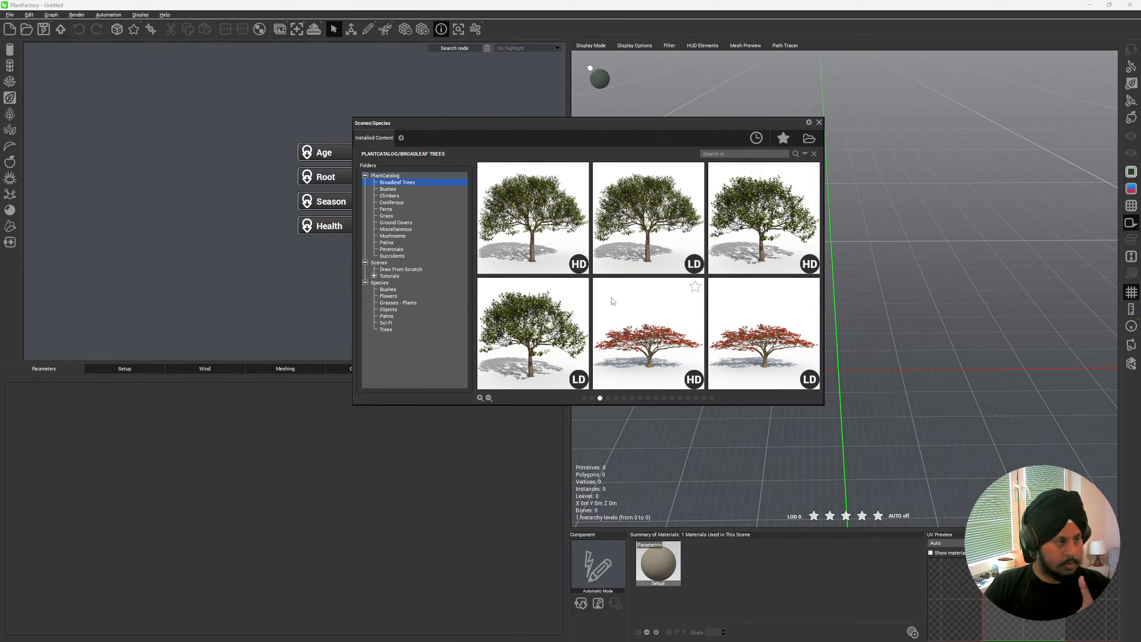
scroll(632, 297, "down", 2)
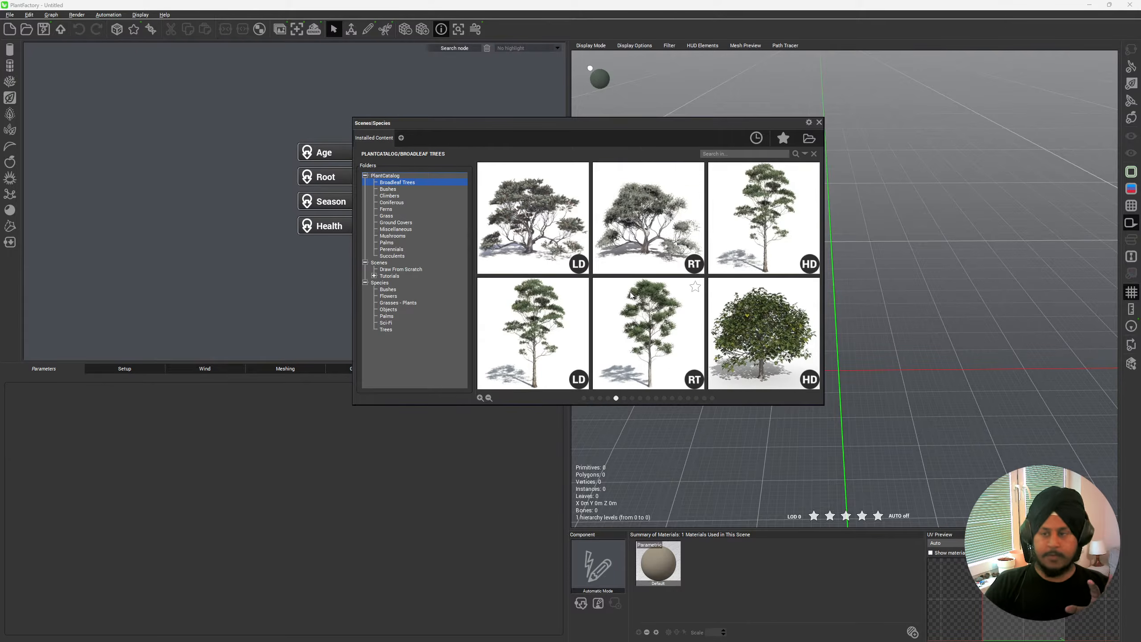
scroll(627, 294, "up", 1)
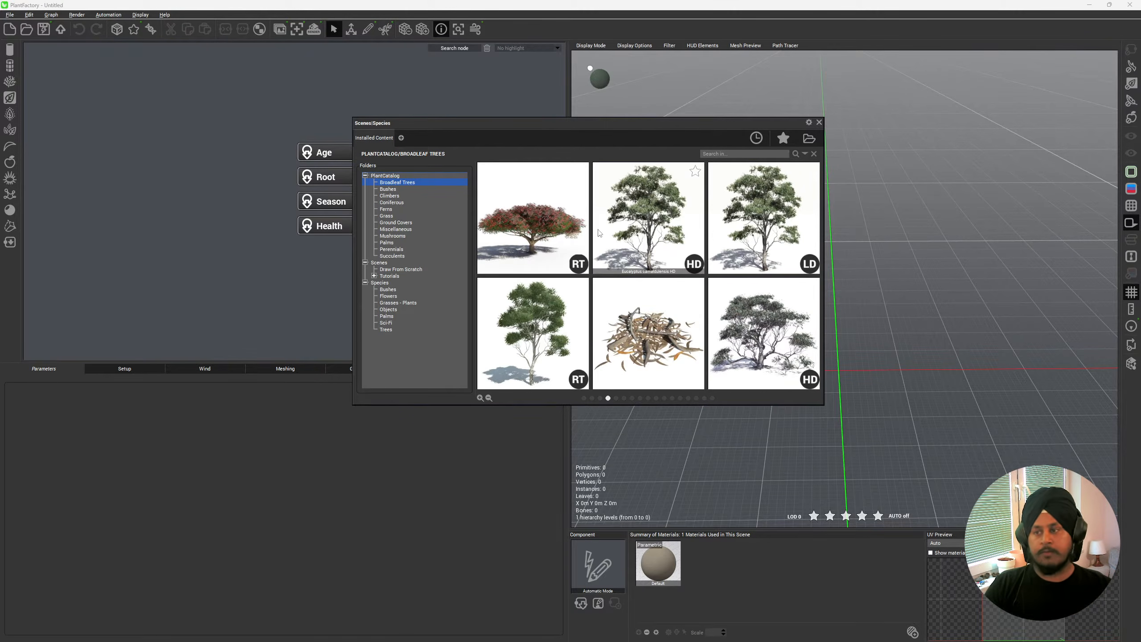
double_click(752, 209)
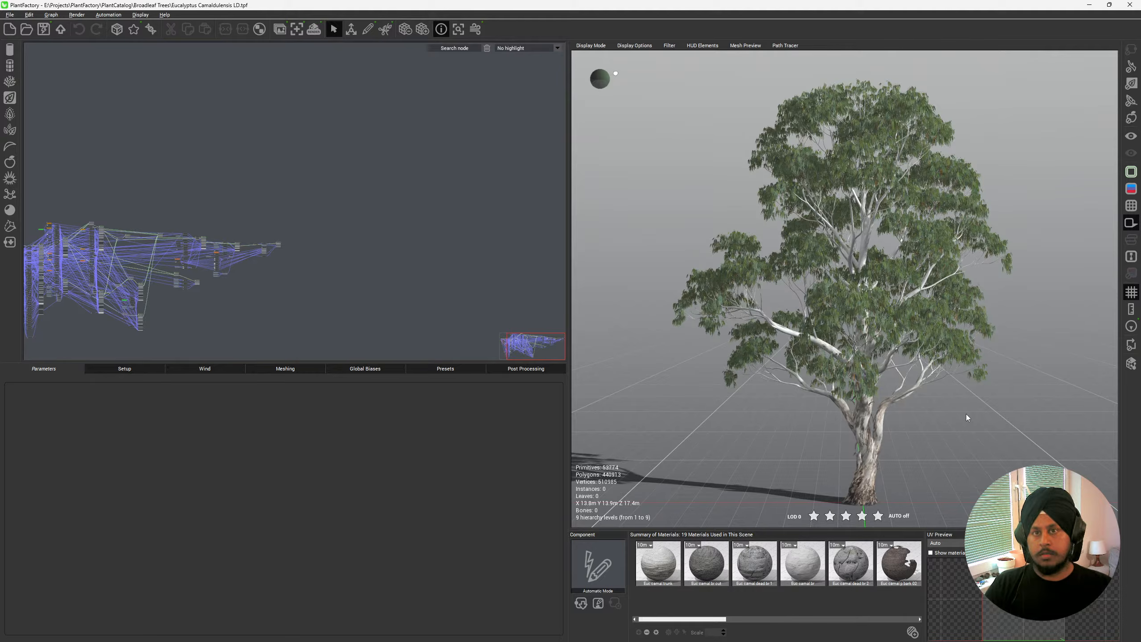
Examine the eucalyptus model's bark, trunk and branches up close, and its overall shape from a distance.
left_click_drag(944, 391, 719, 317)
scroll(719, 317, "up", 3)
scroll(968, 345, "up", 5)
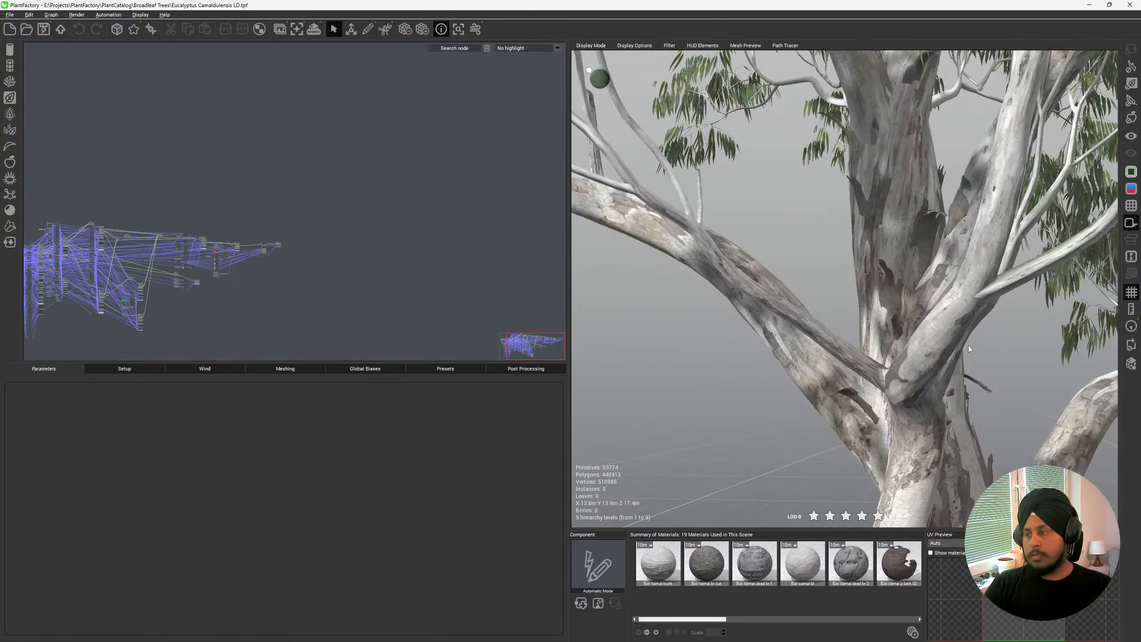
scroll(964, 346, "down", 6)
scroll(963, 347, "up", 10)
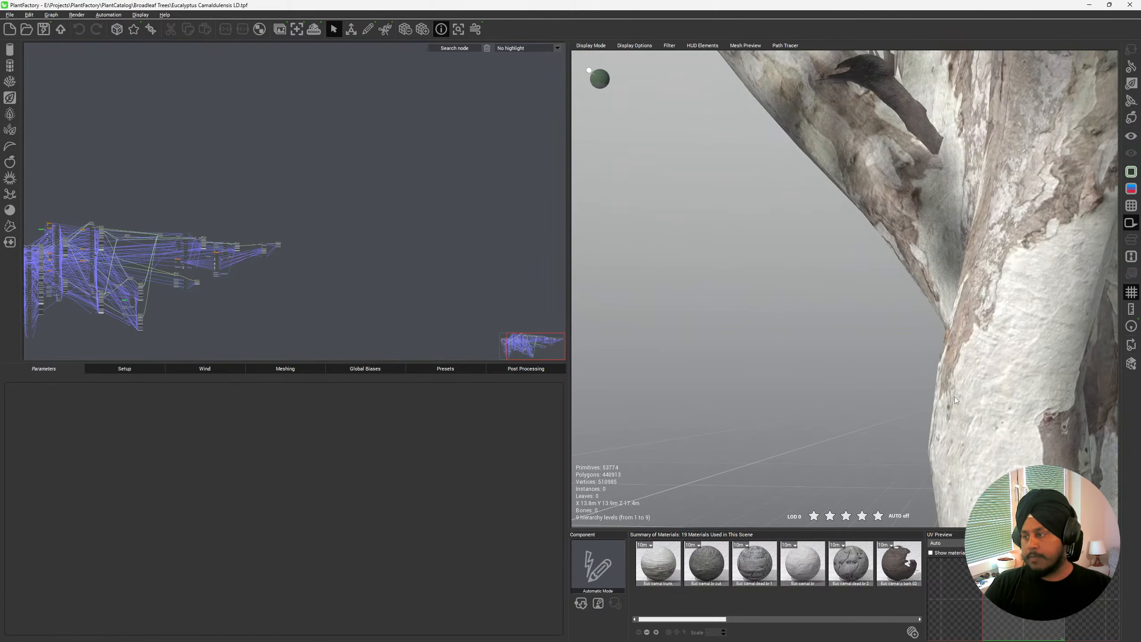
left_click_drag(954, 395, 765, 321)
scroll(759, 319, "down", 10)
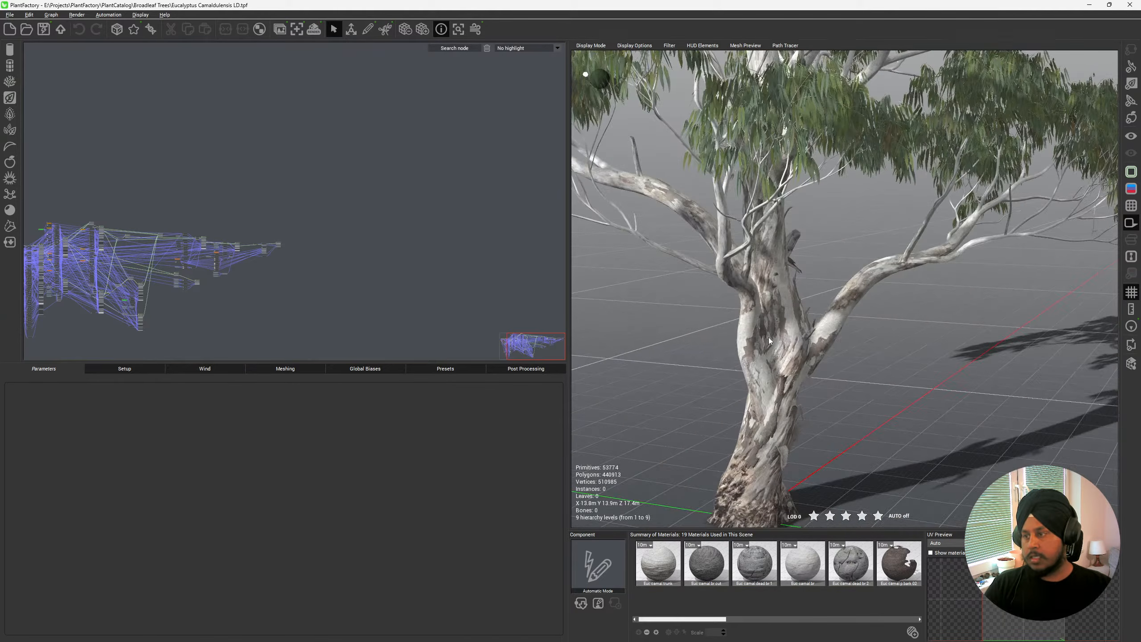
middle_click_drag(845, 298, 805, 291)
scroll(840, 250, "up", 6)
scroll(840, 250, "down", 6)
scroll(840, 250, "down", 6)
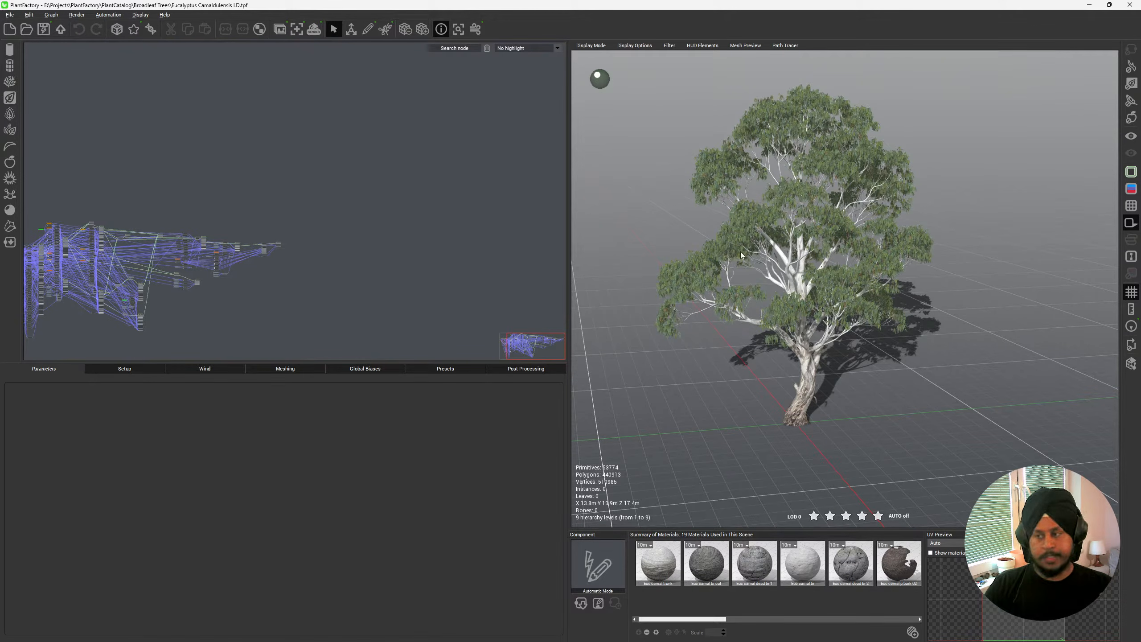
Select a leaf in the eucalyptus canopy and look through the materials used in the scene.
scroll(740, 252, "up", 5)
left_click(767, 253)
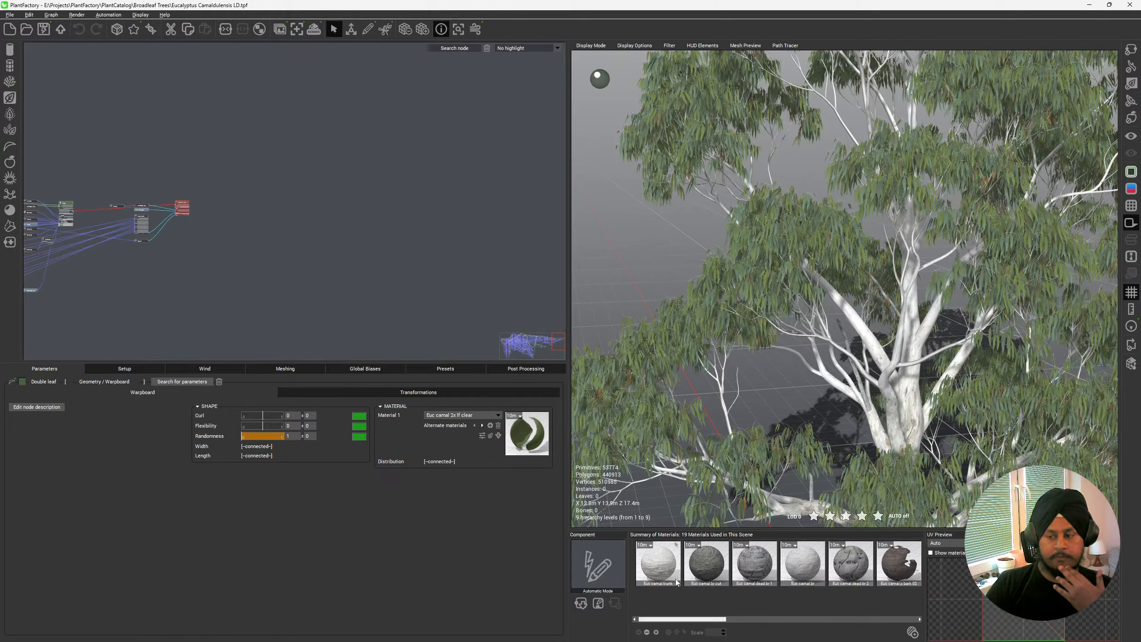
left_click_drag(678, 621, 829, 622)
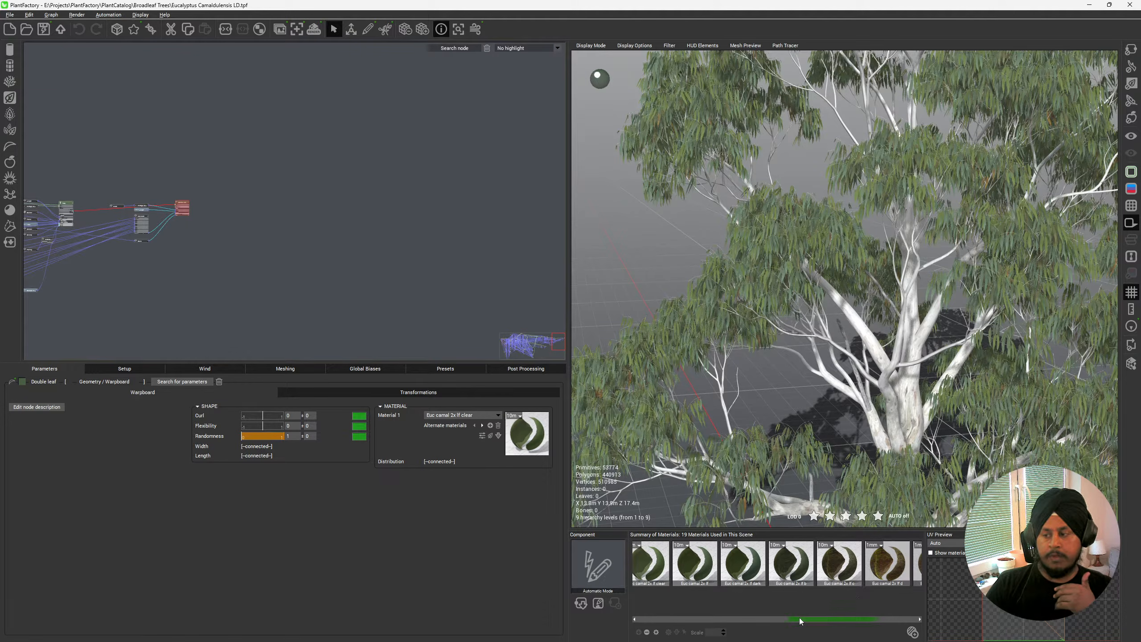
left_click_drag(831, 622, 870, 625)
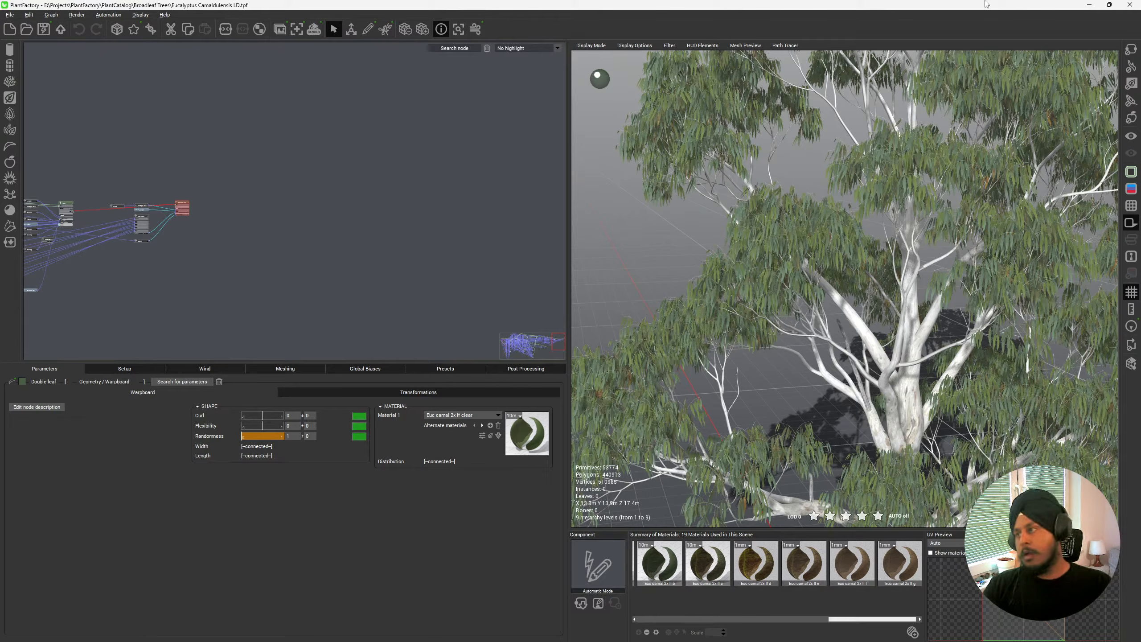
Switch to SpeedTree Modeler and create a new tree from the Broadleaf Games template.
left_click(1089, 5)
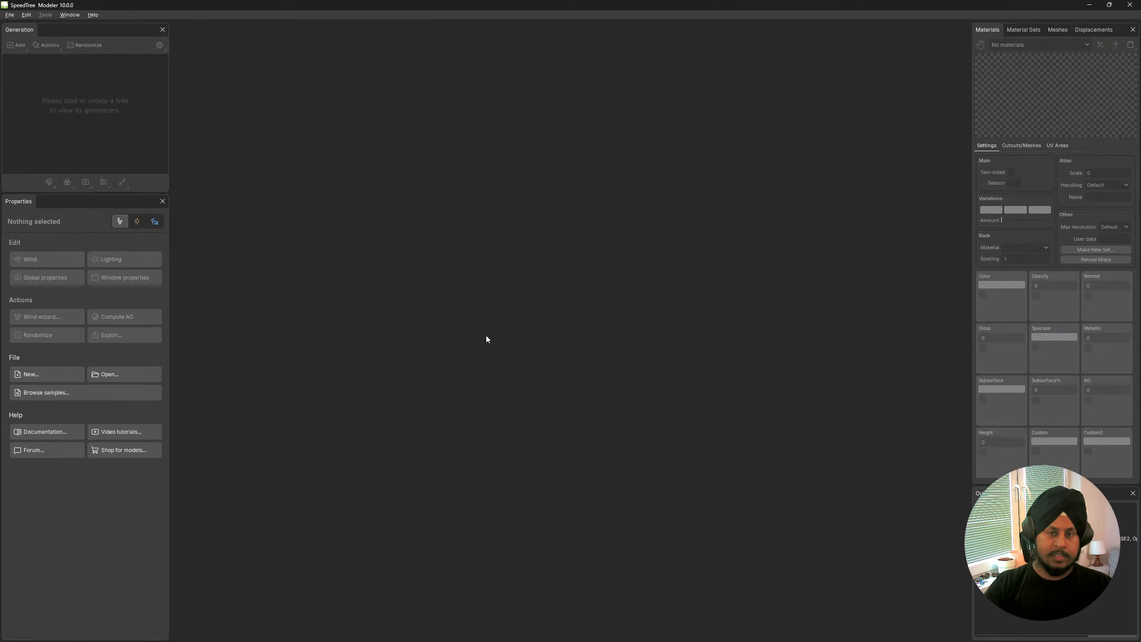
left_click(10, 15)
left_click(13, 28)
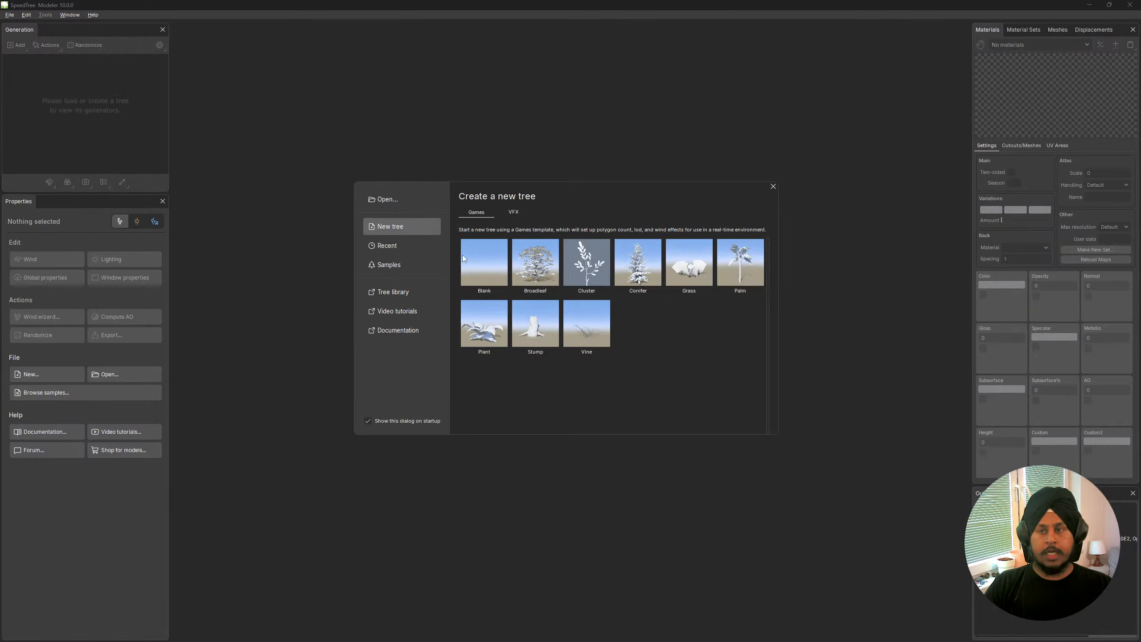
left_click(535, 270)
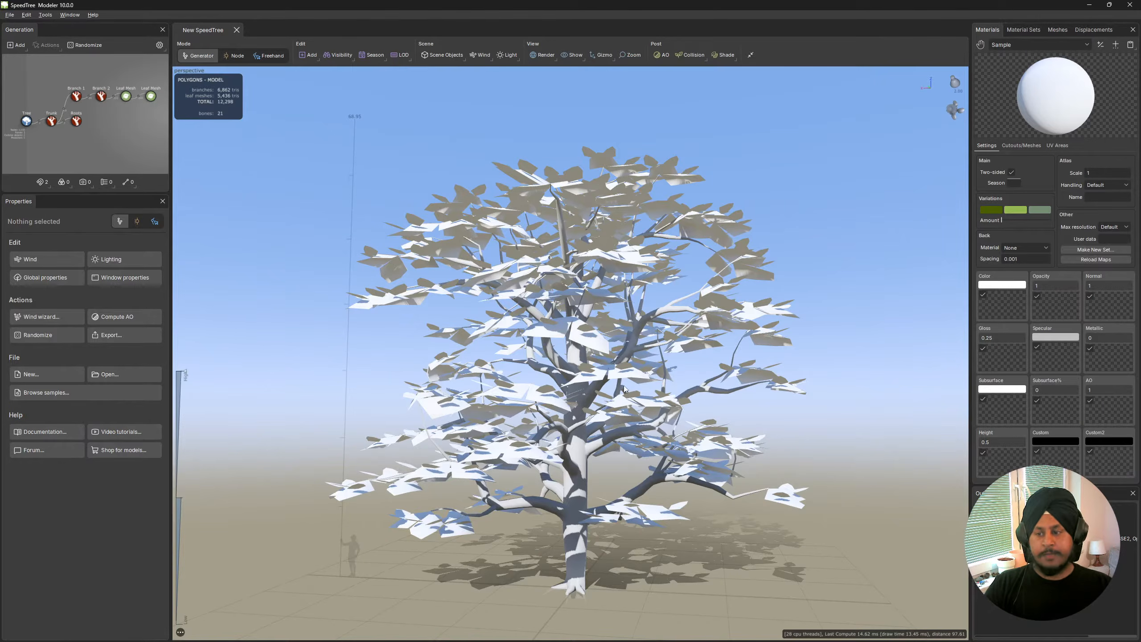
Examine the Broadleaf template tree from several sides and closer up.
left_click_drag(807, 429, 724, 434)
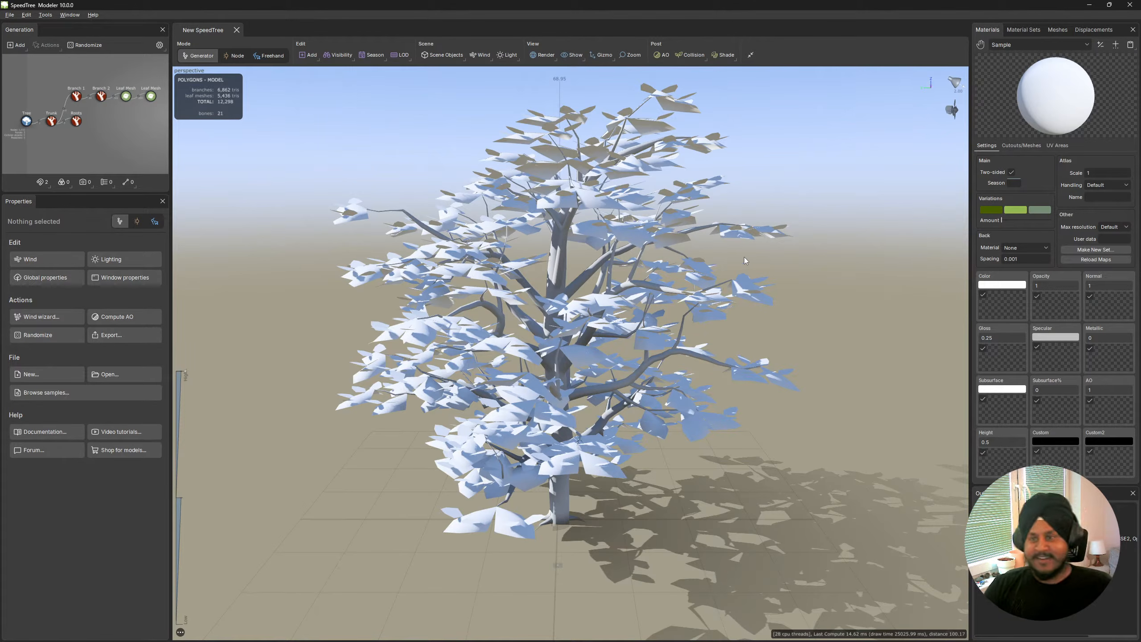
left_click_drag(543, 253, 608, 249)
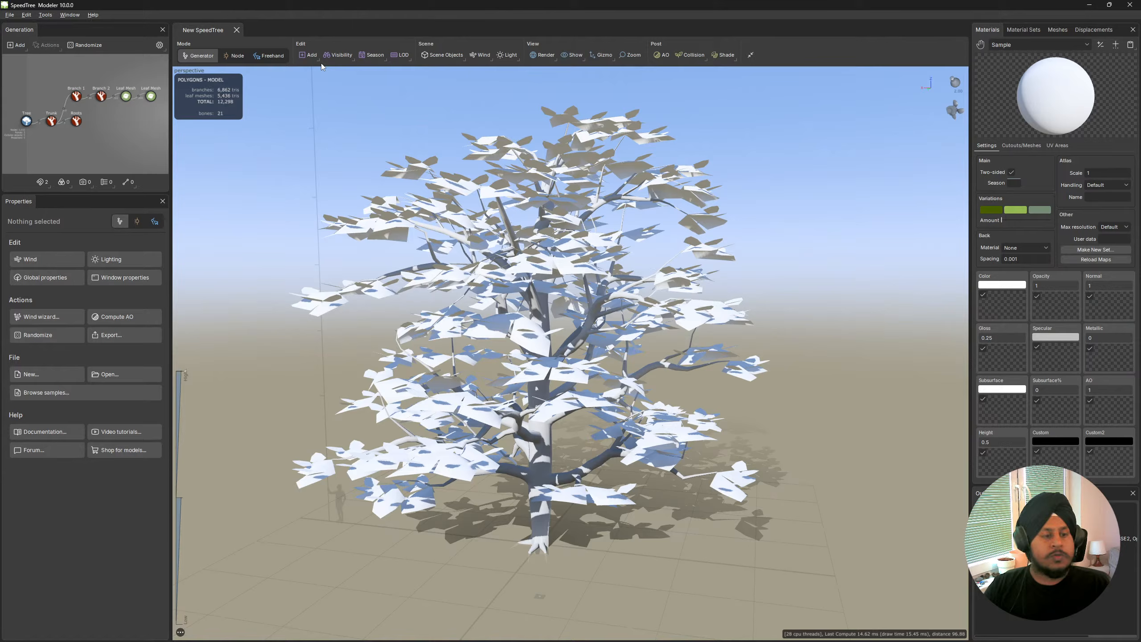
middle_click_drag(461, 337, 426, 302)
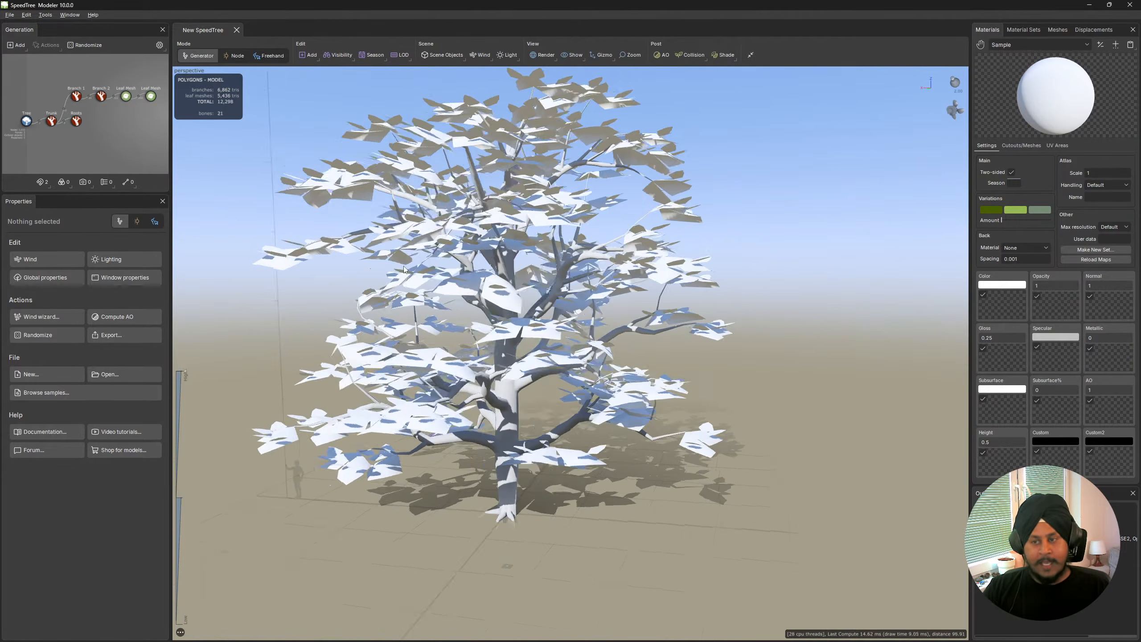
mouse_move(427, 302)
left_mouse_down()
mouse_move(443, 360)
mouse_move(430, 284)
left_mouse_up()
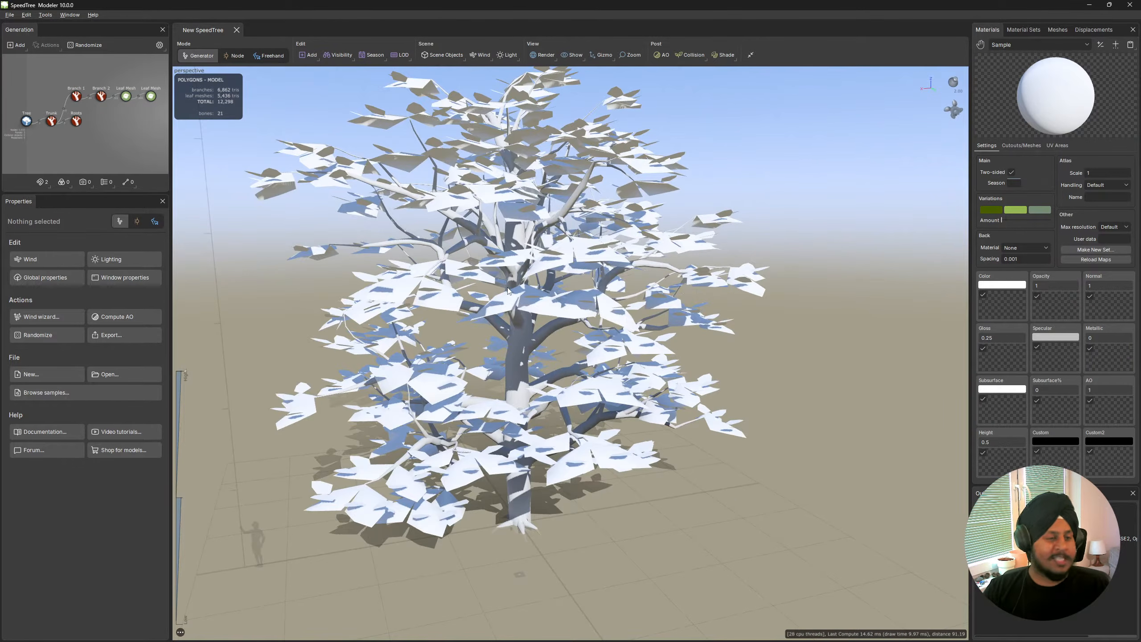
scroll(528, 303, "up", 3)
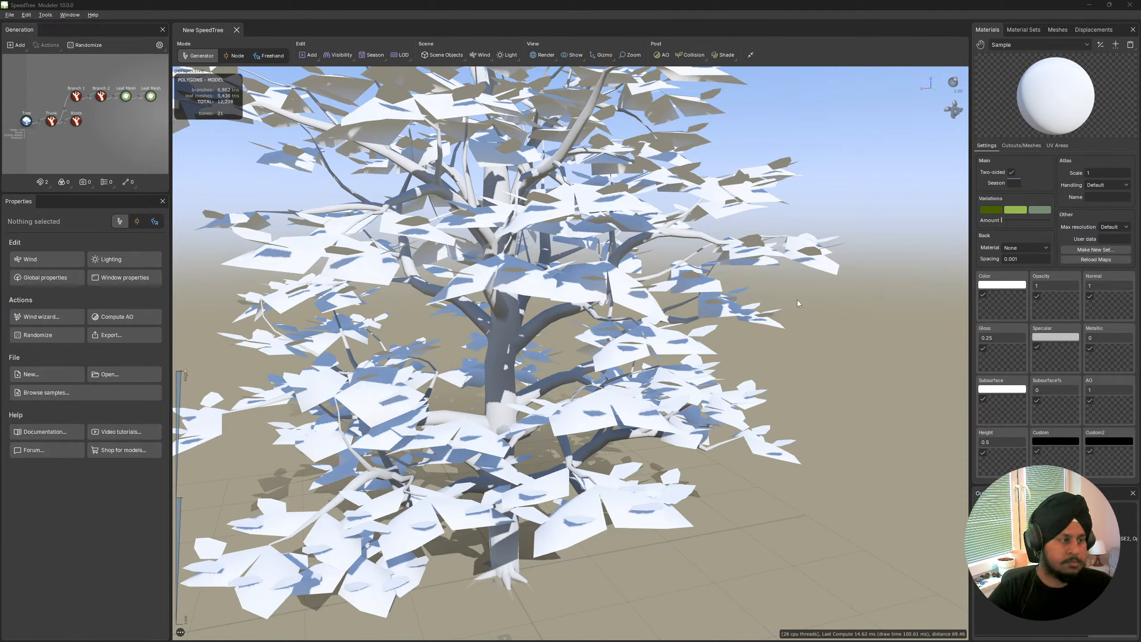
Switch to the PureRef reference board over Unreal Editor, open the recent scene Church_01.pur and maximize the board.
key("alt+Tab")
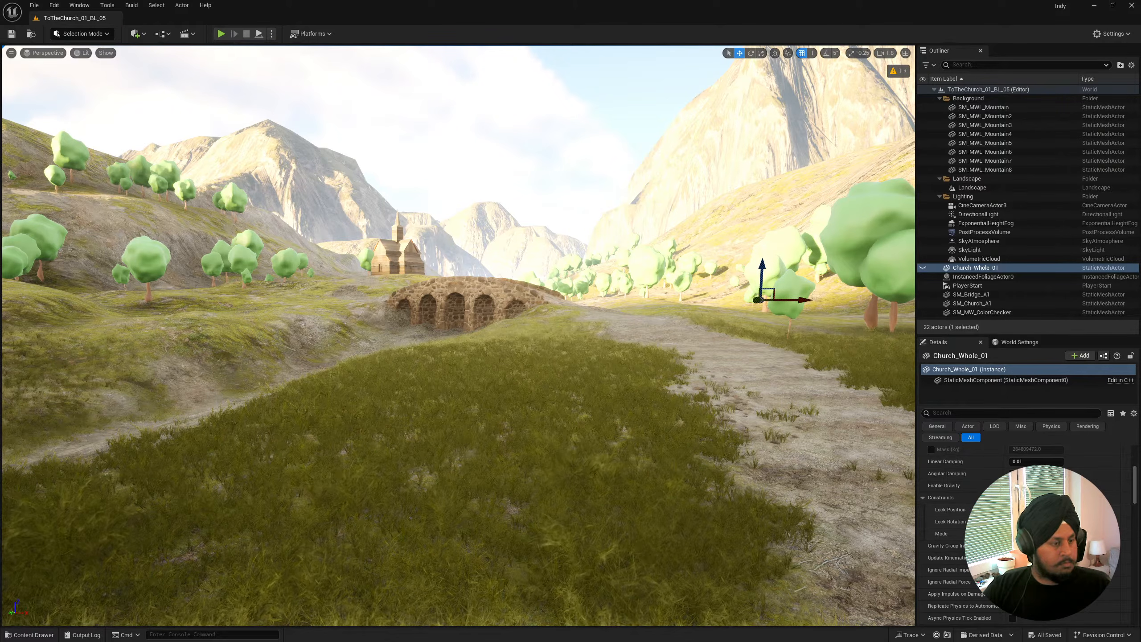
right_click(386, 334)
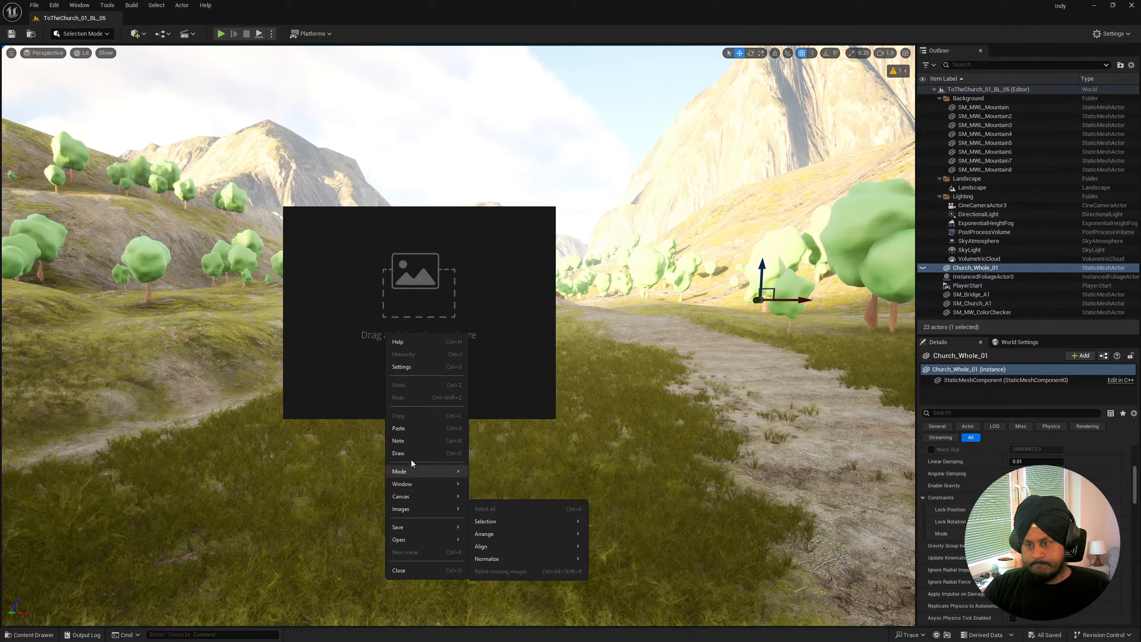
mouse_move(440, 539)
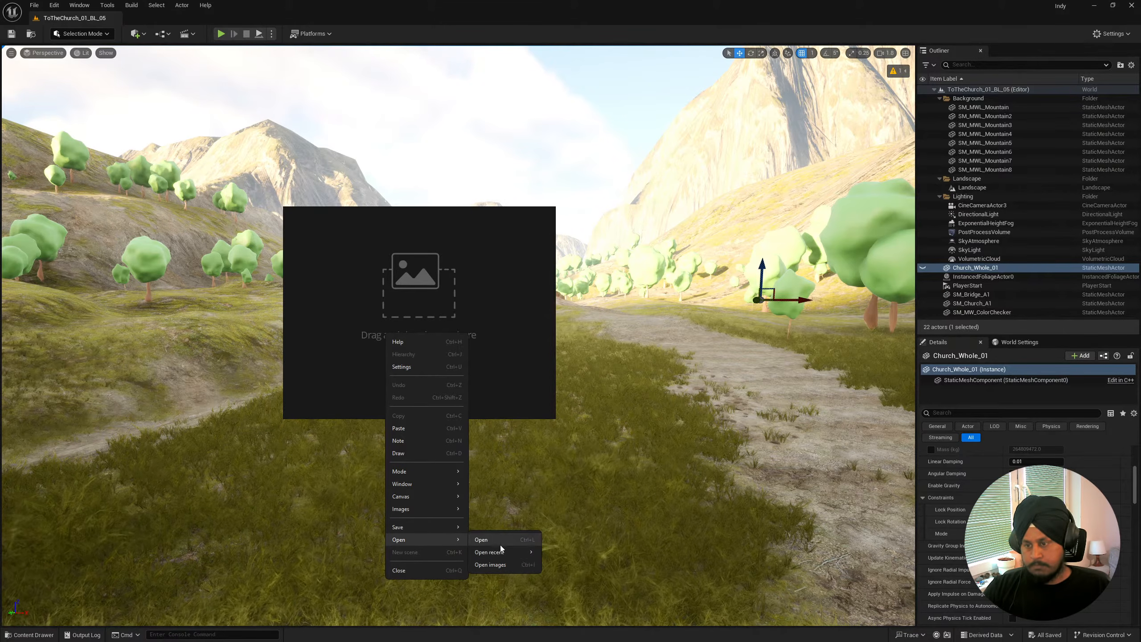
mouse_move(504, 552)
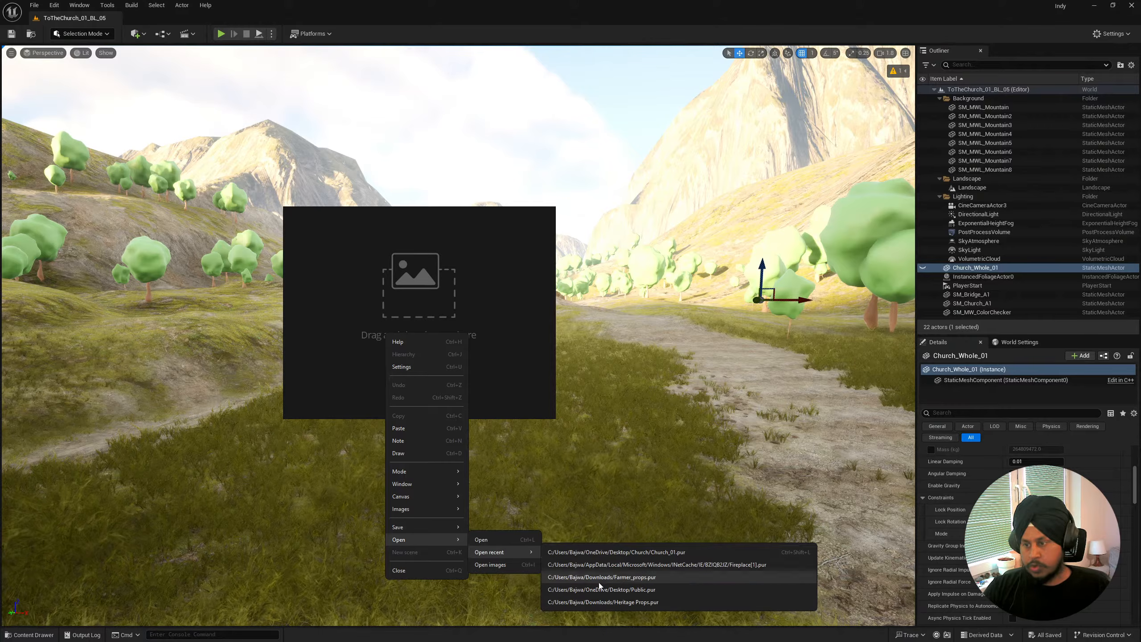
left_click(602, 551)
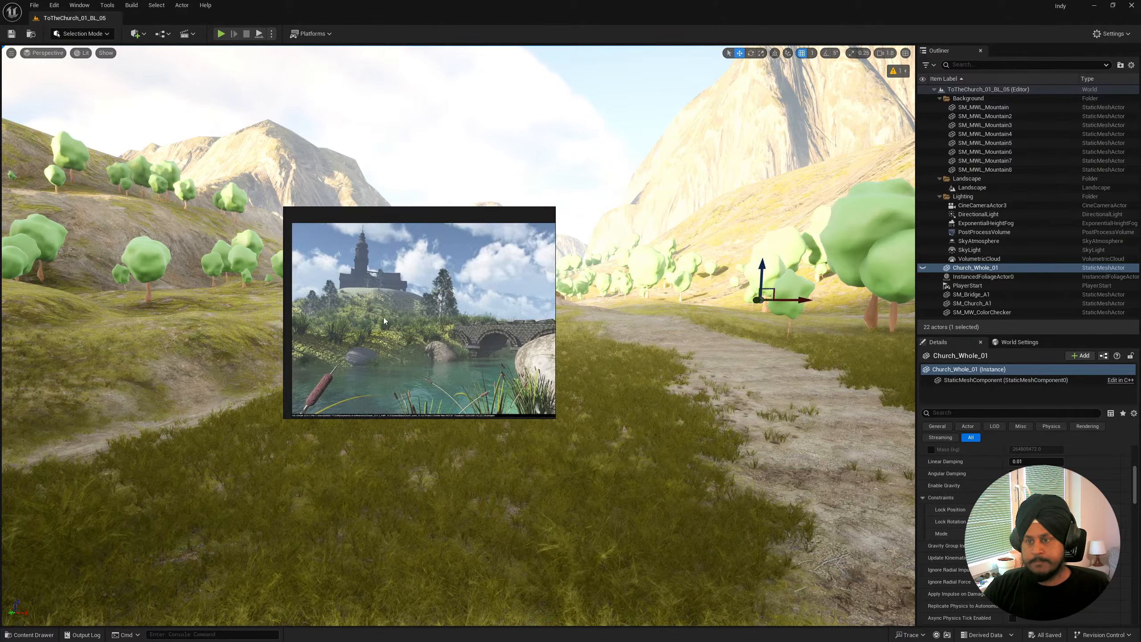
scroll(408, 320, "up", 5)
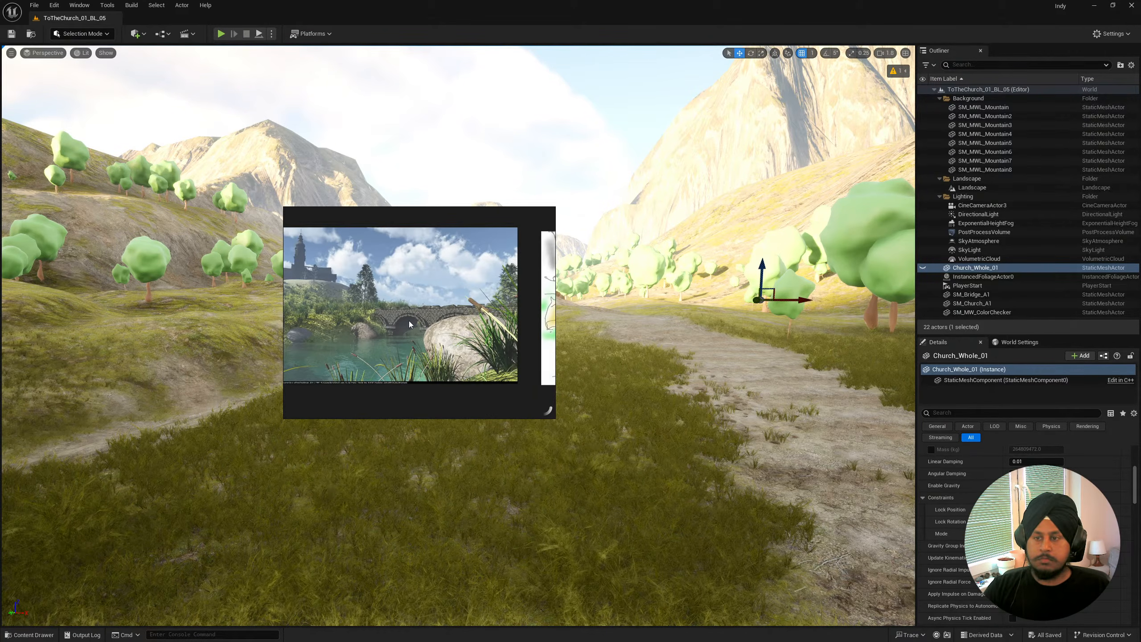
key("ctrl+f")
Examine the lakeside church render and the reference image of the wooden church with the stone bridge.
scroll(427, 341, "up", 5)
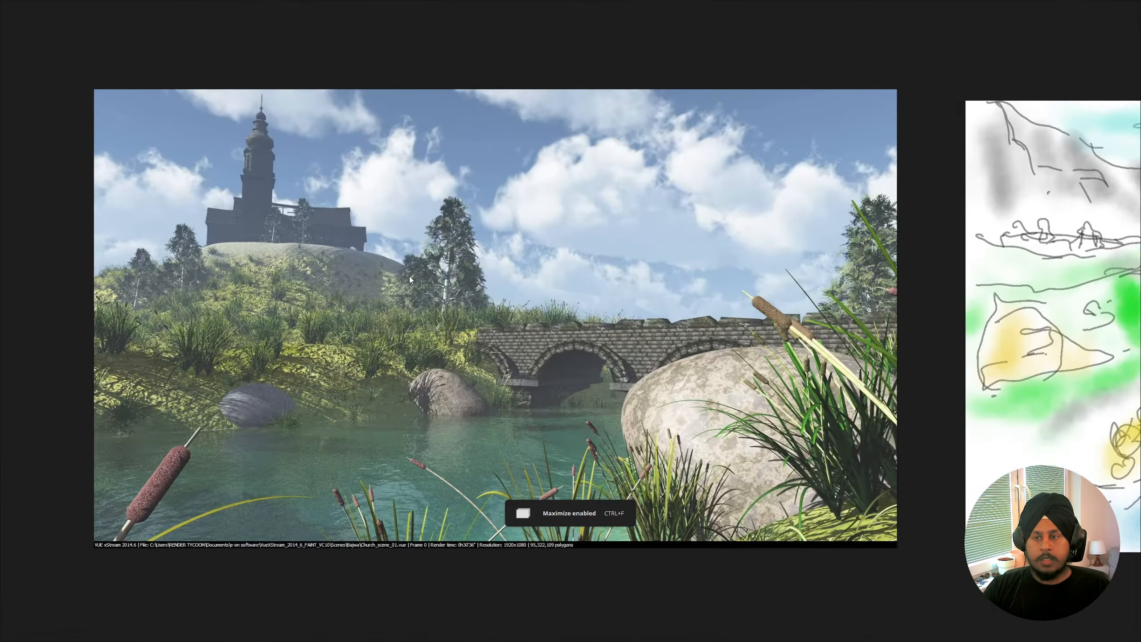
scroll(420, 291, "up", 1)
scroll(905, 357, "up", 1)
scroll(848, 438, "down", 1)
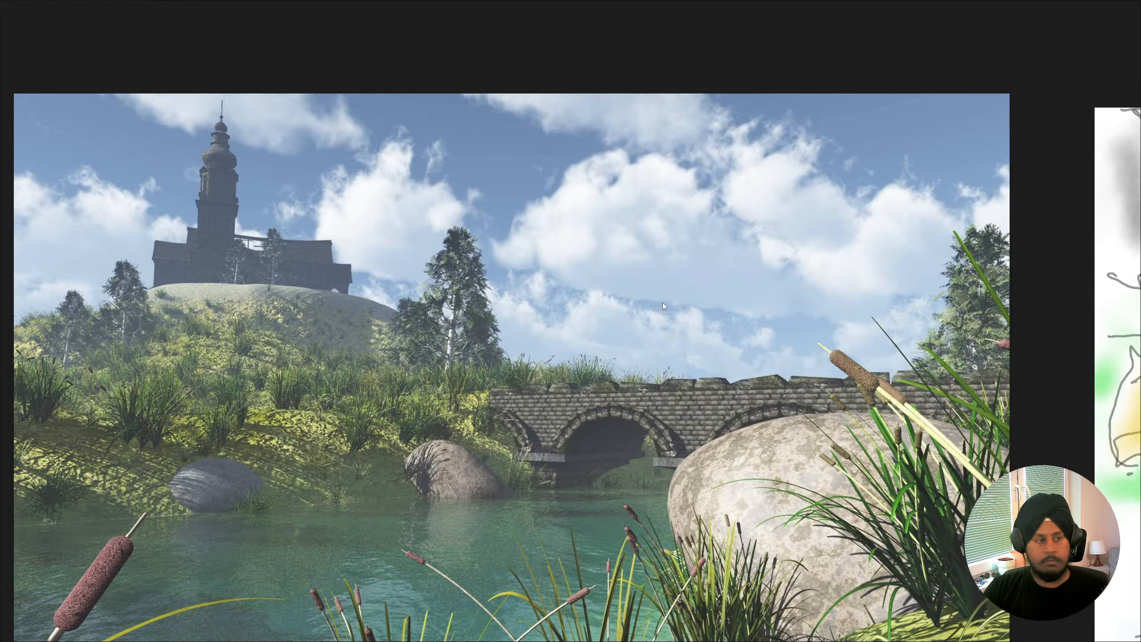
scroll(719, 303, "down", 5)
middle_click_drag(798, 337, 742, 69)
scroll(576, 303, "up", 5)
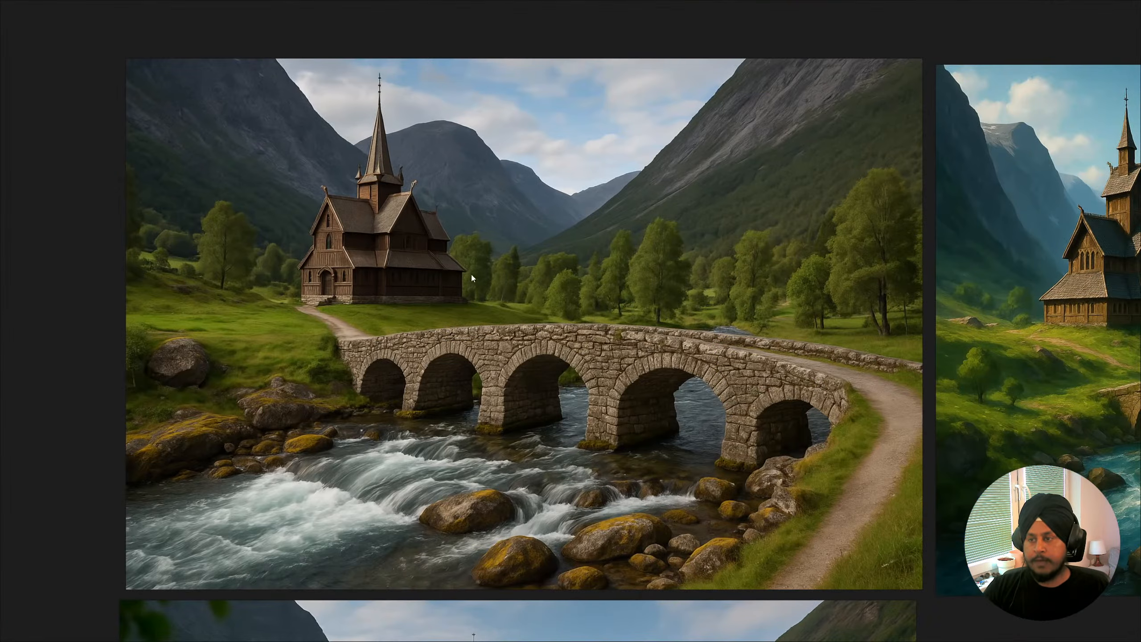
middle_click_drag(471, 275, 493, 261)
scroll(467, 250, "up", 3)
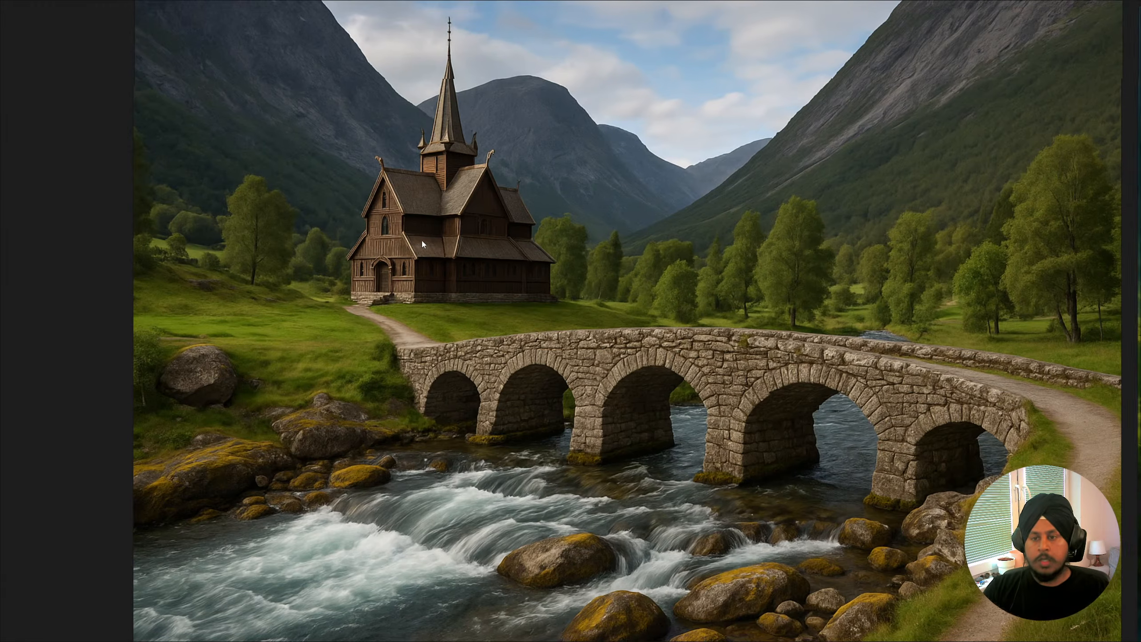
middle_click_drag(421, 241, 424, 241)
Examine the reference image annotated in red and the material and asset notes beside it.
scroll(424, 241, "down", 8)
scroll(358, 255, "up", 5)
middle_click_drag(358, 255, 502, 377)
scroll(467, 341, "up", 6)
scroll(636, 318, "down", 7)
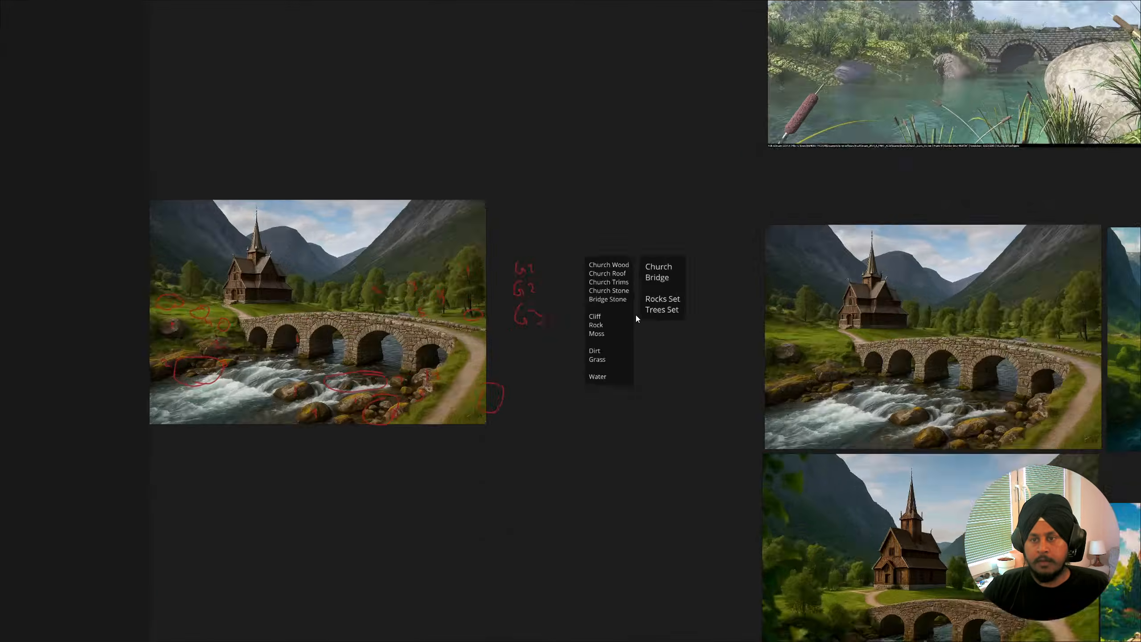
scroll(635, 316, "down", 4)
scroll(538, 350, "up", 7)
middle_click_drag(357, 317, 273, 385)
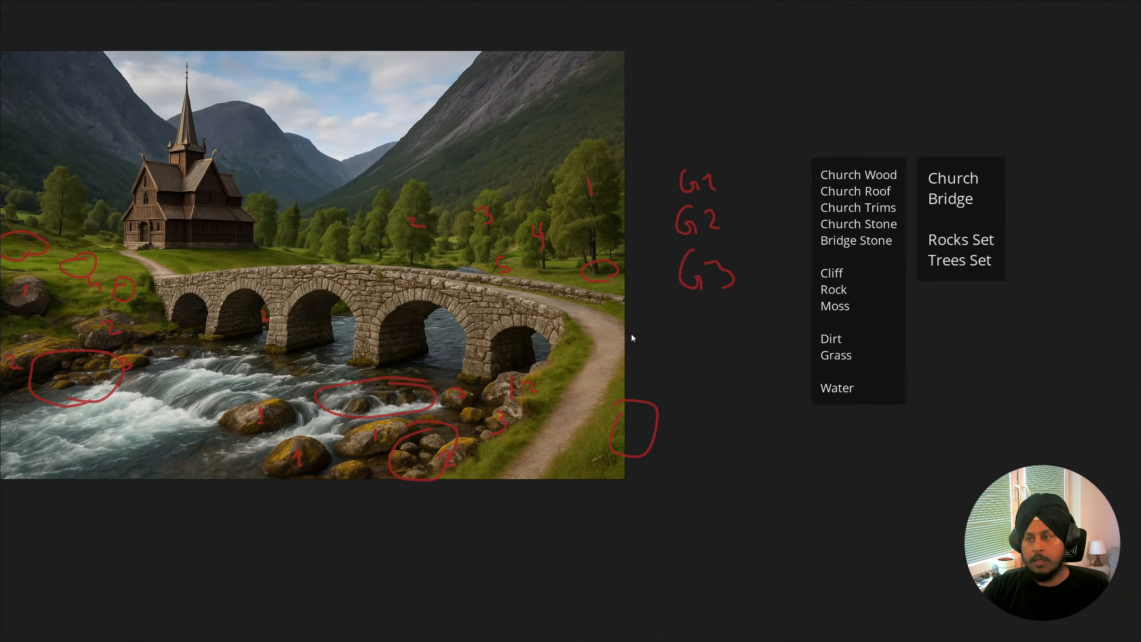
scroll(714, 355, "down", 3)
middle_click_drag(726, 389, 344, 265)
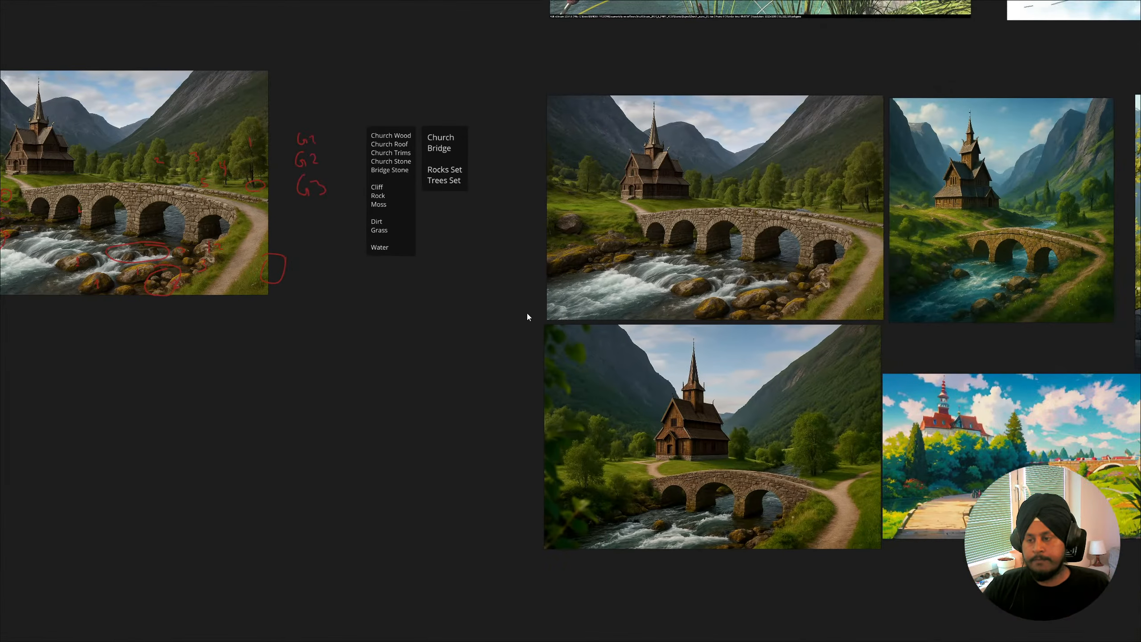
Select the note listing Church, Bridge, Rocks Set and Trees Set.
scroll(501, 358, "up", 6)
middle_click_drag(687, 323, 478, 385)
middle_click_drag(745, 365, 672, 461)
scroll(703, 451, "down", 4)
left_click(355, 328)
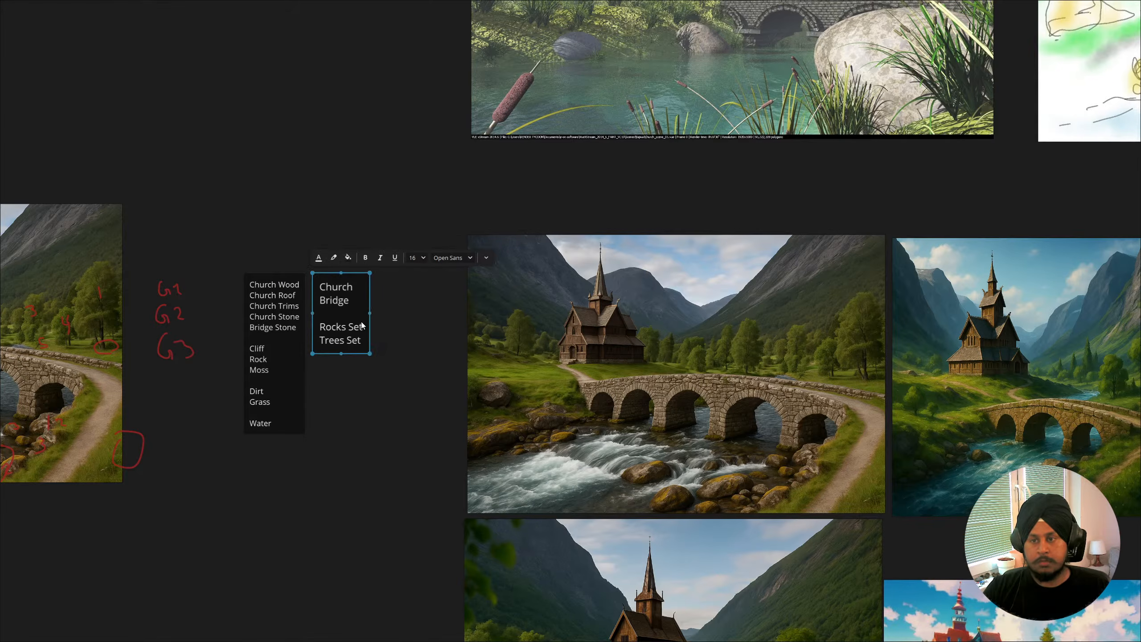
key("d")
key("e")
key("e")
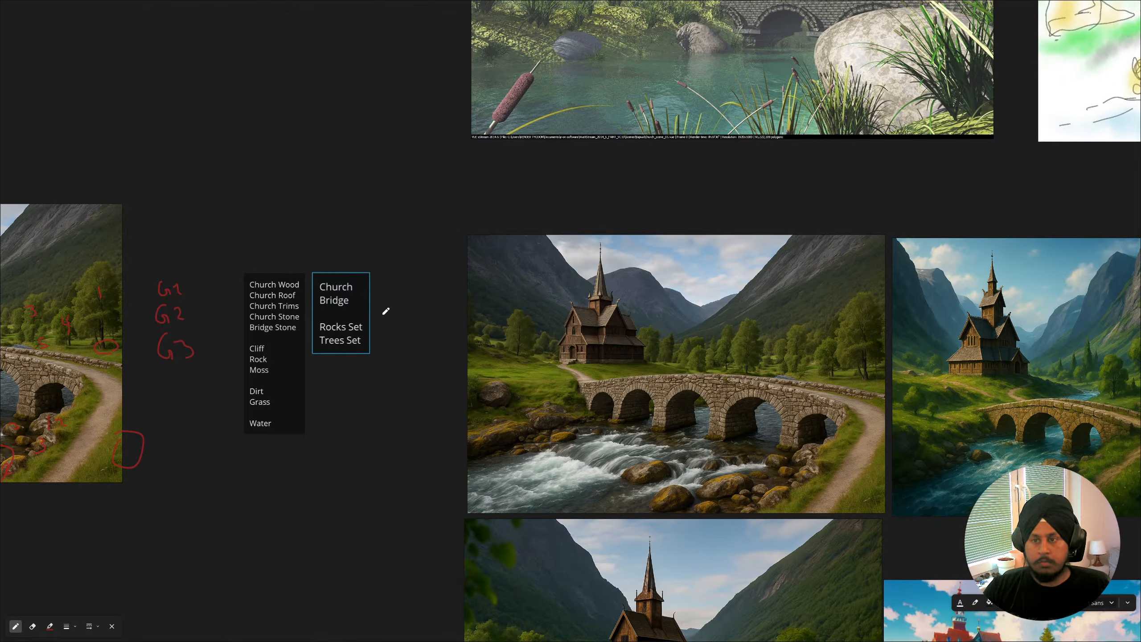
key("e")
key("e")
left_click(112, 626)
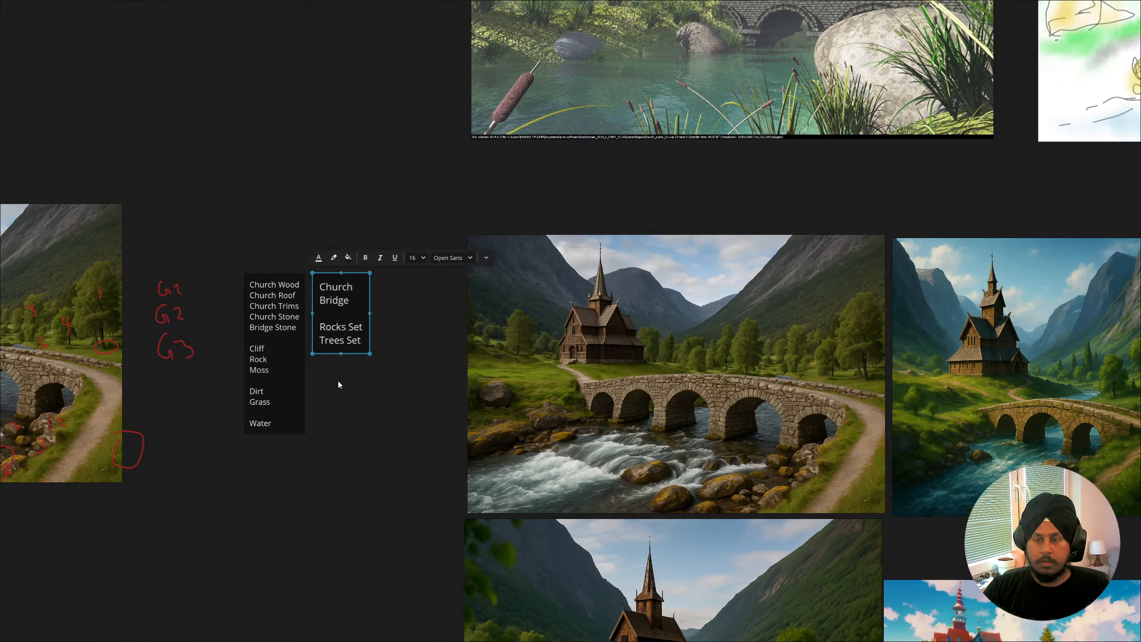
Duplicate the selected asset note and place the copy between the original and the church reference image.
left_click(371, 471)
key("ctrl+v")
left_click_drag(360, 475, 415, 330)
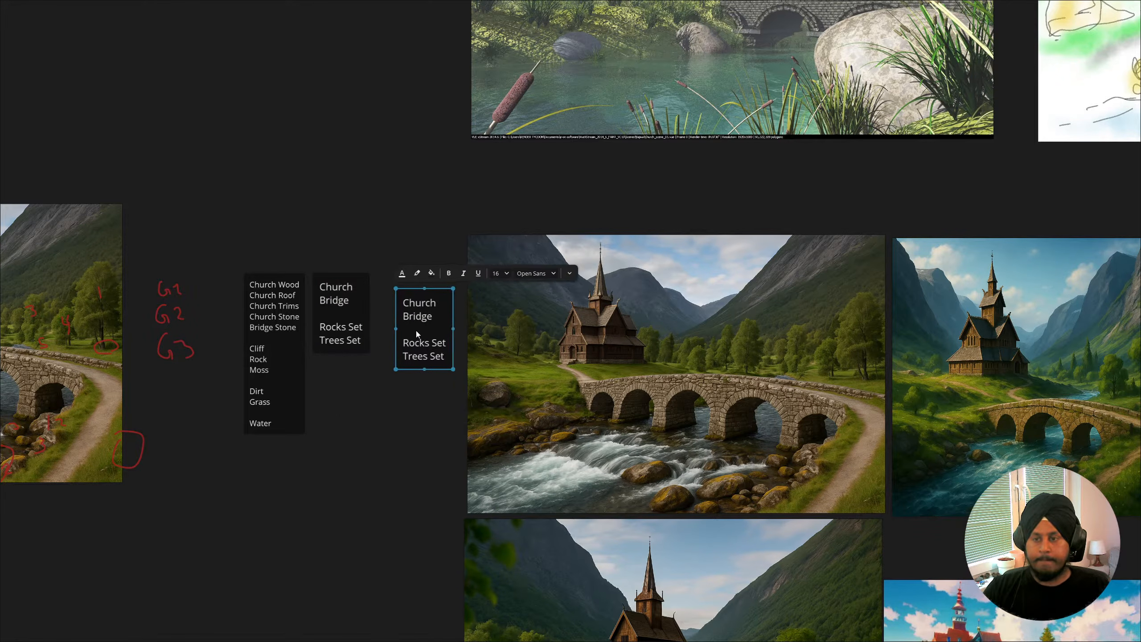
Replace the Church and Bridge lines in the copied note with "Tree 1 - Broadleaf".
double_click(413, 327)
scroll(463, 328, "up", 5)
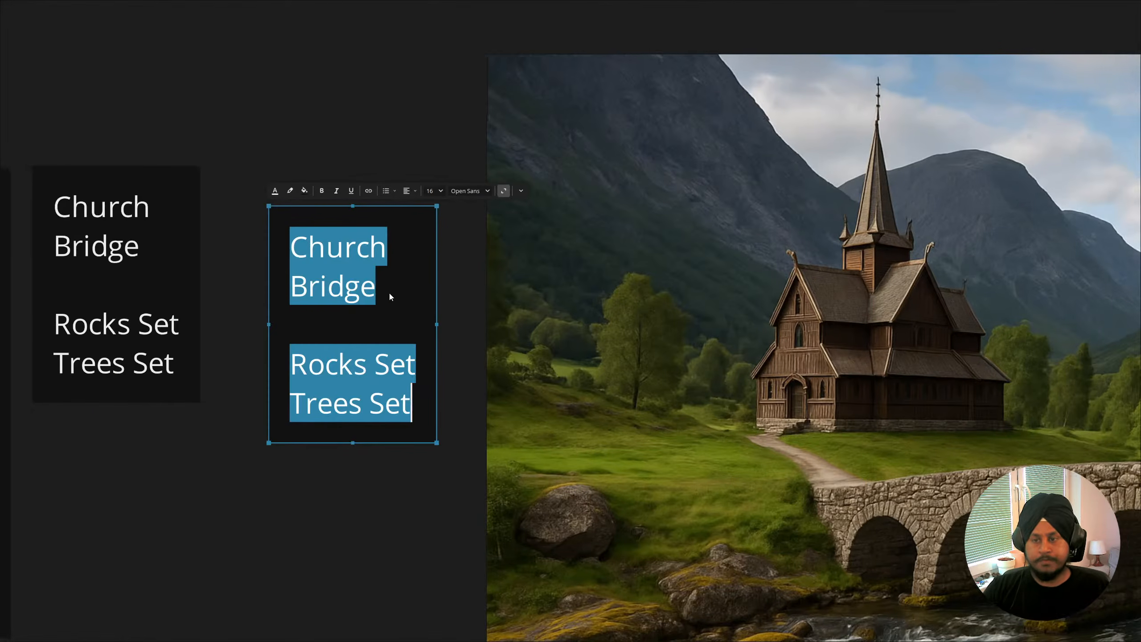
left_click(392, 287)
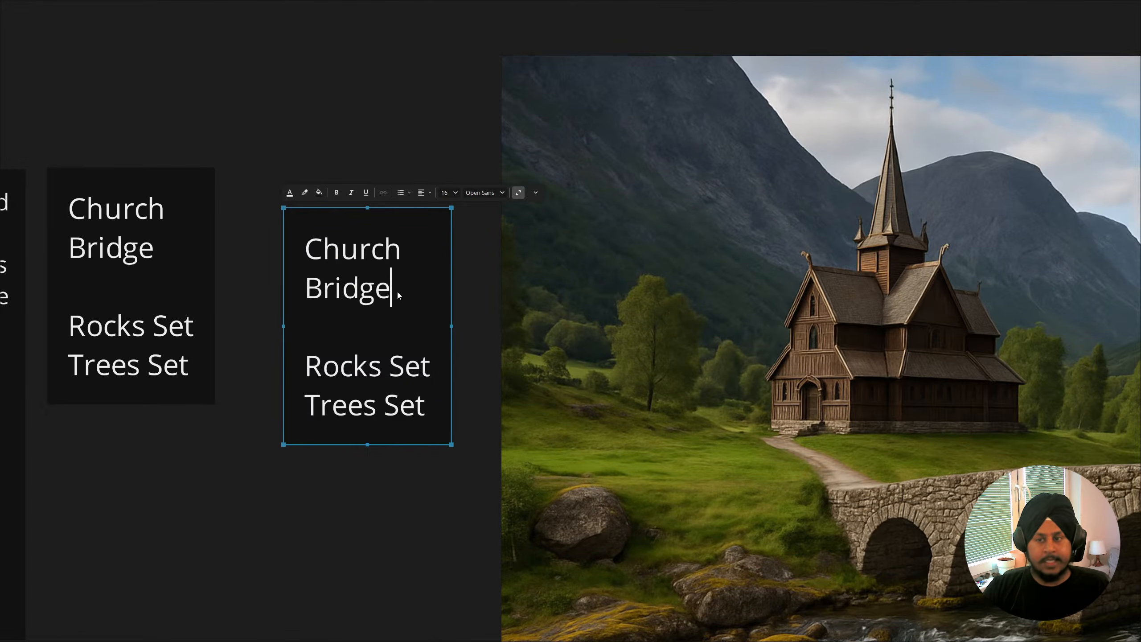
left_click_drag(397, 291, 283, 230)
type("Tree")
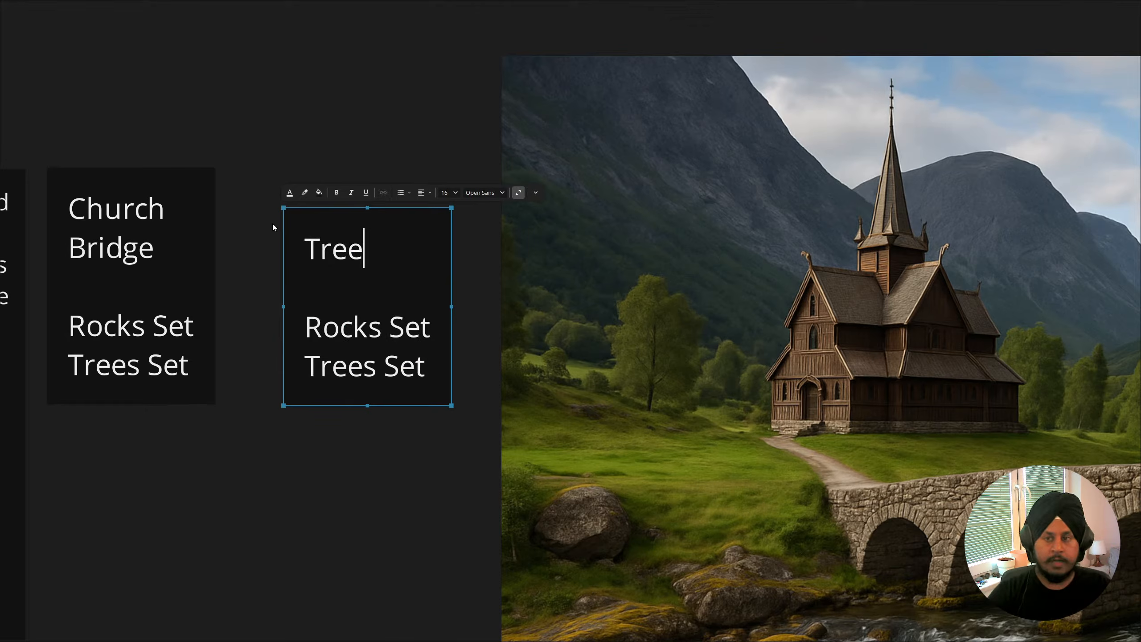
type(" 1 -")
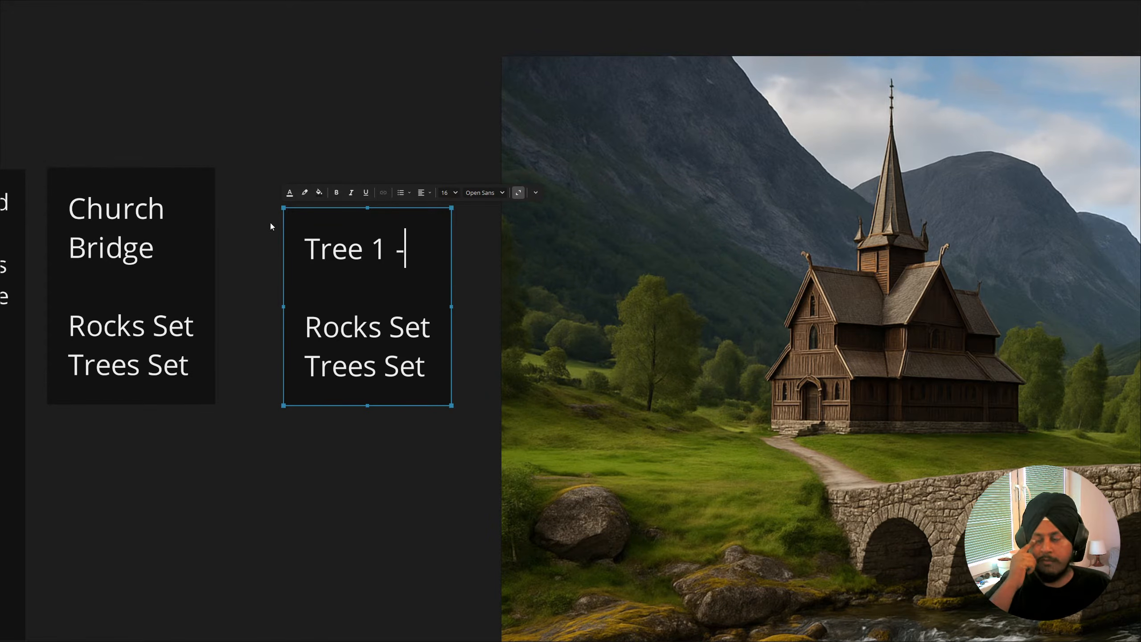
type(" Br")
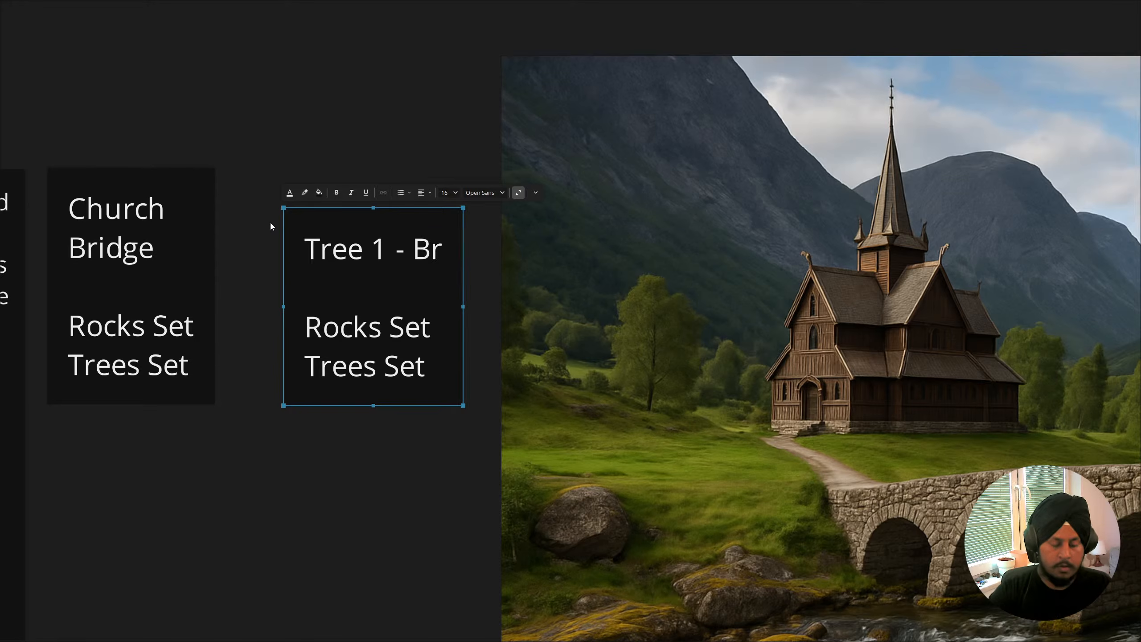
type("oadleaf")
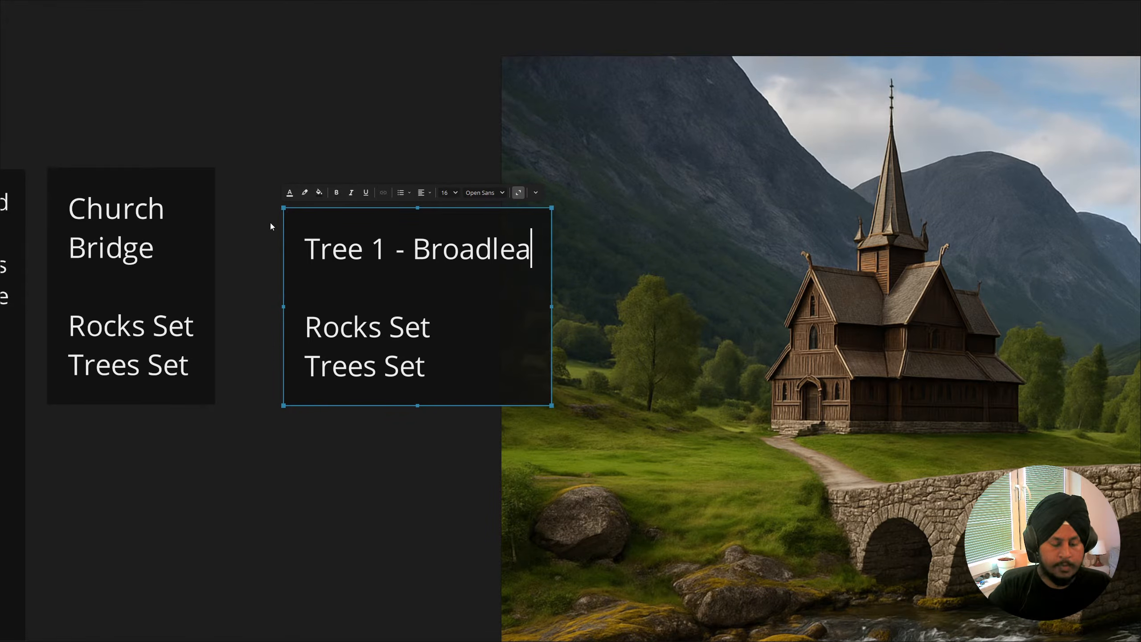
Add the line "Tree2 - Birch / Aspen" below the Broadleaf entry, followed by two blank lines.
key("Return")
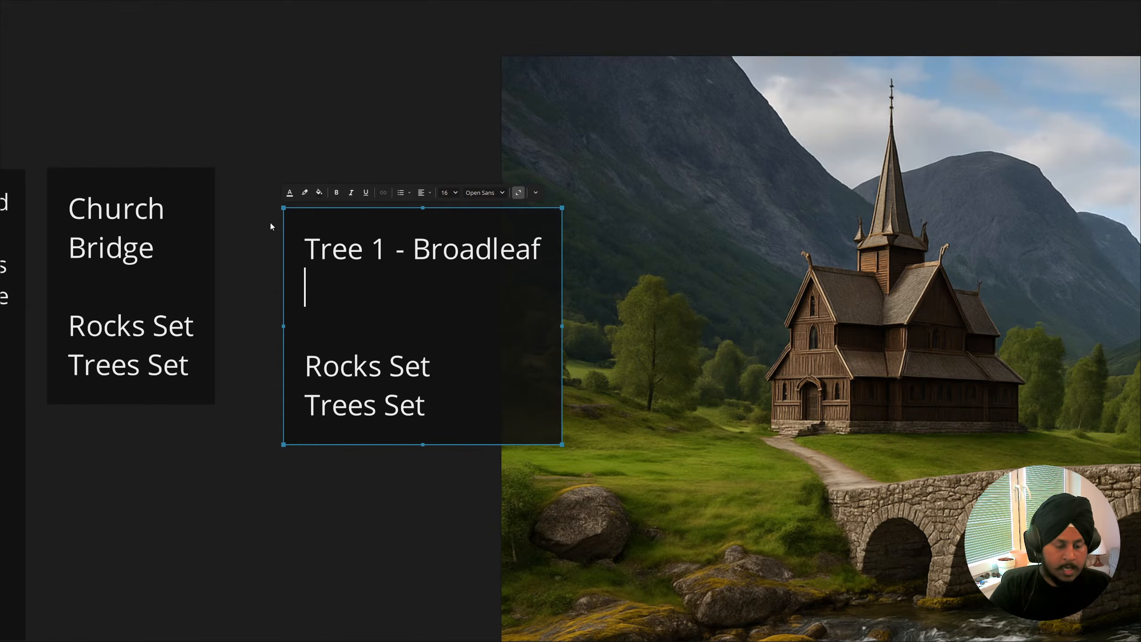
type("Tree2")
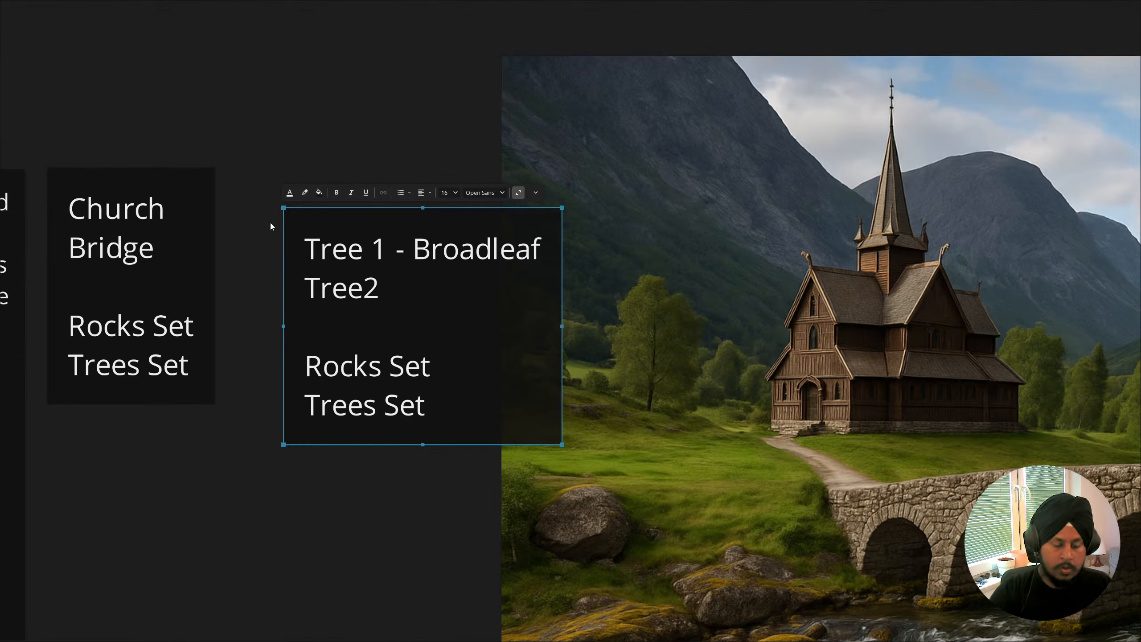
type(" - Bu")
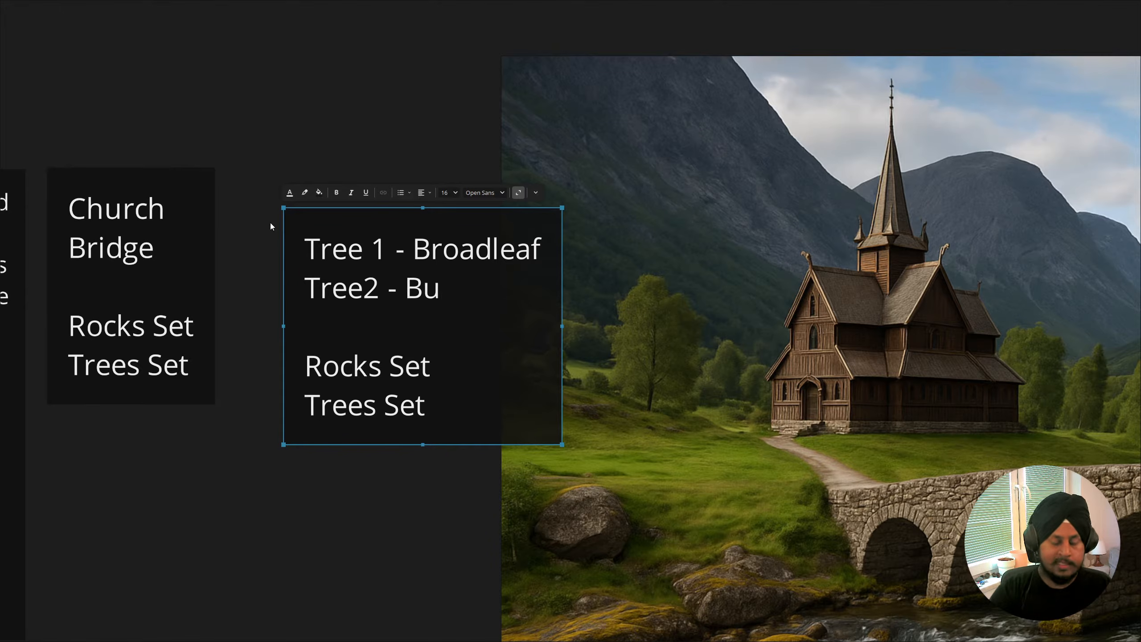
key("BackSpace")
type("ir")
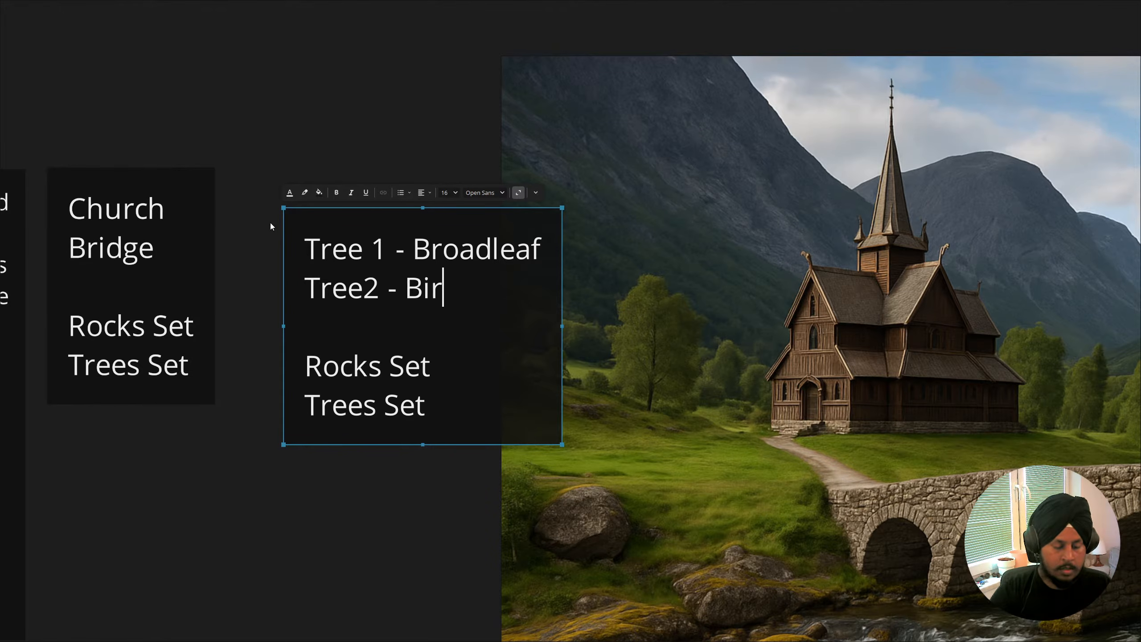
type("ch / Aspen")
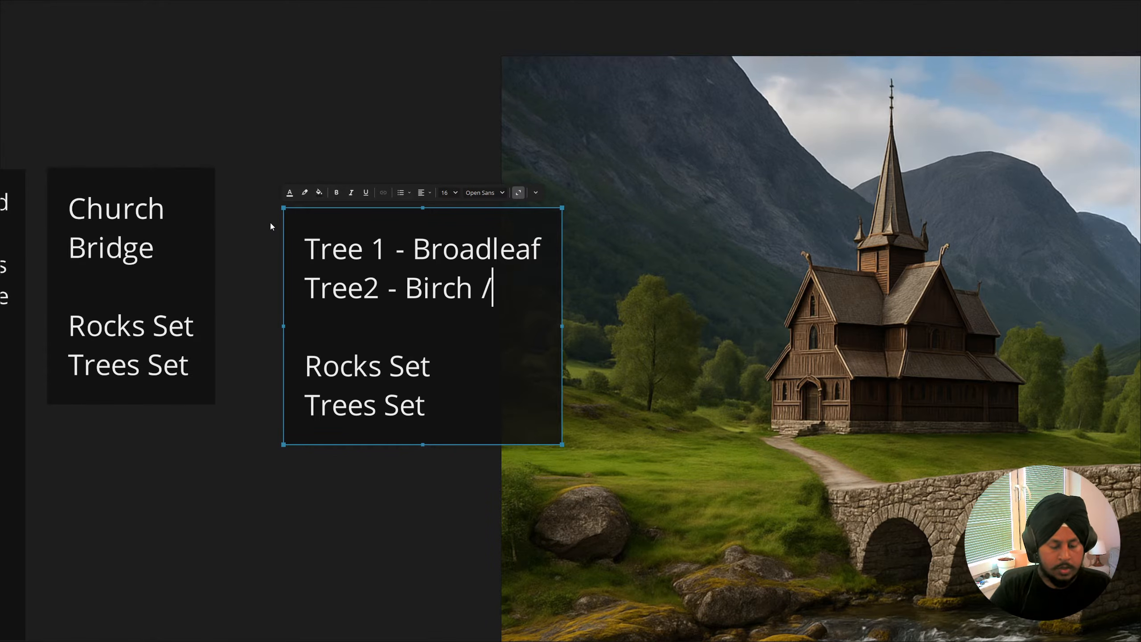
key("Return")
key("Return")
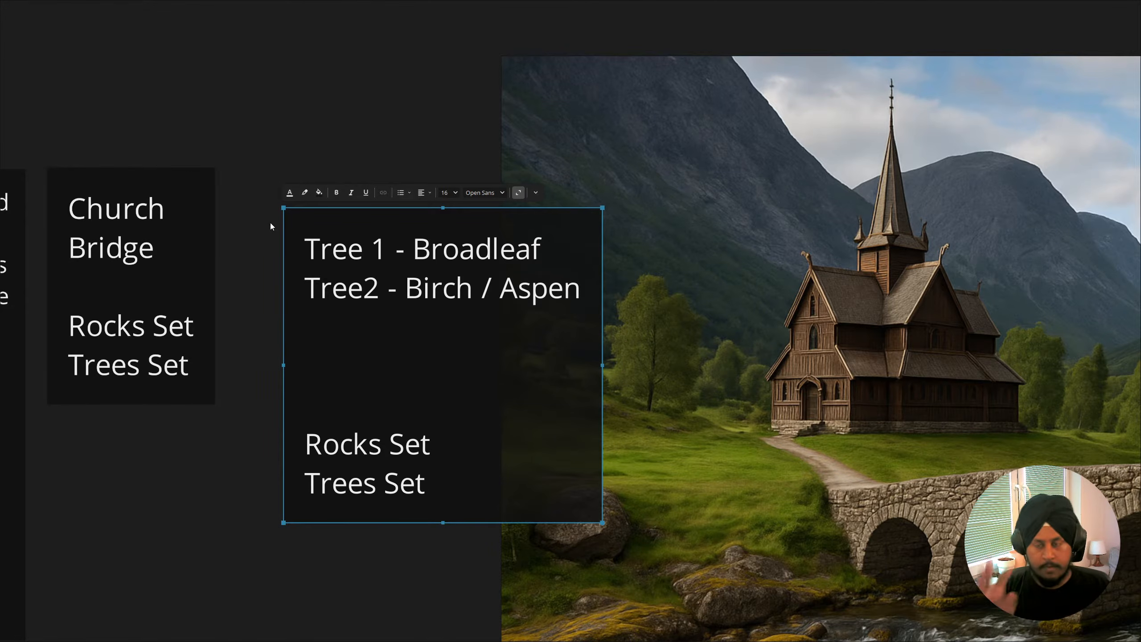
Append "x 3 or 5" to the Tree 1 - Broadleaf line.
key("Left")
key("Left")
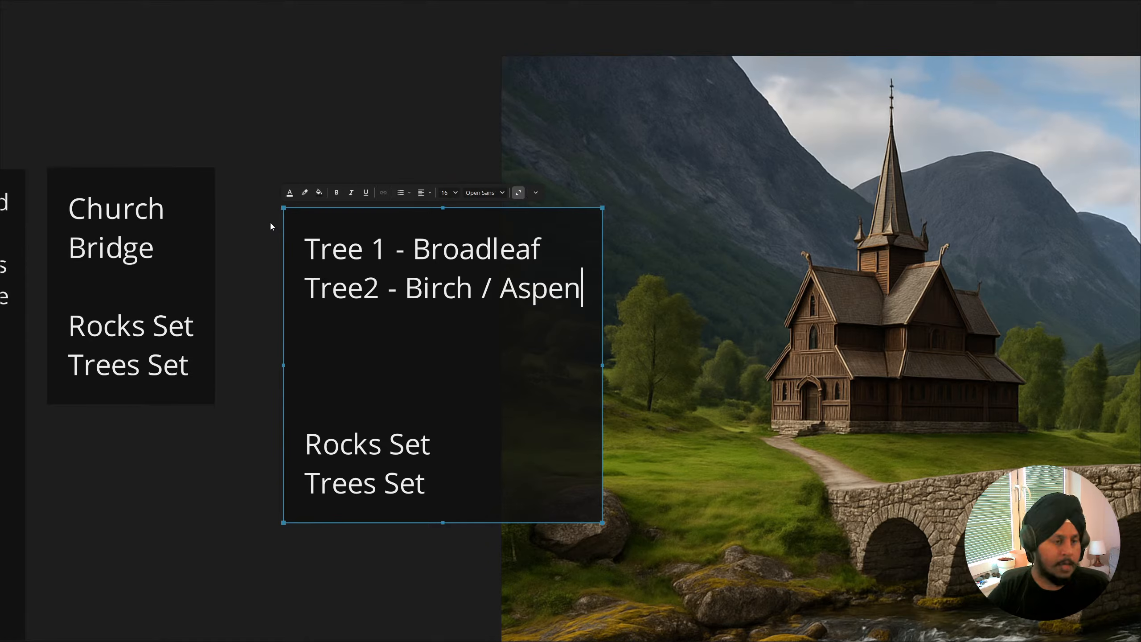
key("Up")
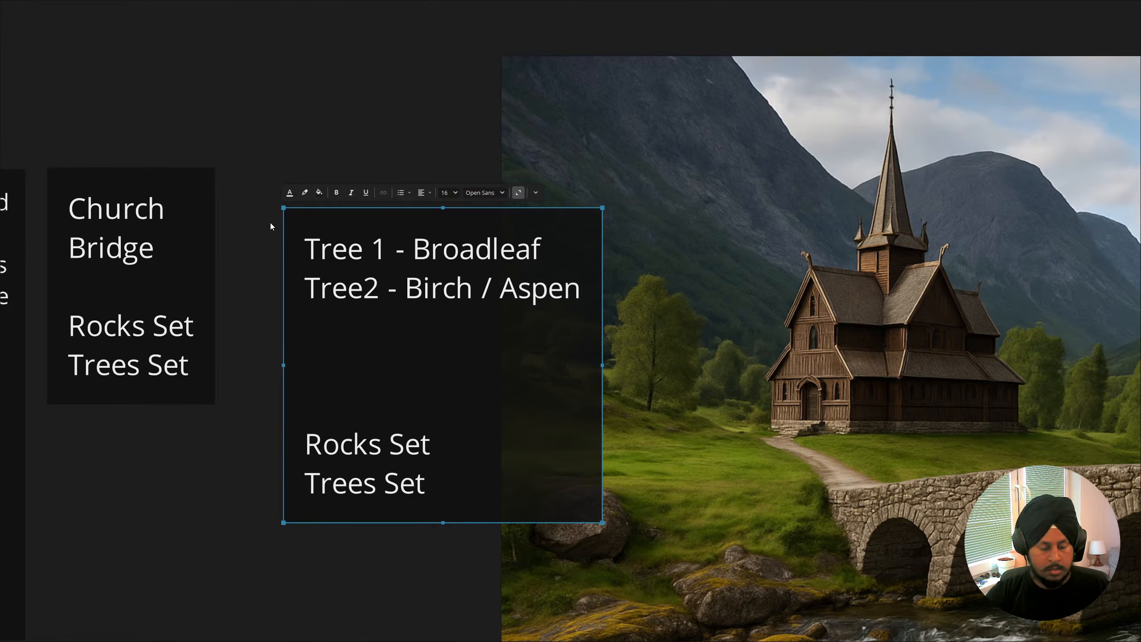
type("x")
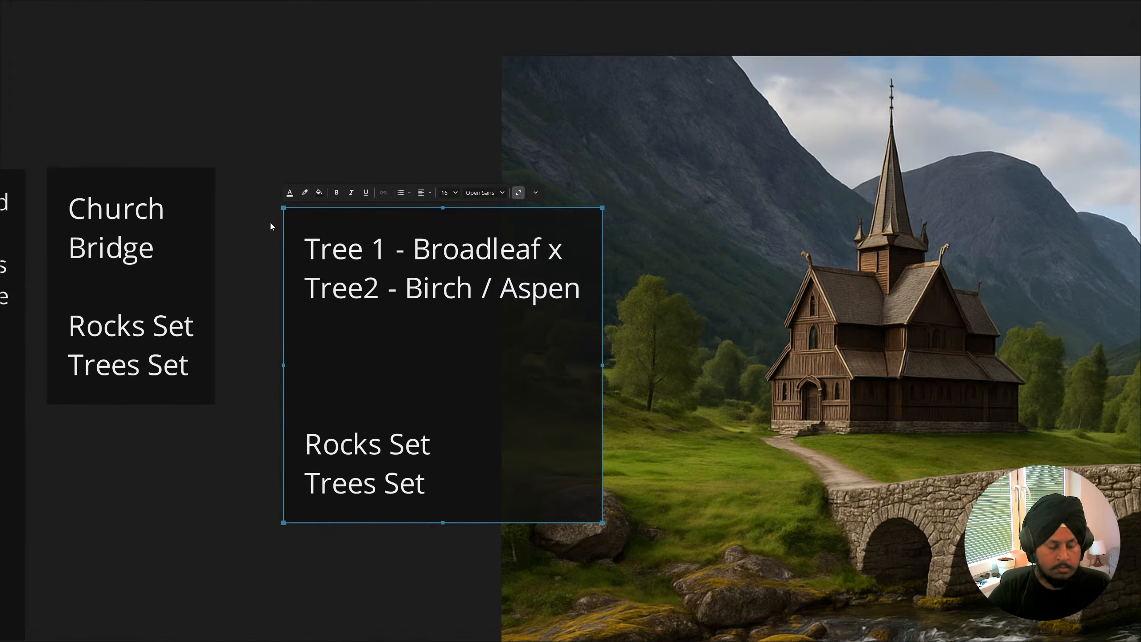
type(" 3 or 5")
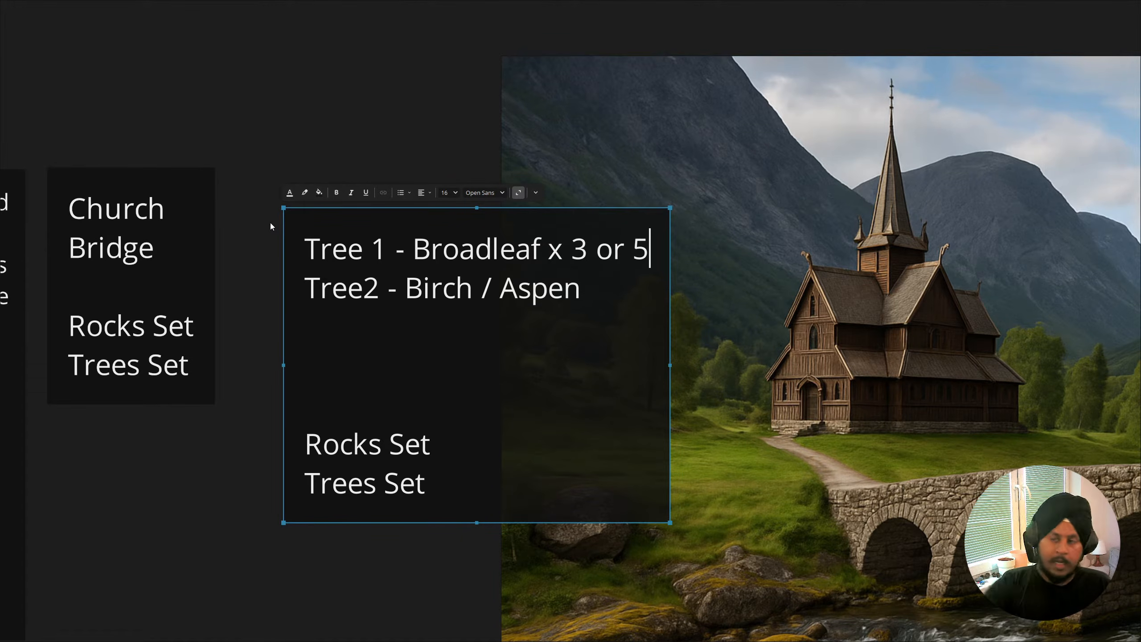
Append "x 3x5" to the Birch / Aspen line and start a new line below it.
key("Down")
type("x 3")
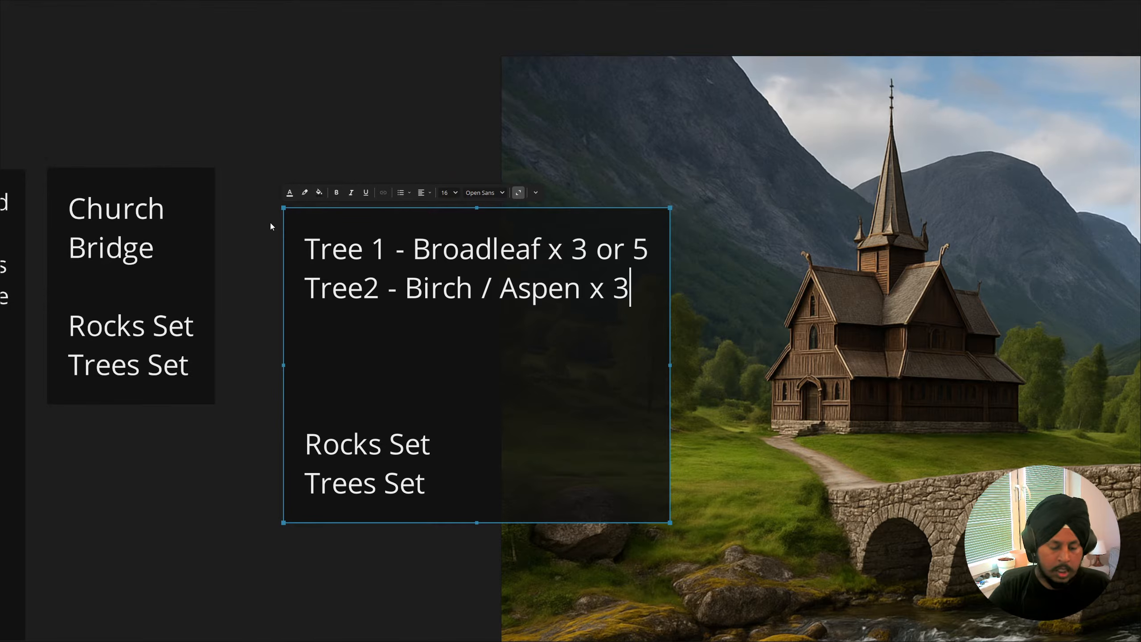
type("x5")
key("Return")
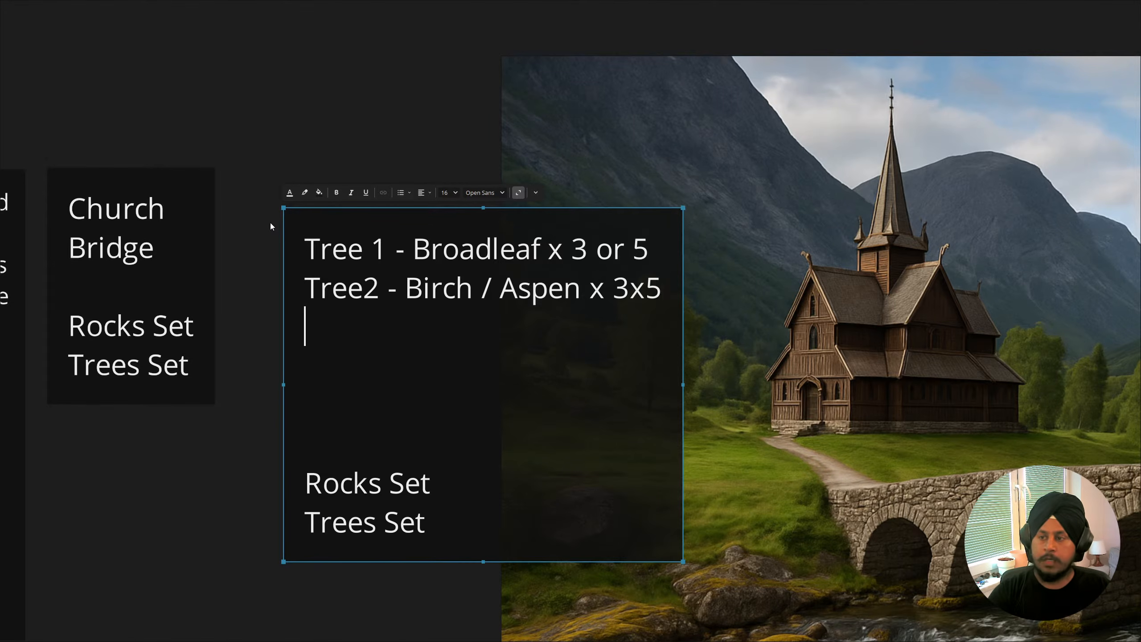
Change the variation count on the Tree2 - Birch / Aspen line to "x 3 or 5".
key("Left")
key("Left")
key("shift+Left")
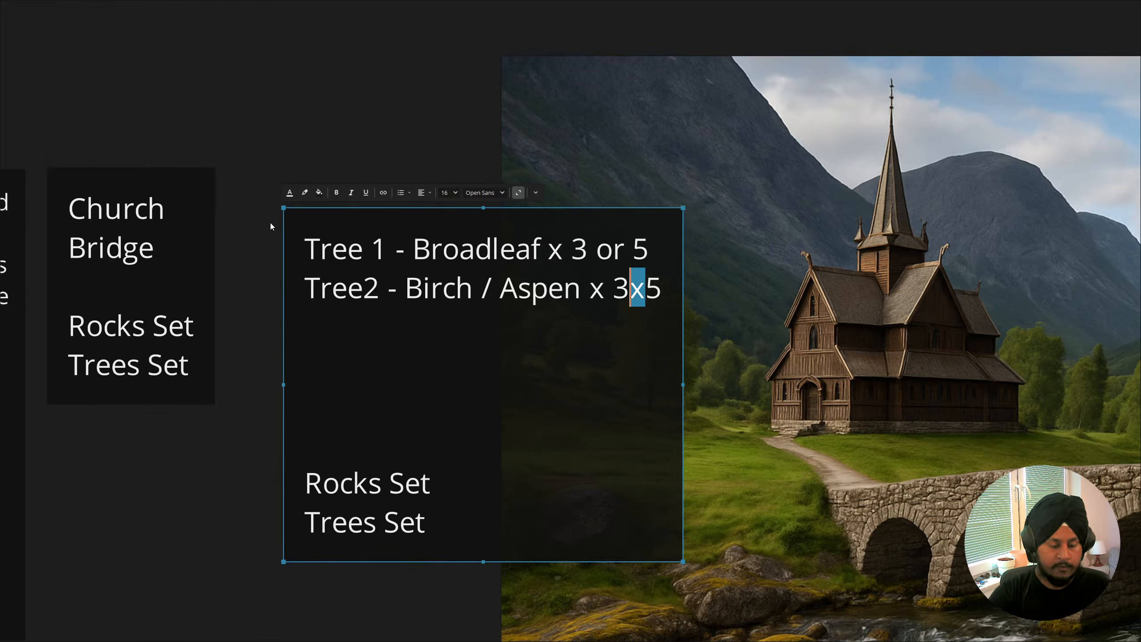
type("or")
key("Left")
key("Left")
key("Left")
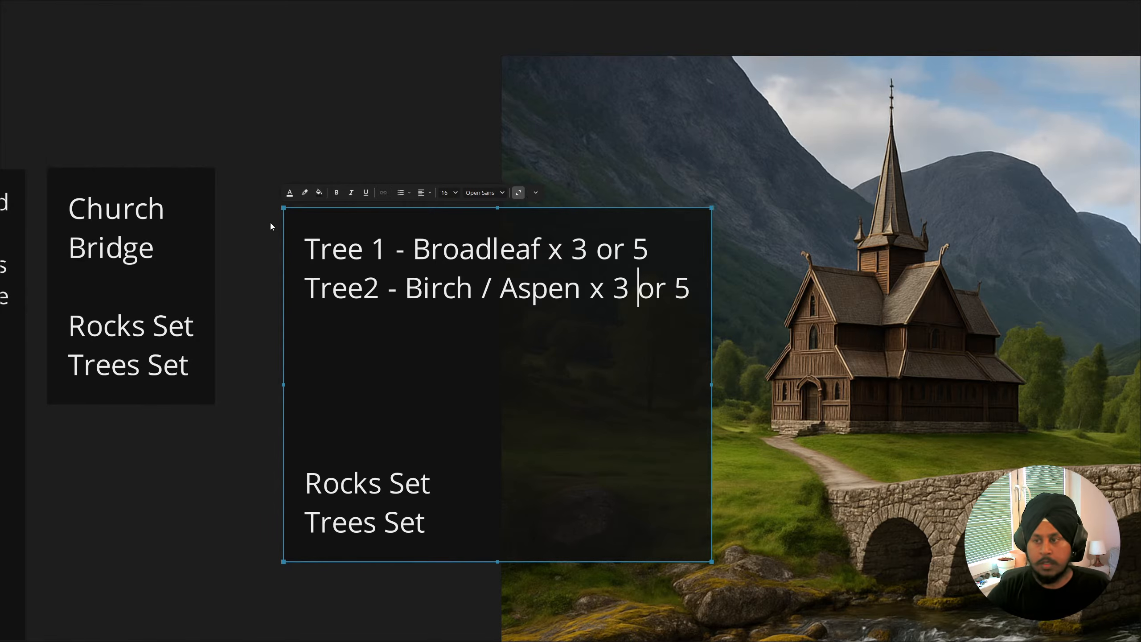
Add a "Shrubs" heading below the tree entries, separated from them by one blank line.
key("Down")
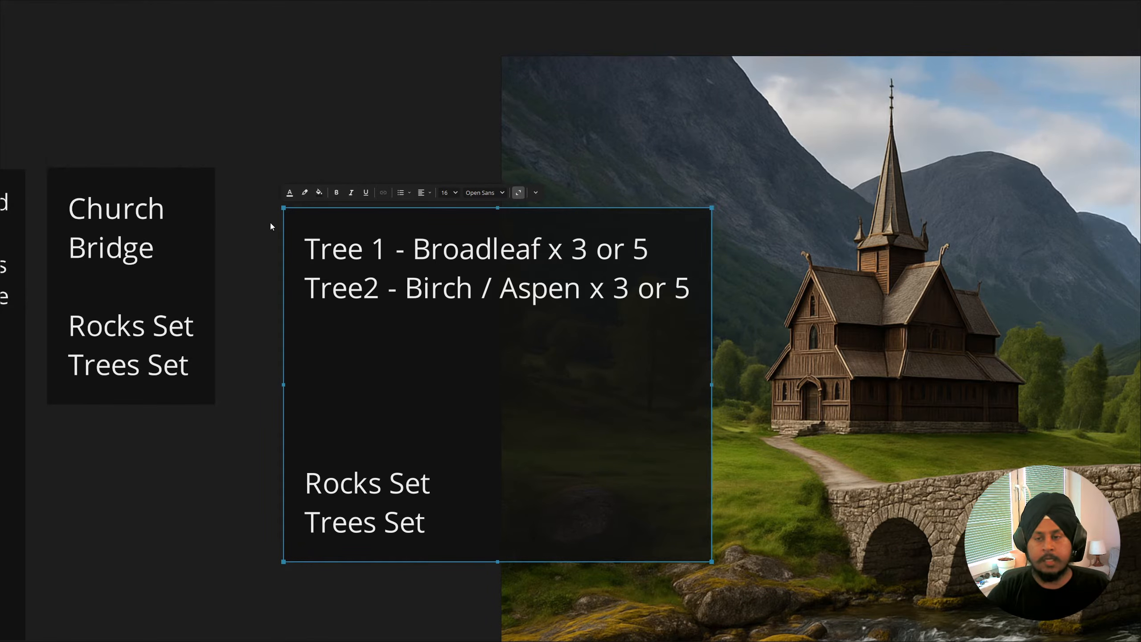
key("Down")
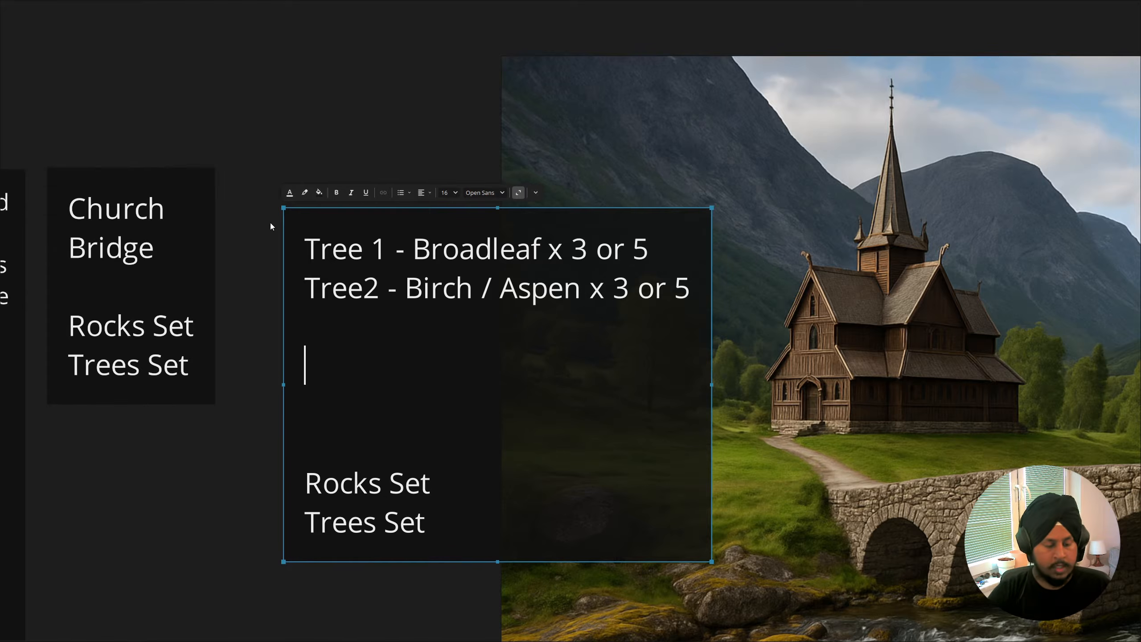
type("Shrubs")
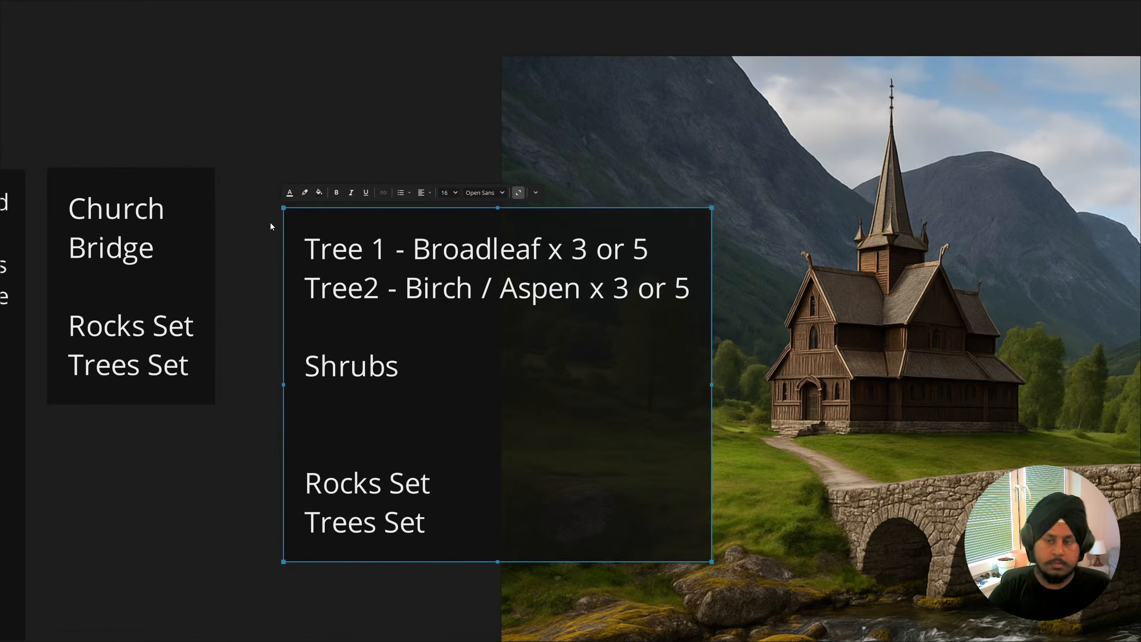
type("_01")
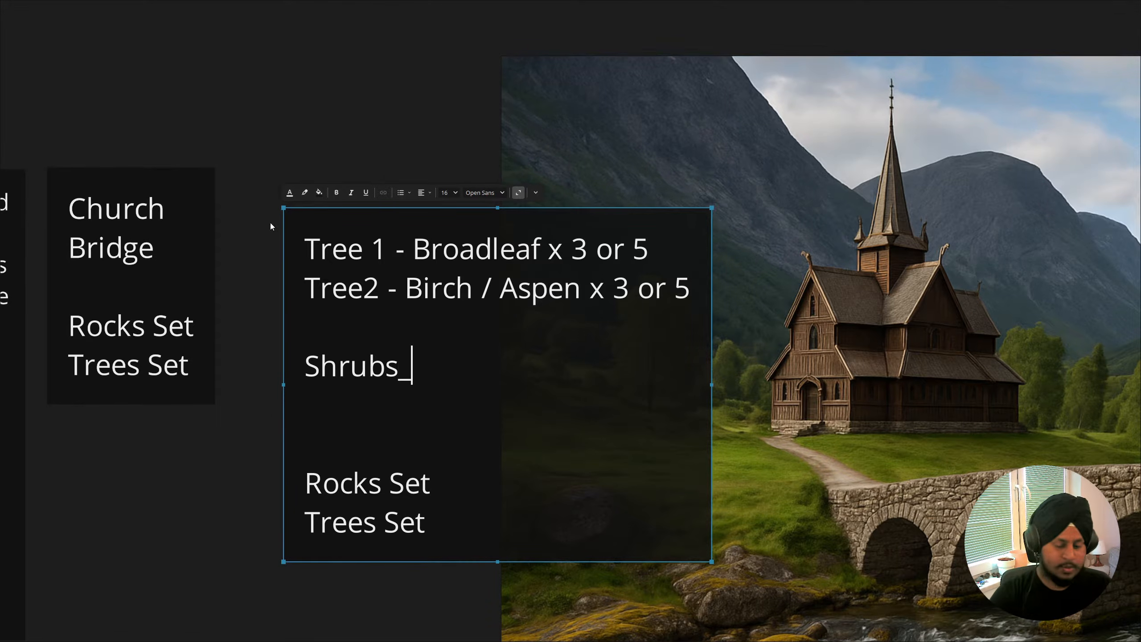
key("BackSpace")
key("BackSpace")
key("BackSpace")
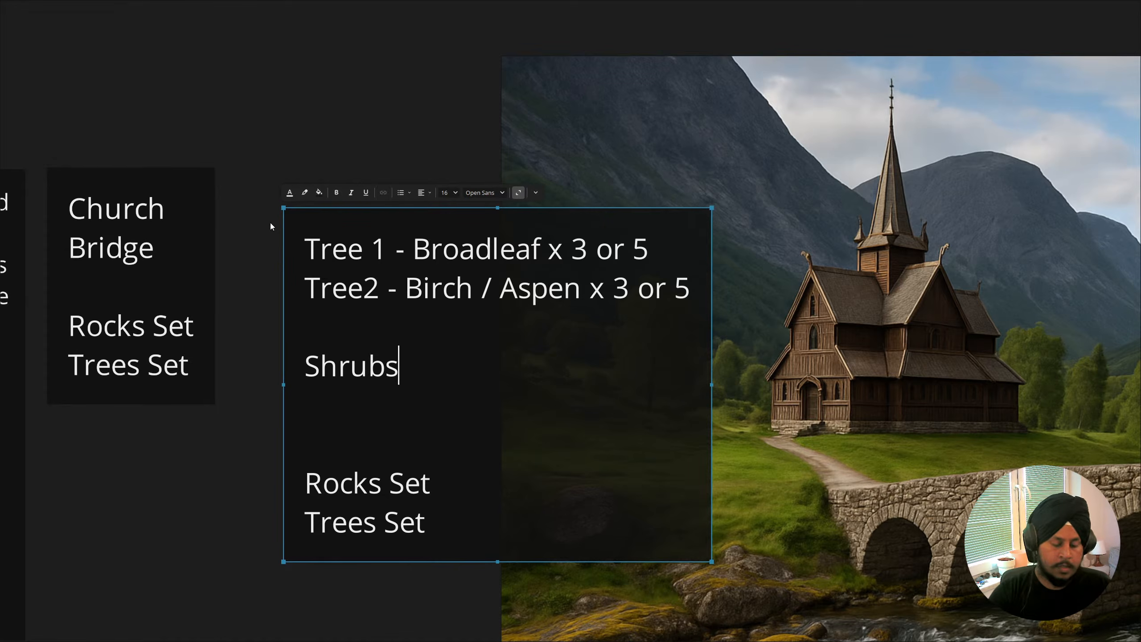
key("BackSpace")
List "Wild x 3" and "Berry x 3" on separate lines under the Shrubs heading.
key("Return")
type("Wild")
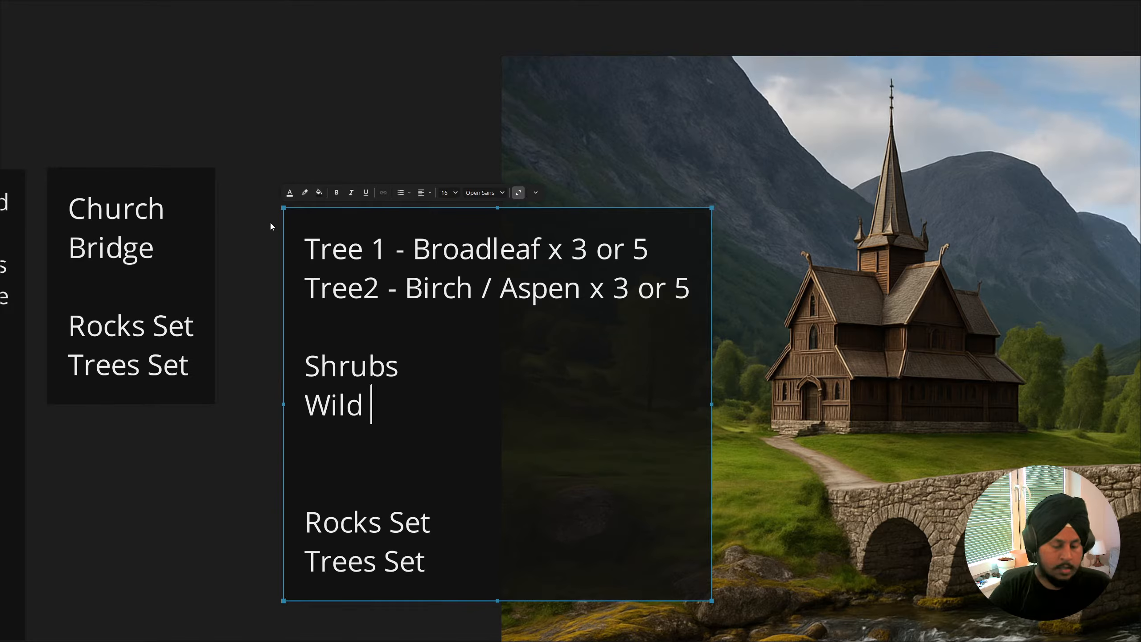
key("BackSpace")
type("x 3")
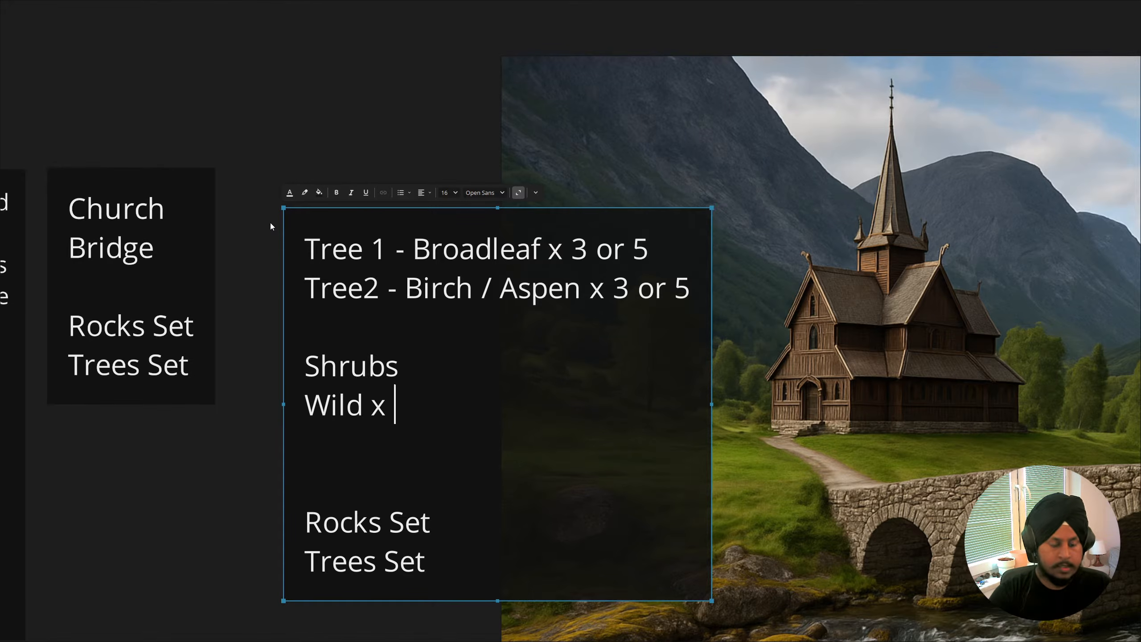
key("Return")
type("Berr")
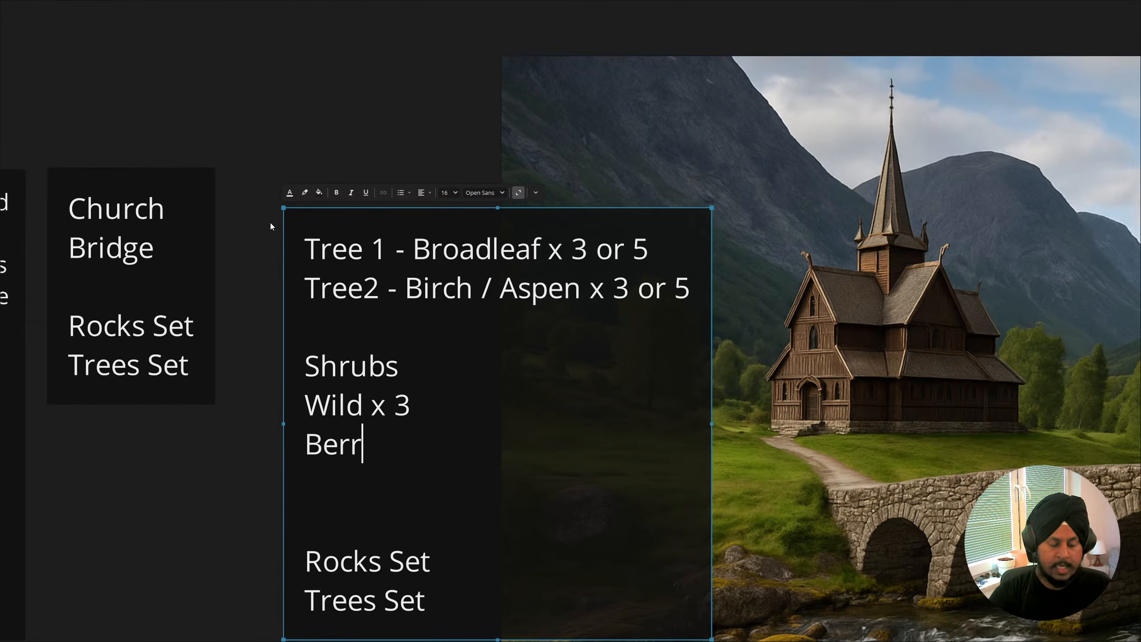
type("y x 3")
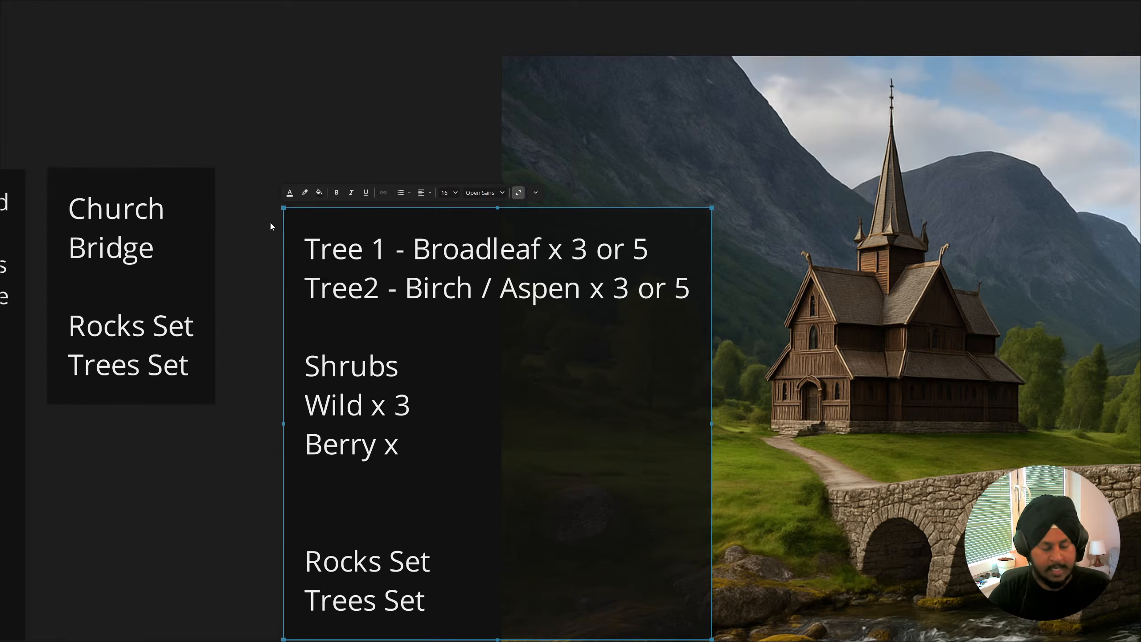
key("BackSpace")
type("3")
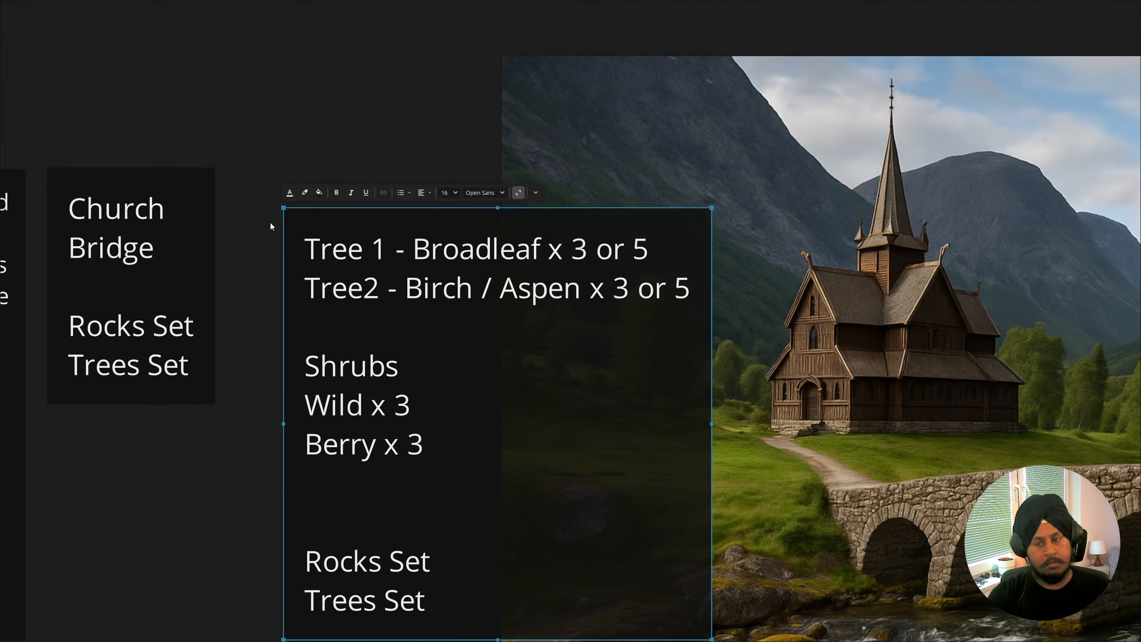
Remove the surplus blank line below the shrub entries and add a "Flowers" heading with a new line beneath it.
key("Down")
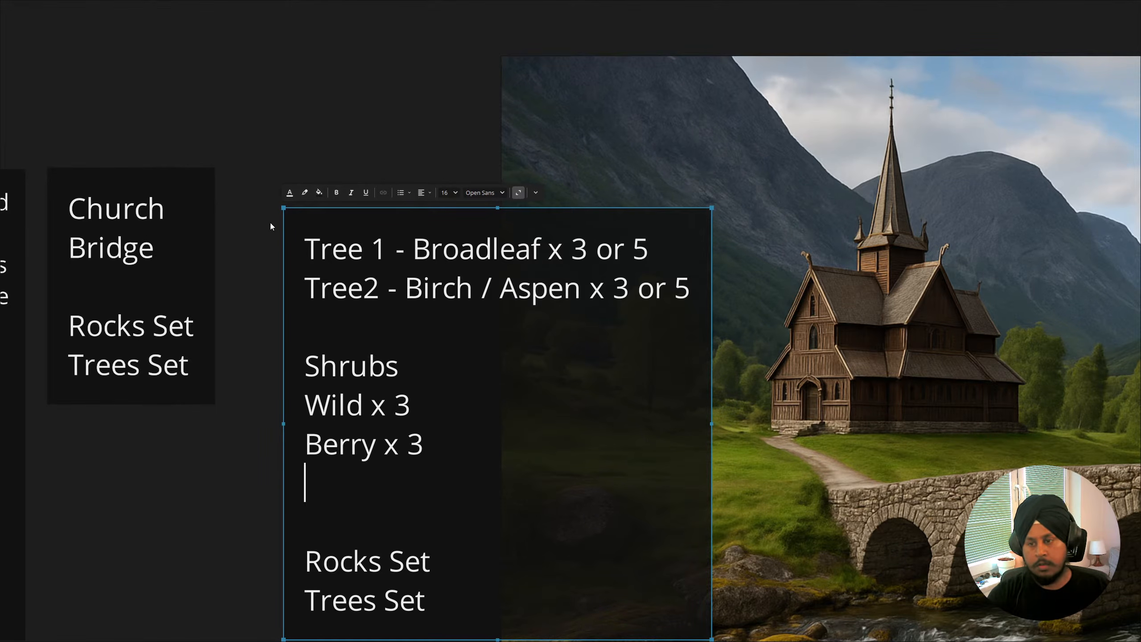
key("Delete")
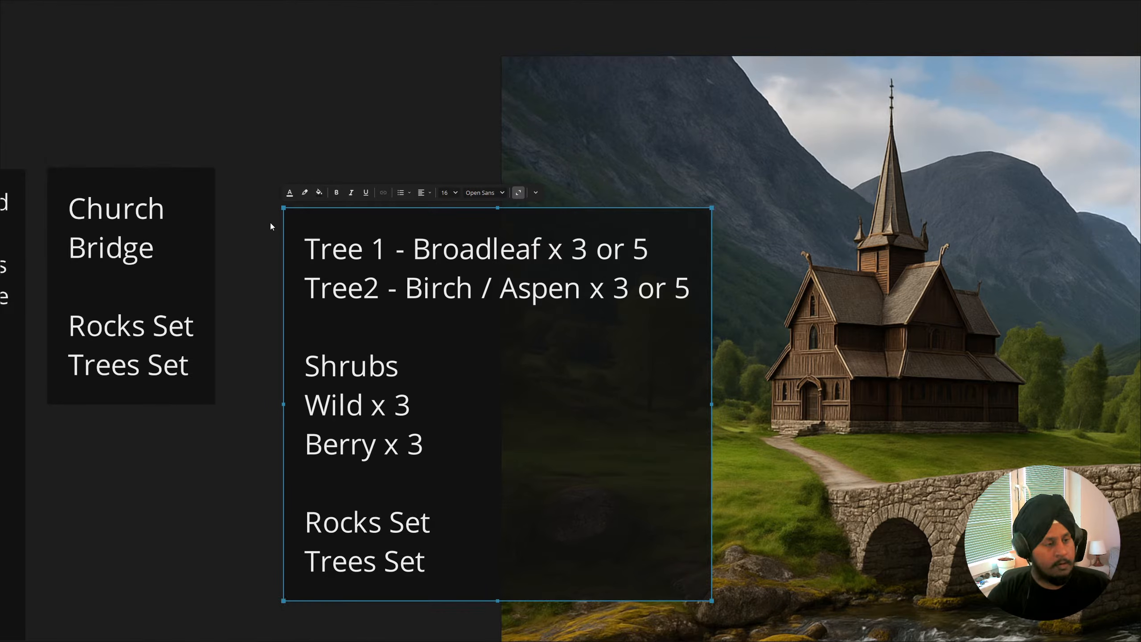
key("Return")
type("Flowers")
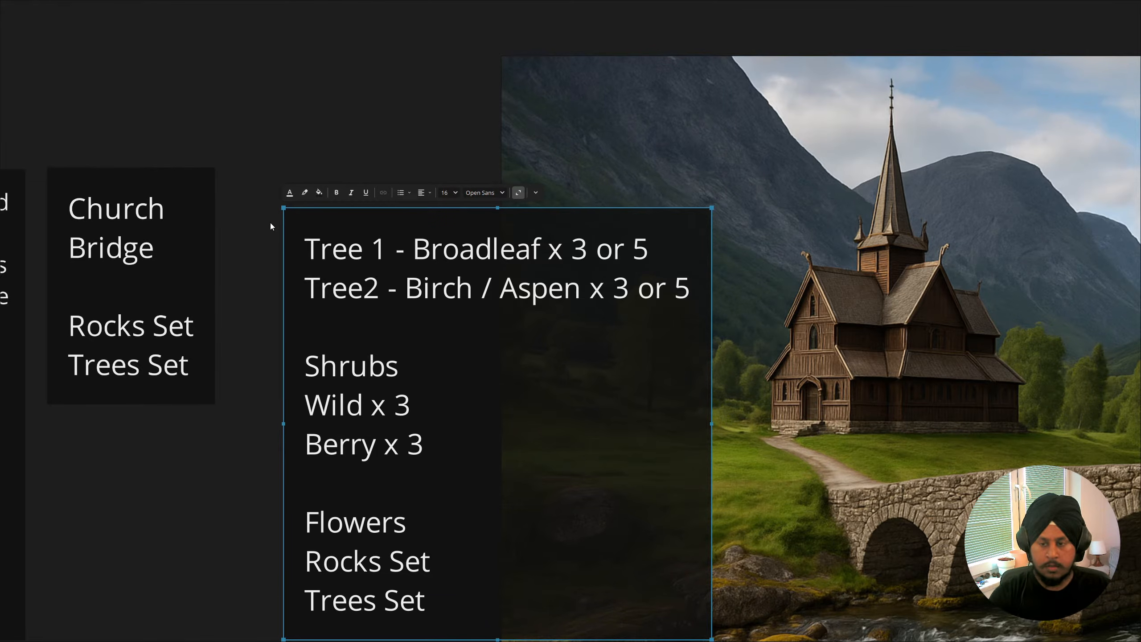
key("Return")
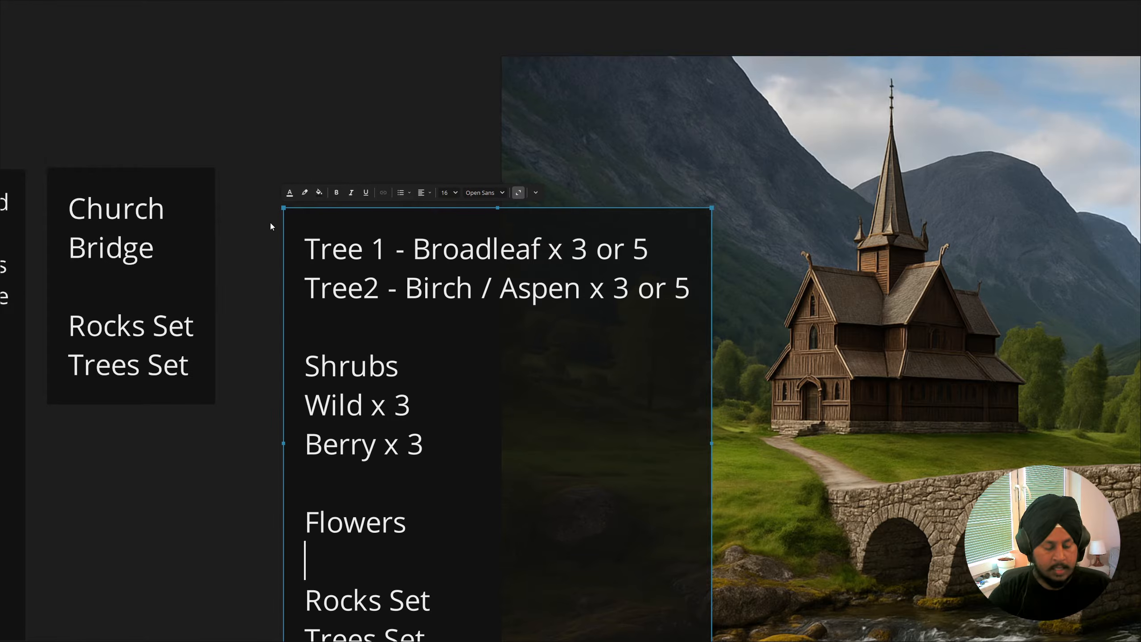
List "Yellow", "White" and "Red" on separate lines under the Flowers heading.
type("Yello")
key("Return")
type("W")
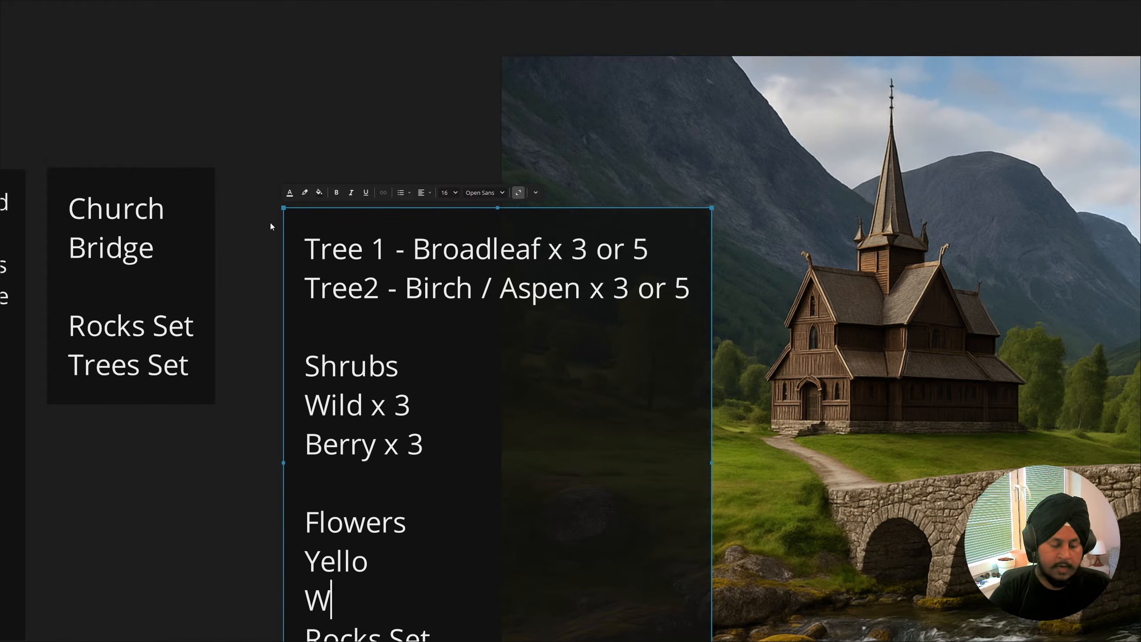
type("hite")
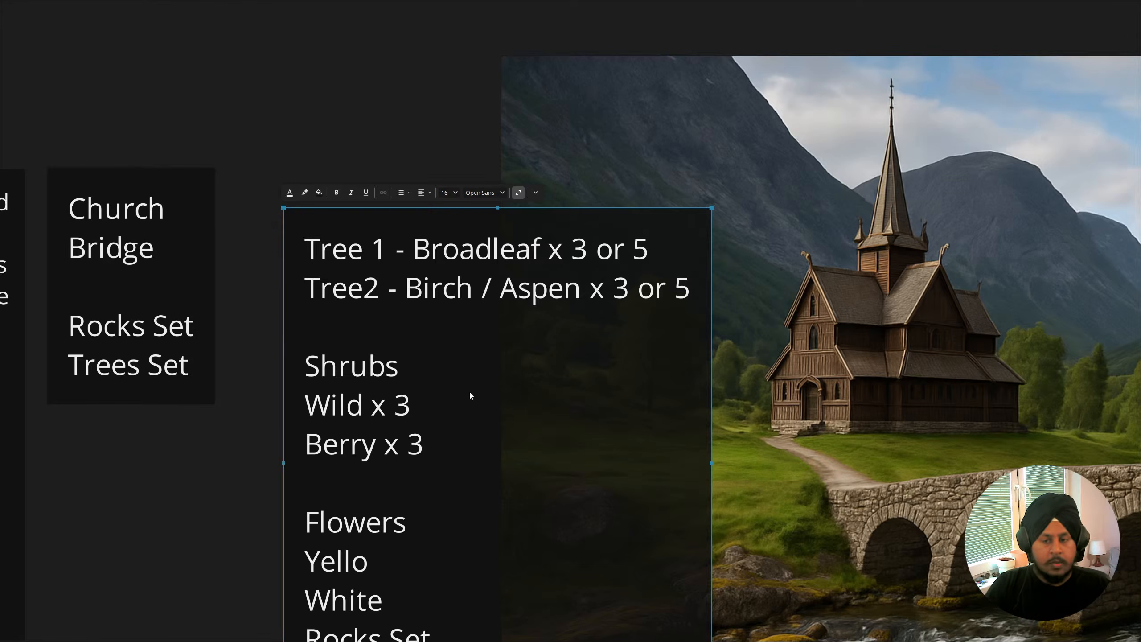
scroll(396, 546, "down", 3)
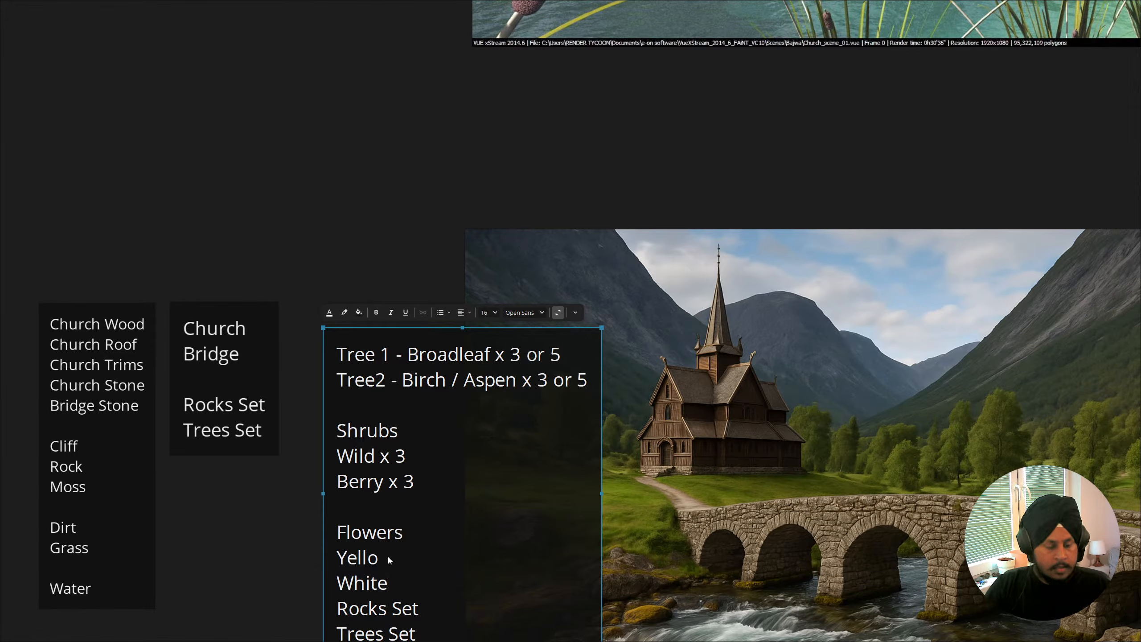
key("Return")
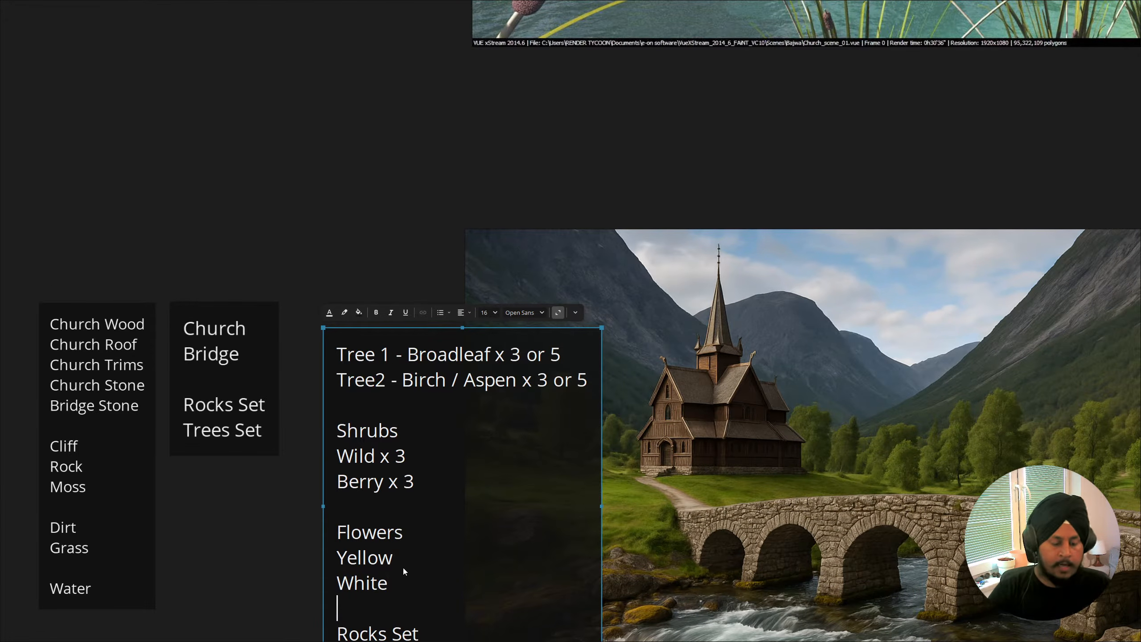
type("Rec")
key("BackSpace")
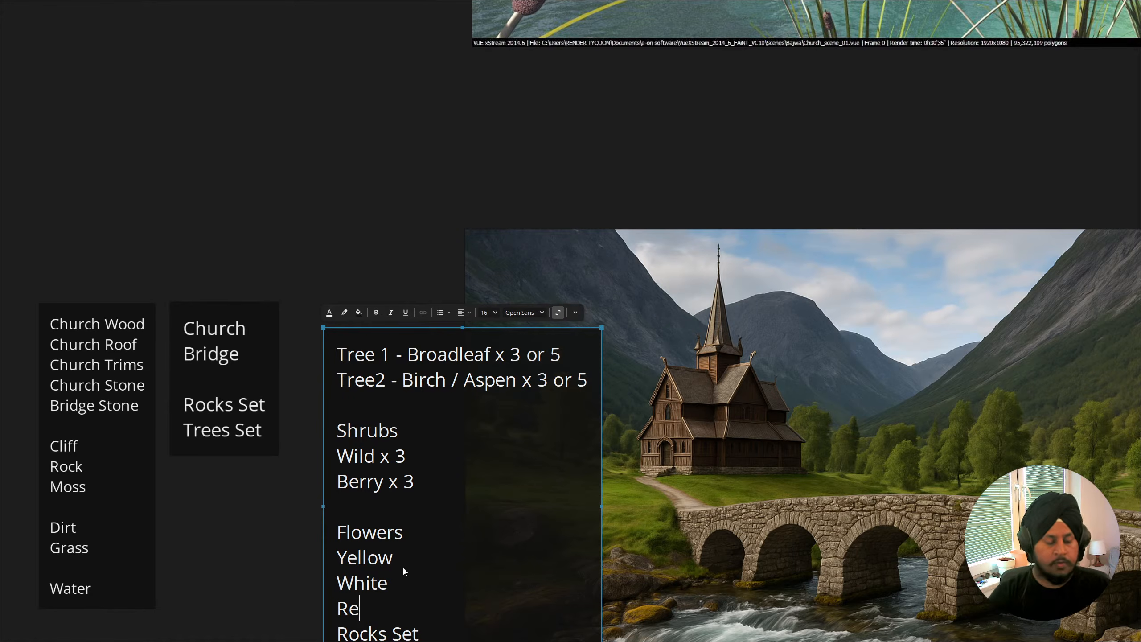
type("d")
Delete the leftover "Rocks Set" and "Trees Set" lines from the end of the vegetation note.
scroll(403, 582, "down", 2)
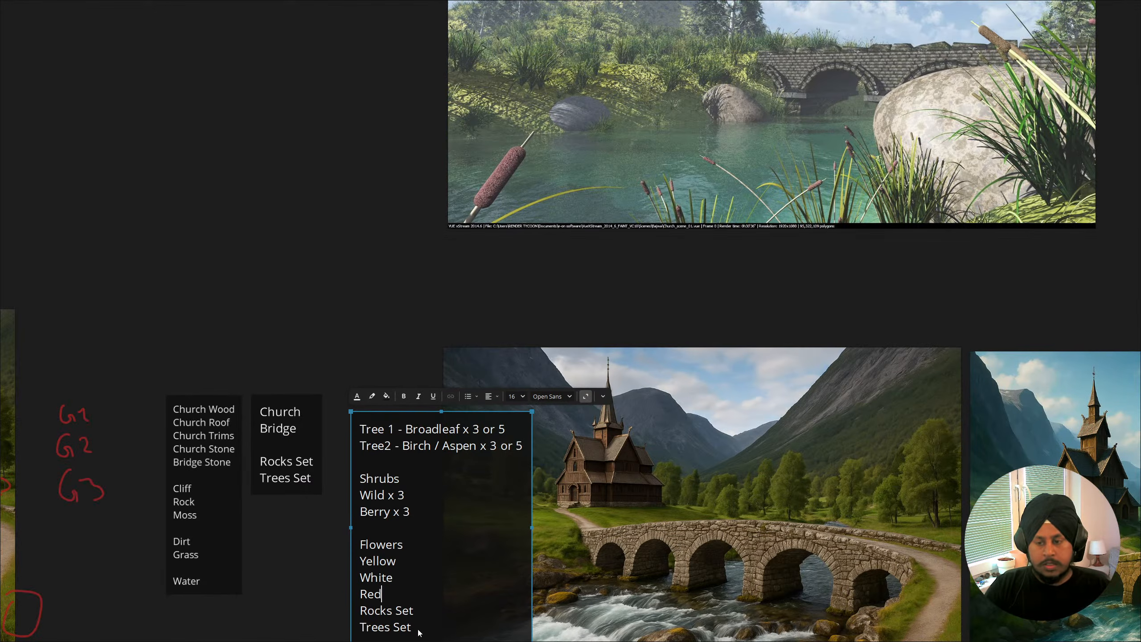
left_click_drag(415, 630, 364, 620)
key("BackSpace")
Insert a "Grass" heading between the shrub and flower sections, with the entry "generic x 3" beneath it.
scroll(365, 605, "up", 3)
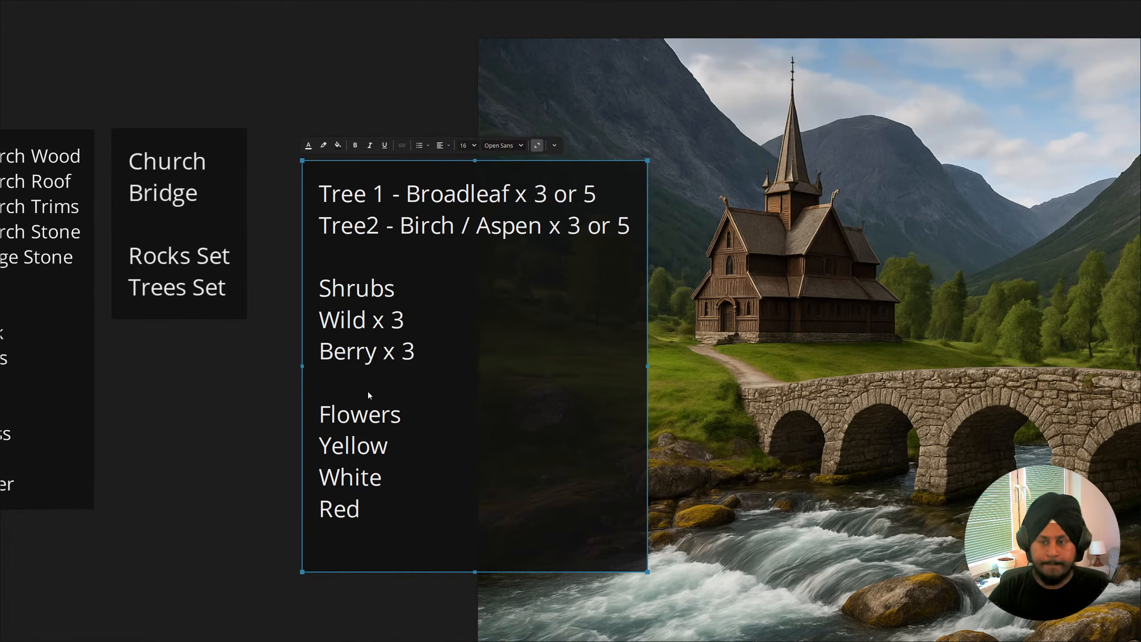
key("Return")
key("Return")
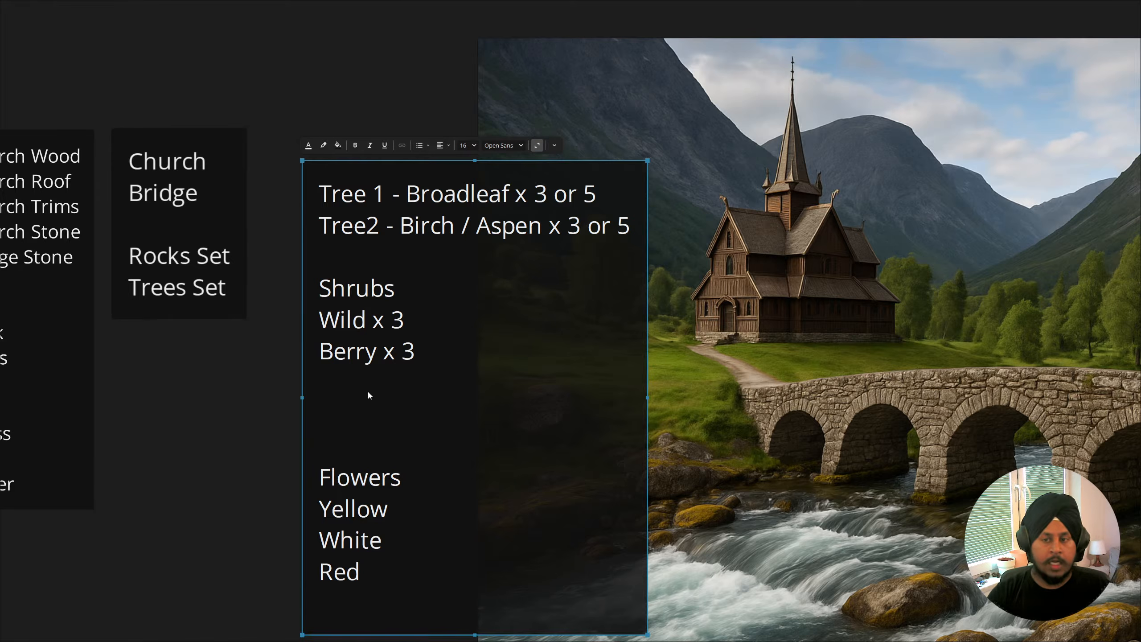
type("Gra")
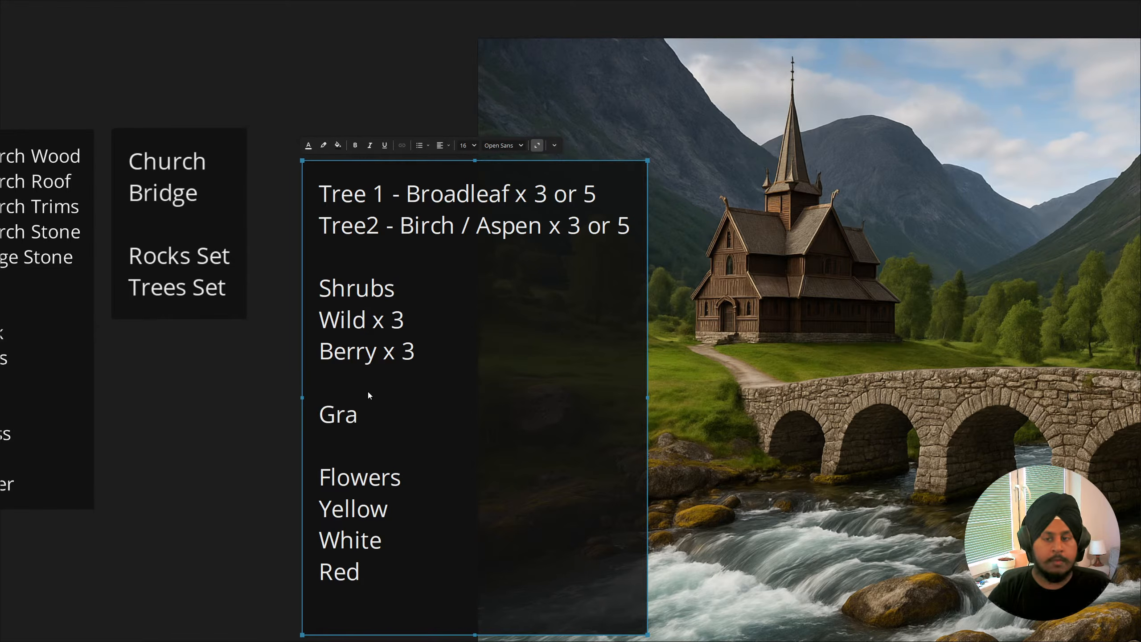
type("ss")
key("Return")
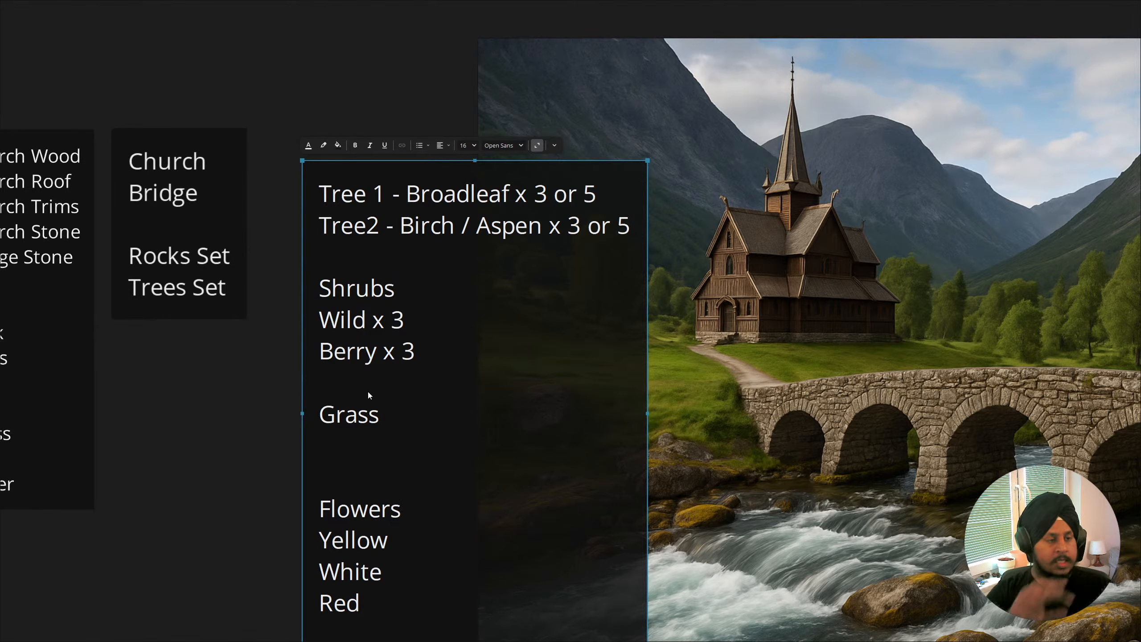
type("gen")
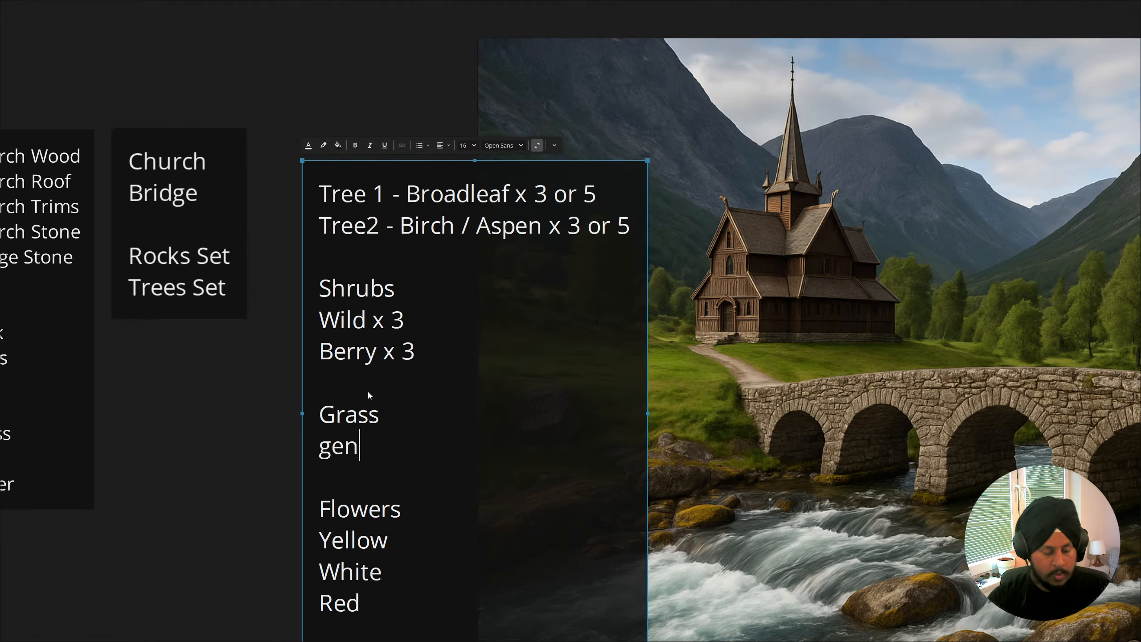
type("eric x")
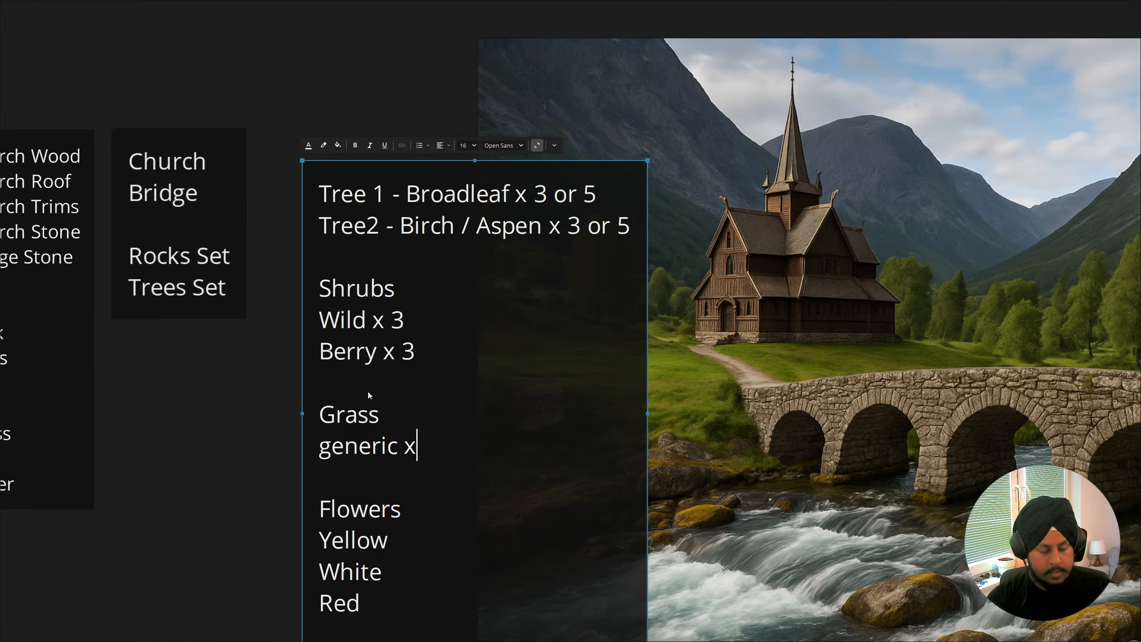
type(" 3")
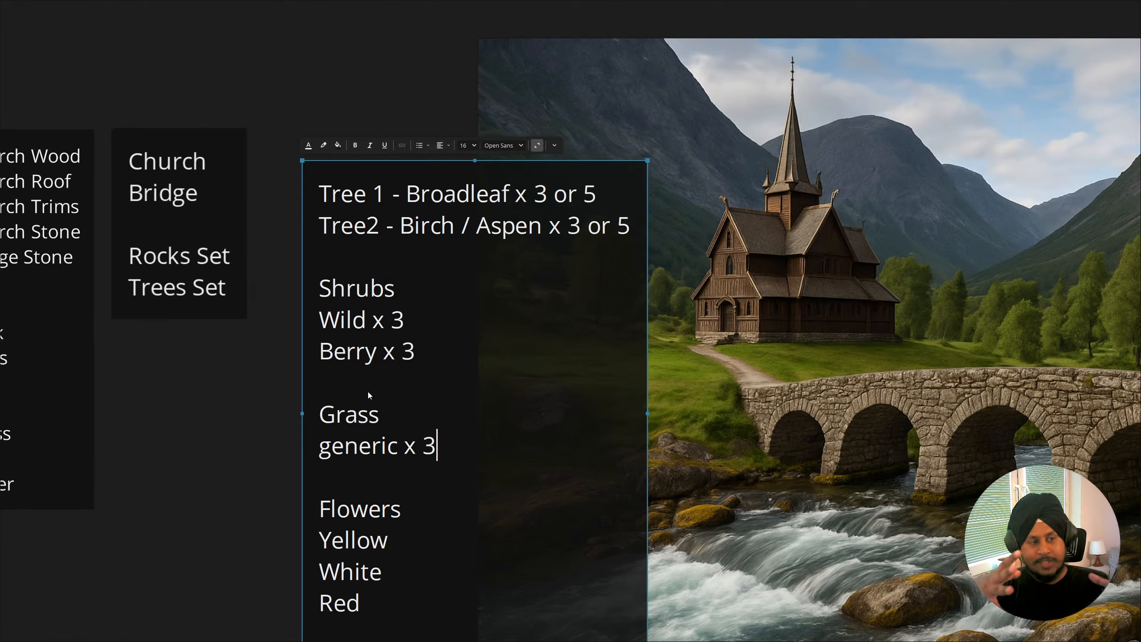
Add the entries "wild" and "tall" on separate lines below the generic grass entry.
key("Return")
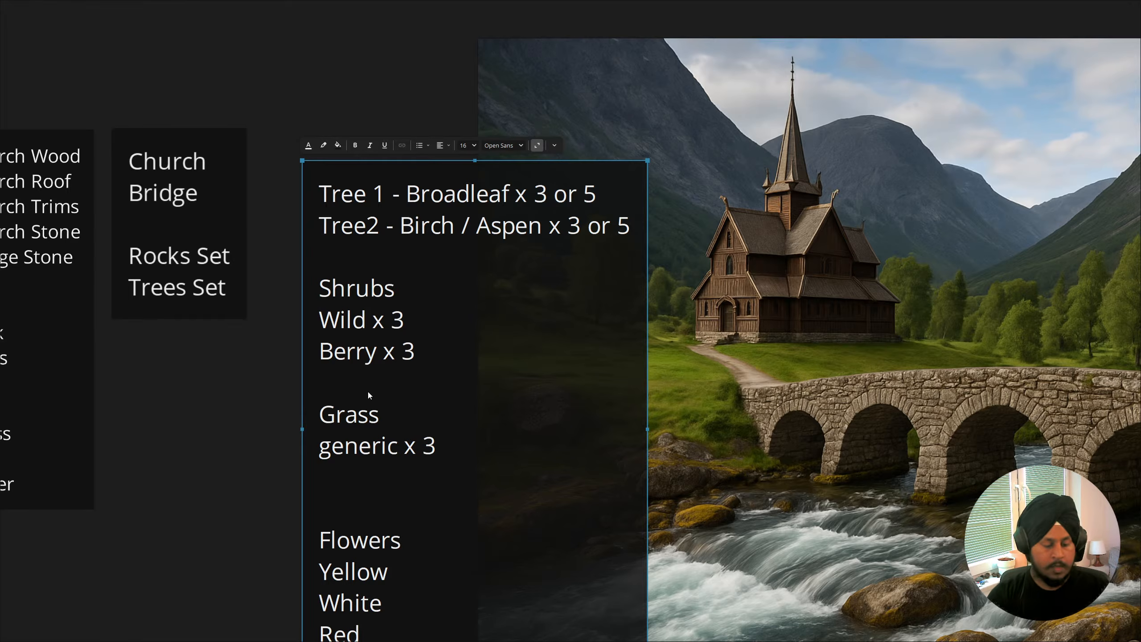
type("wil;")
key("BackSpace")
type("d")
key("Return")
type("tall")
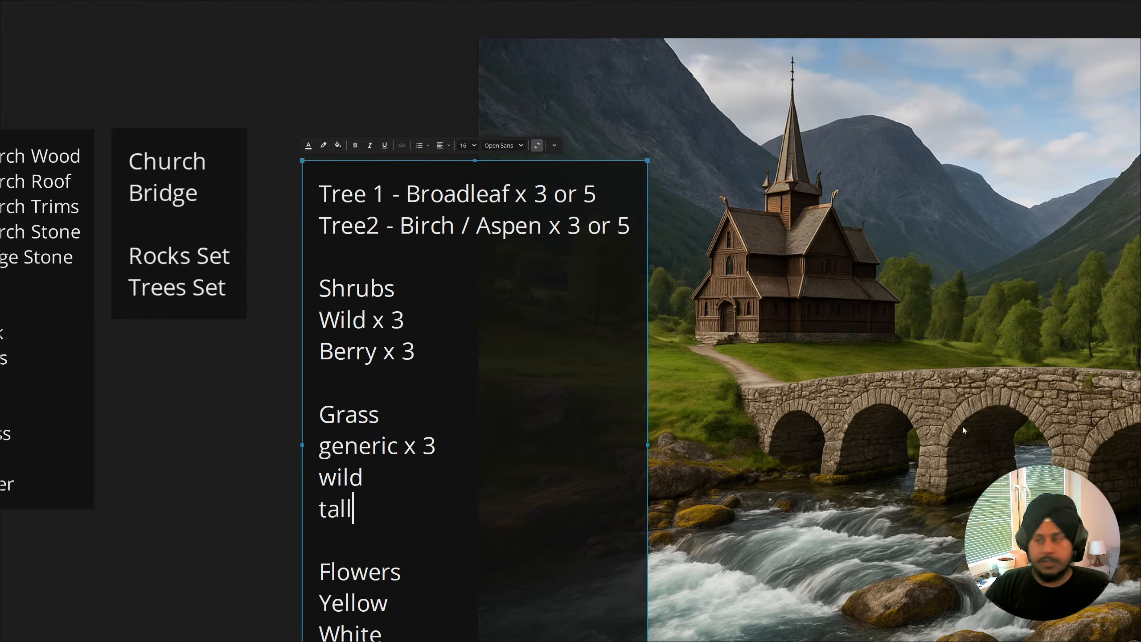
Examine the trees, grass and flowers around the church, stone bridge and riverside path in the reference images.
left_click(763, 297)
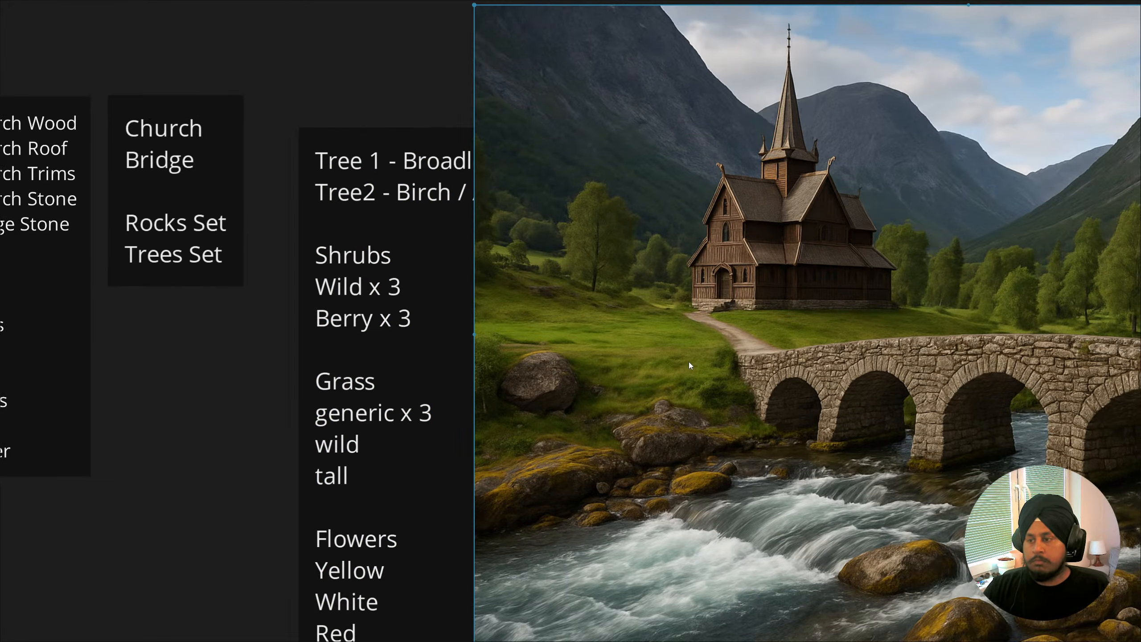
scroll(688, 363, "down", 5)
middle_click_drag(751, 386, 488, 290)
scroll(515, 297, "up", 6)
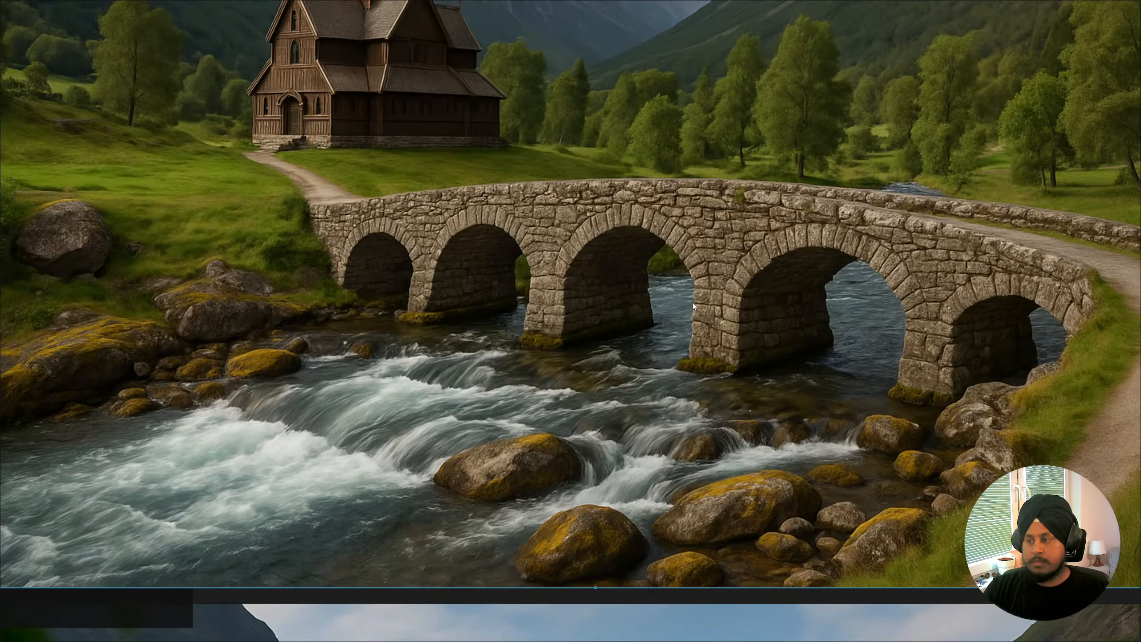
middle_click_drag(685, 312, 594, 434)
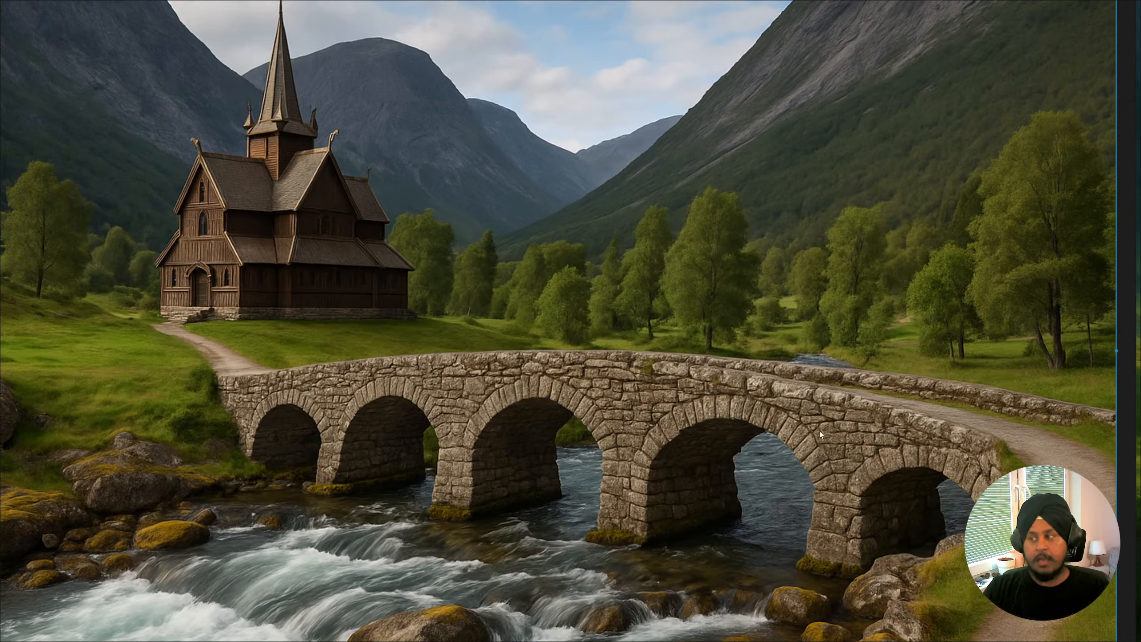
mouse_move(819, 430)
middle_mouse_down()
mouse_move(432, 387)
mouse_move(188, 341)
middle_mouse_up()
middle_click_drag(598, 317, 381, 359)
scroll(381, 359, "down", 5)
scroll(464, 427, "up", 6)
middle_click_drag(722, 383, 503, 312)
scroll(636, 430, "up", 5)
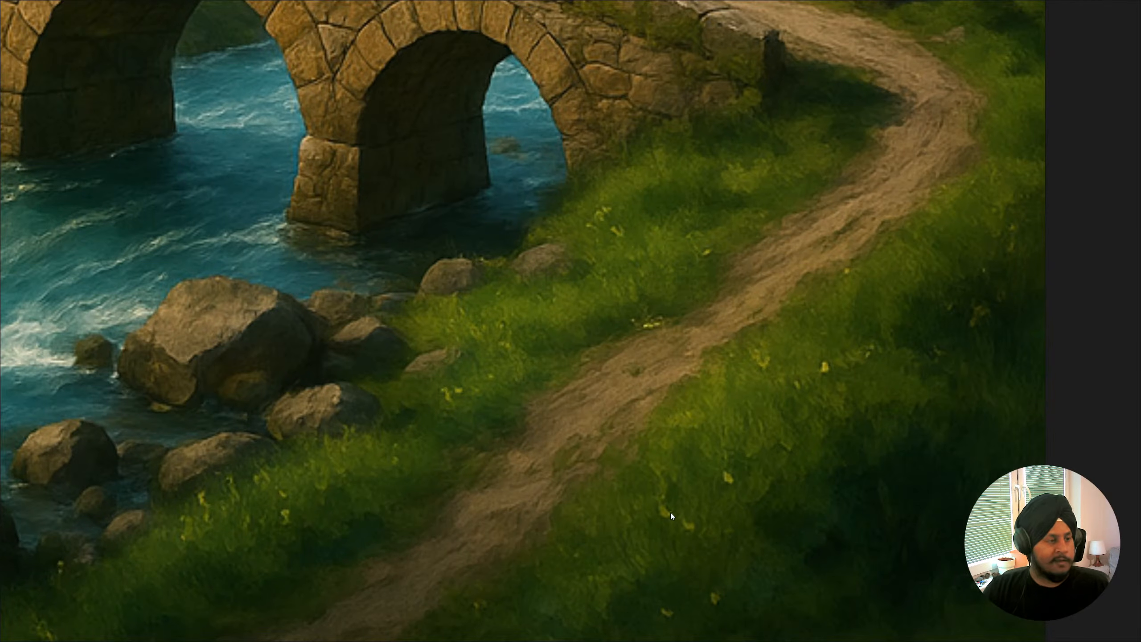
Examine the vegetation, bridge and riverbanks in the dark stave-church and bright lakeside references, and survey the whole reference board.
scroll(670, 512, "down", 8)
middle_click_drag(708, 359, 718, 374)
scroll(717, 375, "up", 4)
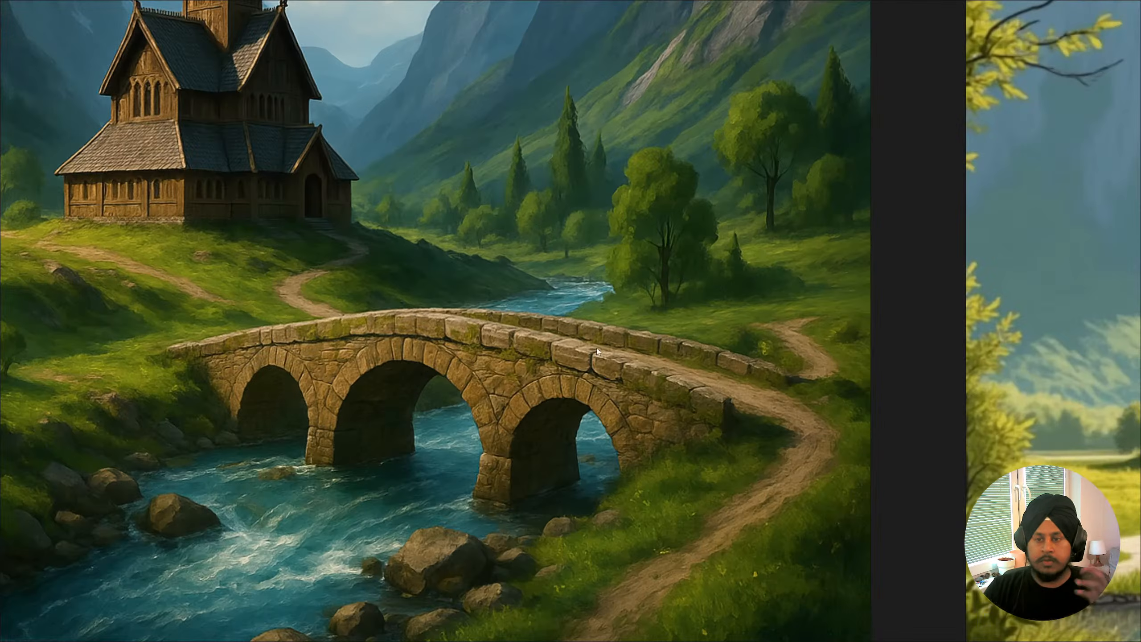
mouse_move(268, 260)
middle_mouse_down()
mouse_move(534, 287)
mouse_move(632, 278)
middle_mouse_up()
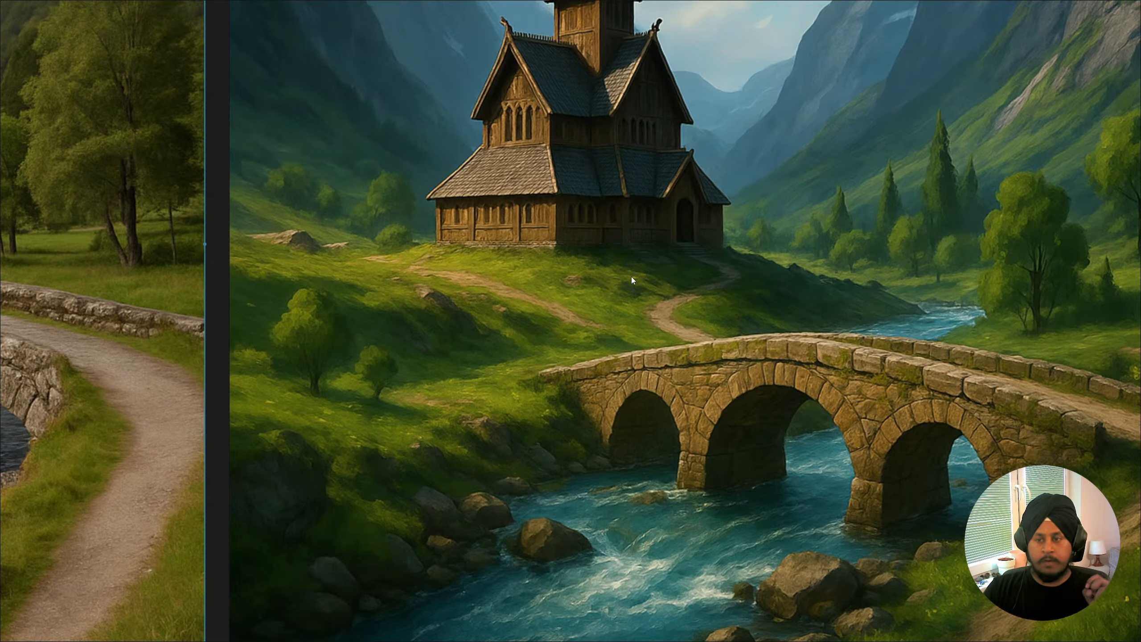
scroll(631, 277, "down", 4)
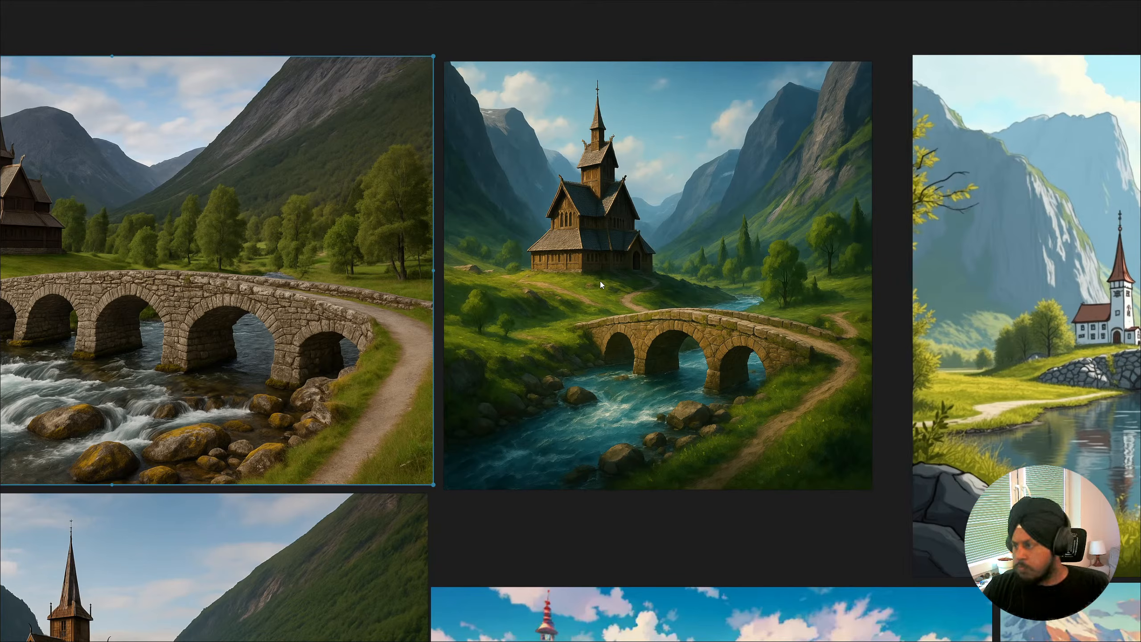
middle_click_drag(746, 283, 407, 235)
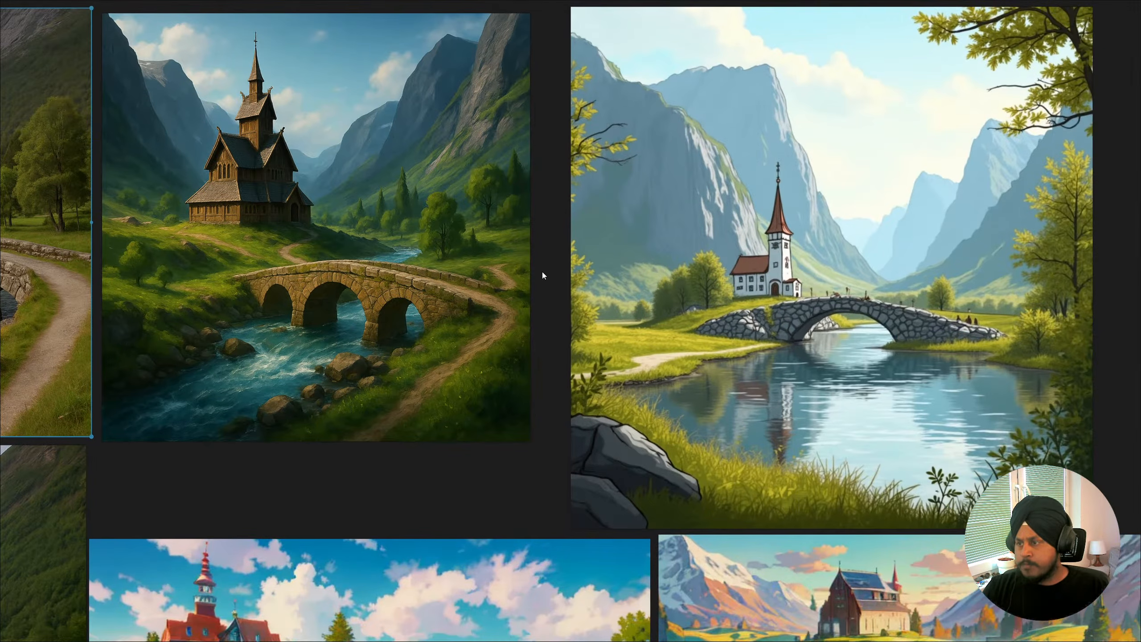
scroll(542, 271, "down", 4)
scroll(865, 268, "up", 5)
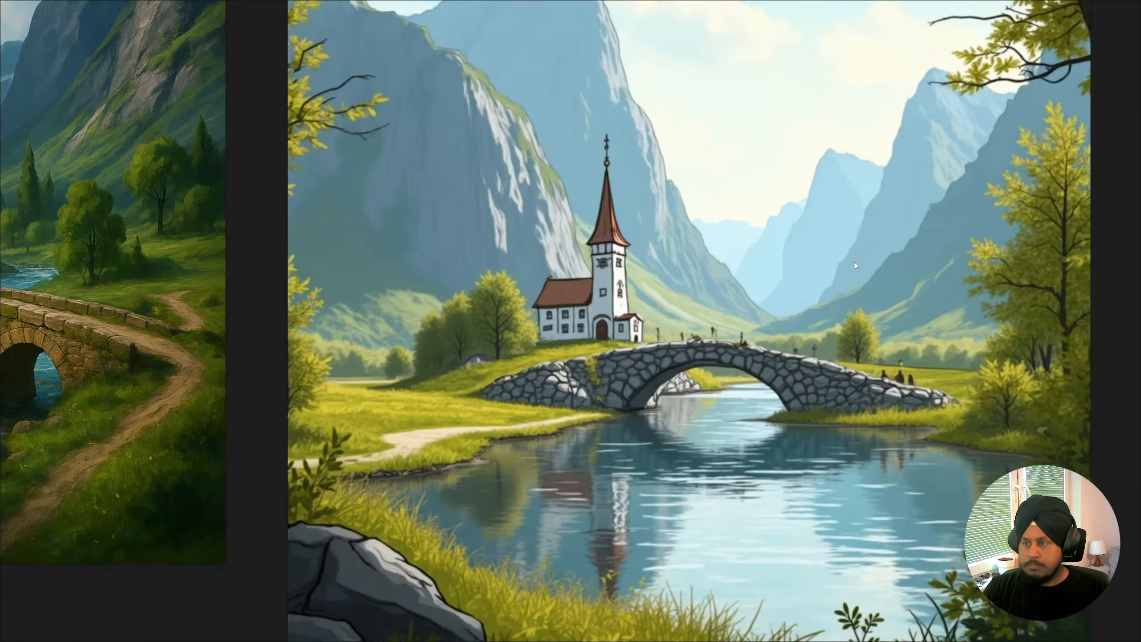
scroll(854, 260, "down", 3)
scroll(414, 212, "down", 4)
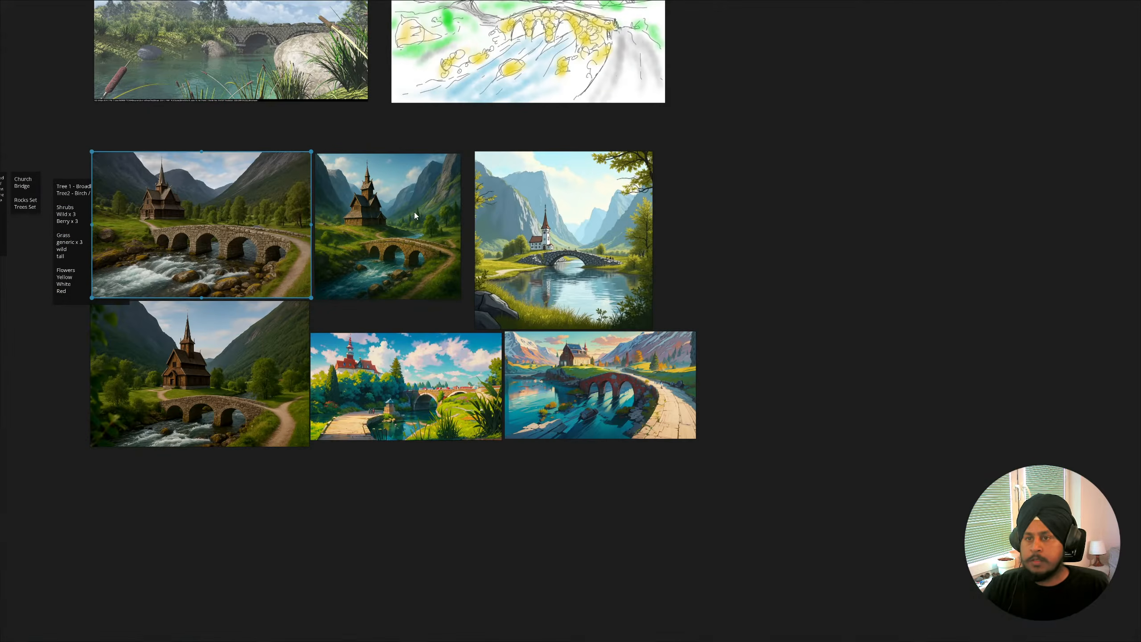
middle_click_drag(418, 227, 466, 378)
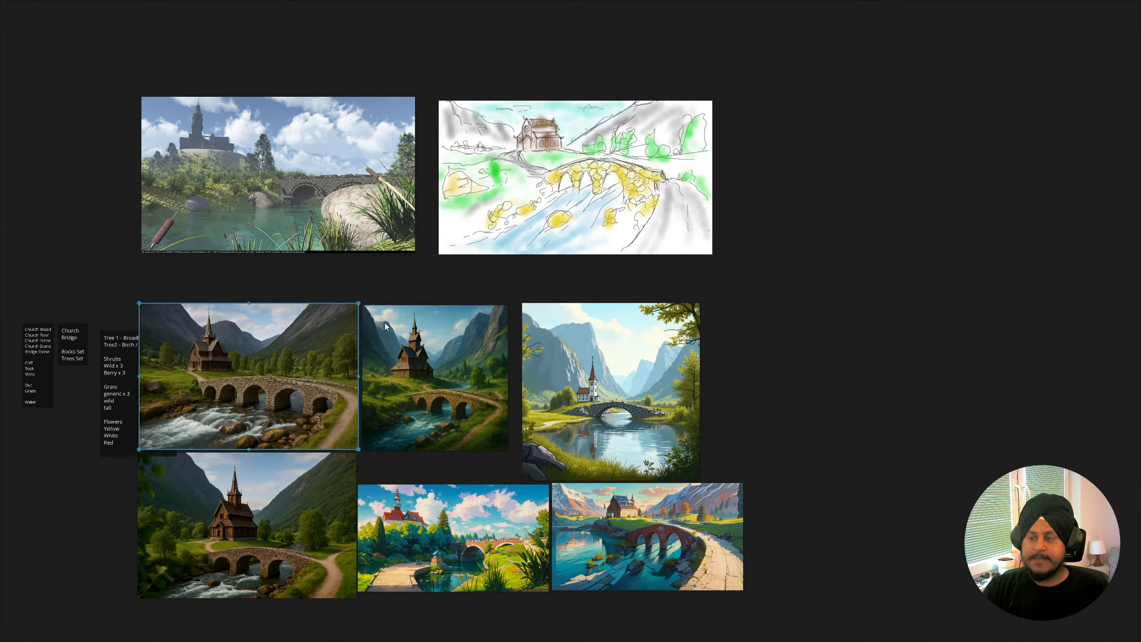
Switch to SpeedTree Modeler and create a new model from the Games Grass template.
left_click(628, 164)
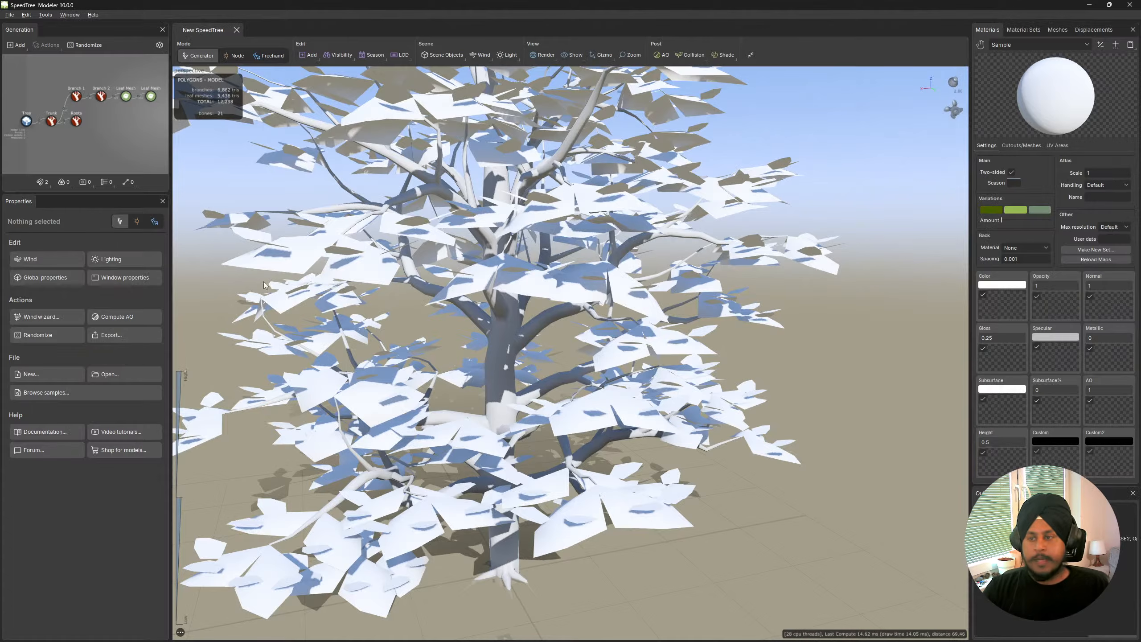
left_click_drag(328, 308, 342, 301)
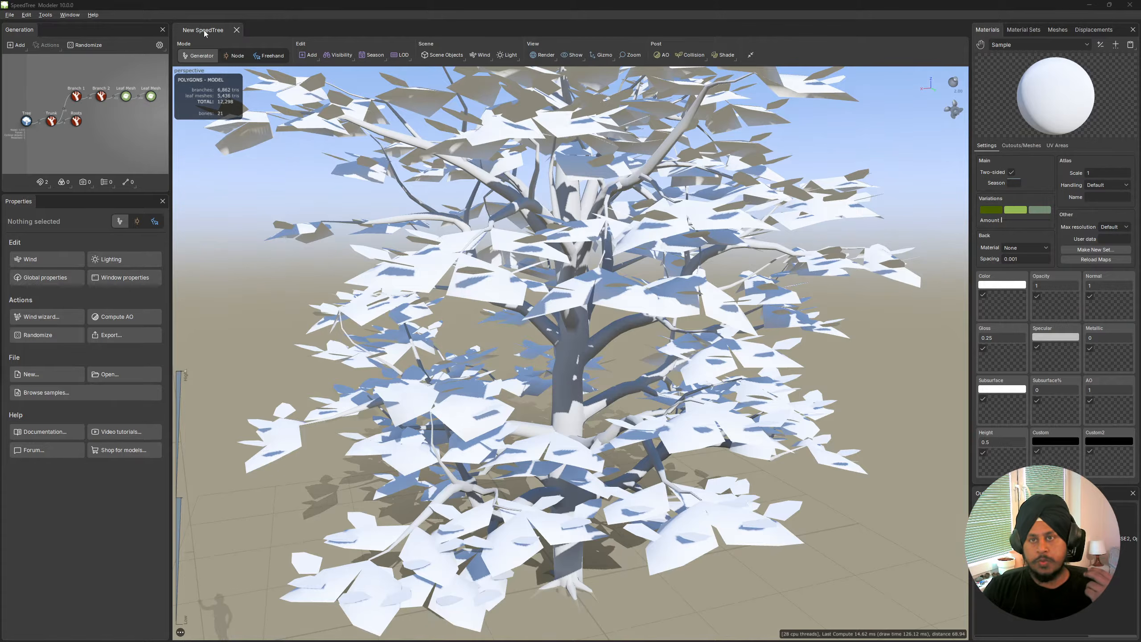
left_click(10, 14)
left_click(22, 26)
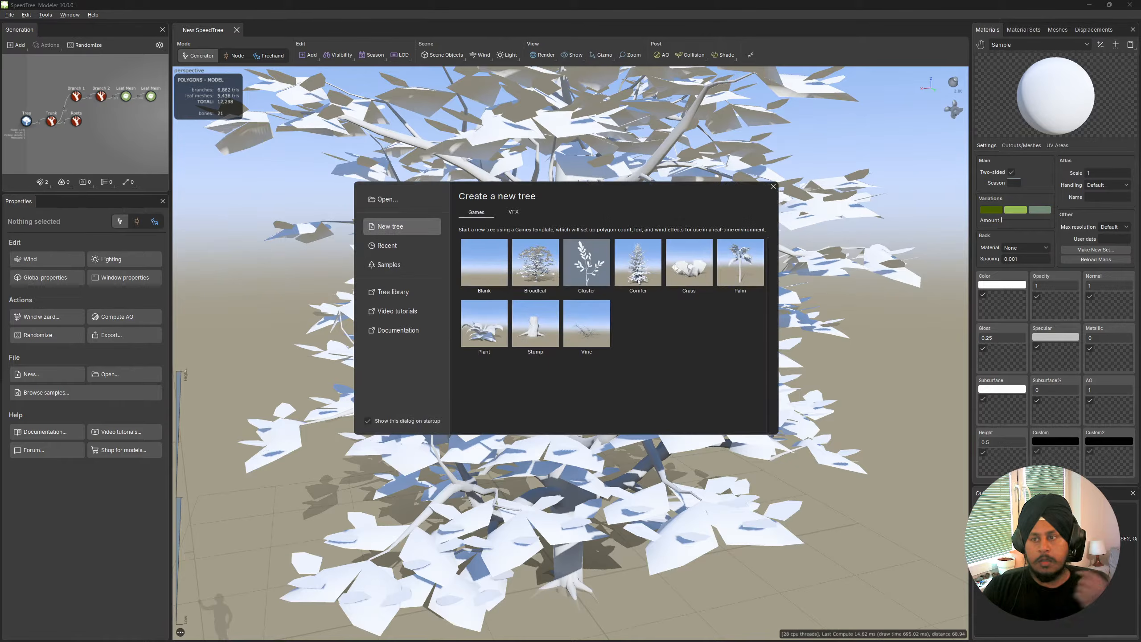
left_click(697, 287)
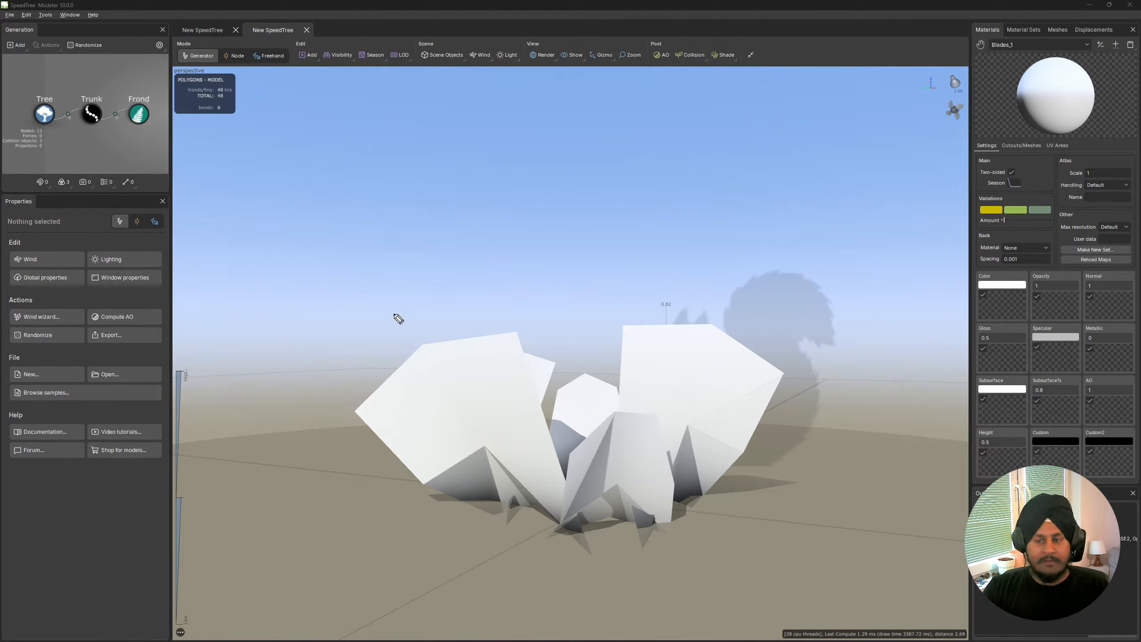
Sketch temporary grass-blade annotations over the template's white cards, and clear all the annotations.
left_click_drag(646, 395, 634, 350)
mouse_move(648, 467)
left_mouse_down()
mouse_move(672, 363)
mouse_move(714, 363)
mouse_move(715, 417)
mouse_move(771, 363)
mouse_move(742, 403)
left_mouse_up()
left_click_drag(650, 467, 648, 332)
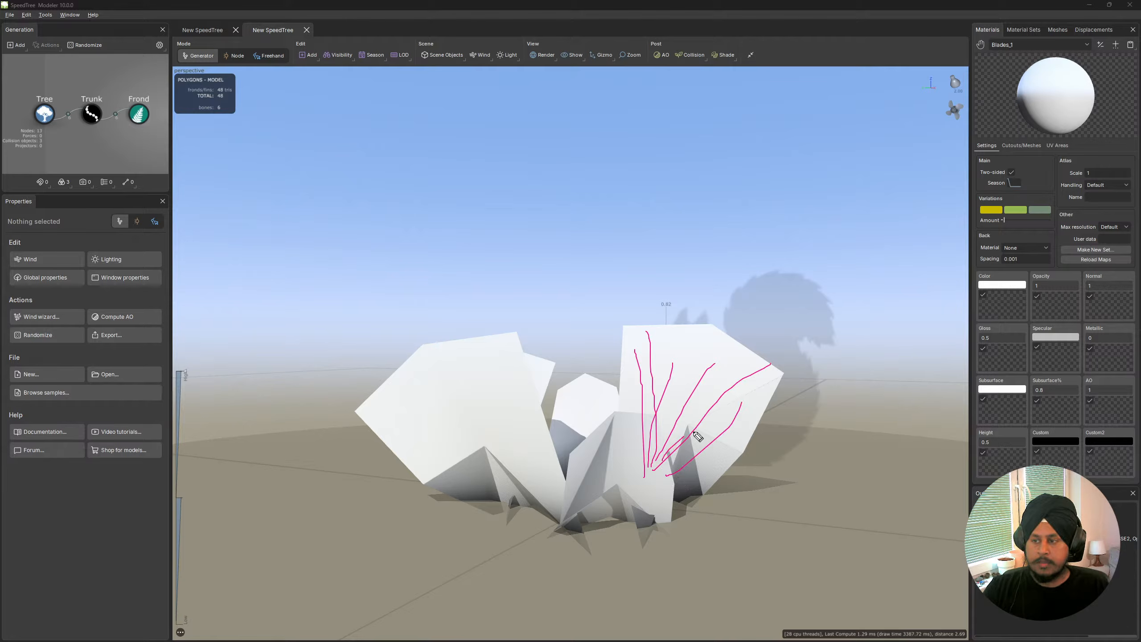
left_click_drag(663, 483, 712, 463)
mouse_move(494, 494)
left_mouse_down()
mouse_move(396, 423)
mouse_move(473, 339)
mouse_move(473, 324)
mouse_move(501, 381)
mouse_move(418, 372)
mouse_move(519, 395)
mouse_move(435, 456)
mouse_move(409, 440)
left_mouse_up()
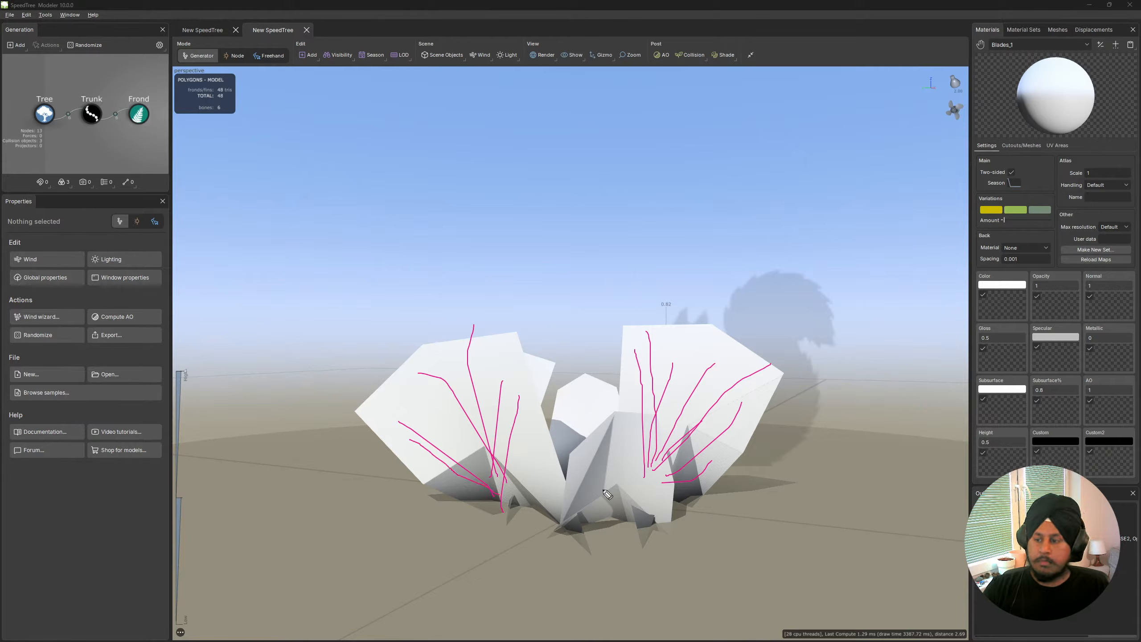
left_click_drag(609, 508, 564, 396)
mouse_move(608, 488)
left_mouse_down()
mouse_move(611, 510)
mouse_move(627, 434)
left_mouse_up()
mouse_move(616, 500)
left_mouse_down()
mouse_move(644, 461)
mouse_move(649, 484)
mouse_move(572, 482)
mouse_move(617, 439)
left_mouse_up()
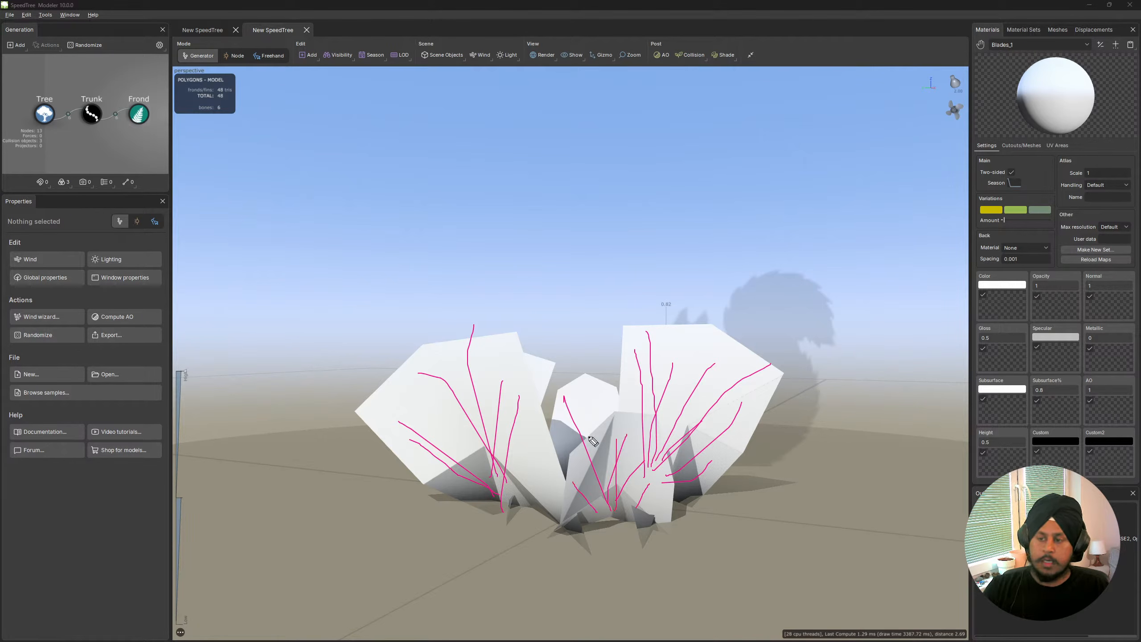
mouse_move(565, 468)
left_mouse_down()
mouse_move(593, 424)
mouse_move(585, 385)
mouse_move(571, 404)
left_mouse_up()
mouse_move(541, 494)
left_mouse_down()
mouse_move(498, 369)
mouse_move(522, 373)
left_mouse_up()
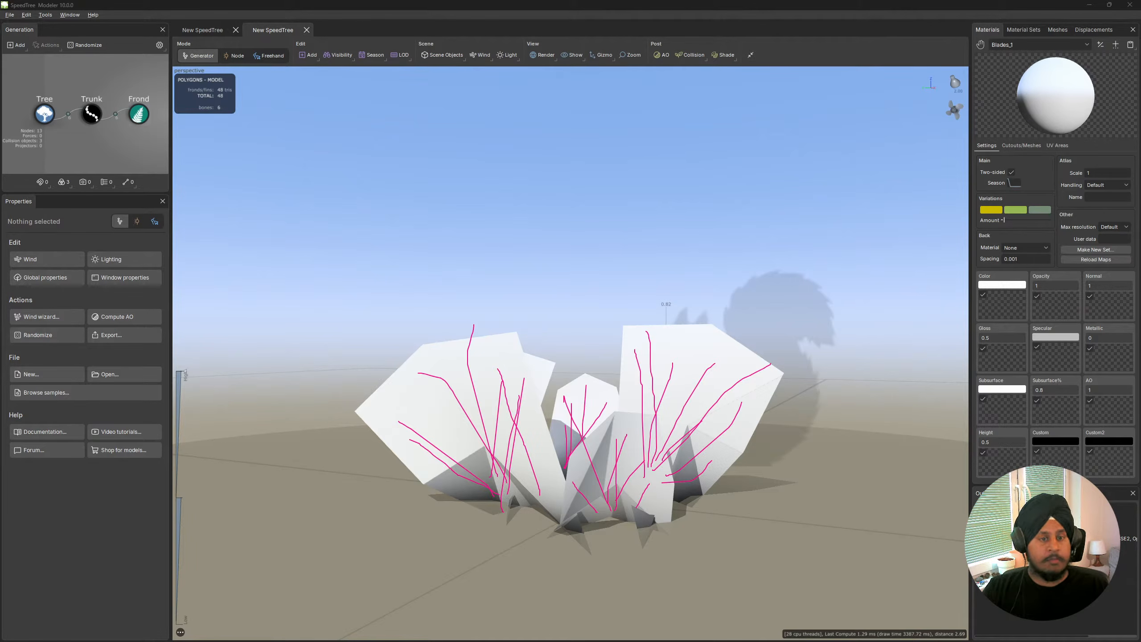
key("ctrl+shift+7")
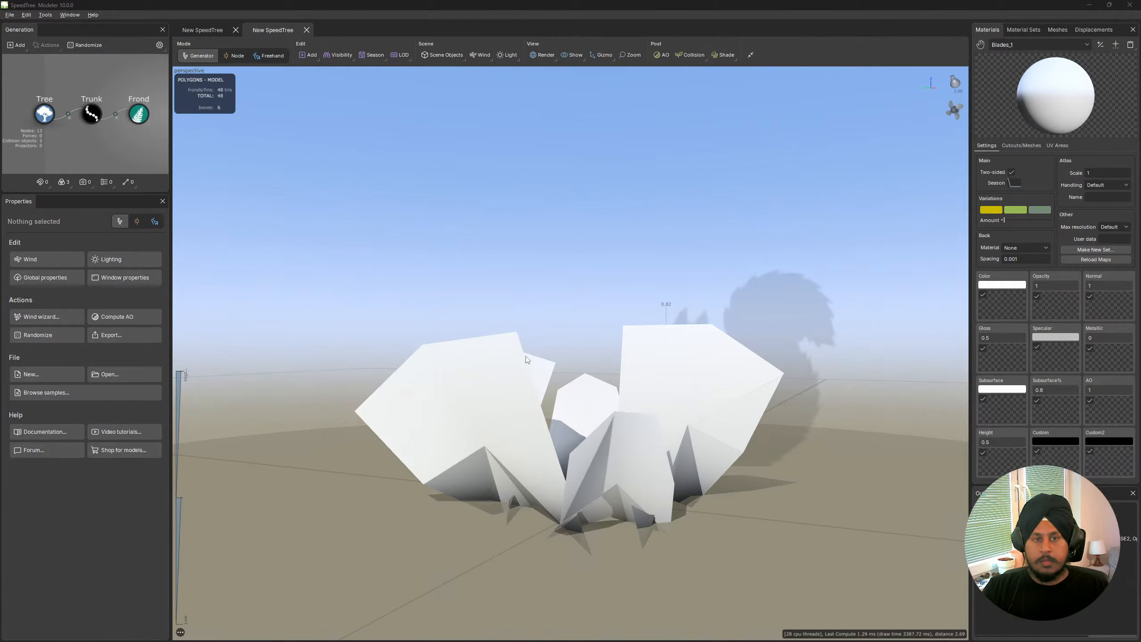
Create another new model from the Games Blank template.
mouse_move(529, 358)
middle_mouse_down()
mouse_move(517, 355)
mouse_move(568, 375)
mouse_move(534, 360)
middle_mouse_up()
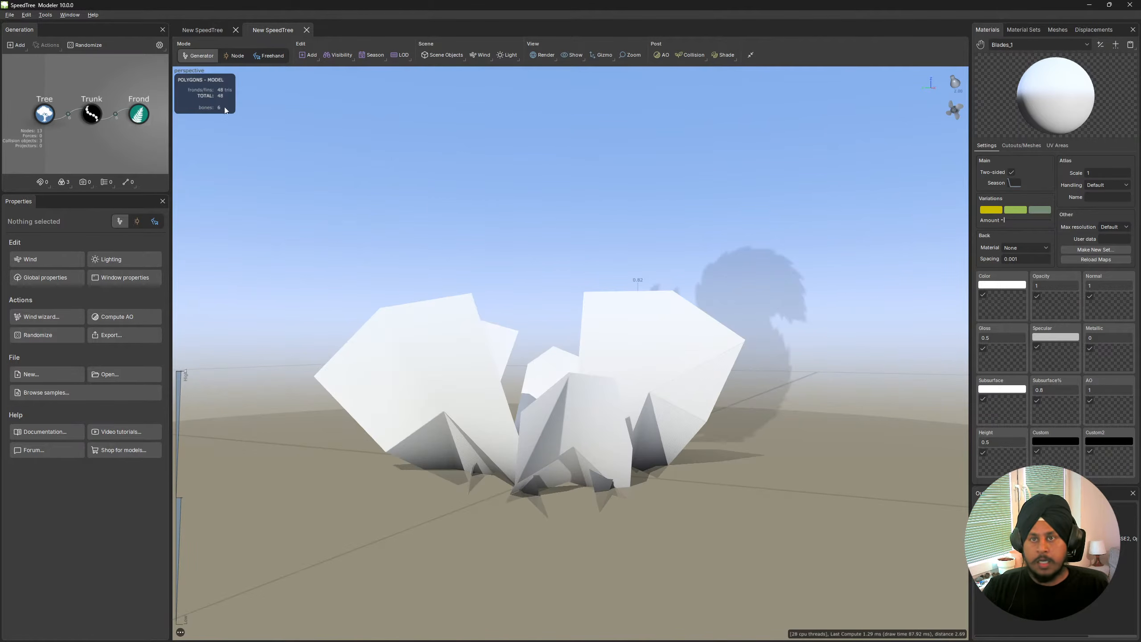
left_click(9, 15)
left_click(13, 28)
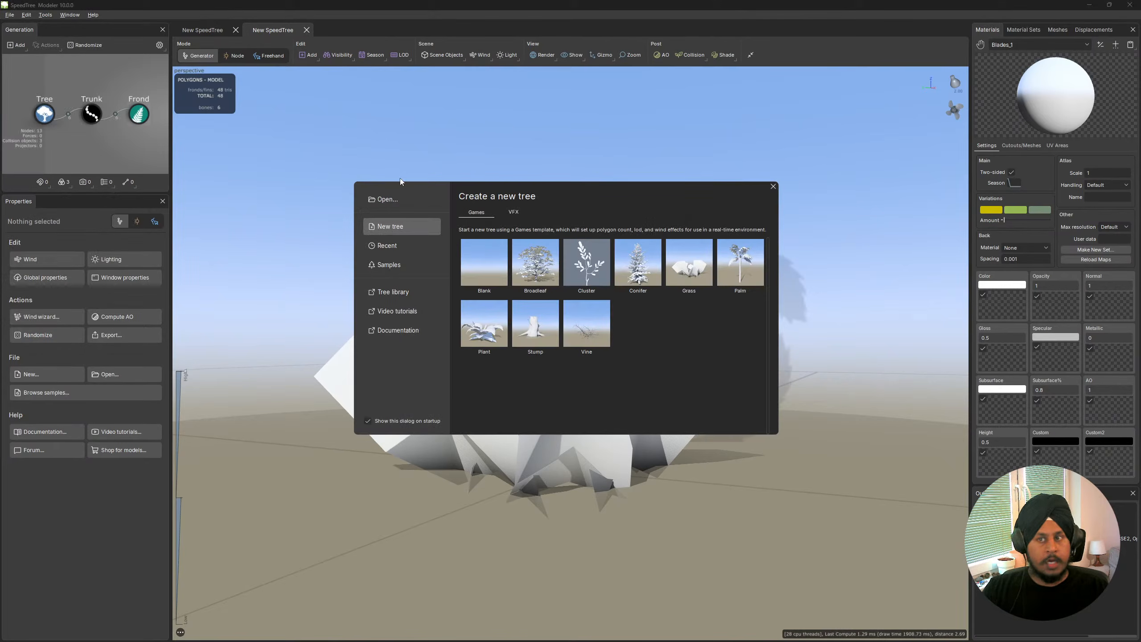
left_click(470, 252)
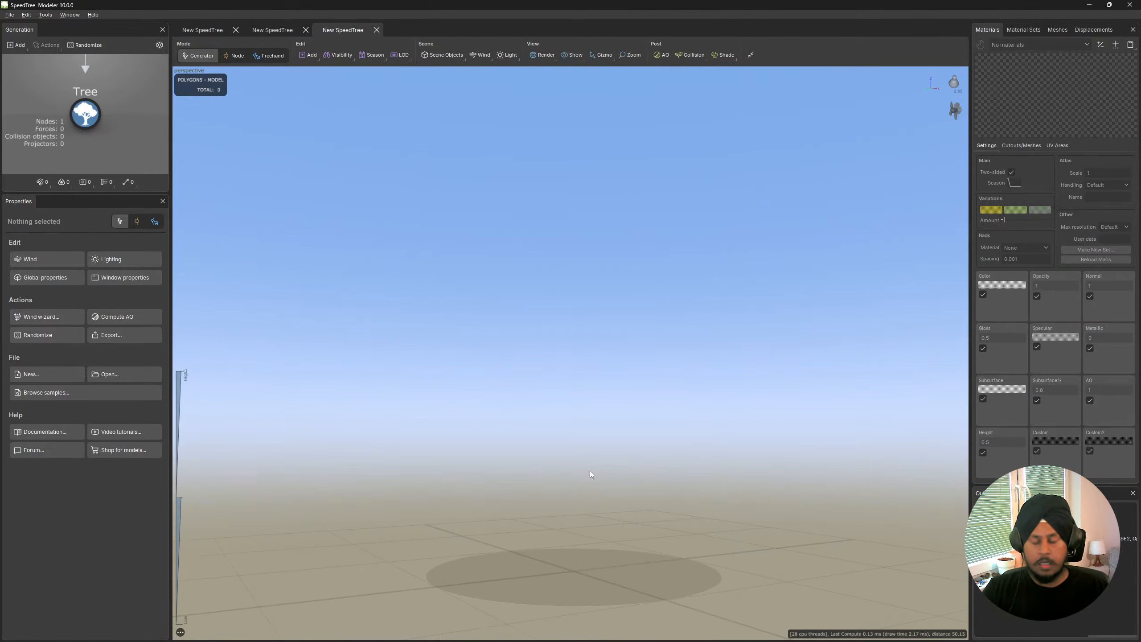
Add a Zone generator to the Tree and place it on the ground disc.
left_click_drag(590, 472, 576, 506)
middle_click_drag(576, 506, 575, 484)
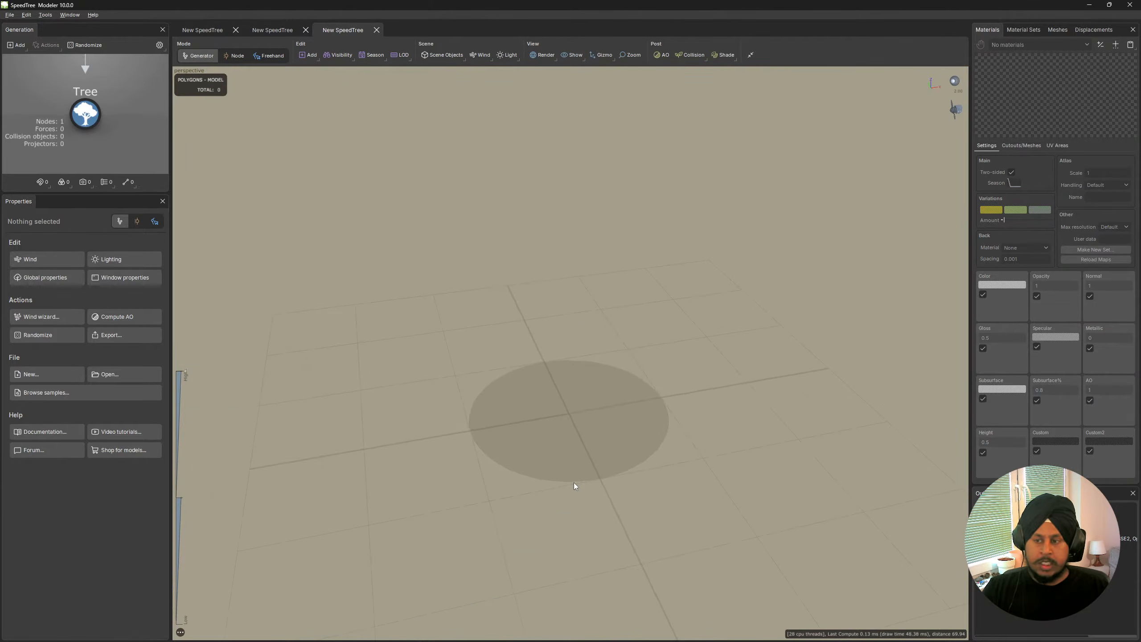
scroll(522, 445, "up", 2)
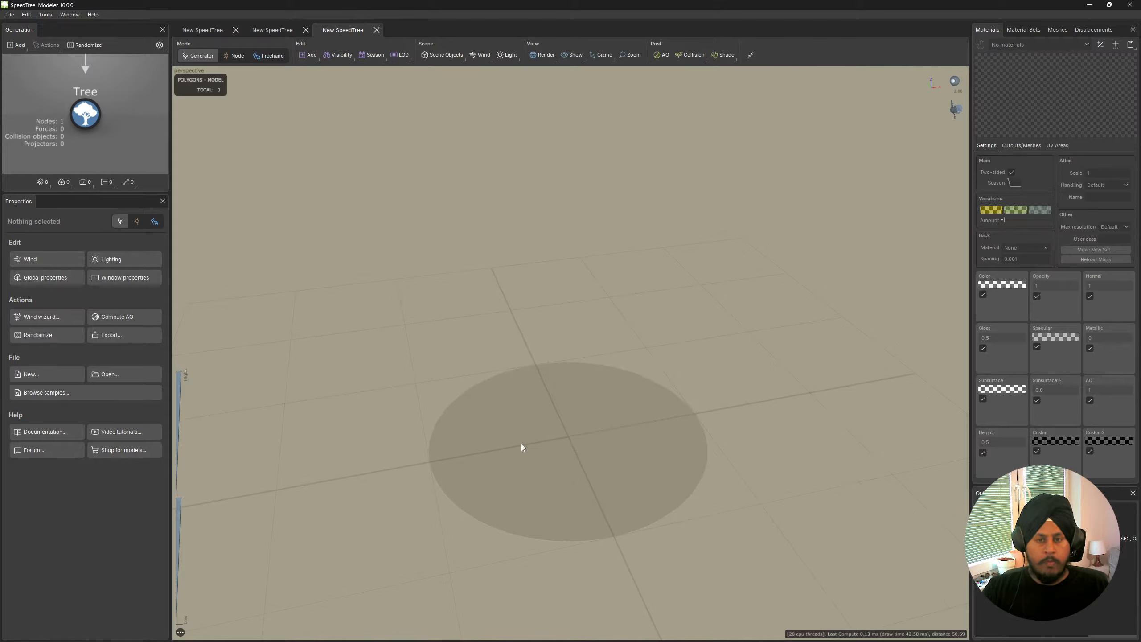
right_click(319, 349)
mouse_move(340, 357)
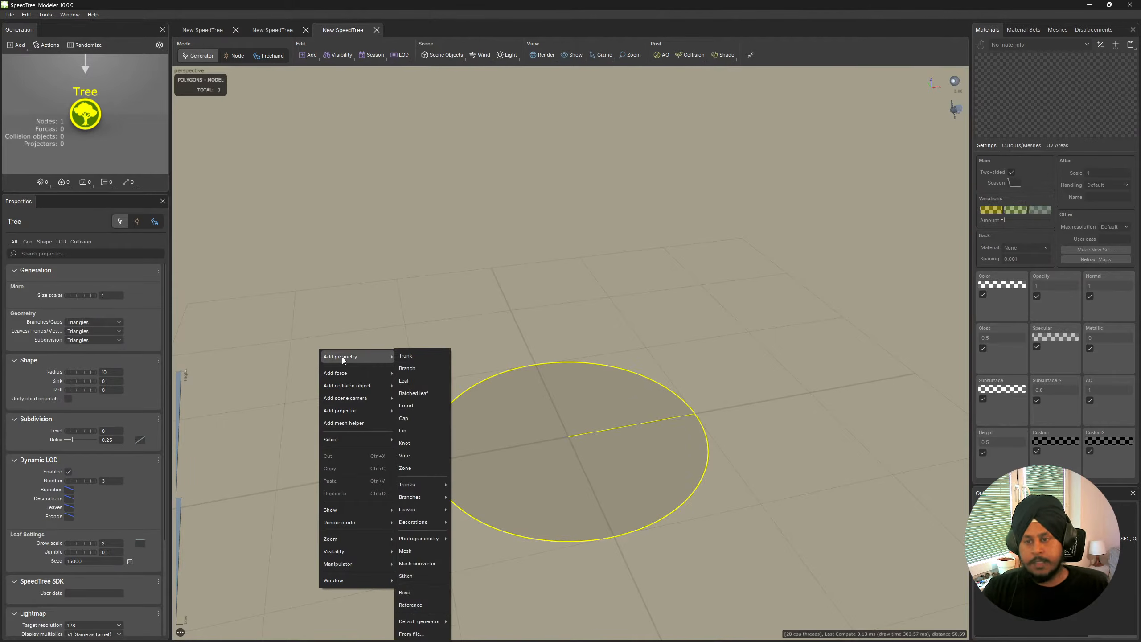
left_click(412, 470)
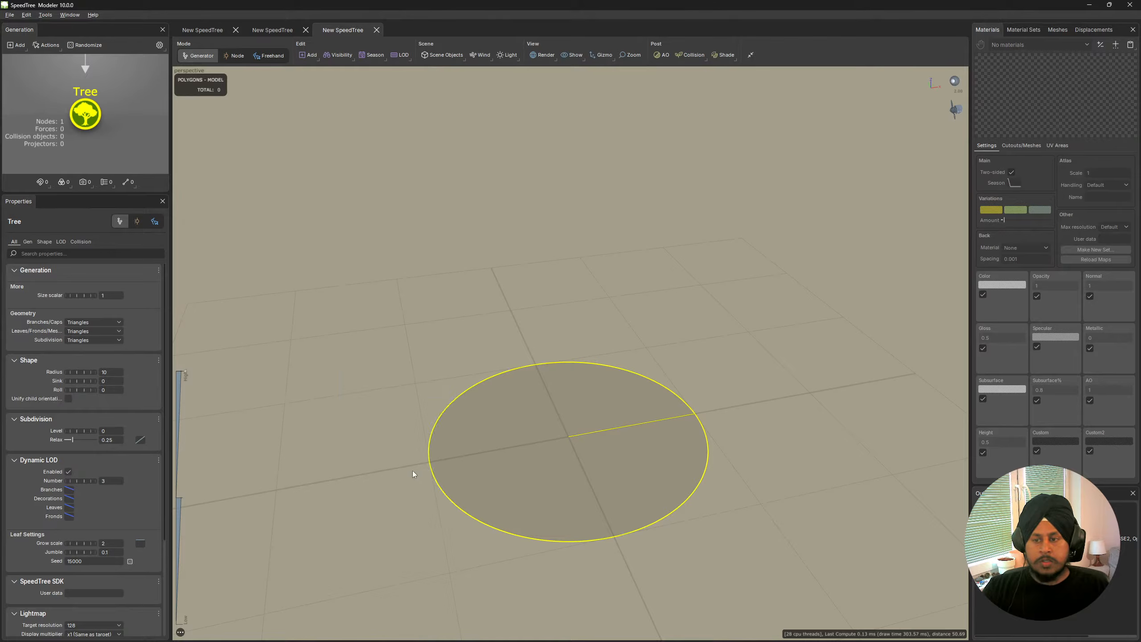
left_click(607, 362)
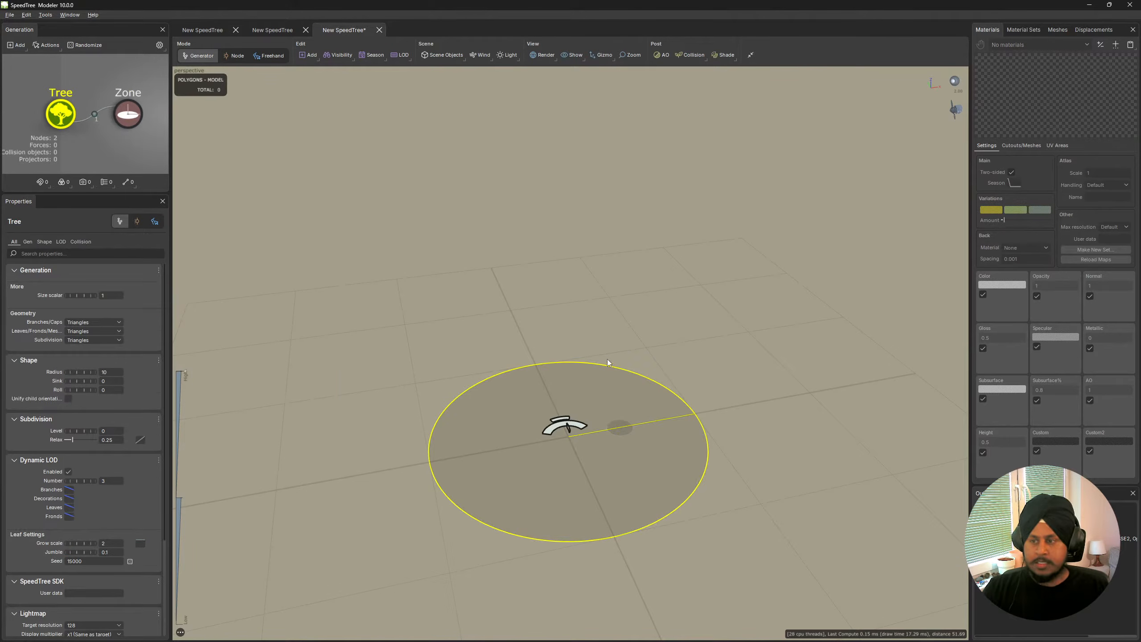
Select the Zone and add a Tubes branch generator to it.
left_click(630, 430)
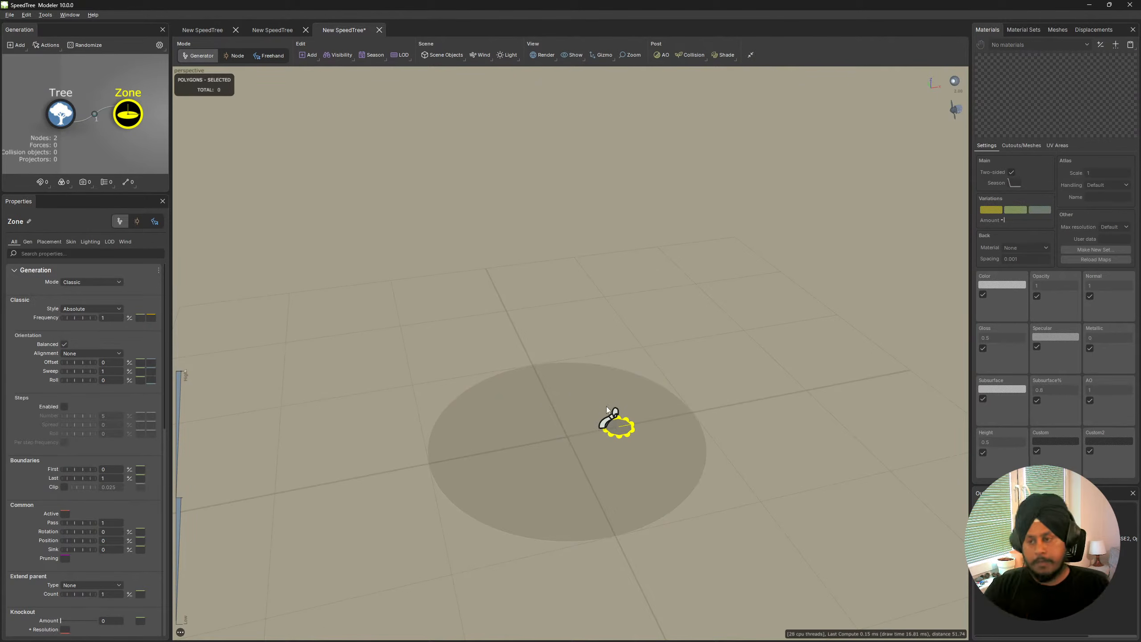
scroll(675, 496, "up", 5)
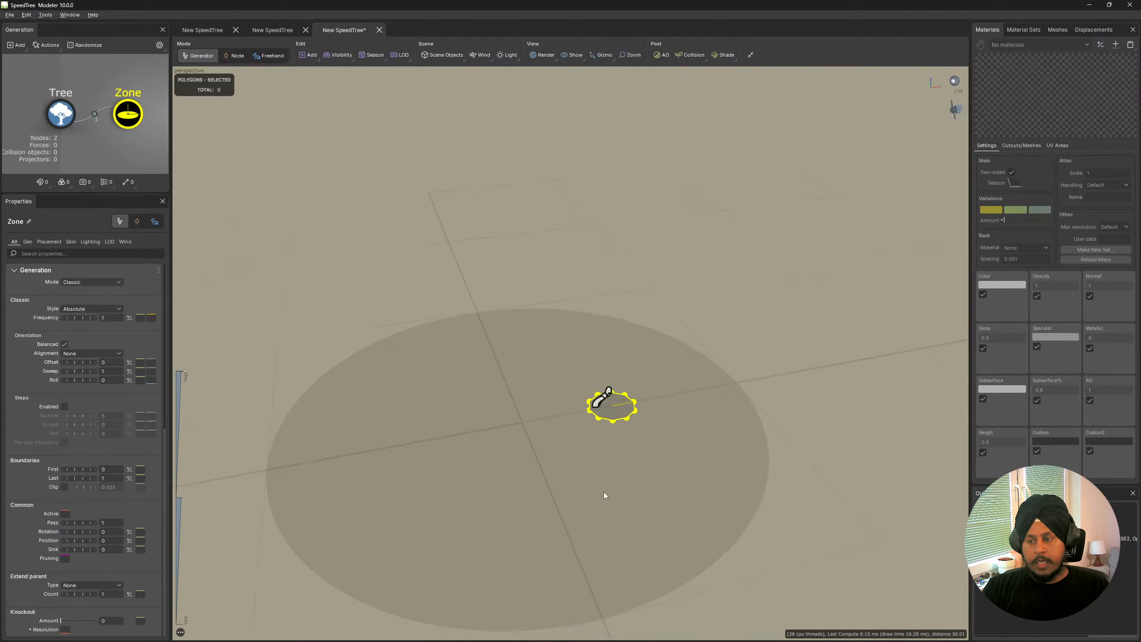
middle_click_drag(603, 492, 605, 492)
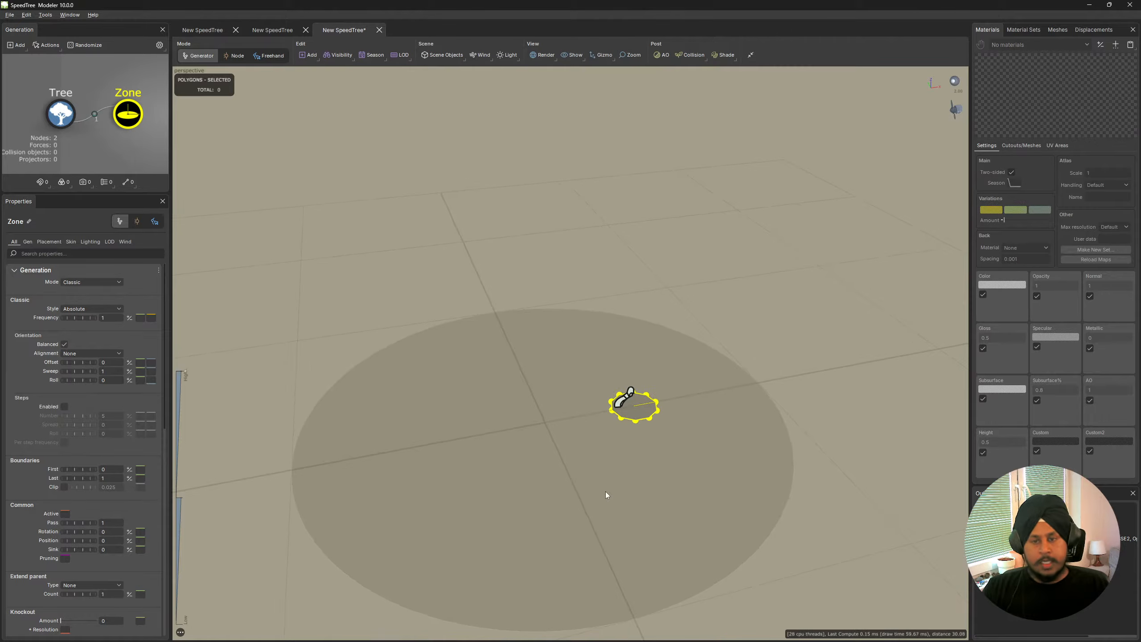
right_click(127, 112)
mouse_move(229, 120)
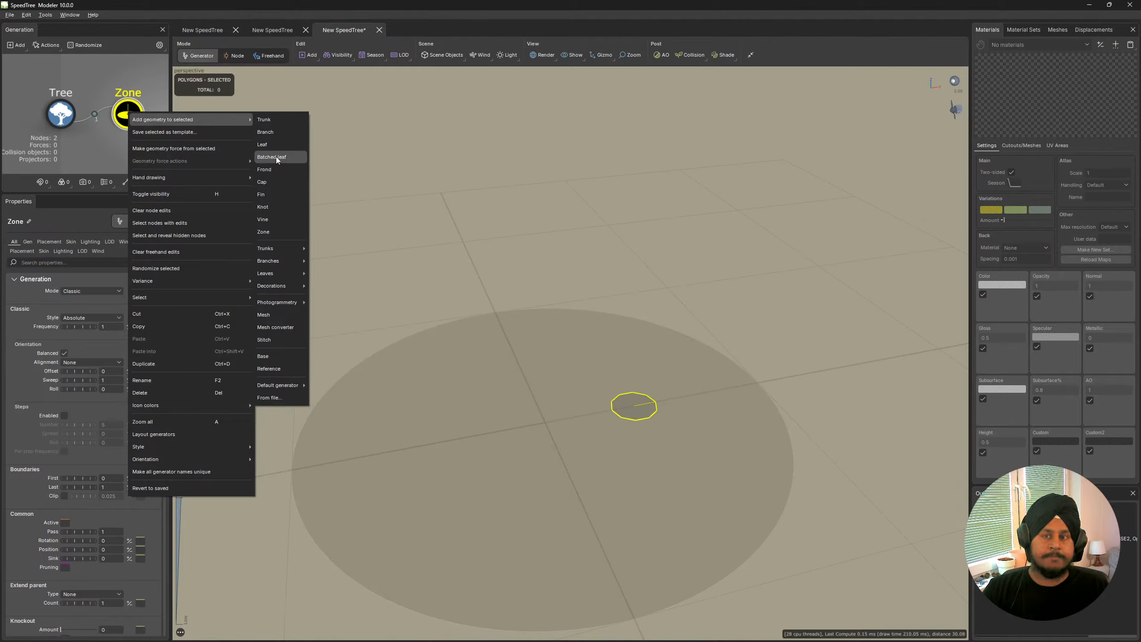
mouse_move(279, 263)
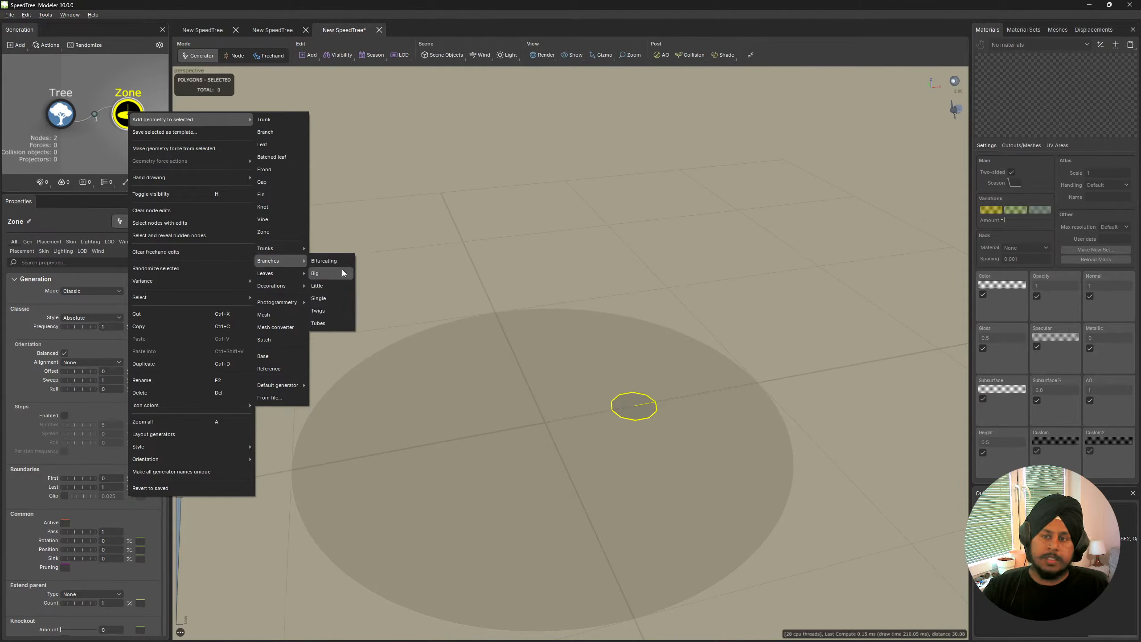
left_click(332, 325)
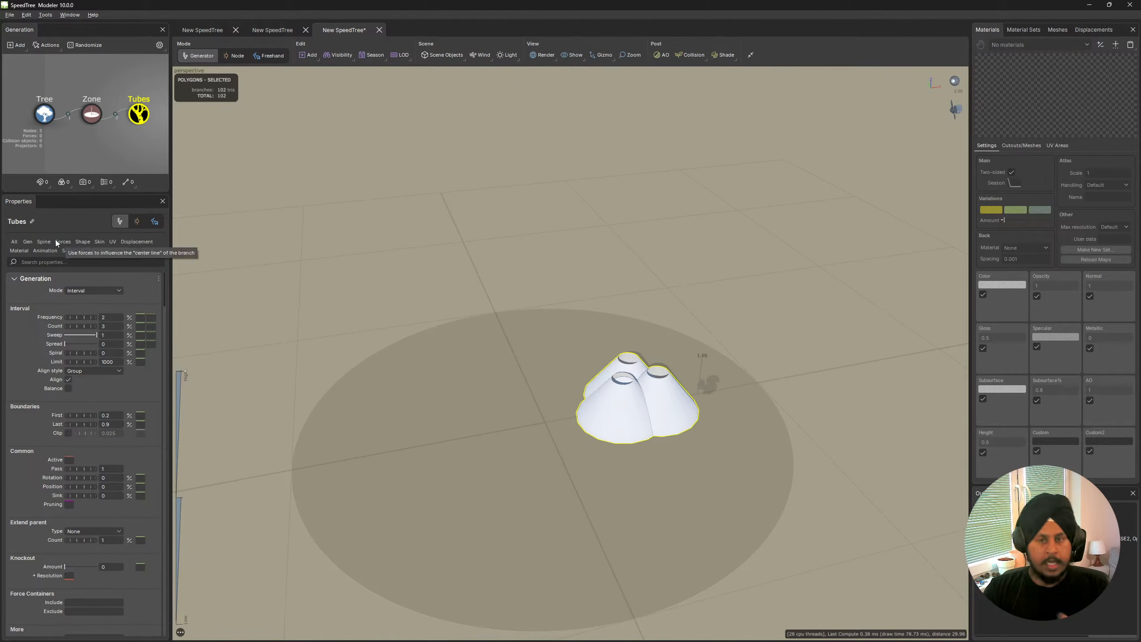
Set the Tubes skin radius's % of parent value to 0.
left_click(79, 243)
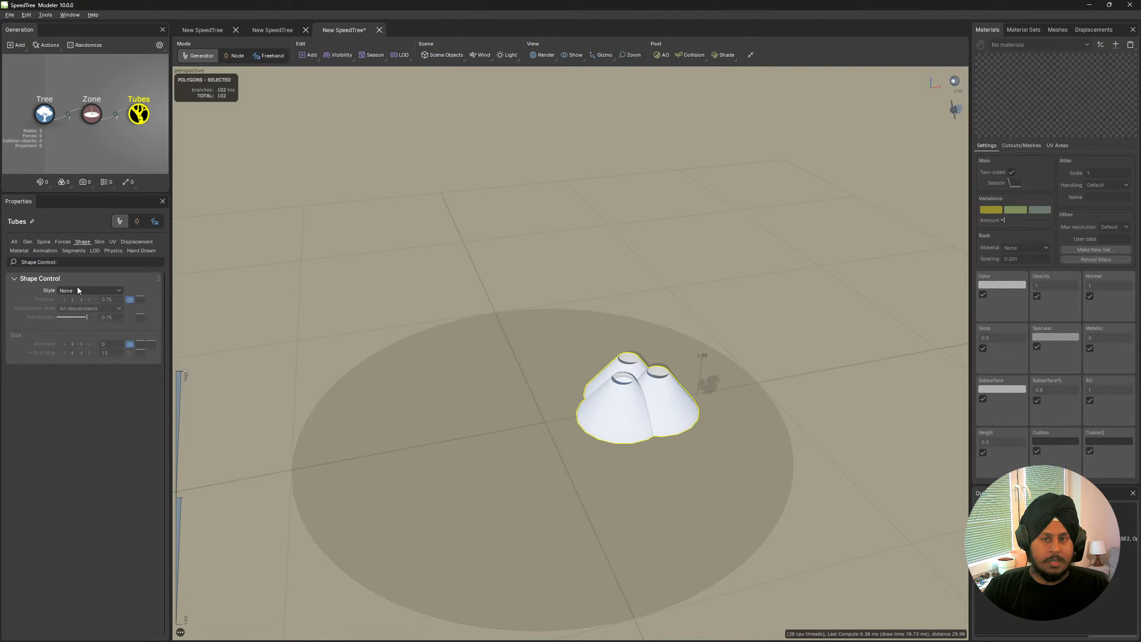
left_click(45, 243)
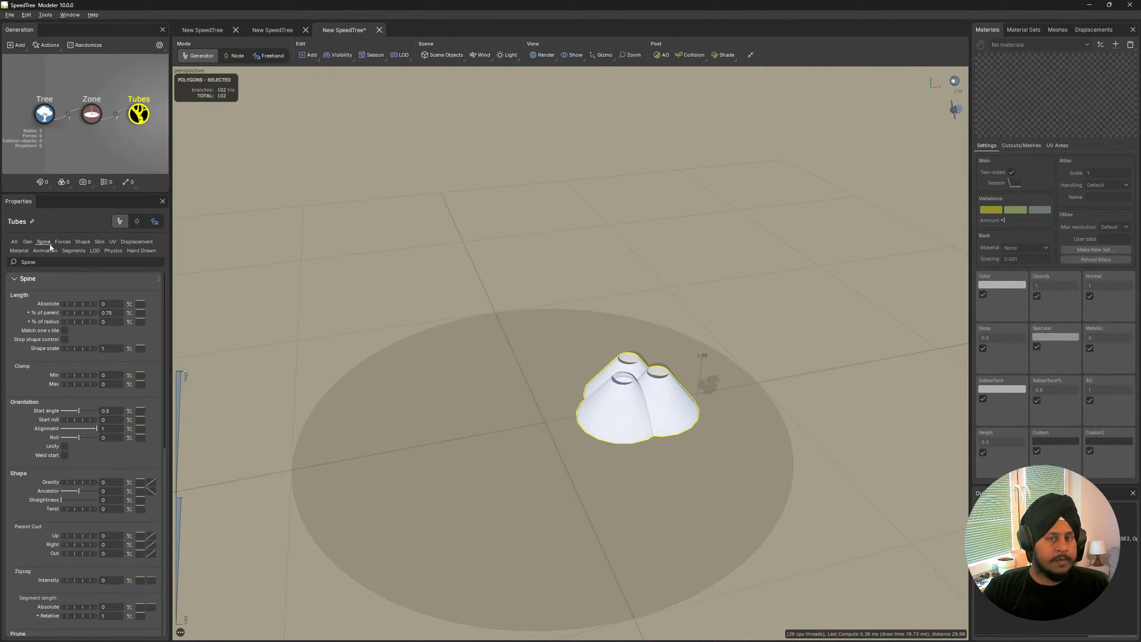
left_click(99, 242)
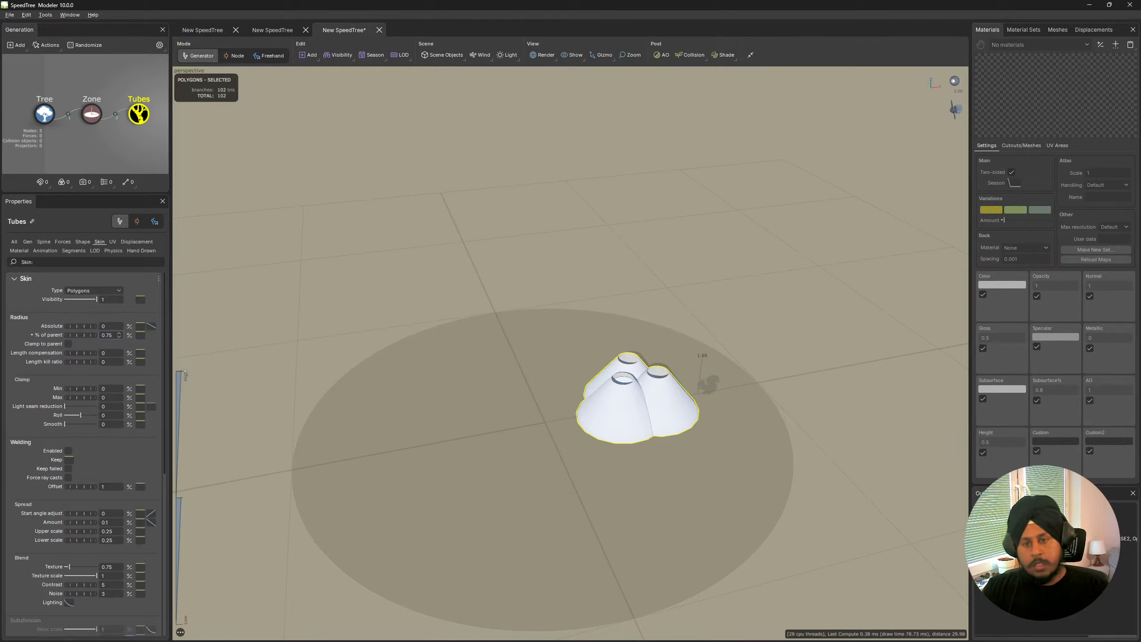
left_click_drag(101, 335, 106, 333)
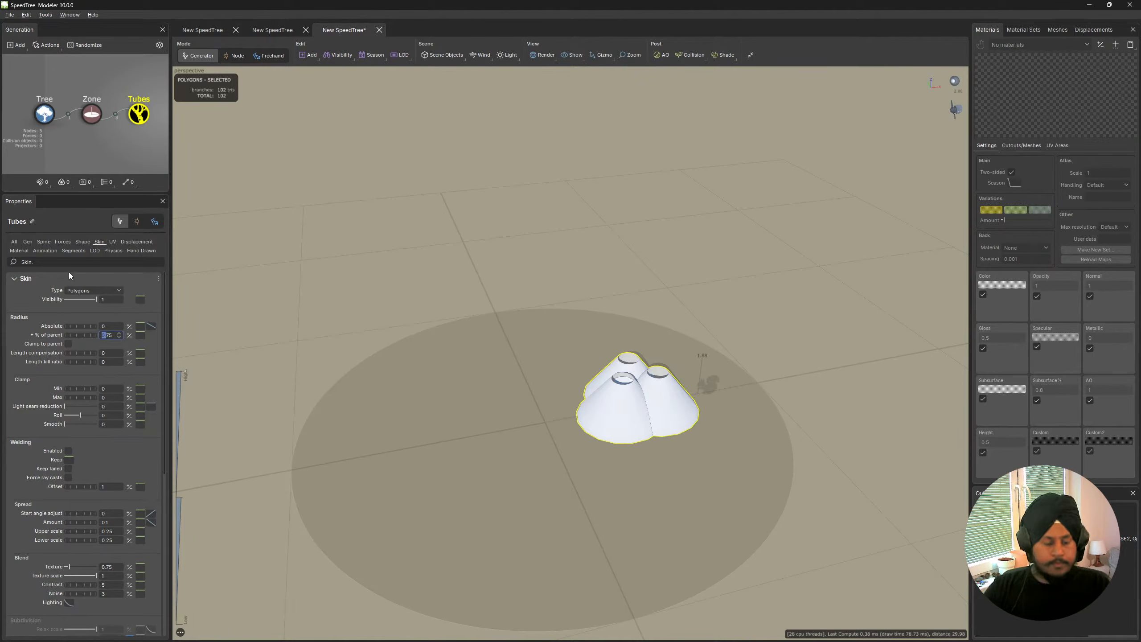
type("0")
key("Return")
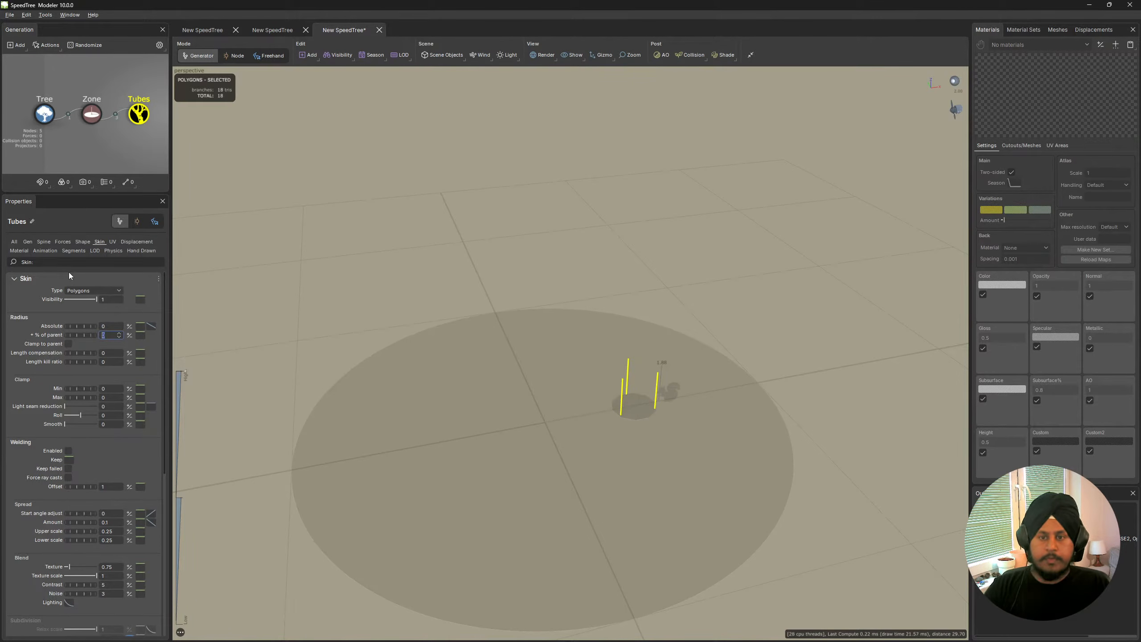
Set the Tubes' absolute skin radius to 0.1.
double_click(104, 325)
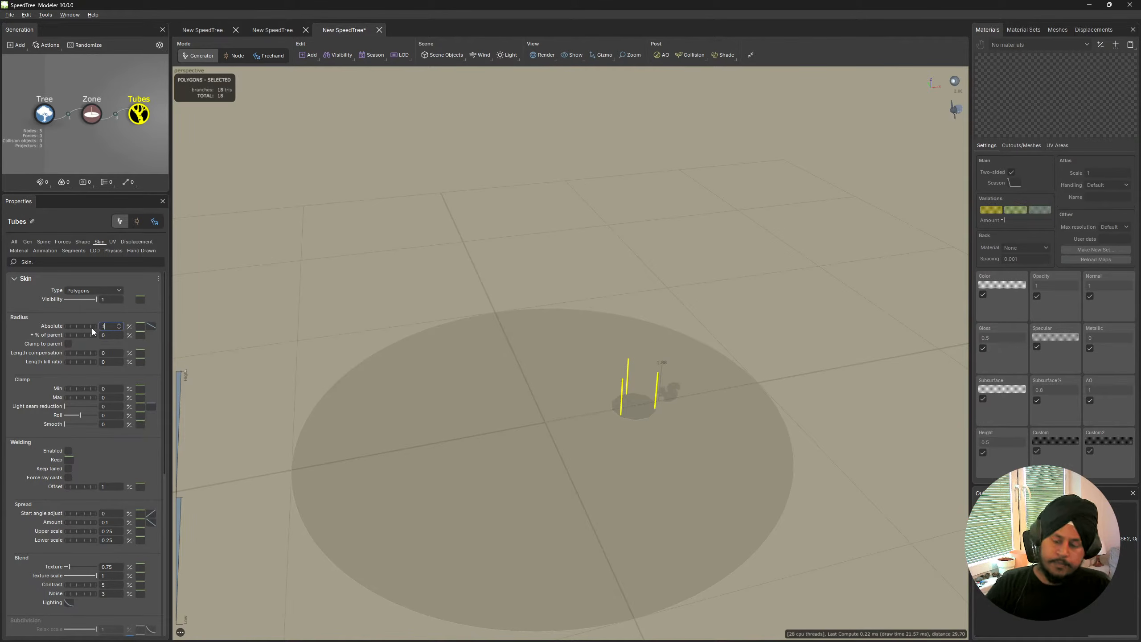
type(".1")
key("Return")
scroll(786, 450, "down", 4)
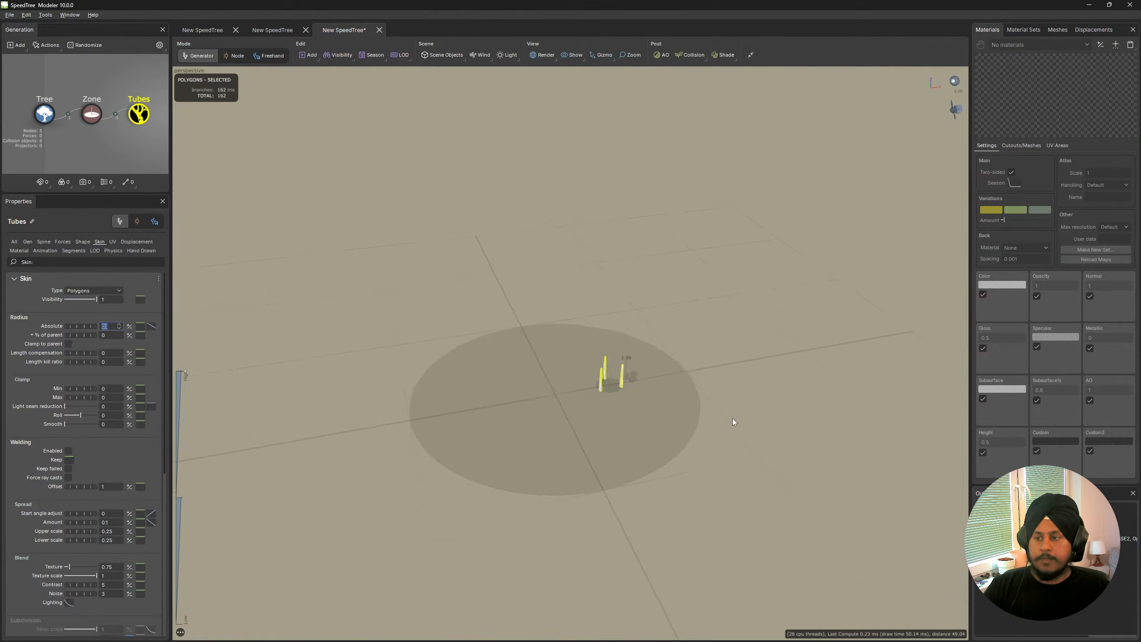
scroll(715, 432, "up", 8)
middle_click_drag(715, 438, 543, 370)
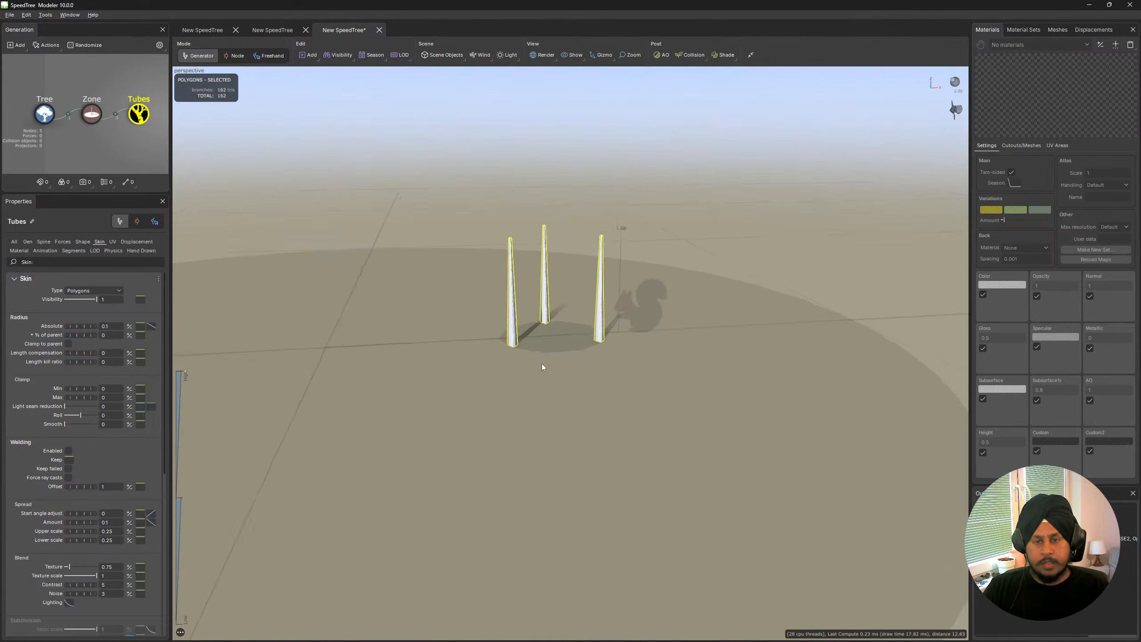
Tilt and bend the tubes by setting the spine's start angle to 0.41 and gravity to 0.11.
left_click(43, 242)
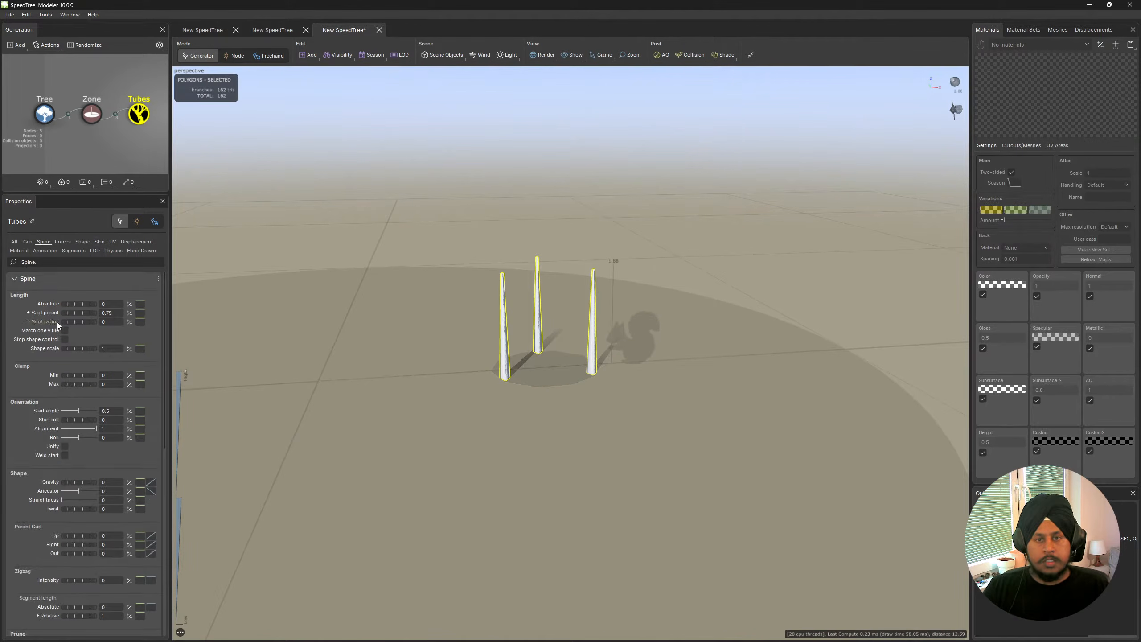
left_click_drag(79, 410, 78, 409)
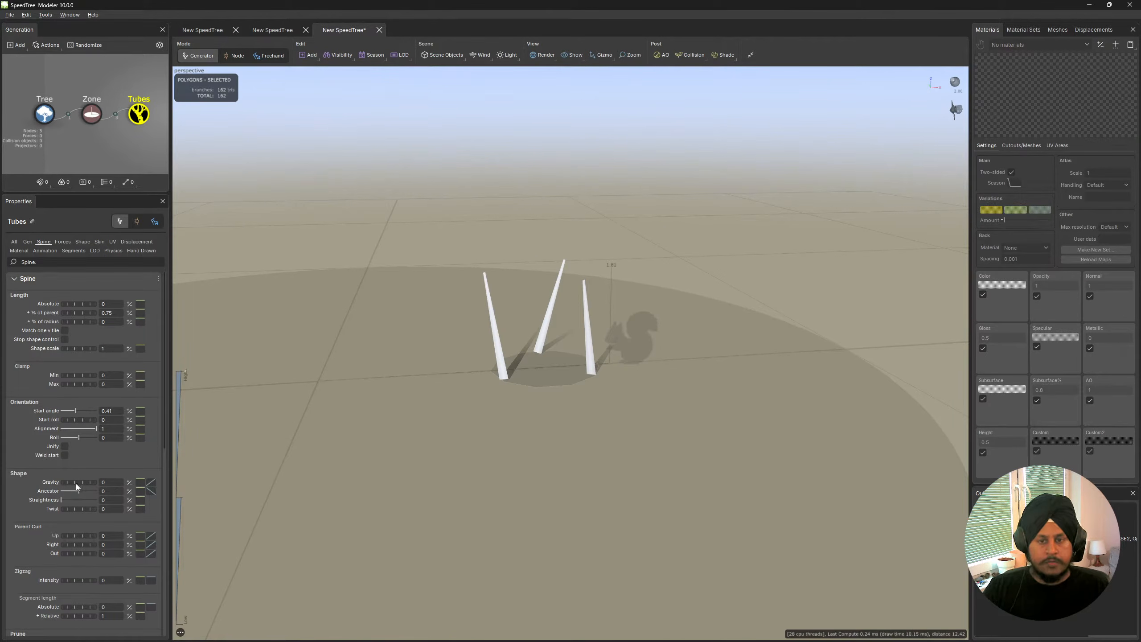
left_click_drag(76, 484, 82, 479)
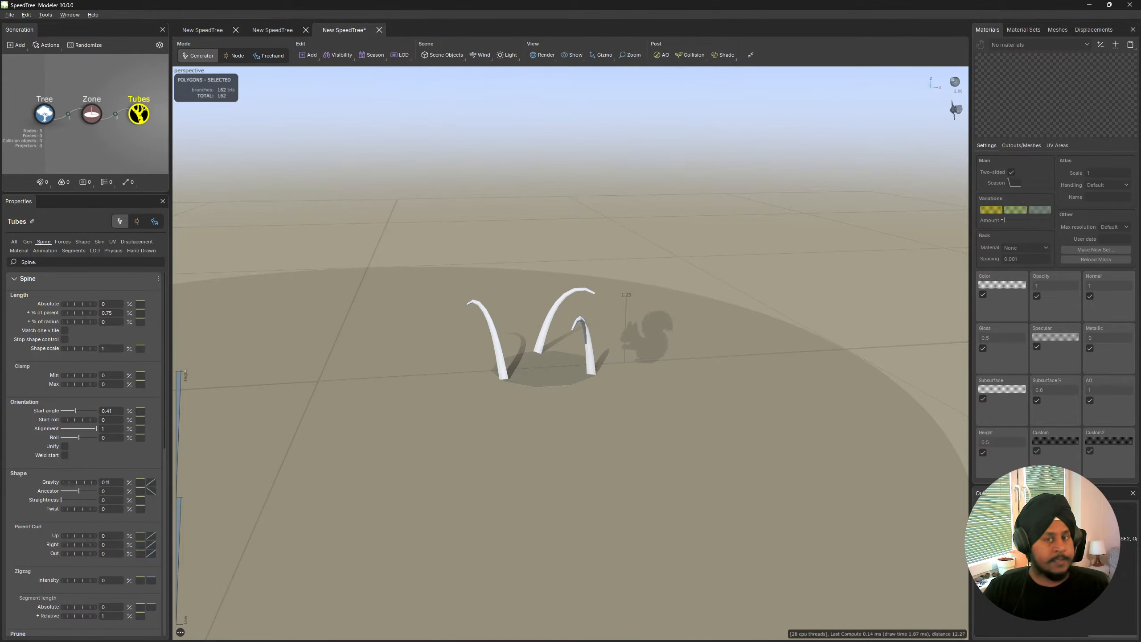
Gather the tubes near the zone's centre with boundaries from 0.01 to 0.16, and set the frequency to 5.69 and count to 11.
left_click(28, 242)
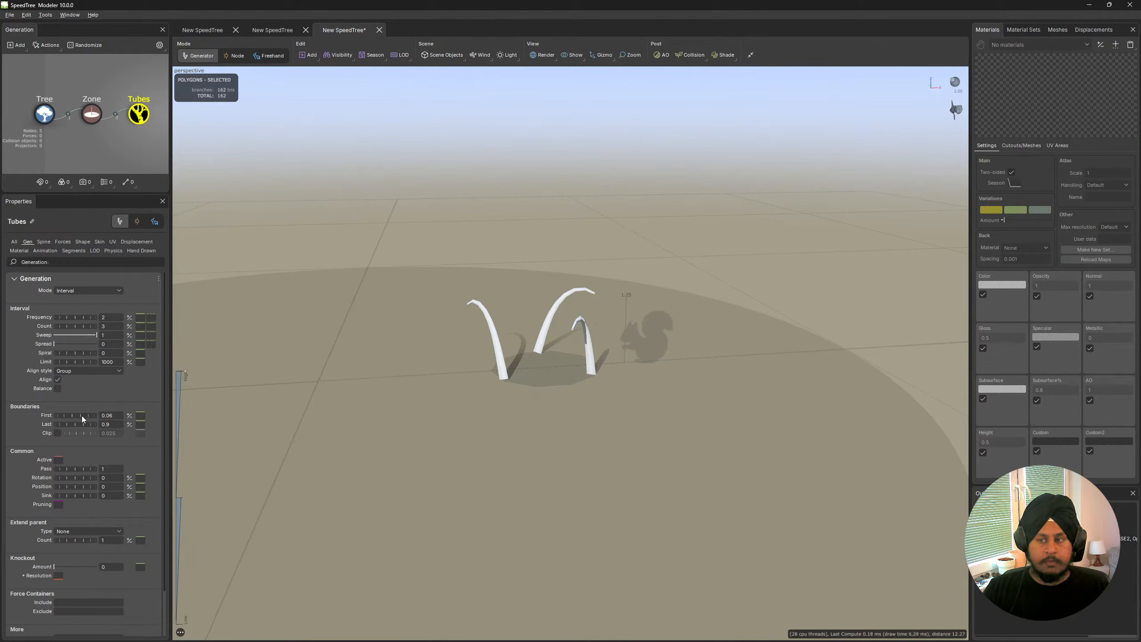
left_click_drag(90, 417, 37, 423)
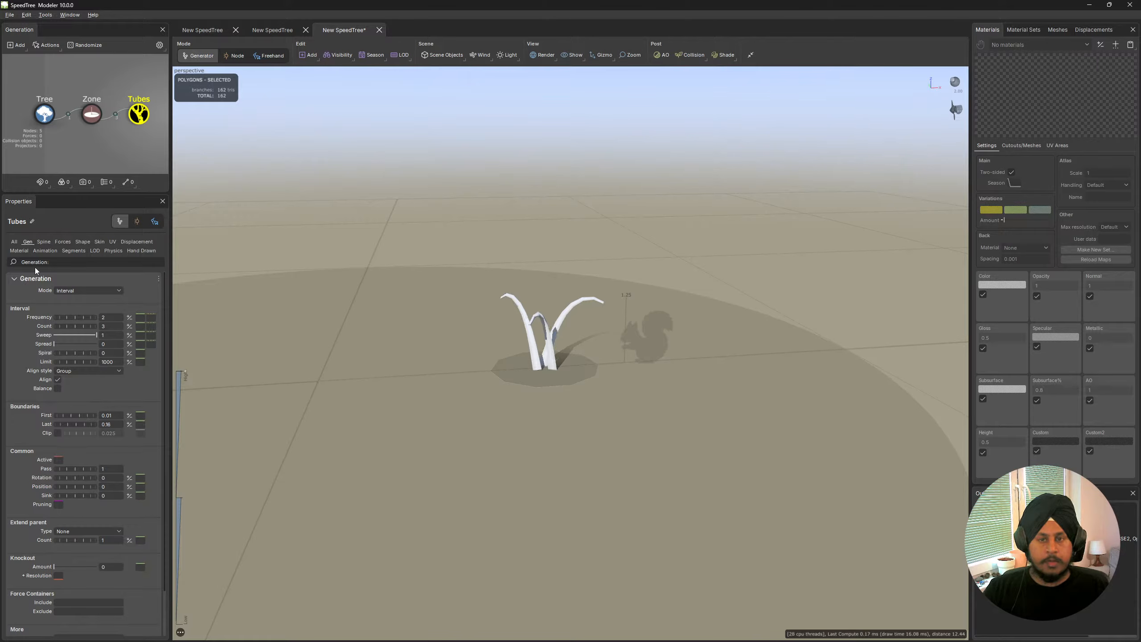
left_click_drag(71, 318, 139, 311)
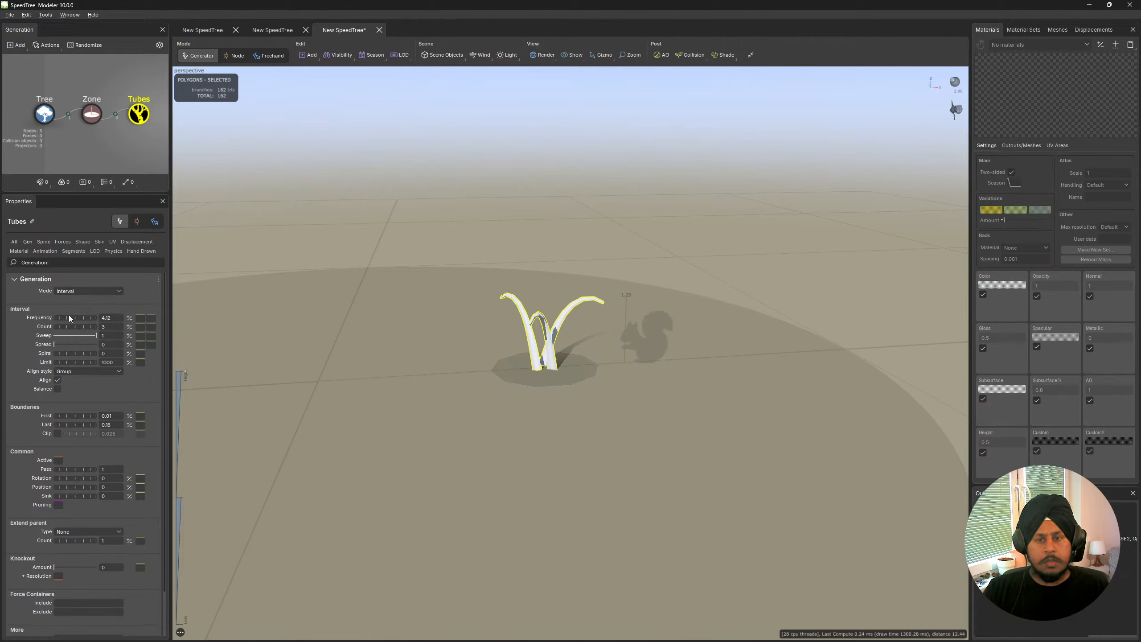
left_click_drag(69, 319, 181, 324)
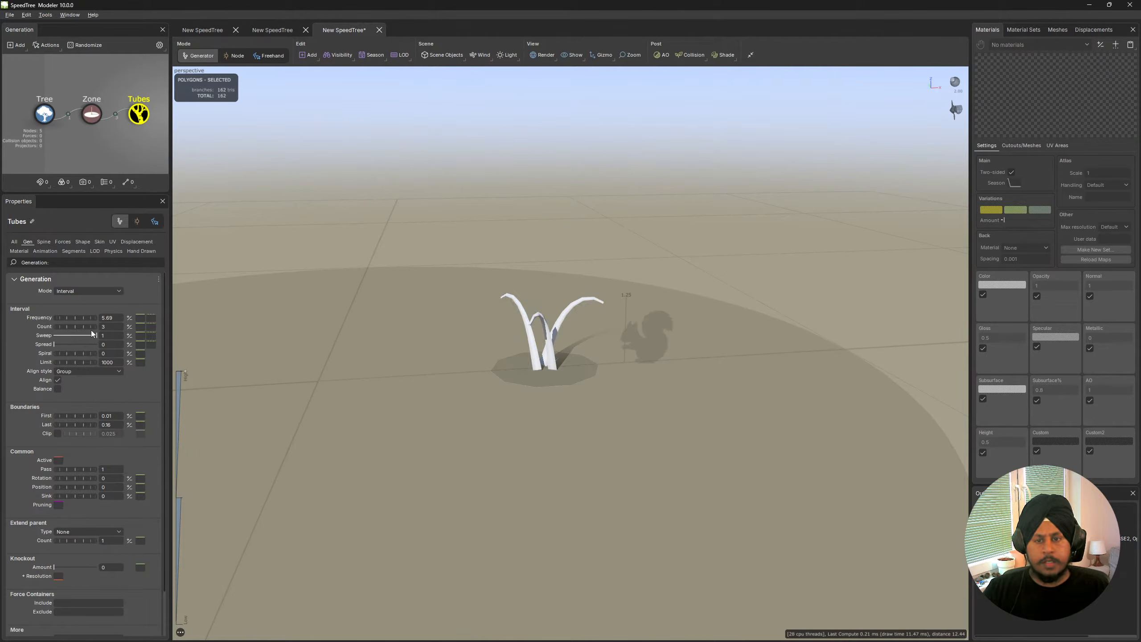
left_click_drag(72, 326, 151, 332)
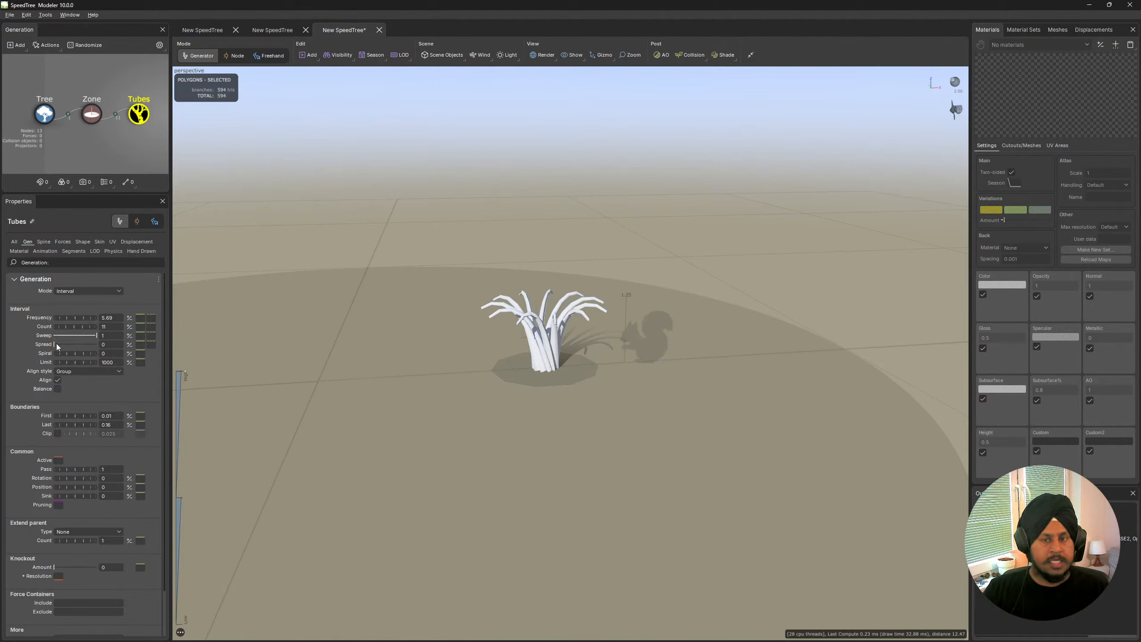
Set the Tubes' interval spread to 0.424 and spiral to 0.06, inspecting the clump from above.
mouse_move(55, 344)
left_mouse_down()
mouse_move(82, 344)
mouse_move(72, 344)
left_mouse_up()
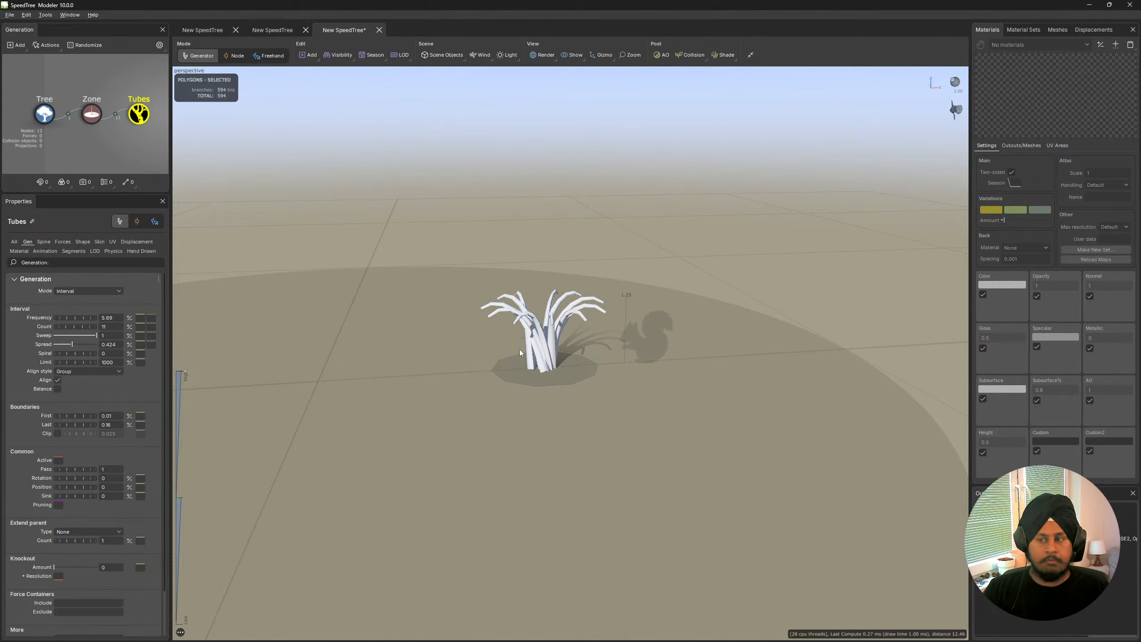
mouse_move(565, 327)
middle_mouse_down()
mouse_move(566, 375)
mouse_move(566, 340)
middle_mouse_up()
left_click_drag(566, 339, 550, 410)
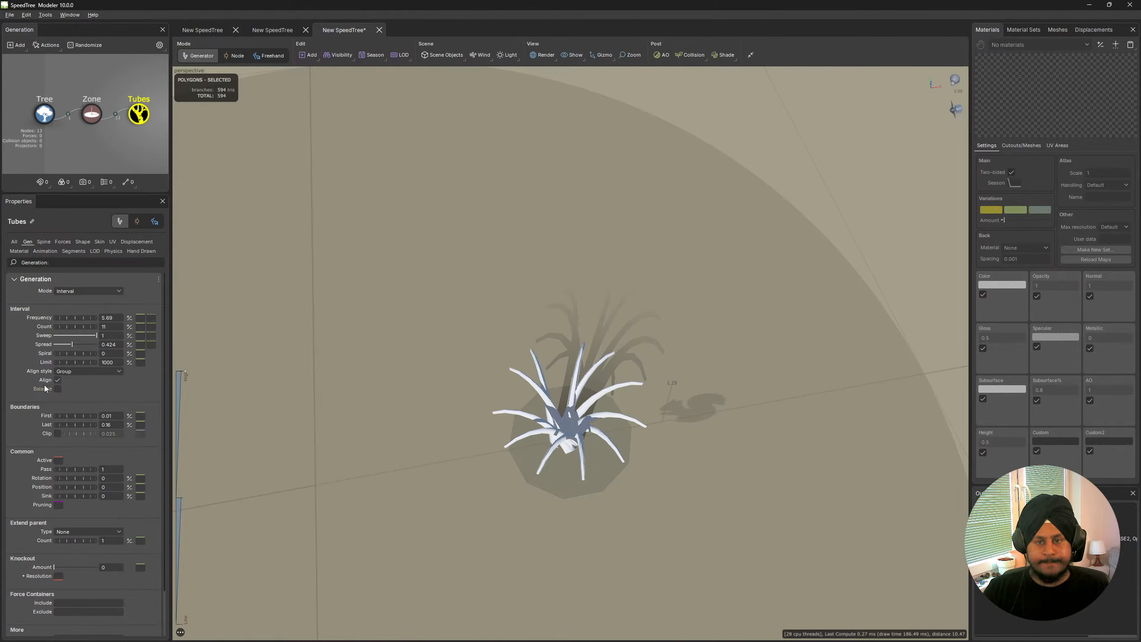
mouse_move(69, 355)
left_mouse_down()
mouse_move(84, 353)
mouse_move(74, 352)
left_mouse_up()
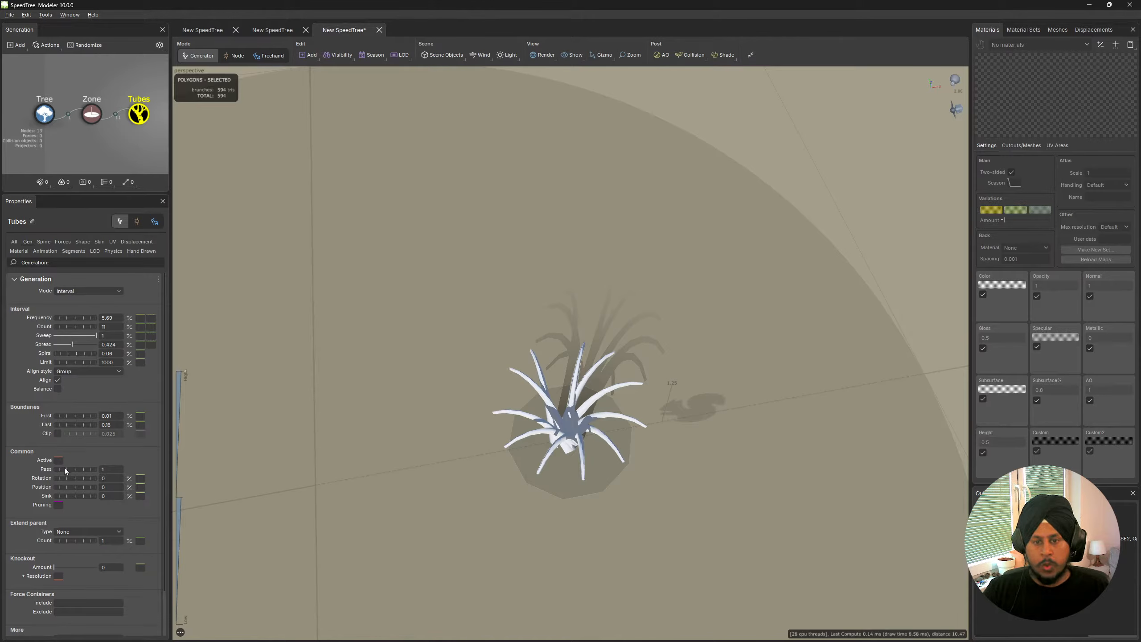
Examine the Tubes' spine and generation properties for a setting that varies the blades' arrangement, testing the sweep.
left_click(43, 242)
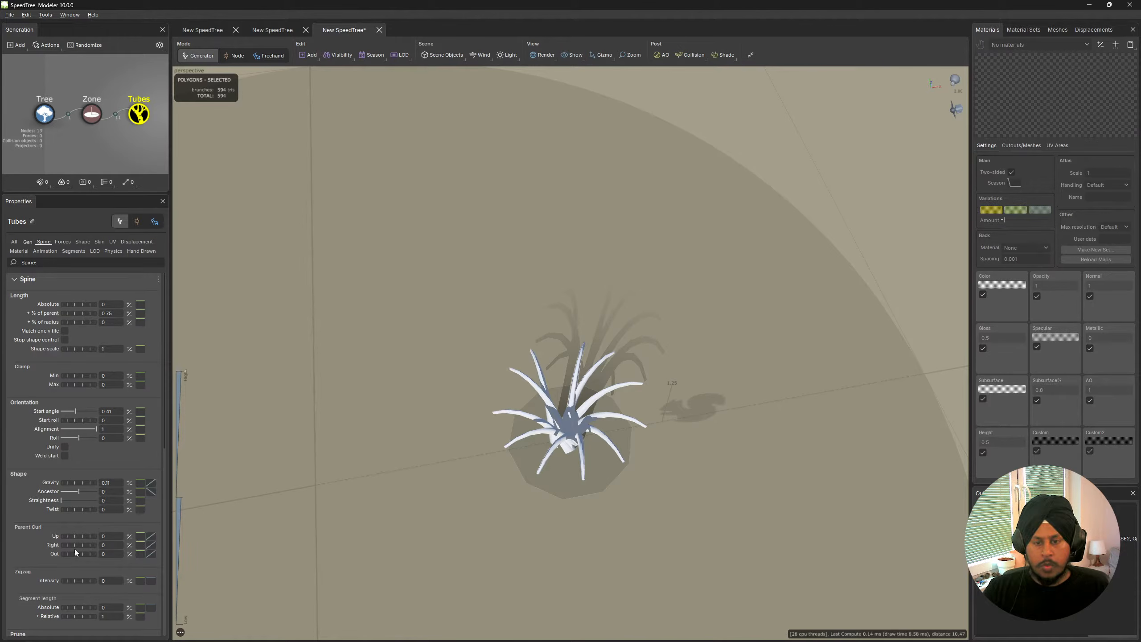
scroll(72, 499, "down", 7)
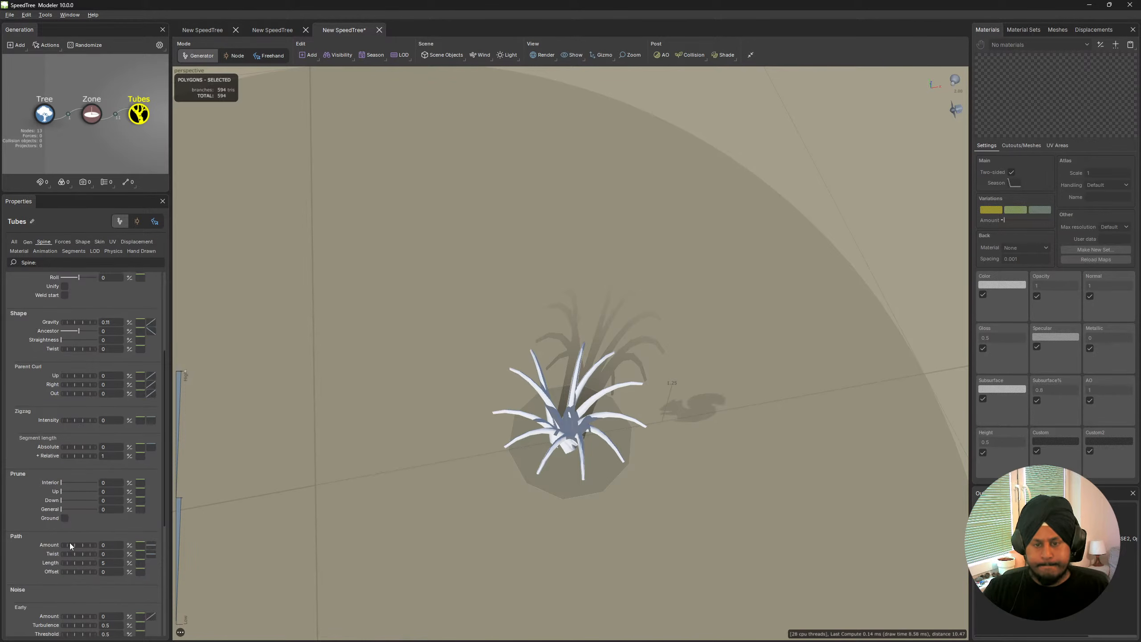
scroll(72, 551, "up", 7)
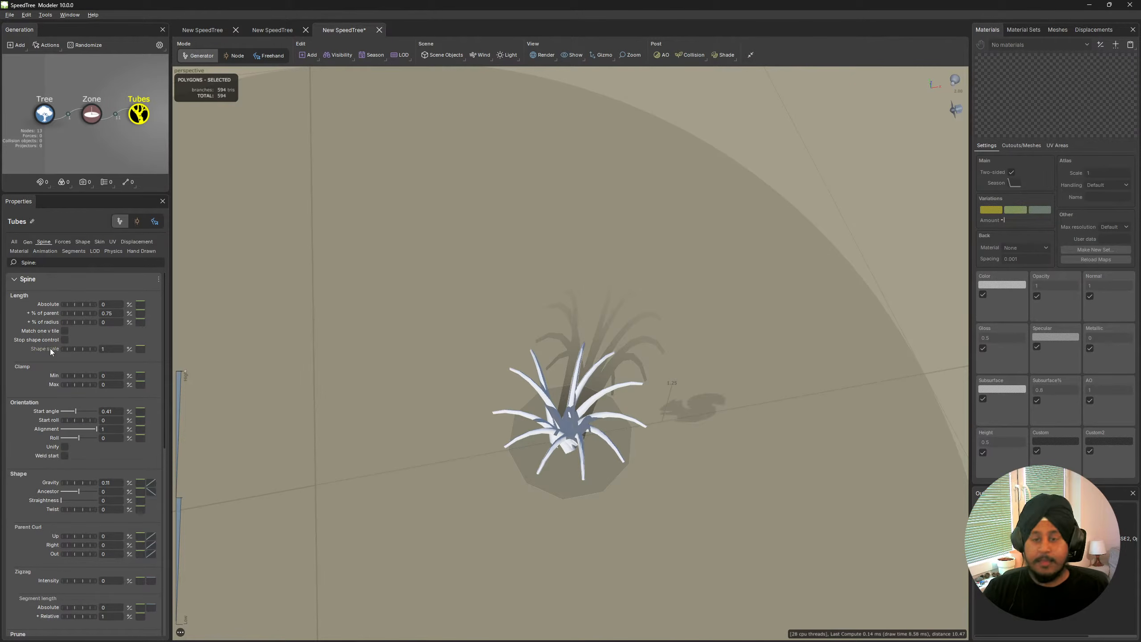
left_click(27, 242)
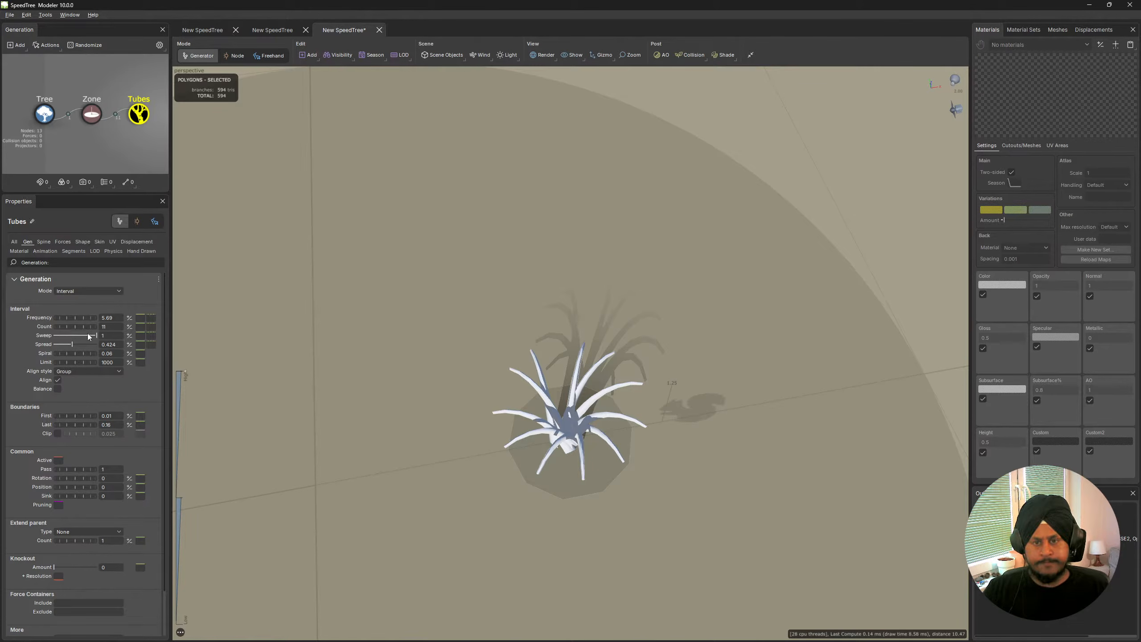
mouse_move(88, 333)
left_mouse_down()
mouse_move(77, 336)
mouse_move(98, 336)
left_mouse_up()
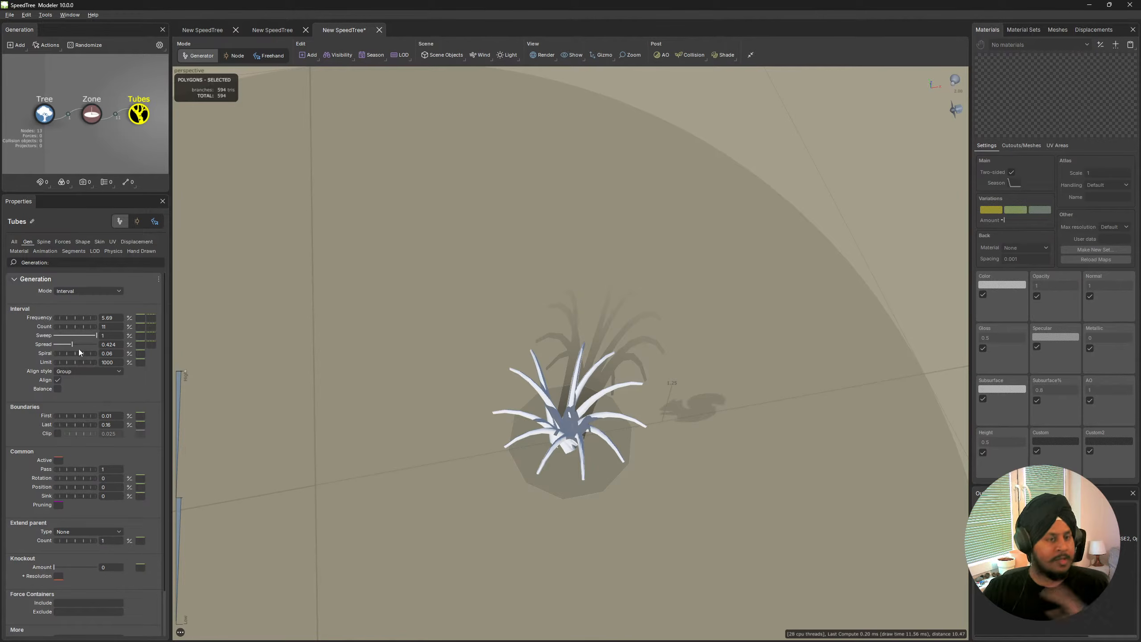
scroll(62, 404, "down", 1)
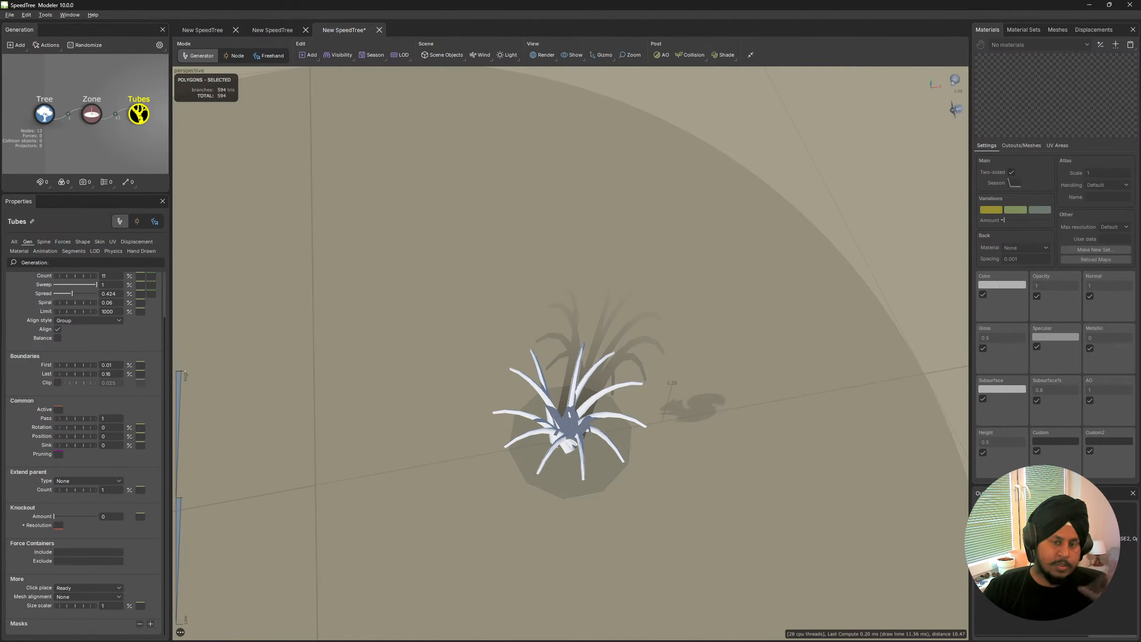
left_click(44, 242)
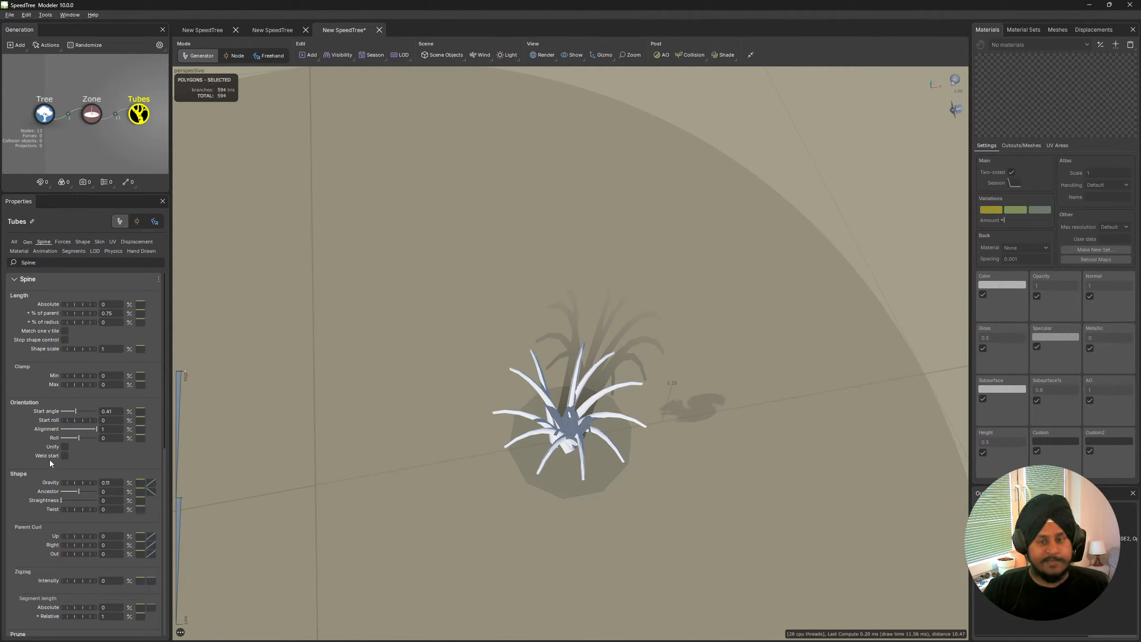
scroll(30, 561, "down", 2)
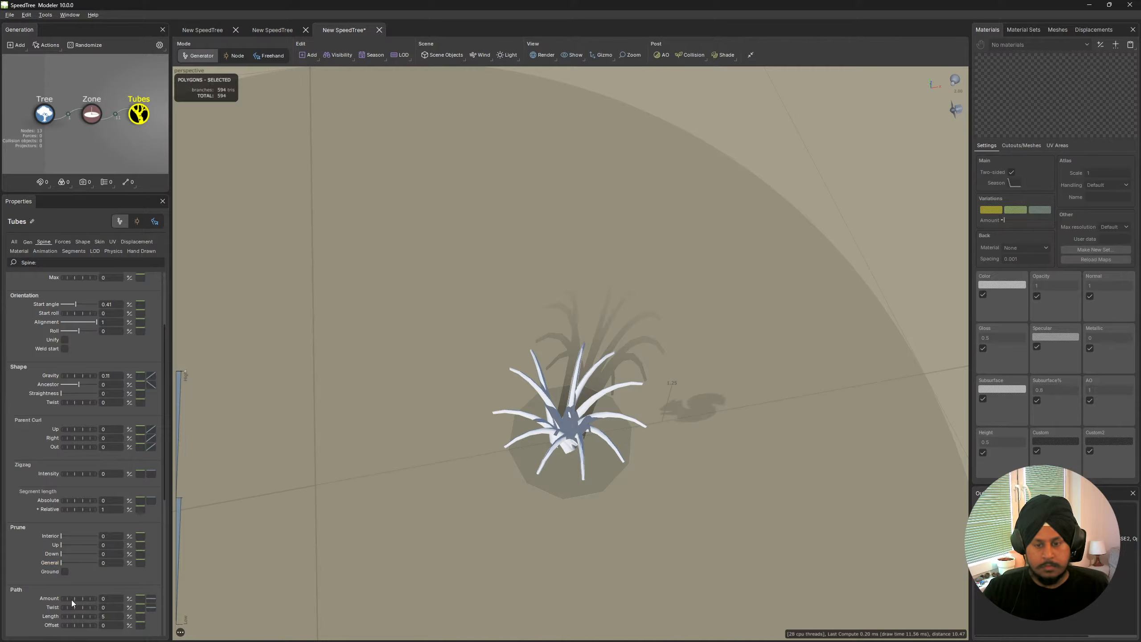
scroll(36, 557, "down", 1)
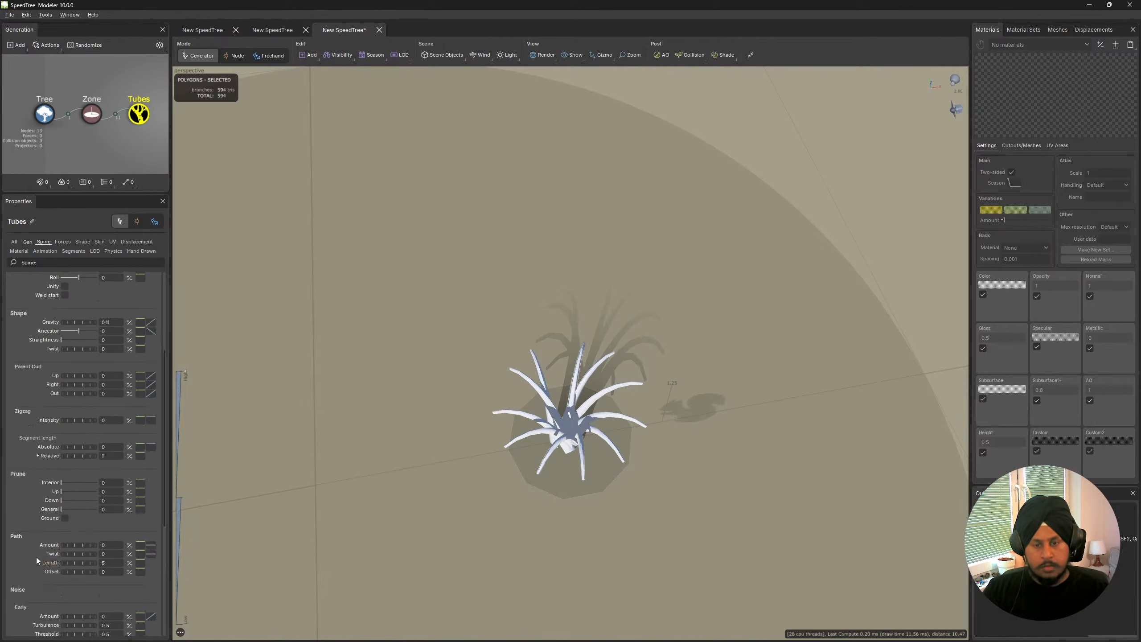
scroll(36, 556, "up", 3)
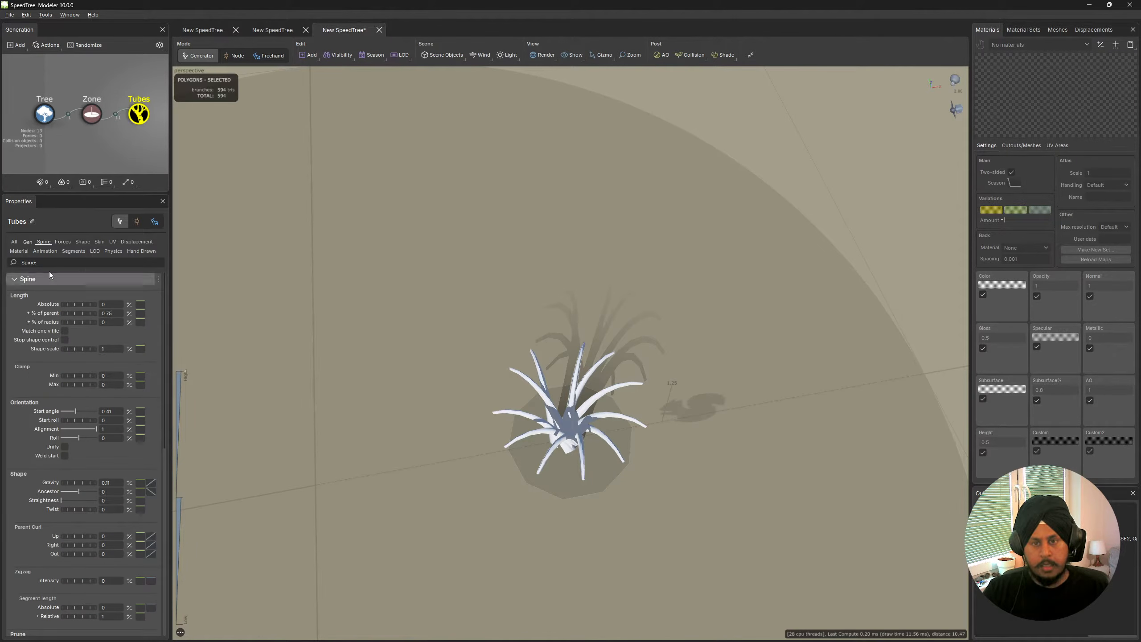
Set the Tubes' generation rotation to 0.2 and the spine twist to -0.31.
left_click(28, 242)
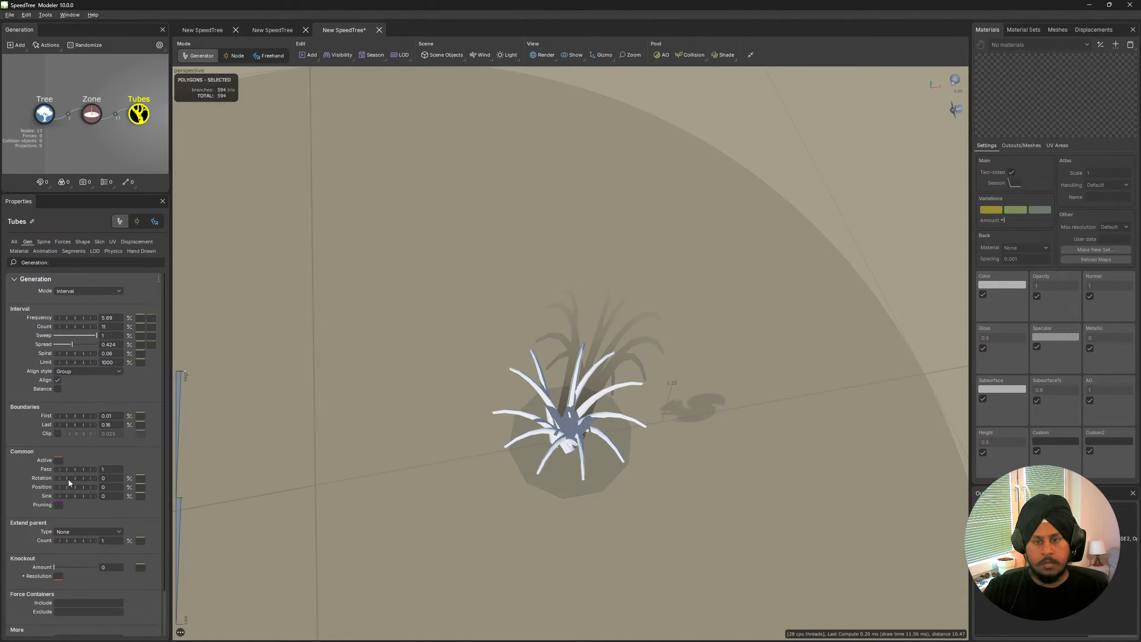
mouse_move(68, 480)
left_mouse_down()
mouse_move(88, 478)
mouse_move(73, 471)
left_mouse_up()
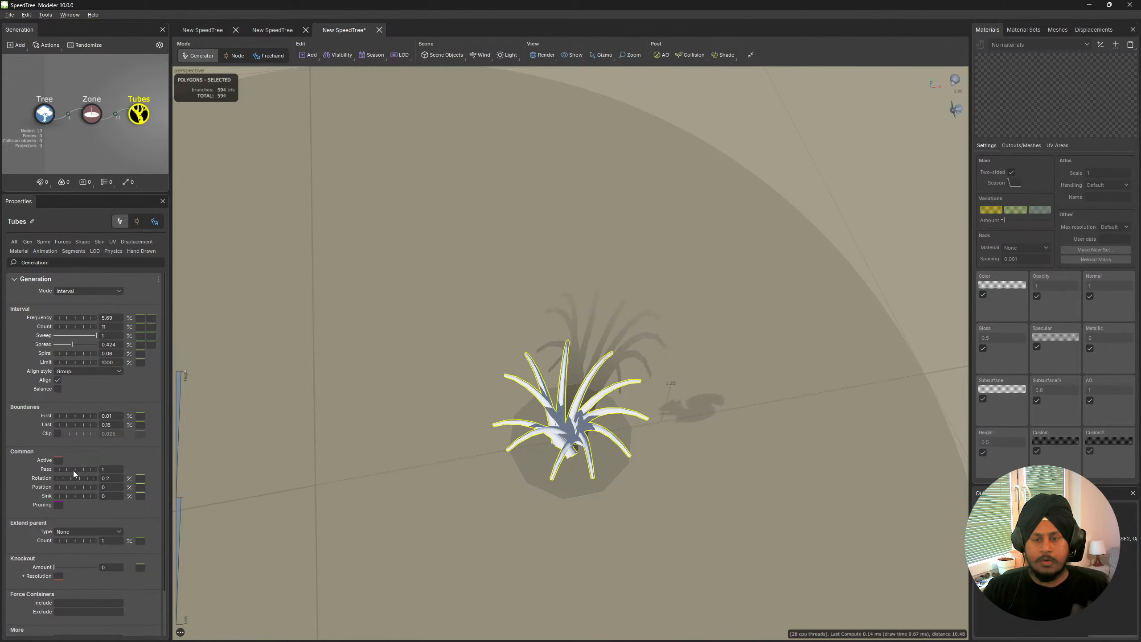
left_click(44, 242)
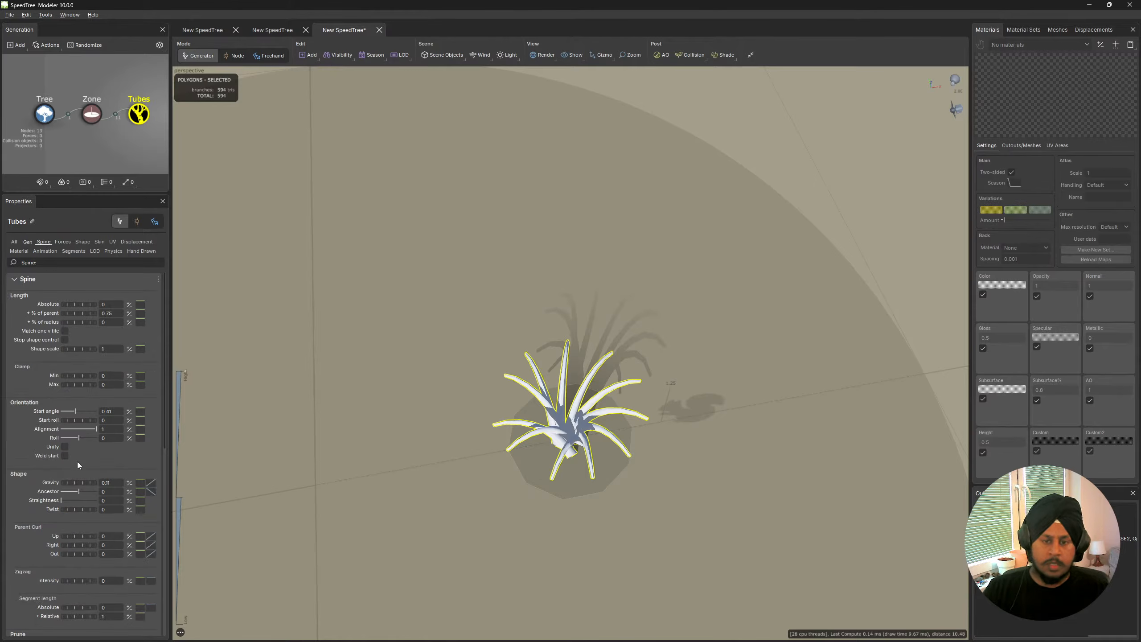
mouse_move(74, 510)
left_mouse_down()
mouse_move(84, 511)
mouse_move(62, 510)
left_mouse_up()
Look for a roll control among the Tubes' properties and set the spine's start roll to 0.98.
scroll(61, 510, "down", 2)
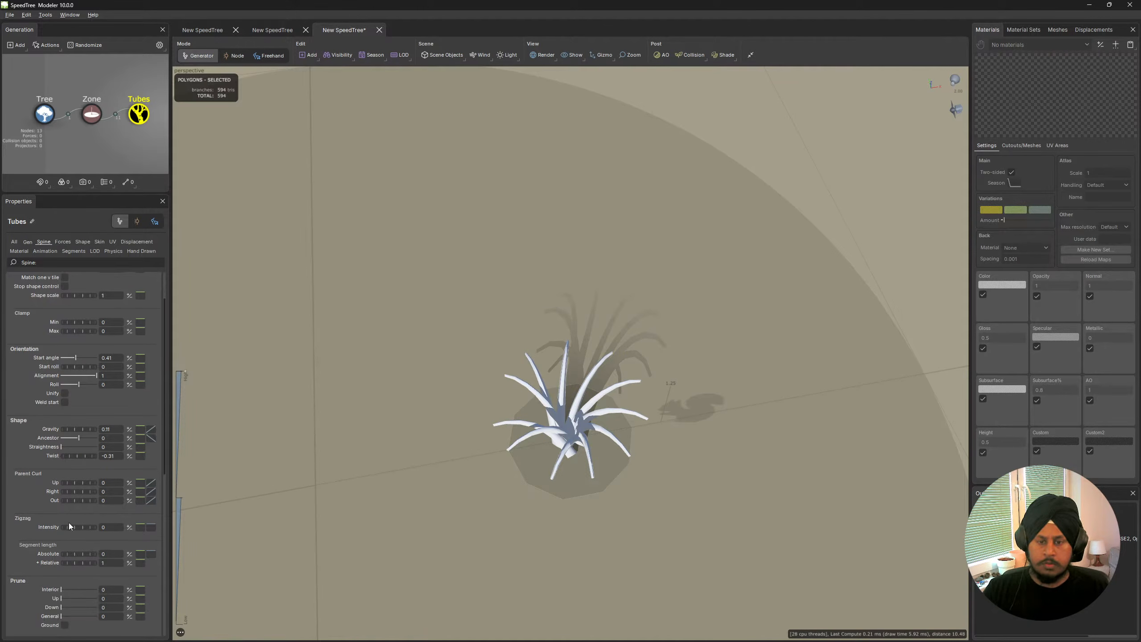
scroll(70, 525, "down", 2)
scroll(72, 522, "down", 4)
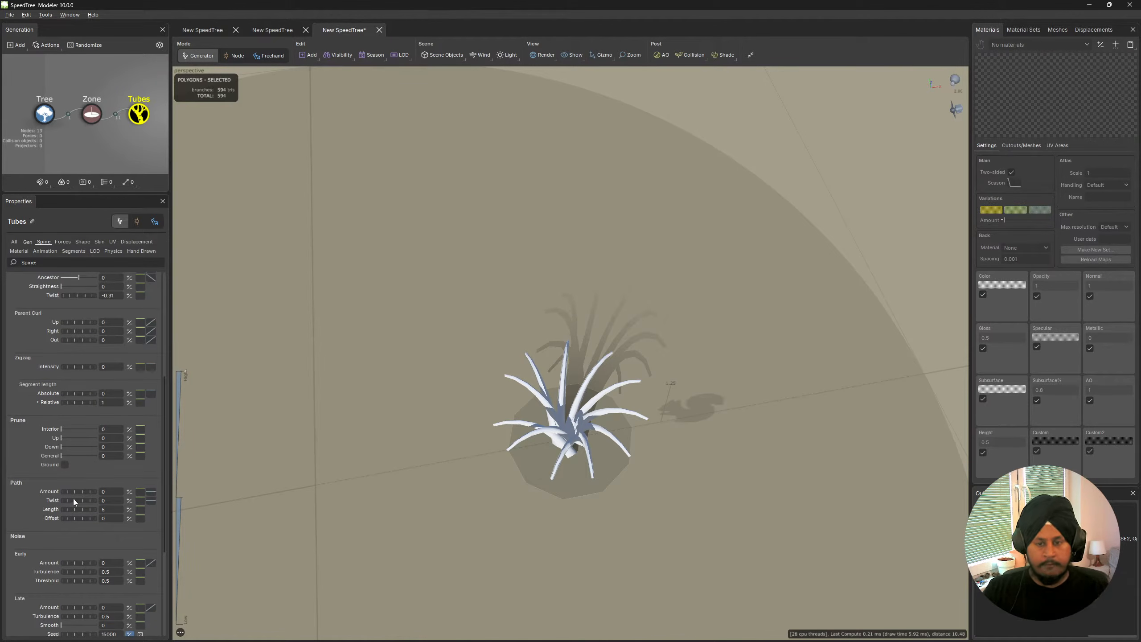
scroll(66, 538, "down", 6)
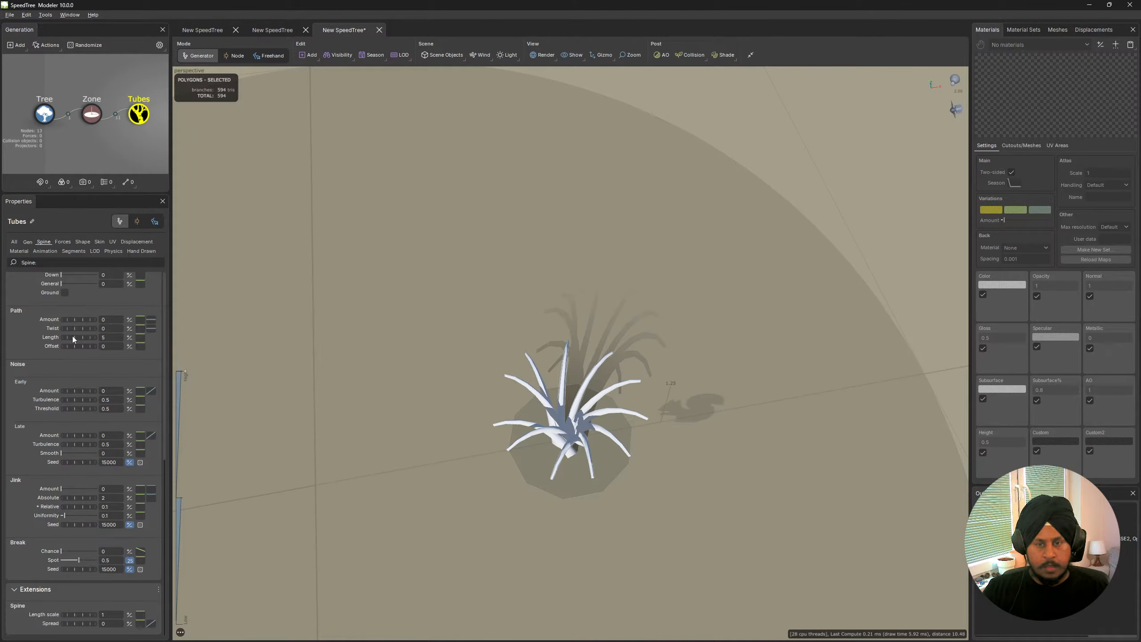
left_click(94, 265)
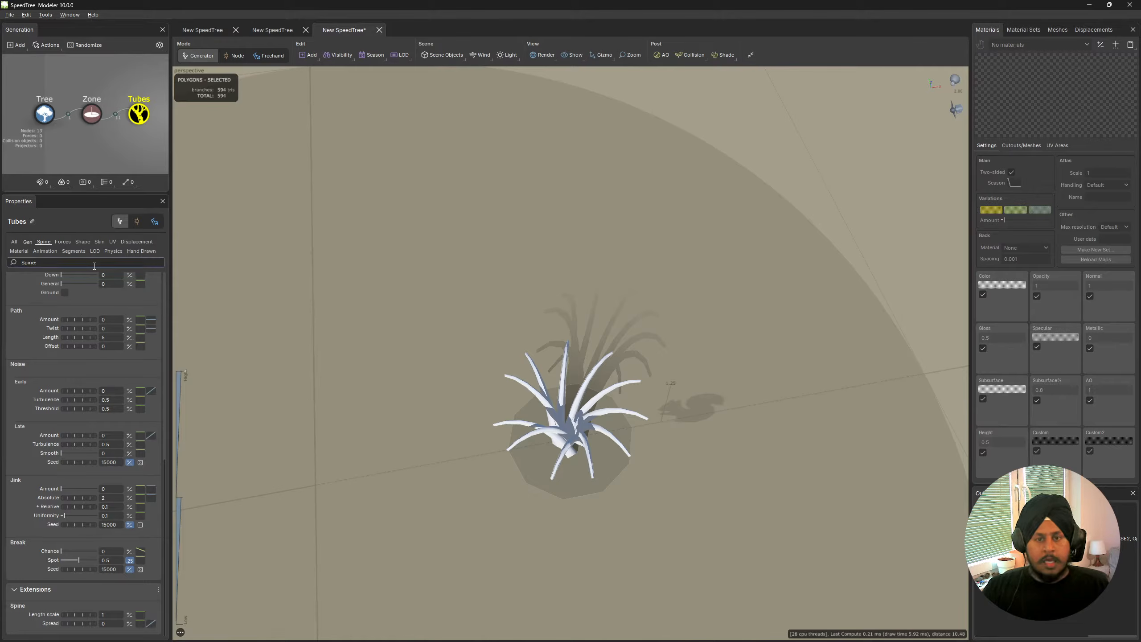
type("roll")
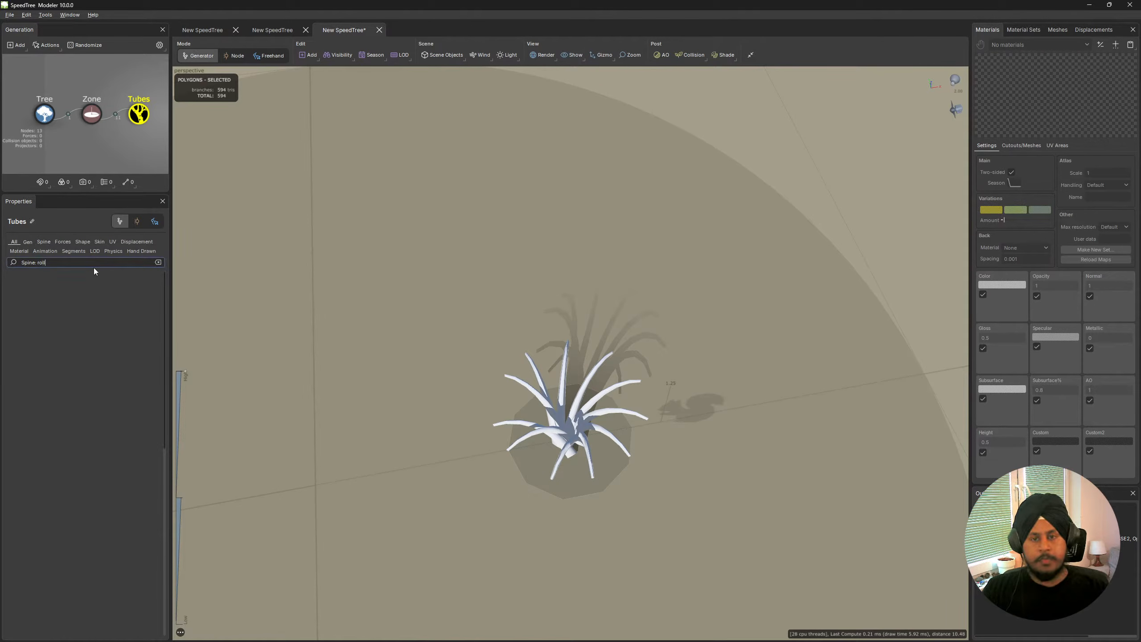
key("BackSpace")
key("BackSpace")
key("BackSpace")
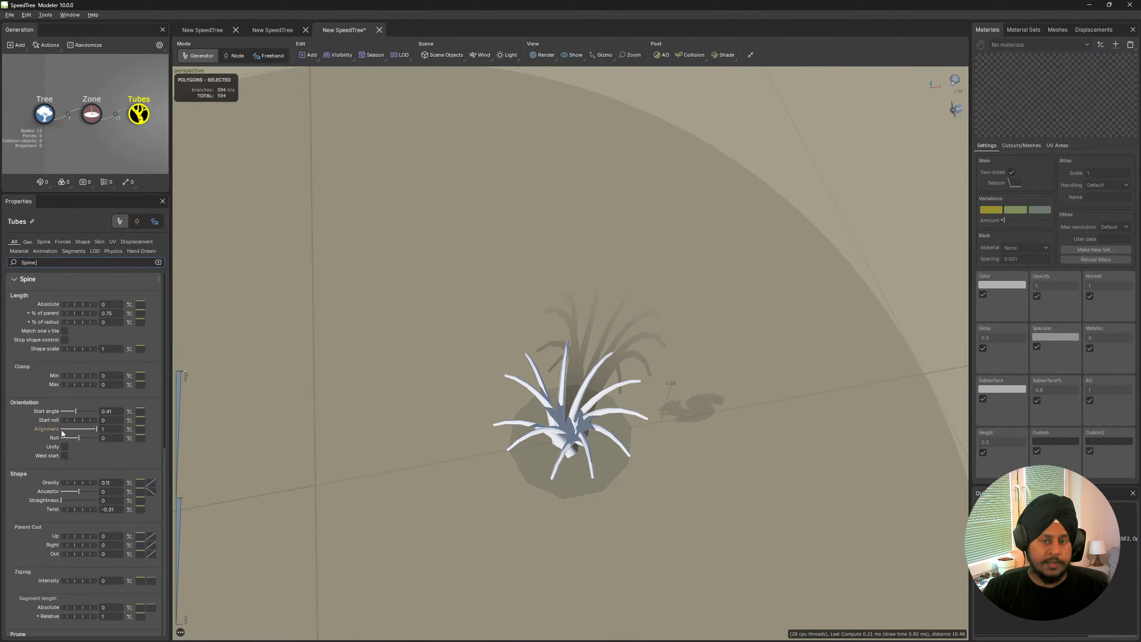
left_click(82, 419)
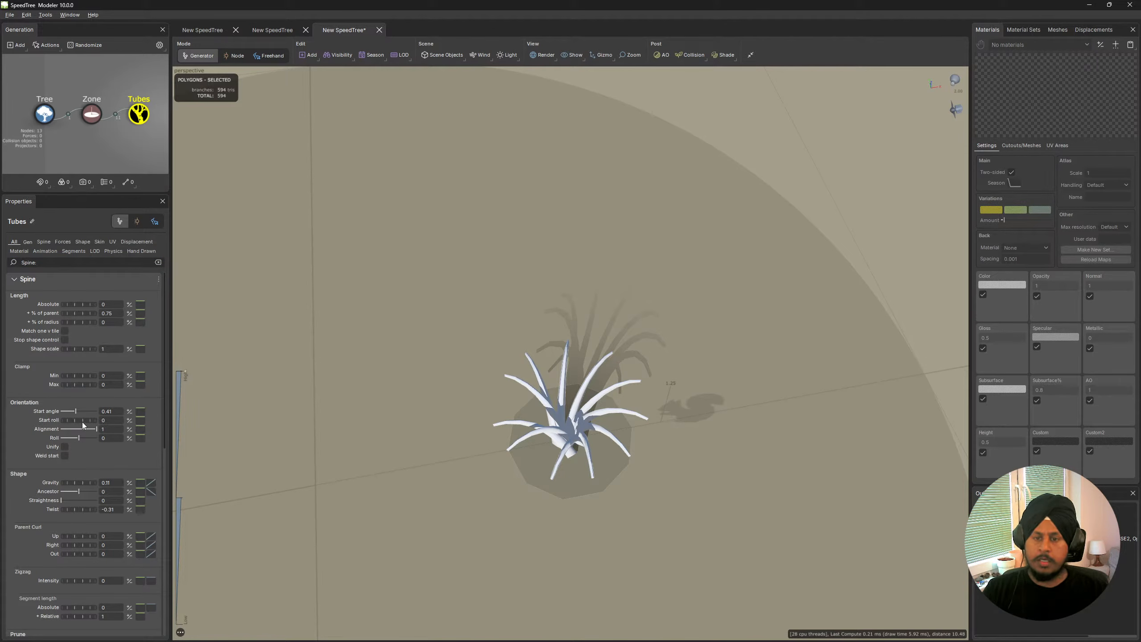
left_click_drag(82, 422, 125, 427)
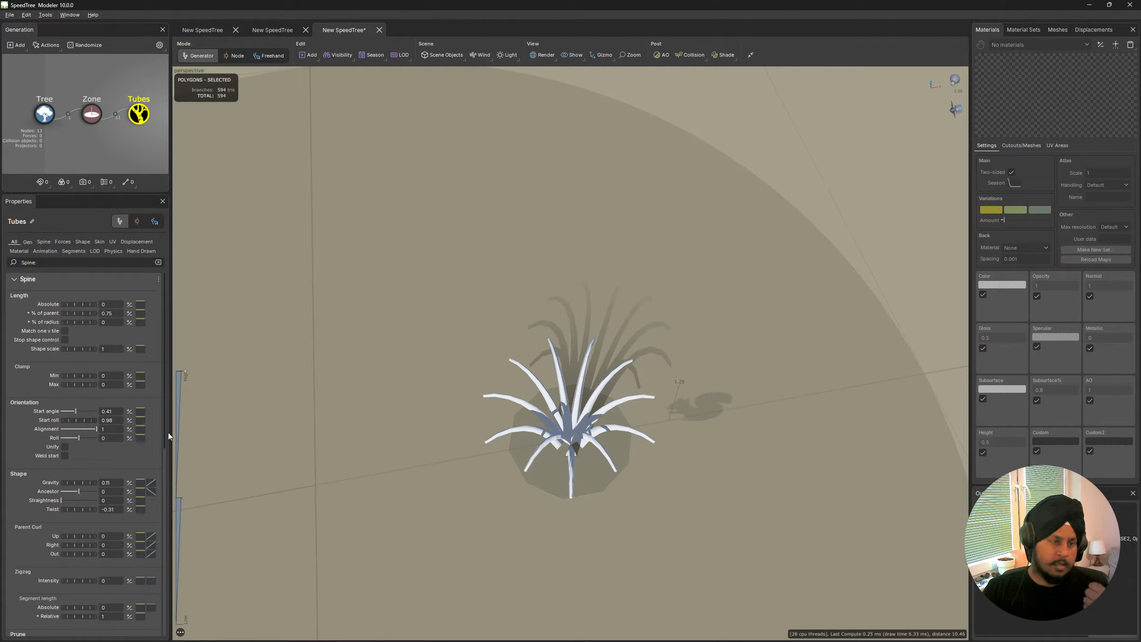
left_click_drag(649, 531, 651, 526)
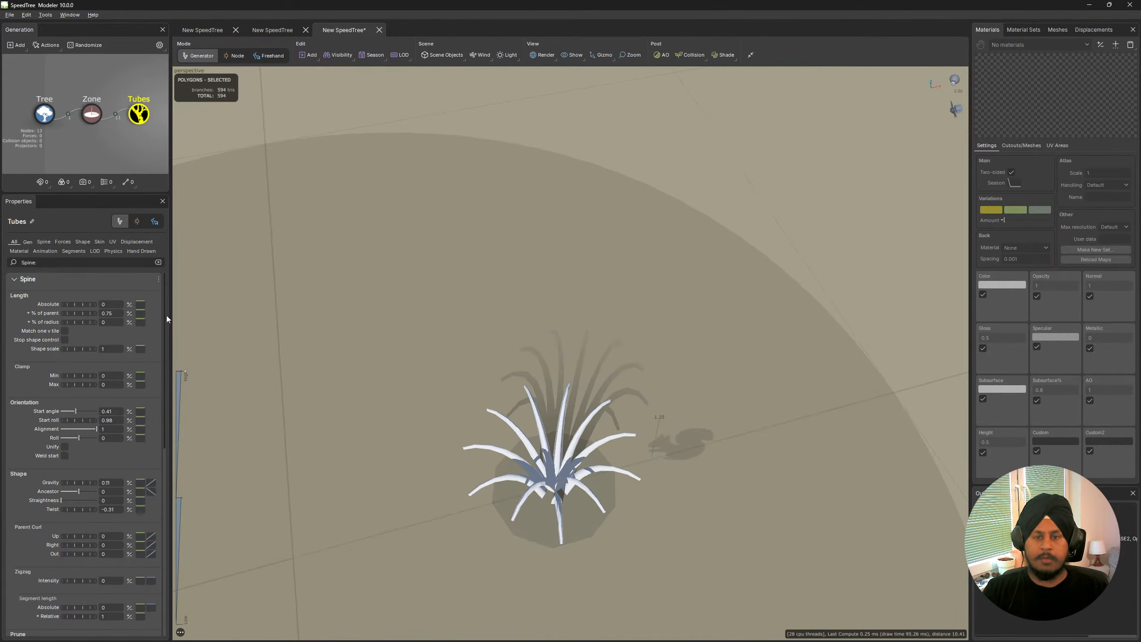
left_click(94, 265)
type("roll")
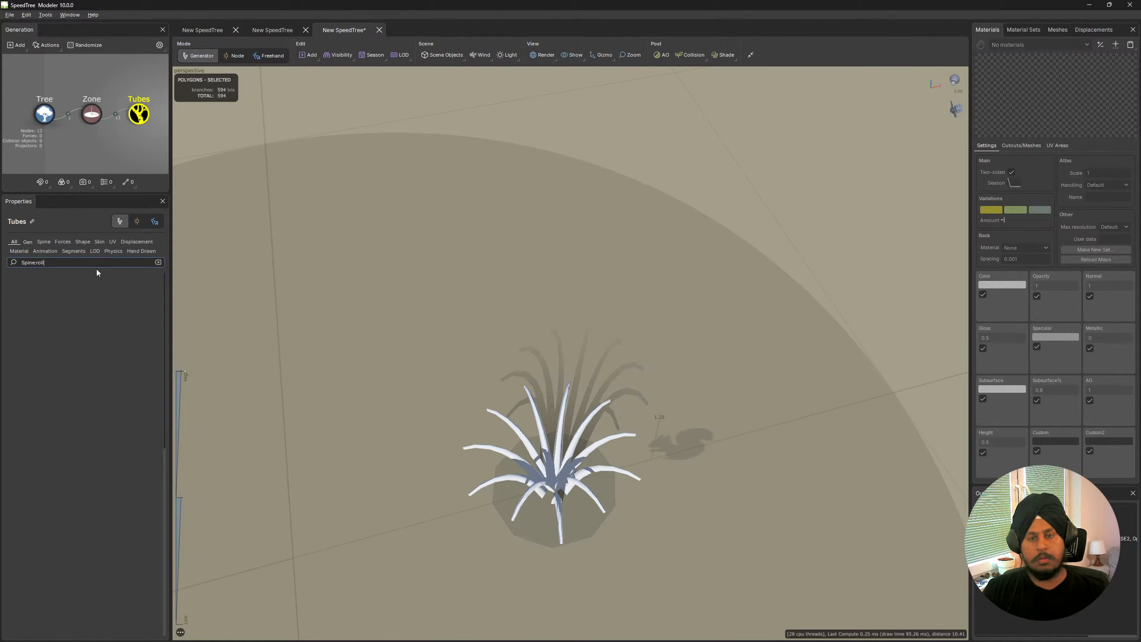
key("BackSpace")
key("BackSpace")
key("BackSpace")
key("BackSpace")
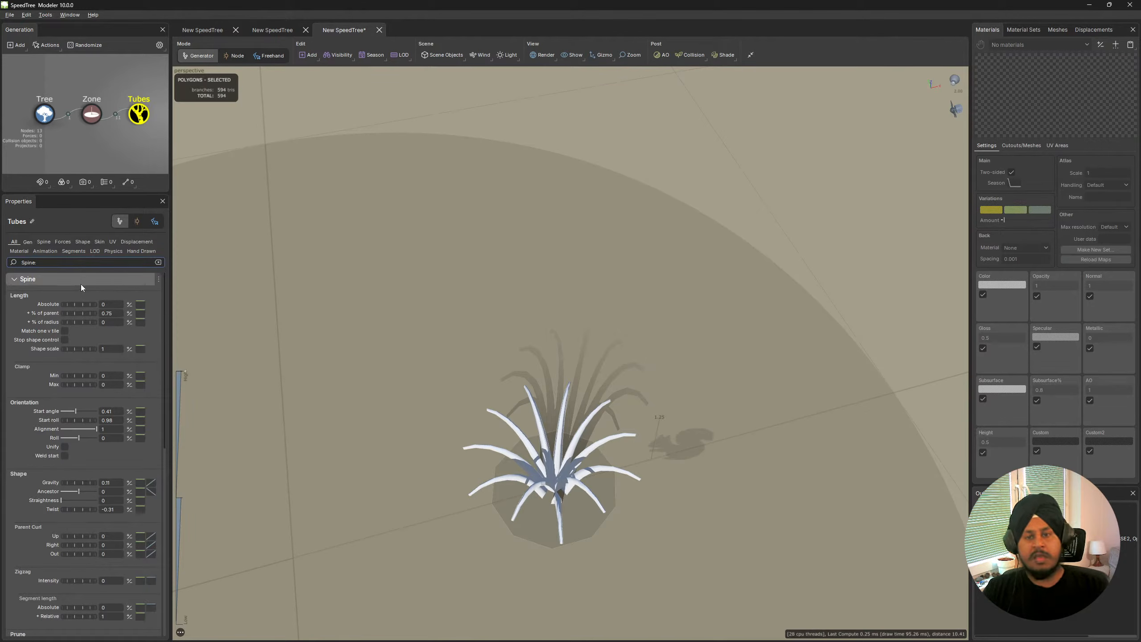
Set the Tubes' last generation boundary to 0.57 and return to the spine properties.
middle_click_drag(490, 443, 585, 281)
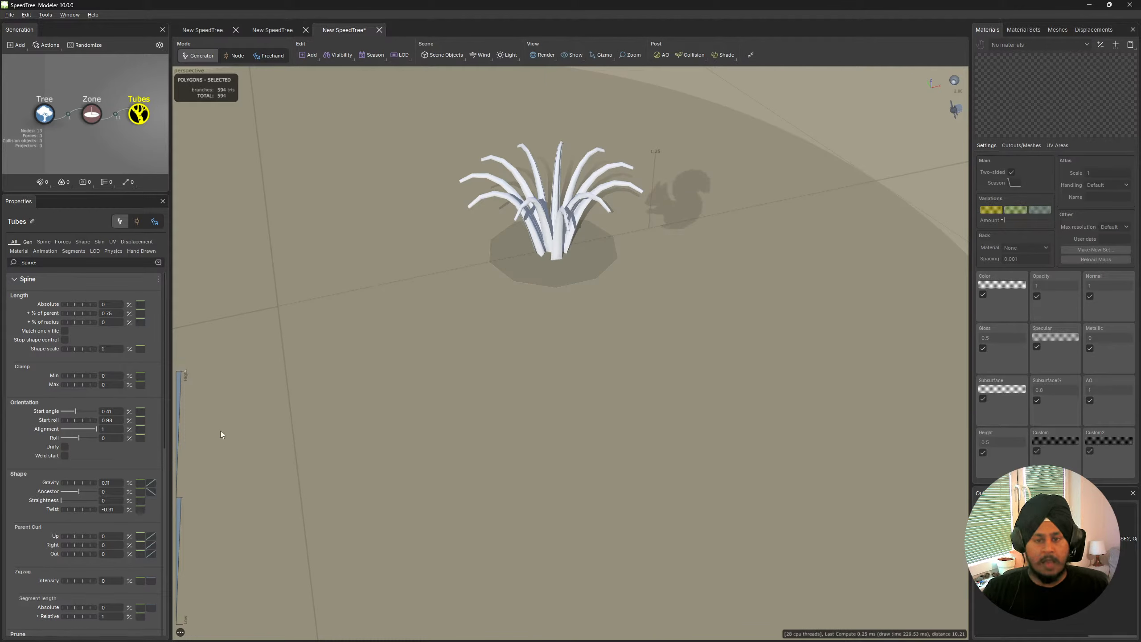
left_click(30, 242)
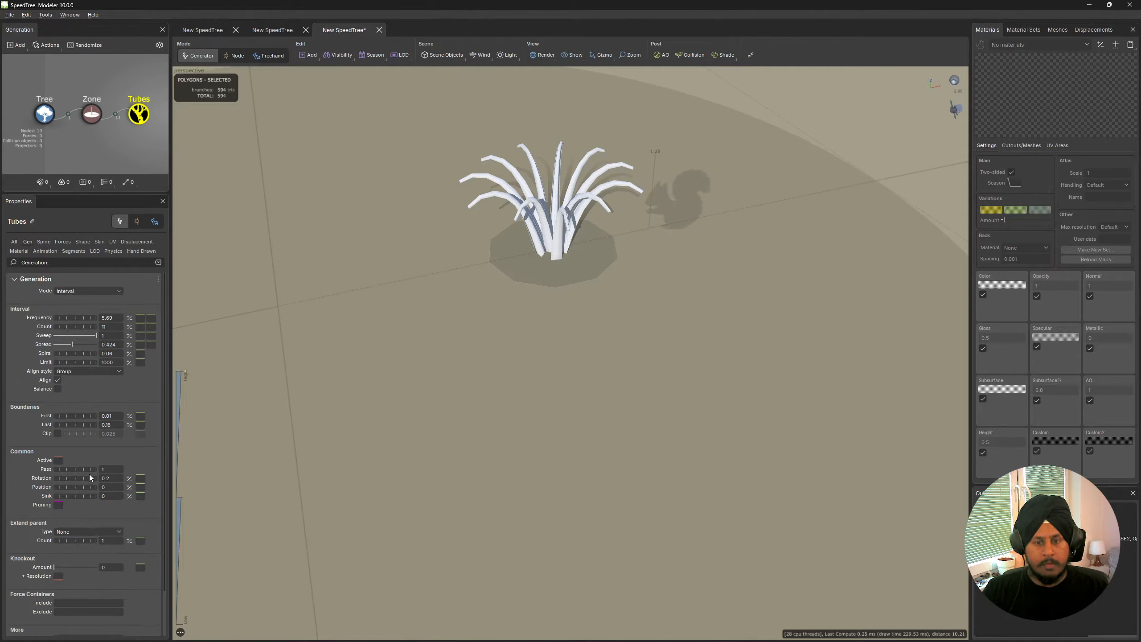
left_click_drag(74, 423, 94, 425)
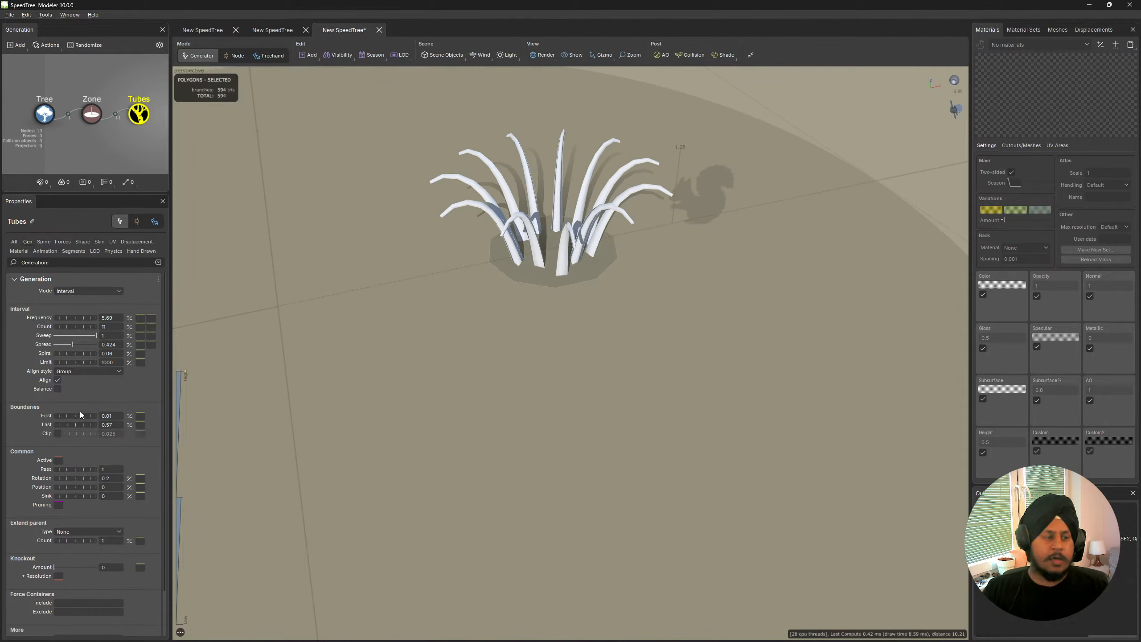
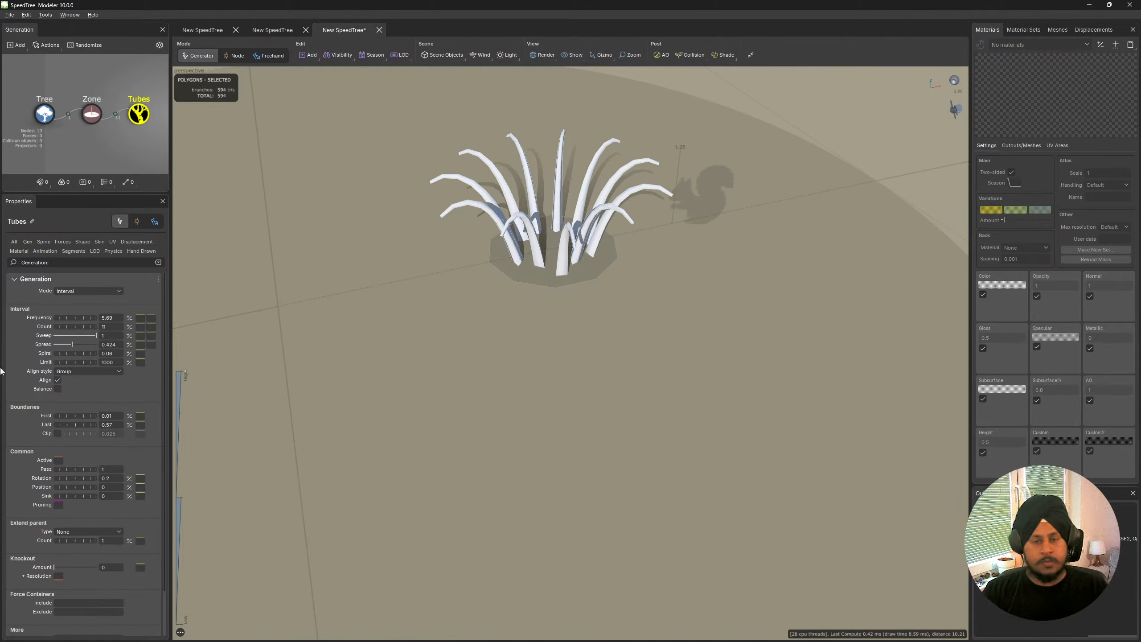
left_click(42, 242)
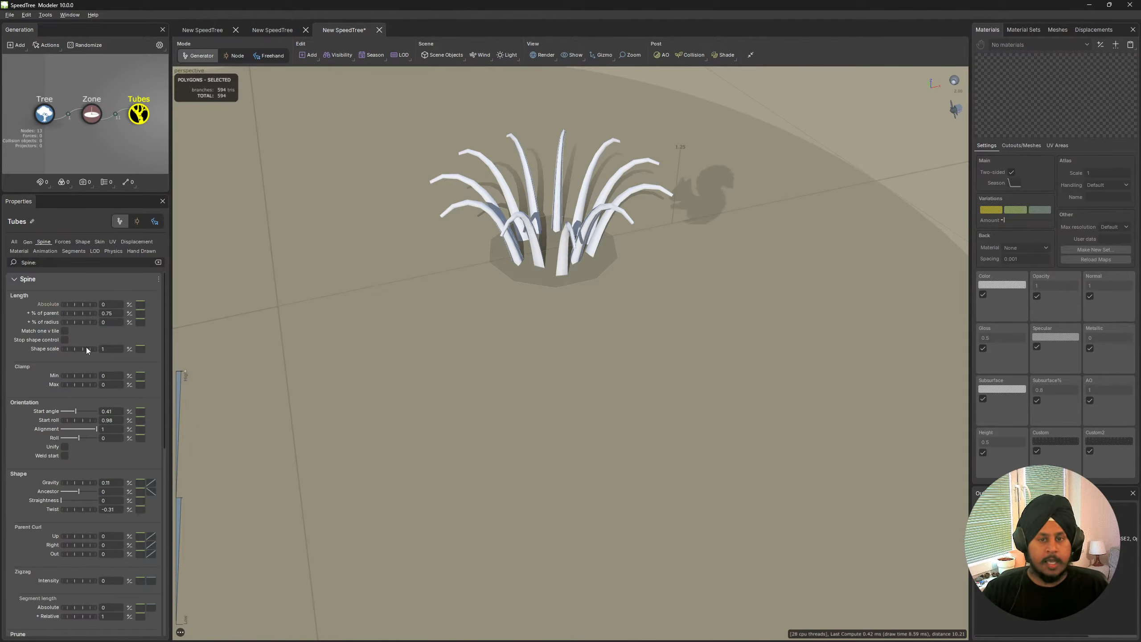
left_click_drag(496, 405, 595, 480)
left_click(597, 468)
middle_click_drag(595, 480, 590, 407)
left_click(598, 443)
left_click_drag(590, 407, 597, 422)
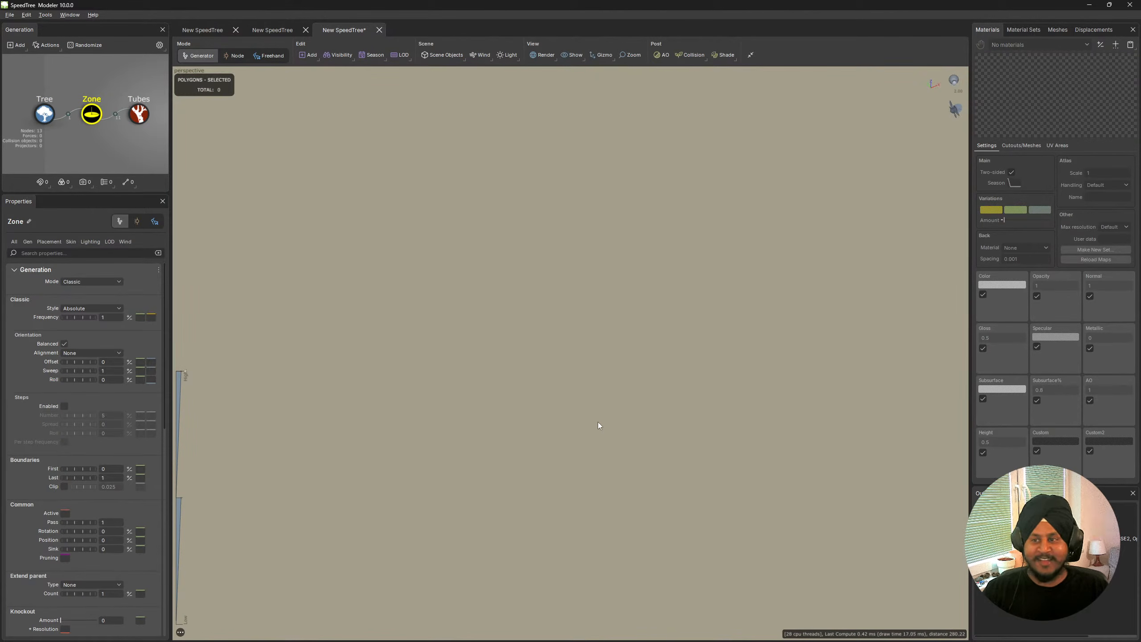
scroll(570, 292, "down", 5)
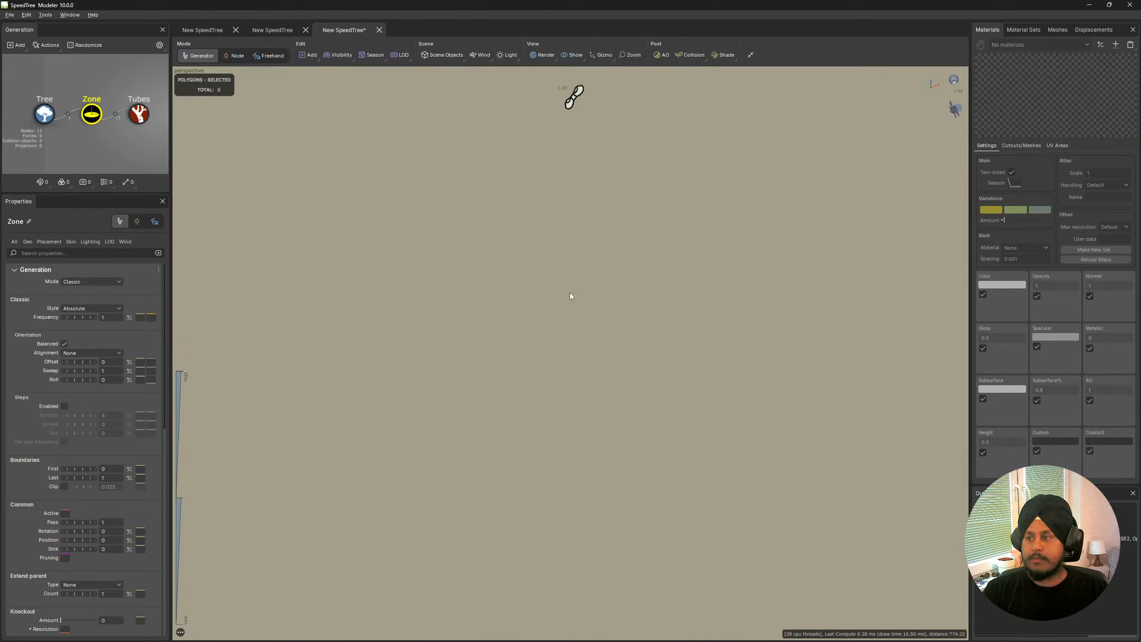
scroll(570, 291, "down", 1)
double_click(548, 174)
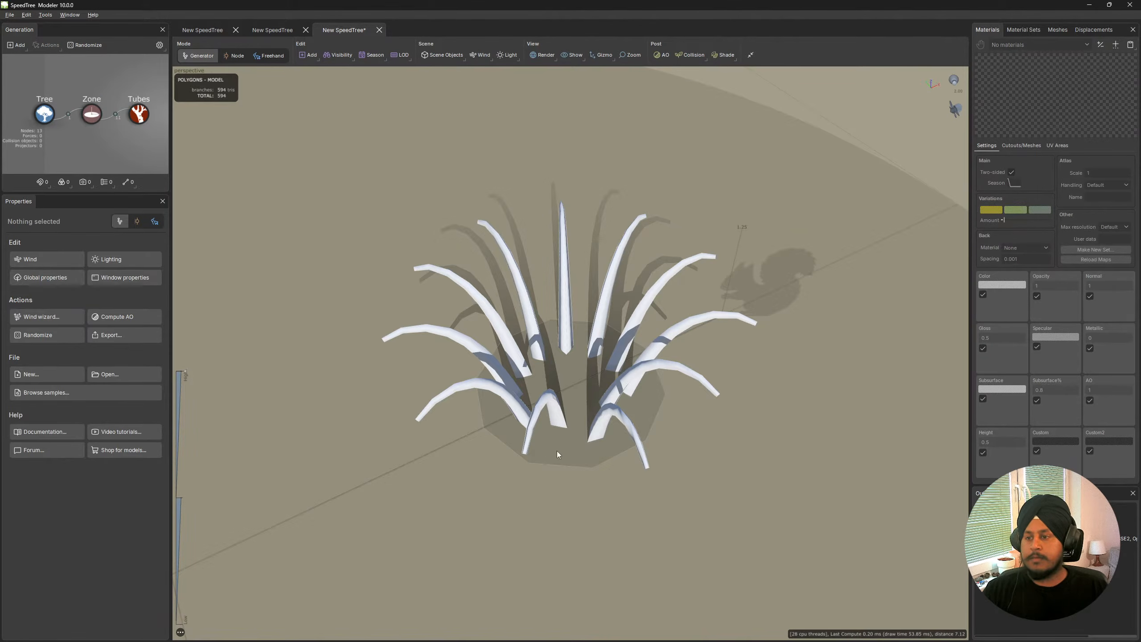
left_click_drag(556, 451, 542, 469)
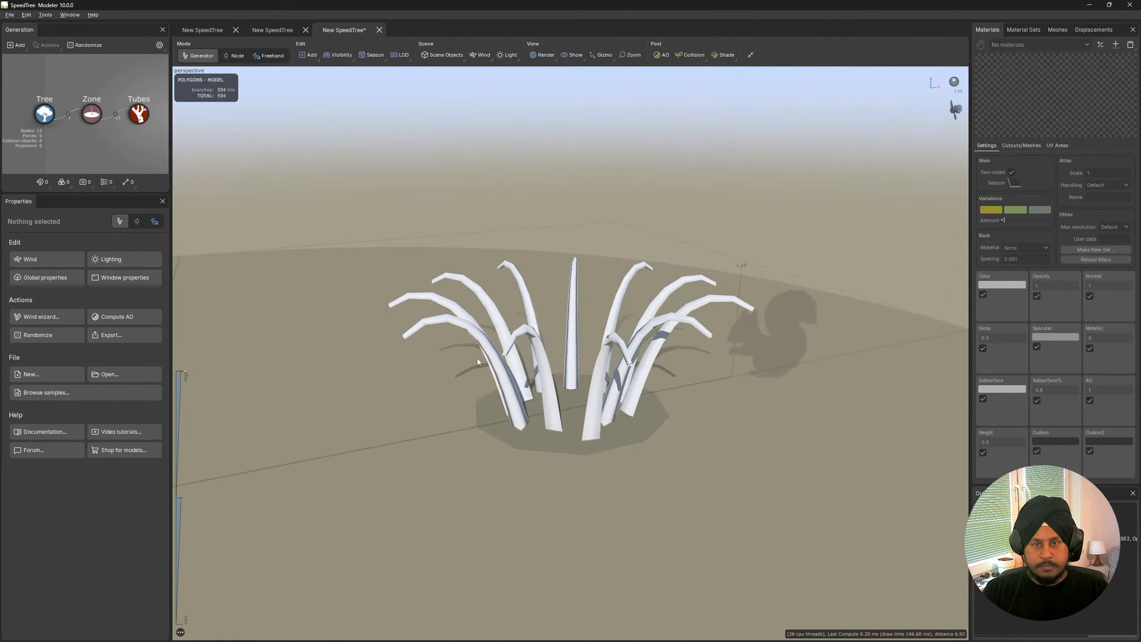
Add random variance to the spine start angle of the Tubes so the blades lean unevenly.
left_click(539, 357)
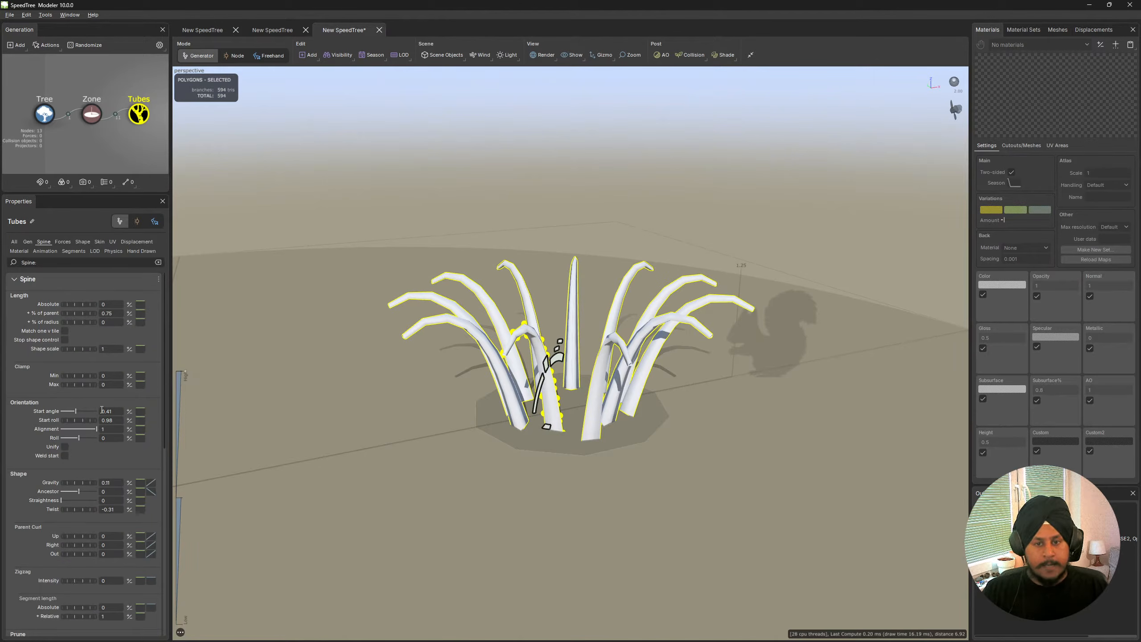
left_click(129, 411)
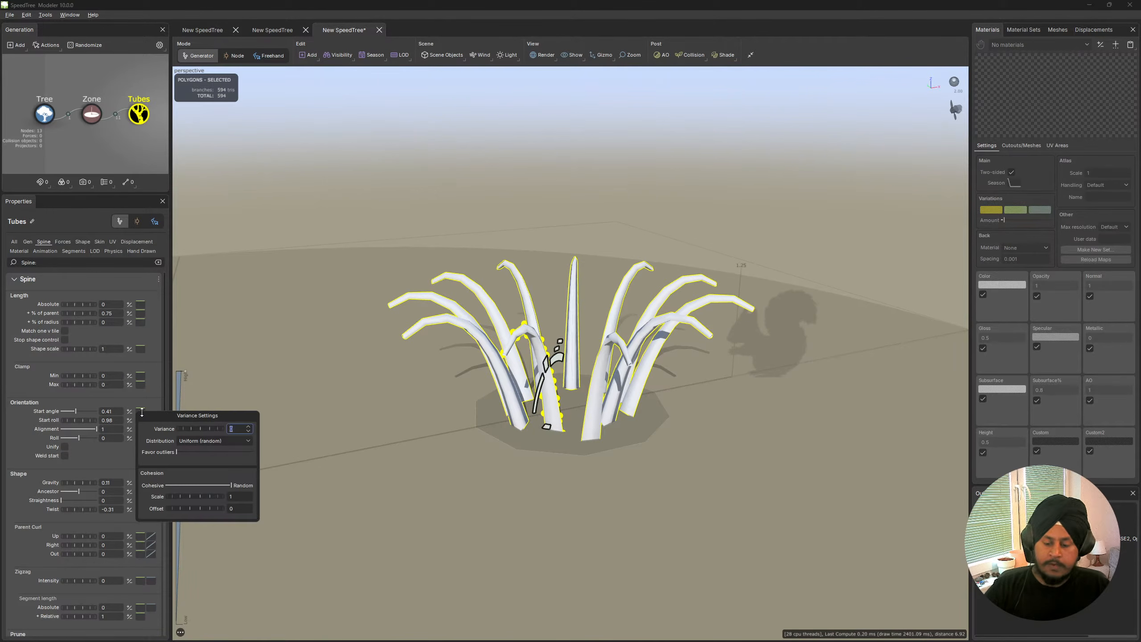
type("10")
key("Return")
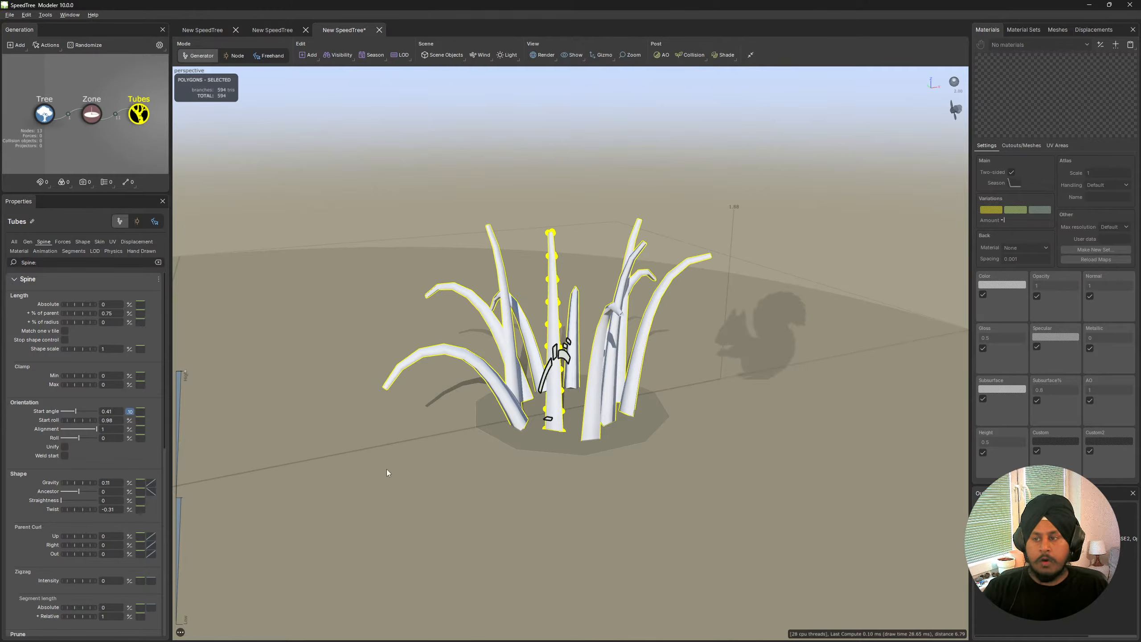
left_click_drag(387, 469, 178, 438)
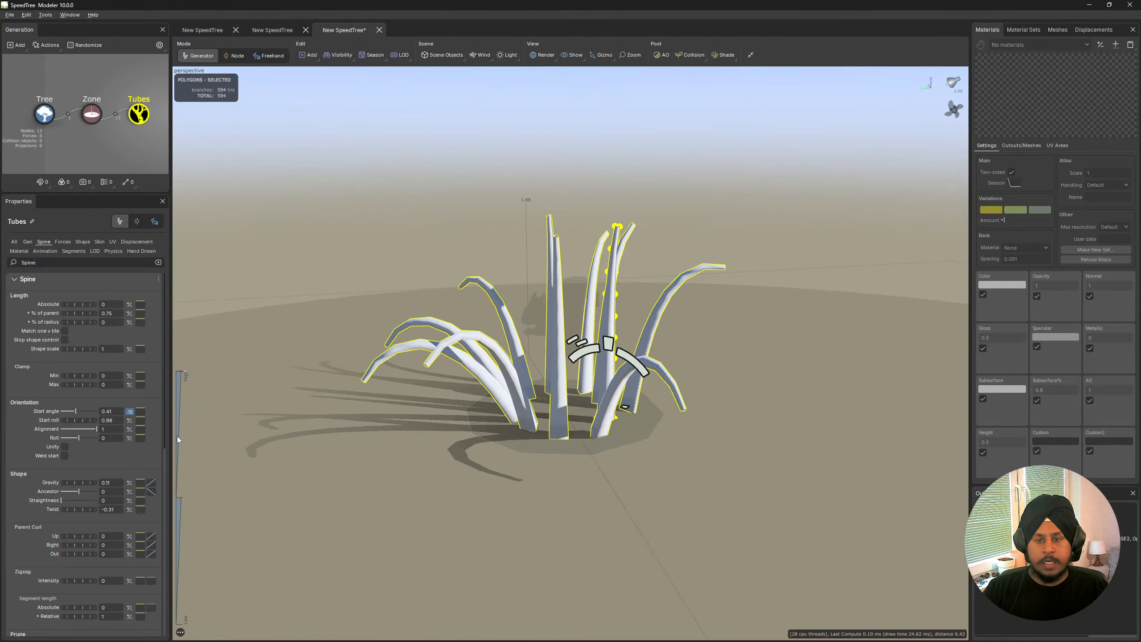
Add random variance to the Tubes' spine gravity so the blades bend by different amounts.
left_click(129, 483)
type("15")
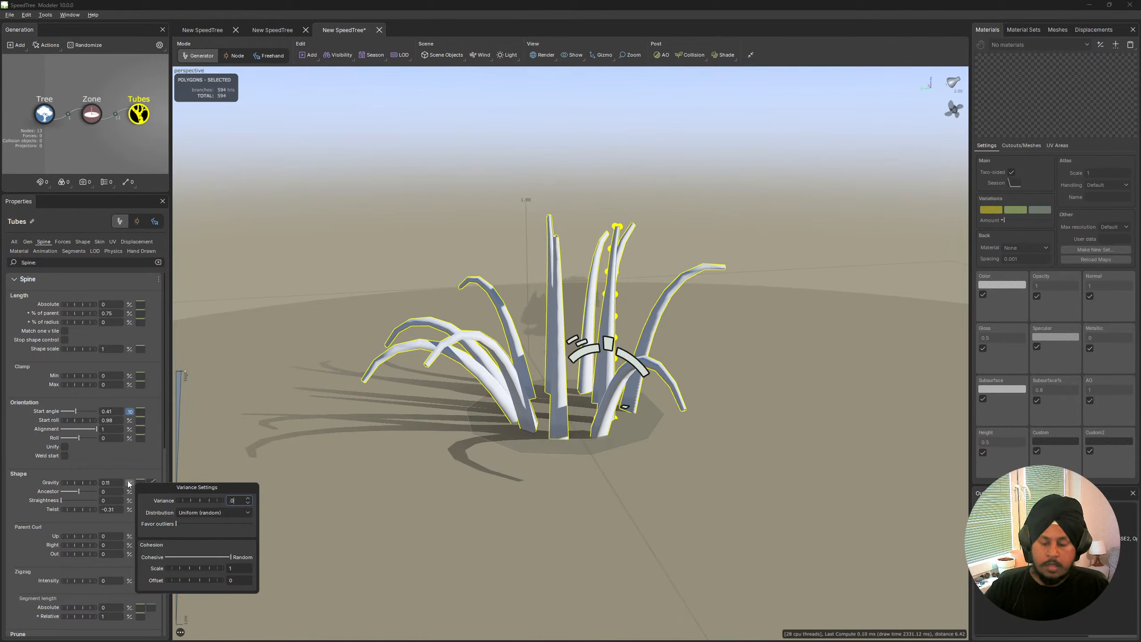
key("Return")
left_click_drag(252, 498, 519, 443)
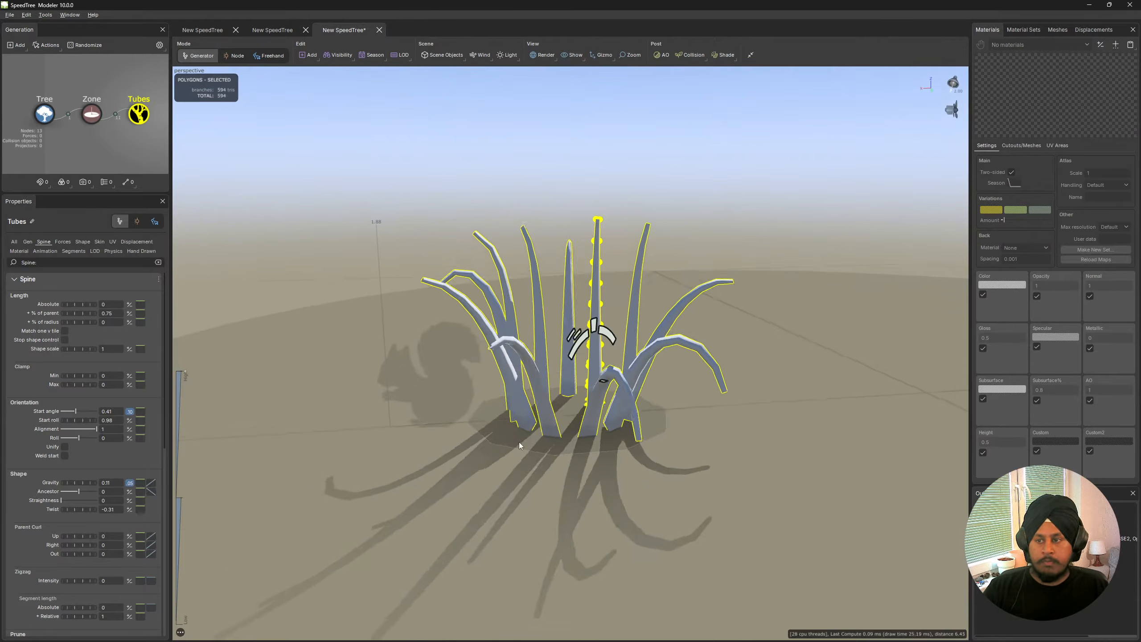
Set the Tubes' generation boundaries to 0.14 for first and 0.68 for last.
left_click_drag(592, 450, 461, 476)
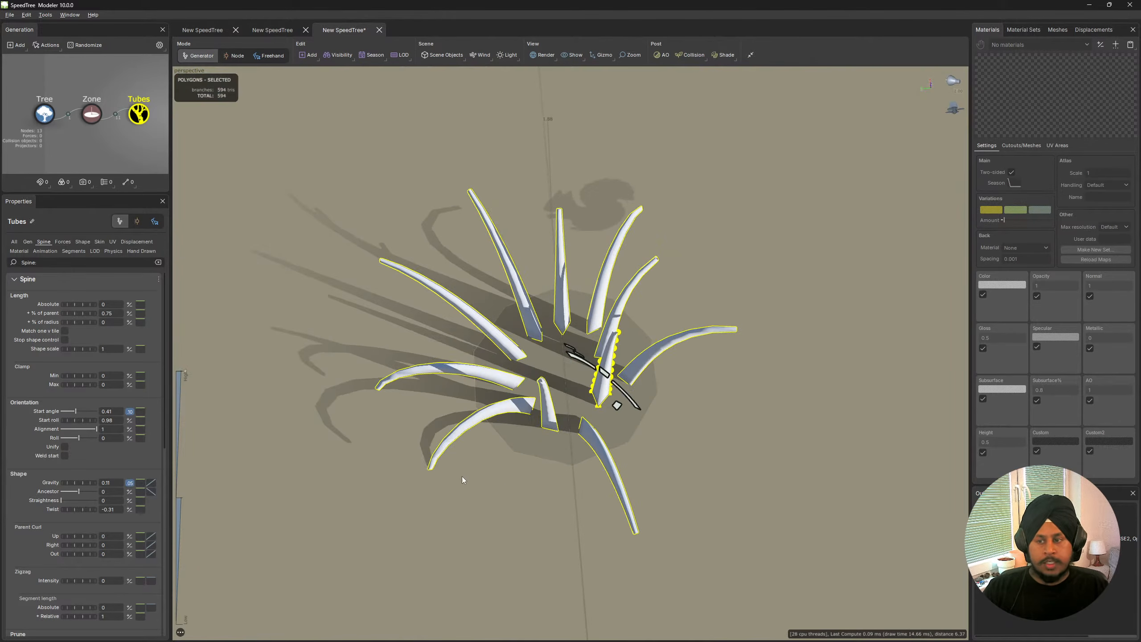
left_click(28, 242)
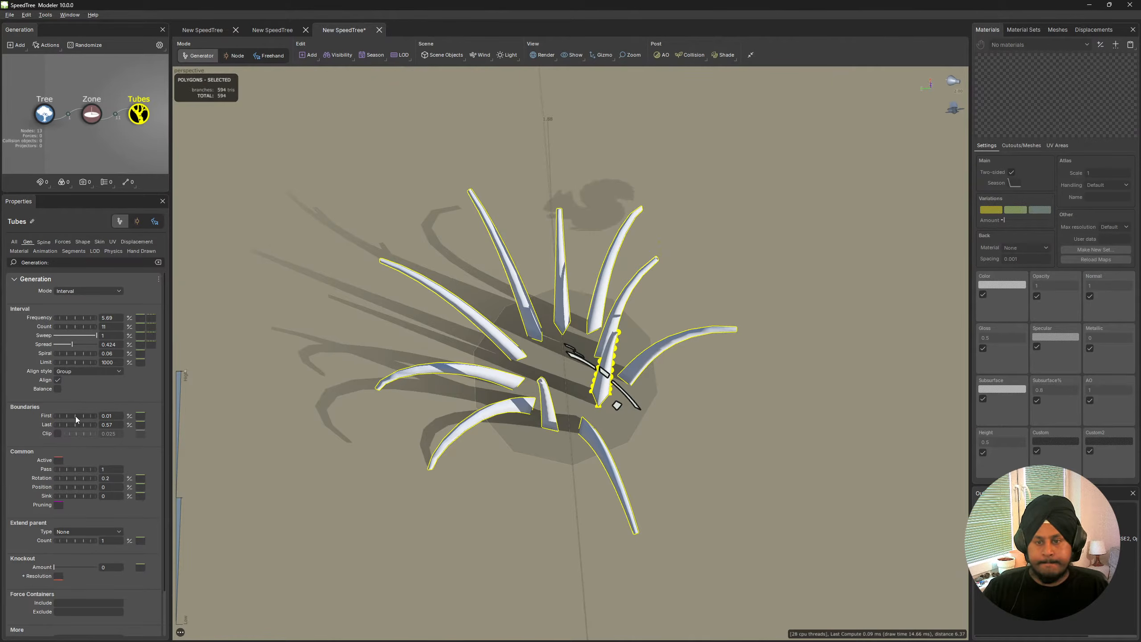
left_click_drag(75, 415, 87, 425)
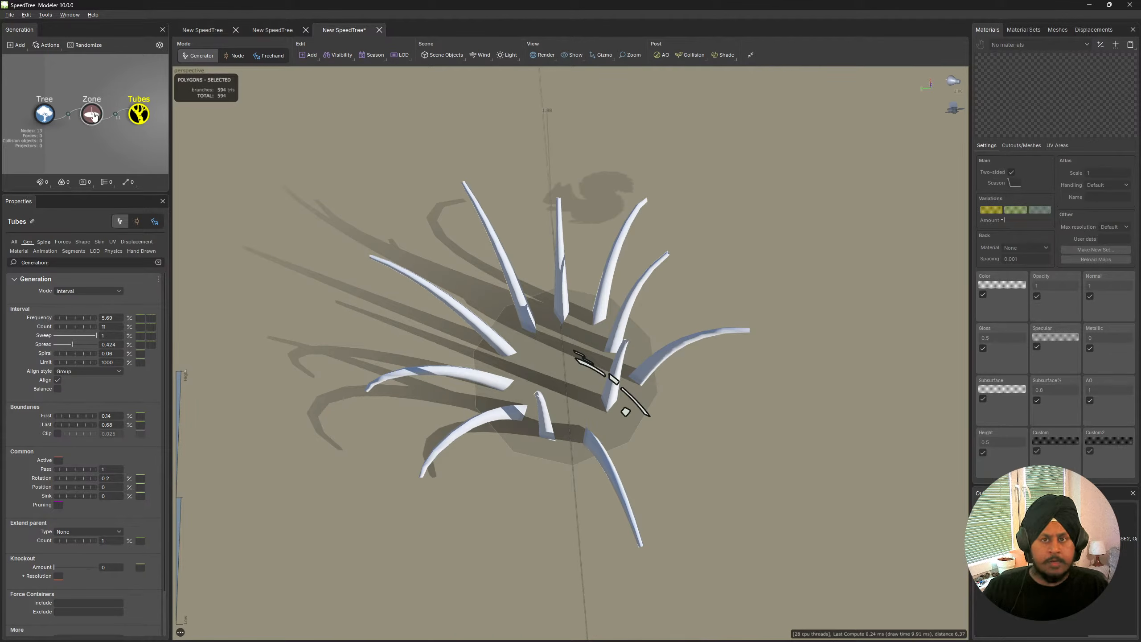
Select the Zone and look through its complete property list for a setting that affects how the blades are distributed.
left_click(622, 406)
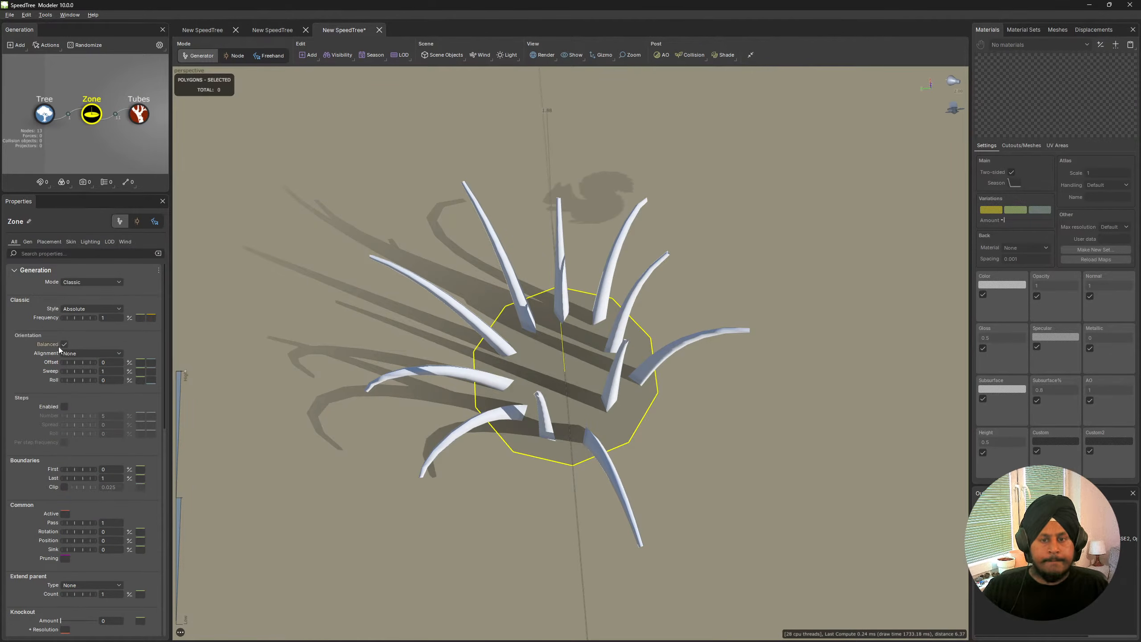
scroll(53, 489, "down", 3)
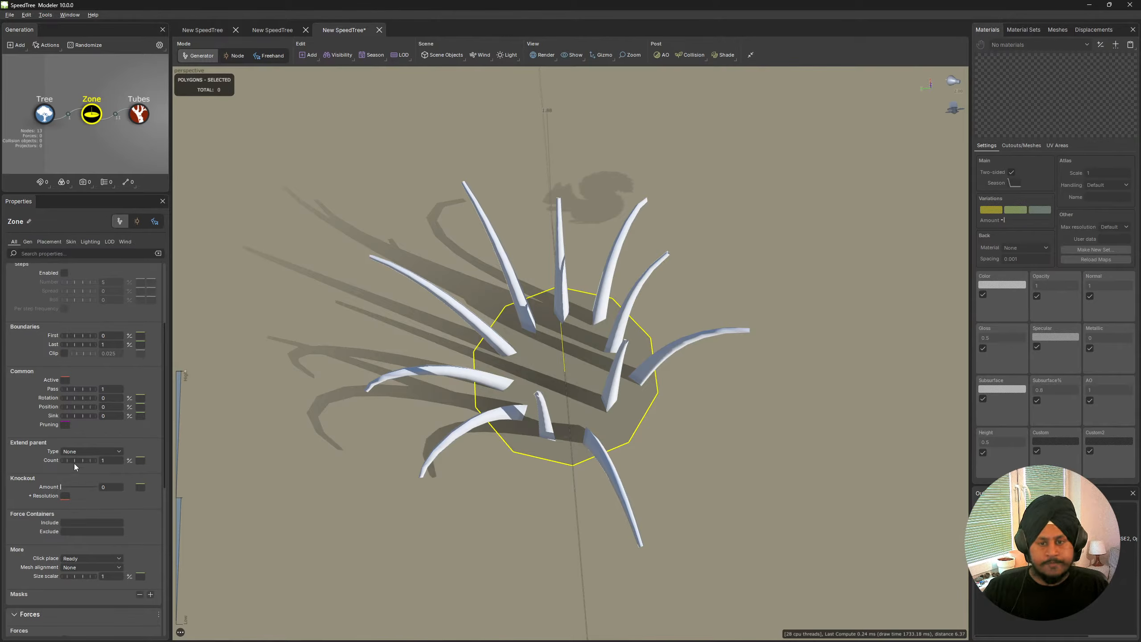
scroll(50, 453, "down", 4)
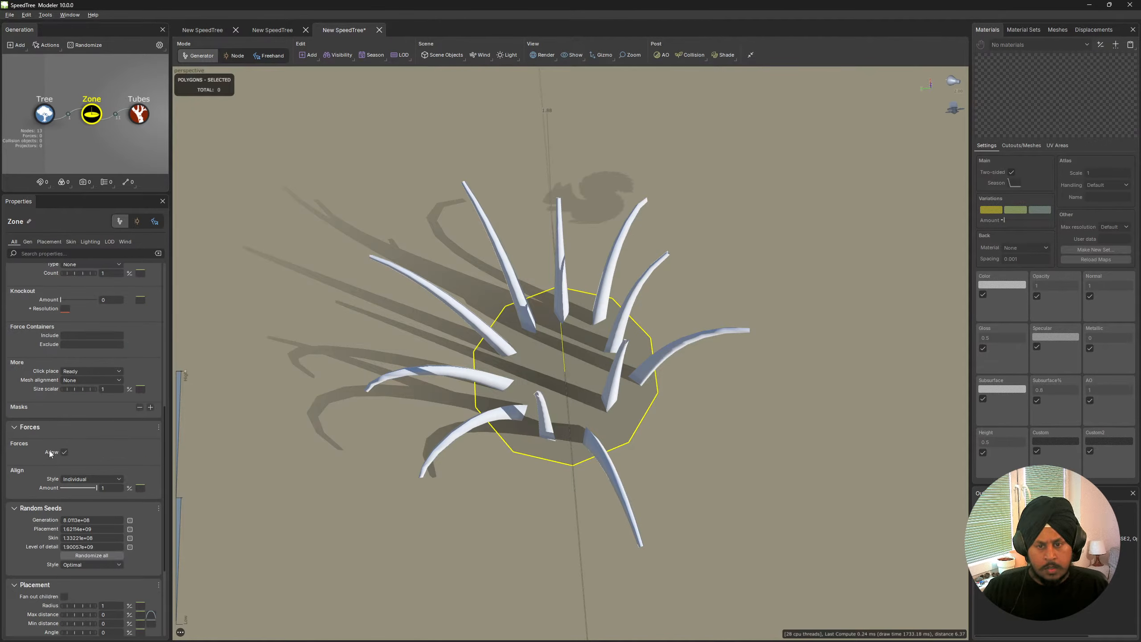
scroll(71, 480, "down", 3)
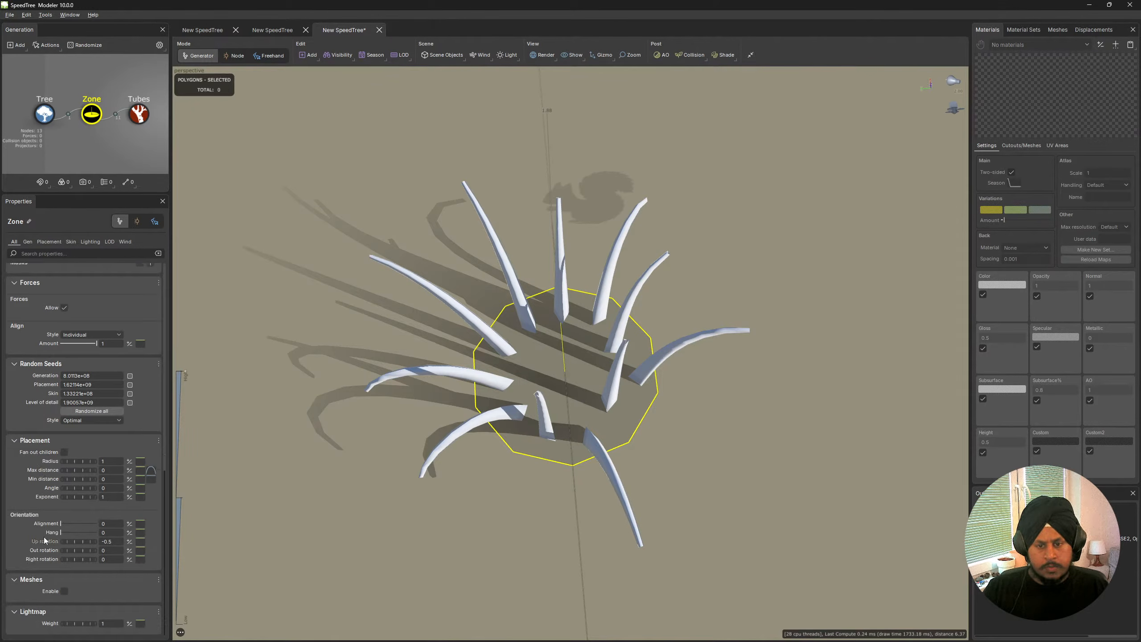
scroll(38, 431, "up", 3)
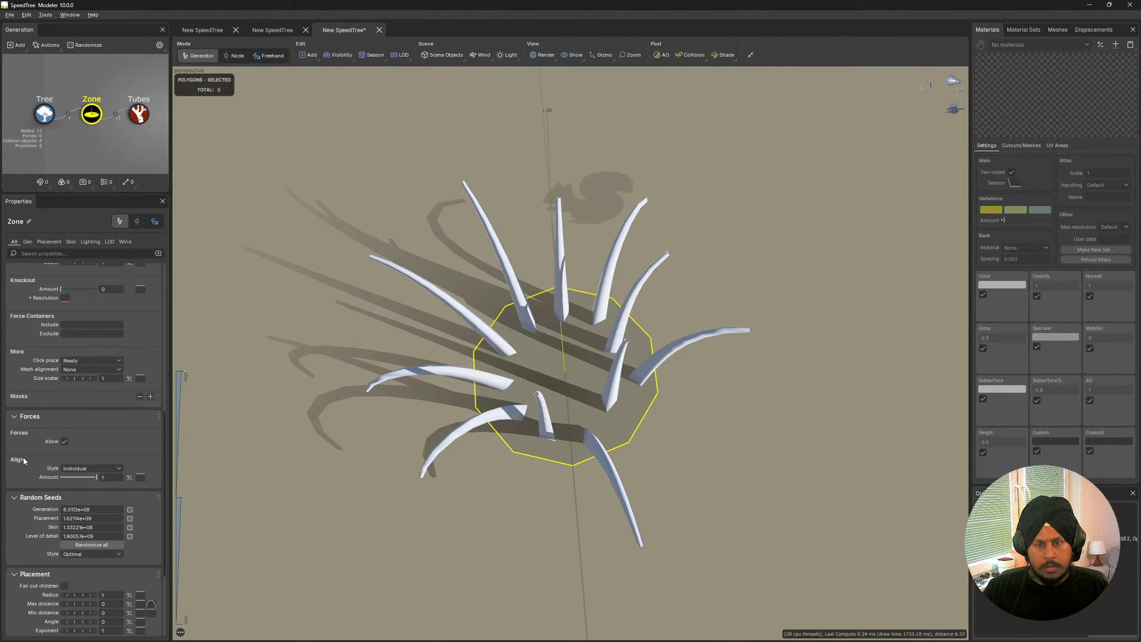
scroll(23, 461, "up", 2)
scroll(47, 417, "up", 2)
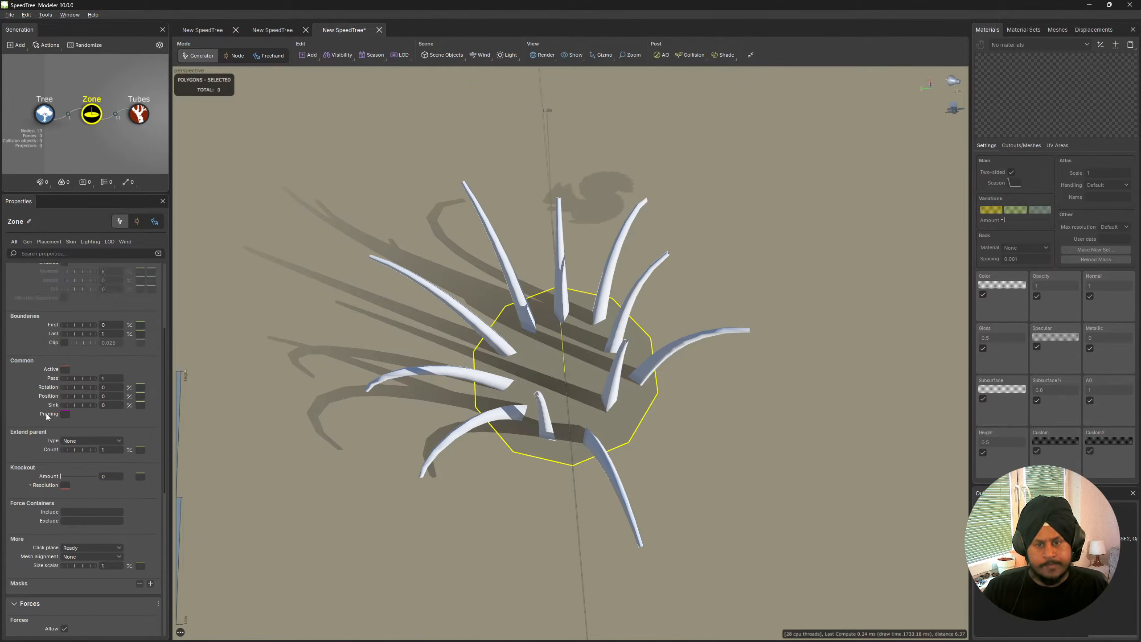
scroll(47, 417, "up", 2)
scroll(35, 350, "up", 2)
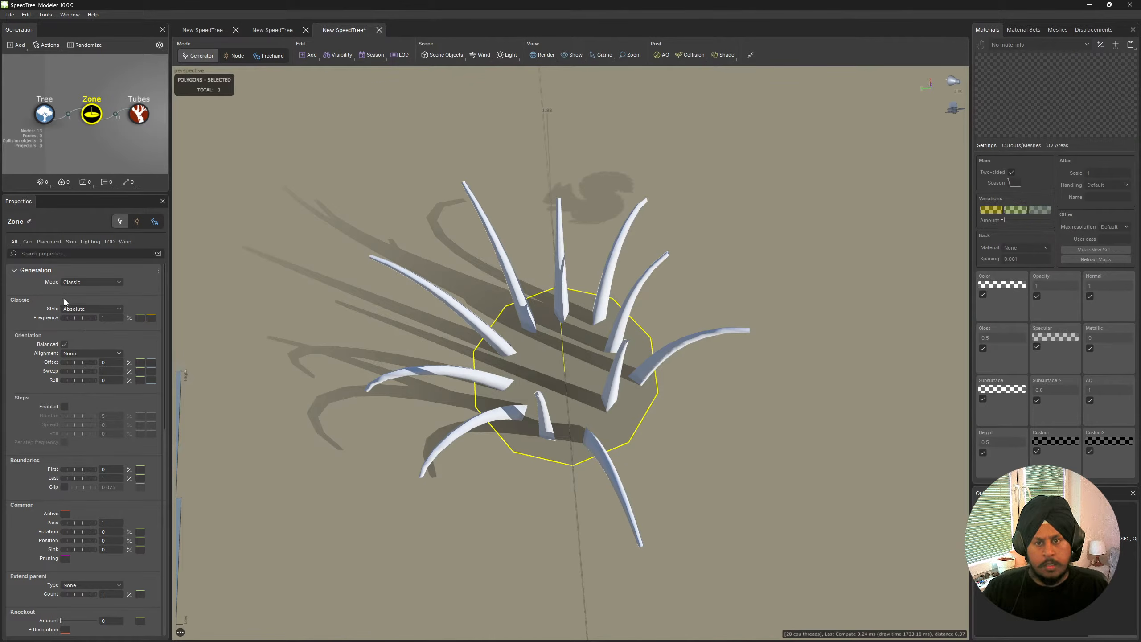
Examine the Zone's generation, placement and skin properties separately, concentrating on the generation settings.
left_click(28, 242)
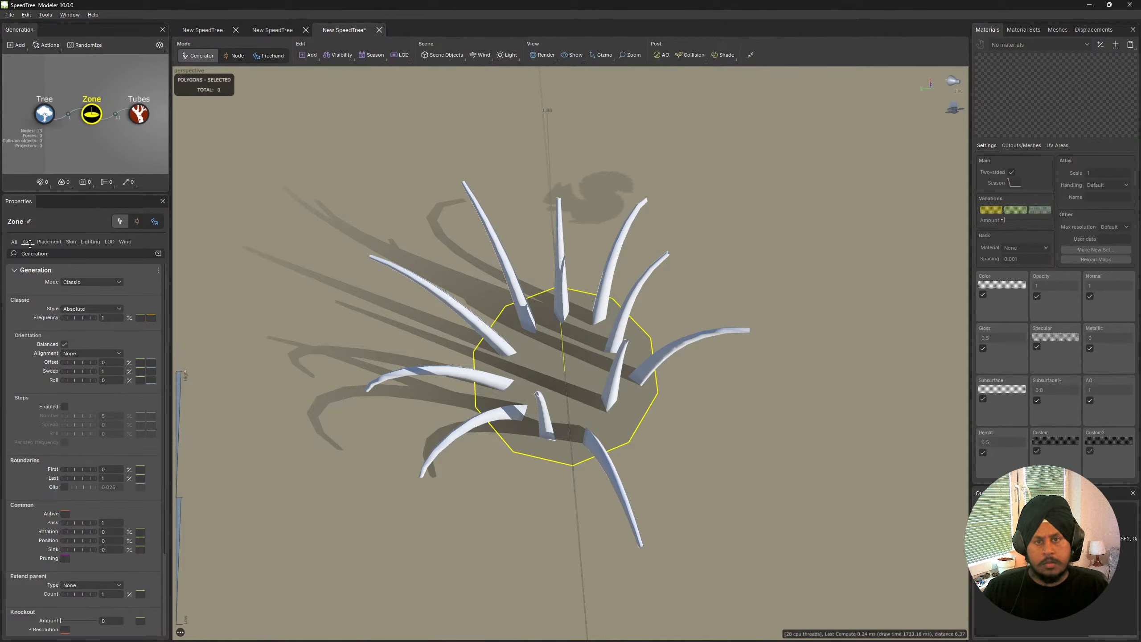
left_click(48, 242)
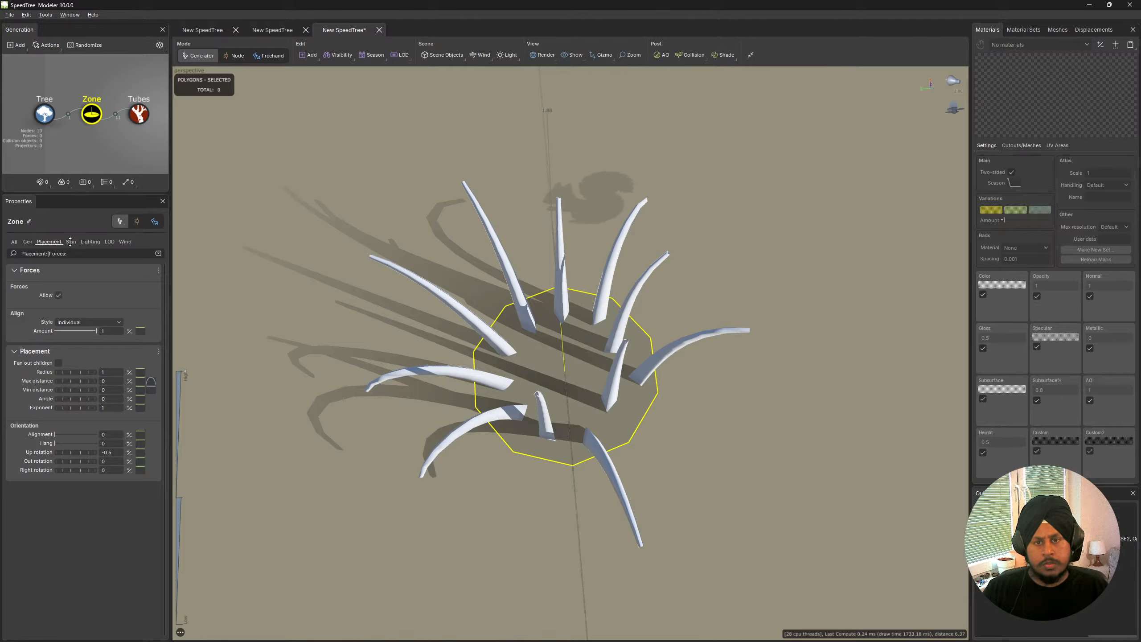
left_click(71, 242)
left_click(27, 242)
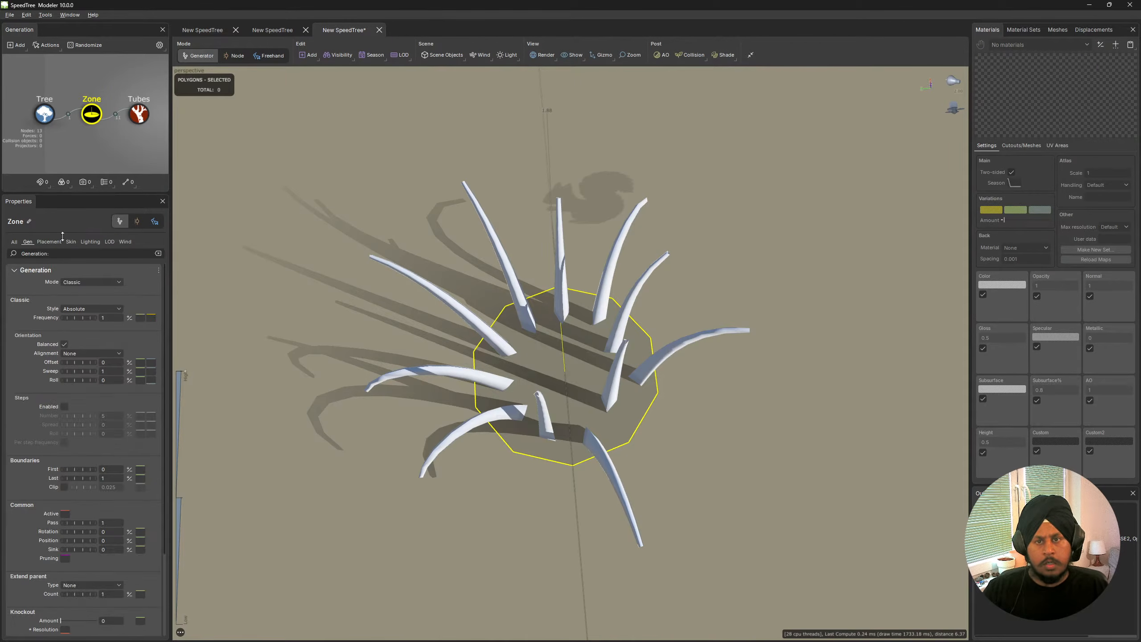
scroll(27, 533, "down", 3)
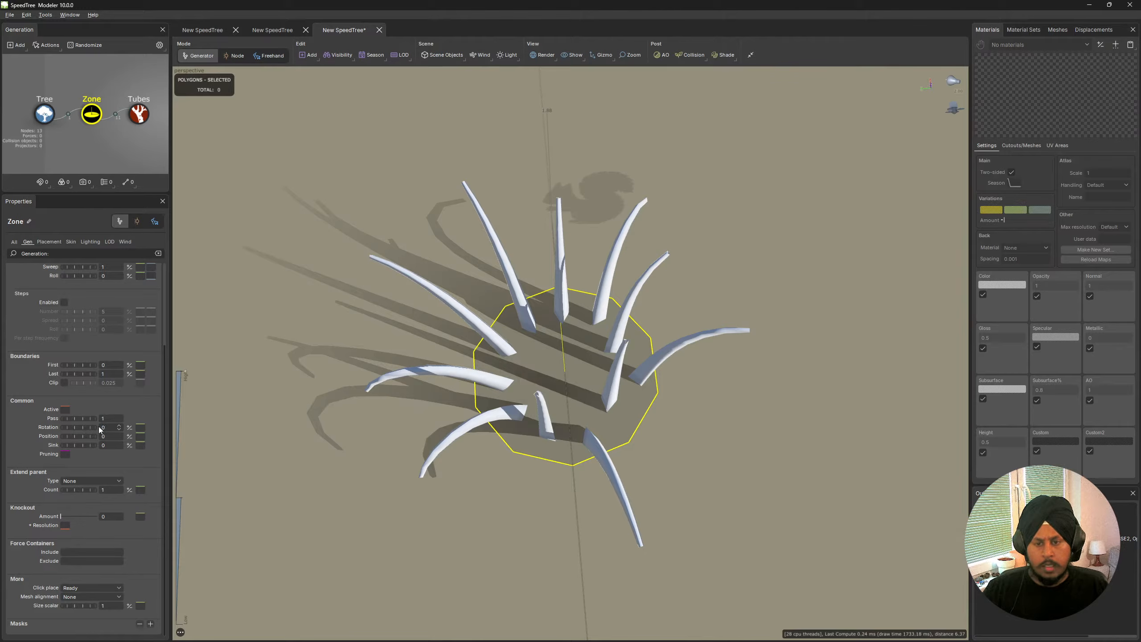
scroll(77, 388, "up", 3)
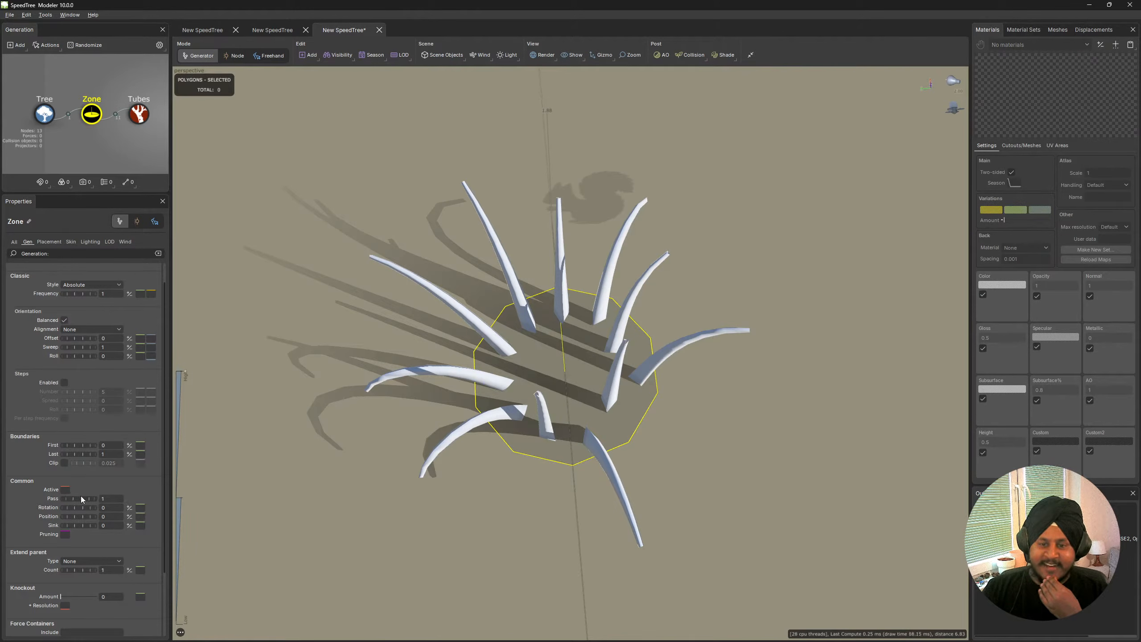
scroll(59, 306, "down", 3)
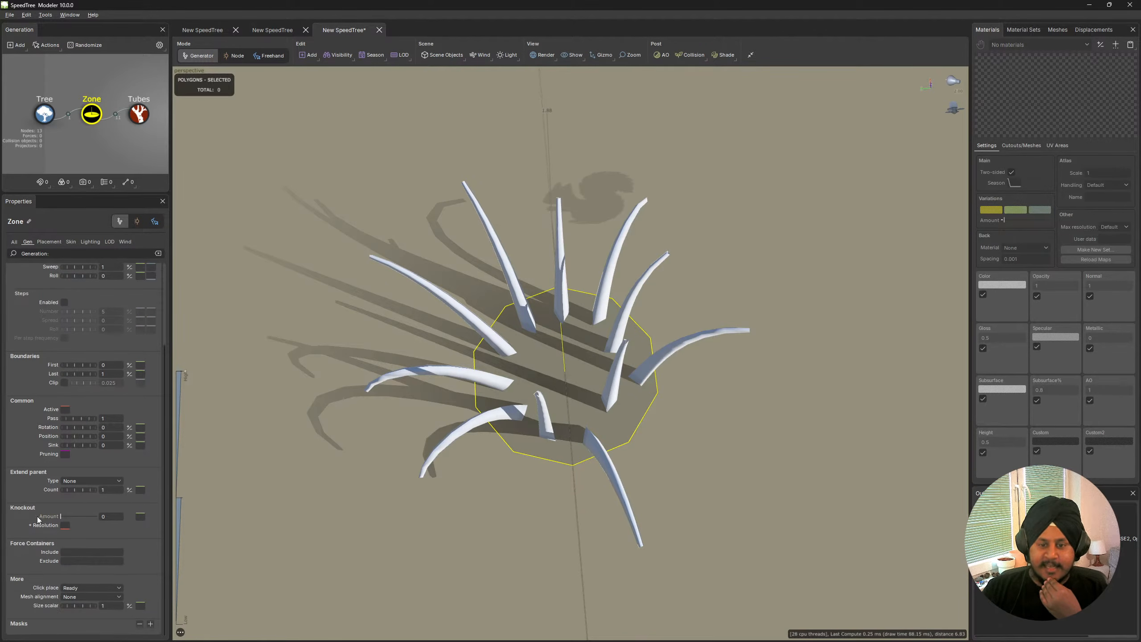
scroll(77, 526, "up", 4)
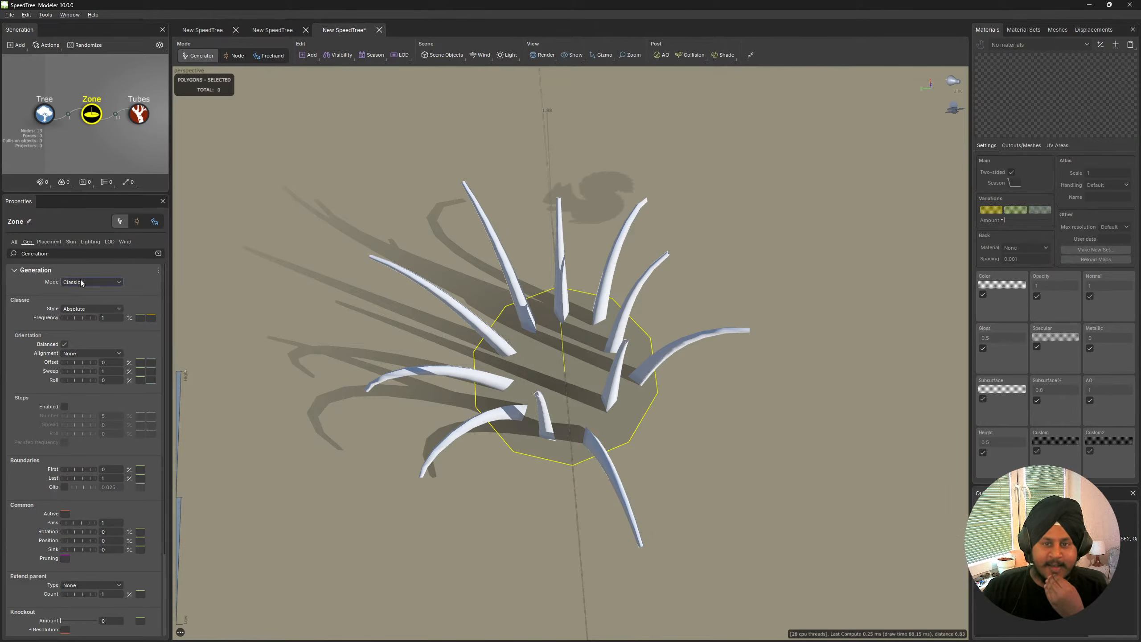
left_click(83, 282)
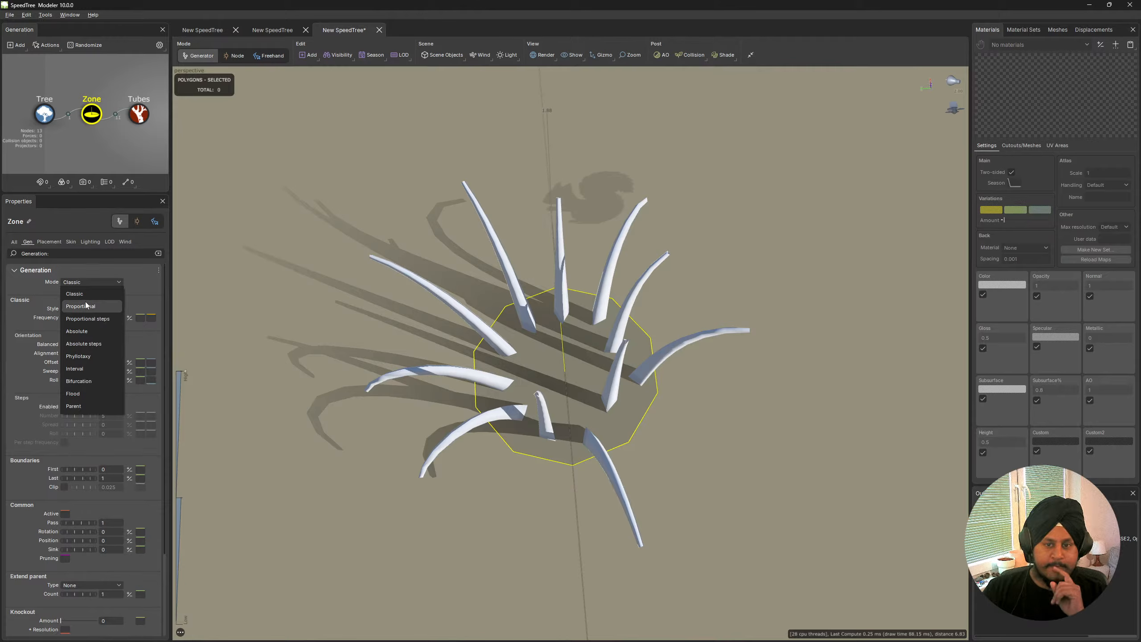
left_click(90, 288)
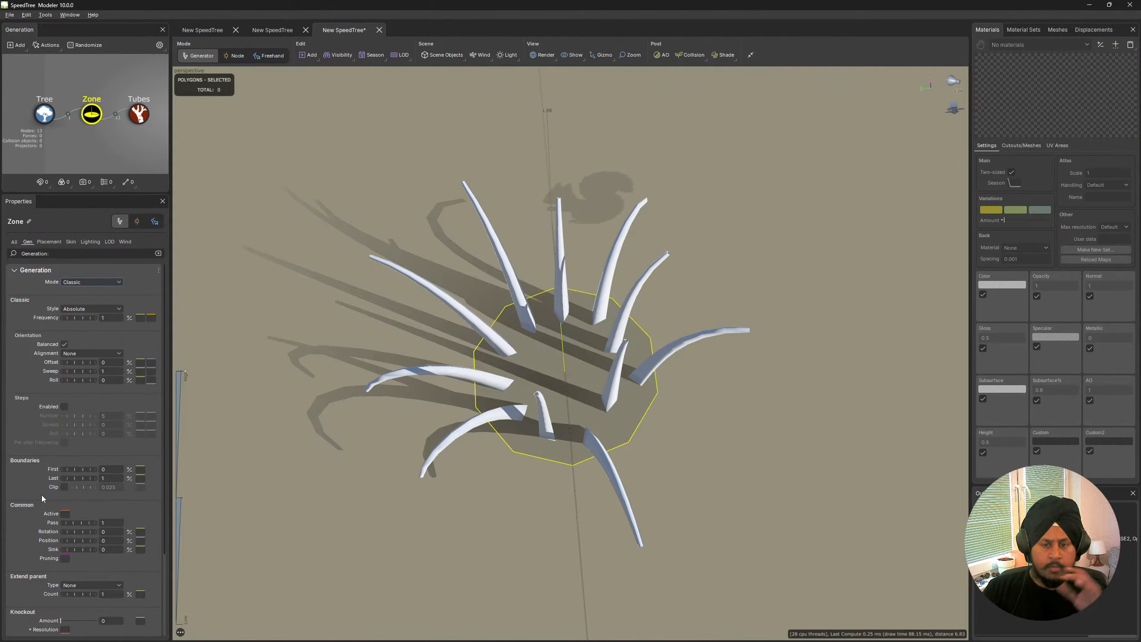
left_click(543, 457)
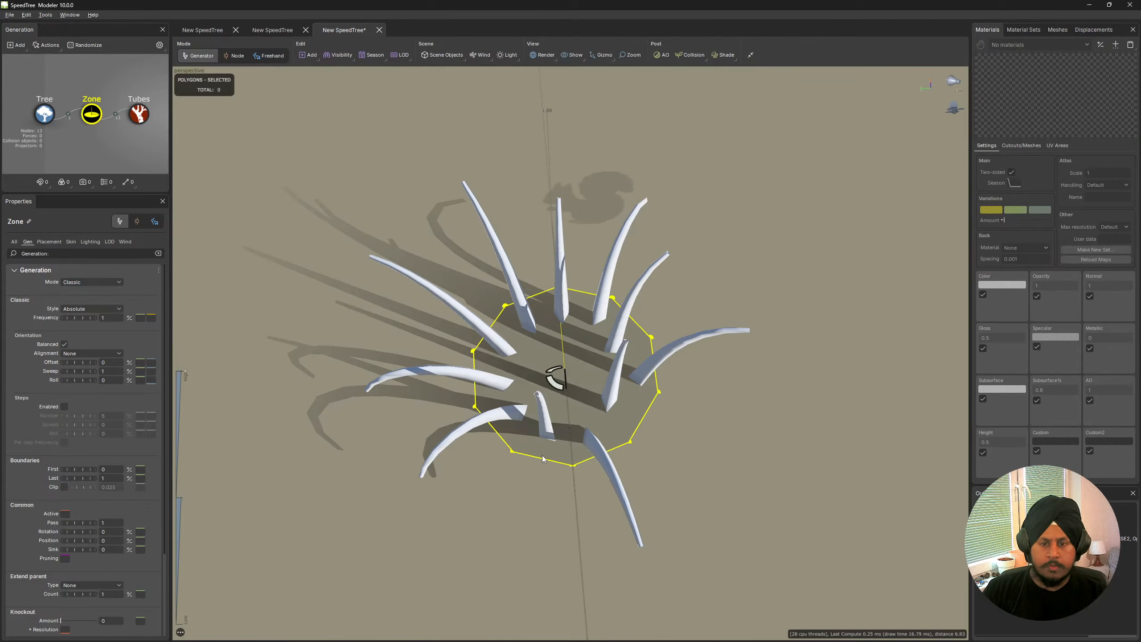
scroll(59, 505, "down", 3)
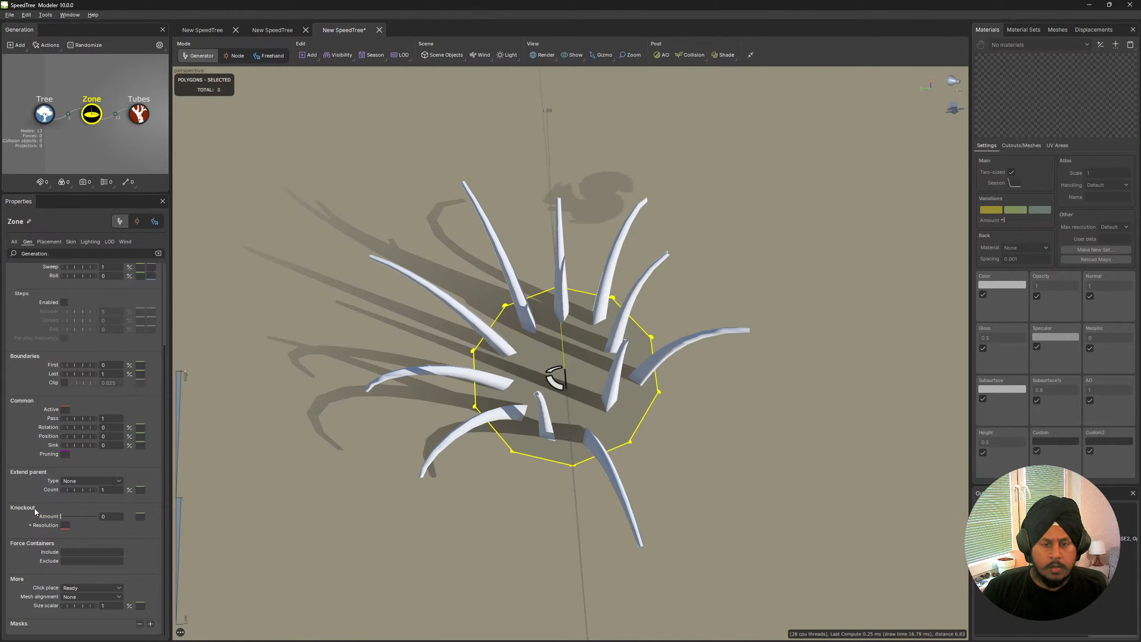
Reduce the Zone's placement radius to 0.3 and check the tighter clump from a low side angle.
left_click(49, 242)
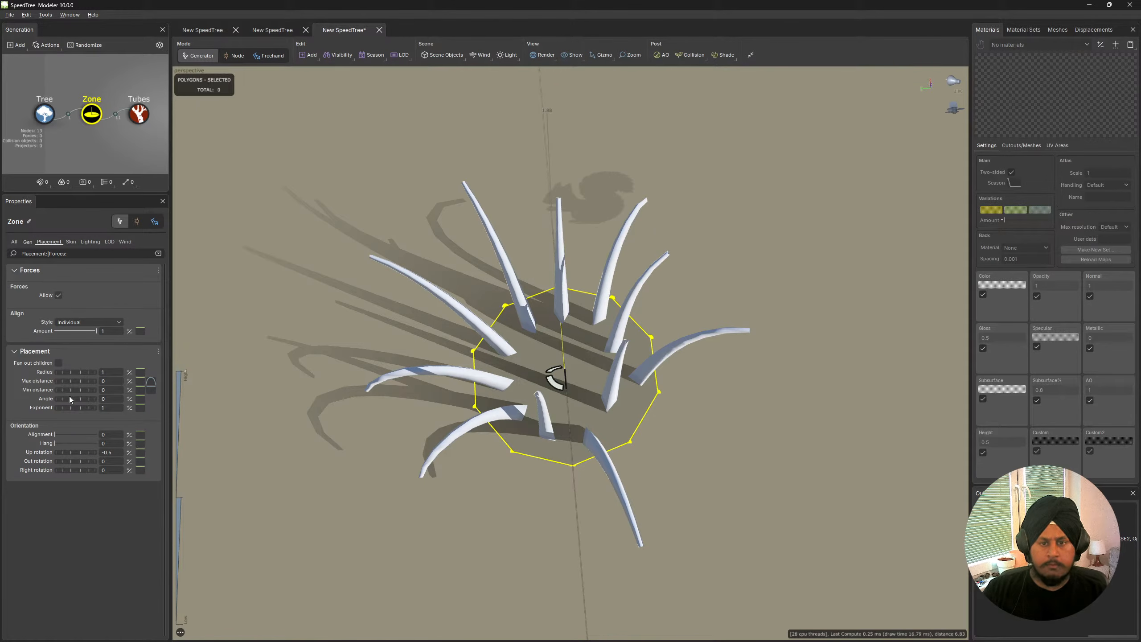
left_click_drag(81, 373, 50, 374)
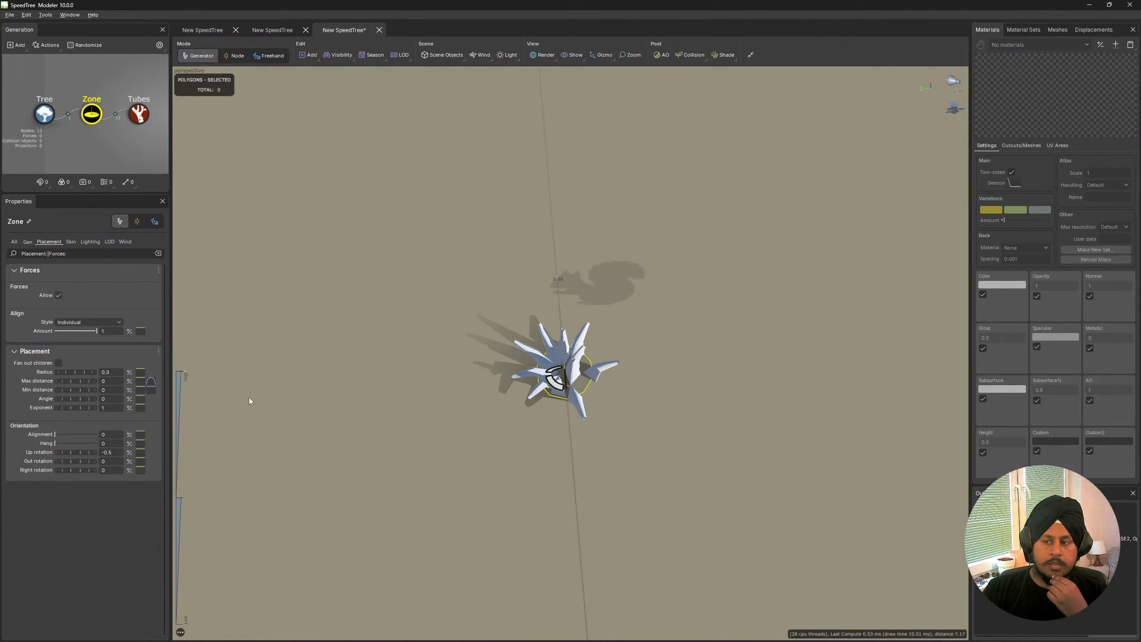
left_click_drag(250, 399, 301, 331)
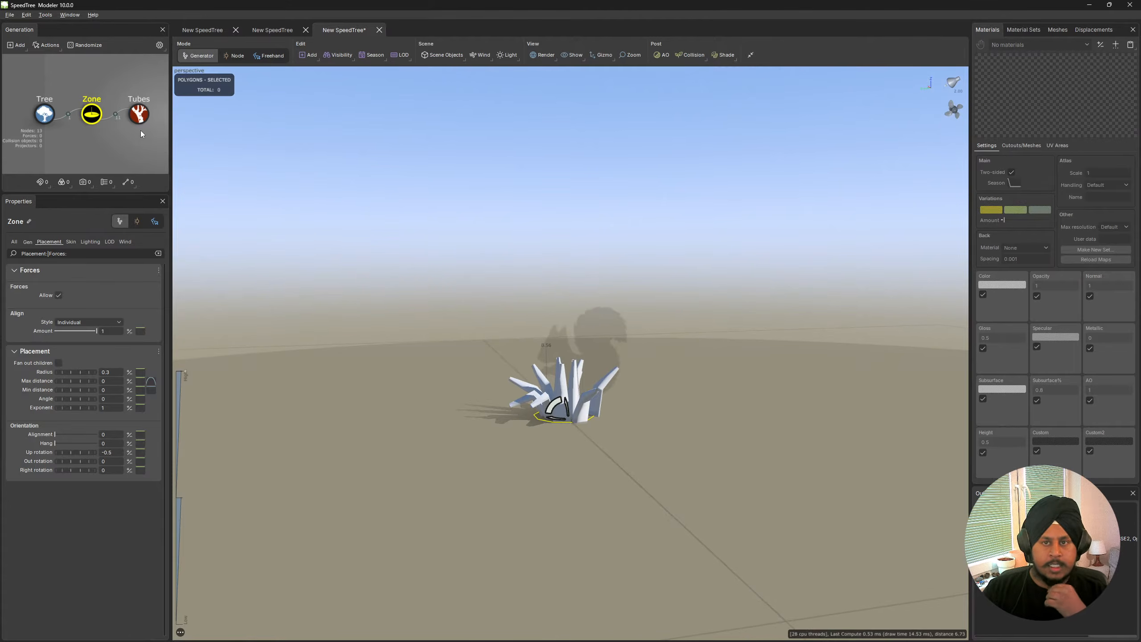
Set the Tubes generator's spine length to 2 absolute and 0 for the percentage of parent.
left_click(138, 118)
left_click(44, 242)
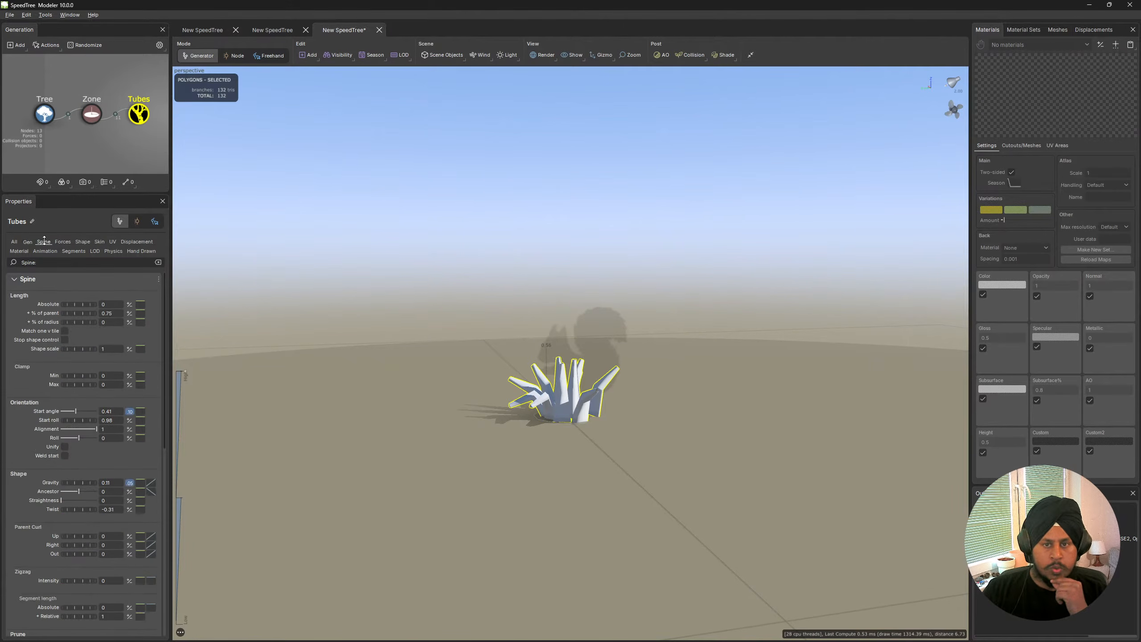
left_click_drag(115, 311, 164, 328)
type("0")
key("Return")
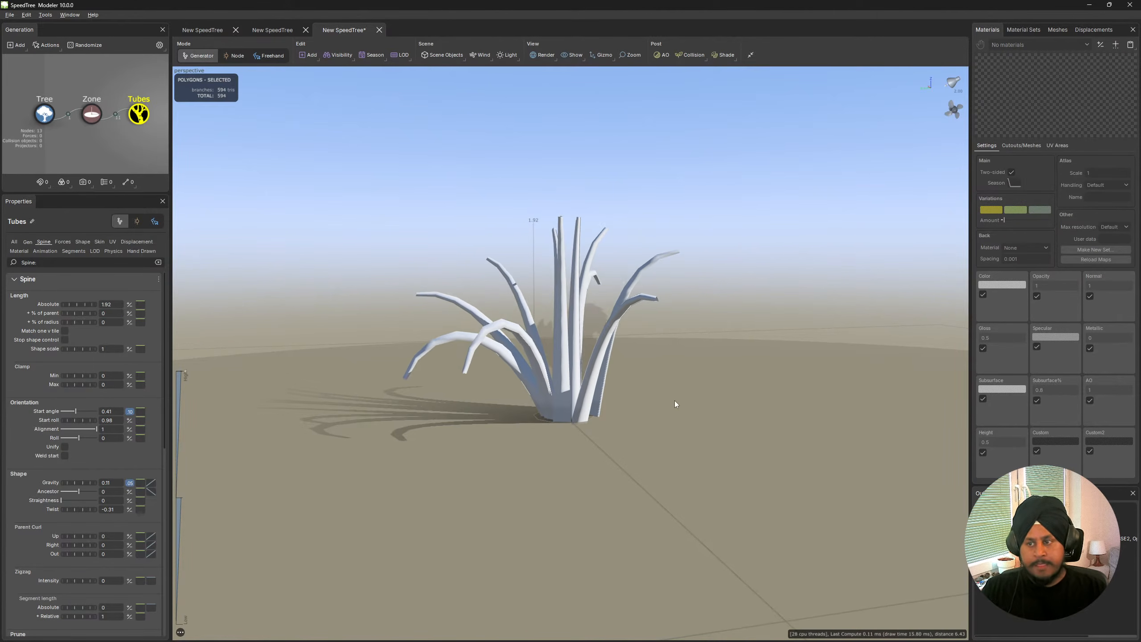
left_click_drag(674, 401, 683, 311)
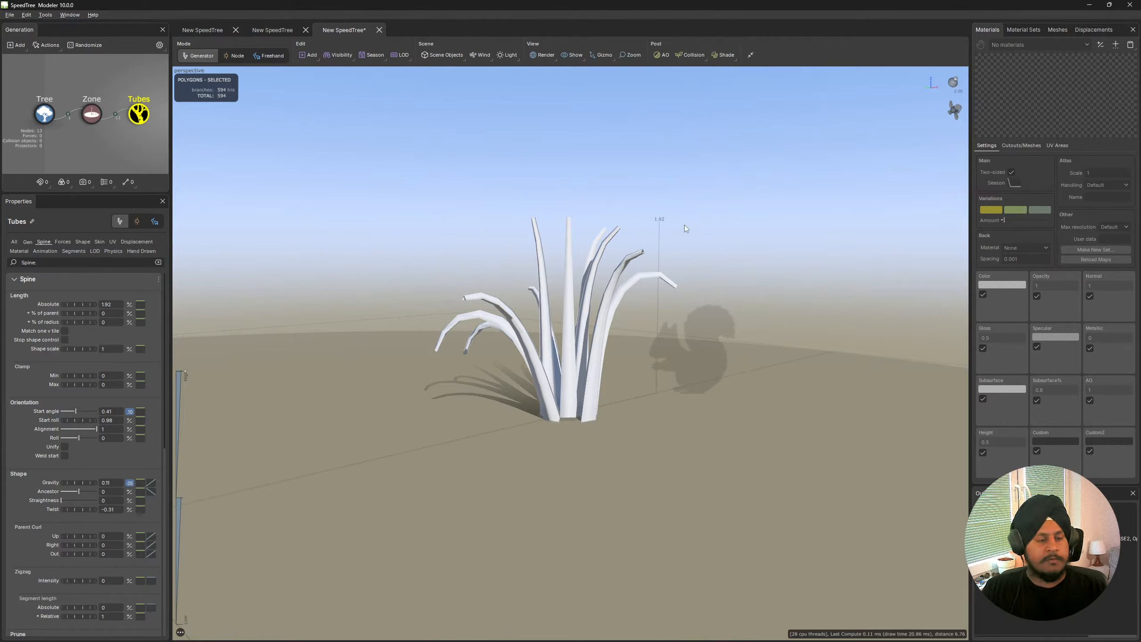
left_click_drag(711, 246, 682, 243)
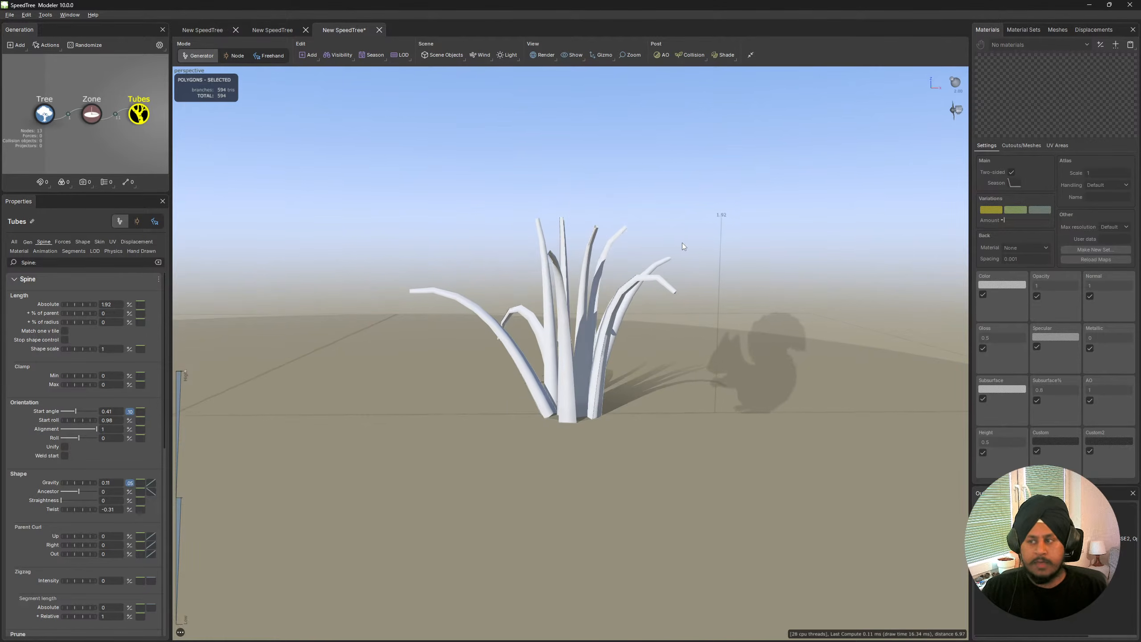
double_click(110, 305)
type("2")
key("Return")
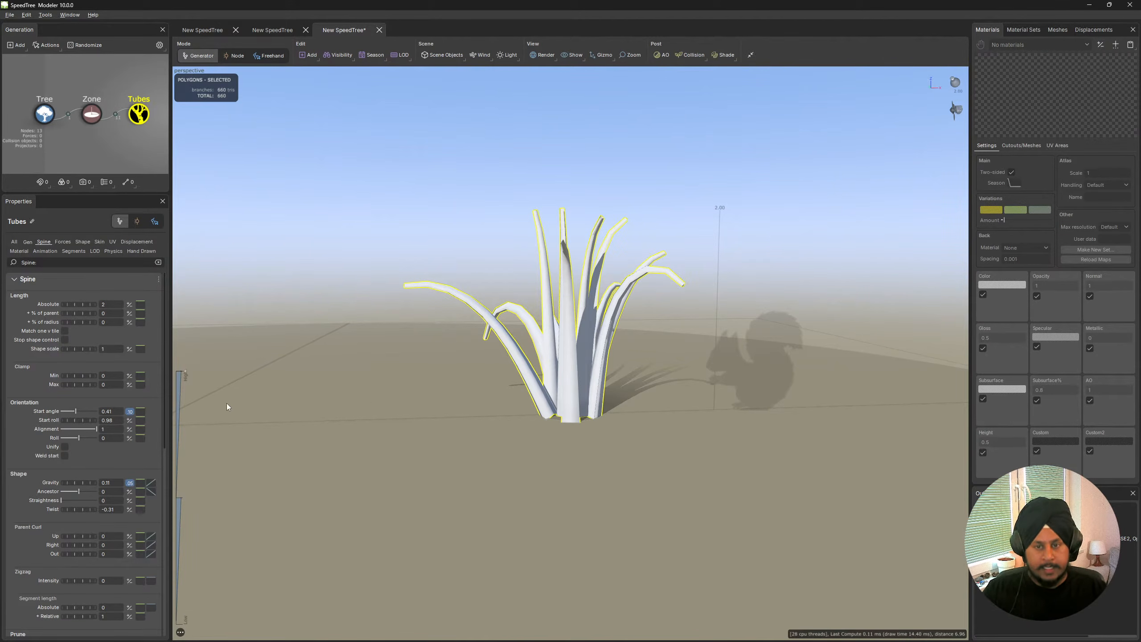
left_click_drag(525, 319, 560, 373)
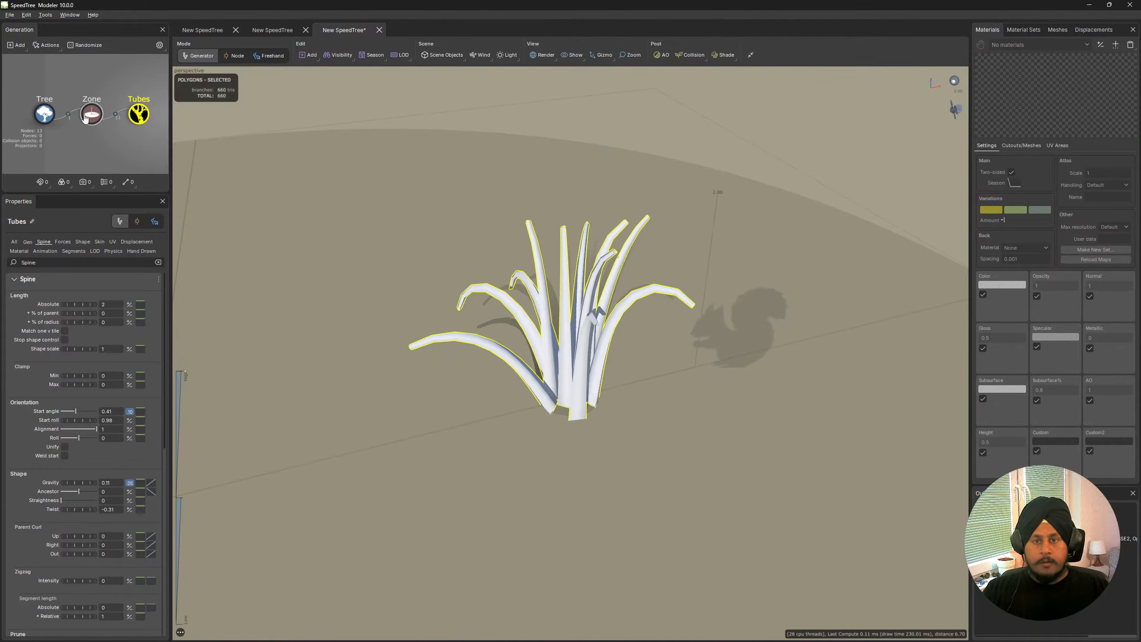
Change the Tubes generator's skin type to Spine only.
left_click(100, 242)
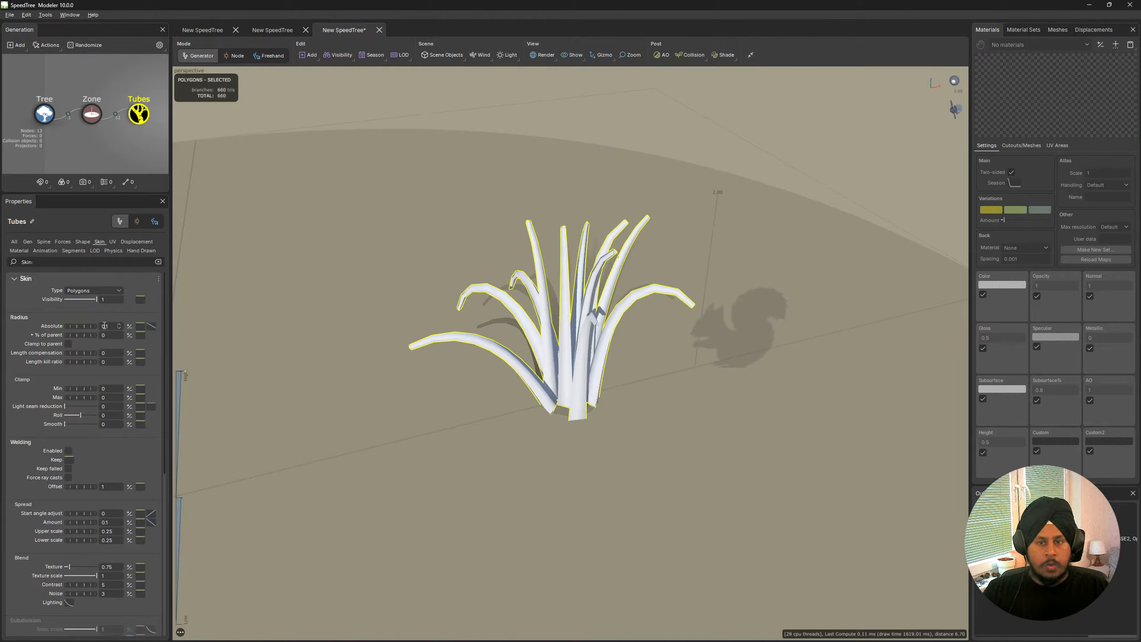
left_click(93, 290)
left_click(95, 339)
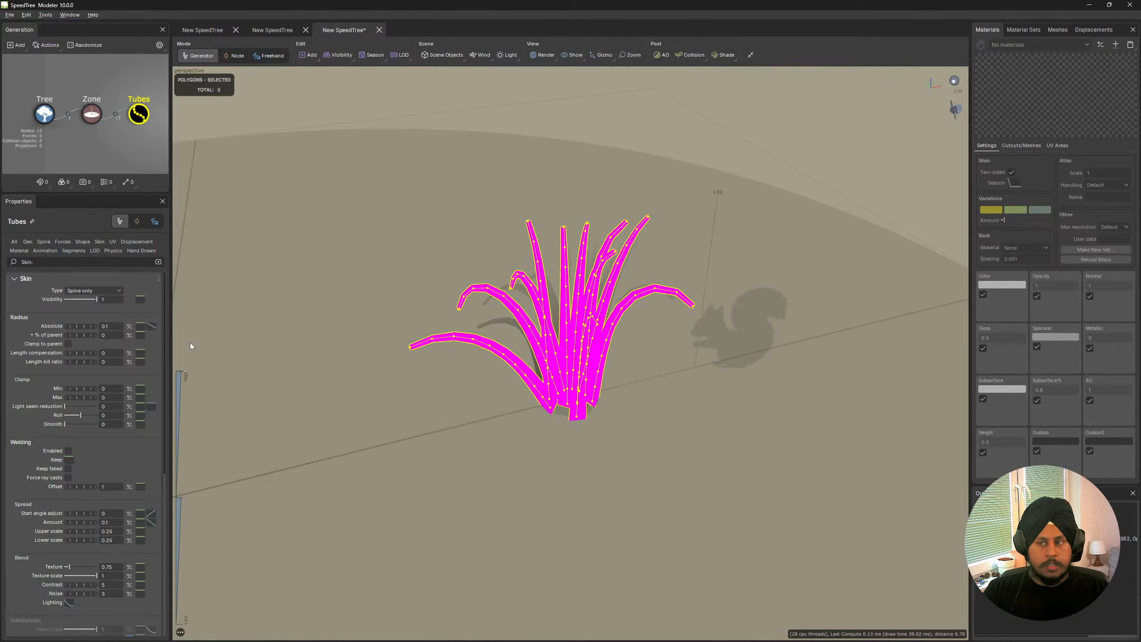
left_click_drag(702, 358, 463, 263)
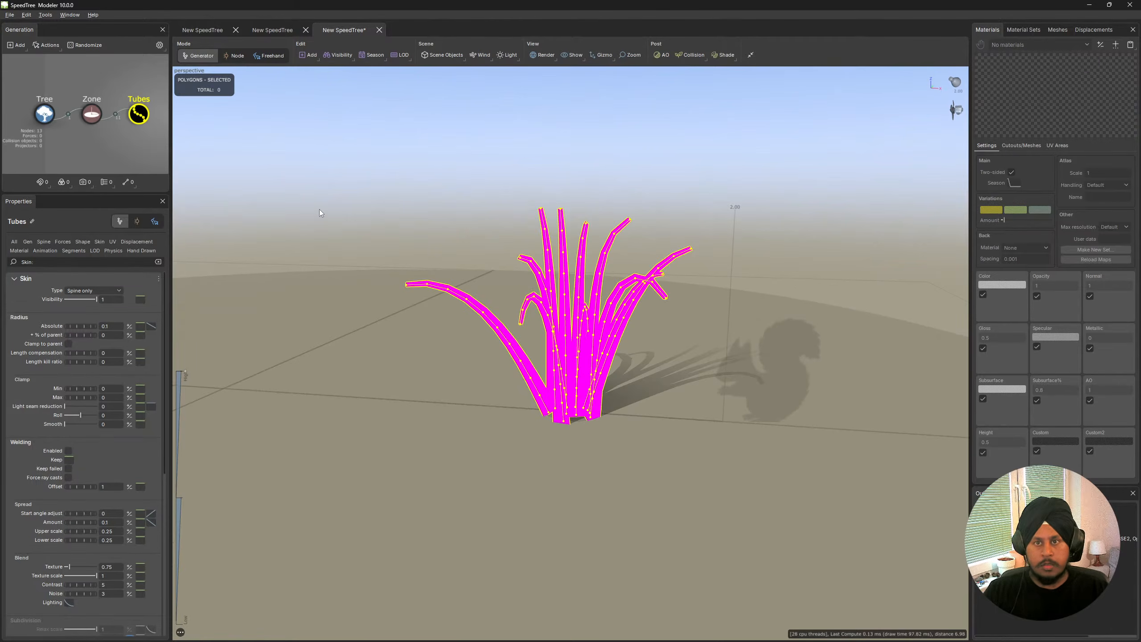
Add a Frond generator as a child of the Tubes generator.
right_click(133, 113)
mouse_move(195, 122)
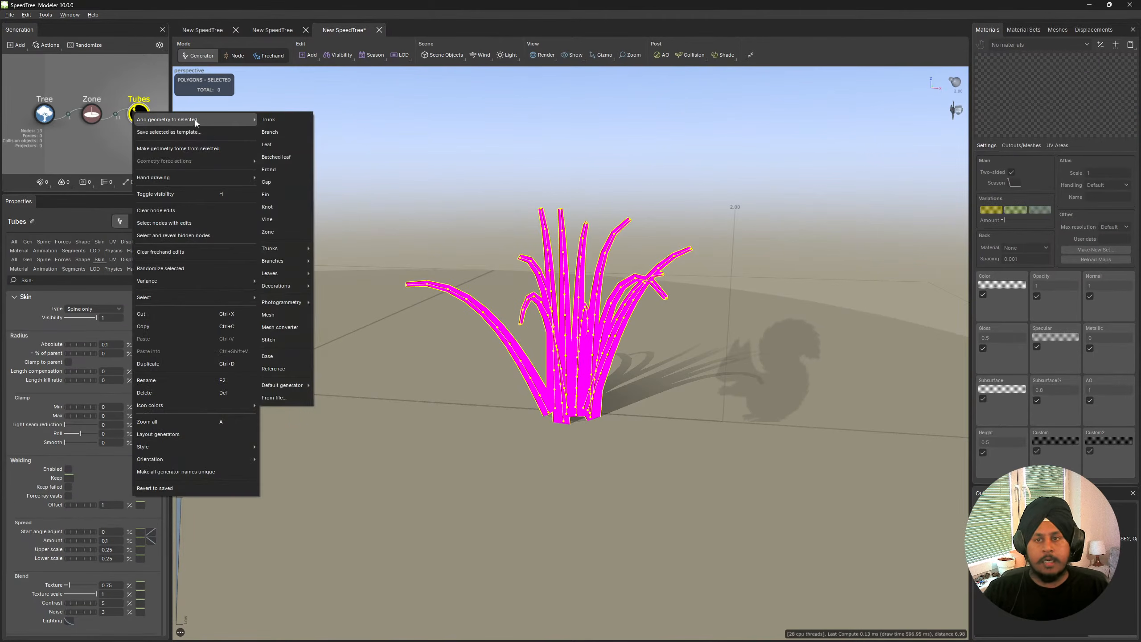
left_click(283, 169)
left_click_drag(590, 361, 577, 405)
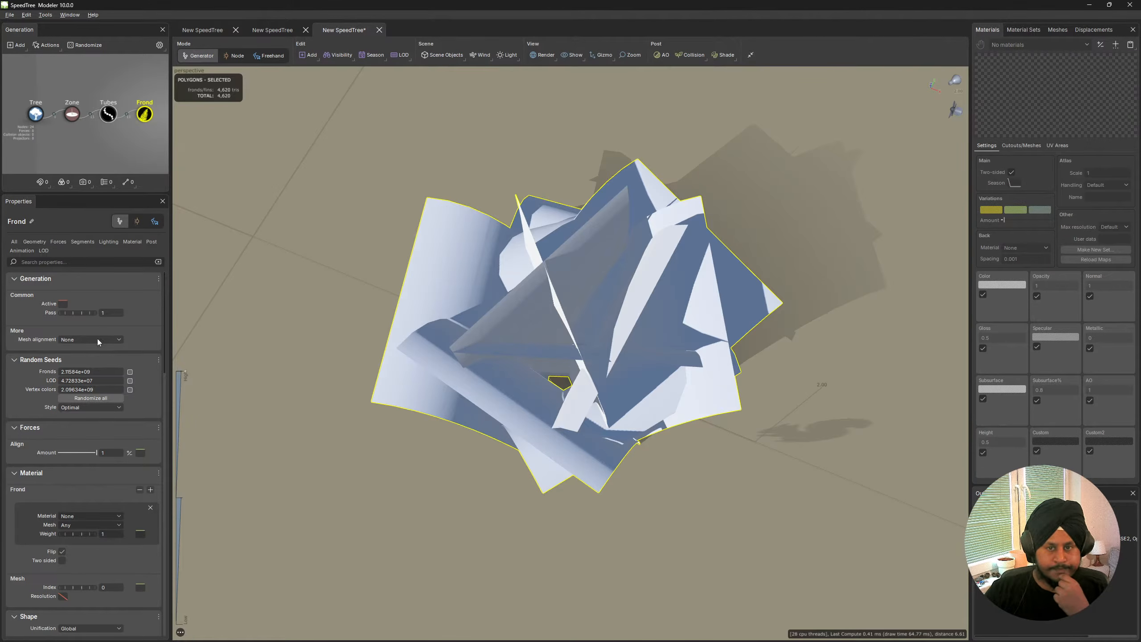
Reduce the Frond's width scale to 0.05 in its shape settings.
scroll(98, 401, "down", 5)
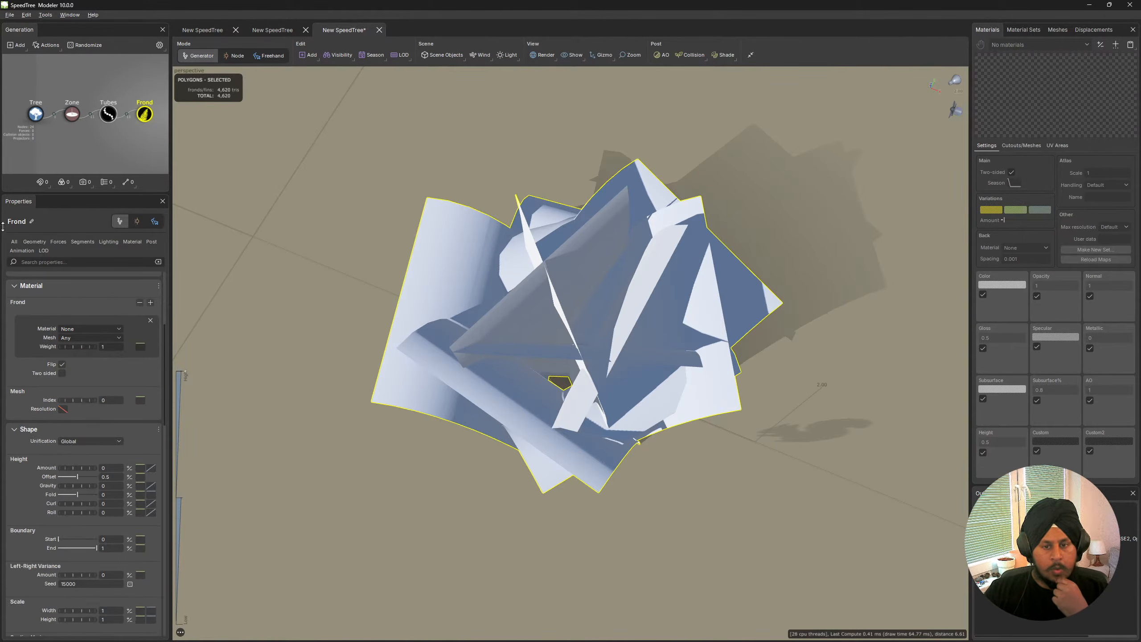
scroll(71, 463, "up", 2)
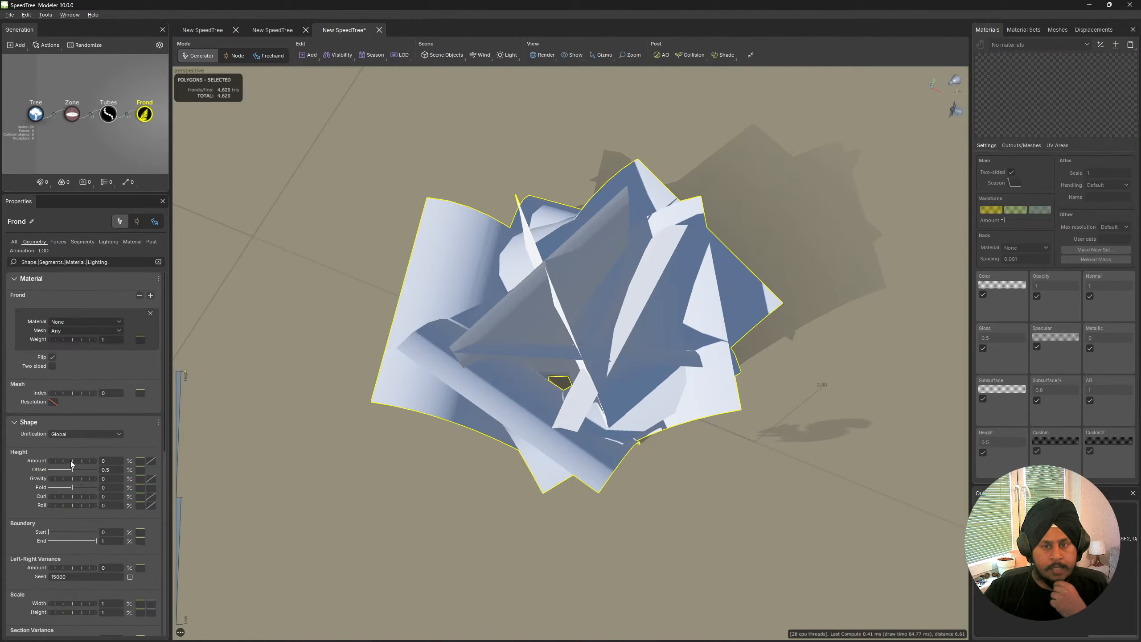
scroll(58, 490, "down", 3)
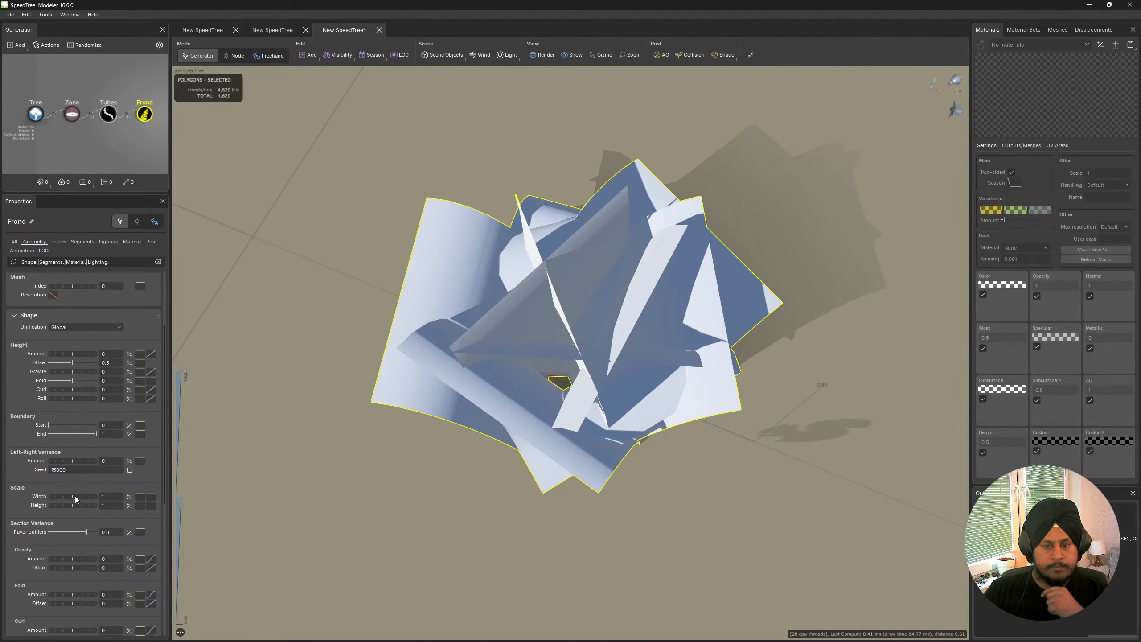
left_click_drag(75, 496, 31, 496)
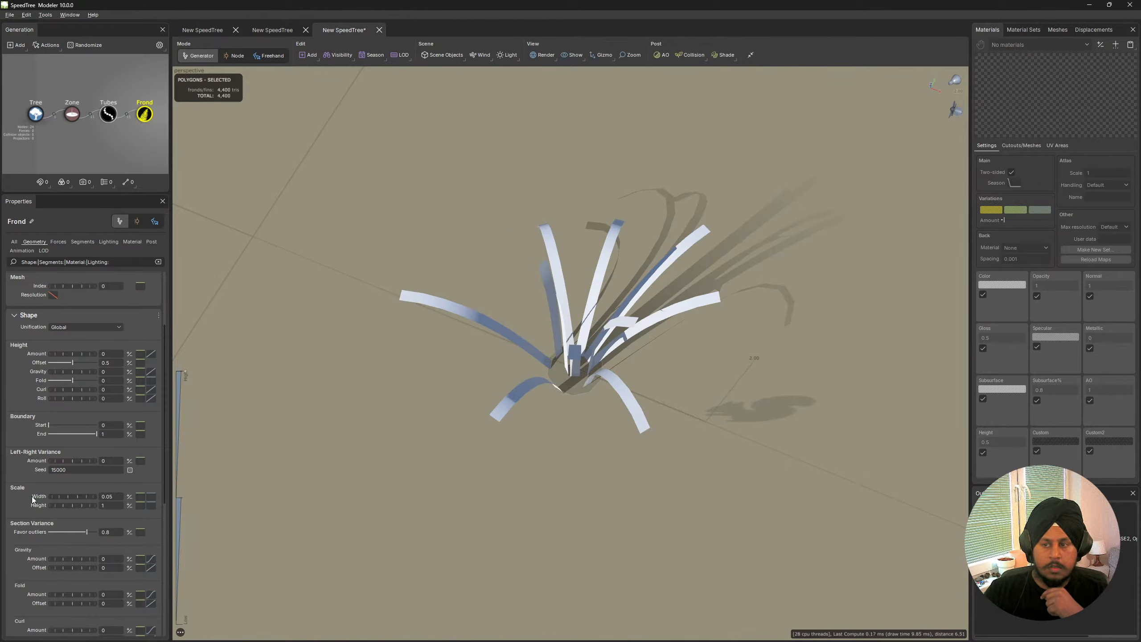
left_click(143, 496)
left_click(196, 511)
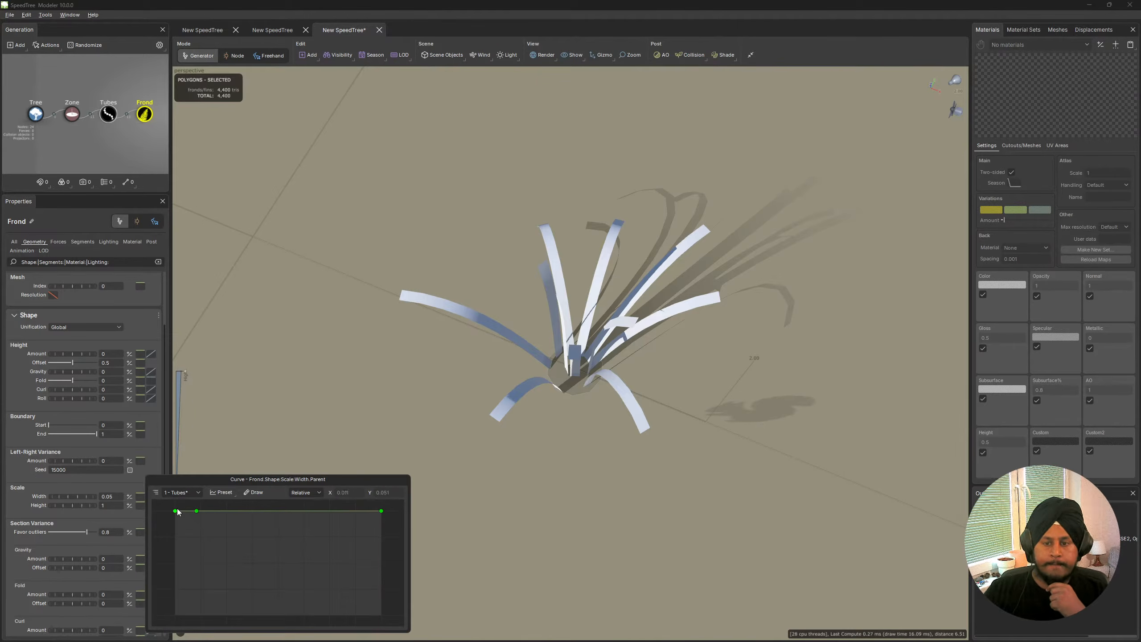
mouse_move(175, 511)
left_mouse_down()
mouse_move(164, 569)
mouse_move(173, 511)
left_mouse_up()
Shape the Frond's width profile curve into a smooth arch tapering at base and tip, with rounded points at about X 0.19 and 0.68.
left_click(152, 496)
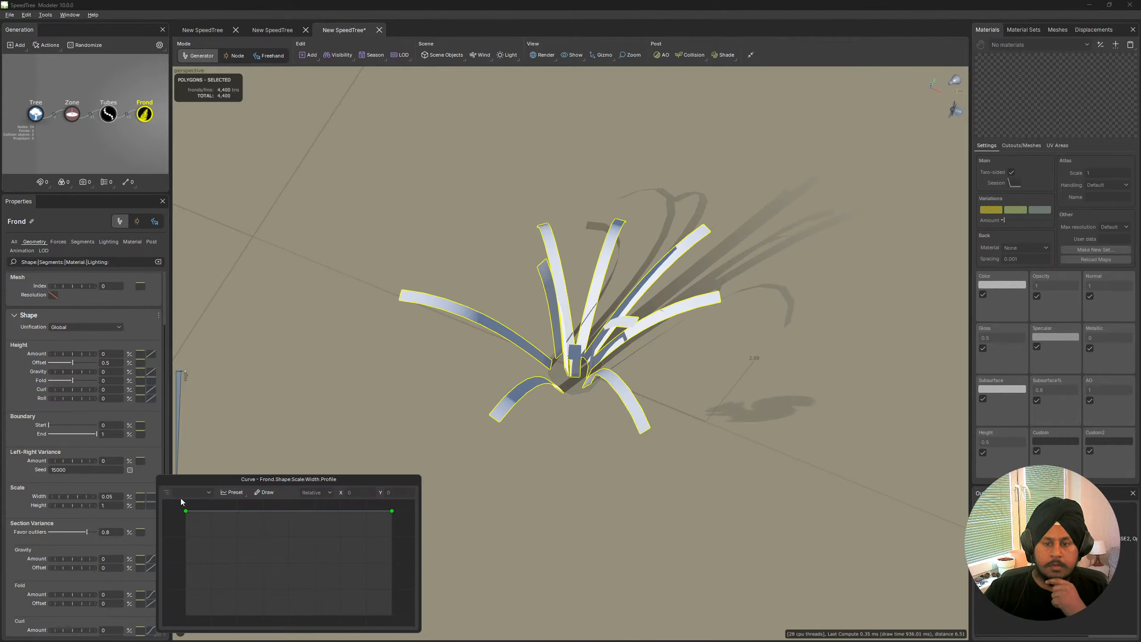
left_click_drag(188, 511, 179, 604)
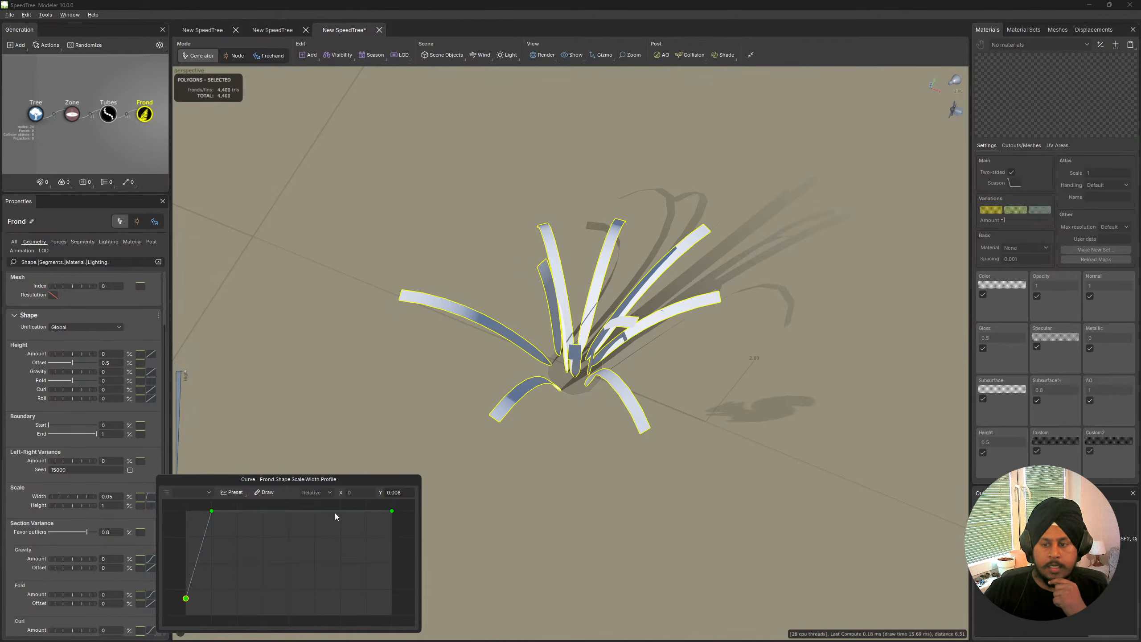
left_click(320, 512)
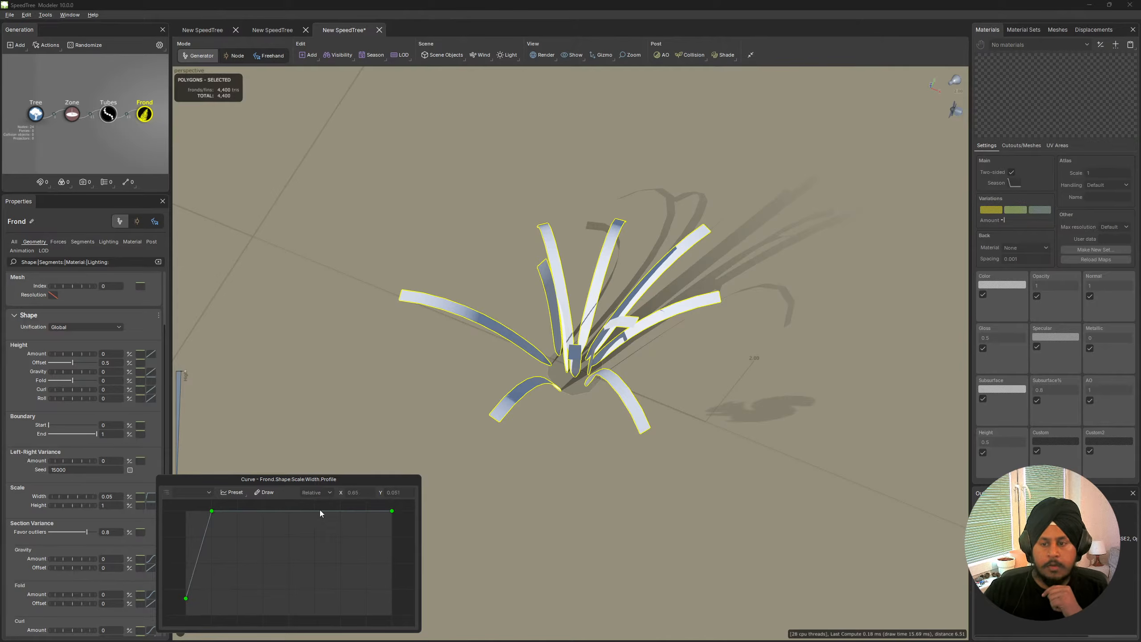
left_click_drag(392, 511, 391, 616)
mouse_move(320, 512)
left_mouse_down("shift")
mouse_move(355, 519)
mouse_move(327, 521)
left_mouse_up("shift")
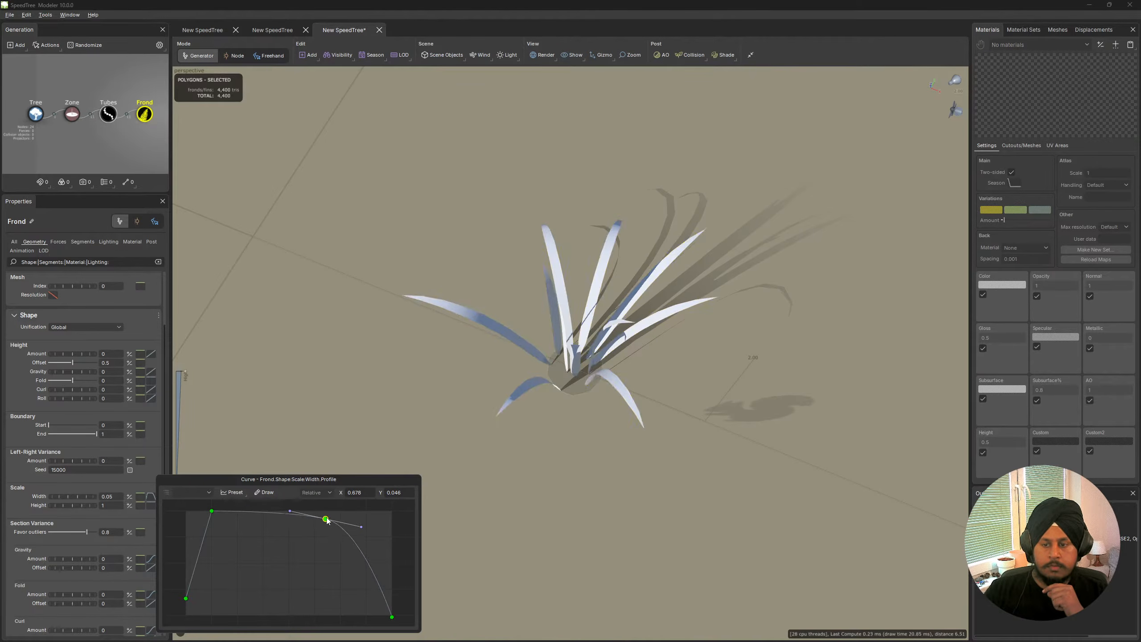
left_click(212, 512, "shift")
mouse_move(213, 511)
left_mouse_down()
mouse_move(215, 524)
mouse_move(243, 507)
mouse_move(225, 523)
left_mouse_up()
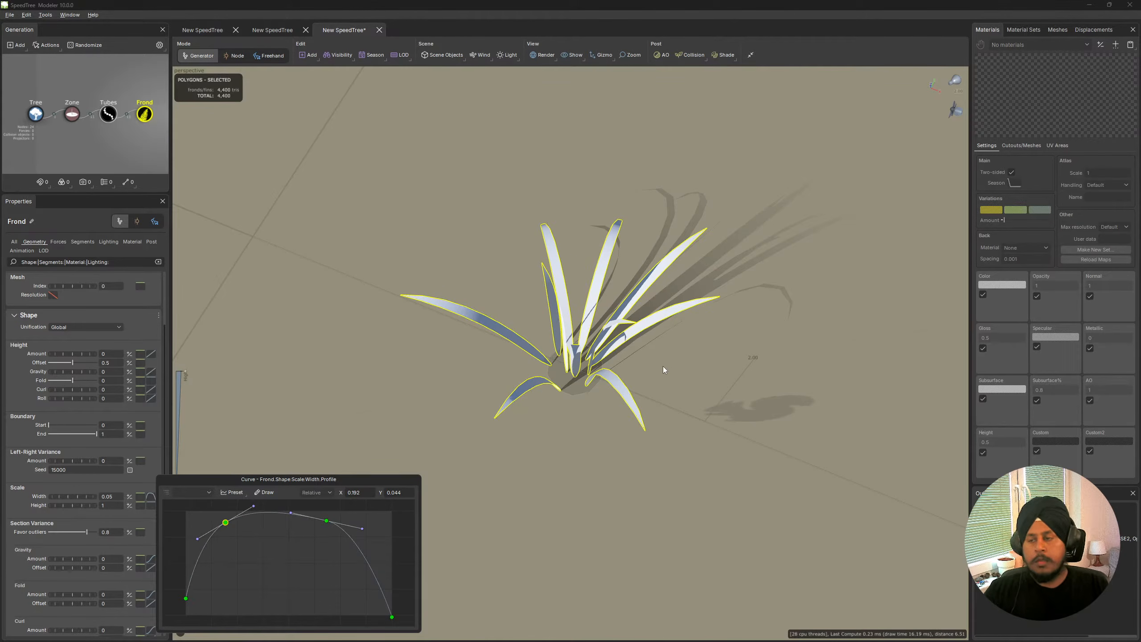
left_click_drag(663, 367, 278, 359)
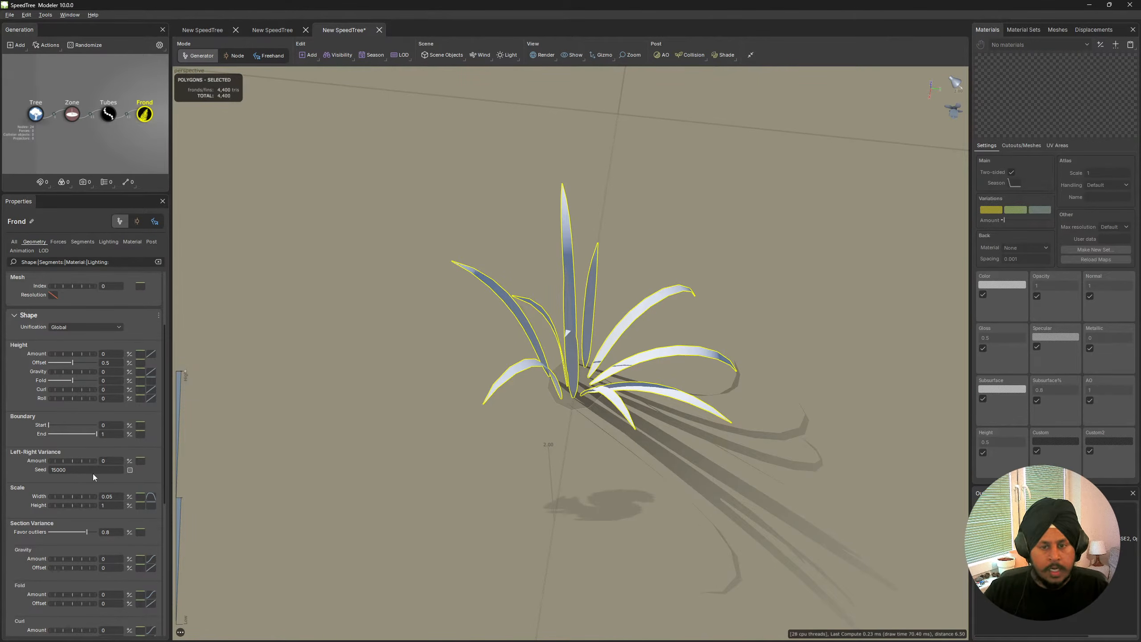
Set the Frond's absolute and relative segment width values to 0.
left_click(84, 243)
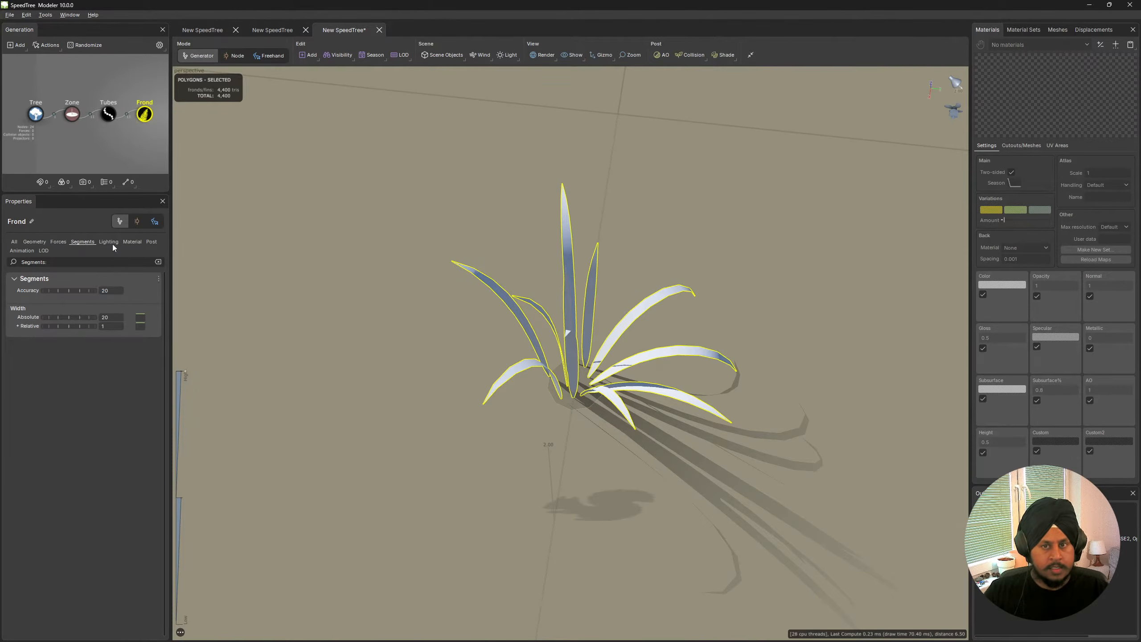
double_click(110, 319)
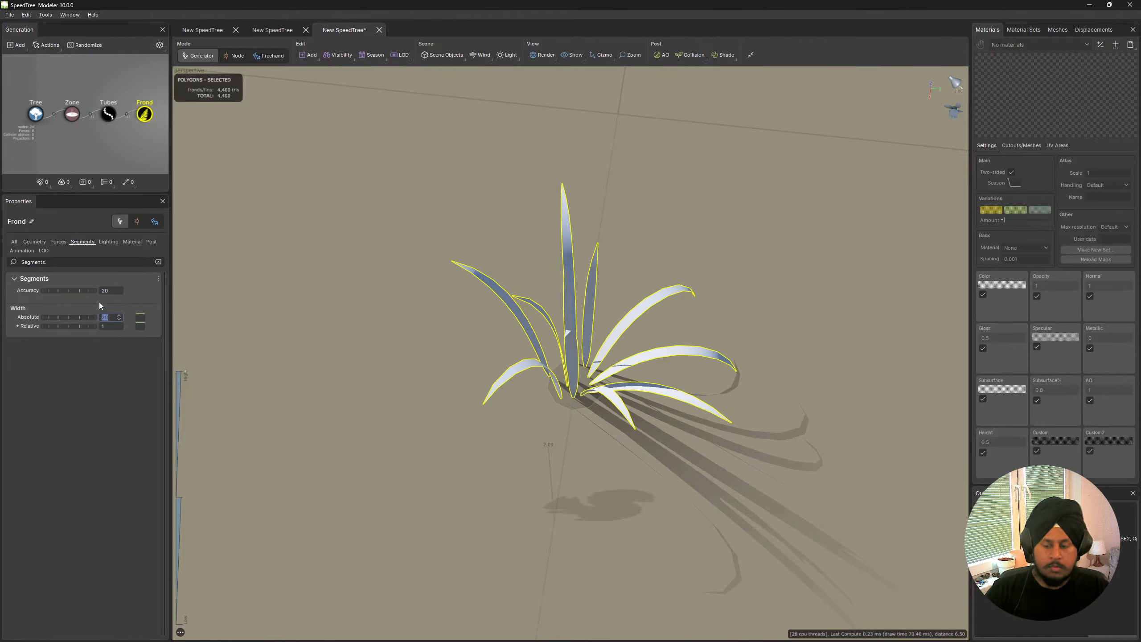
type("1")
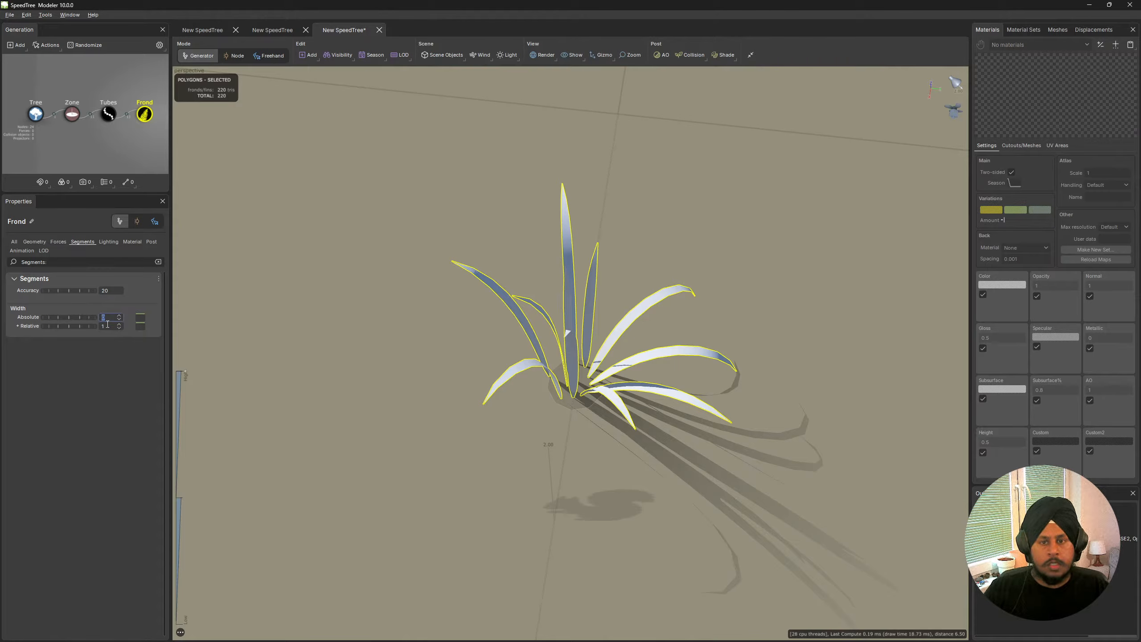
left_click(104, 326)
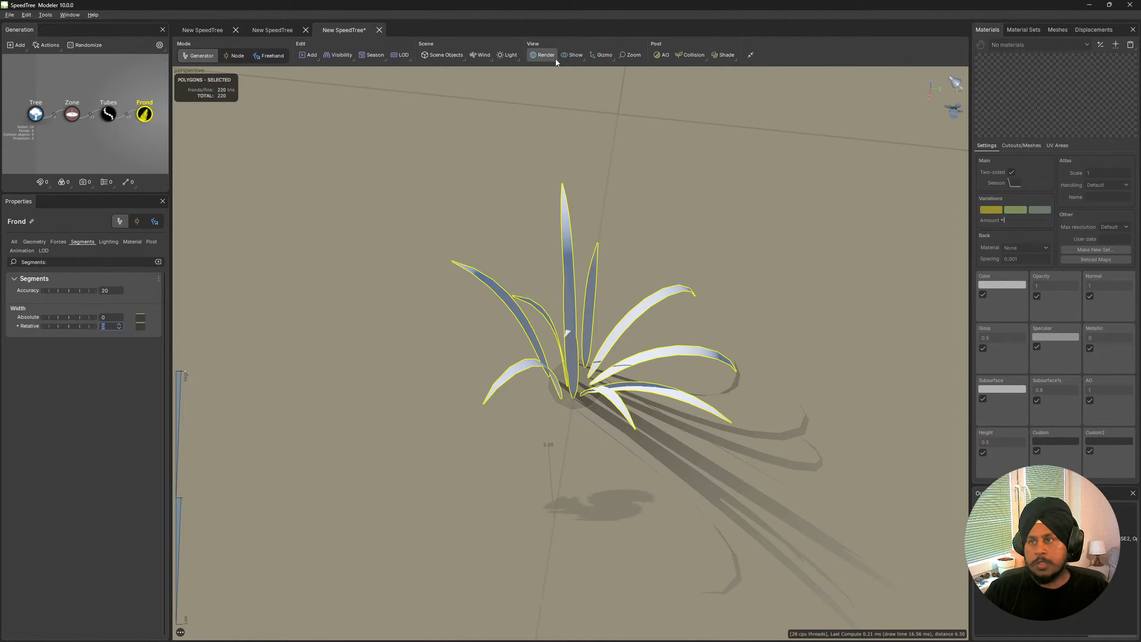
Display the wireframe over the fronds to examine their segments.
left_click(541, 56)
mouse_move(583, 157)
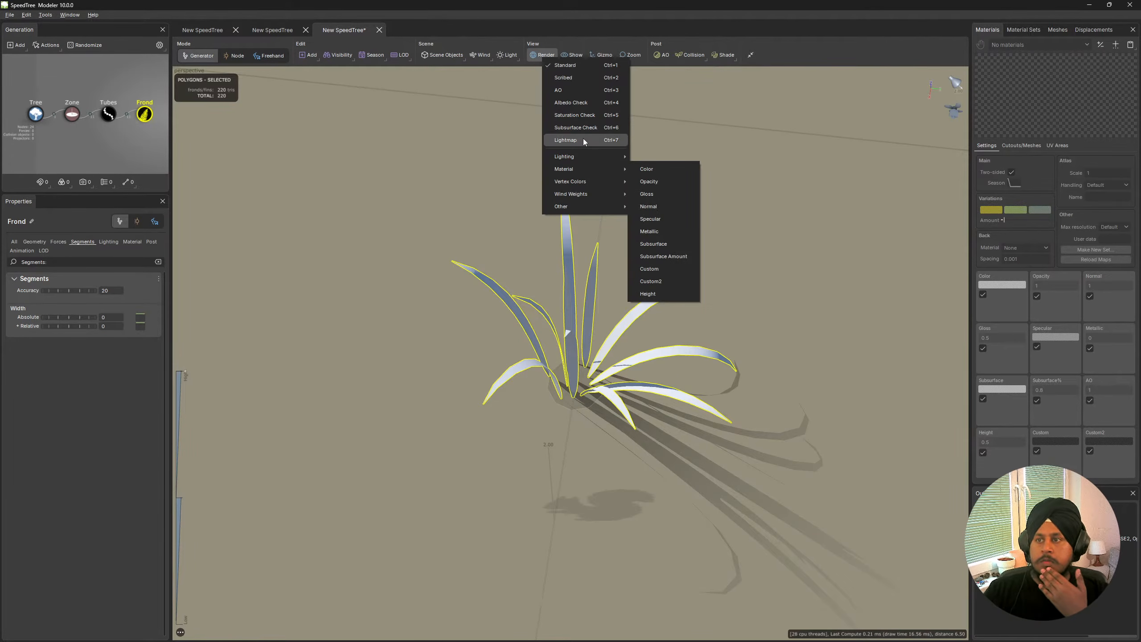
left_click(637, 292)
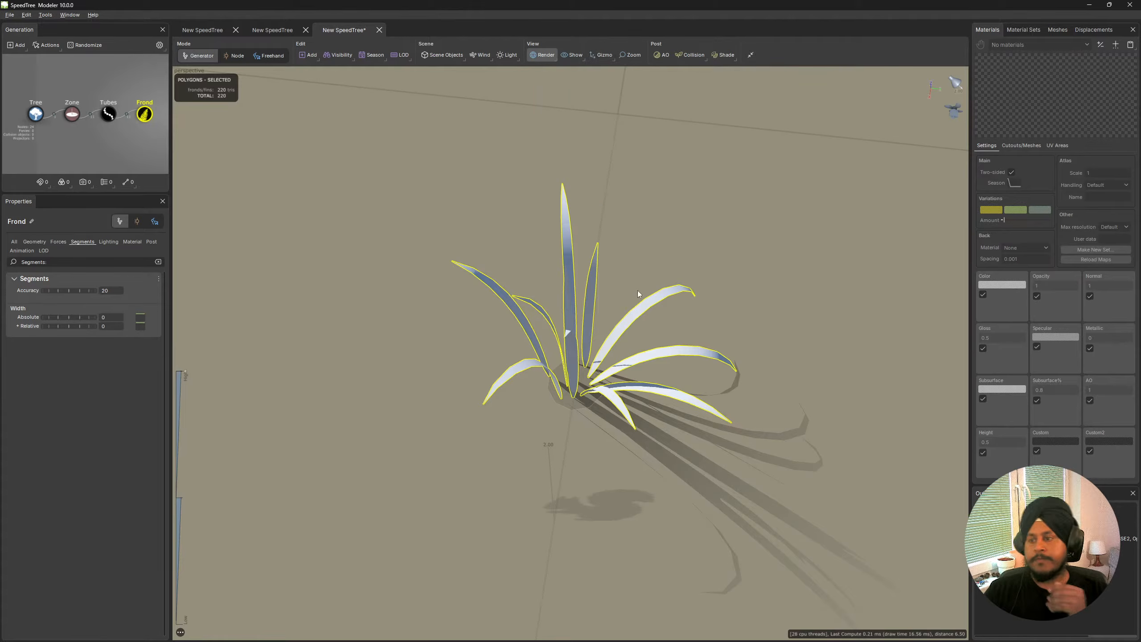
key("w")
left_click_drag(724, 282, 768, 255)
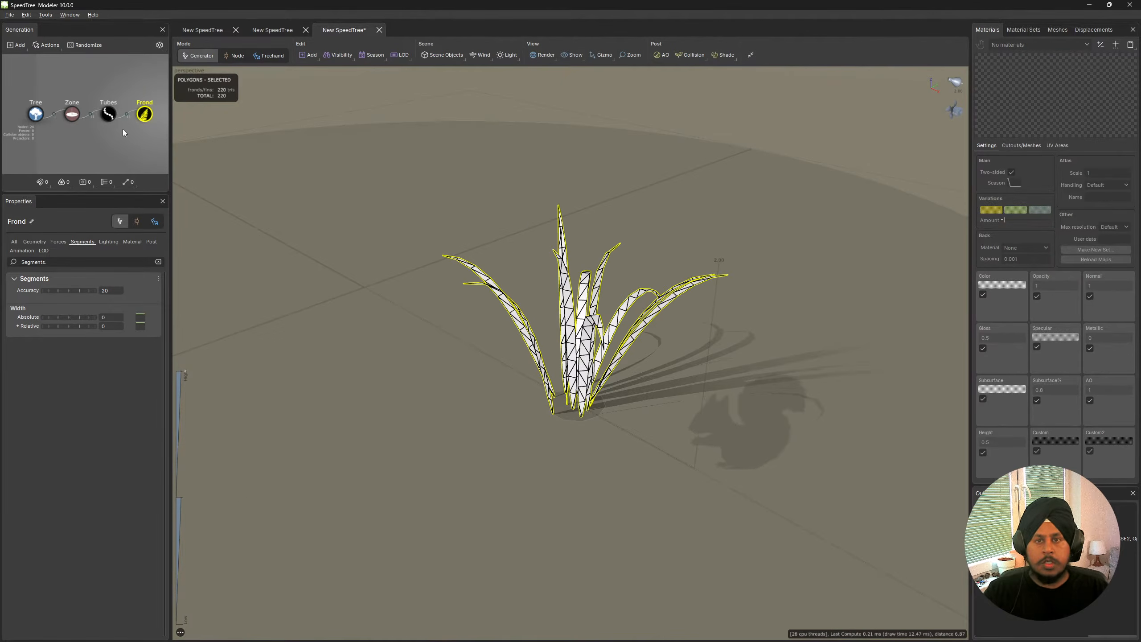
Set the Tubes generator's segment length to 0 relative and 14 absolute.
left_click(109, 114)
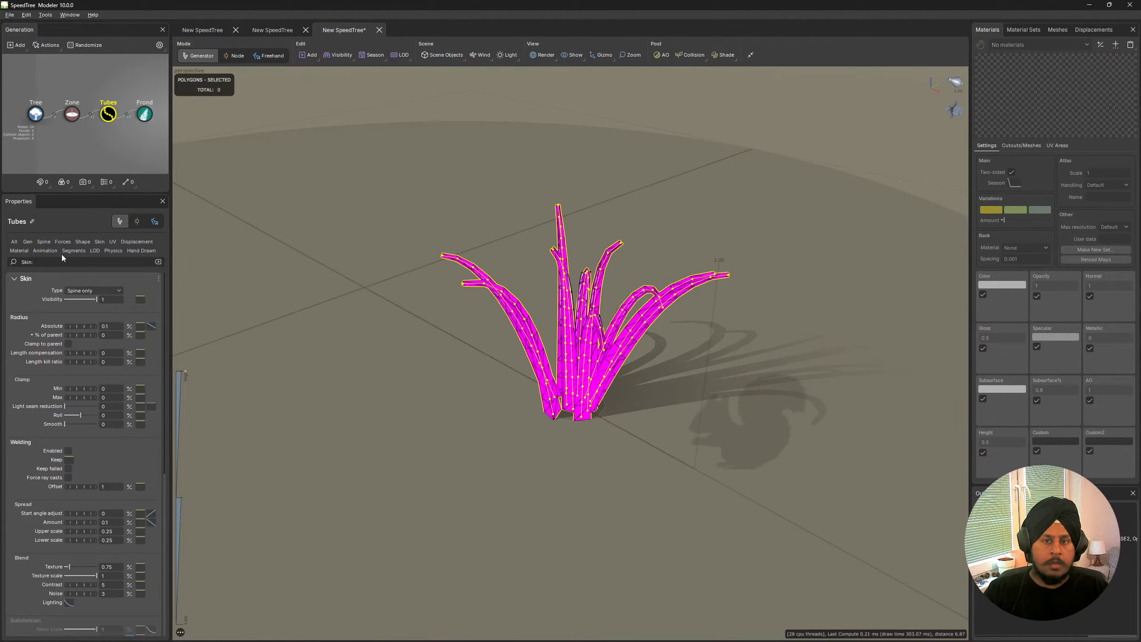
left_click(74, 251)
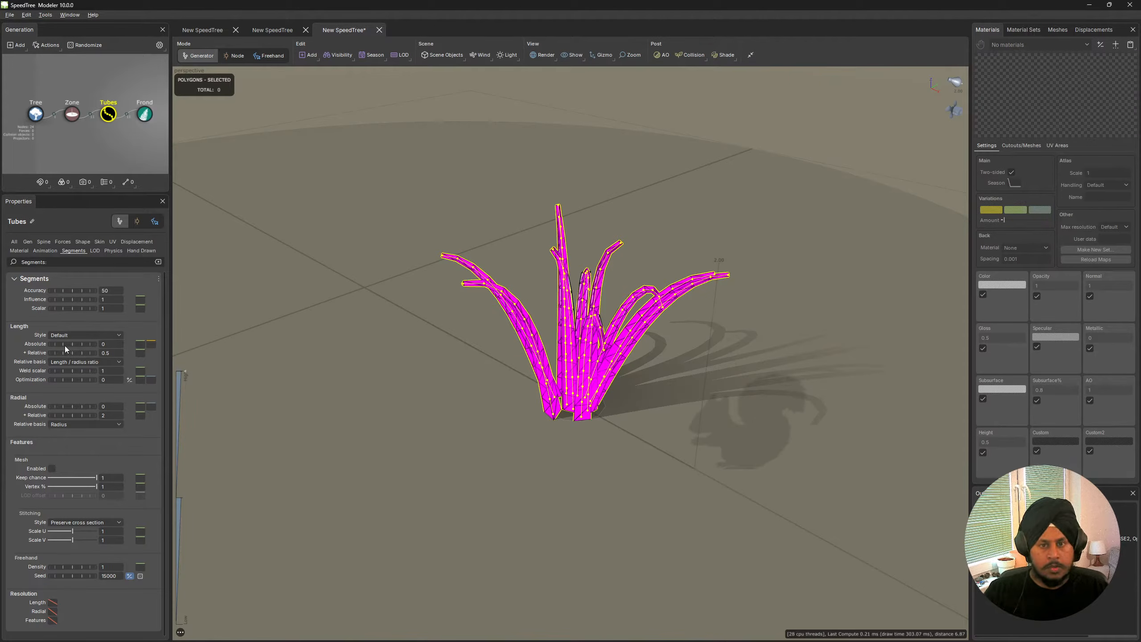
left_click(112, 353)
type("0")
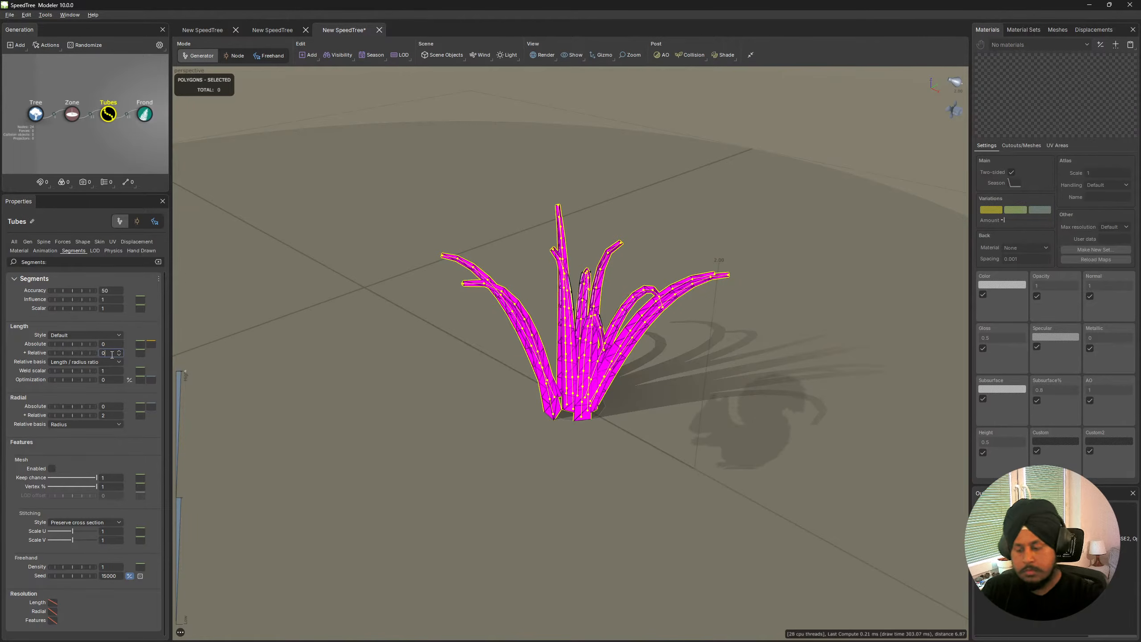
left_click_drag(68, 344, 201, 348)
Lower the start of the Tubes' absolute segment length distribution curve to form a straight ramp rising towards the tip.
left_click(152, 345)
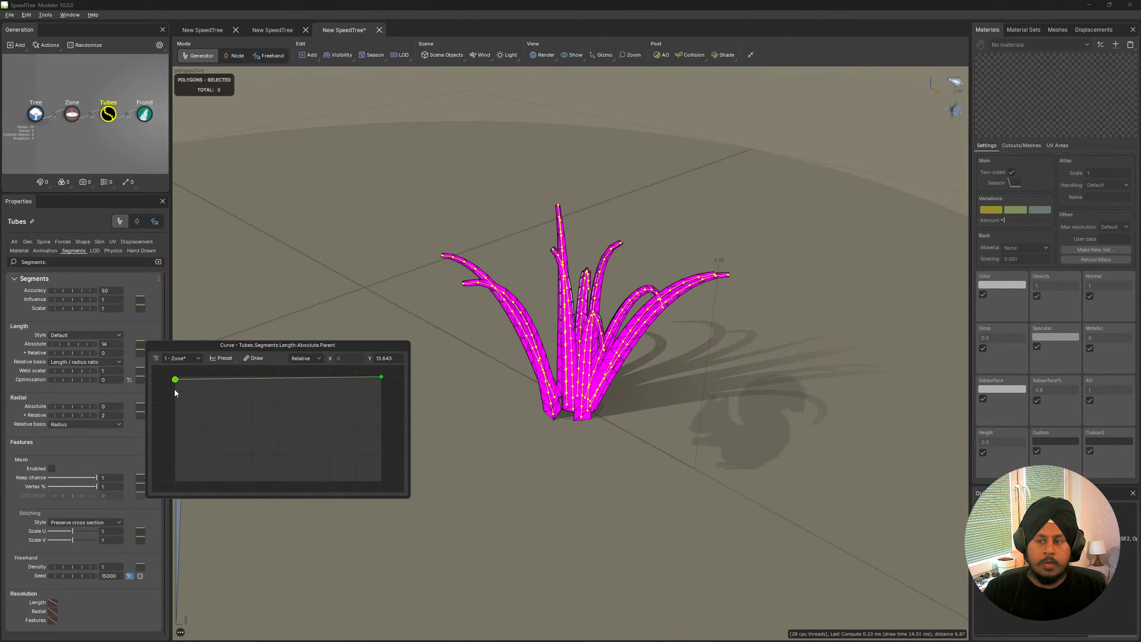
mouse_move(175, 393)
left_mouse_down()
mouse_move(176, 477)
mouse_move(180, 378)
mouse_move(188, 487)
left_mouse_up()
left_click(151, 345)
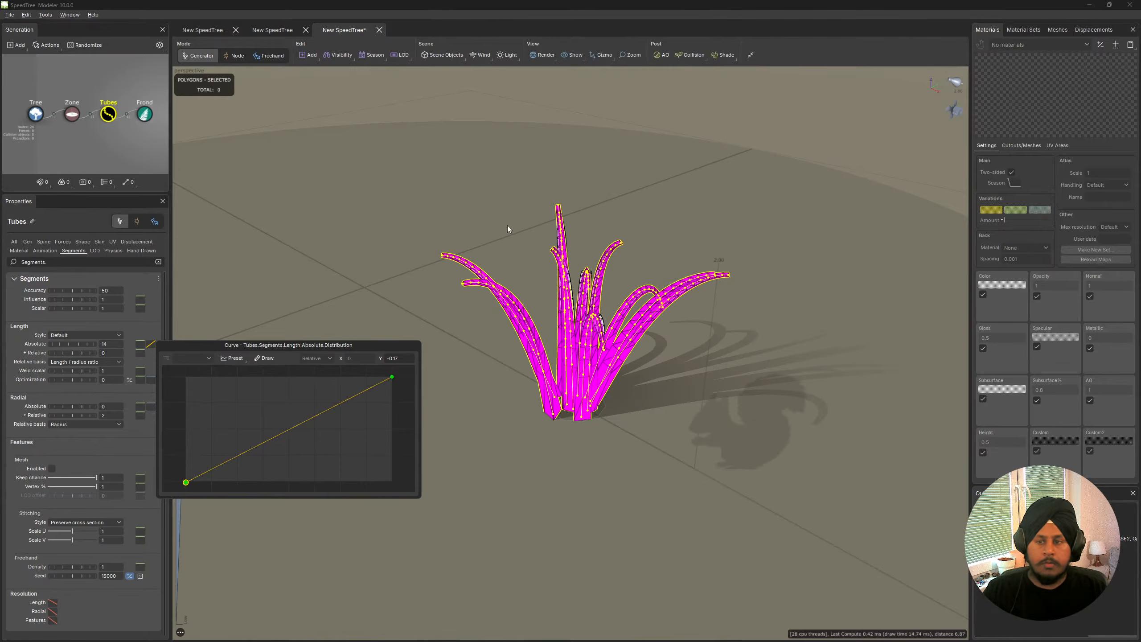
left_click_drag(507, 224, 408, 246)
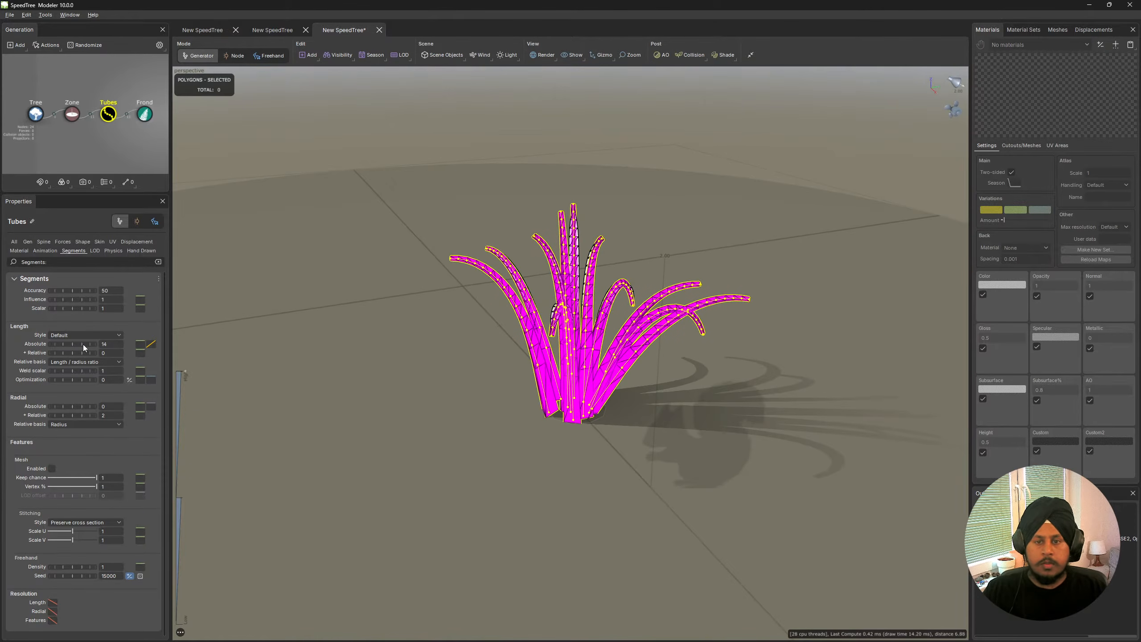
Set the Tubes generator's absolute segment length to 8 and inspect the clump from another angle.
left_click_drag(78, 344, 28, 344)
left_click_drag(551, 359, 567, 359)
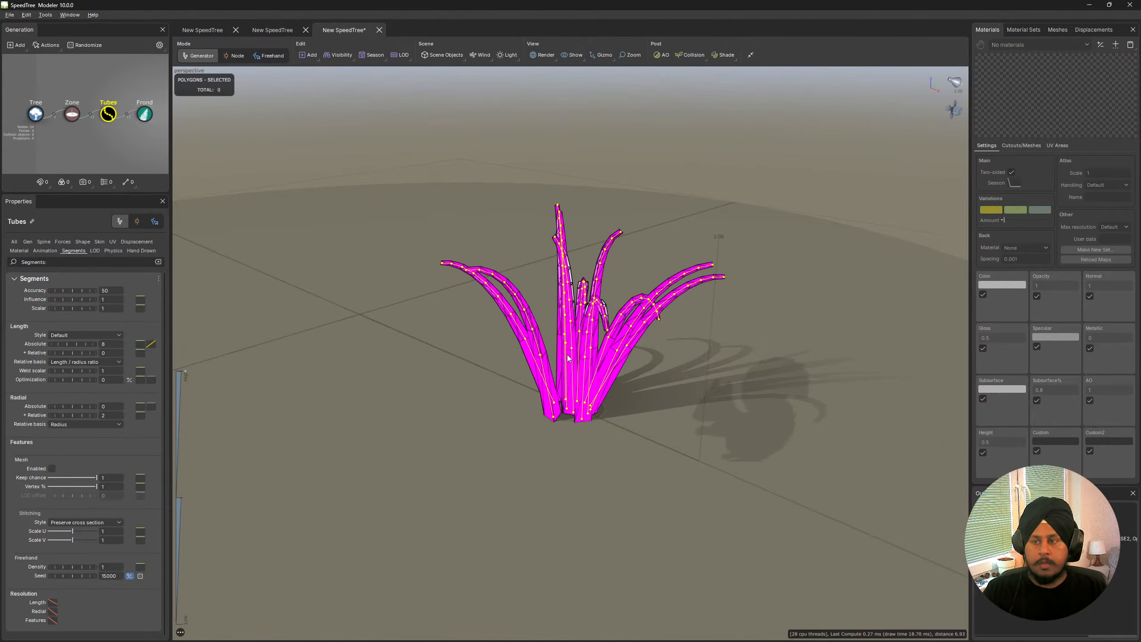
left_click(359, 224)
left_click_drag(358, 224, 632, 245)
Set the Frond's absolute segment width to 2 and check the blades' wireframe up close.
left_click(145, 114)
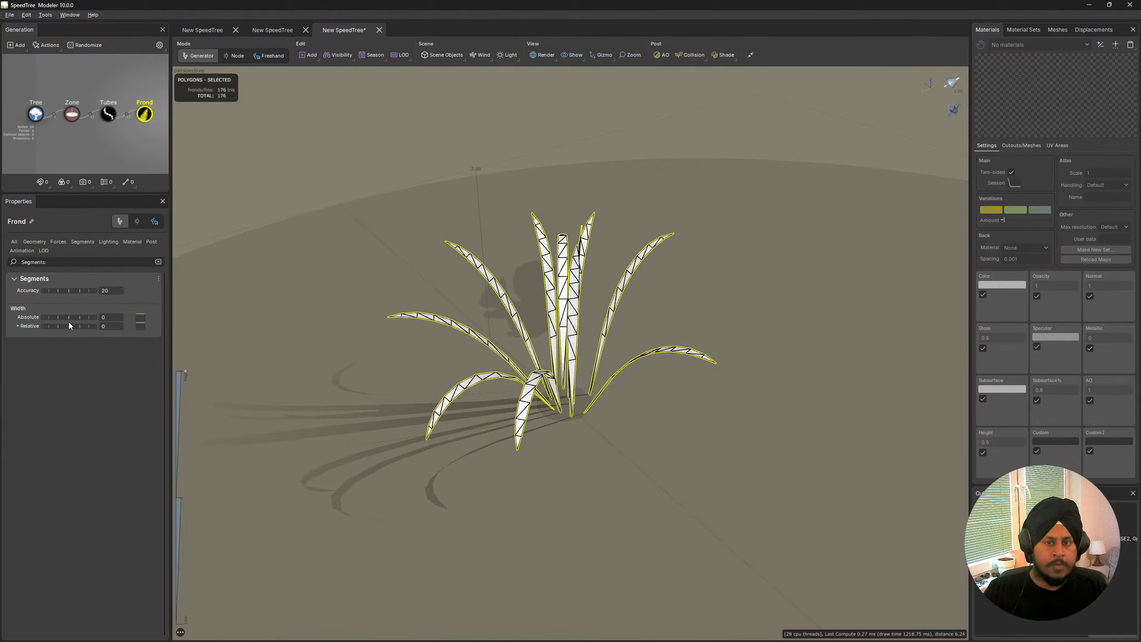
left_click_drag(69, 322, 92, 316)
scroll(745, 323, "down", 5)
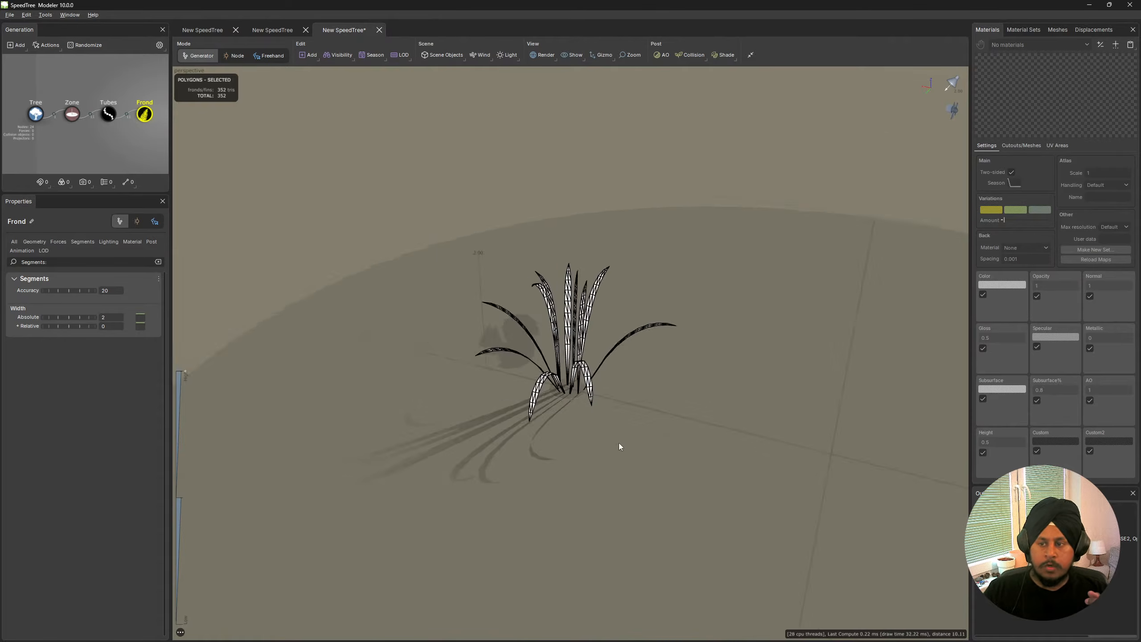
scroll(619, 443, "up", 12)
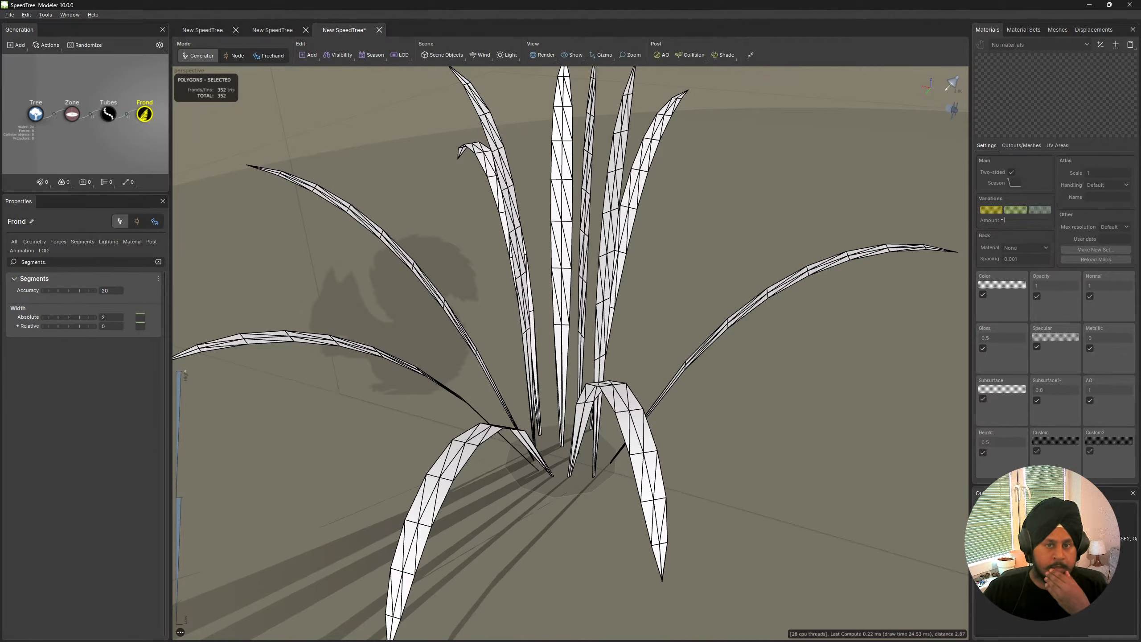
Set the Frond's height fold to -0.298 and give the fold some variance.
left_click(35, 242)
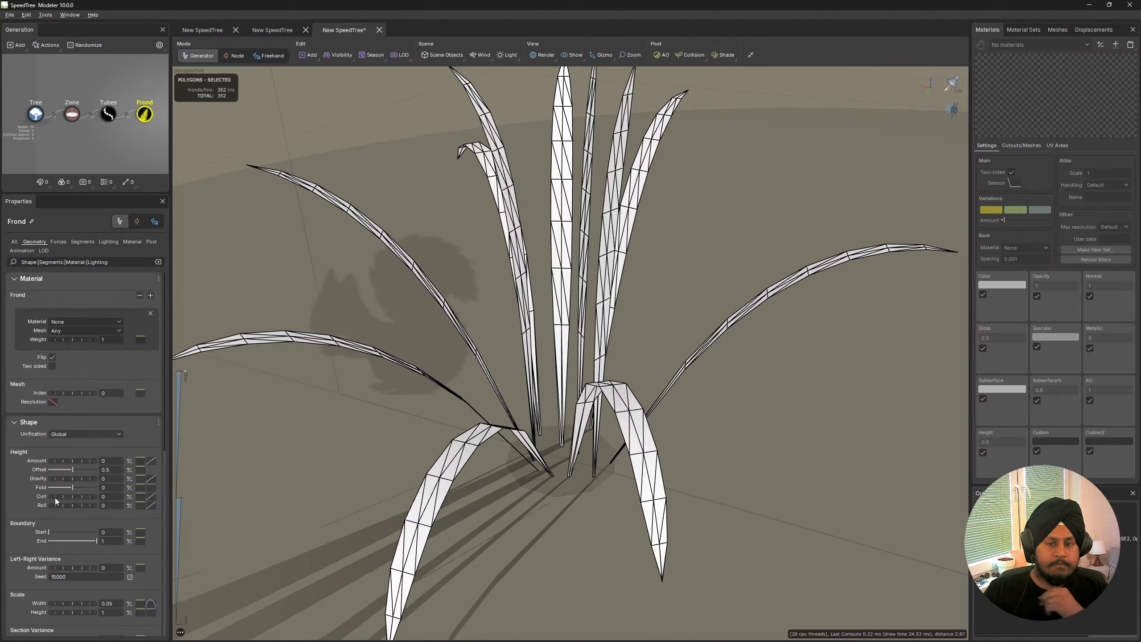
scroll(47, 510, "down", 2)
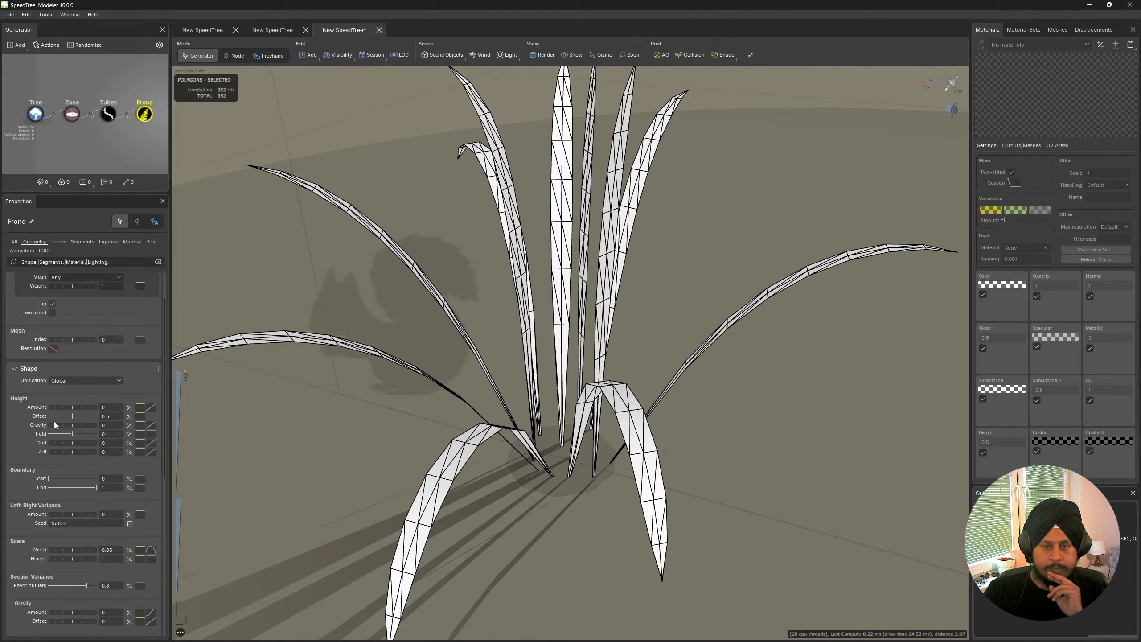
scroll(59, 405, "up", 2)
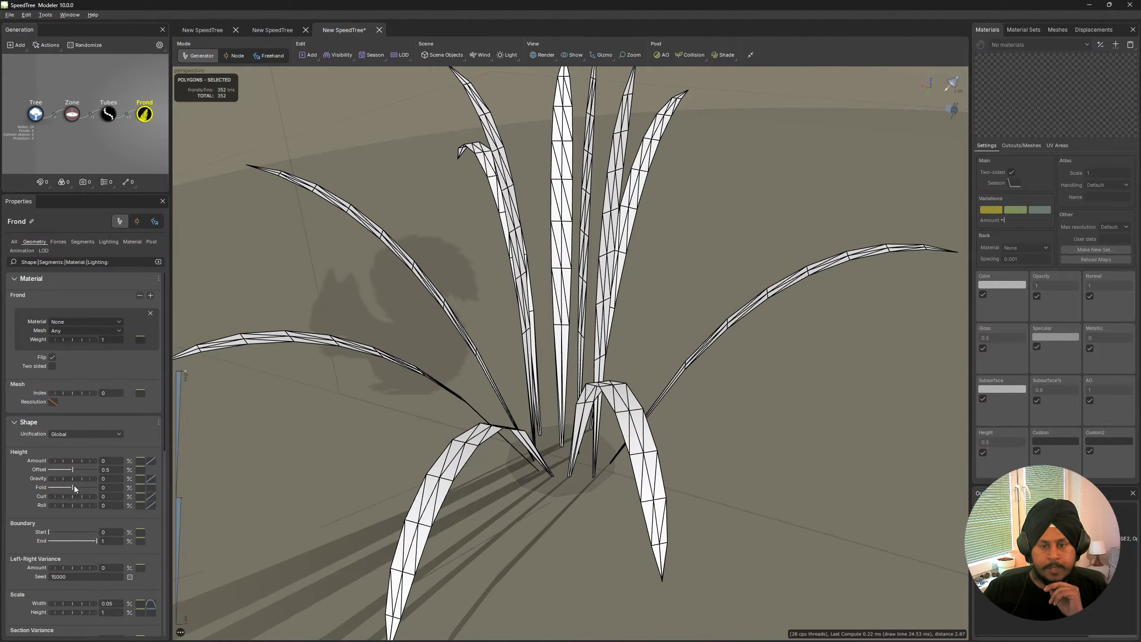
left_click_drag(71, 487, 66, 485)
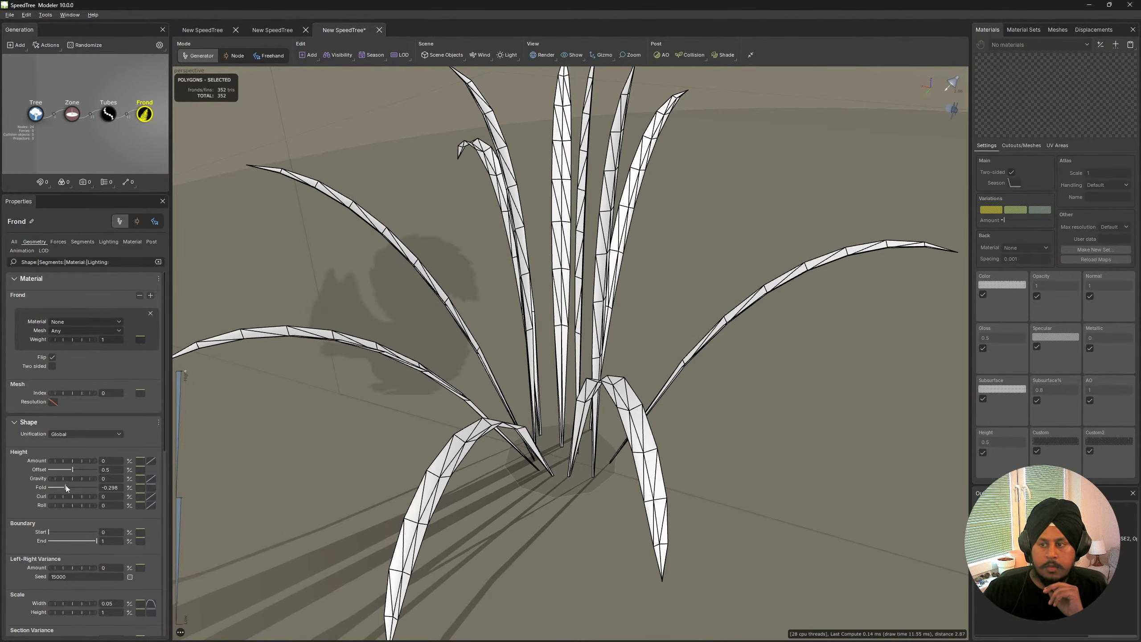
left_click(119, 487)
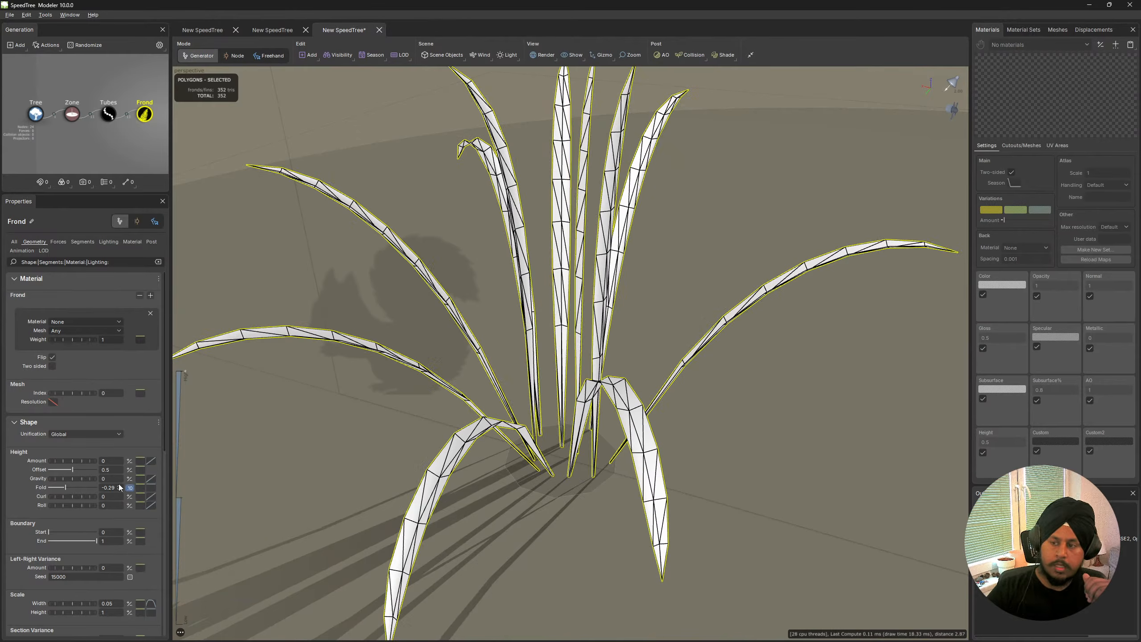
scroll(689, 245, "down", 5)
left_click_drag(689, 245, 729, 253)
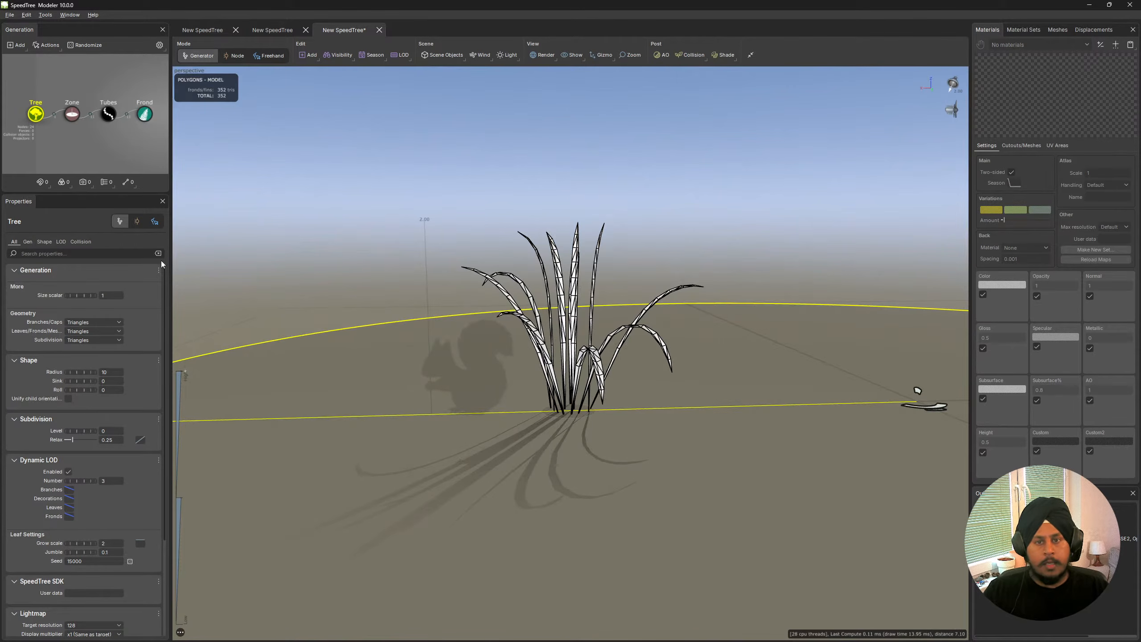
Set the Zone generator's frequency to 33 and its generation boundaries to first 0.1 and last 0.59.
left_click(144, 113)
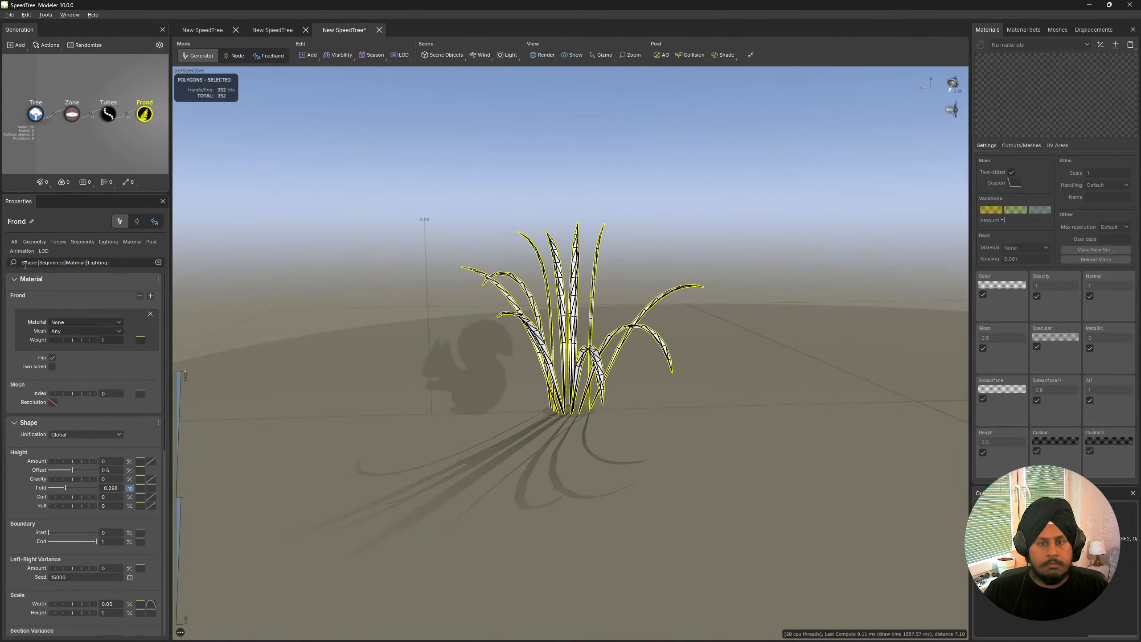
left_click_drag(485, 311, 596, 383)
scroll(629, 340, "down", 5)
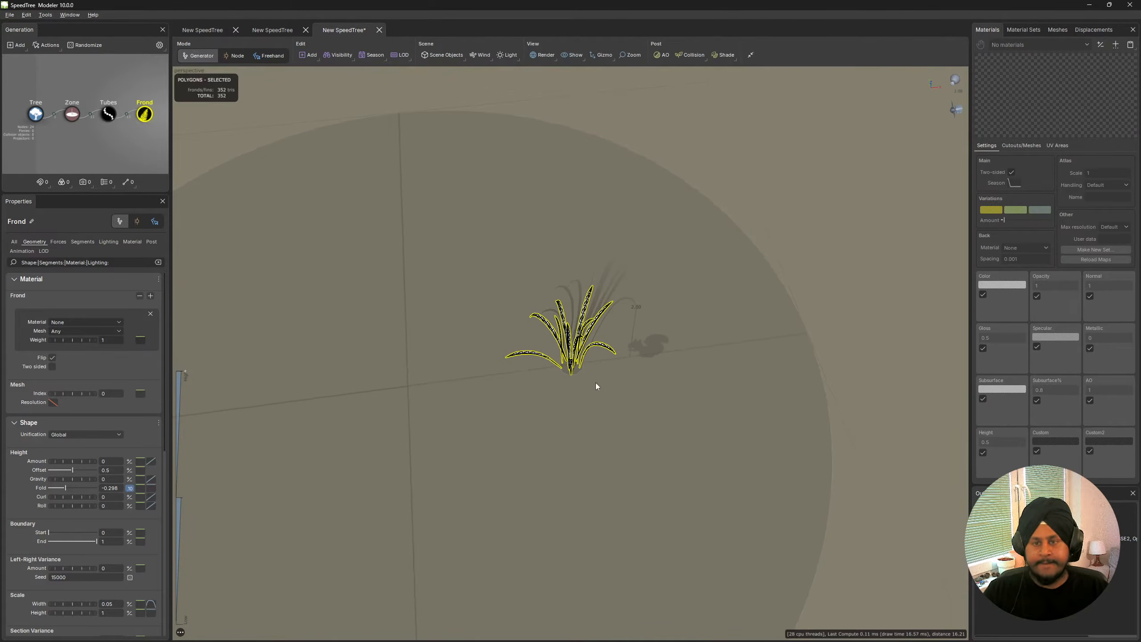
left_click(72, 114)
scroll(593, 364, "down", 1)
scroll(593, 364, "down", 3)
left_click_drag(578, 369, 604, 337)
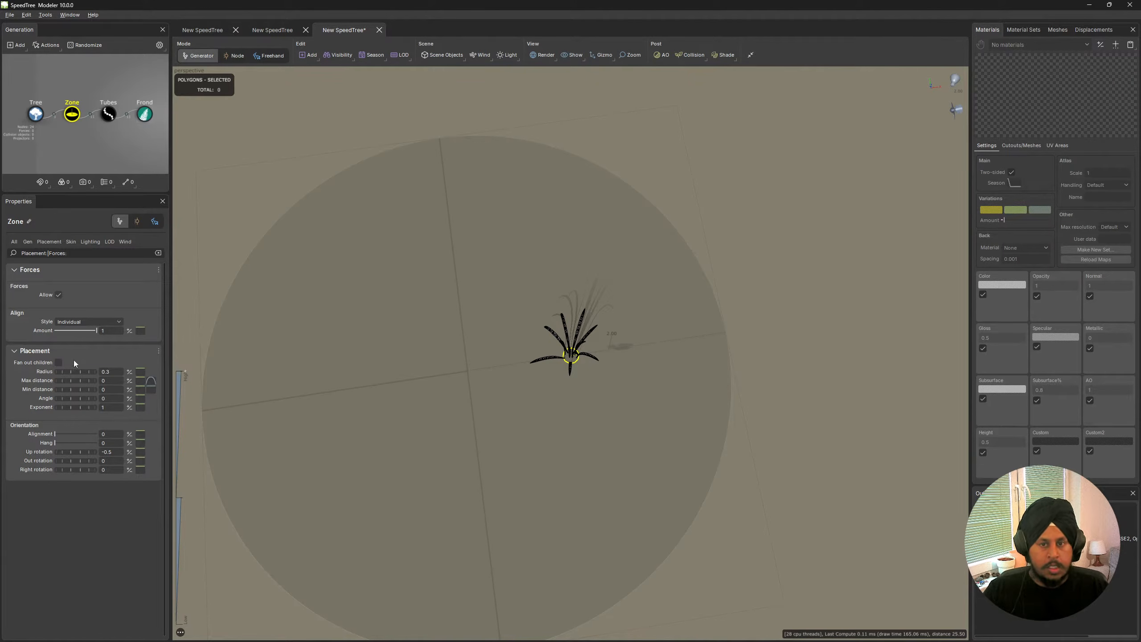
left_click(28, 242)
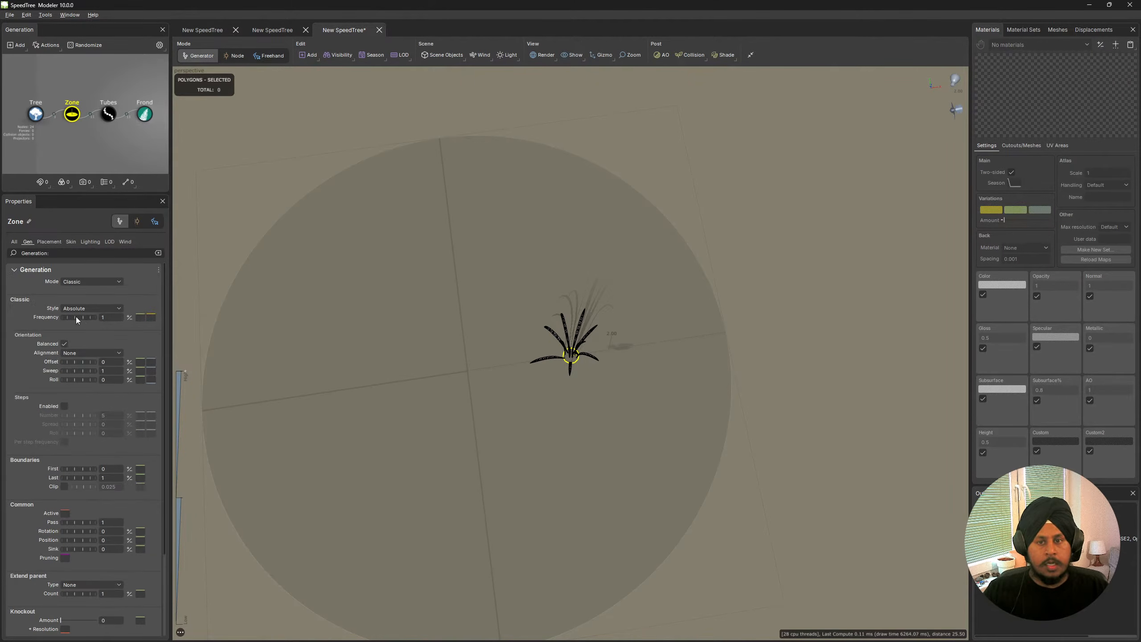
left_click_drag(76, 316, 360, 354)
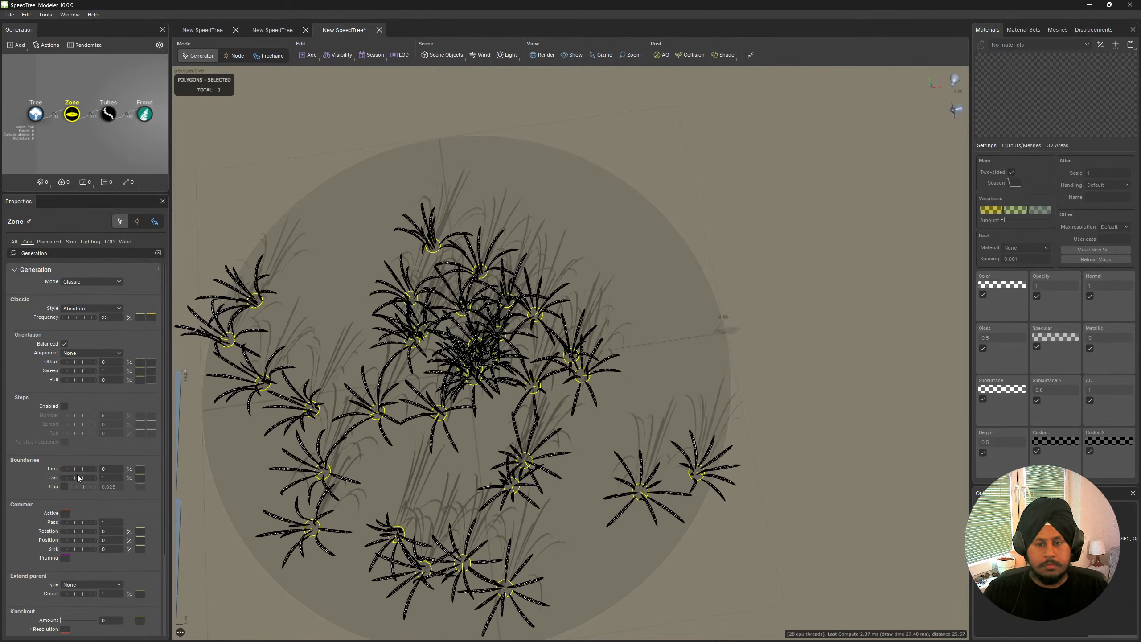
left_click_drag(77, 468, 67, 477)
left_click_drag(544, 475, 488, 453)
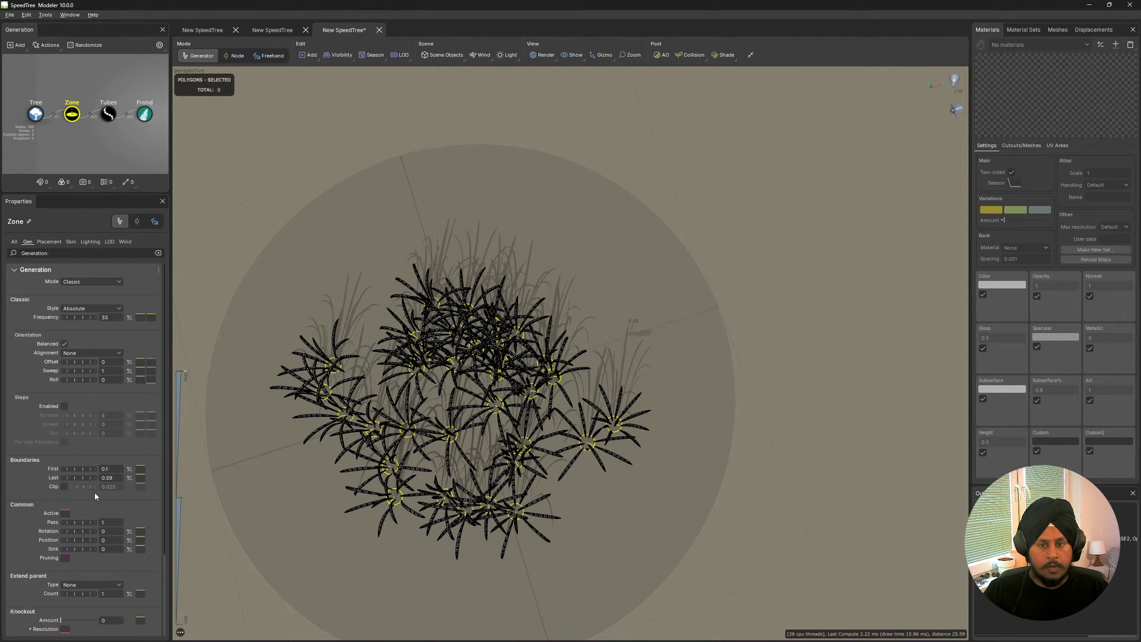
Give the Zone's placement radius a variance of 0.2.
left_click(49, 242)
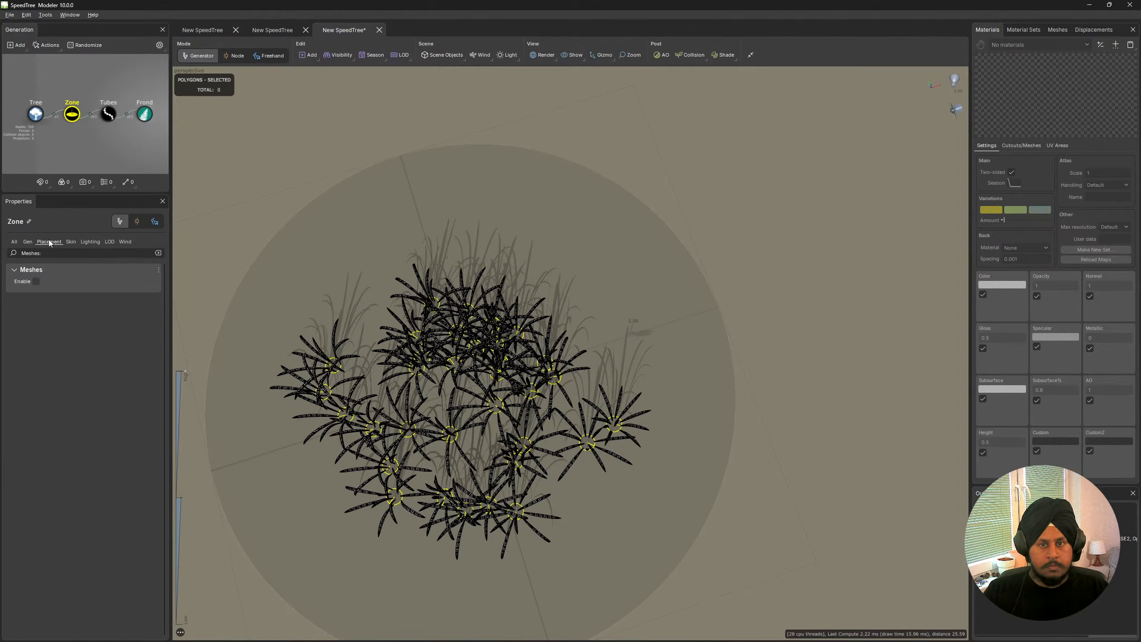
left_click(139, 374)
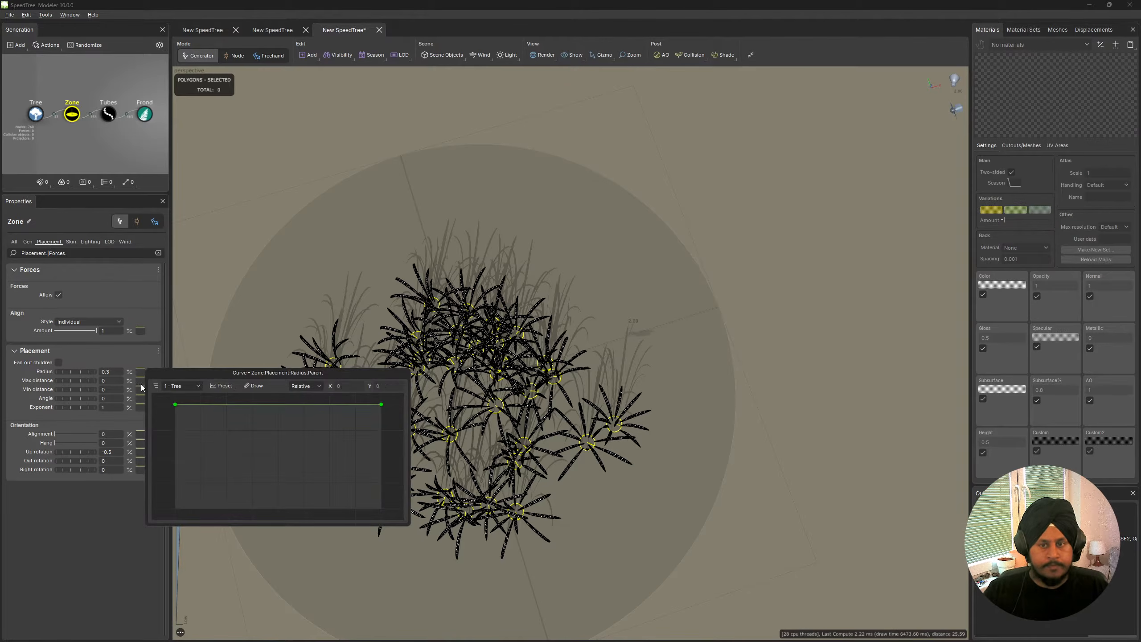
left_click(128, 373)
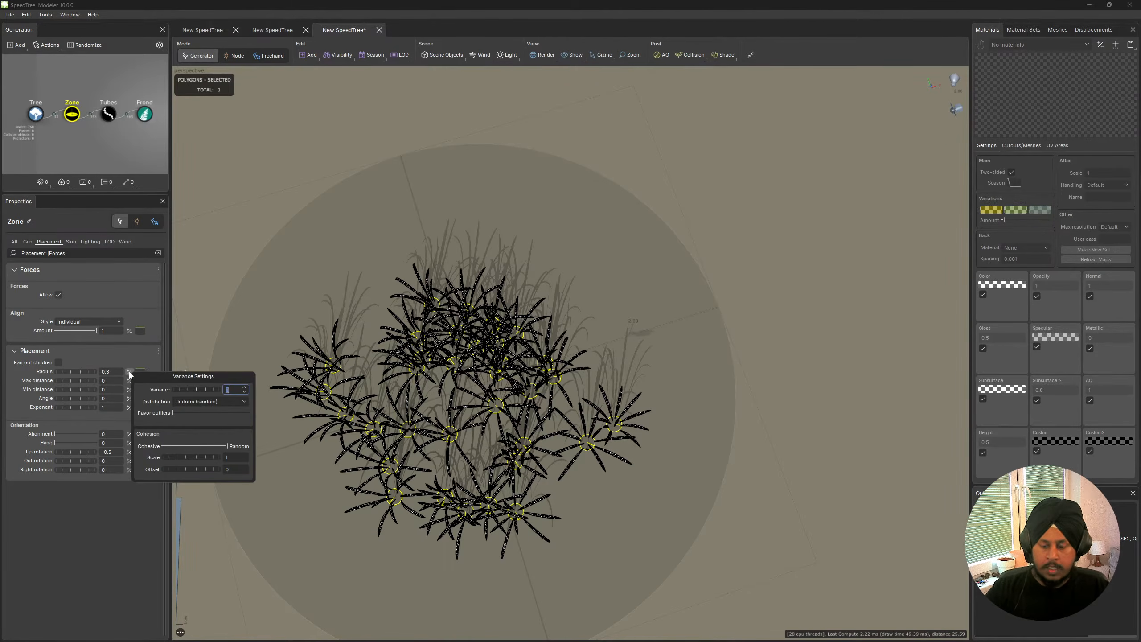
left_click(129, 374)
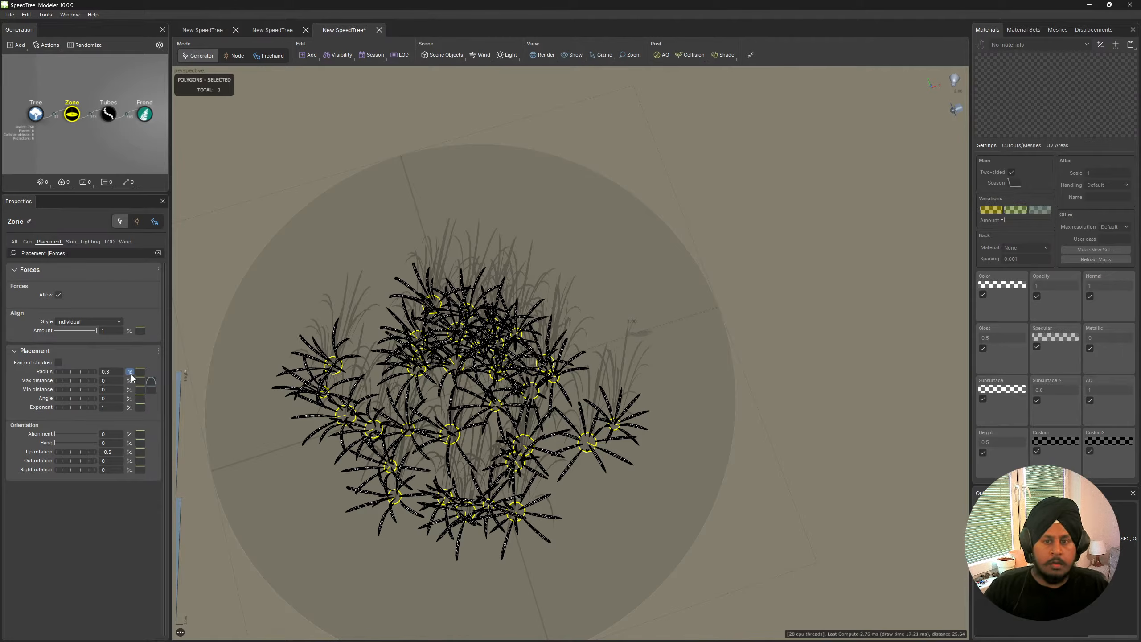
left_click(131, 372)
type("0.2")
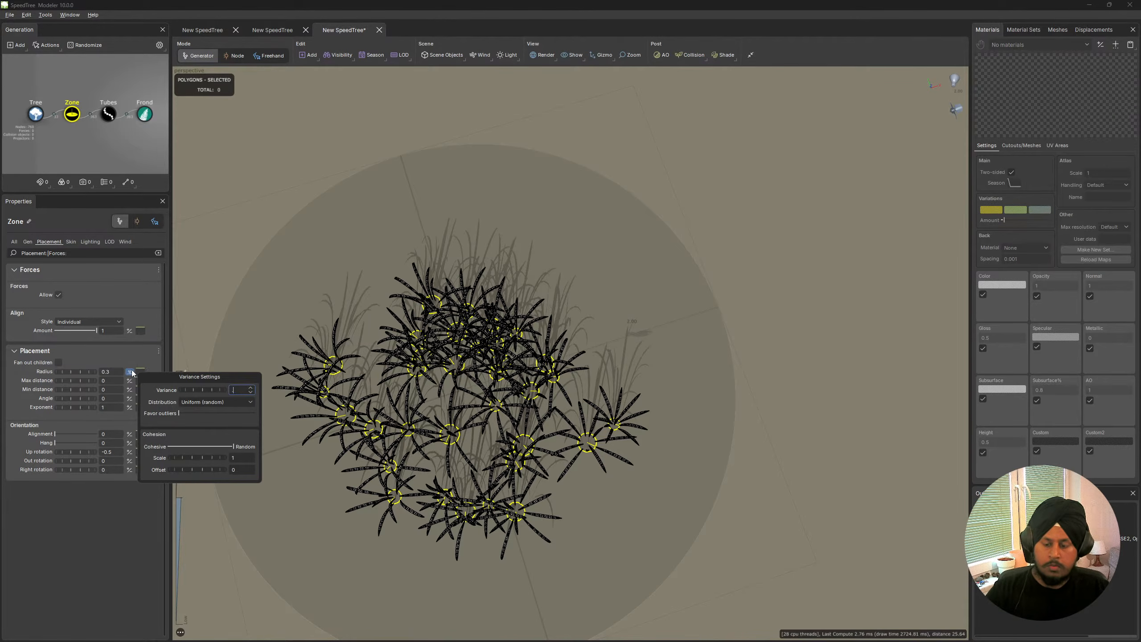
key("Return")
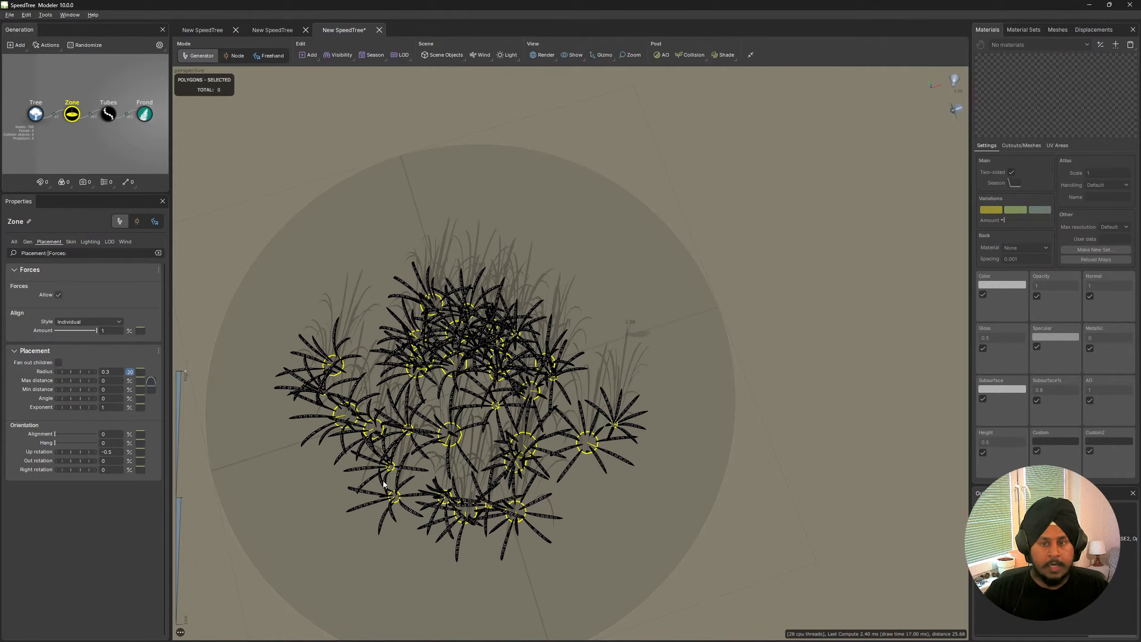
left_click_drag(385, 483, 382, 395)
Set the Tubes' spine length to 1 absolute and 0.5 for % of parent.
left_click(145, 114)
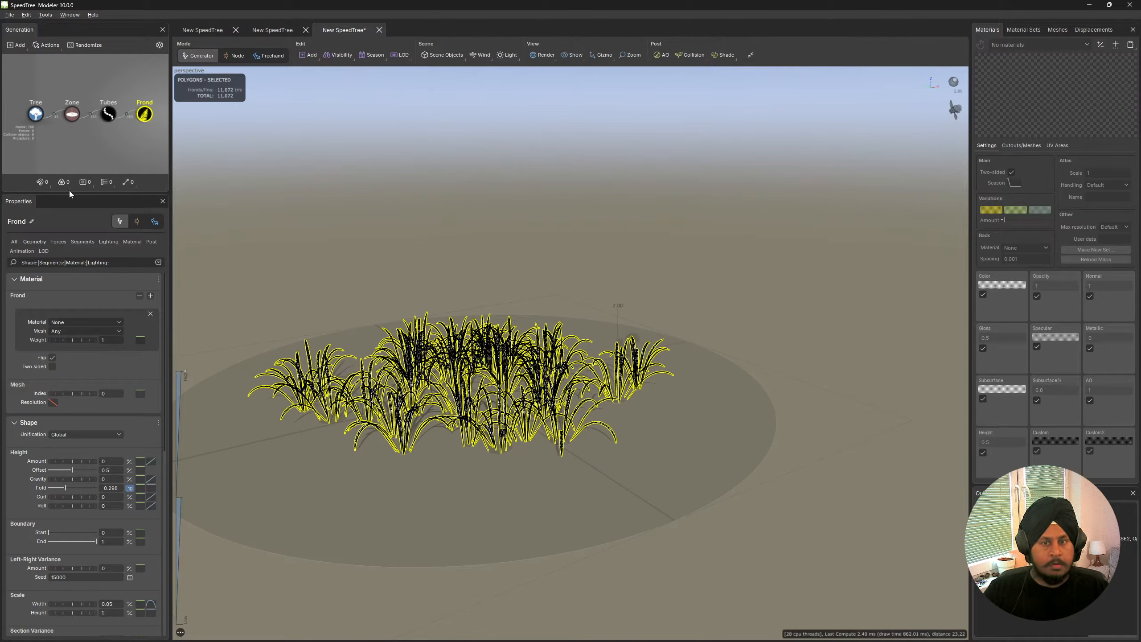
left_click(107, 117)
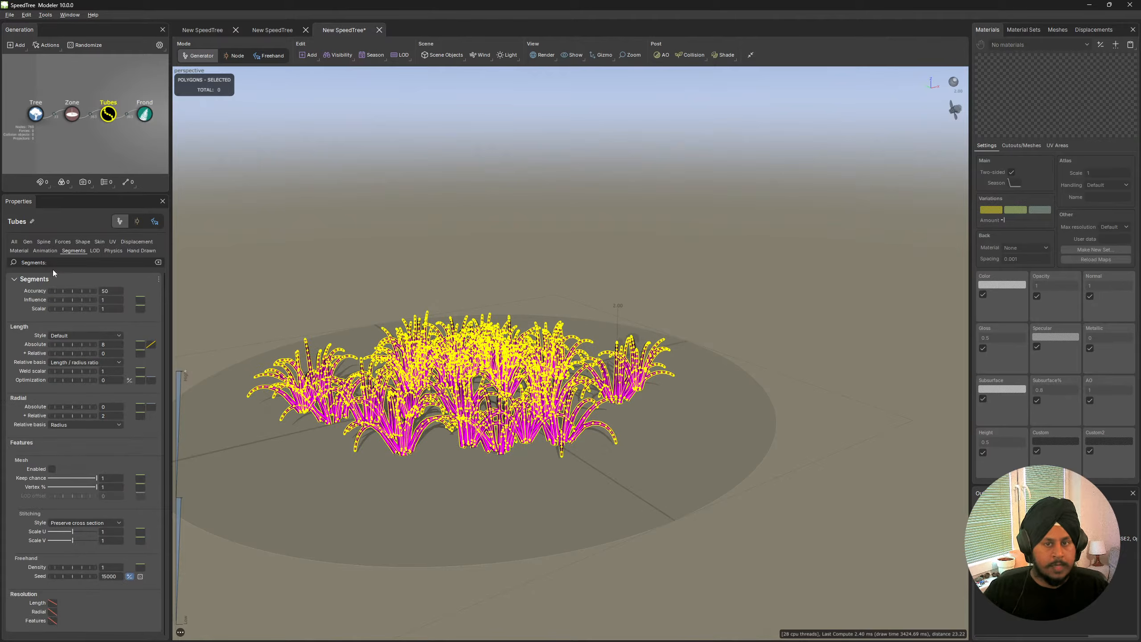
left_click(44, 242)
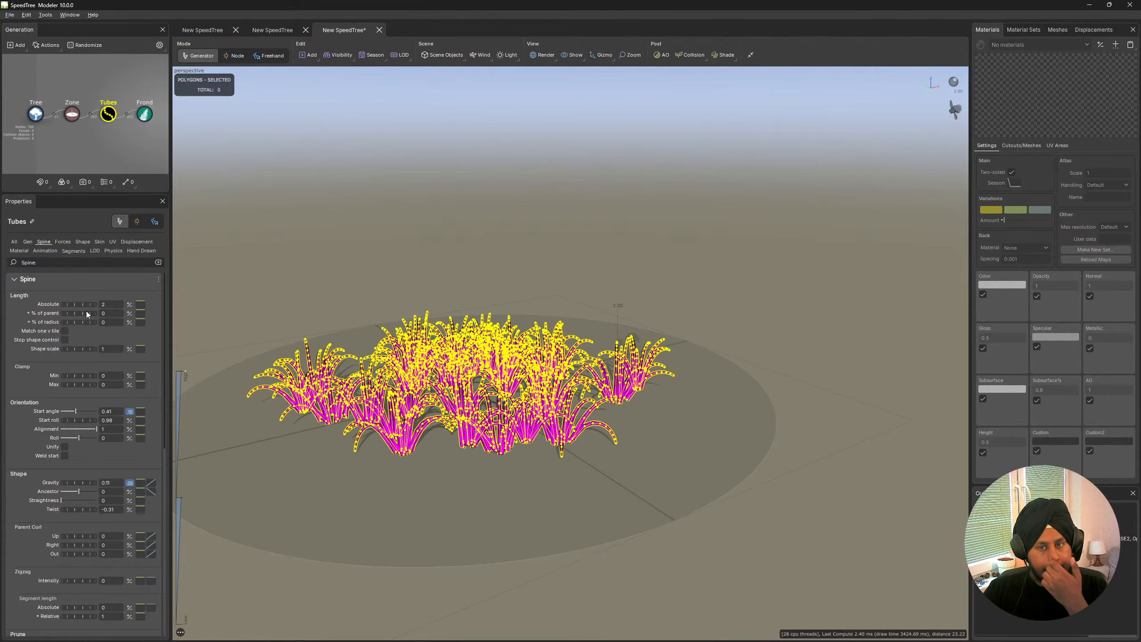
double_click(108, 305)
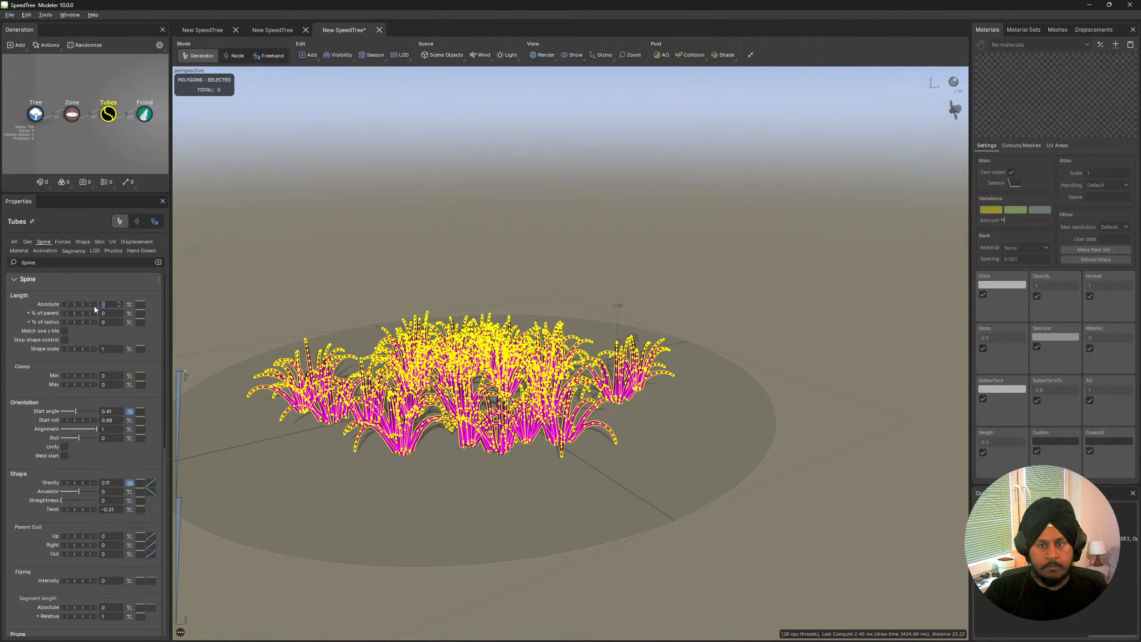
type("1")
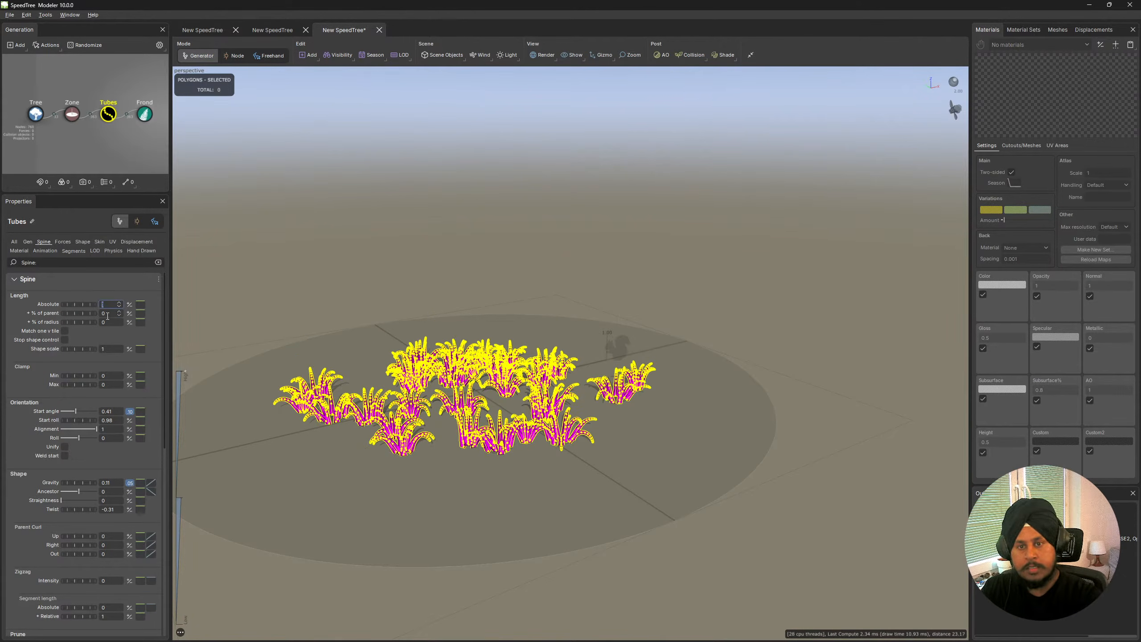
key("Tab")
type("0.5")
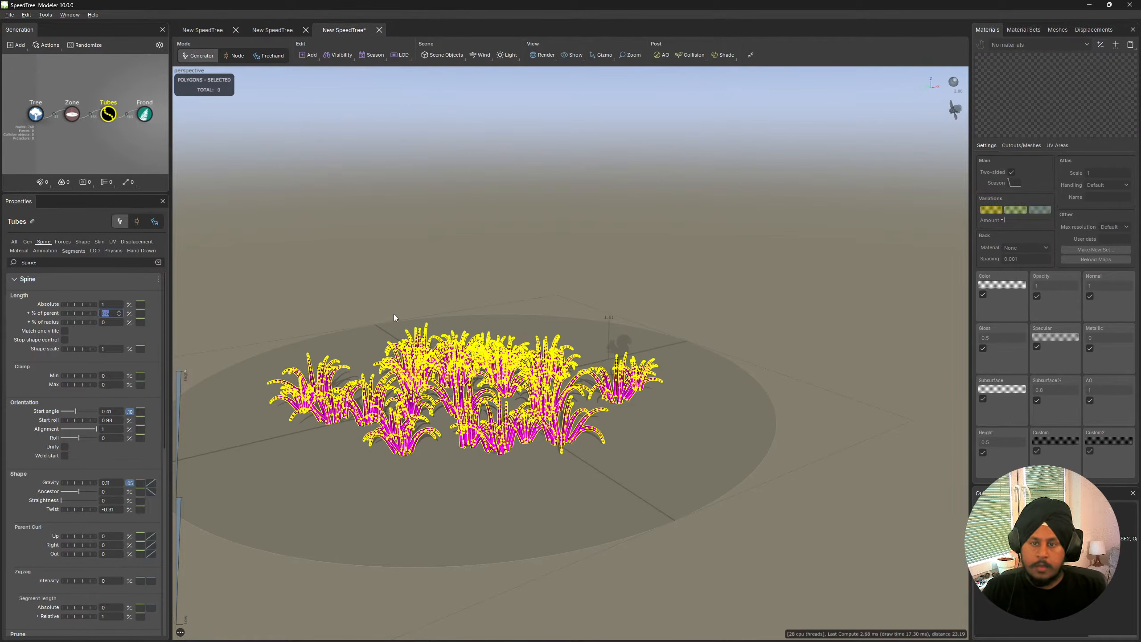
left_click(533, 268)
left_click_drag(533, 267, 479, 285)
Lower the end of the Tubes' absolute spine length parent curve to about 0.48, keeping its start at full height.
left_click(108, 113)
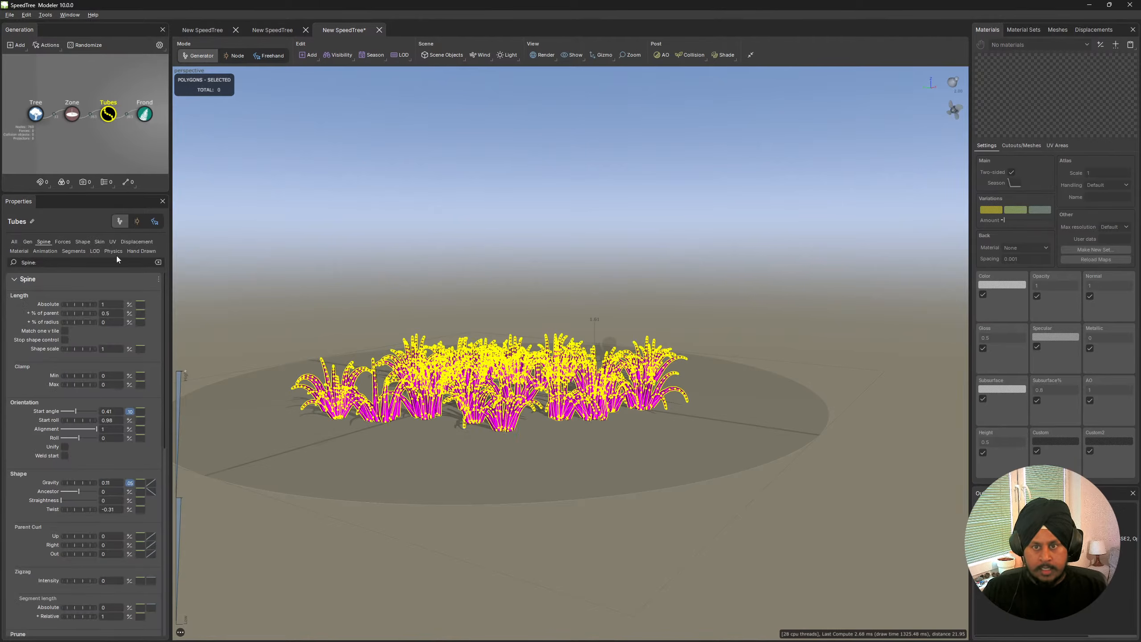
left_click(140, 304)
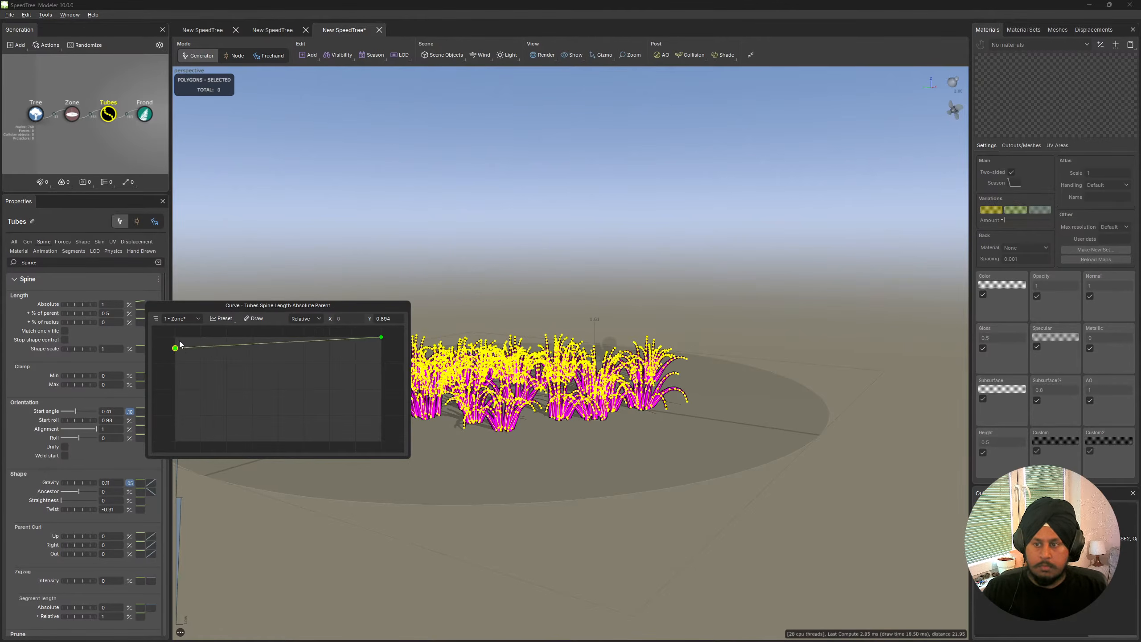
left_click_drag(382, 337, 380, 395)
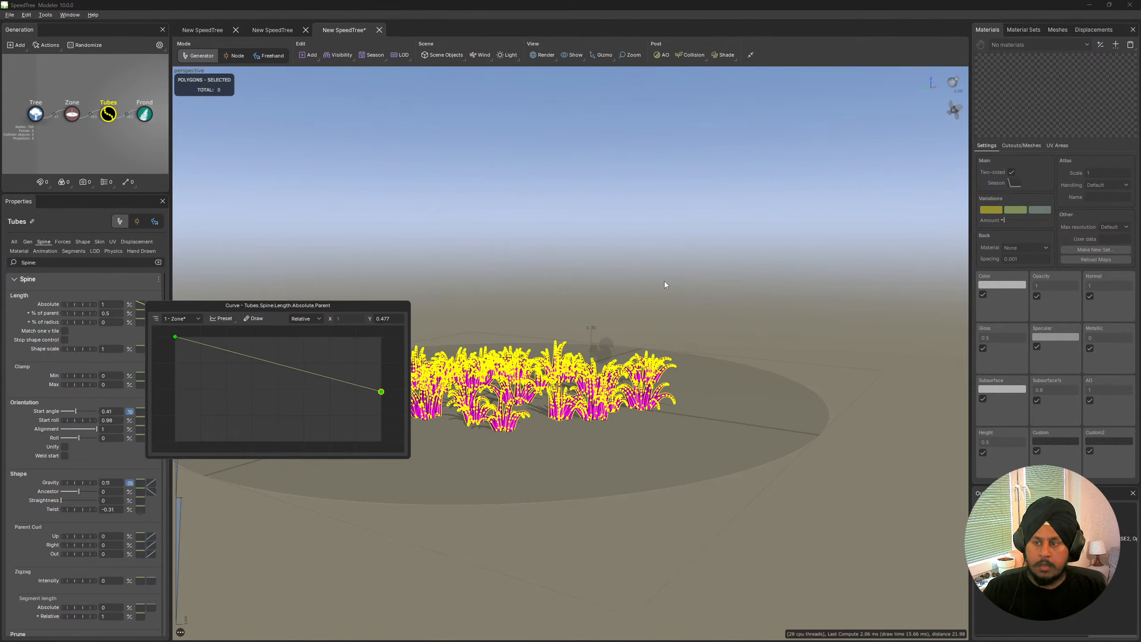
left_click(664, 281)
left_click_drag(665, 281, 518, 288)
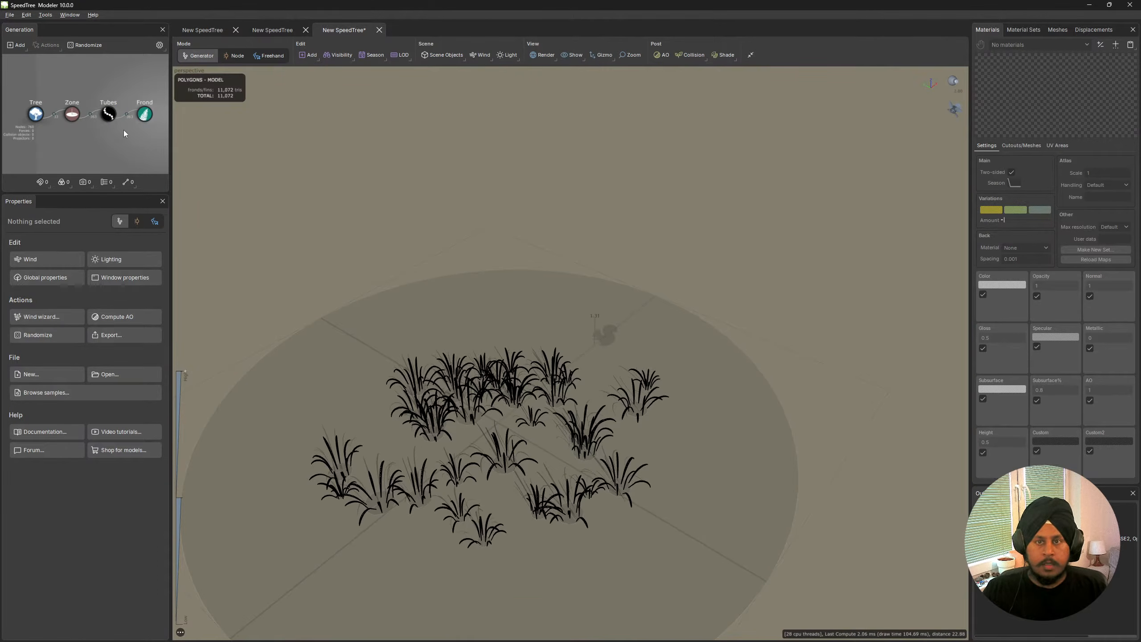
Set the Tubes' generation count to 25 and lower the end of the count's parent curve to about 10.2.
left_click(110, 118)
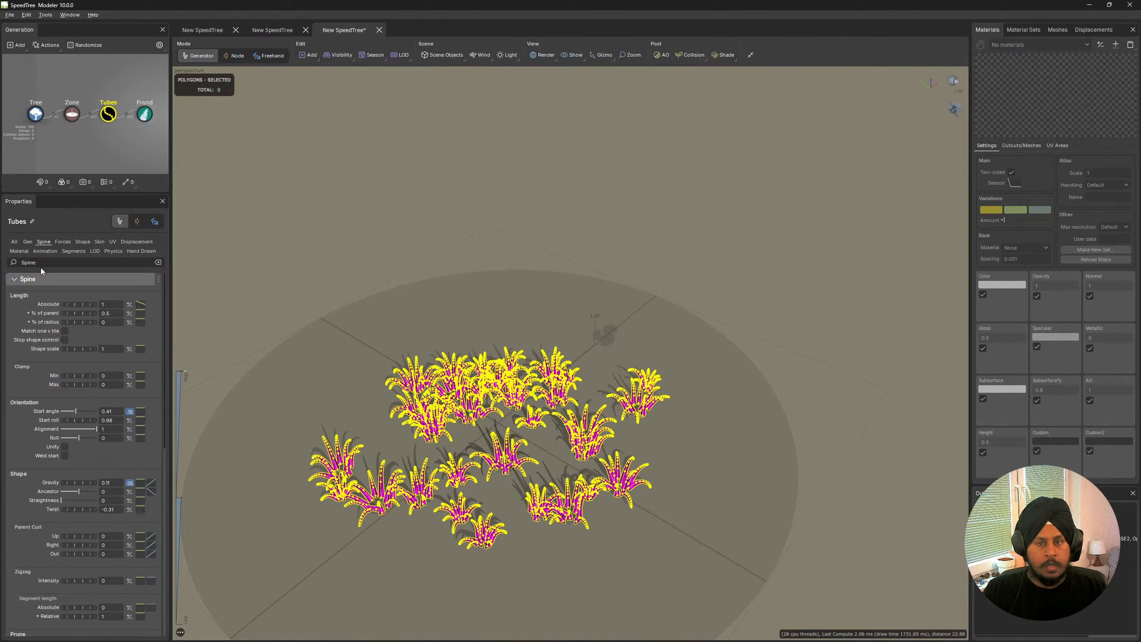
left_click(28, 242)
left_click_drag(66, 327, 191, 339)
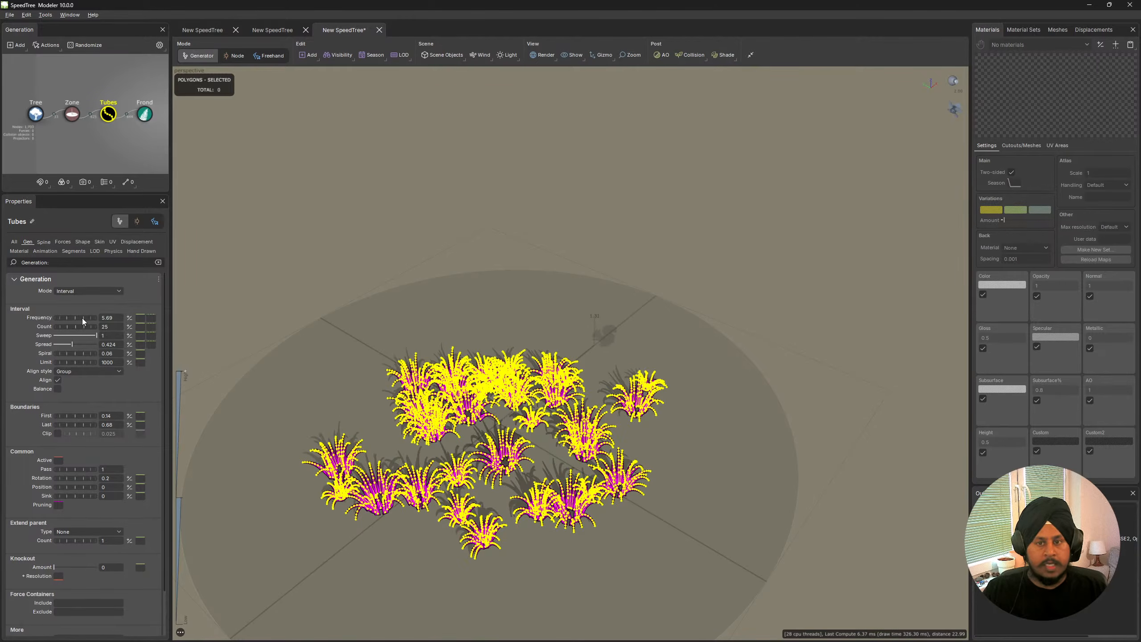
left_click(140, 327)
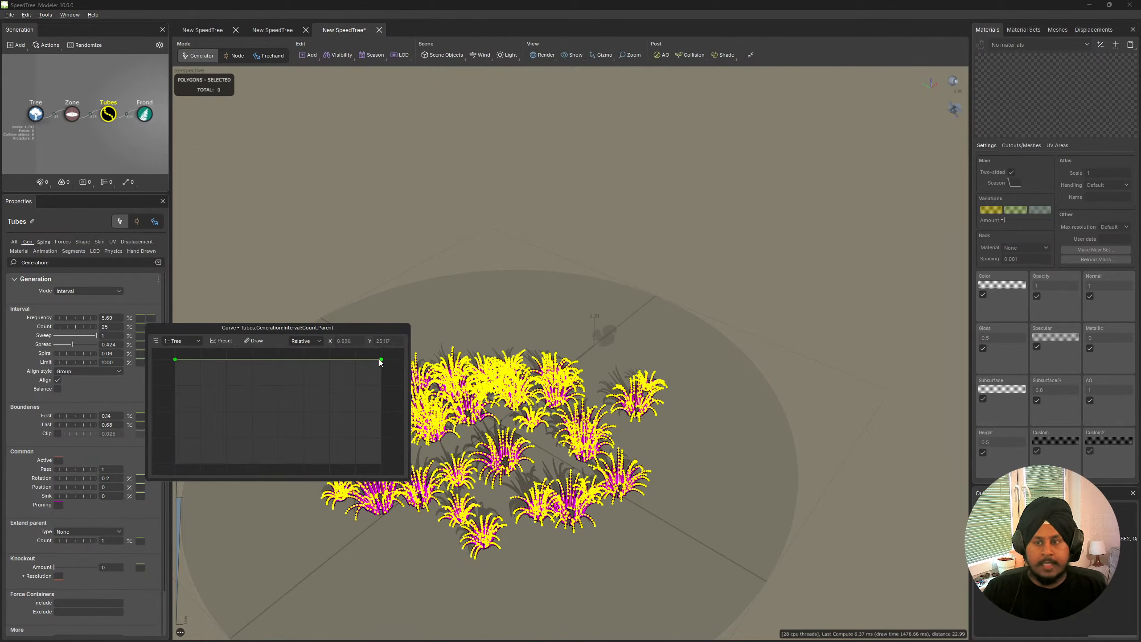
left_click_drag(381, 360, 388, 414)
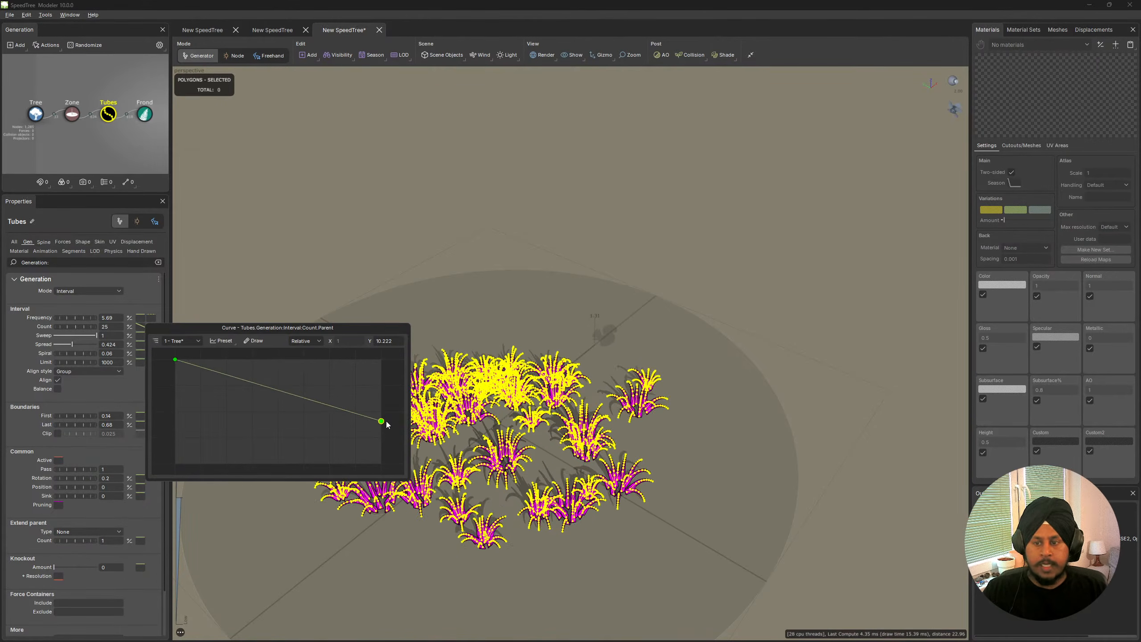
Raise the Tubes' generation count to 26.
left_click(580, 284)
left_click_drag(579, 284, 226, 293)
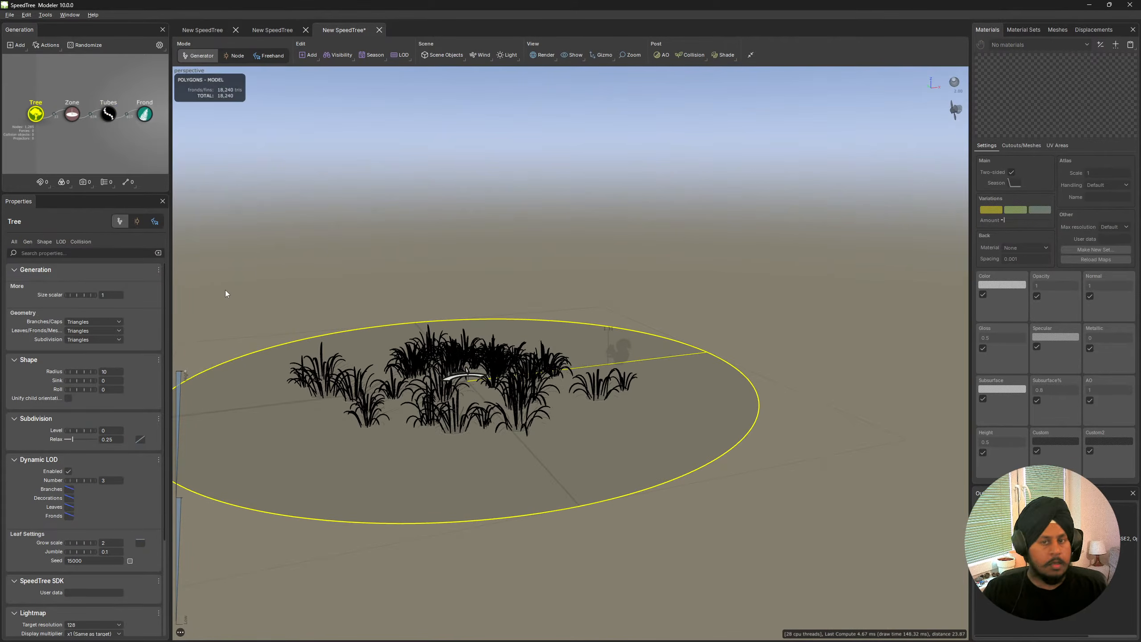
left_click_drag(436, 223, 479, 293)
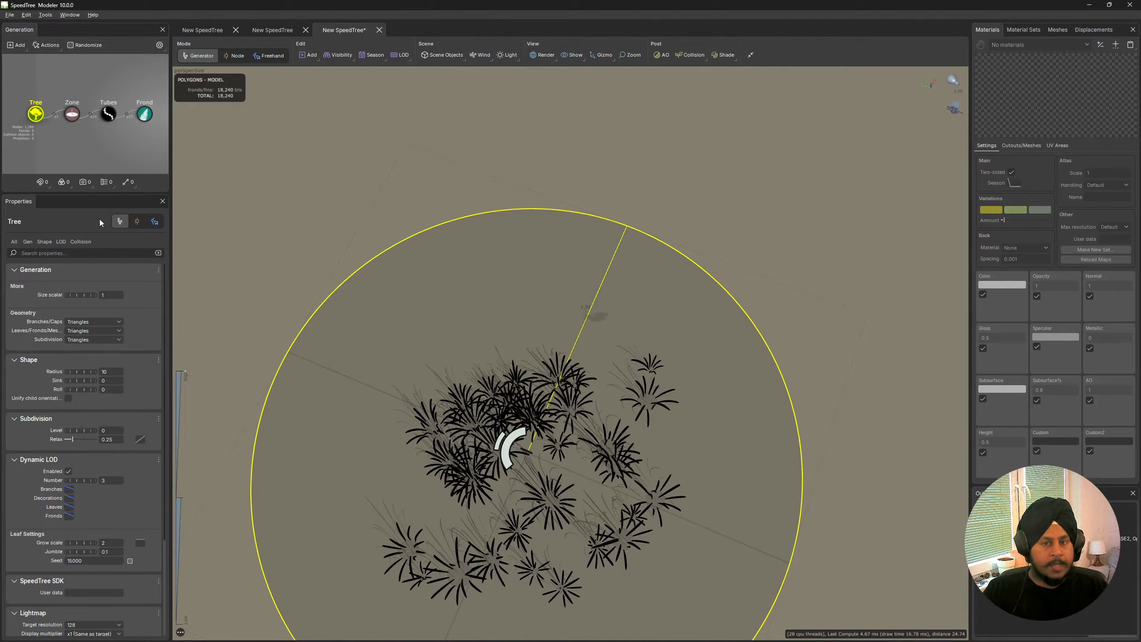
left_click(108, 123)
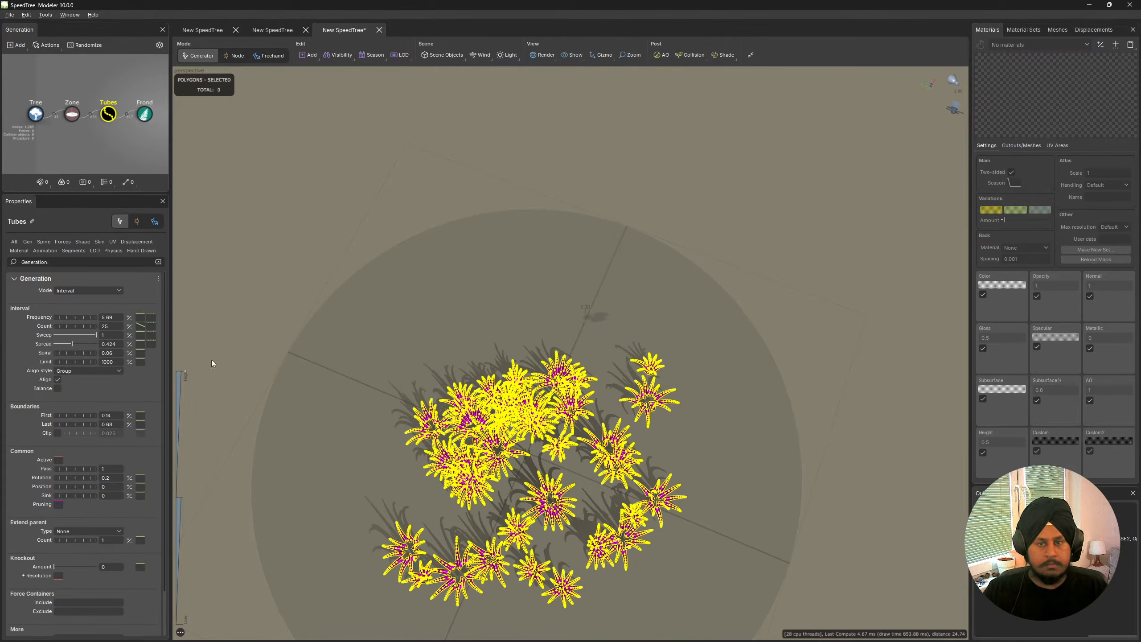
left_click_drag(76, 326, 78, 329)
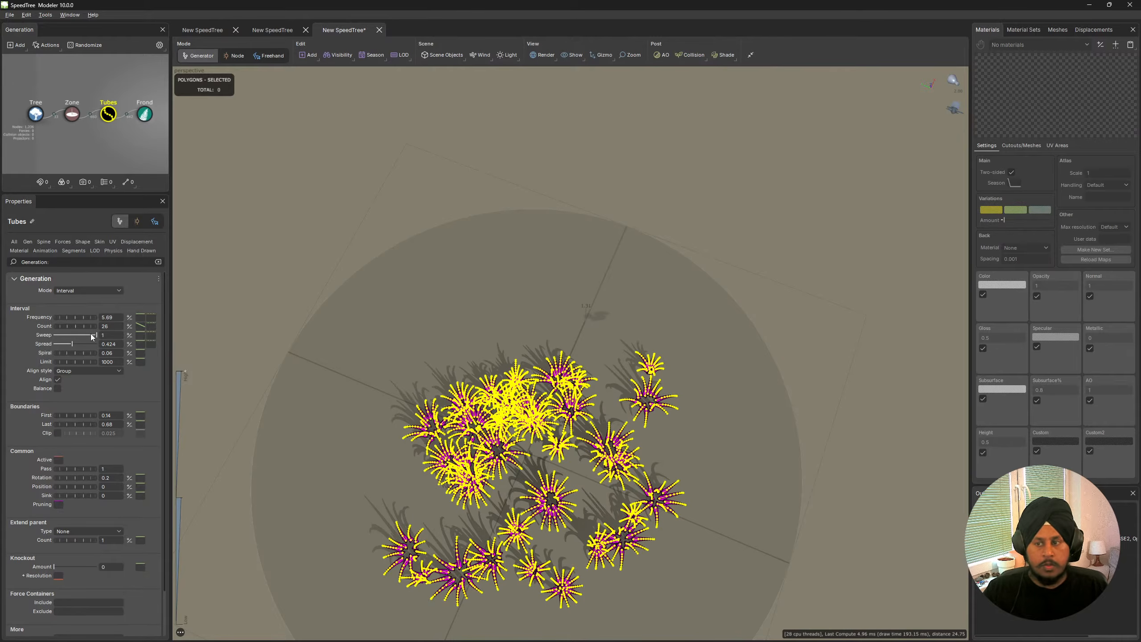
Randomize the Zone generator several times to get a different scattering of the grass clumps.
left_click(71, 114)
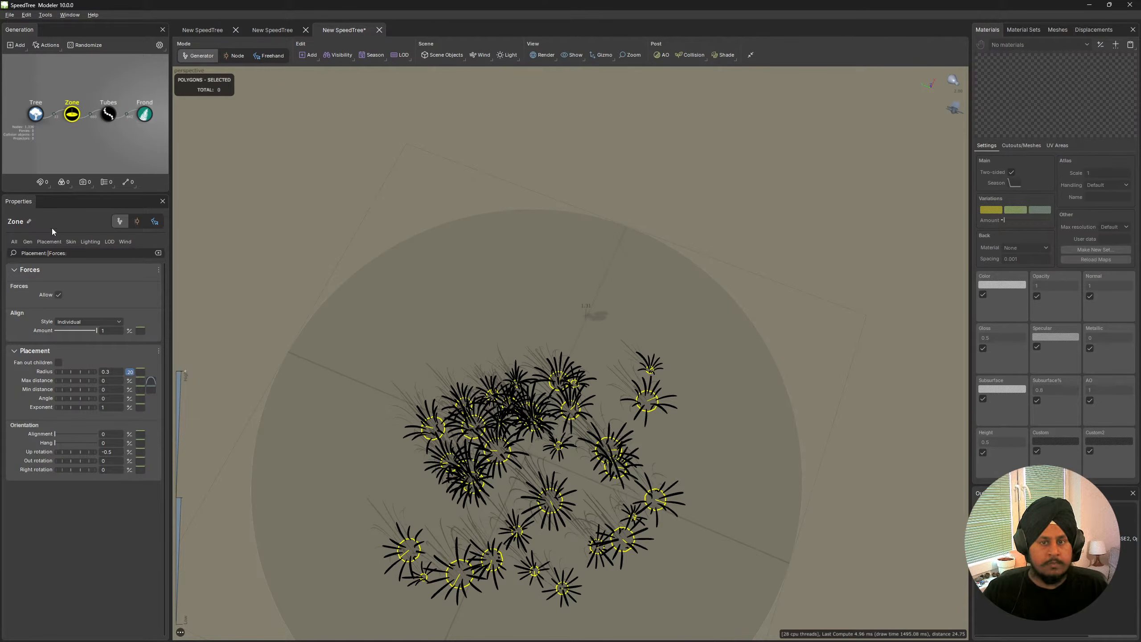
left_click(84, 46)
left_click(84, 45)
left_click(84, 45)
left_click(85, 45)
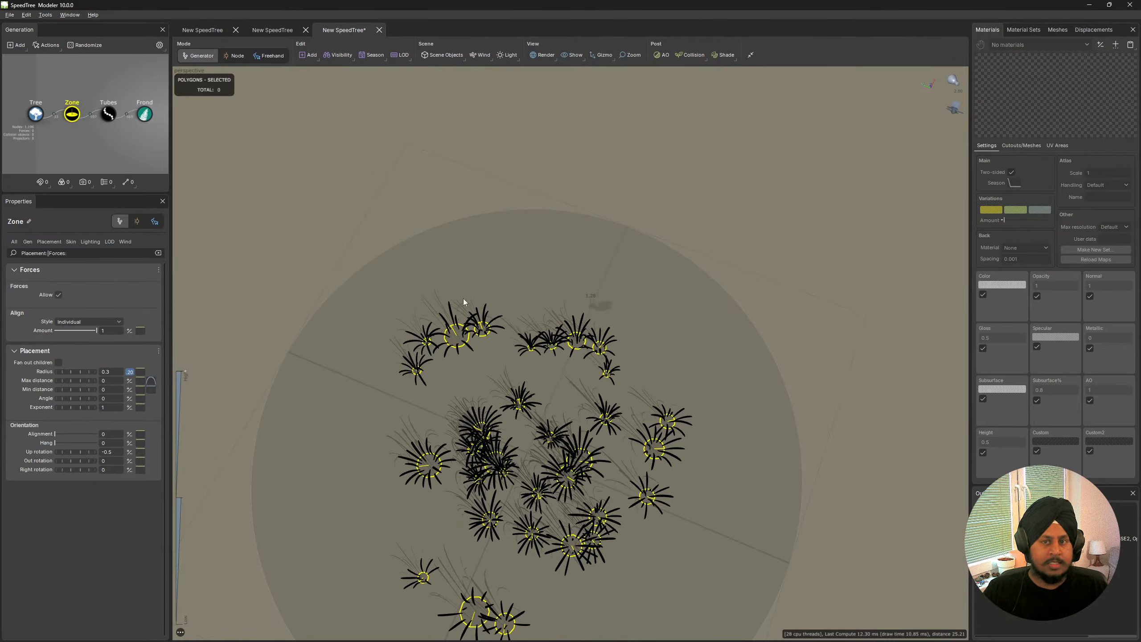
Set the Zone's placement radius to 0.25 and its generation frequency to 53.
left_click_drag(463, 298, 377, 304)
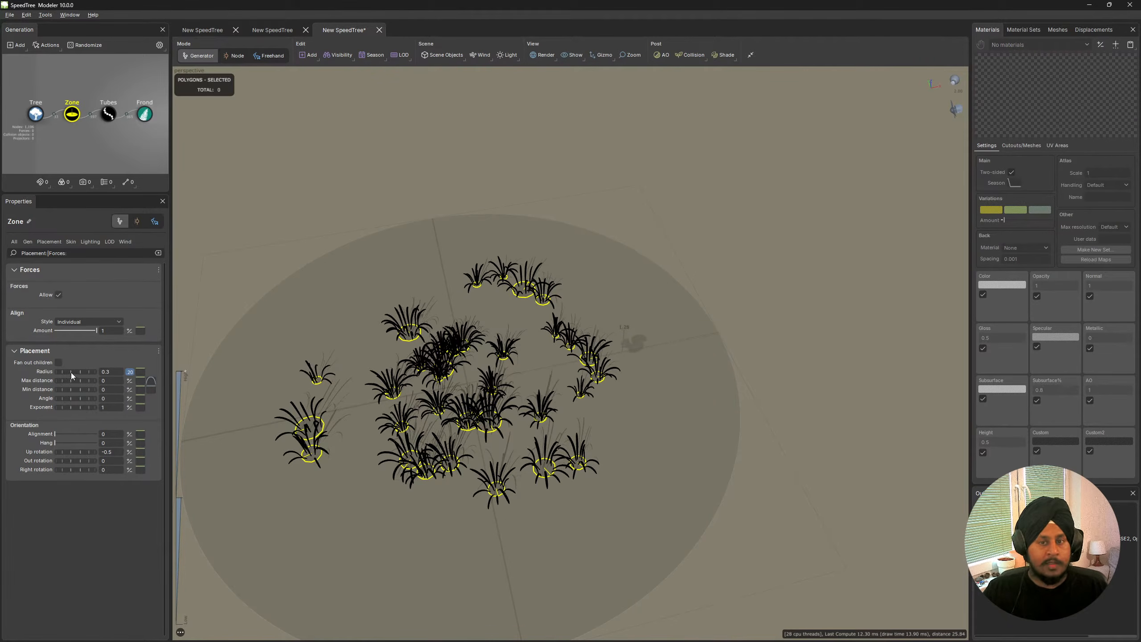
mouse_move(71, 373)
left_mouse_down()
mouse_move(90, 372)
mouse_move(69, 373)
left_mouse_up()
left_click(27, 242)
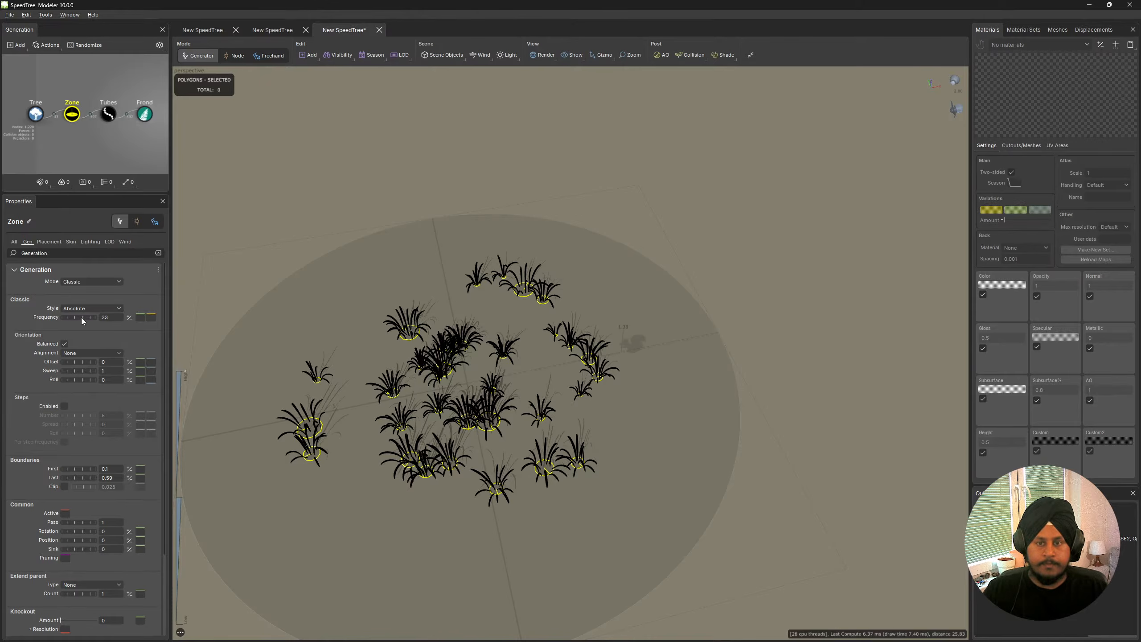
left_click_drag(82, 317, 266, 350)
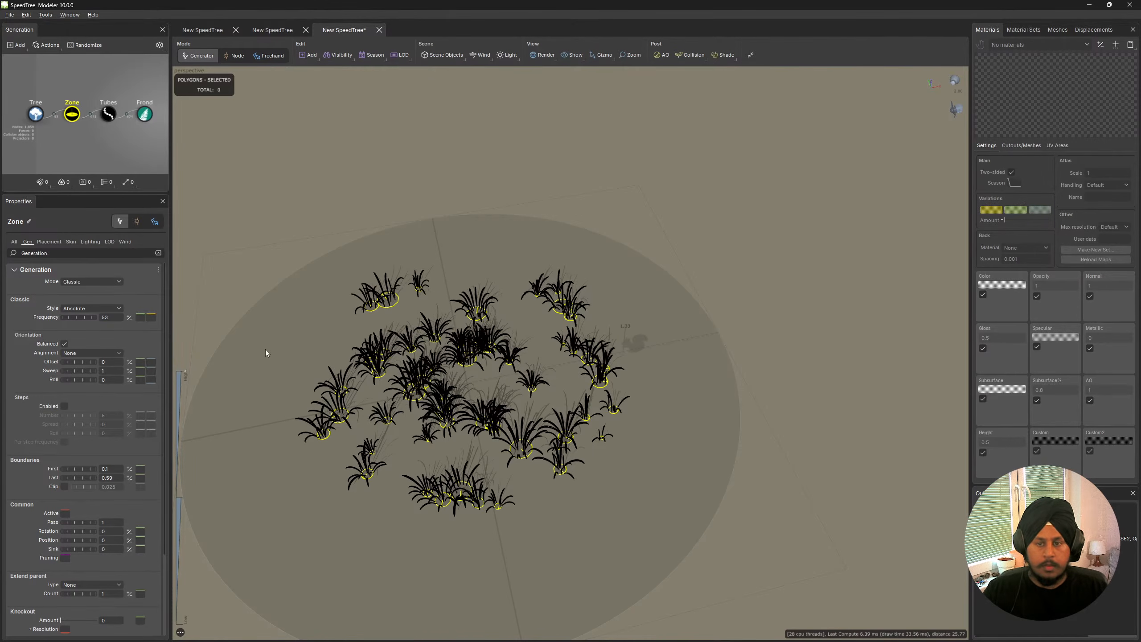
Pull the clumps closer together by setting the Zone's generation boundaries to first 0.01 and last 0.29.
mouse_move(84, 470)
left_mouse_down()
mouse_move(88, 480)
mouse_move(71, 479)
left_mouse_up()
left_click_drag(693, 535, 458, 451)
scroll(459, 450, "up", 5)
middle_click_drag(458, 450, 809, 450)
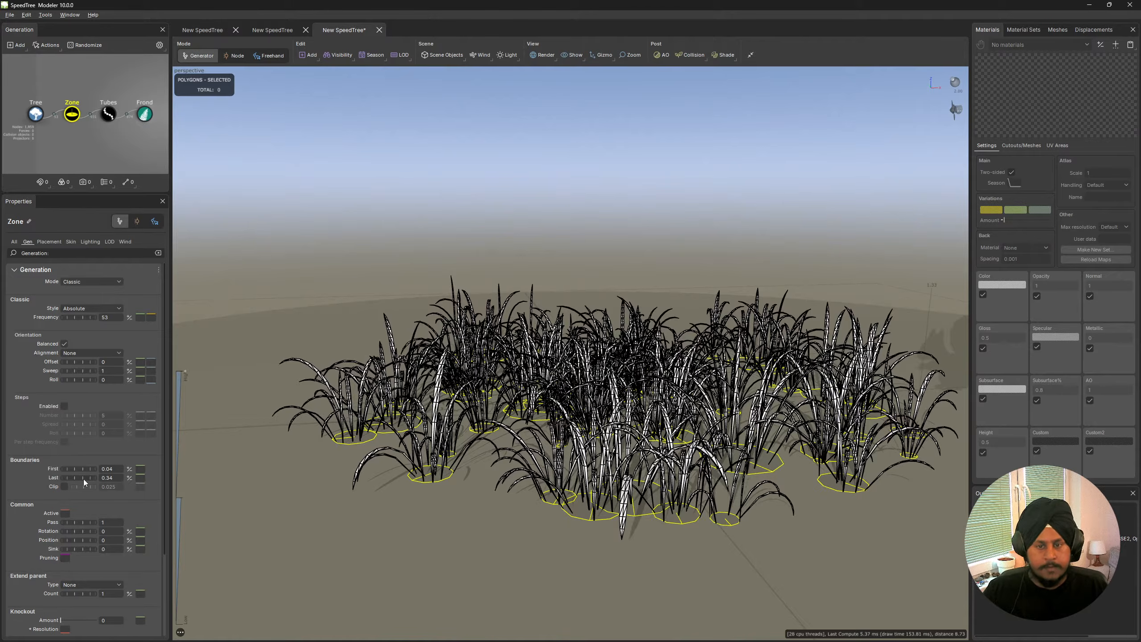
left_click_drag(84, 479, 84, 479)
left_click(607, 193)
left_click_drag(616, 184, 611, 252)
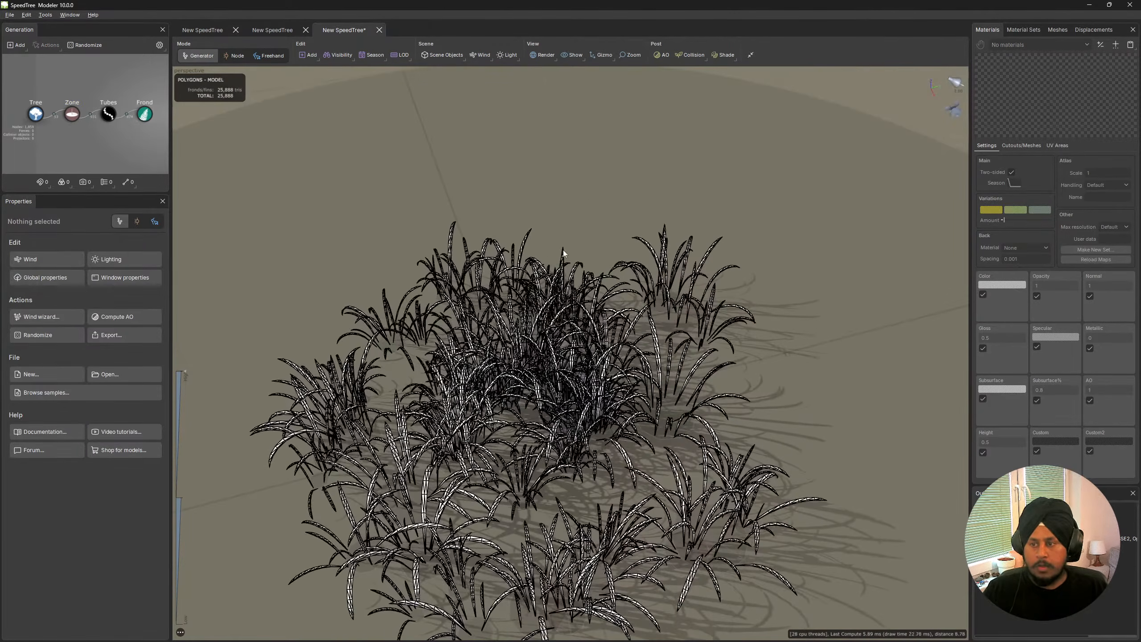
left_click(71, 114)
left_click_drag(79, 470, 76, 473)
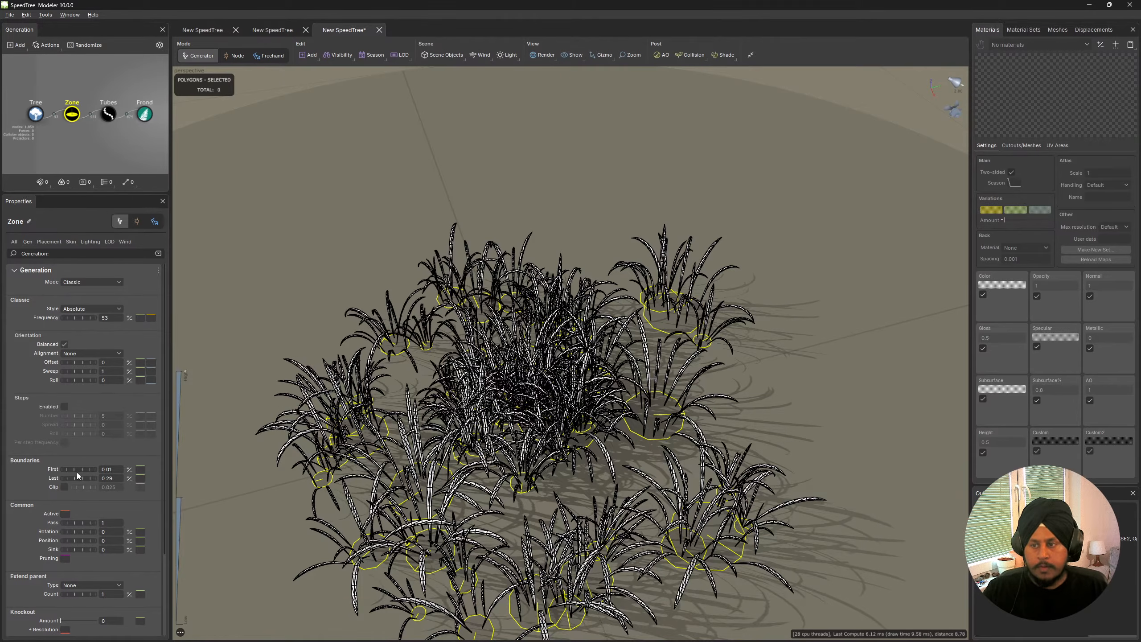
Slightly lower the start of the Zone's first-boundary parent curve and set its orientation offset to -0.07.
left_click(141, 469)
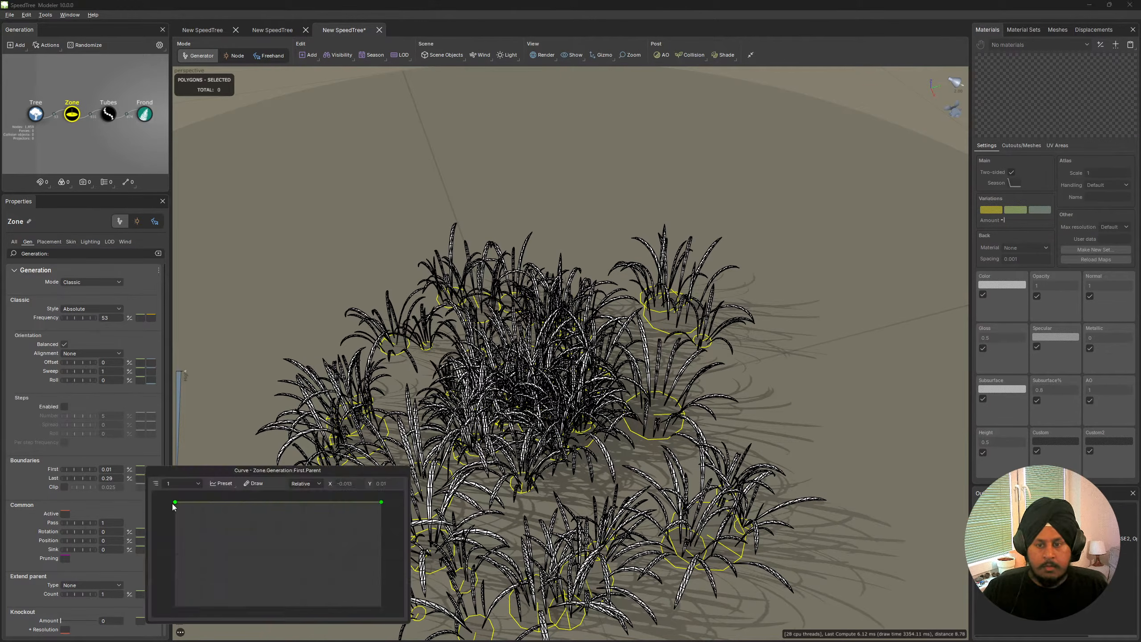
mouse_move(175, 501)
left_mouse_down()
mouse_move(176, 524)
mouse_move(162, 495)
left_mouse_up()
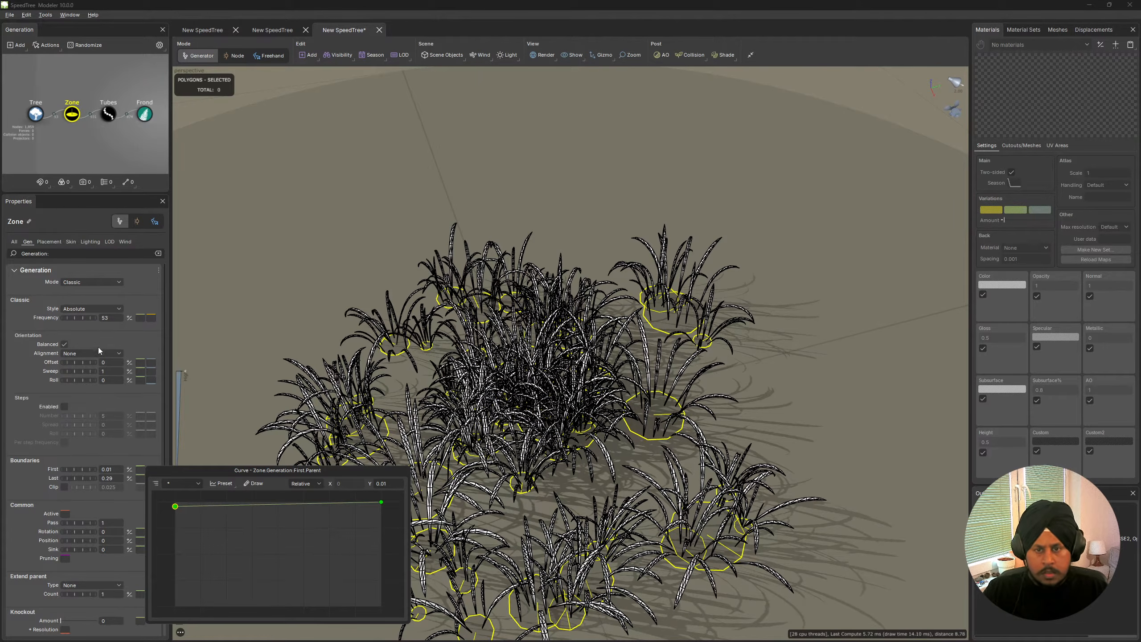
left_click_drag(81, 360, 77, 368)
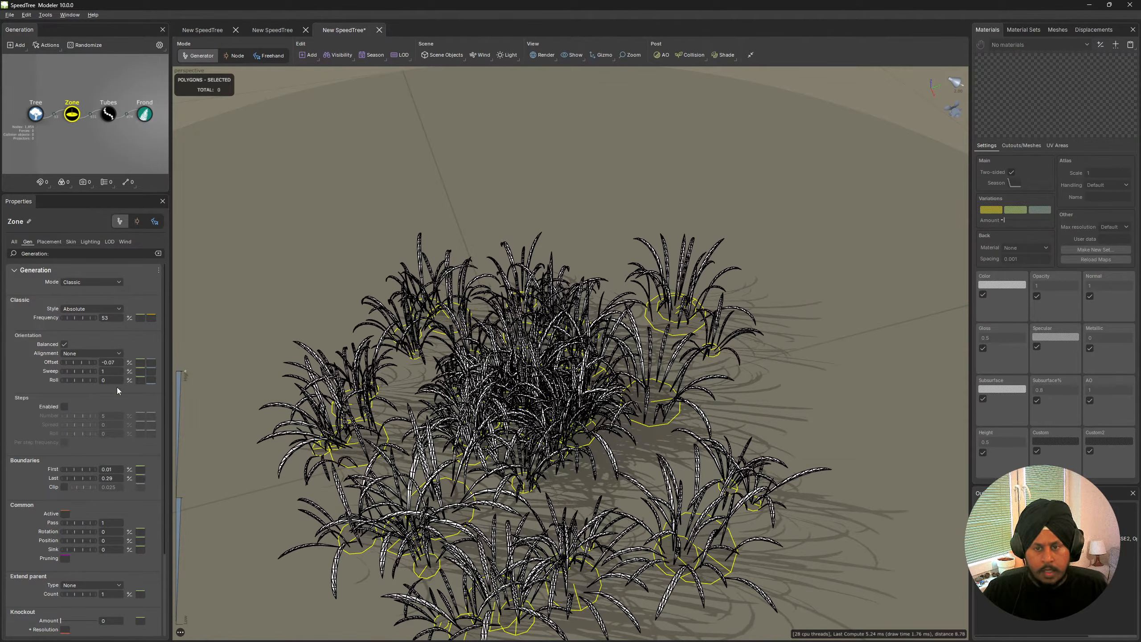
Lower the start of the Zone frequency's parent curve to the bottom and the start of its distribution curve partway.
left_click(140, 318)
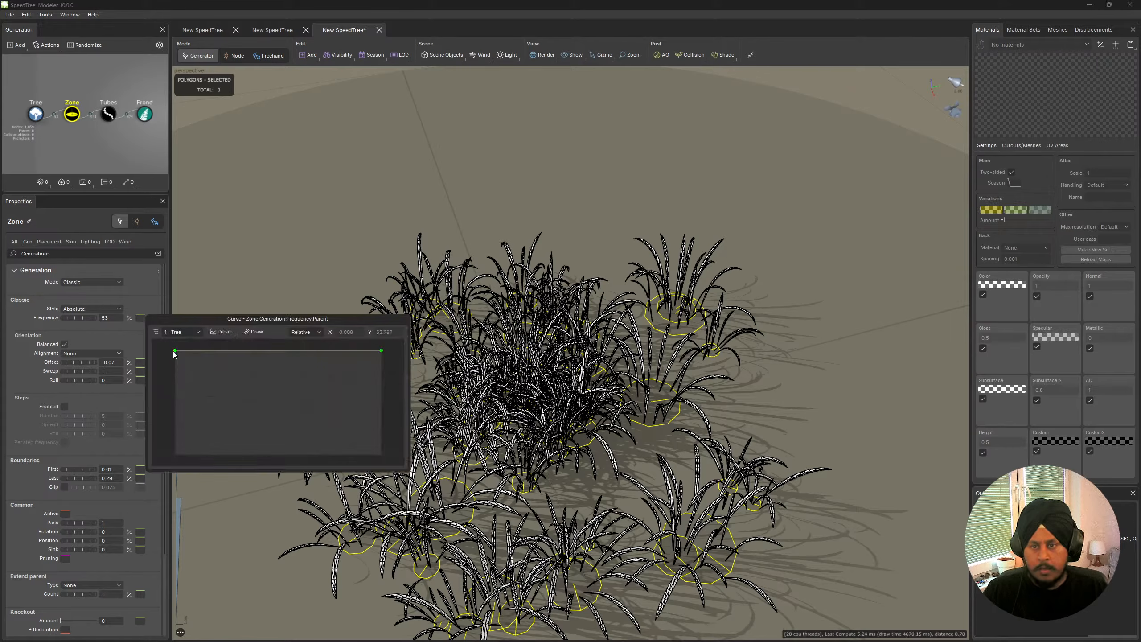
left_click_drag(175, 351, 179, 490)
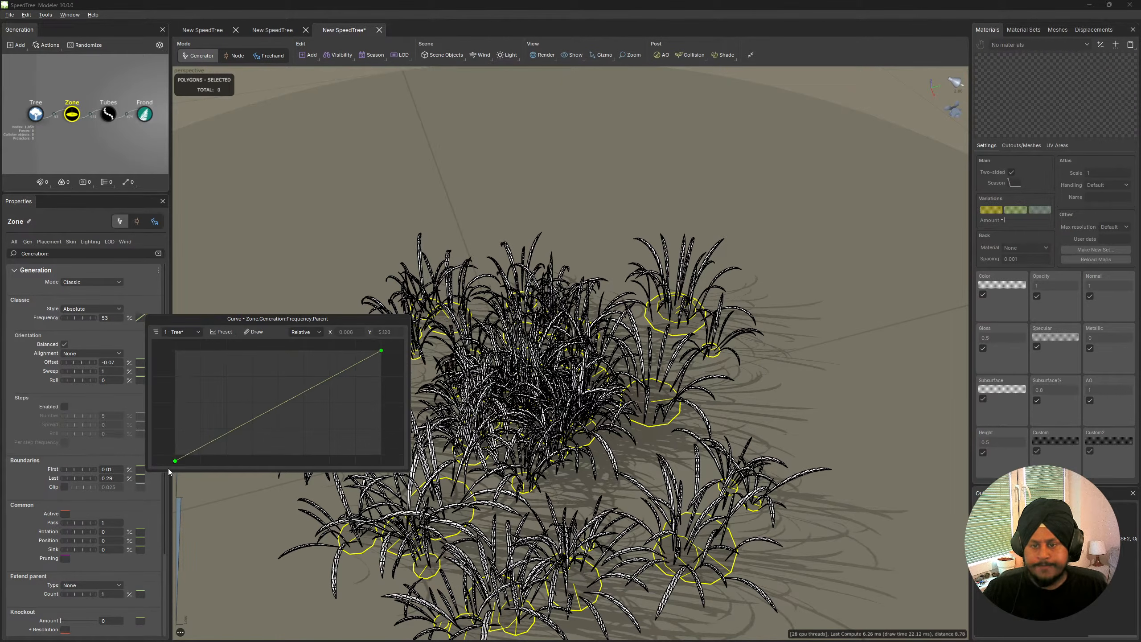
left_click(157, 310)
left_click(152, 317)
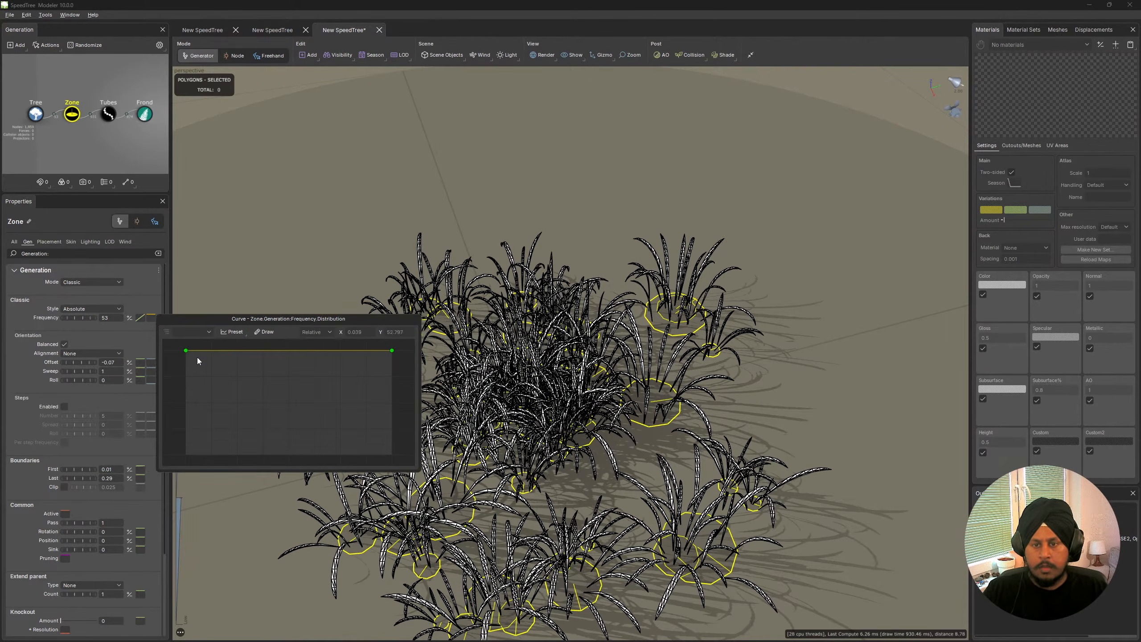
left_click_drag(186, 351, 185, 415)
Switch the viewport render mode from wireframe to plain shaded and clear the selection.
left_click_drag(572, 219, 632, 346)
left_click(439, 58)
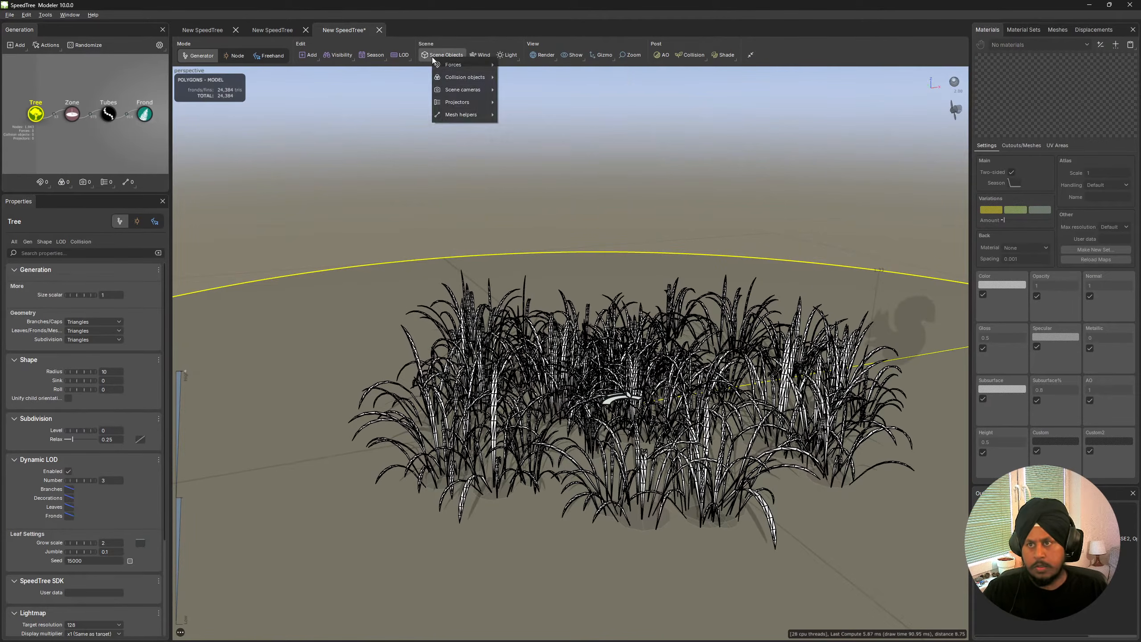
left_click(541, 60)
left_click(544, 69)
scroll(624, 212, "down", 5)
left_click_drag(626, 213, 655, 240)
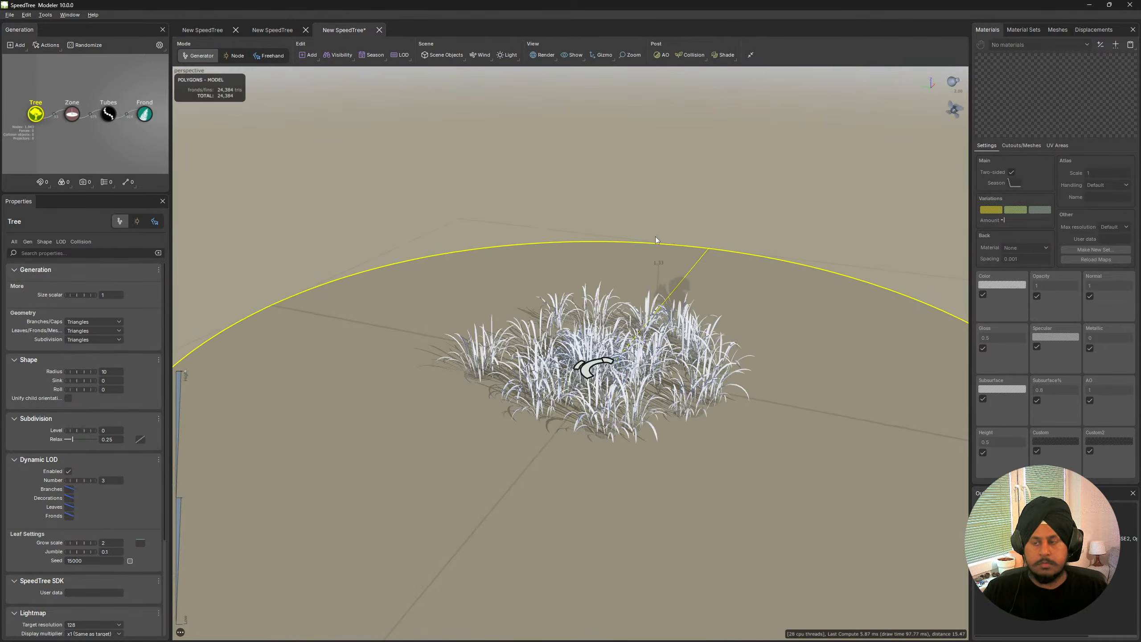
left_click(612, 204)
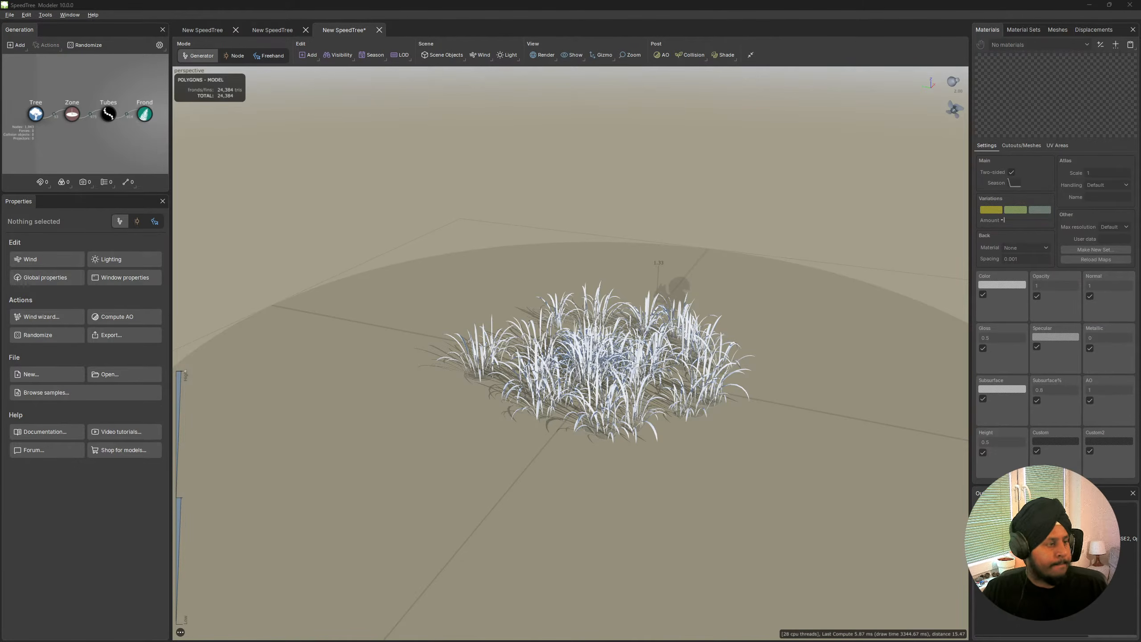
Reset the Zone frequency's parent curve to a flat full-height line with a curve preset.
left_click_drag(549, 276, 573, 281)
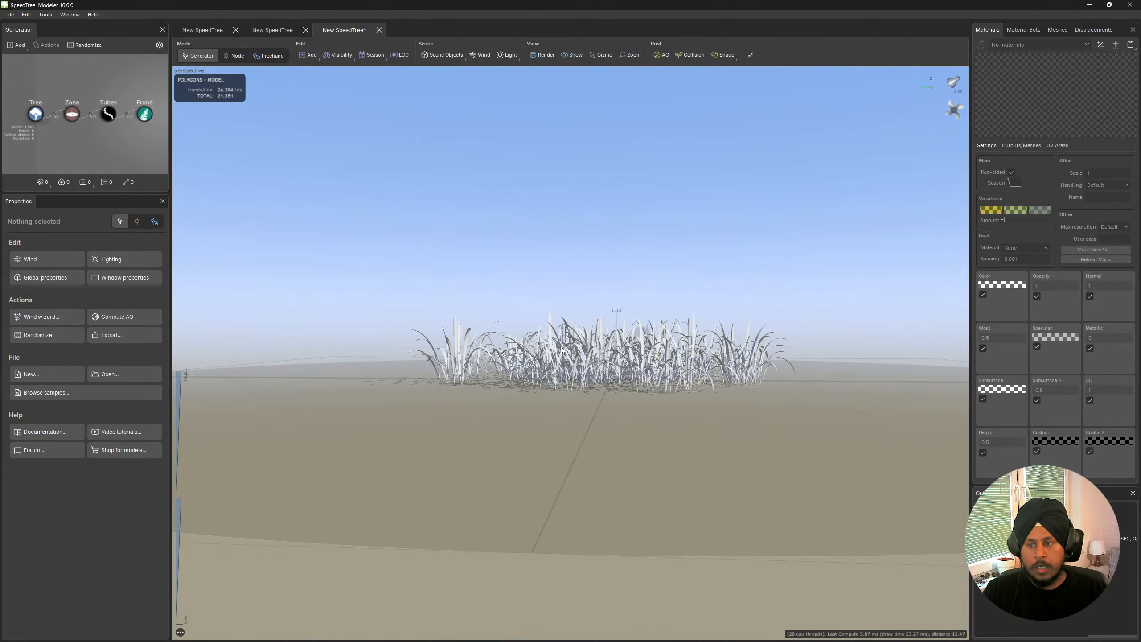
left_click(563, 350)
left_click_drag(564, 351, 637, 397)
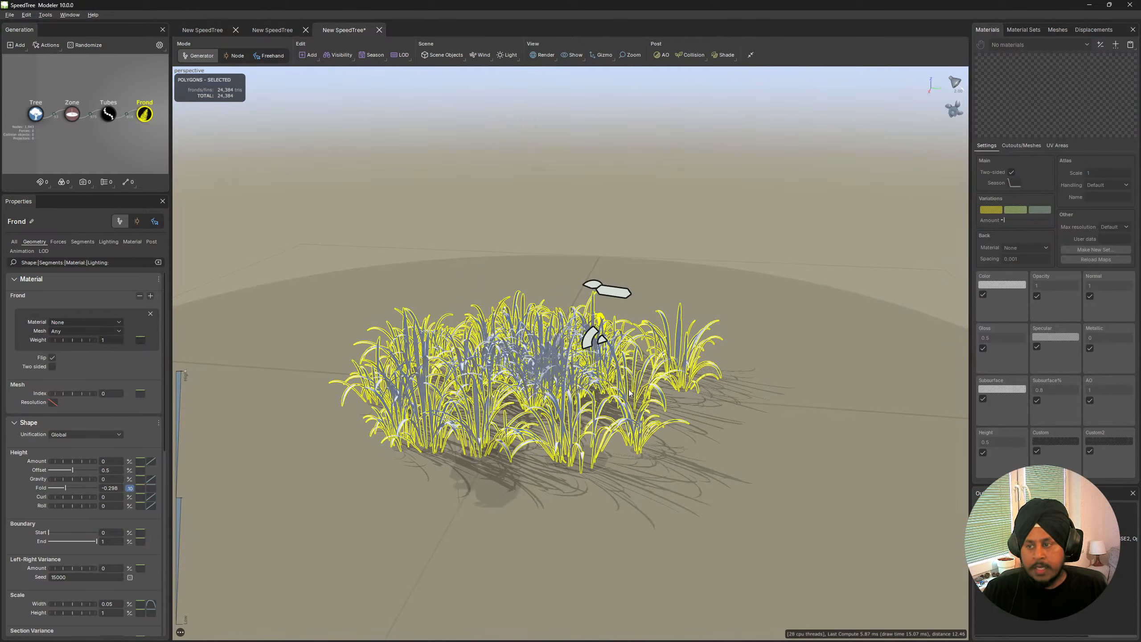
left_click(67, 117)
left_click(140, 317)
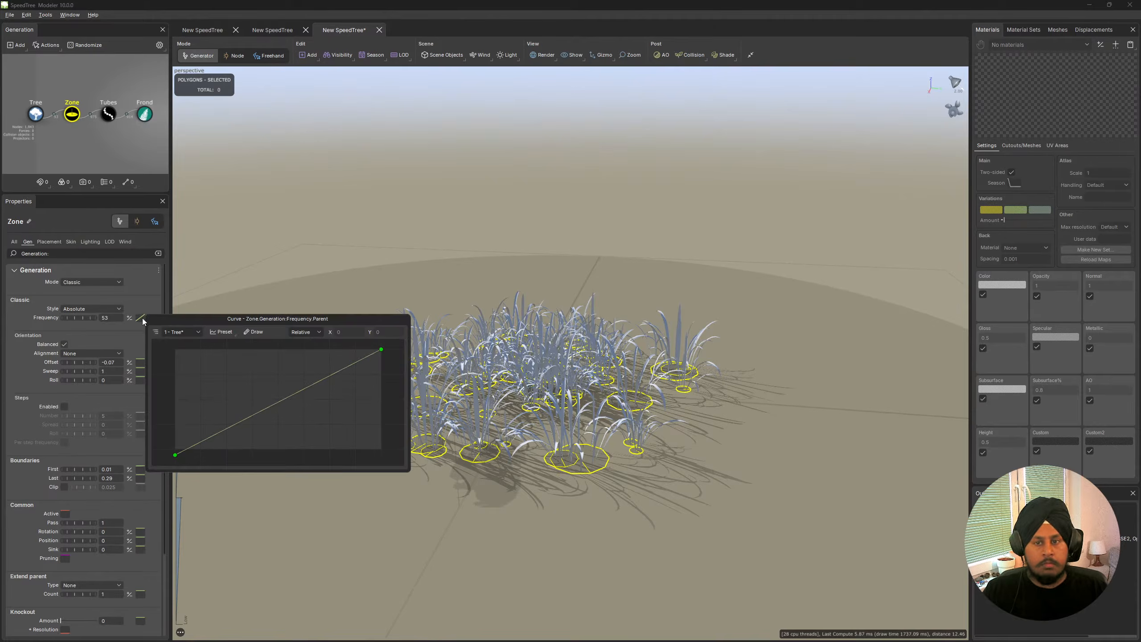
left_click(298, 335)
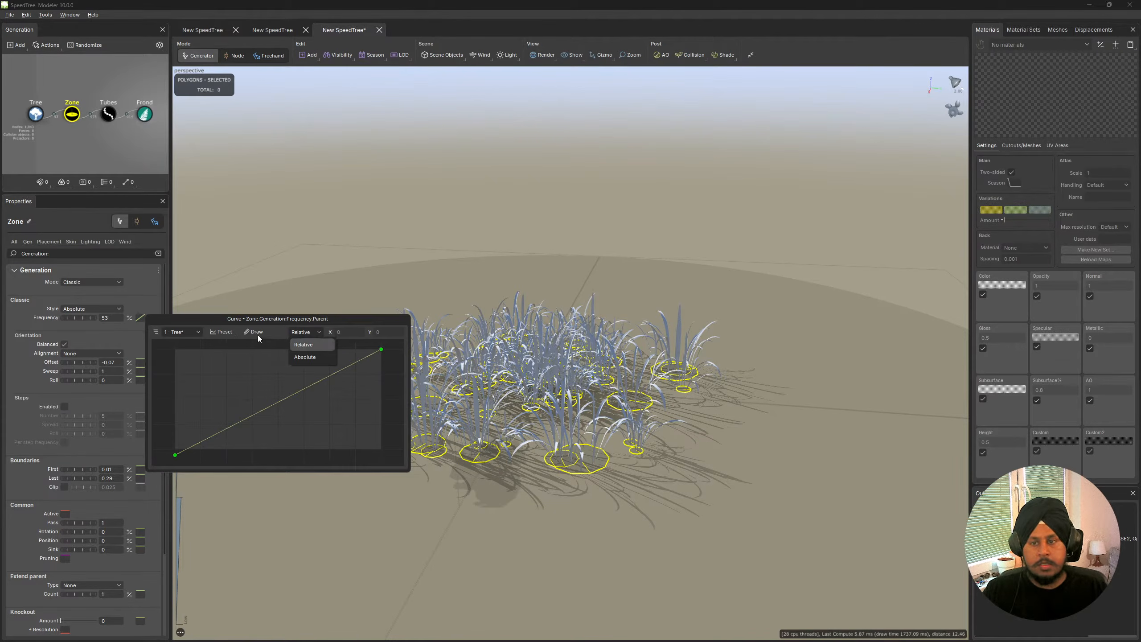
left_click(222, 332)
left_click(217, 352)
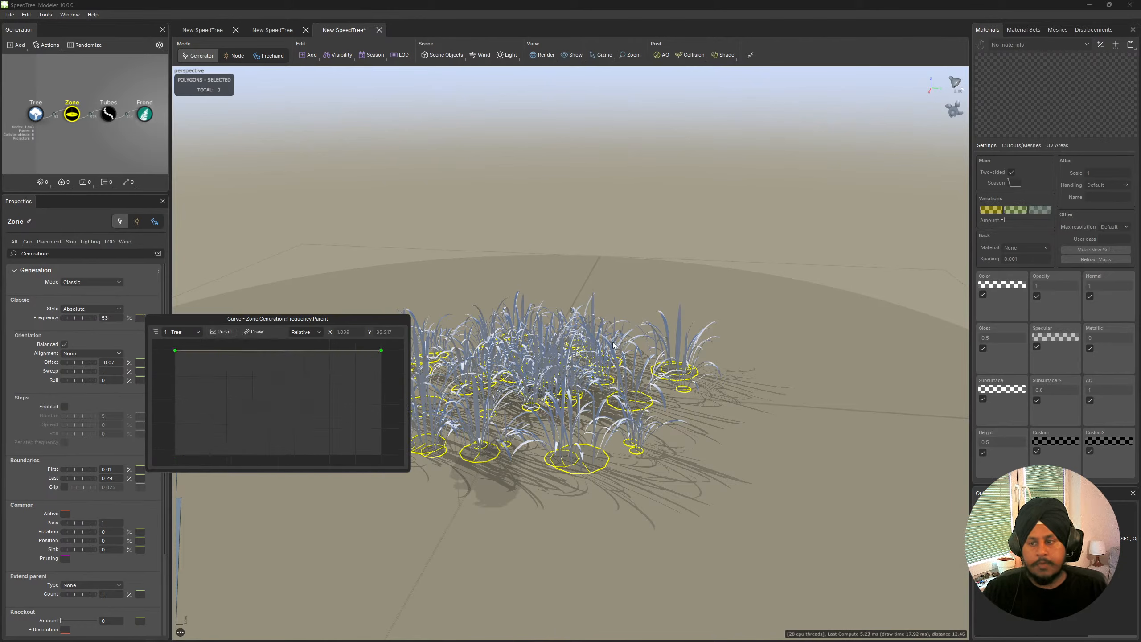
left_click(21, 381)
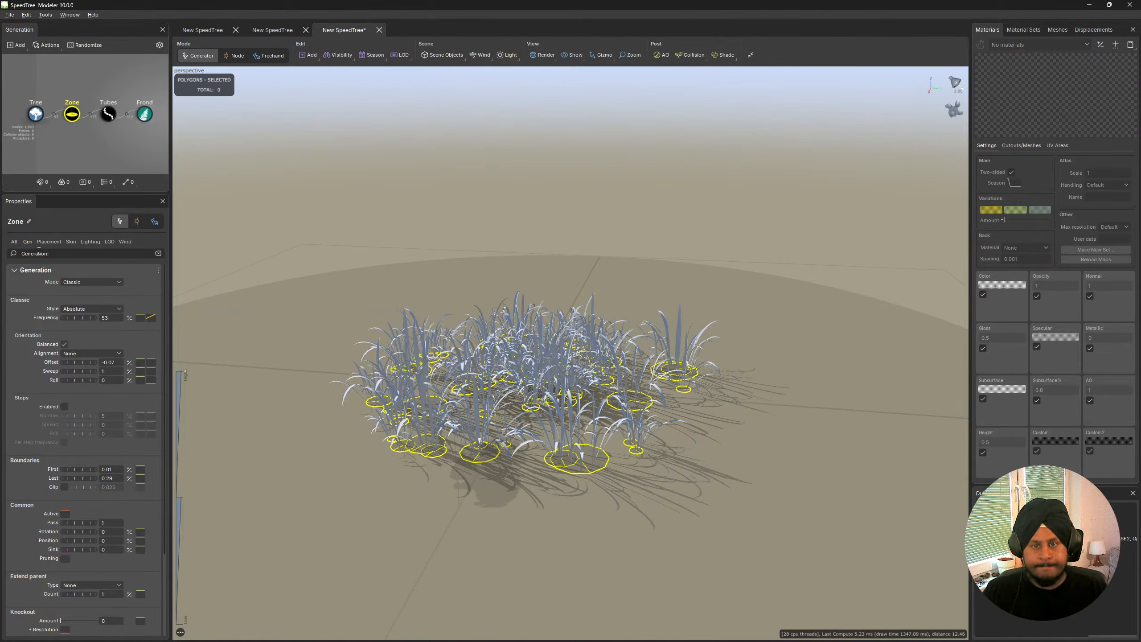
Lower the end of the Zone's placement radius parent curve to about 0.08, keeping its start at full height.
left_click(55, 243)
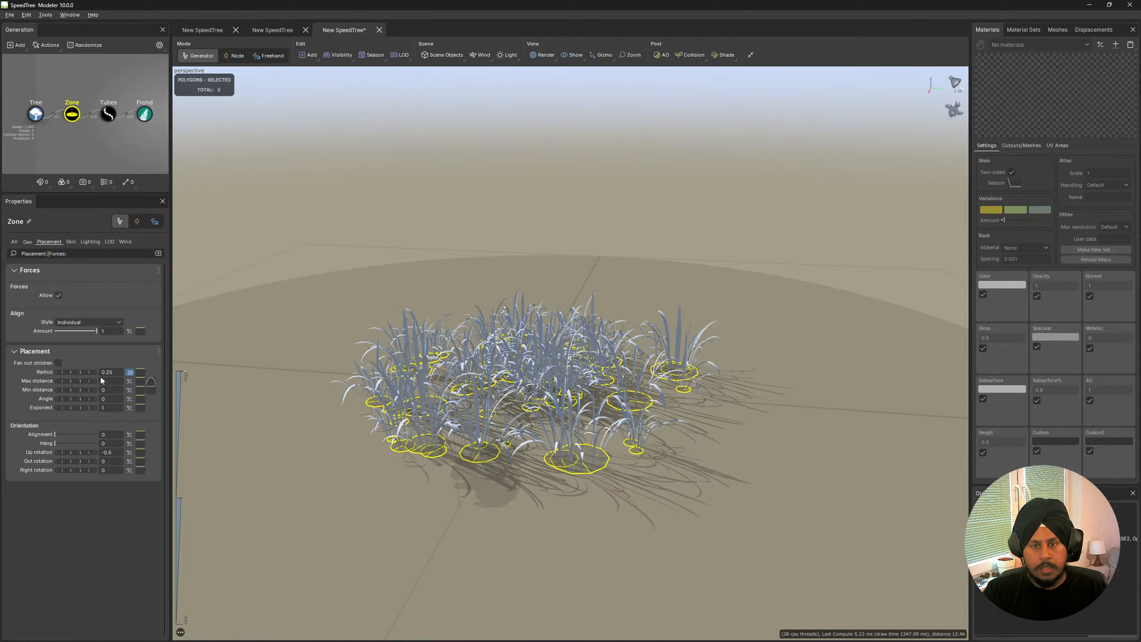
left_click(139, 372)
left_click_drag(371, 405, 374, 476)
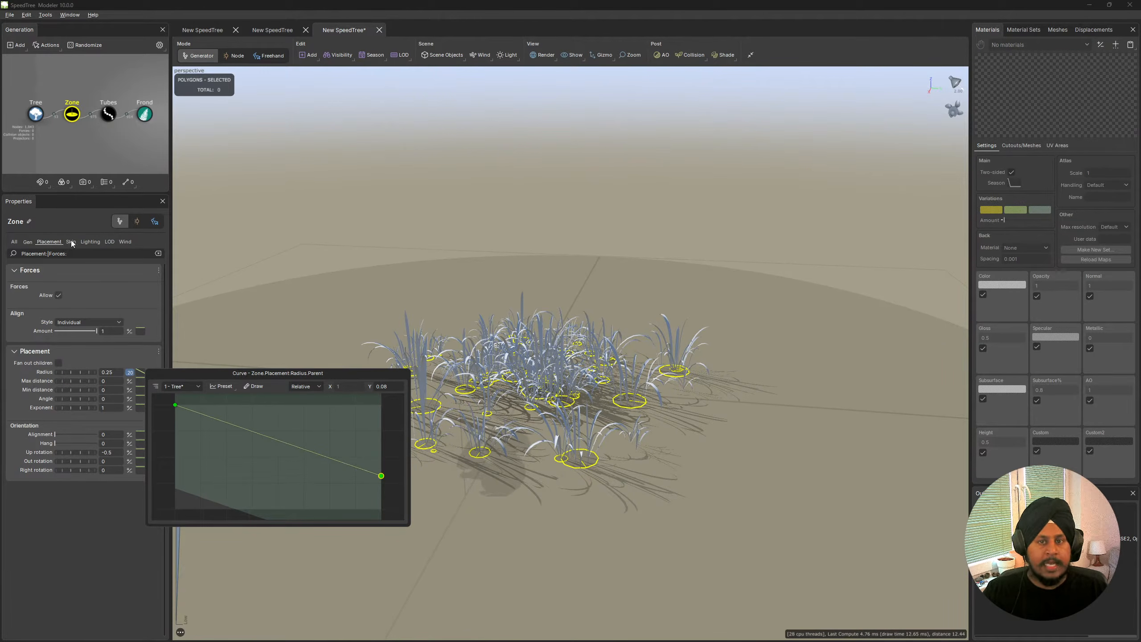
Set the Tubes' absolute spine length to 0 and the percent-of-parent length to 0.98.
left_click(108, 116)
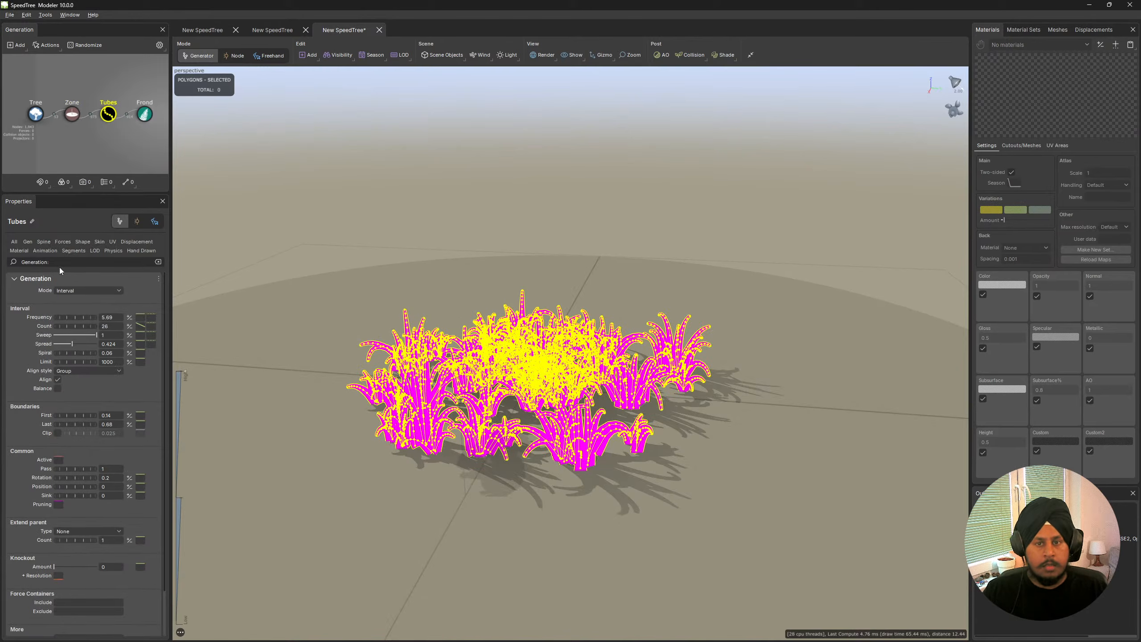
left_click(44, 241)
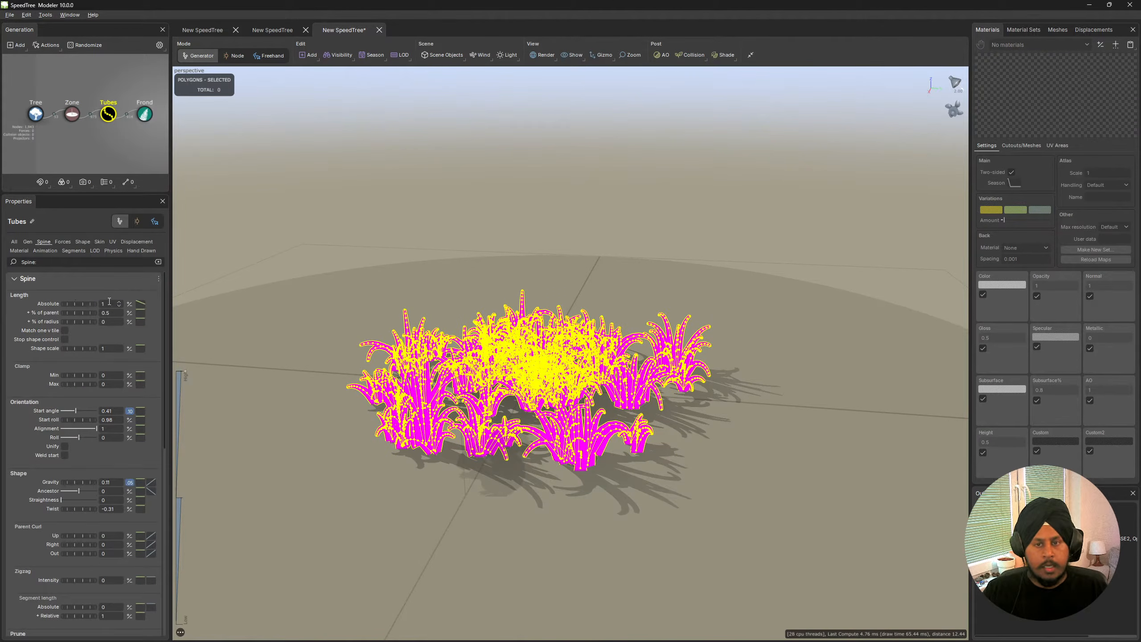
type("0")
key("Return")
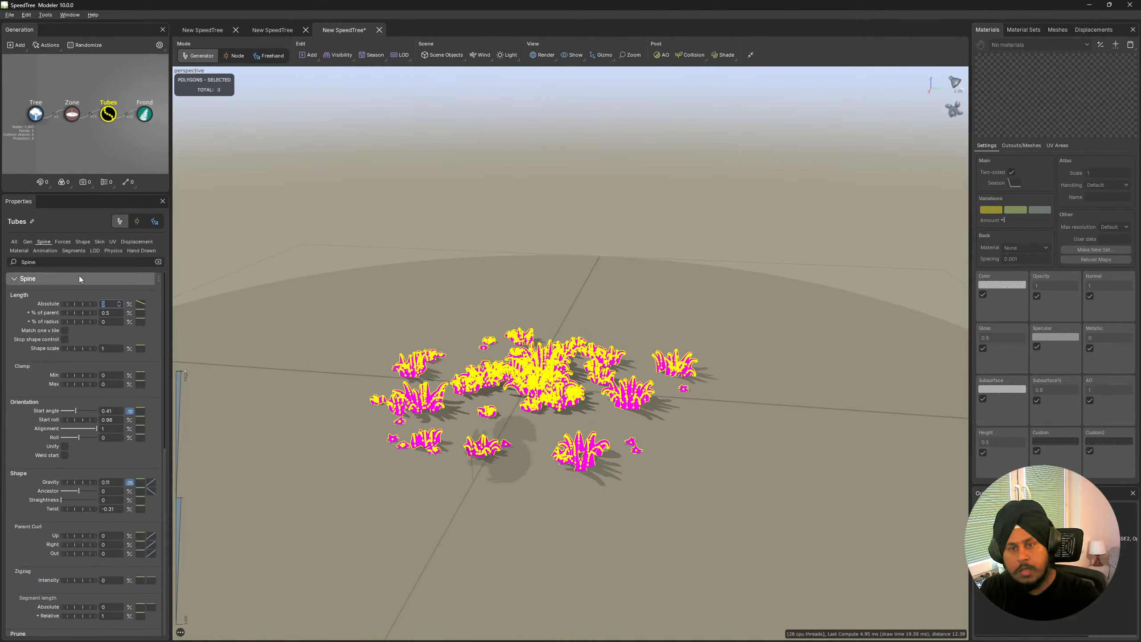
left_click_drag(76, 313, 103, 314)
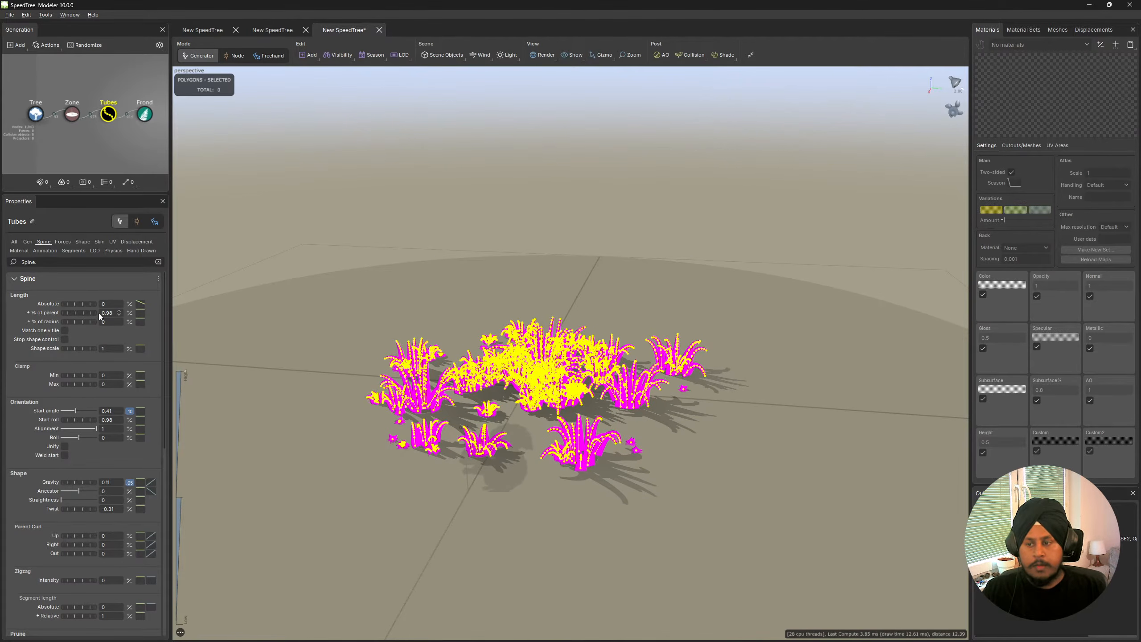
left_click(571, 259)
left_click_drag(332, 157, 557, 338)
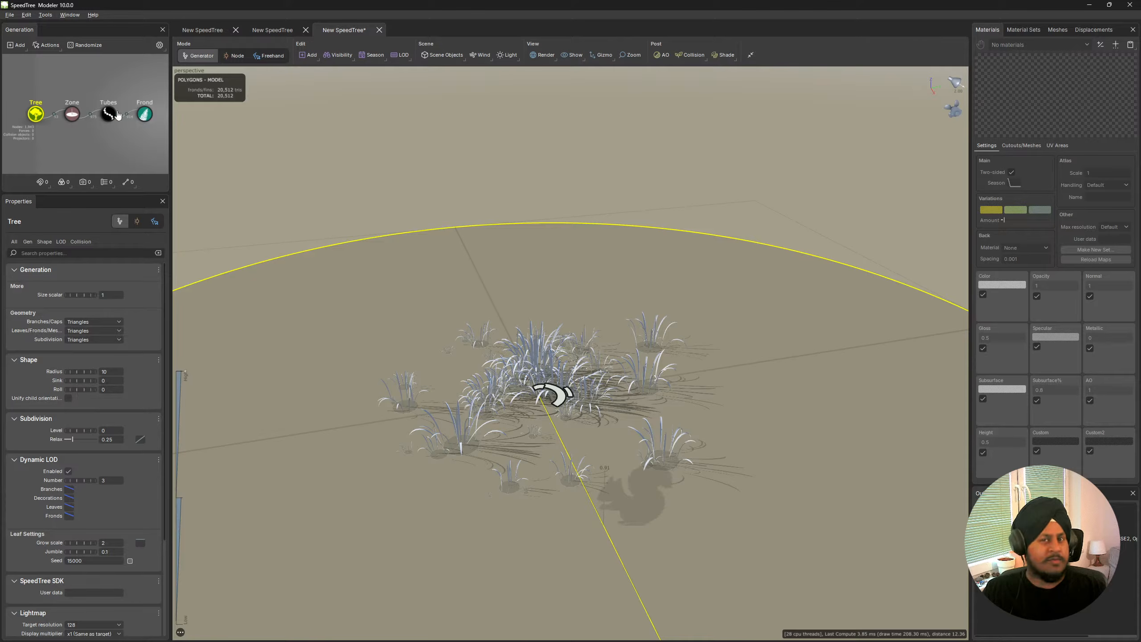
Set the Zone's generation frequency to 54.
left_click(71, 114)
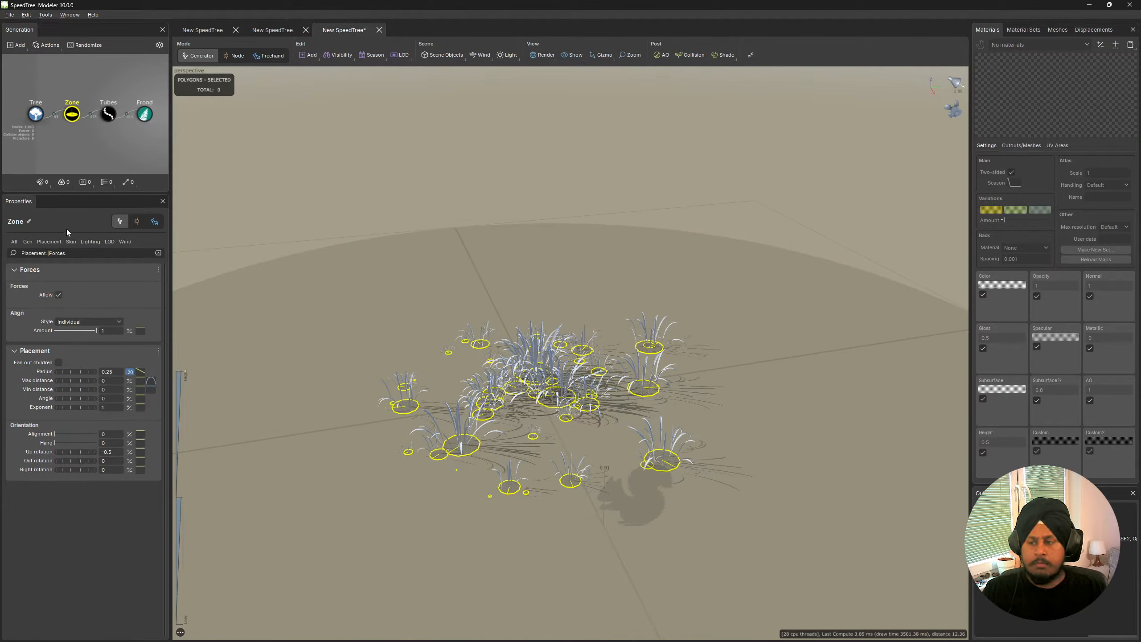
left_click(107, 117)
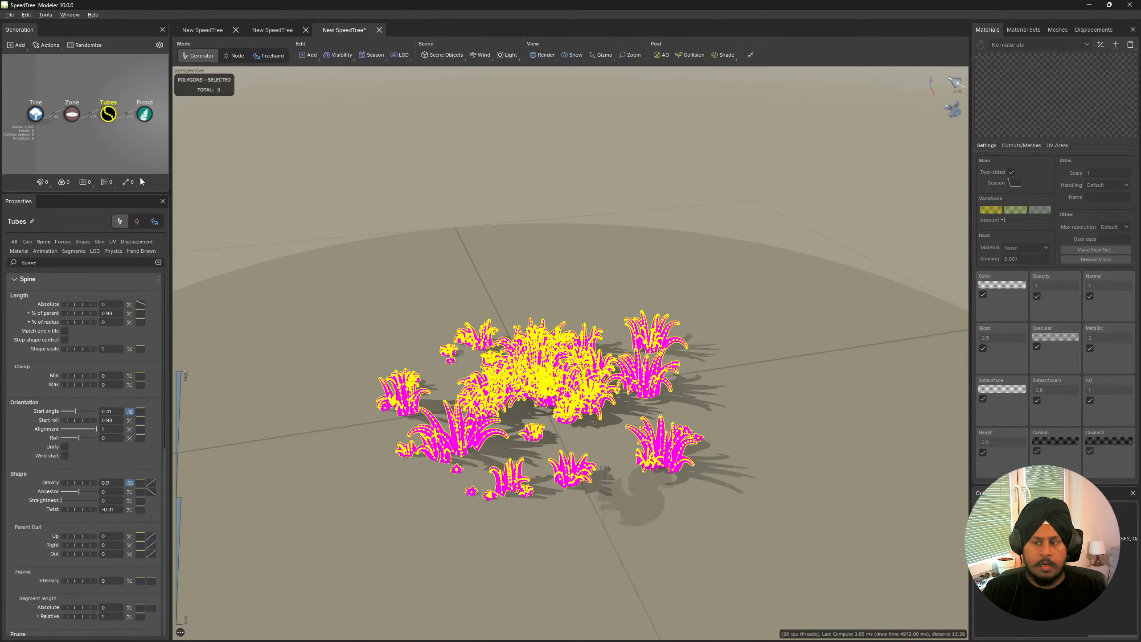
left_click(72, 113)
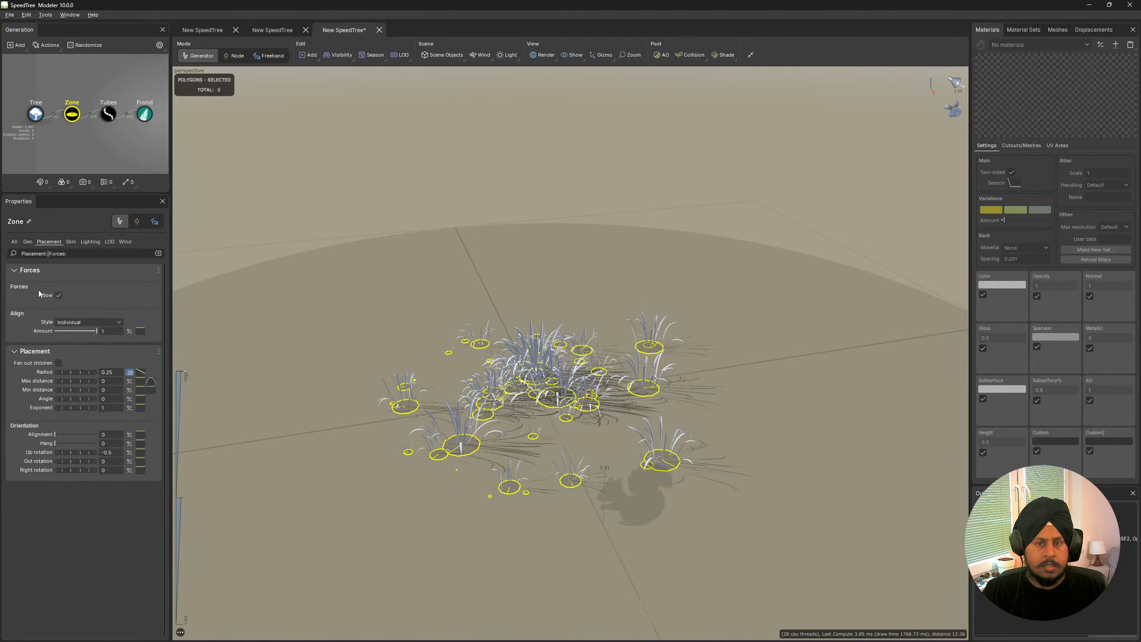
left_click(28, 242)
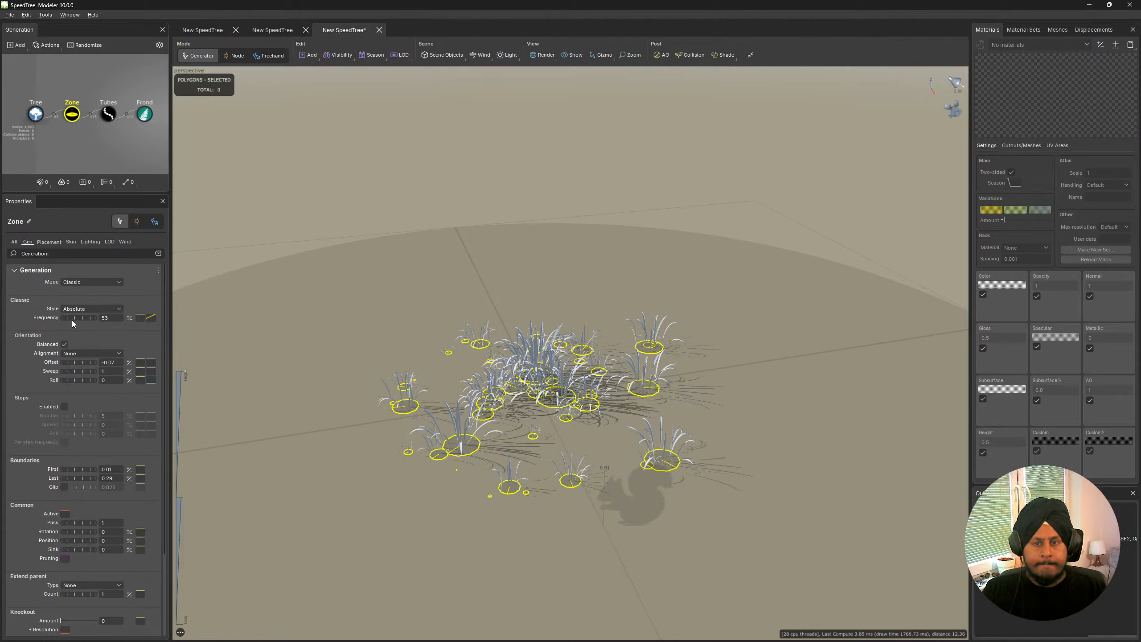
left_click_drag(74, 318, 107, 318)
left_click_drag(83, 473, 83, 472)
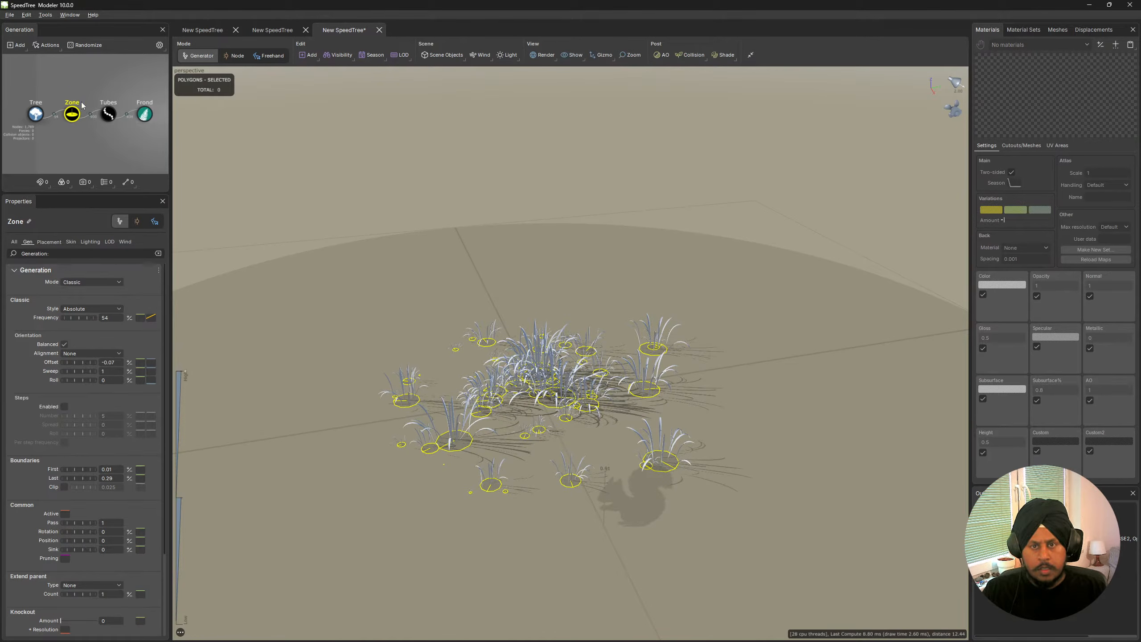
Raise the end of the Zone's placement radius parent curve to about 0.168 and set the radius to 0.35.
left_click(76, 113)
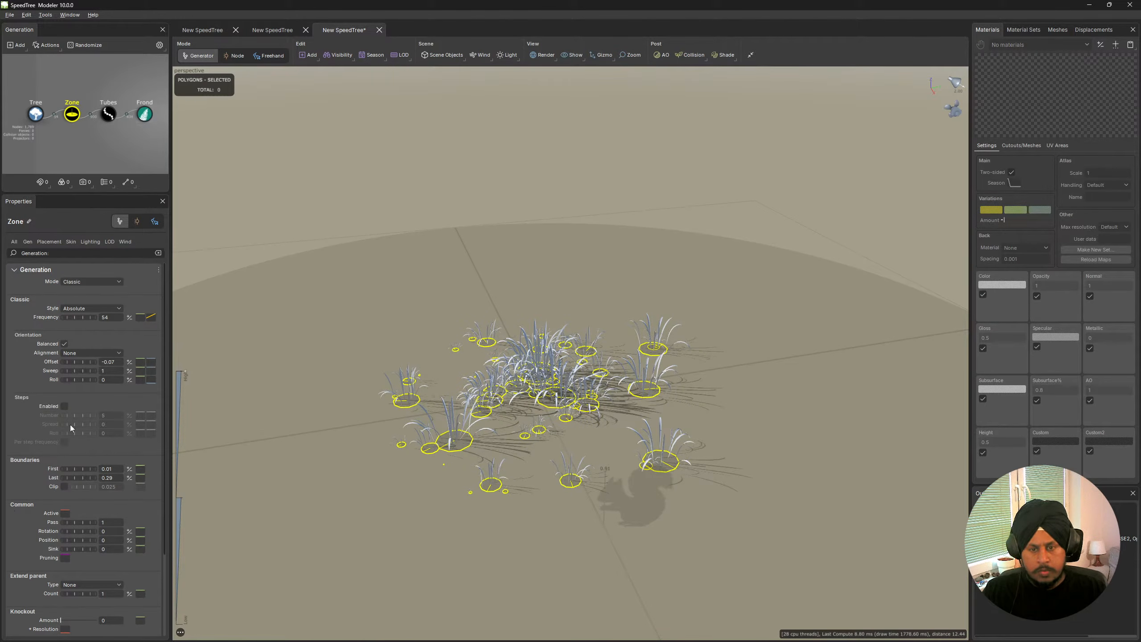
left_click(40, 243)
left_click(141, 372)
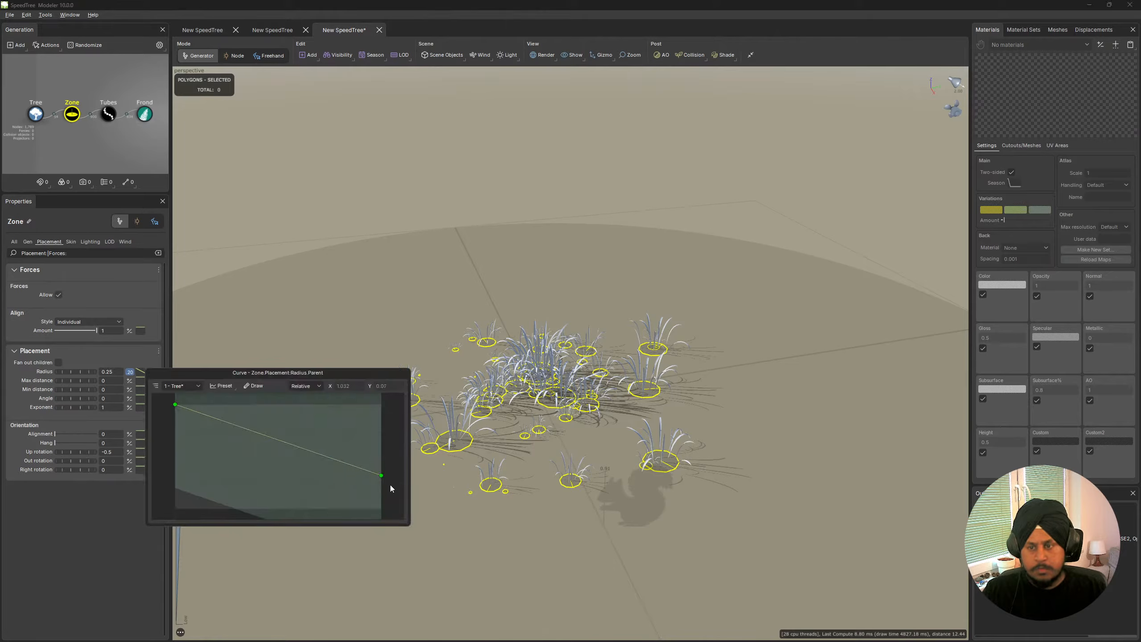
left_click_drag(381, 476, 376, 446)
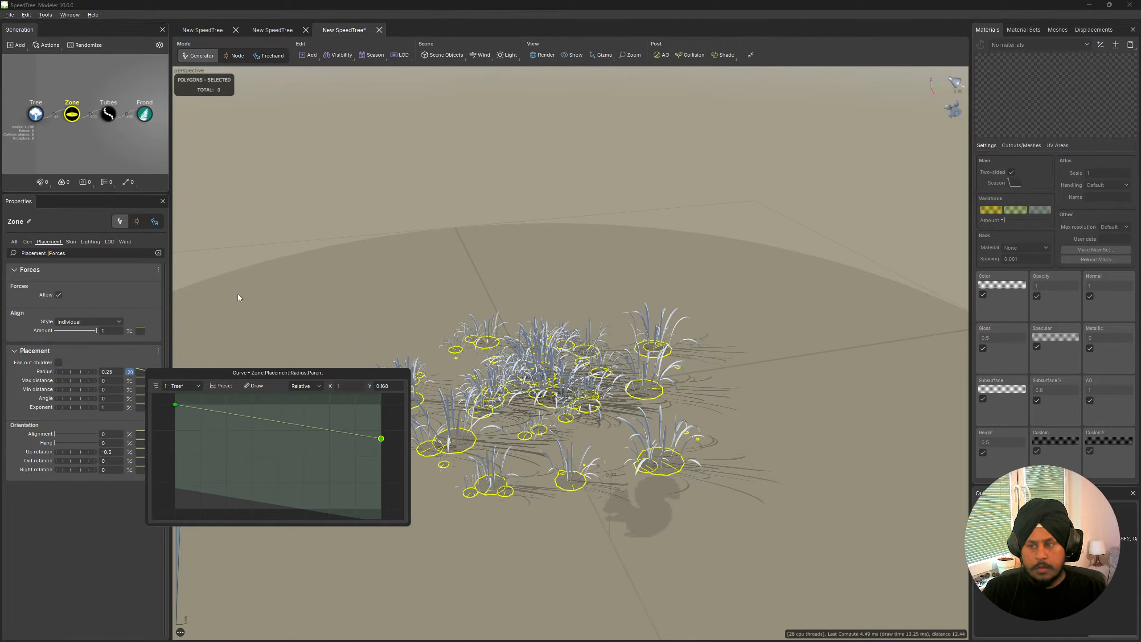
left_click(74, 114)
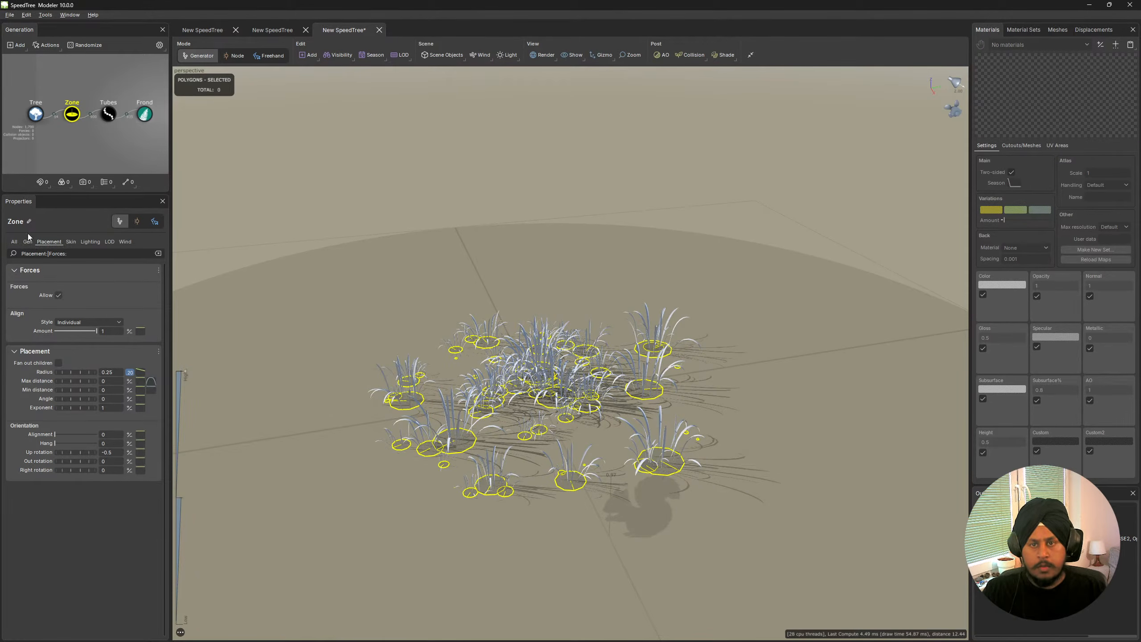
left_click_drag(72, 372, 75, 374)
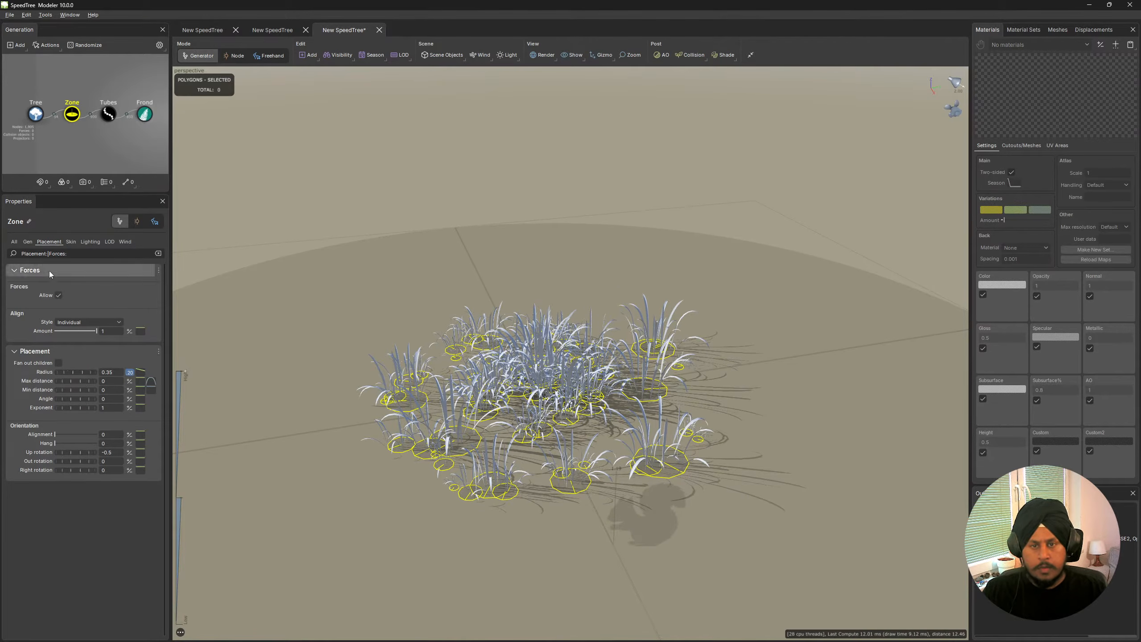
Set the Zone's frequency to 53 and lower the start of its distribution curve to about 11.3.
left_click(28, 242)
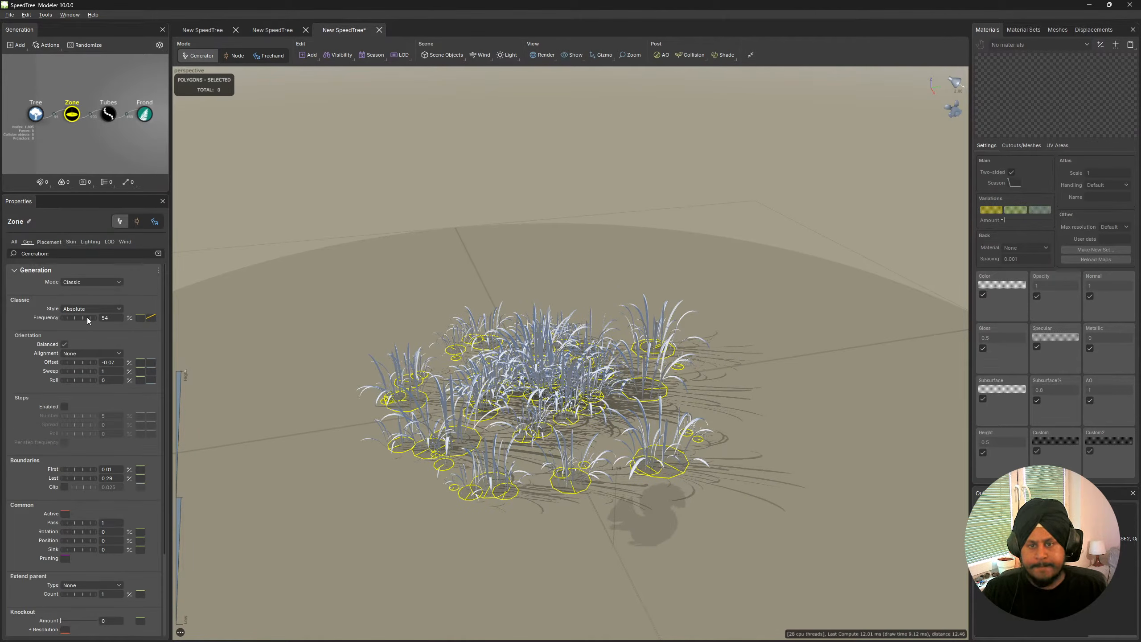
mouse_move(87, 318)
left_mouse_down()
mouse_move(104, 321)
mouse_move(66, 319)
left_mouse_up()
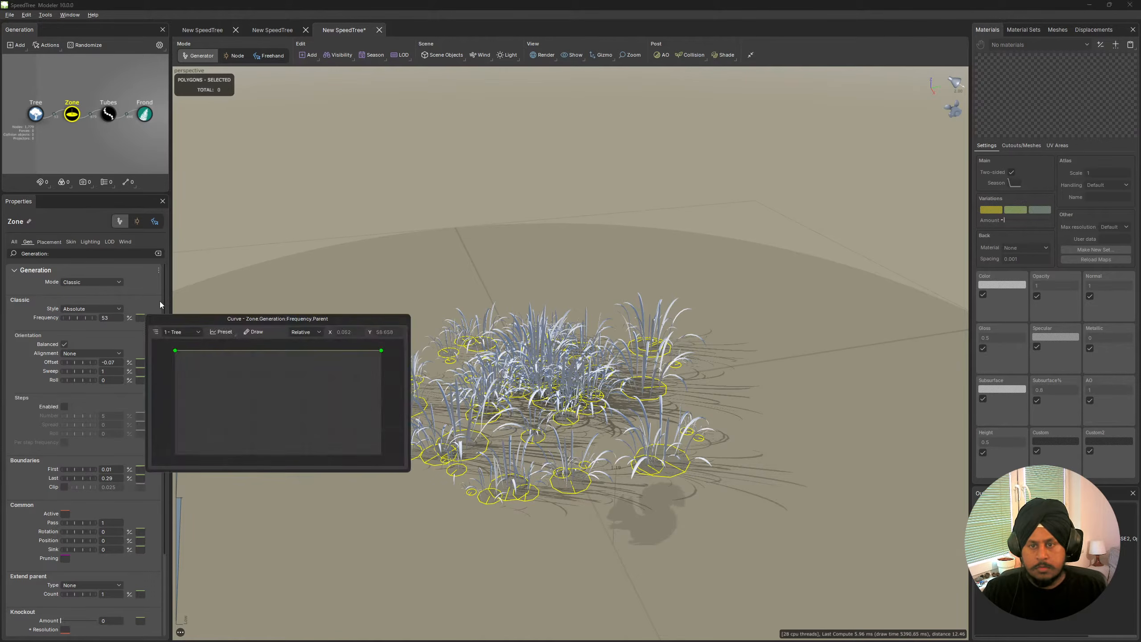
left_click(152, 318)
left_click_drag(185, 416, 185, 432)
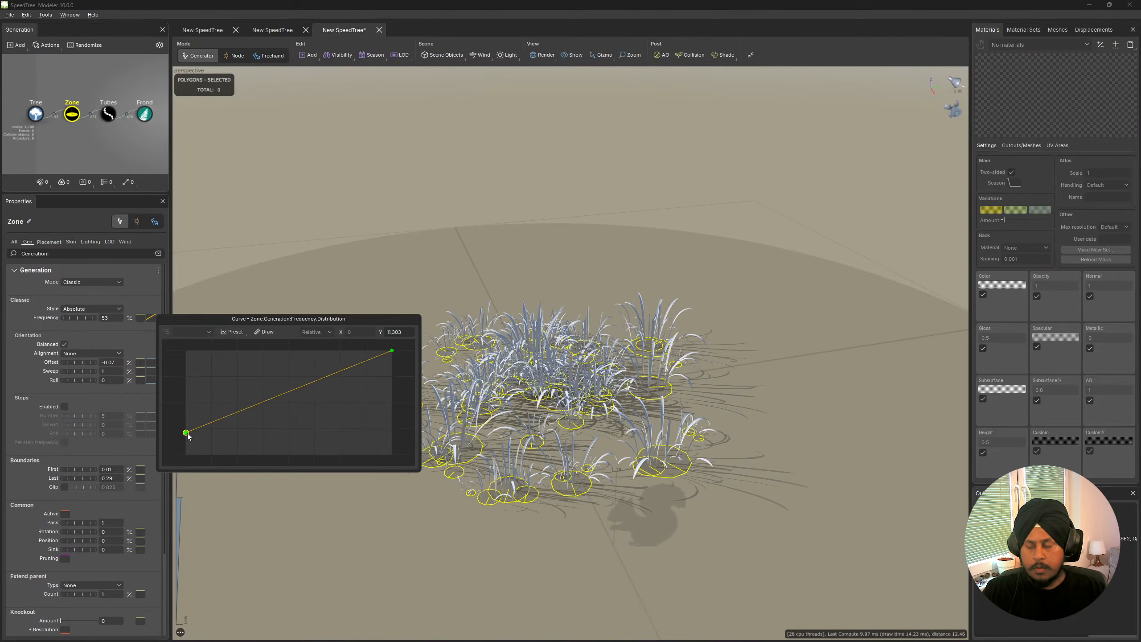
Inspect the spread and height of the grass clumps from above and from near ground level.
left_click(711, 230)
left_click_drag(701, 236, 804, 253)
left_click(109, 114)
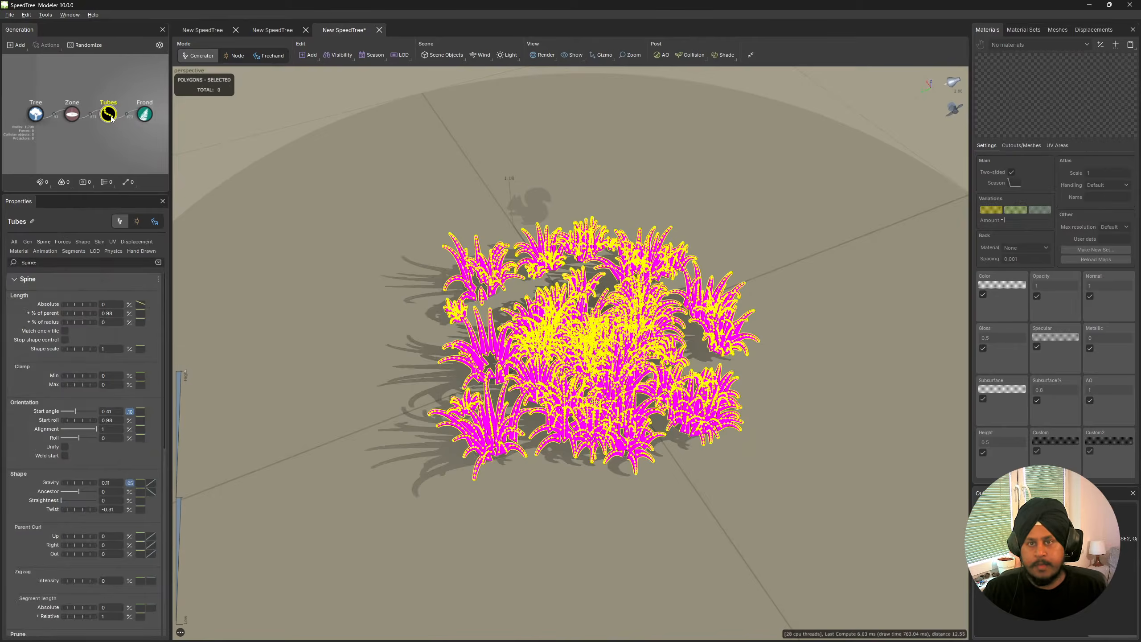
left_click(581, 207)
left_click_drag(580, 207, 549, 182)
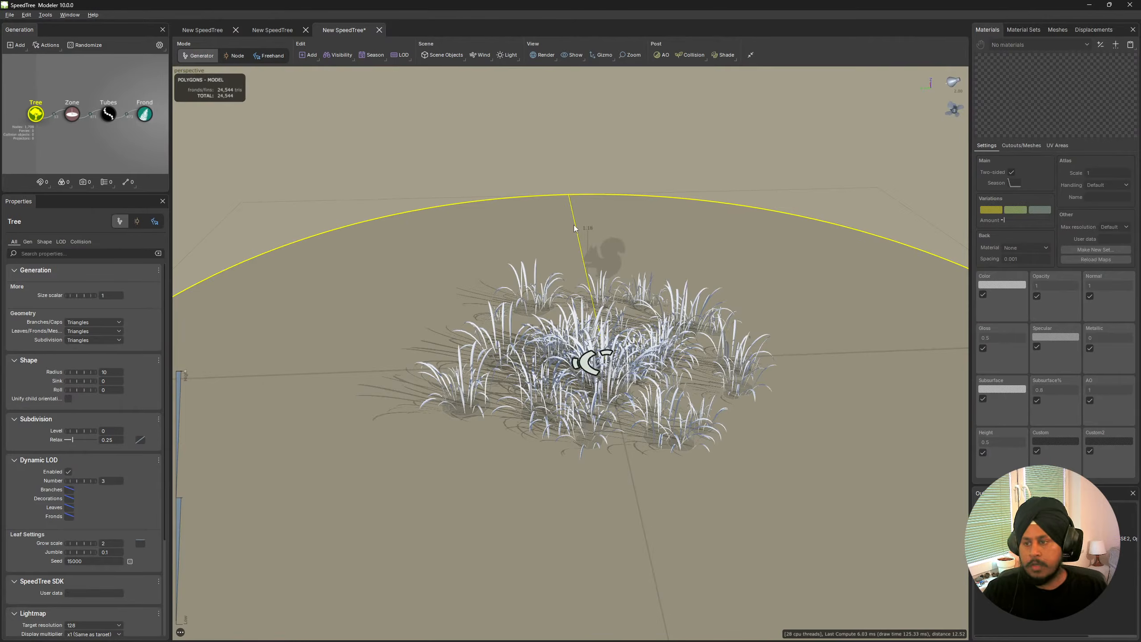
left_click_drag(574, 228, 517, 211)
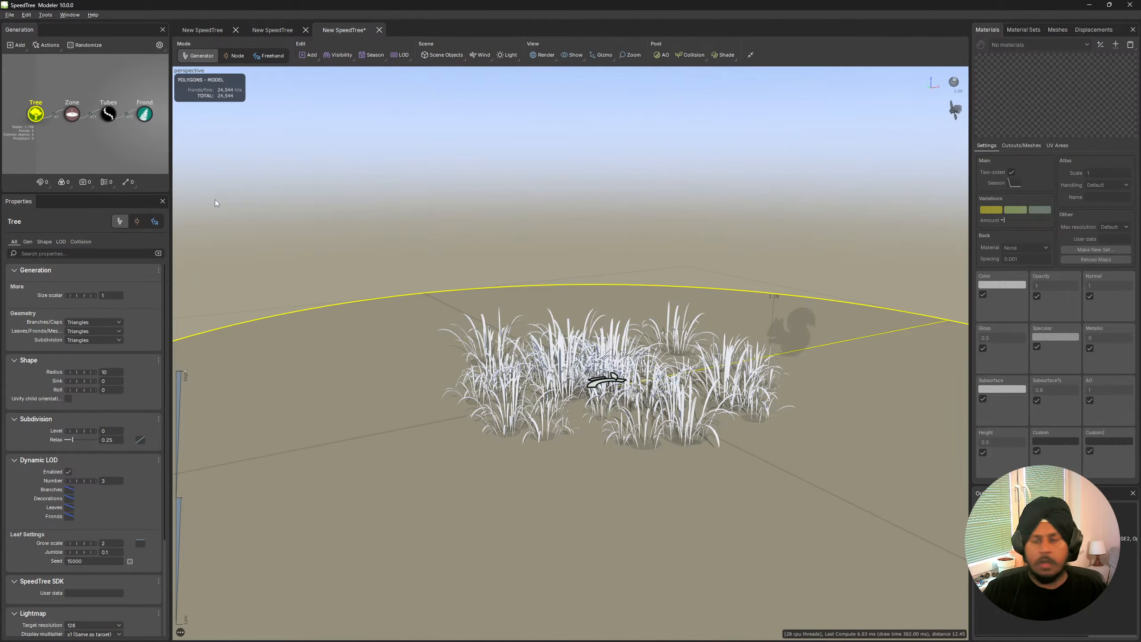
left_click_drag(598, 415, 586, 228)
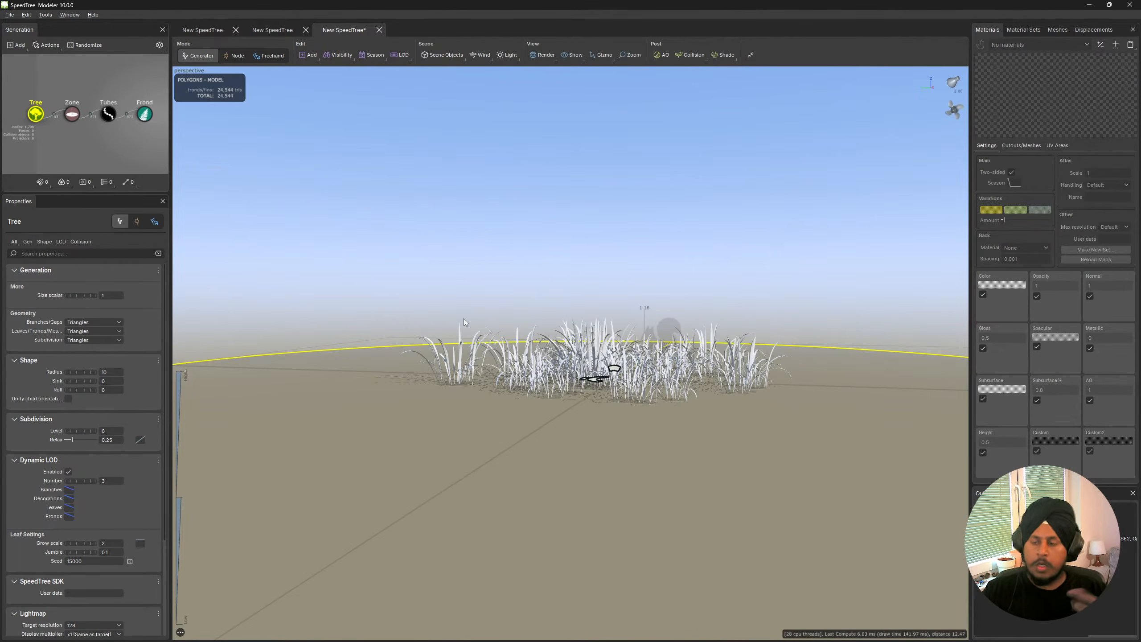
left_click_drag(606, 282, 657, 297)
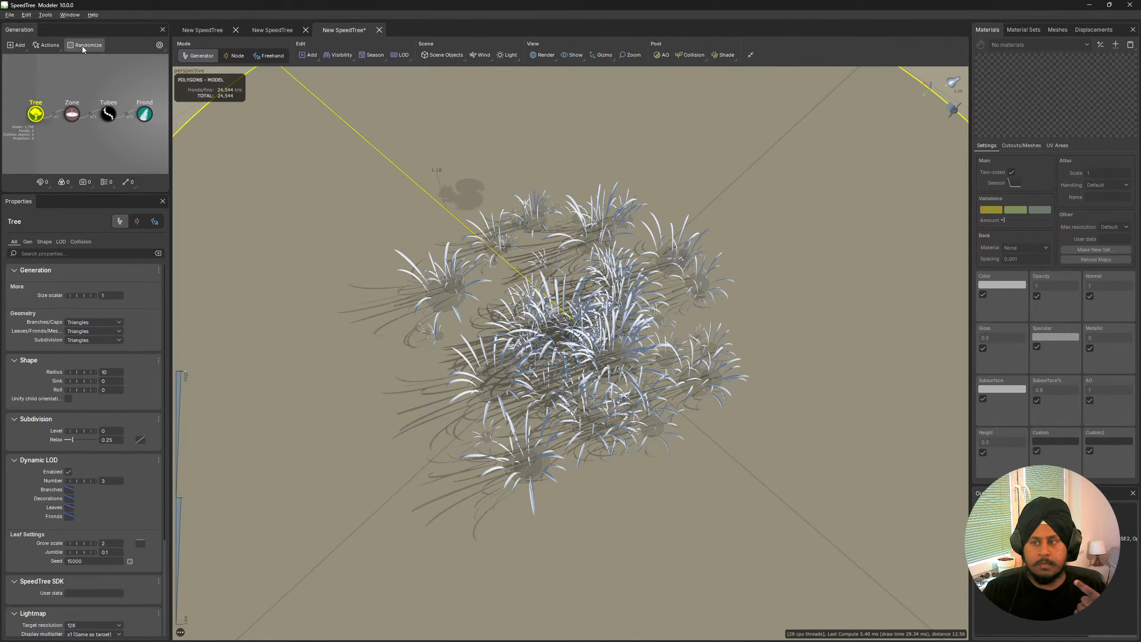
Randomize the Zone generator to get a new clump arrangement, and clear the selection.
left_click(71, 114)
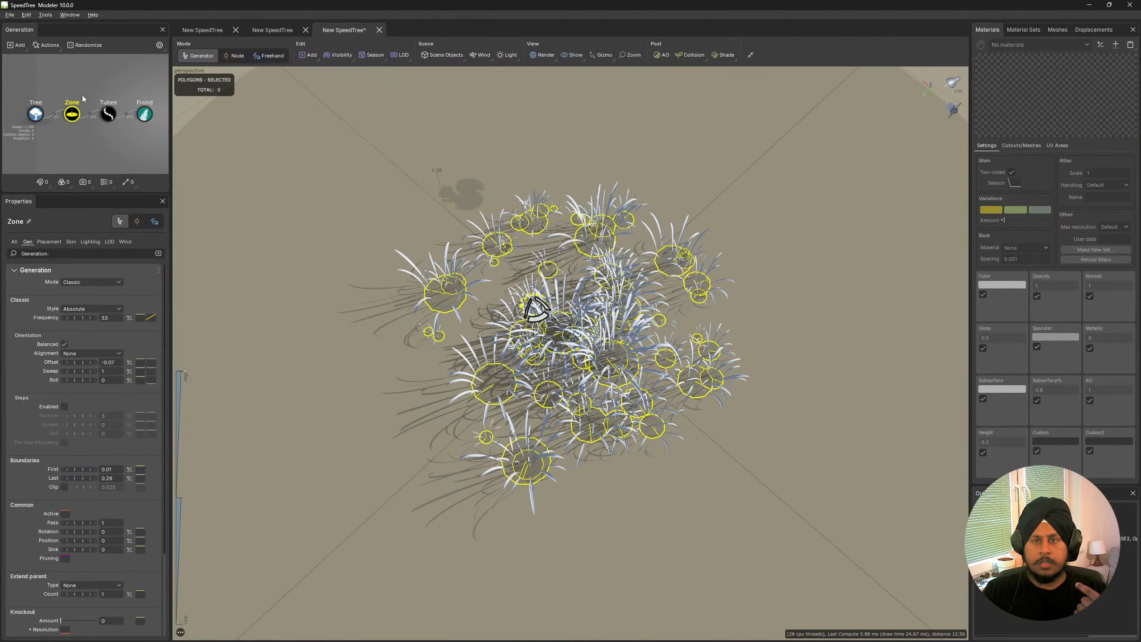
left_click(73, 48)
left_click_drag(678, 395, 551, 229)
left_click(686, 243)
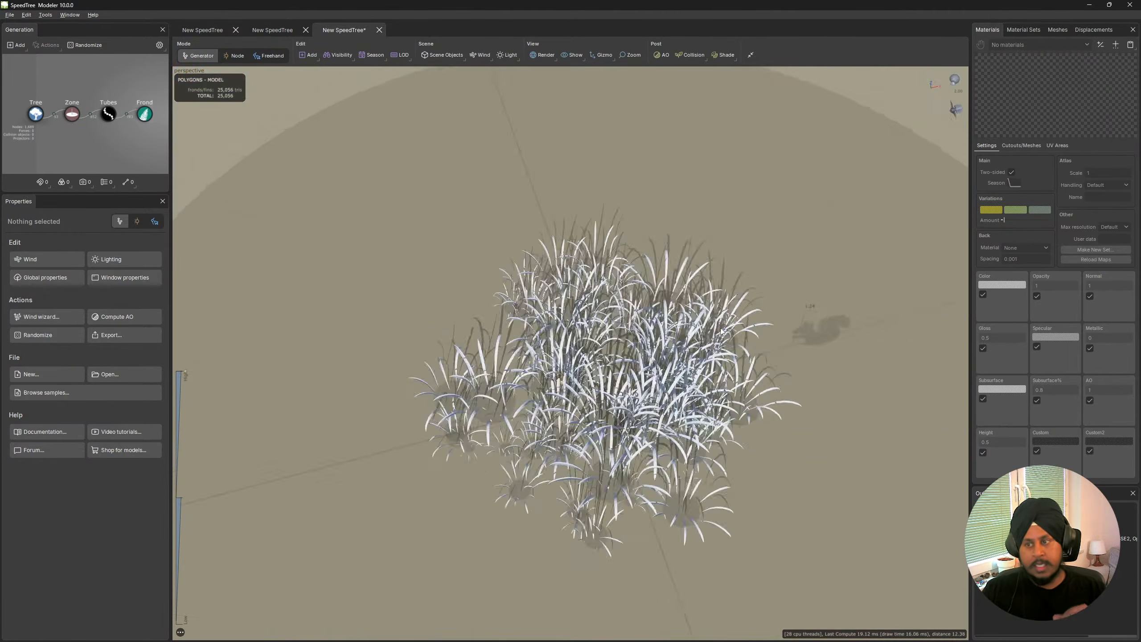
mouse_move(691, 279)
left_mouse_down()
mouse_move(795, 307)
mouse_move(579, 245)
left_mouse_up()
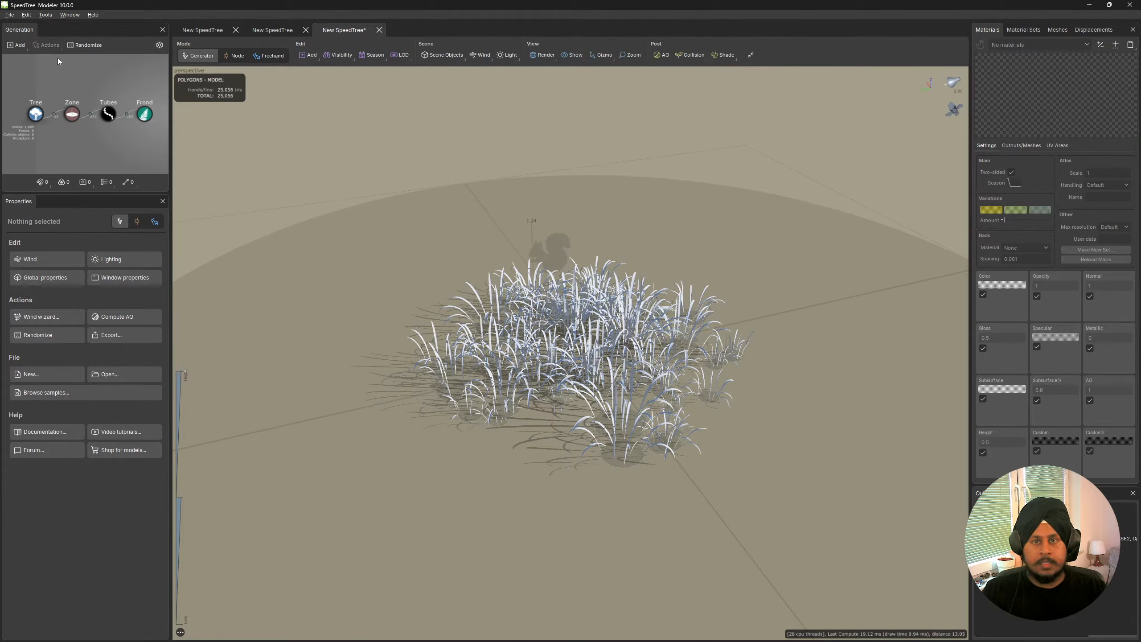
Start saving the model as a new file and browse to the Mesh folder inside Church on the Desktop.
left_click(9, 15)
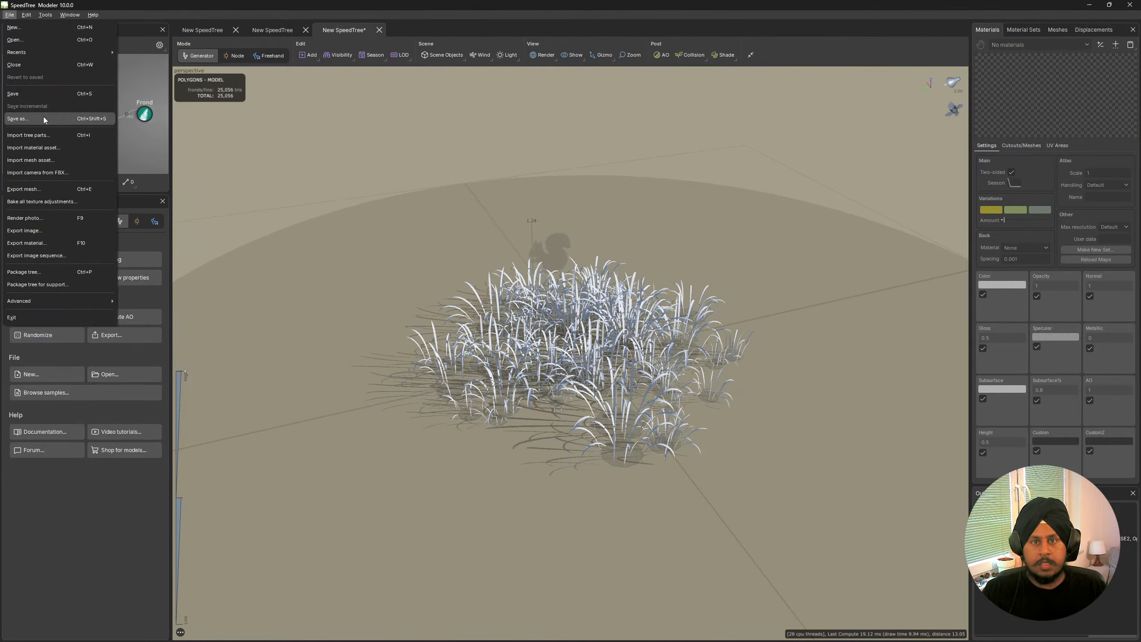
left_click(43, 116)
scroll(41, 135, "up", 5)
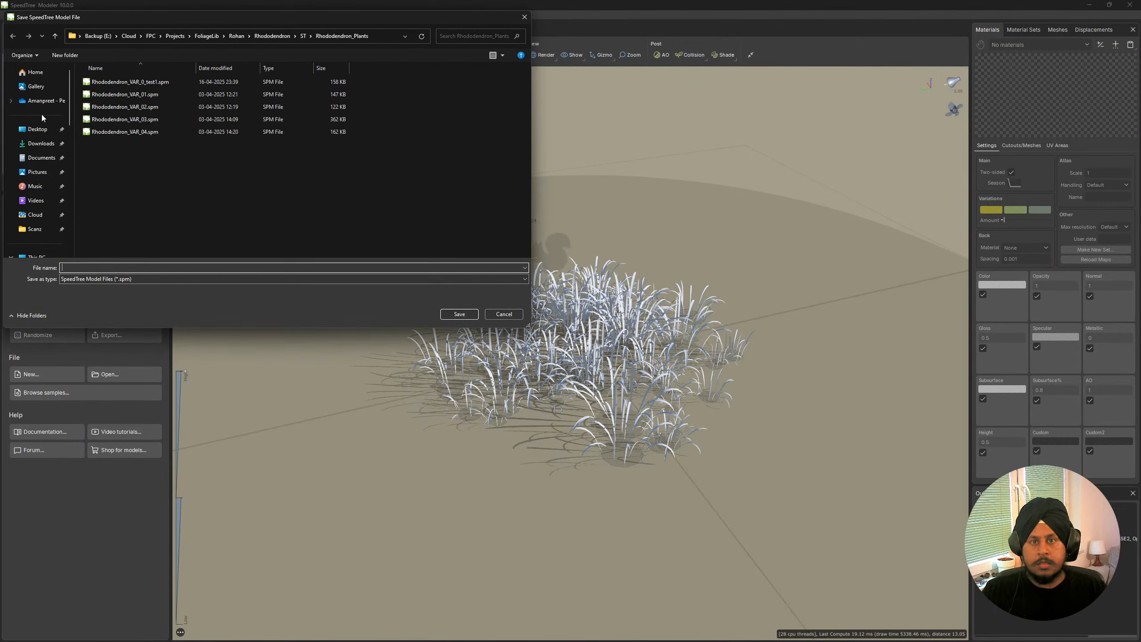
left_click(38, 129)
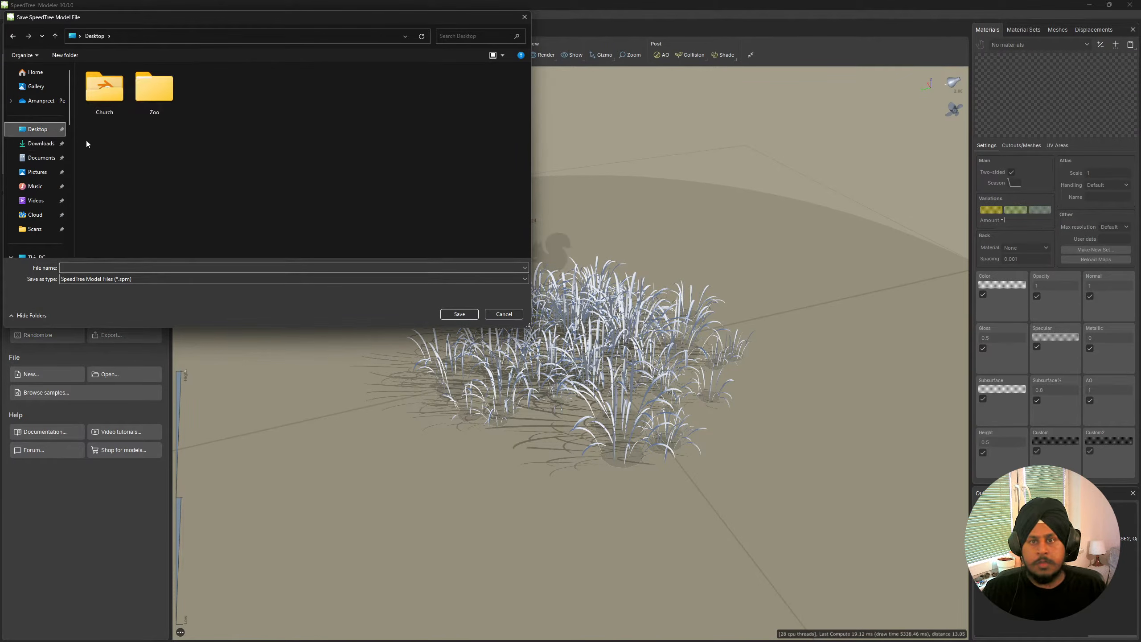
double_click(106, 93)
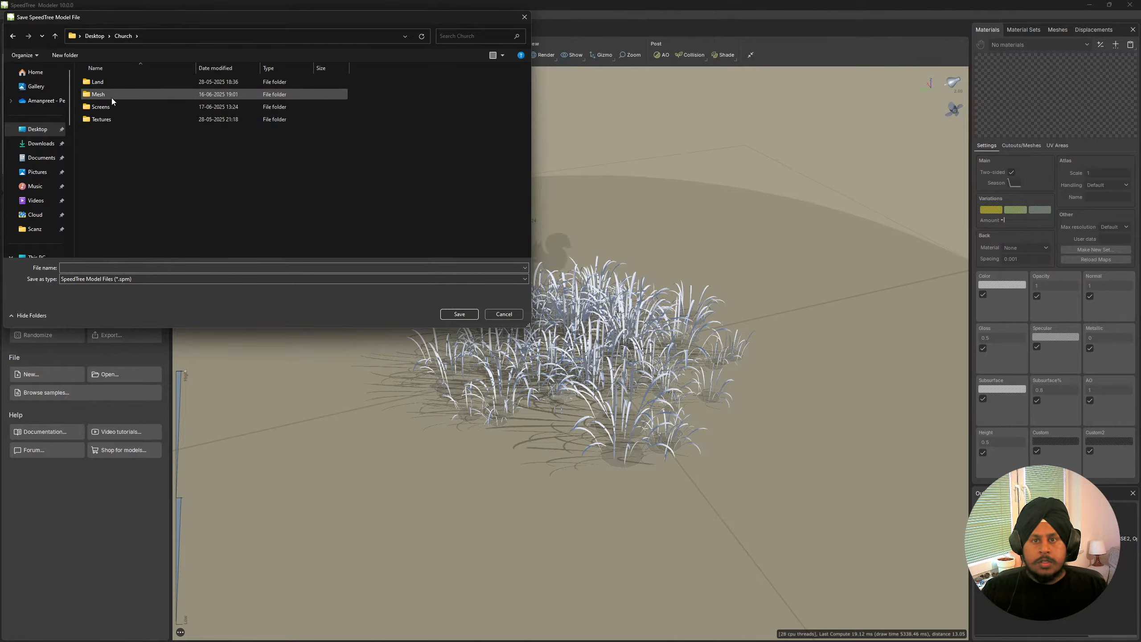
double_click(108, 95)
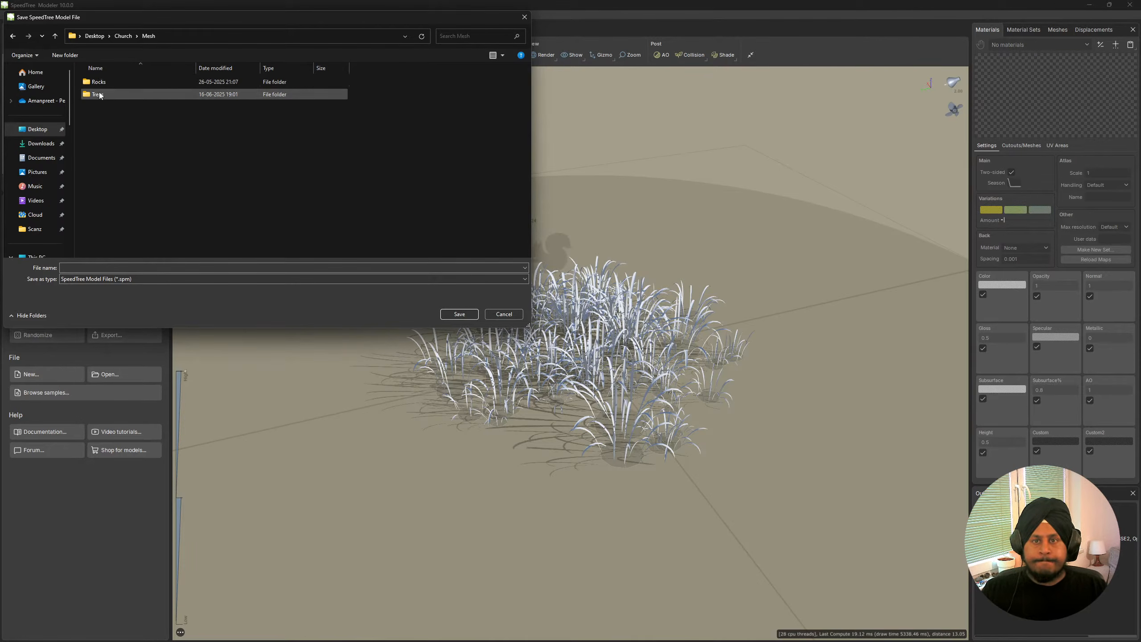
Create a folder named Biome inside the Mesh folder and open it.
key("ctrl+shift+n")
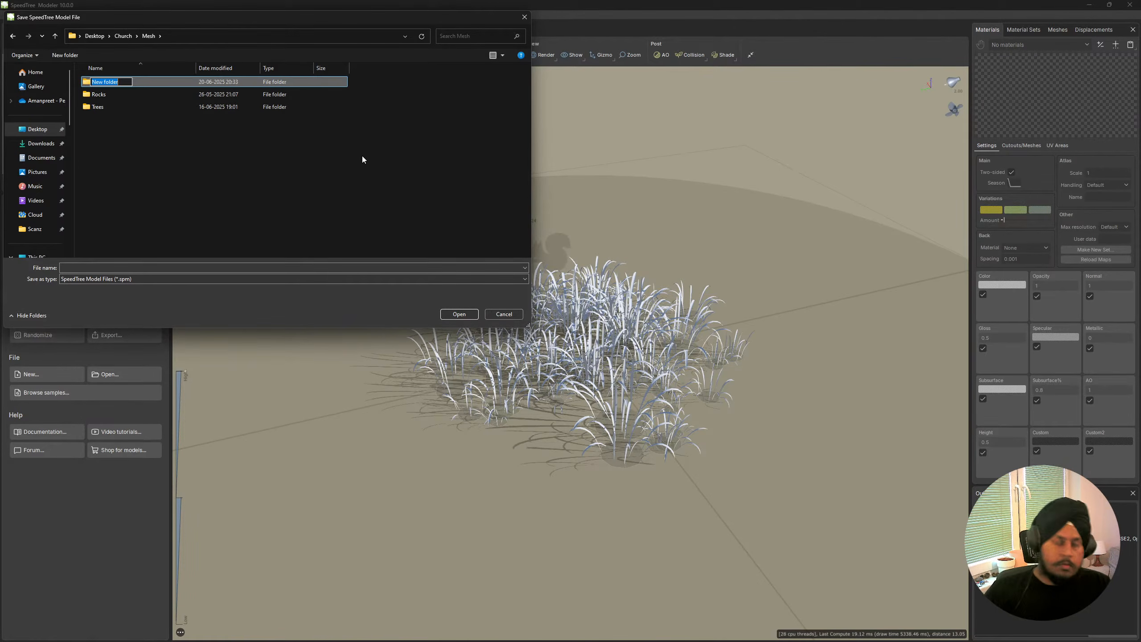
type("Bio")
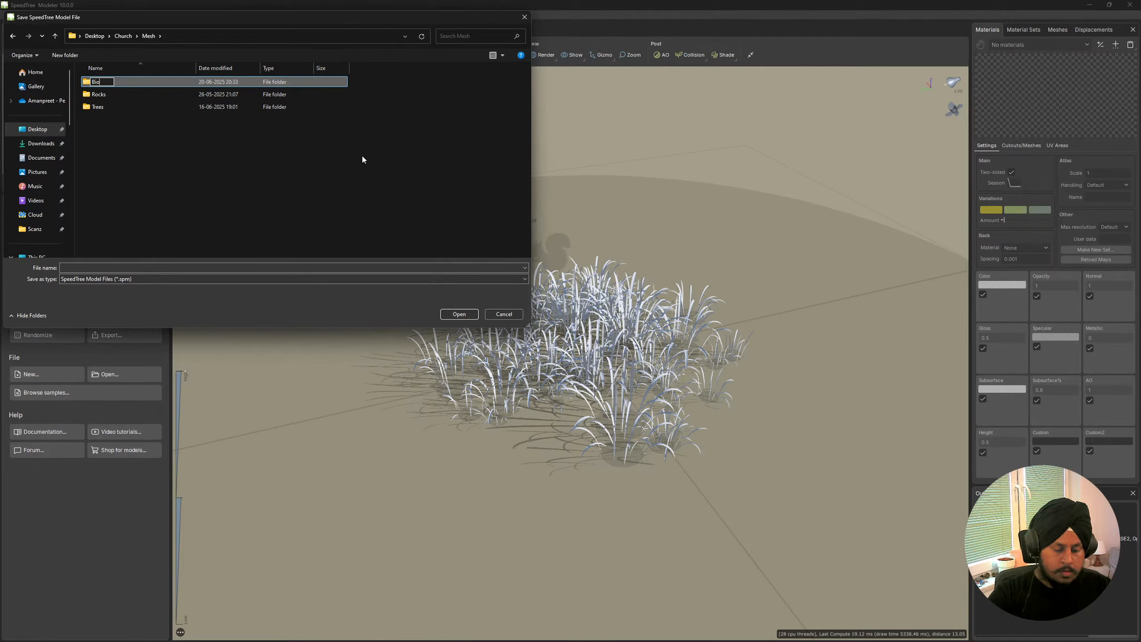
type("me")
key("Return")
key("Return")
Create a subfolder named Grass inside the Biome folder.
key("ctrl+shift+n")
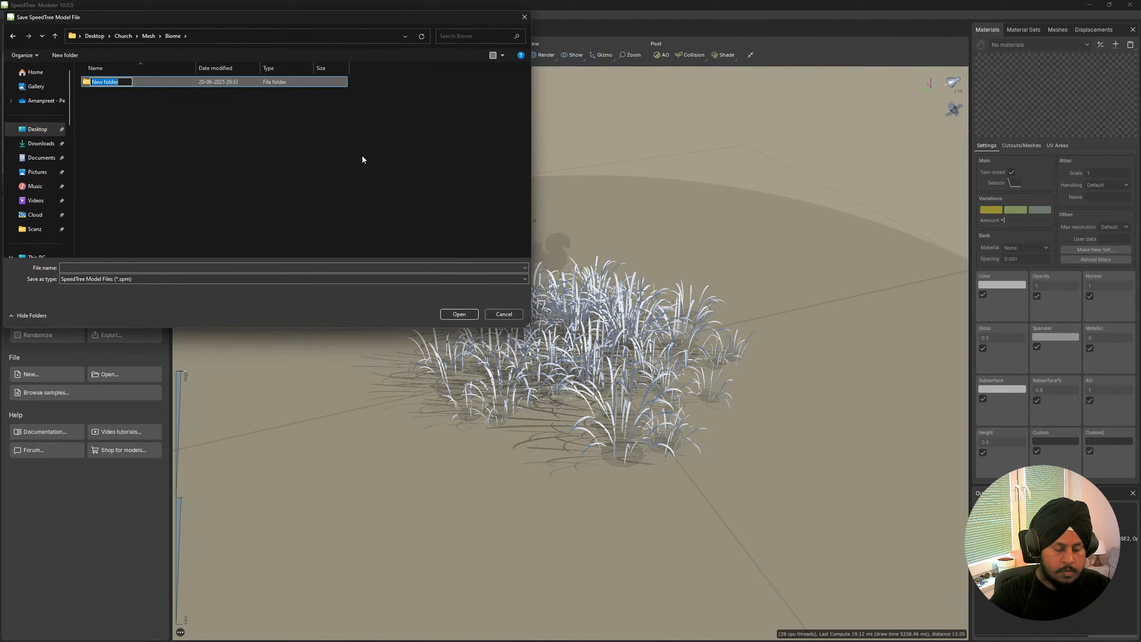
type("Grass")
key("Return")
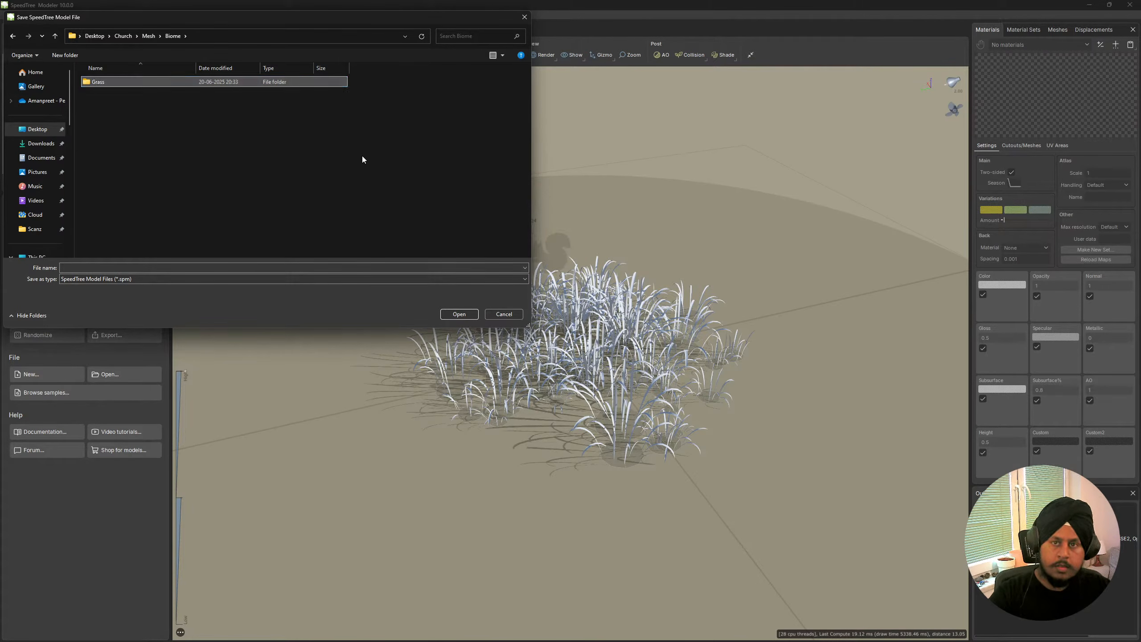
Create a subfolder named Generic inside the Grass folder and open it.
key("Return")
key("ctrl+shift+n")
type("Gener")
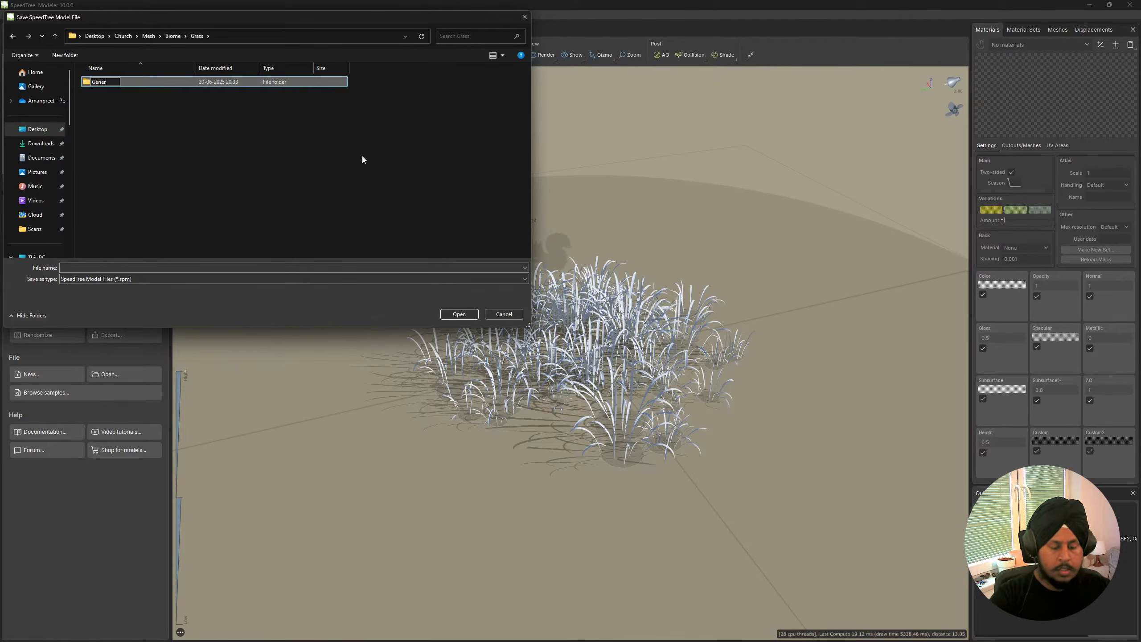
type("ic")
key("Return")
key("Return")
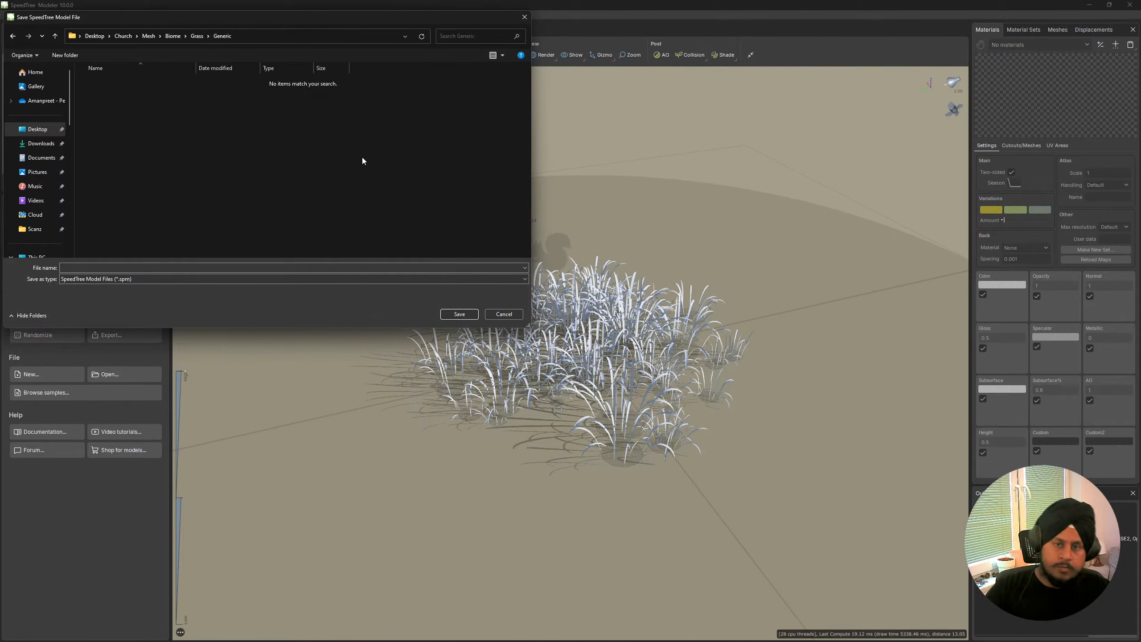
Save the model in the Generic folder as Grass_Generic_1a in SpeedTree Model format.
left_click(283, 268)
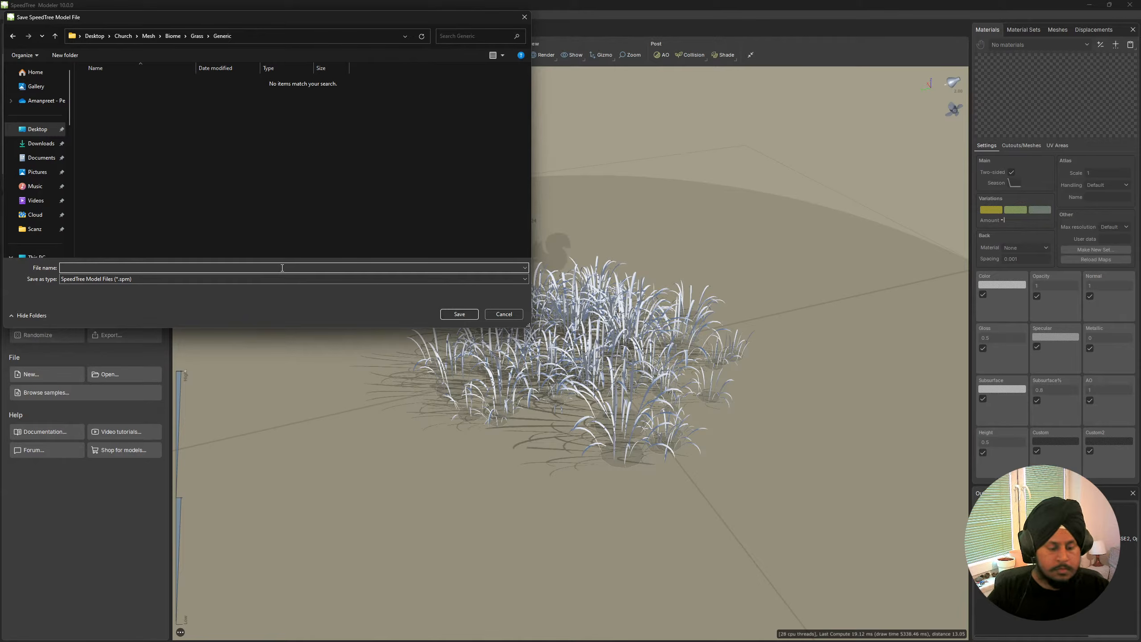
type("Grass_Generic_1a")
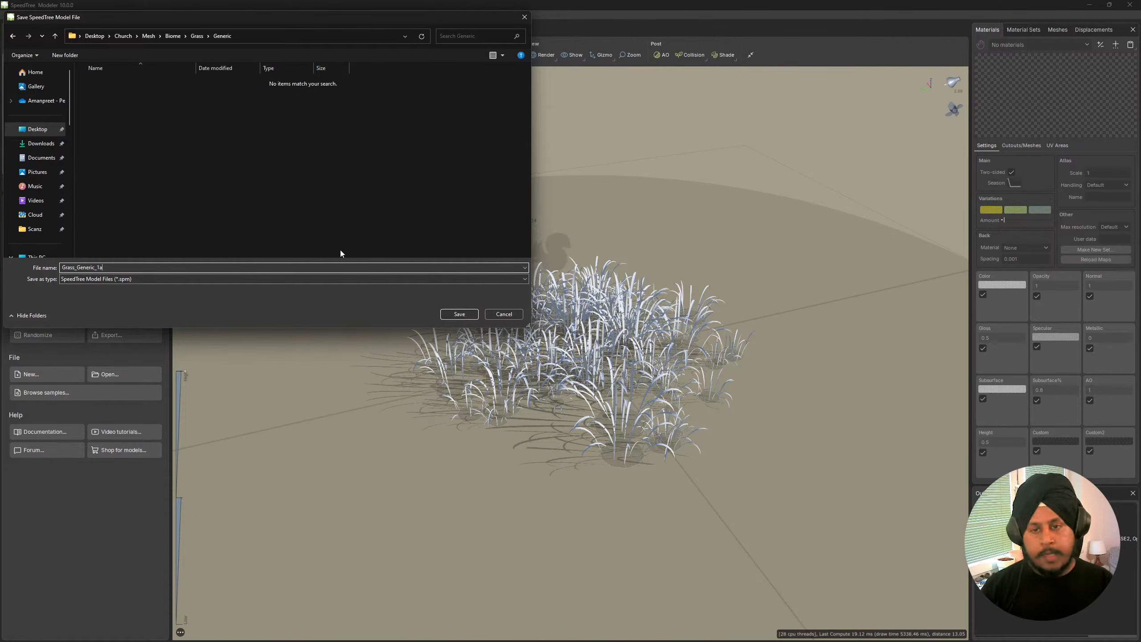
left_click(459, 313)
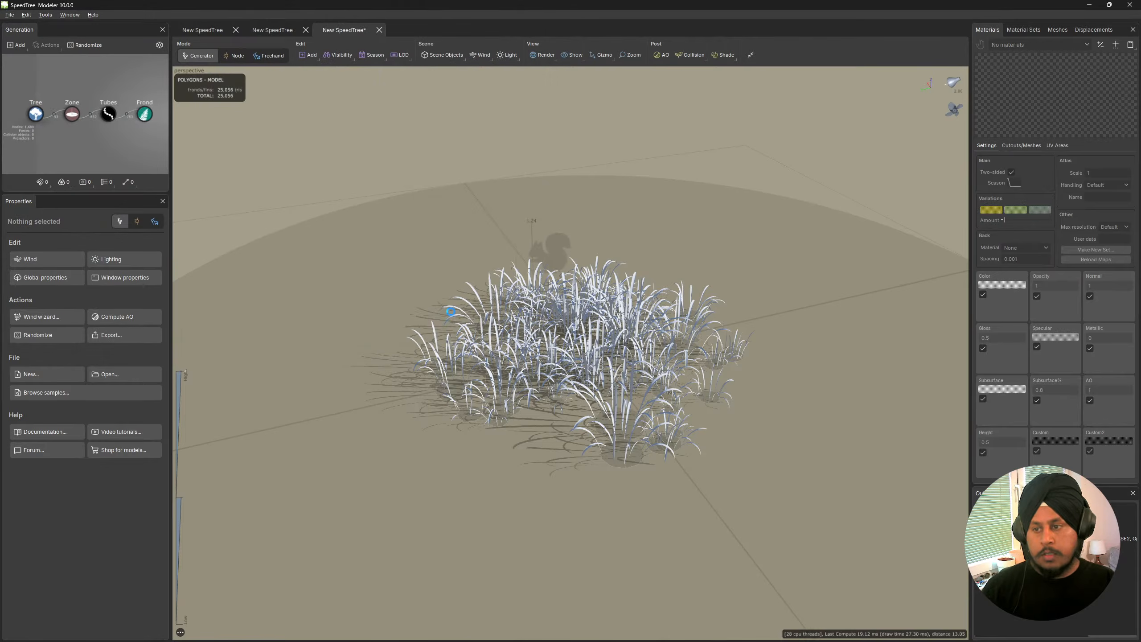
Clear the selection and start a mesh export of the grass using the UnrealEngine (ST) games preset.
left_click_drag(431, 296, 505, 345)
left_click(505, 344)
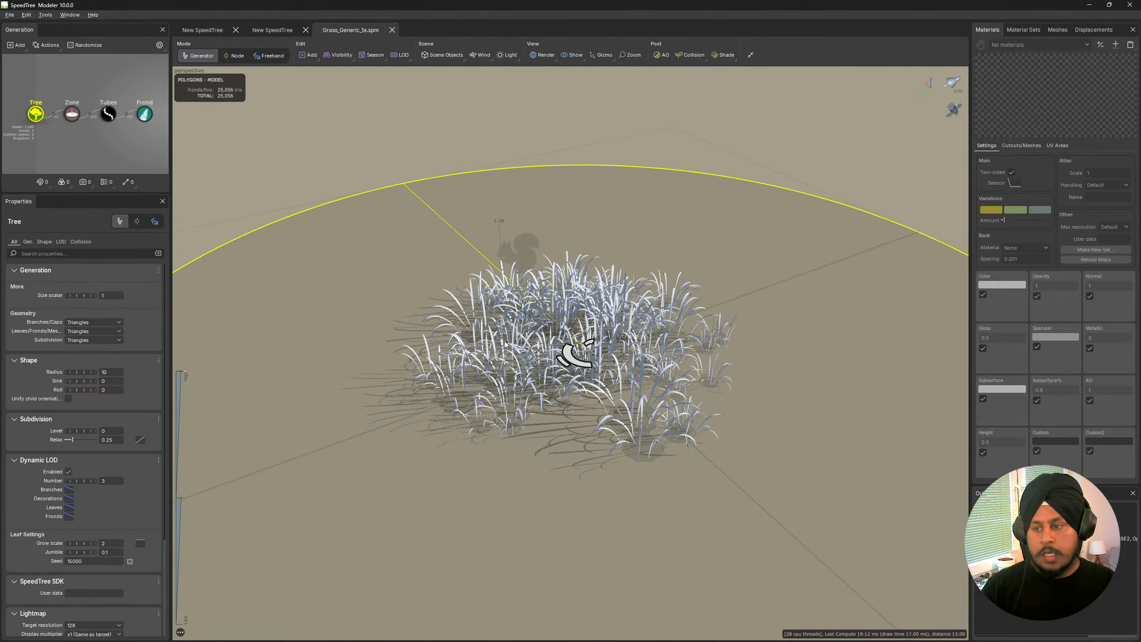
left_click(392, 153)
left_click(111, 335)
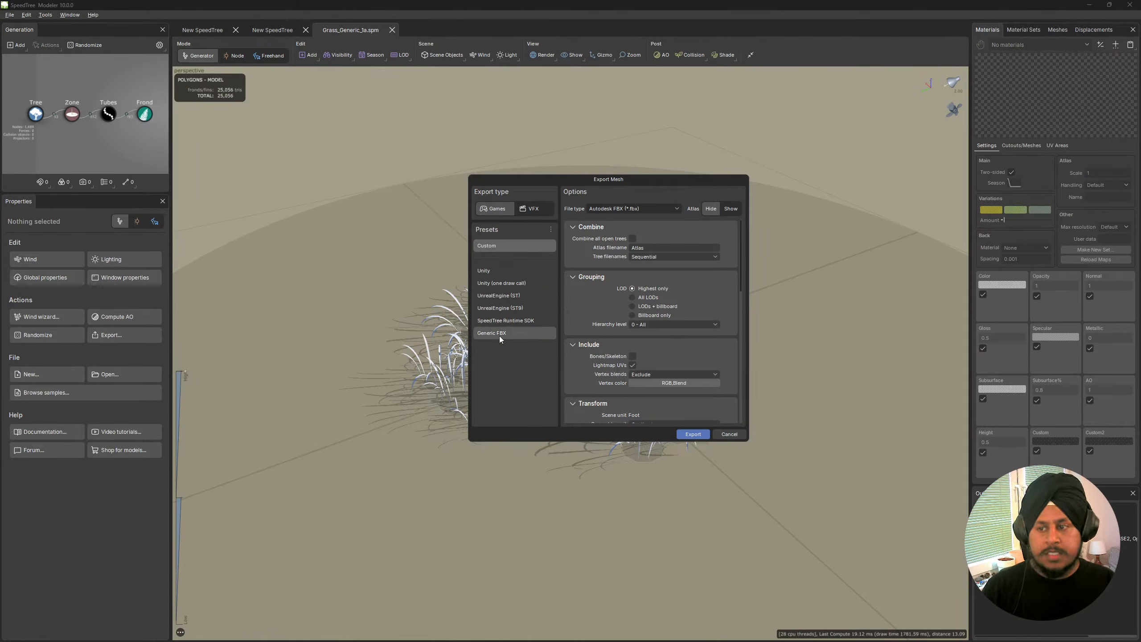
left_click(502, 295)
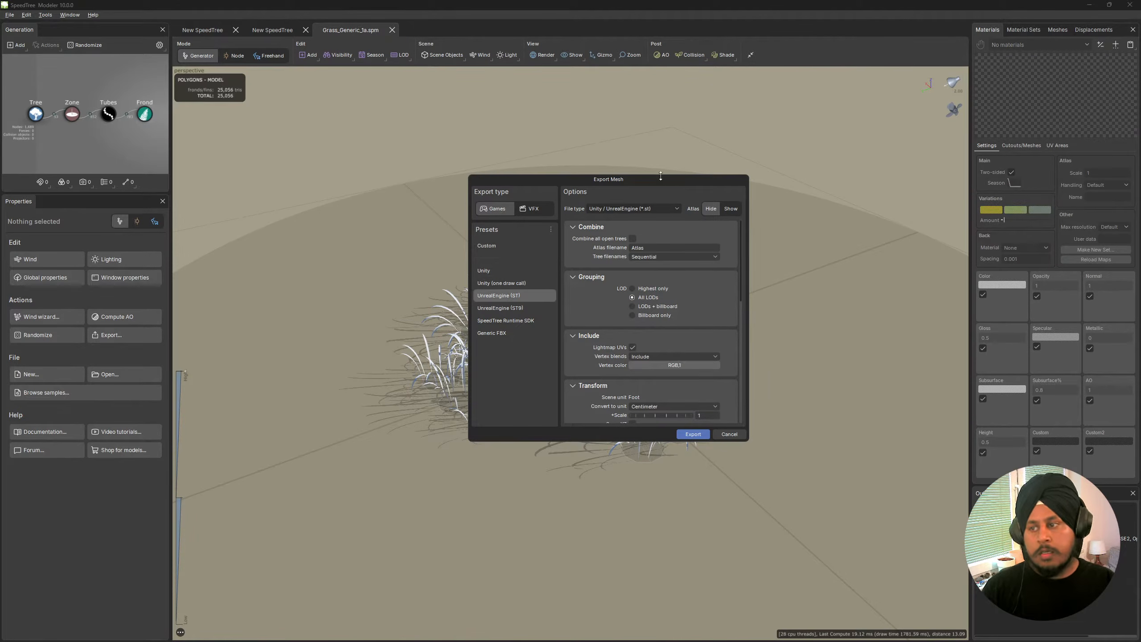
left_click_drag(657, 182, 546, 156)
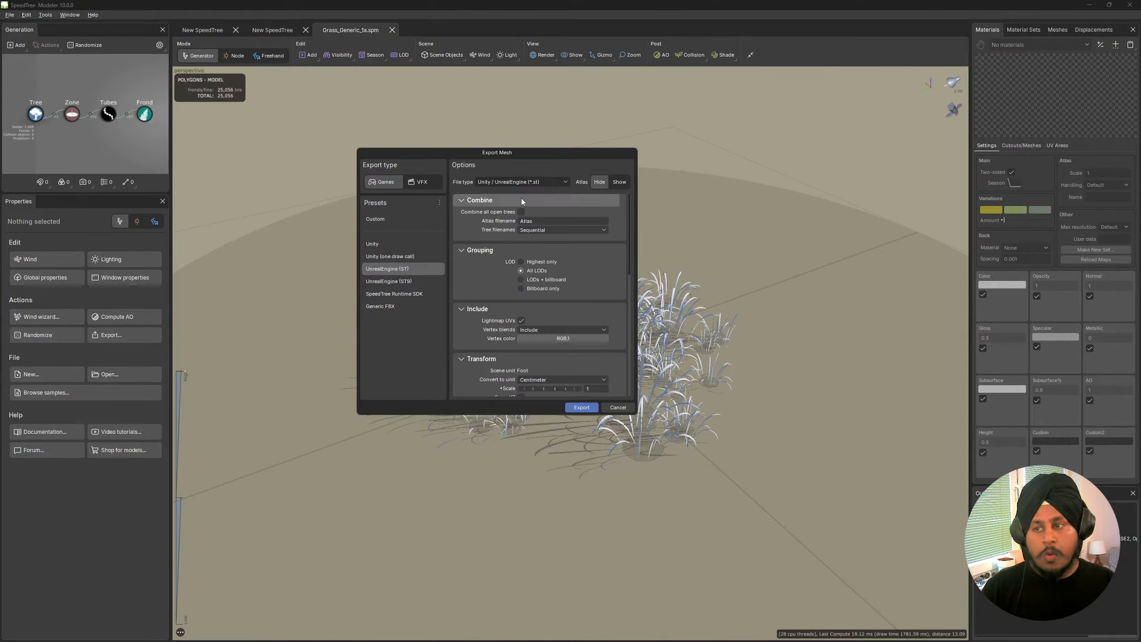
Set the export to the highest LOD only, exclude lightmap UVs and skip saving textures.
left_click(521, 262)
scroll(481, 288, "down", 1)
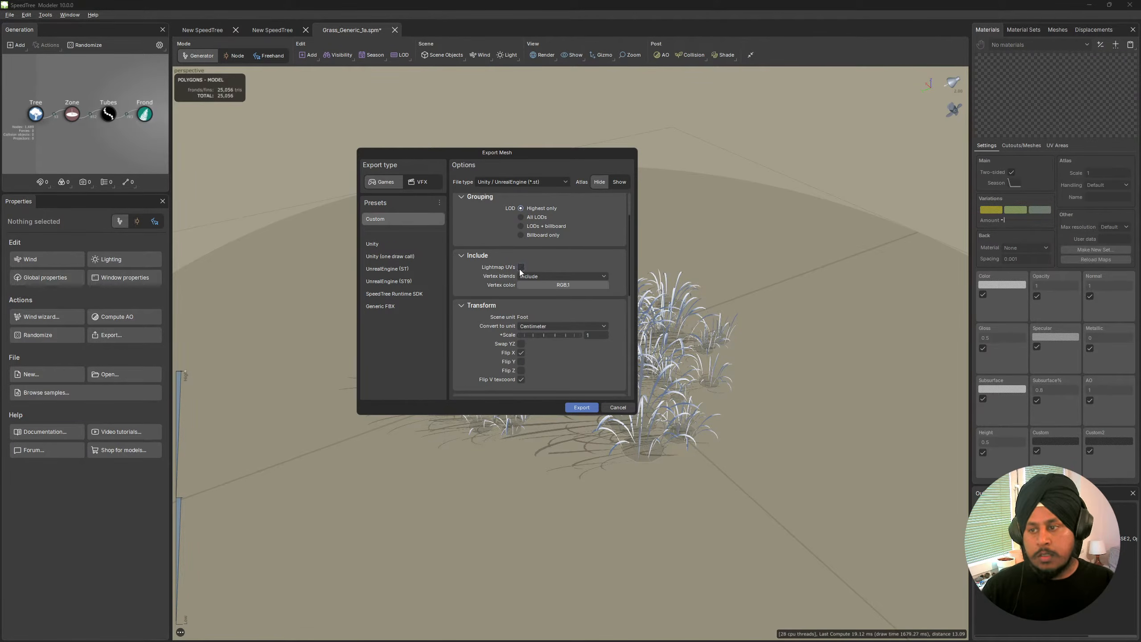
scroll(484, 284, "down", 2)
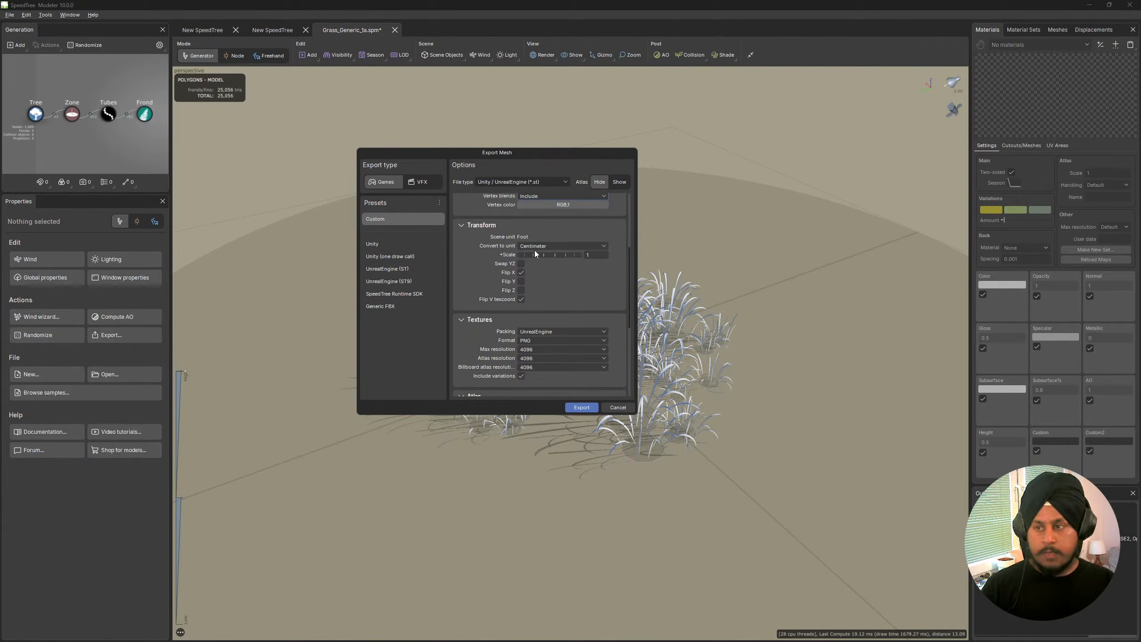
scroll(471, 282, "down", 3)
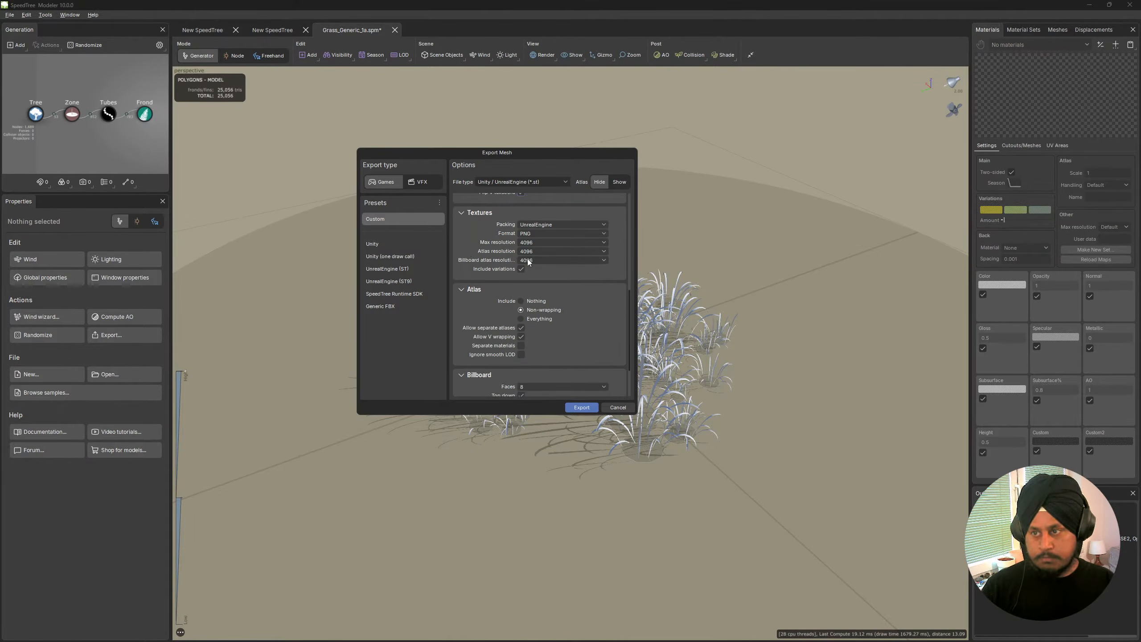
scroll(486, 345, "down", 2)
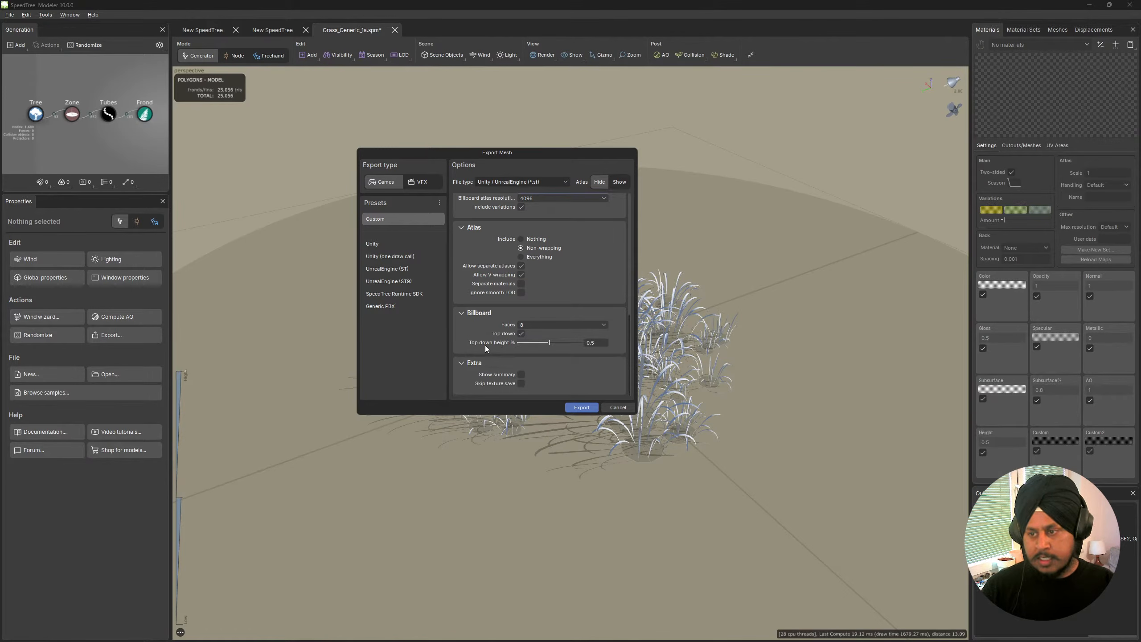
left_click(521, 382)
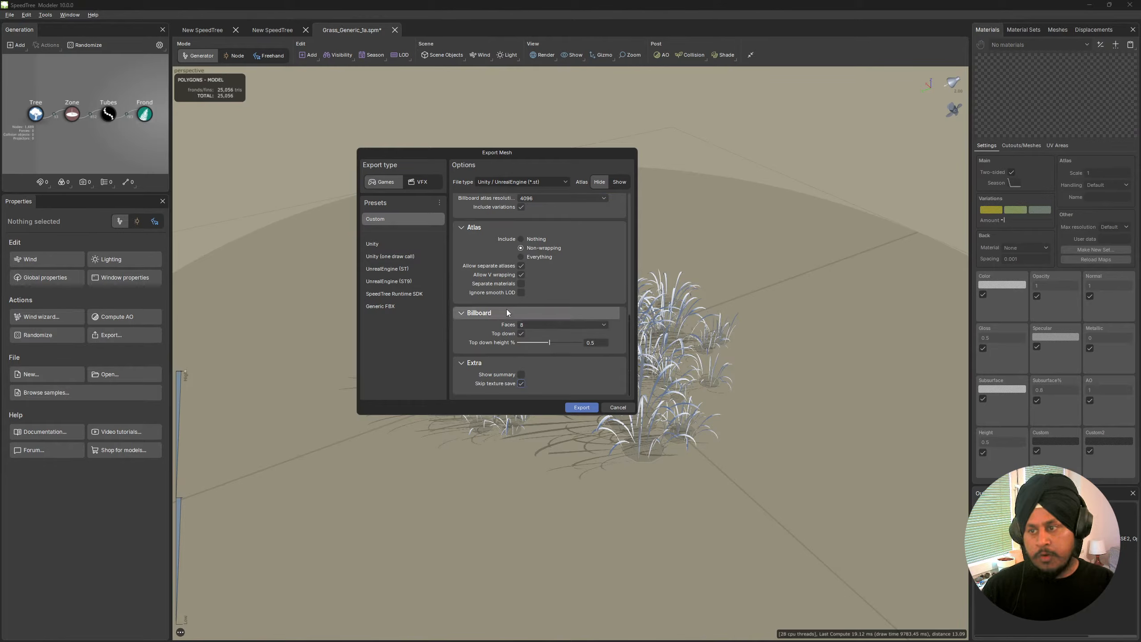
scroll(483, 300, "up", 5)
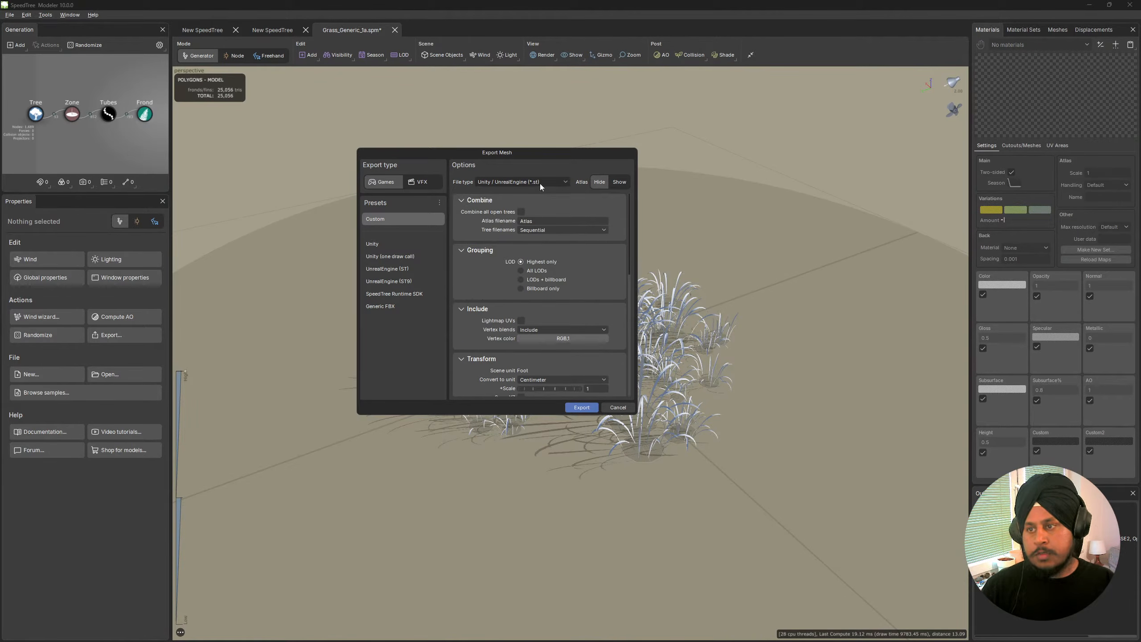
Proceed with the export and browse to the Generic folder under Desktop/Church/Mesh/Biome/Grass.
left_click(581, 408)
left_click(394, 235)
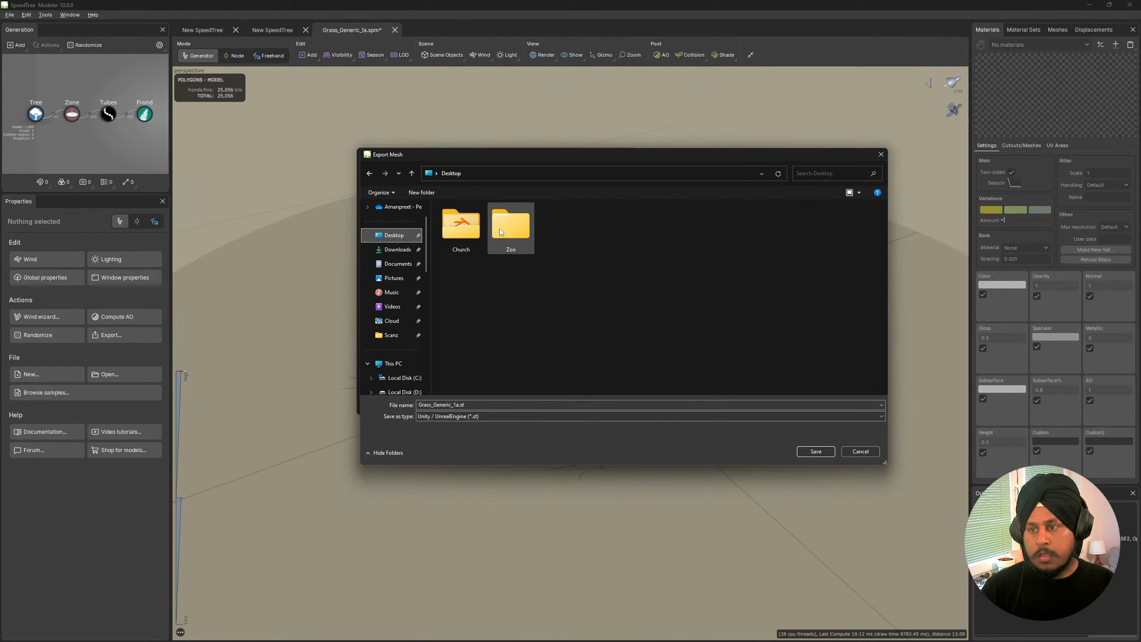
double_click(461, 224)
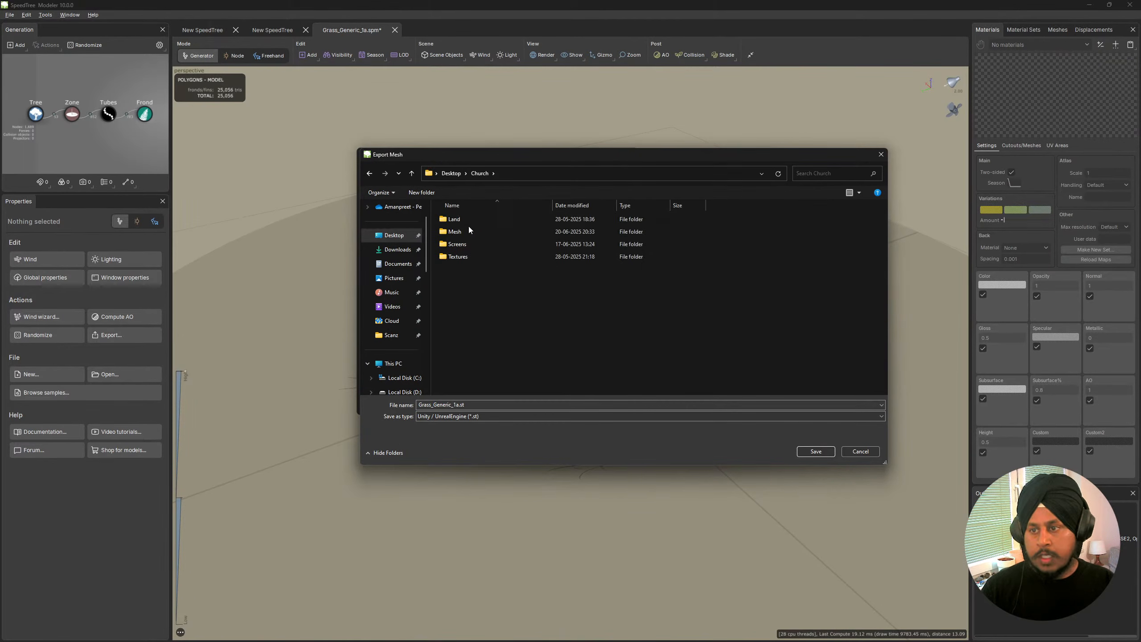
double_click(465, 231)
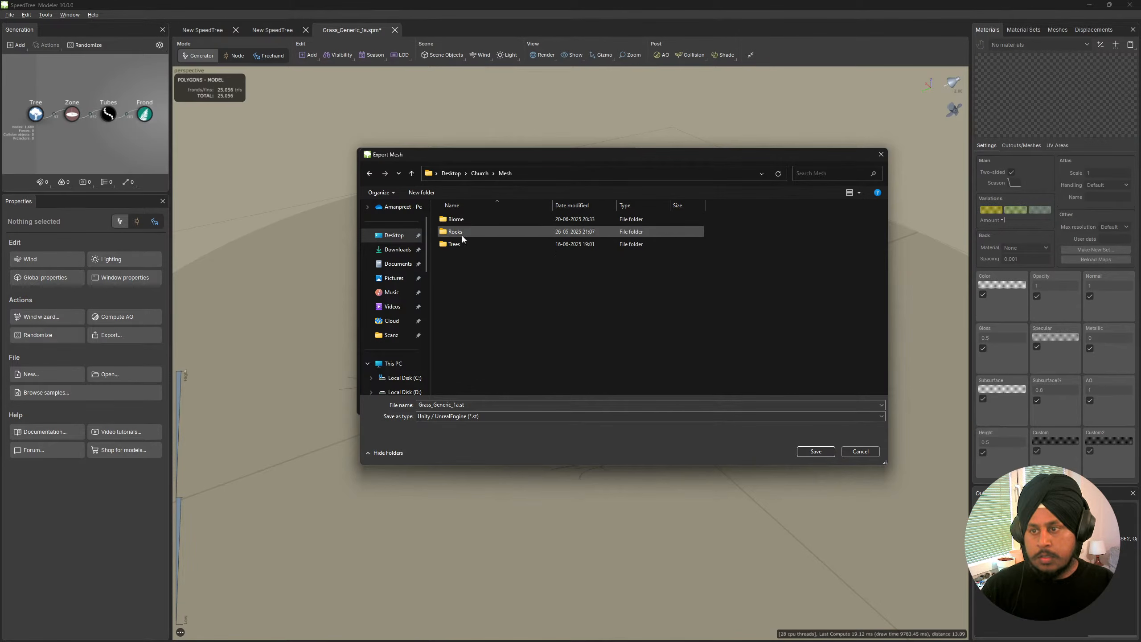
double_click(463, 219)
double_click(463, 220)
double_click(462, 220)
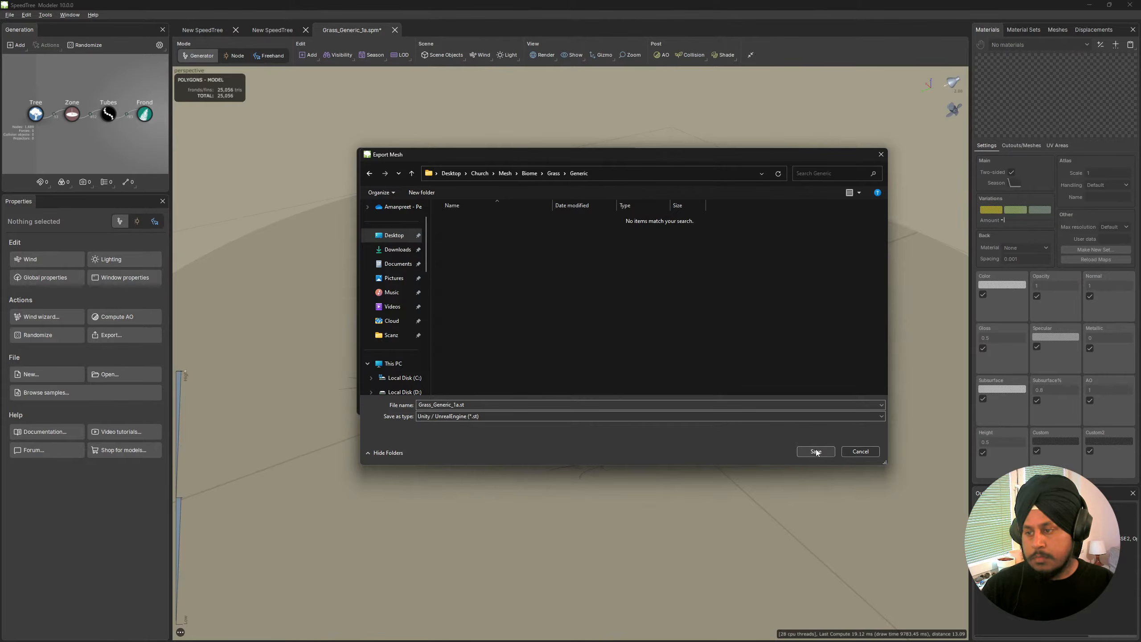
Cancel the .st file save and change the export file type to Autodesk FBX (*.fbx).
left_click(584, 416)
left_click(583, 416)
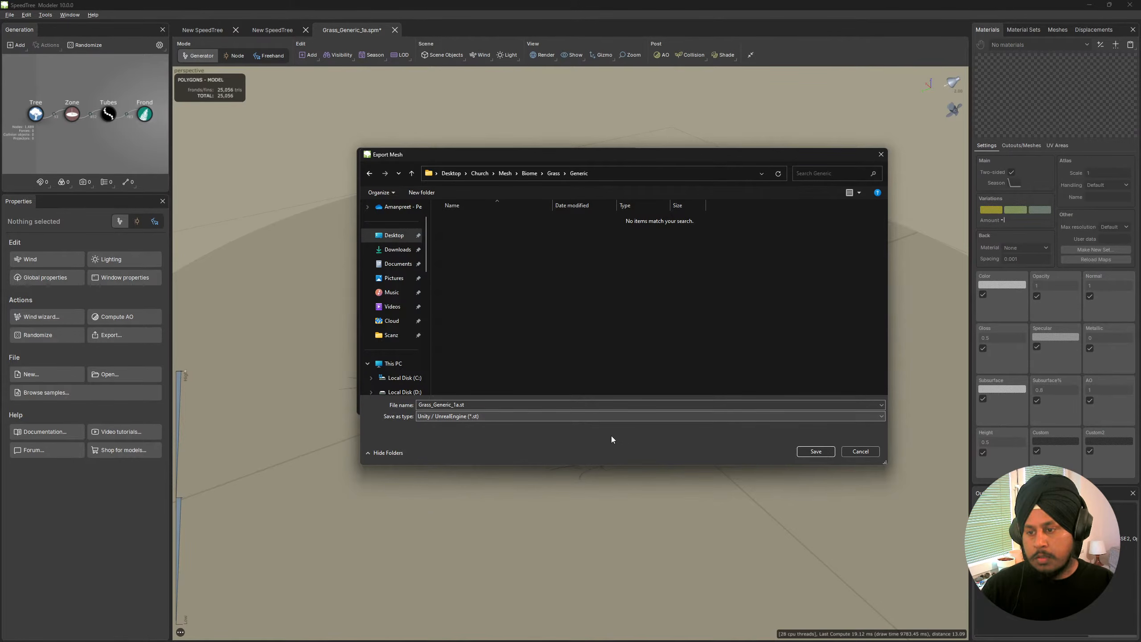
left_click(860, 451)
left_click(563, 184)
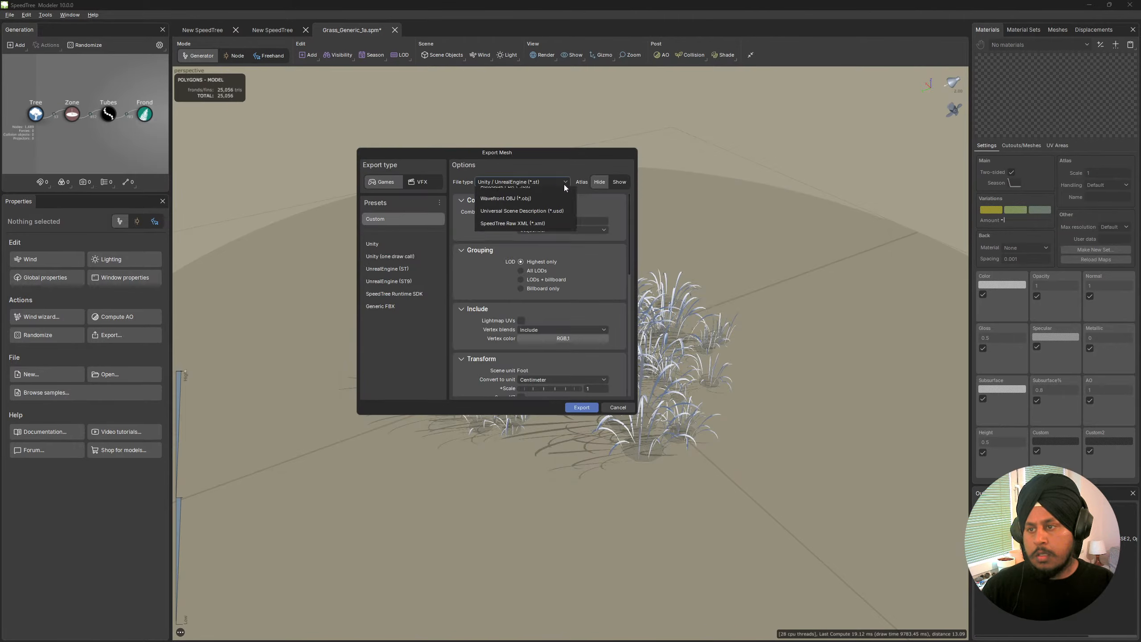
left_click(536, 242)
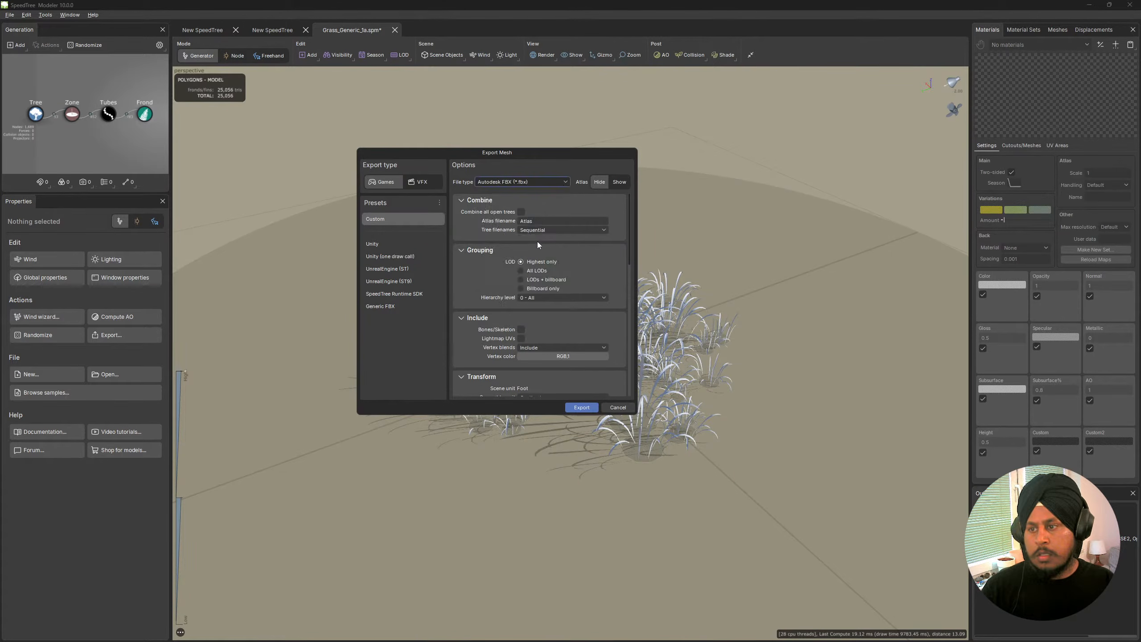
Review the FBX export options and export the mesh as Grass_Generic_1a.fbx into the Generic folder.
scroll(474, 307, "down", 5)
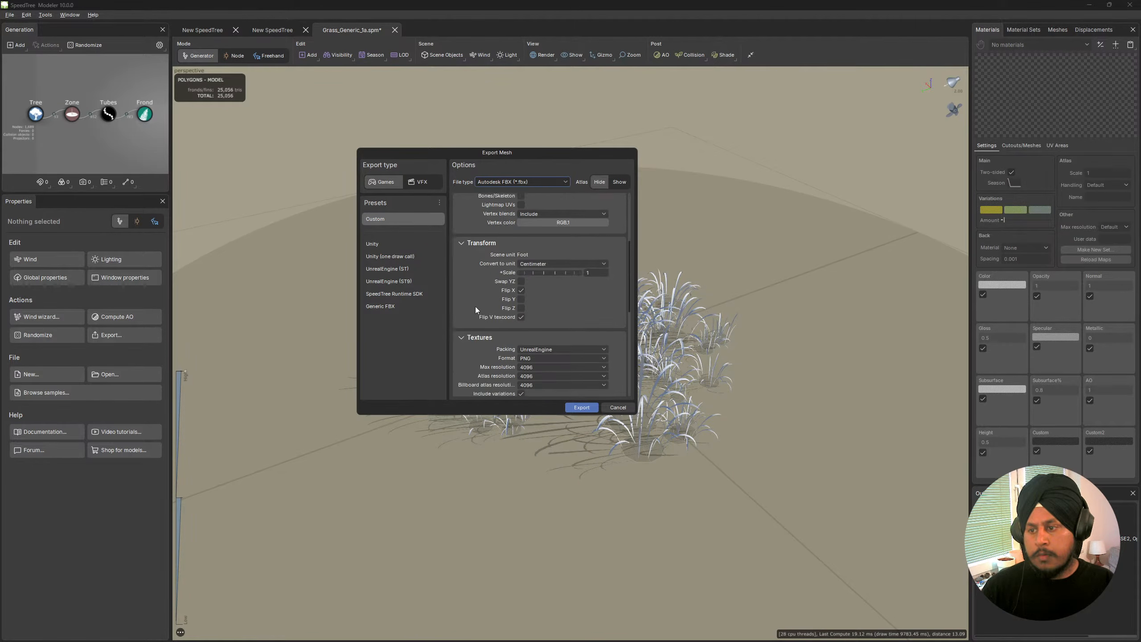
scroll(503, 354, "down", 1)
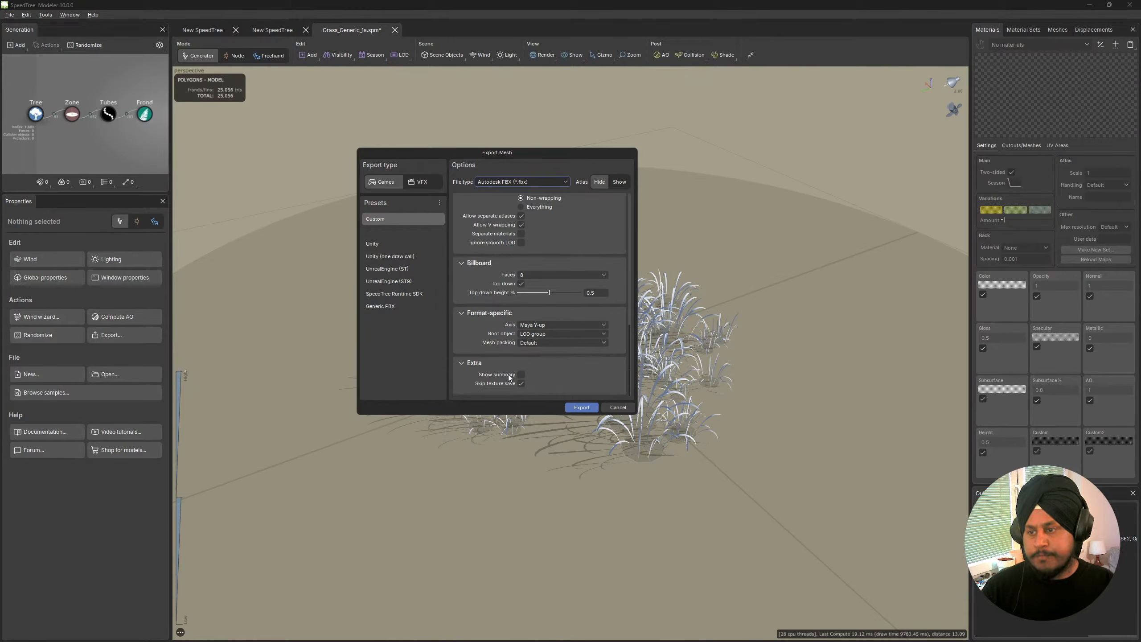
scroll(510, 377, "up", 6)
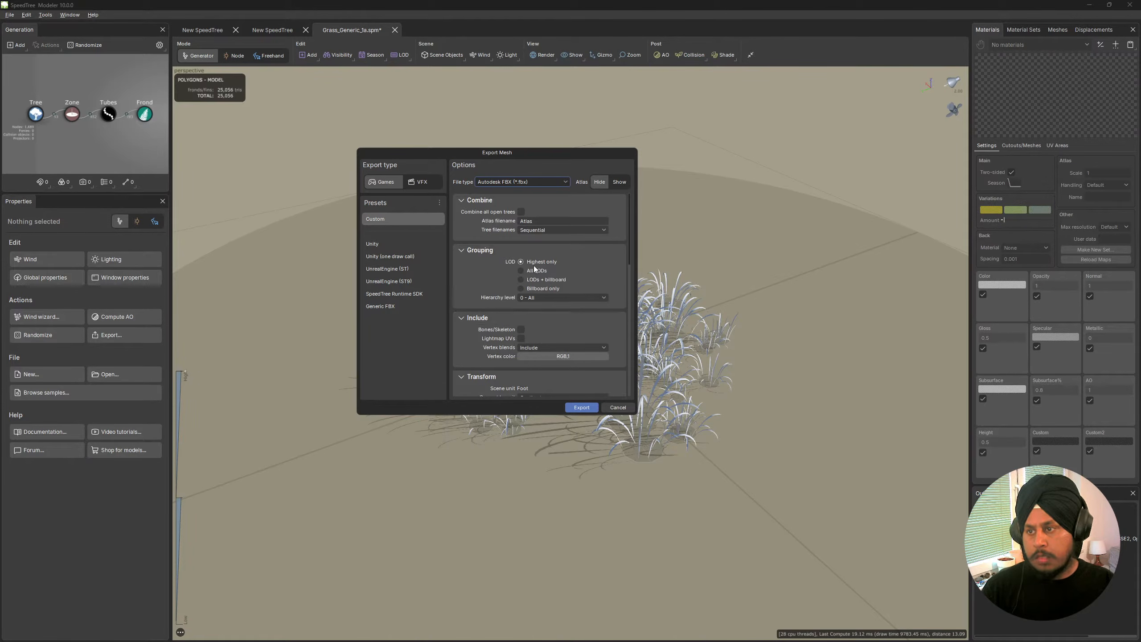
scroll(513, 288, "down", 4)
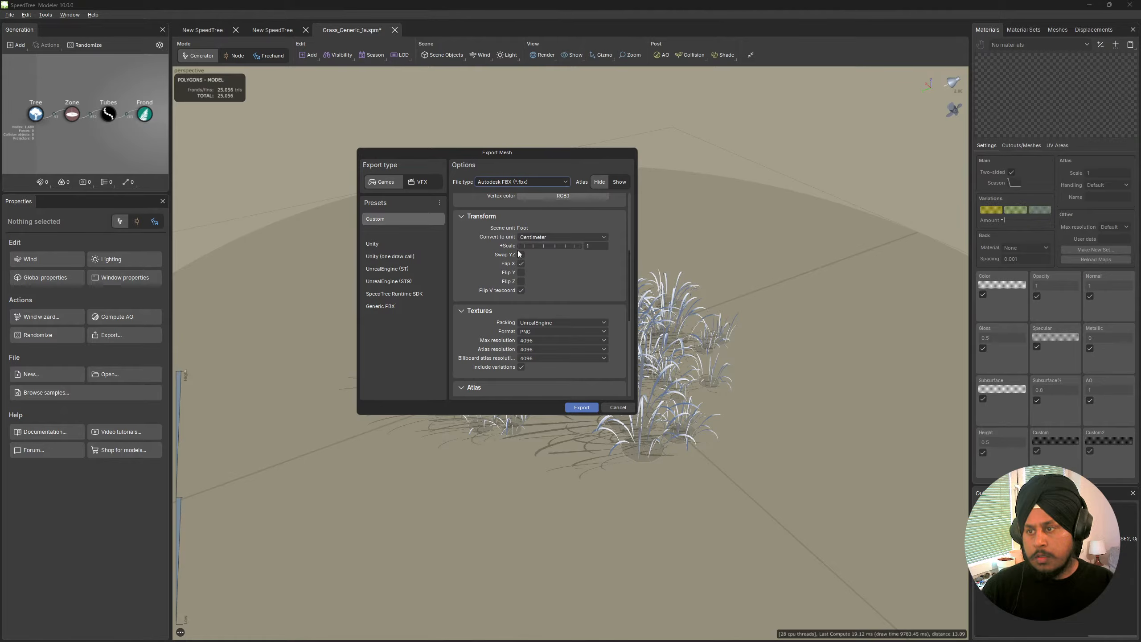
scroll(523, 341, "down", 3)
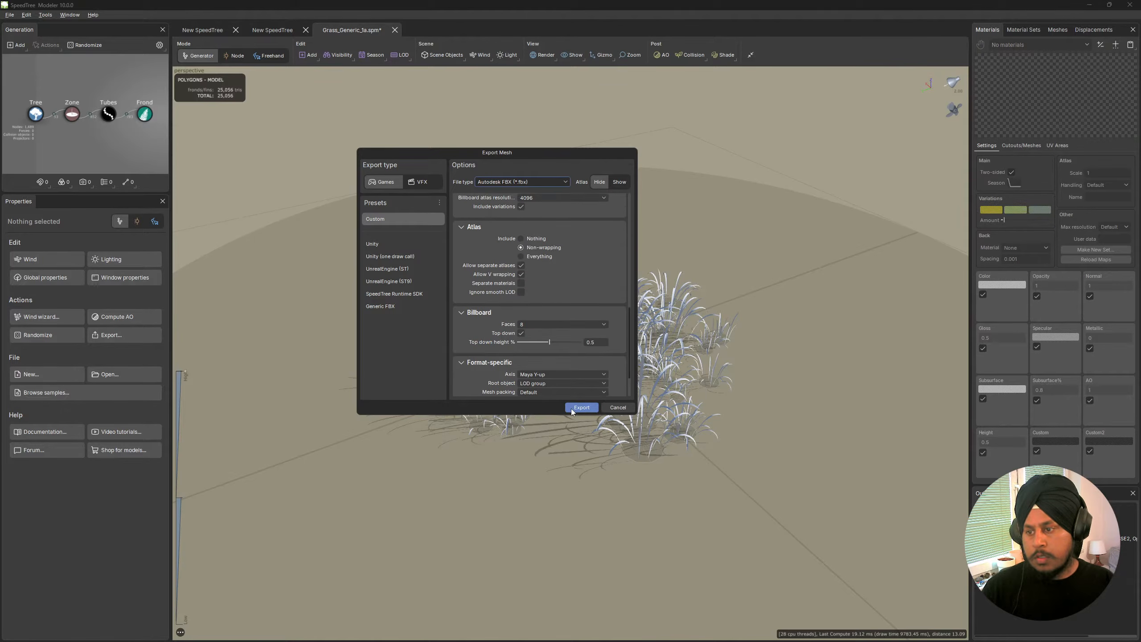
left_click(581, 408)
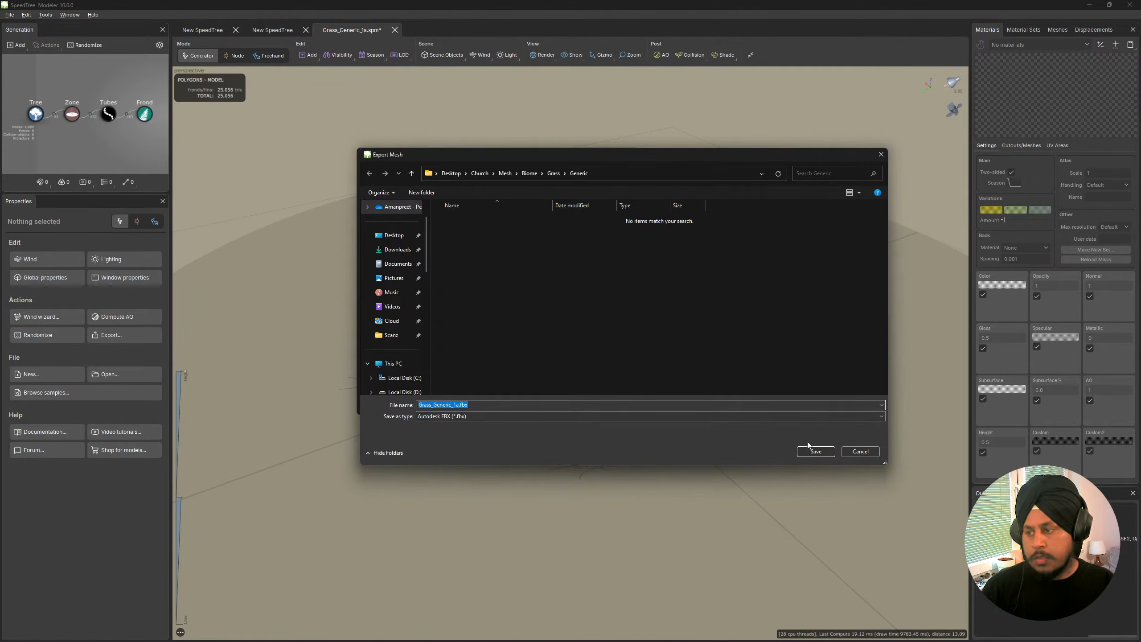
left_click(814, 451)
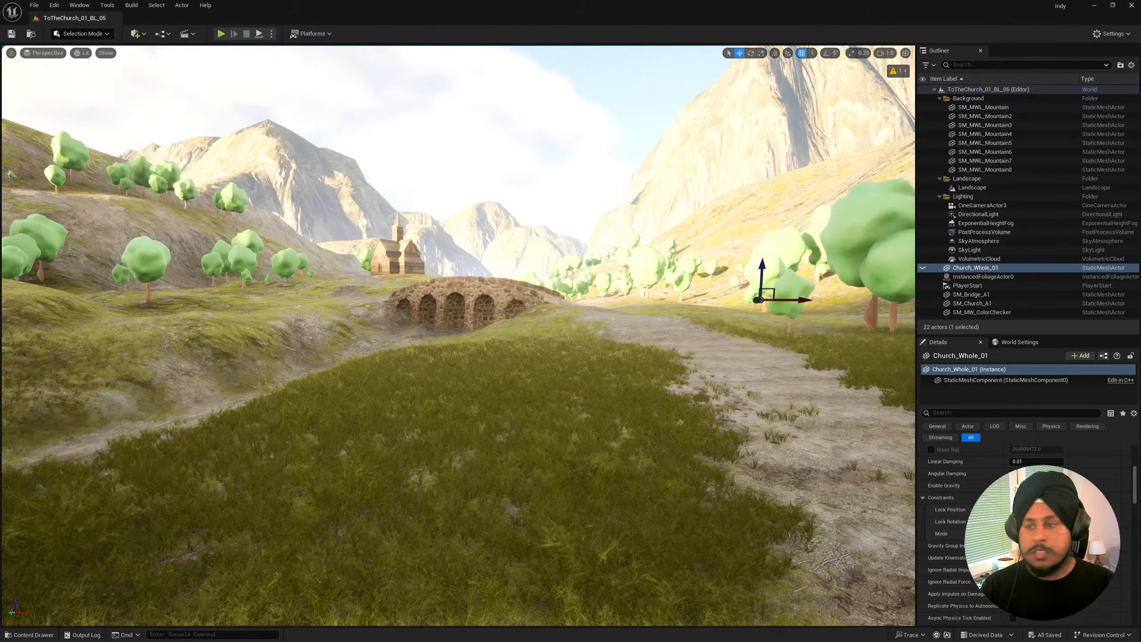
Switch to Unreal Editor and inspect the existing grass on the landscape up close in front of the bridge.
right_click_drag(464, 371, 511, 423)
key("w")
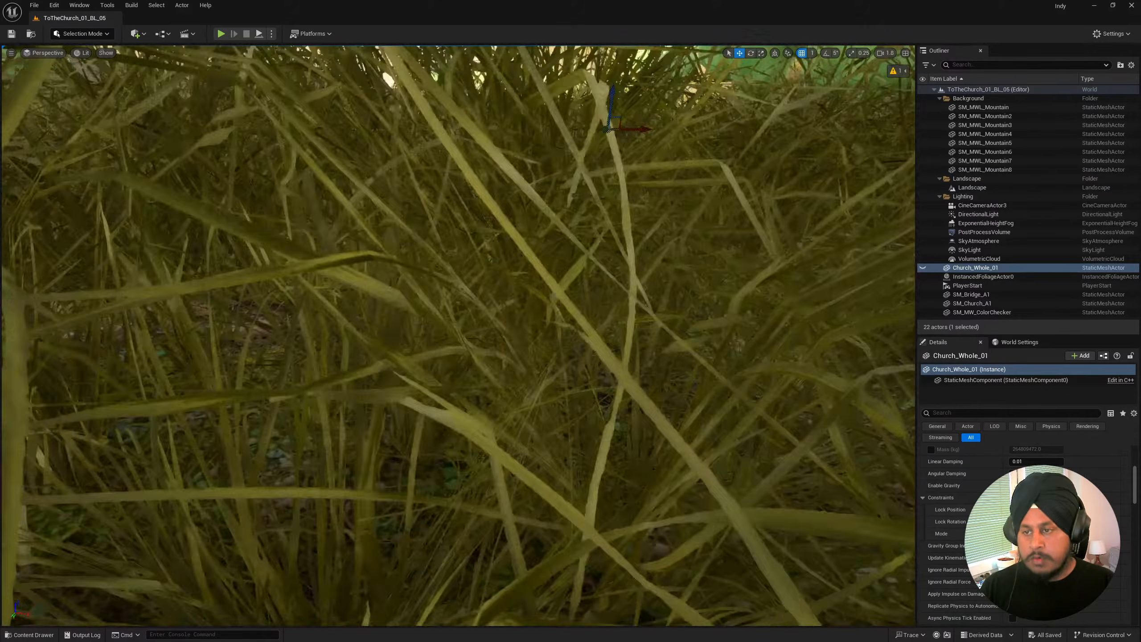
key("s")
left_click(458, 279)
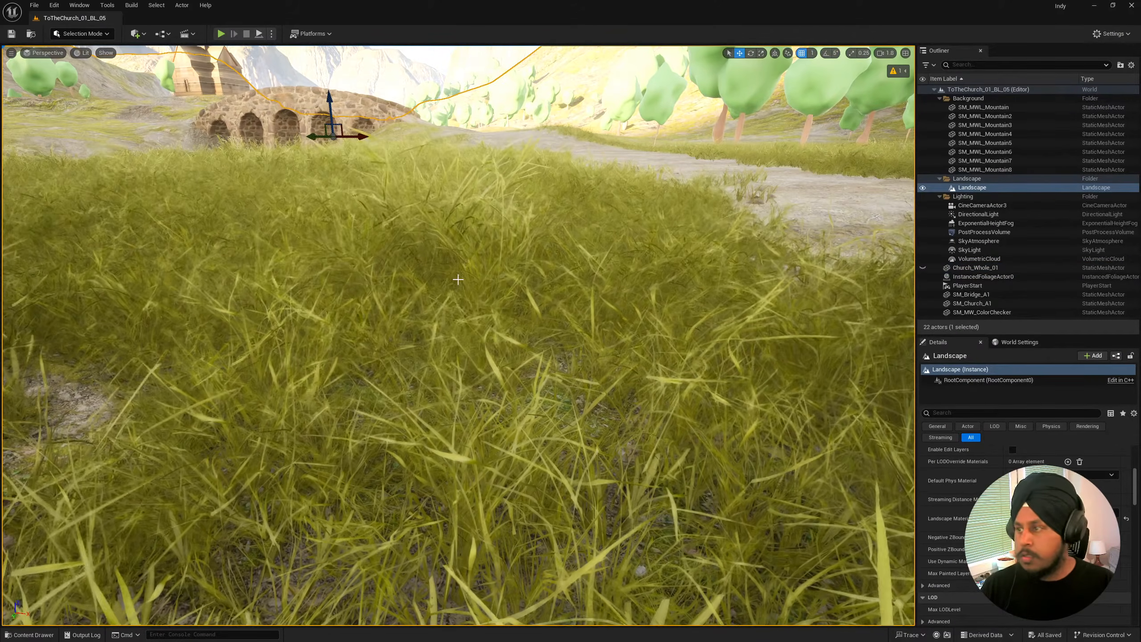
right_click_drag(458, 279, 434, 268)
key("e")
key("w")
key("w")
Browse the project content to the Biome folder inside ToTheChurch/Art.
key("super")
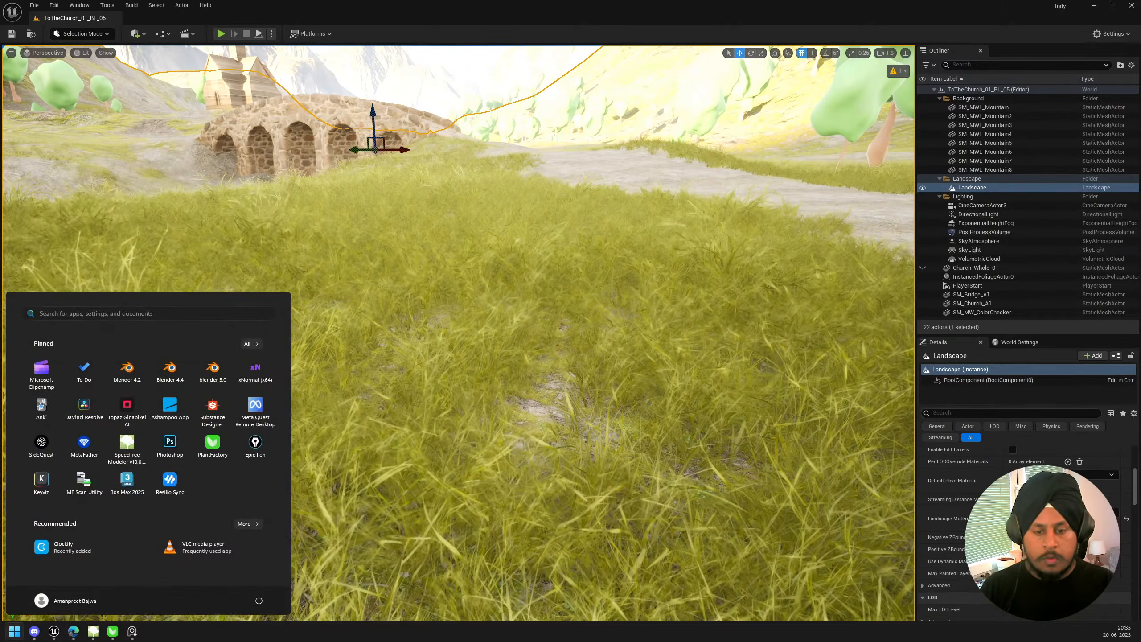
key("Escape")
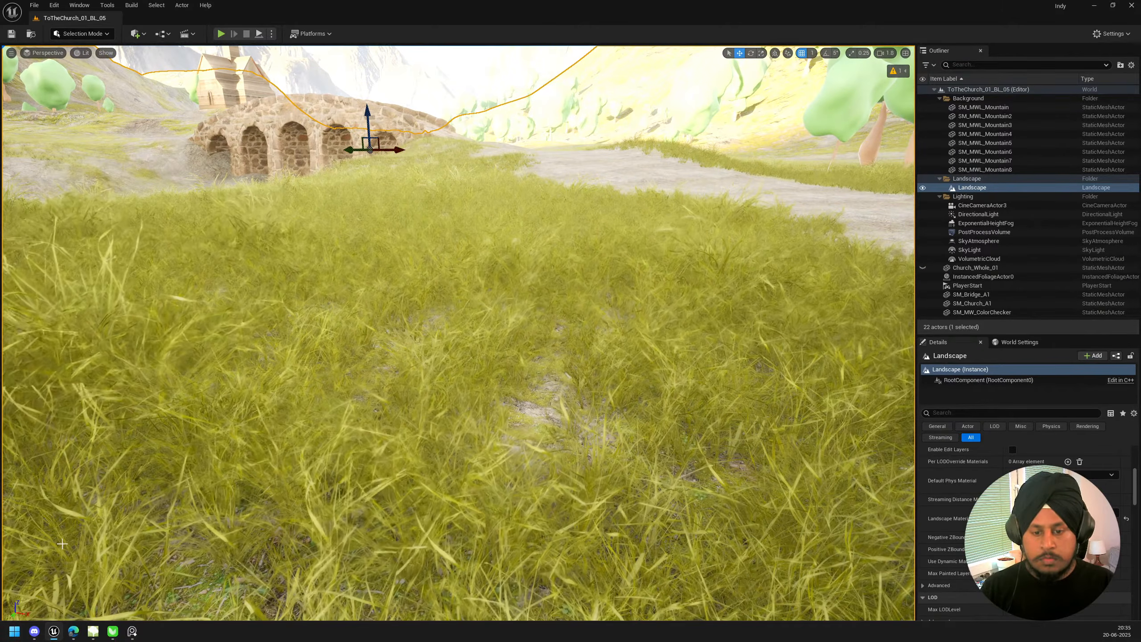
left_click(43, 636)
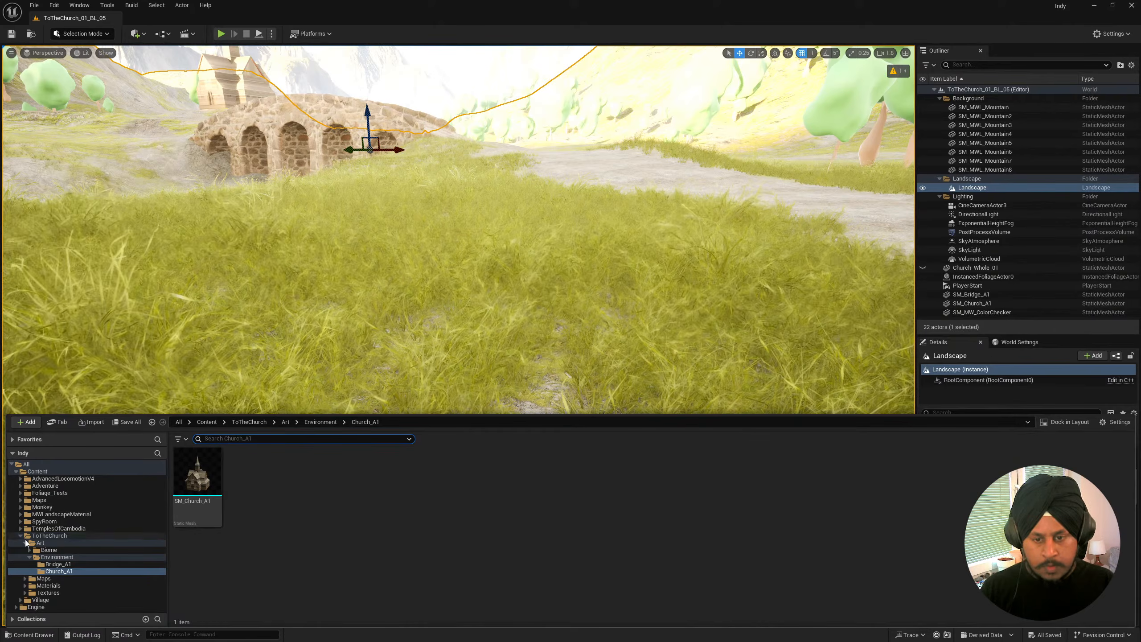
left_click(59, 550)
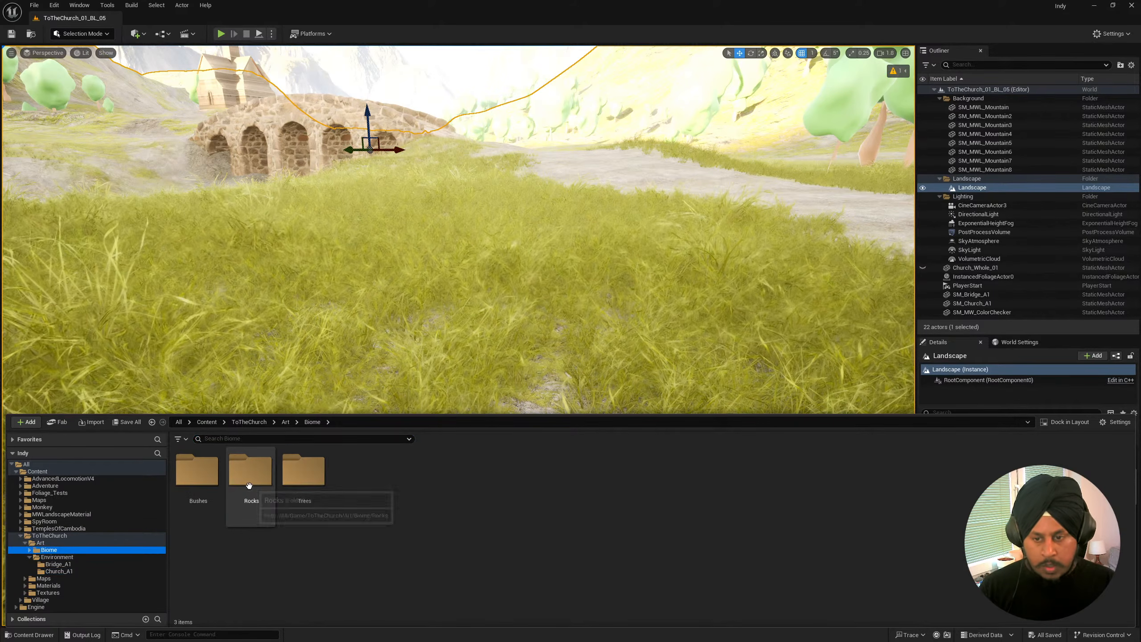
Create a Grass folder inside Biome, add a Generic folder inside it, and open the Generic folder.
left_click(450, 510)
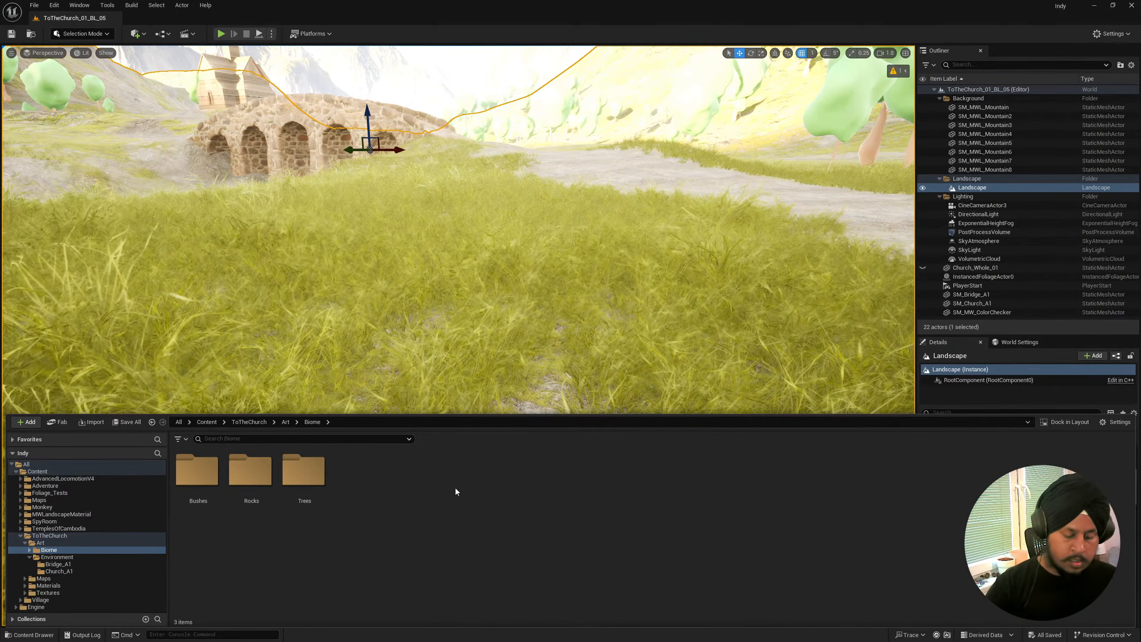
key("ctrl+shift+n")
type("Grass")
key("Return")
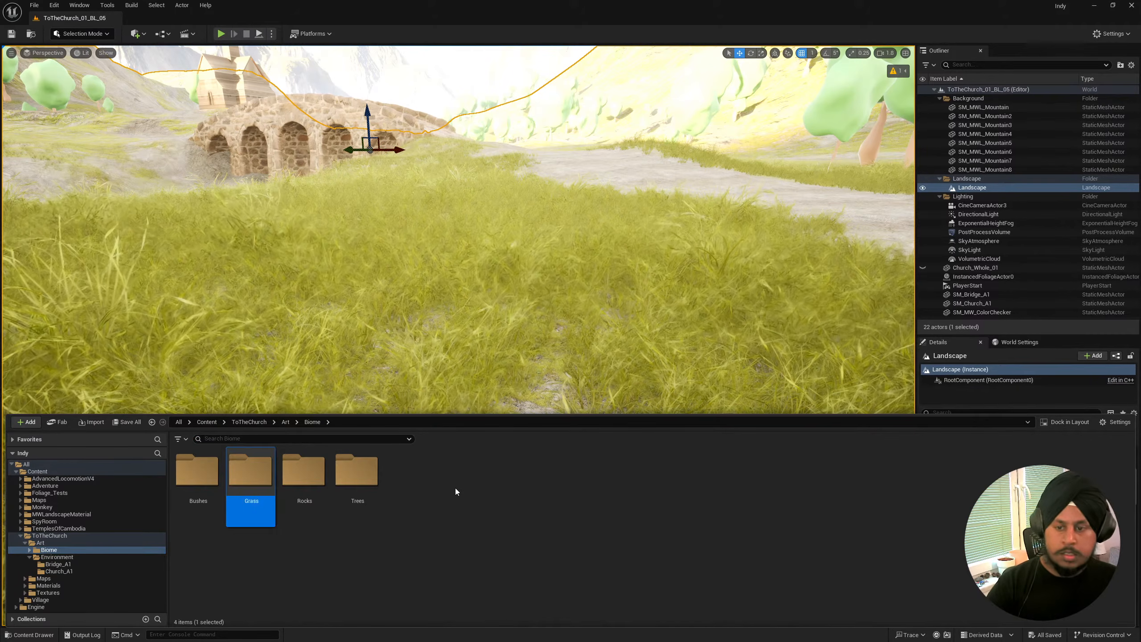
key("Return")
key("ctrl+shift+n")
type("Generic")
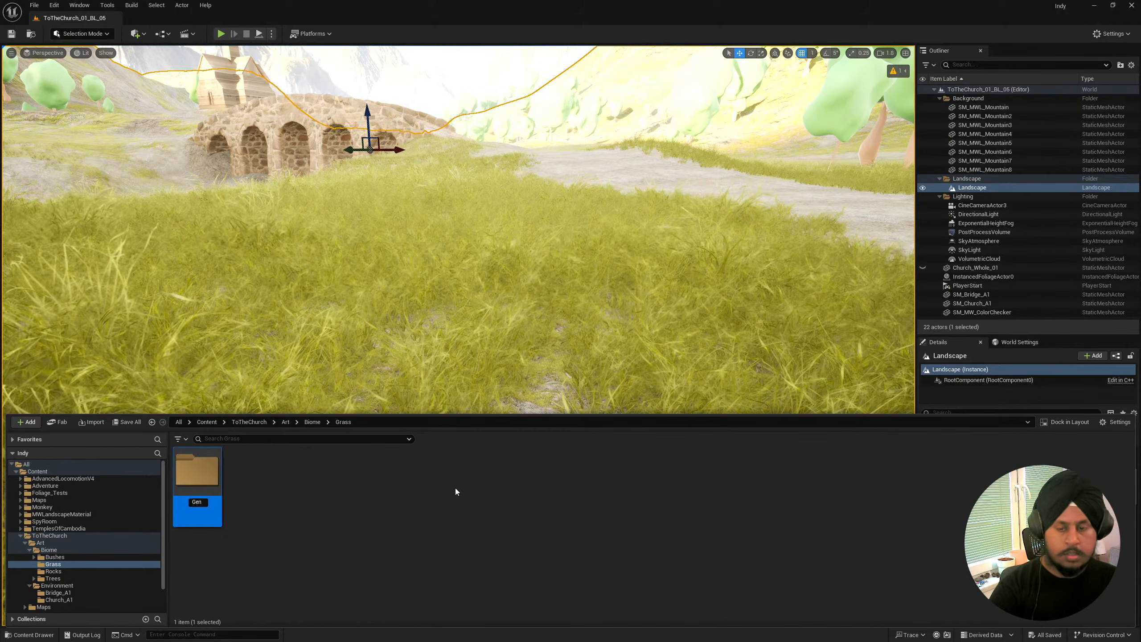
key("Return")
key("Return")
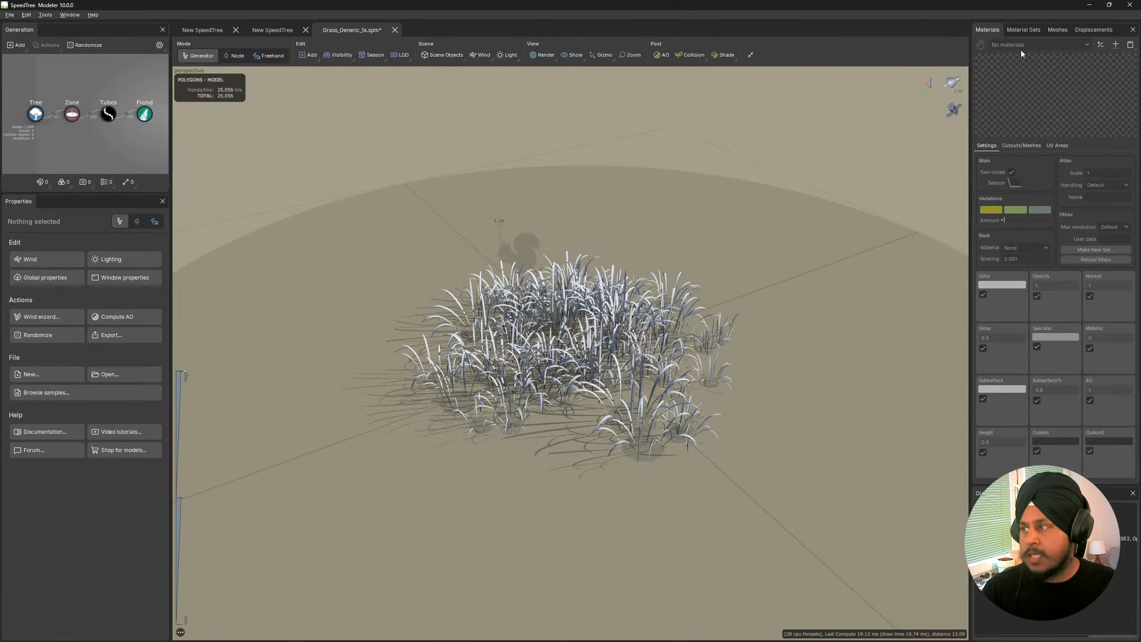
Switch to SpeedTree Modeler and add a new empty material named MI_Grass_Generic_1a.
left_click(1115, 45)
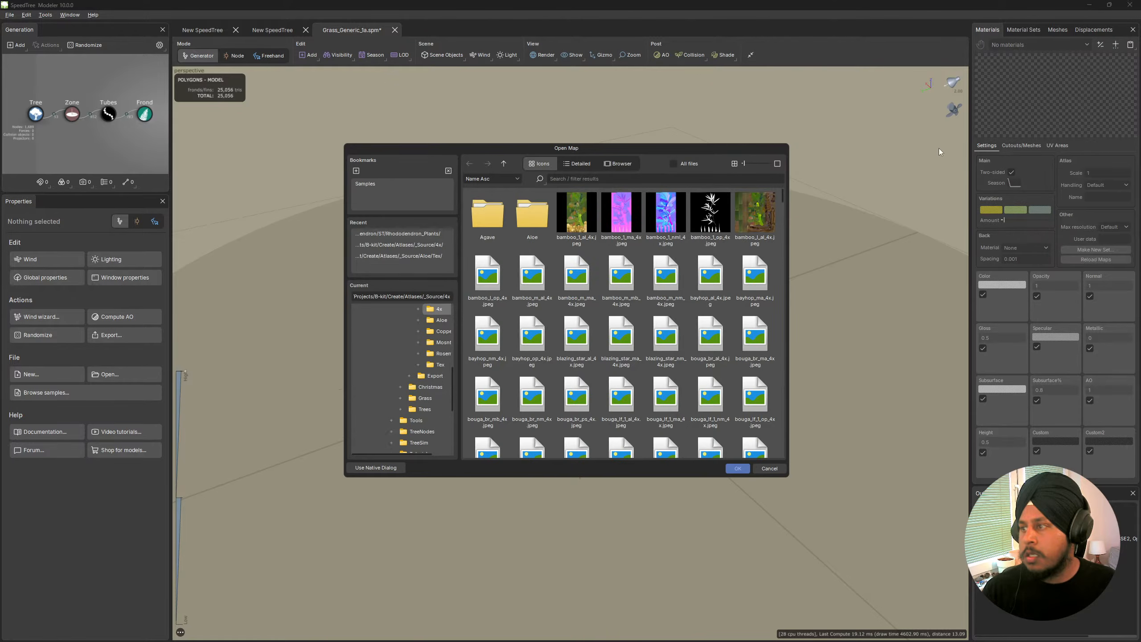
left_click(768, 468)
left_click(1101, 45)
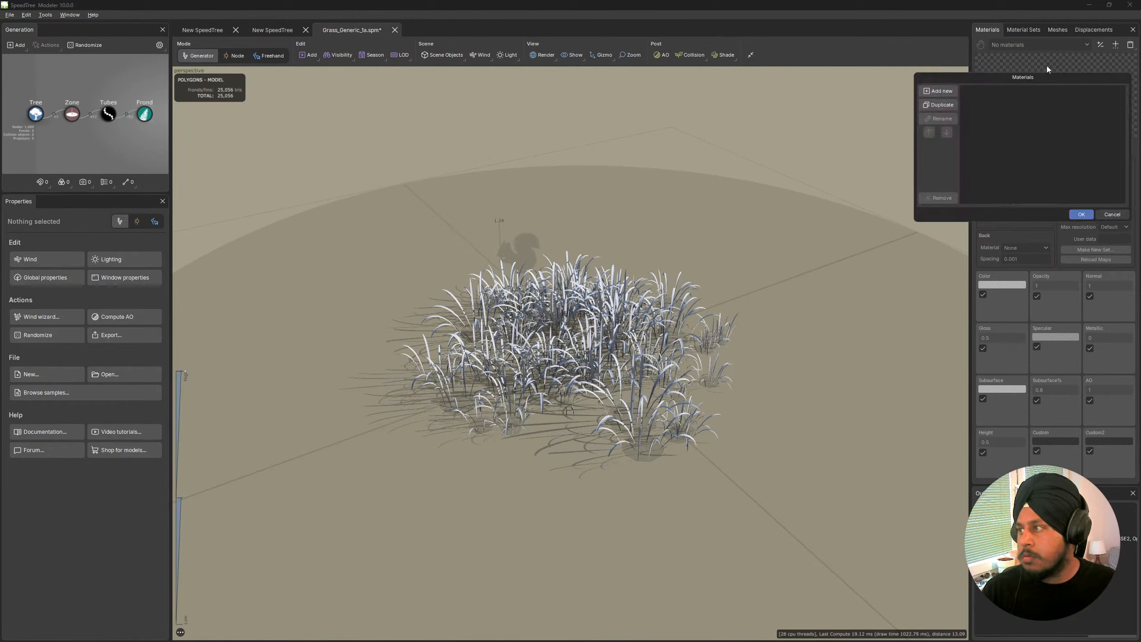
left_click(939, 92)
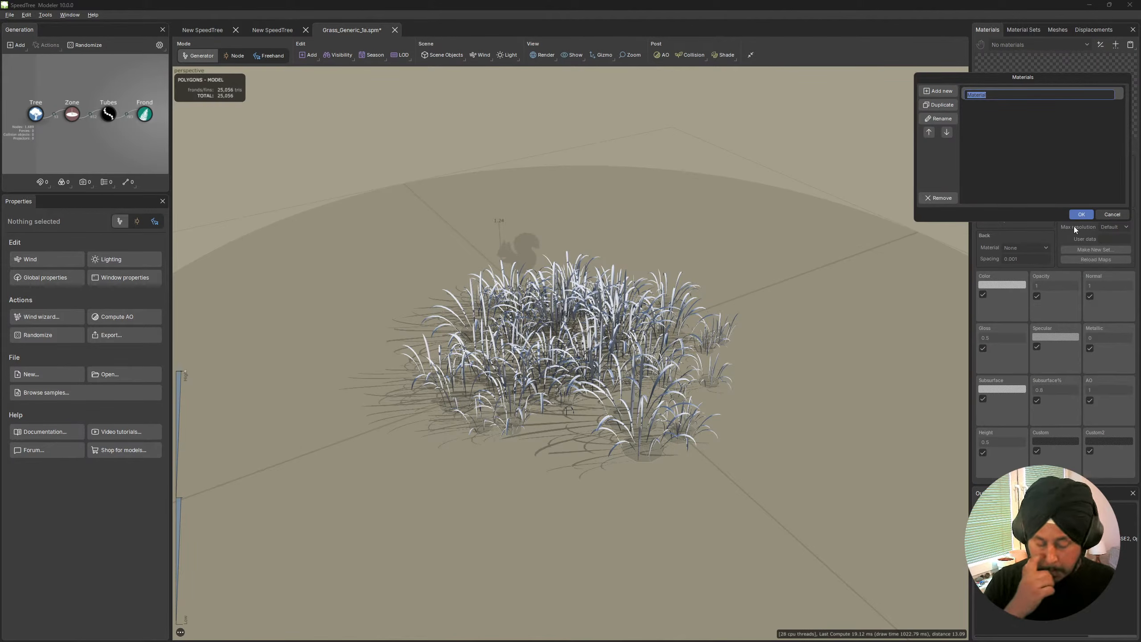
type("MI_")
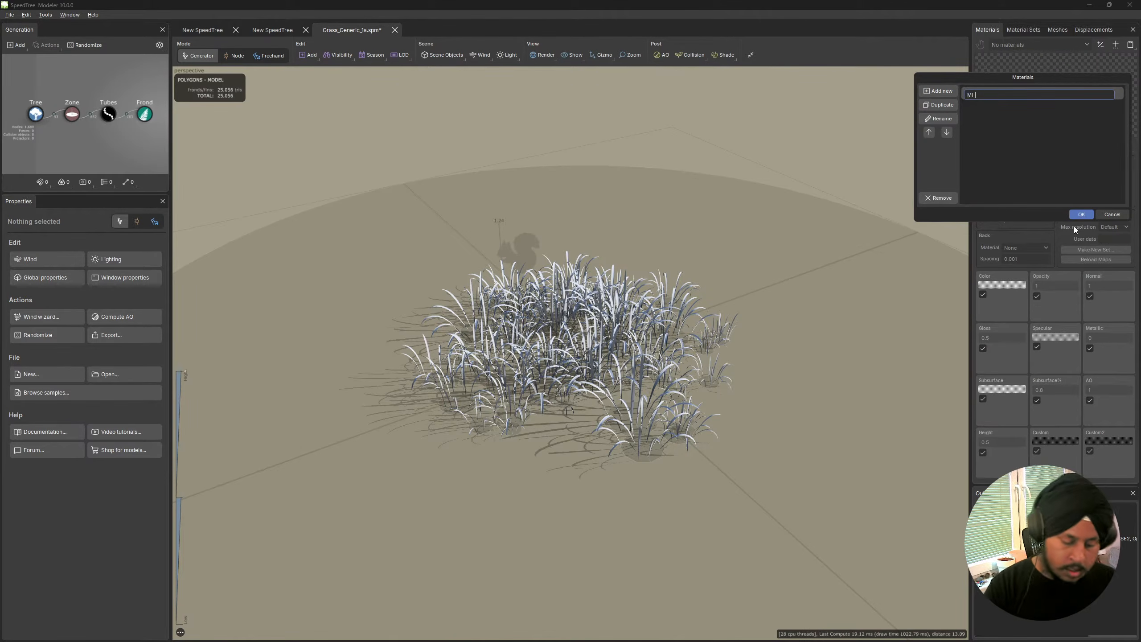
type("Grass_")
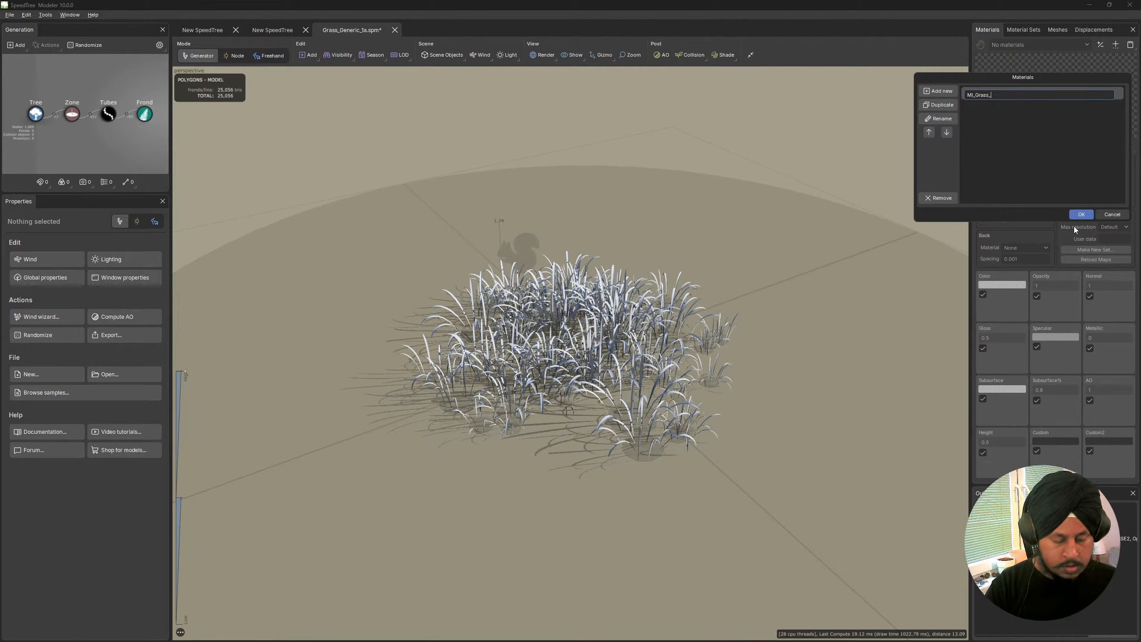
type("Generic_")
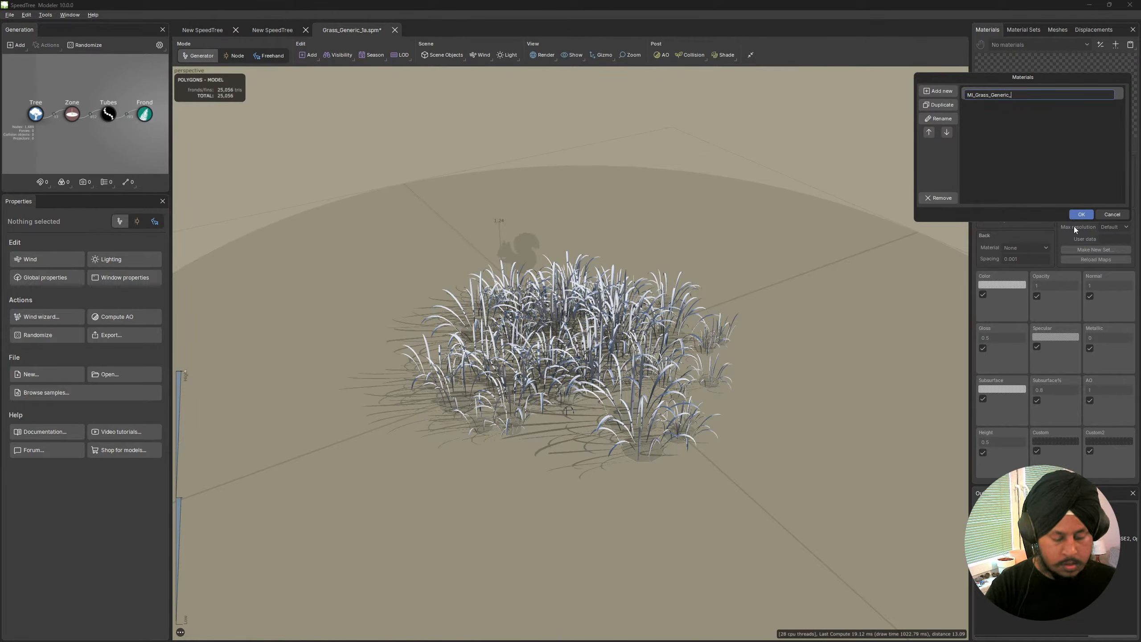
type("1a")
key("Return")
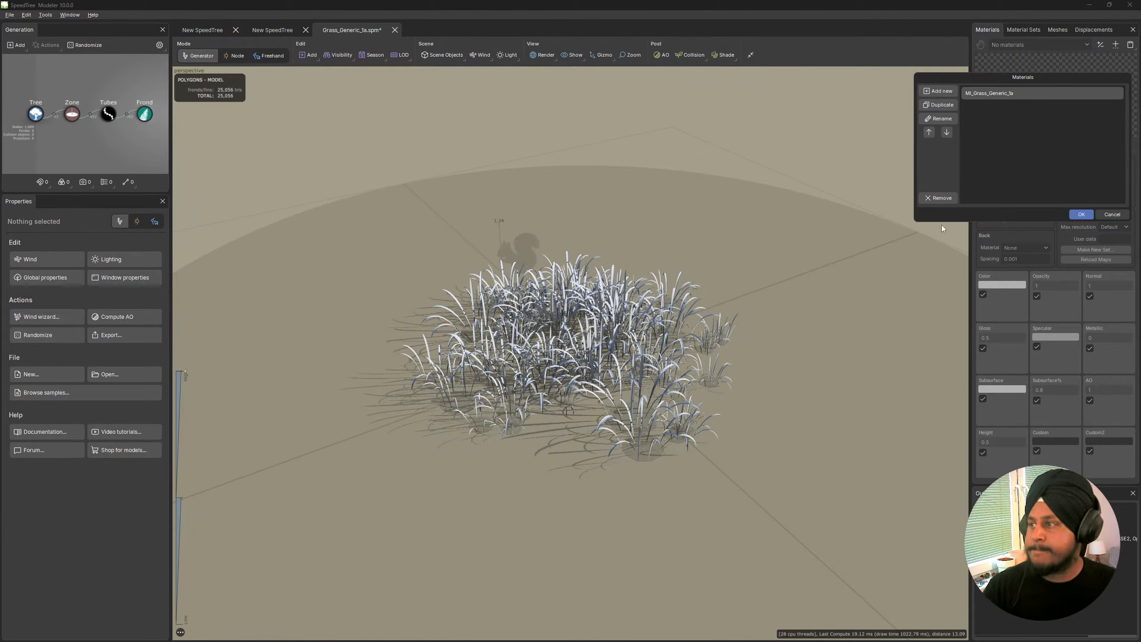
left_click(1082, 215)
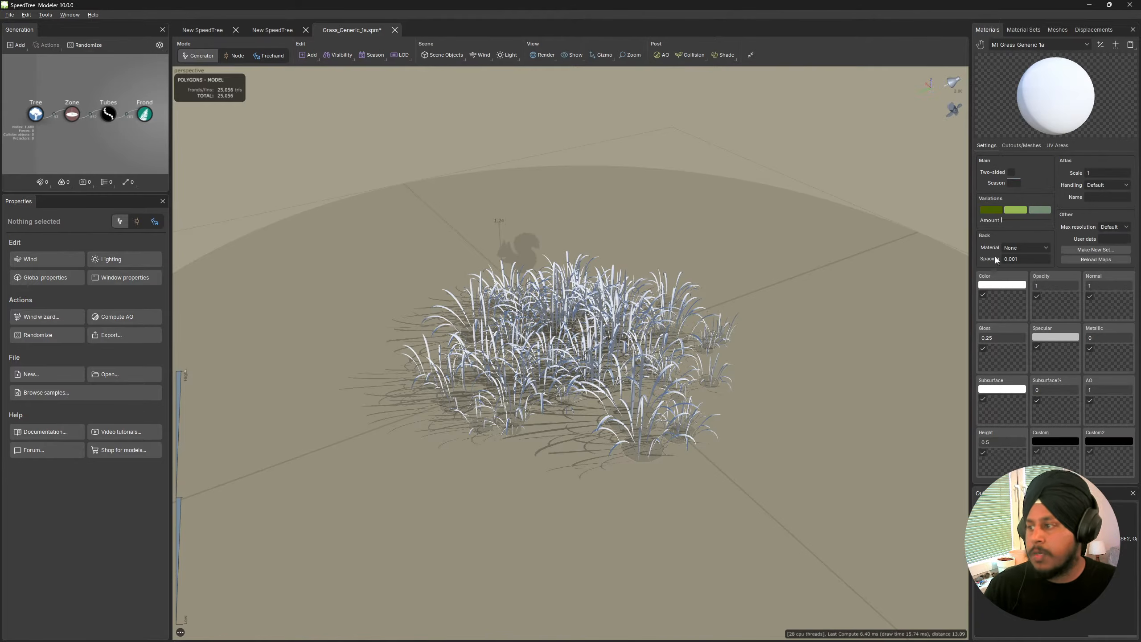
Change the Color of the MI_Grass_Generic_1a material from white to a dark green.
left_click(1002, 284)
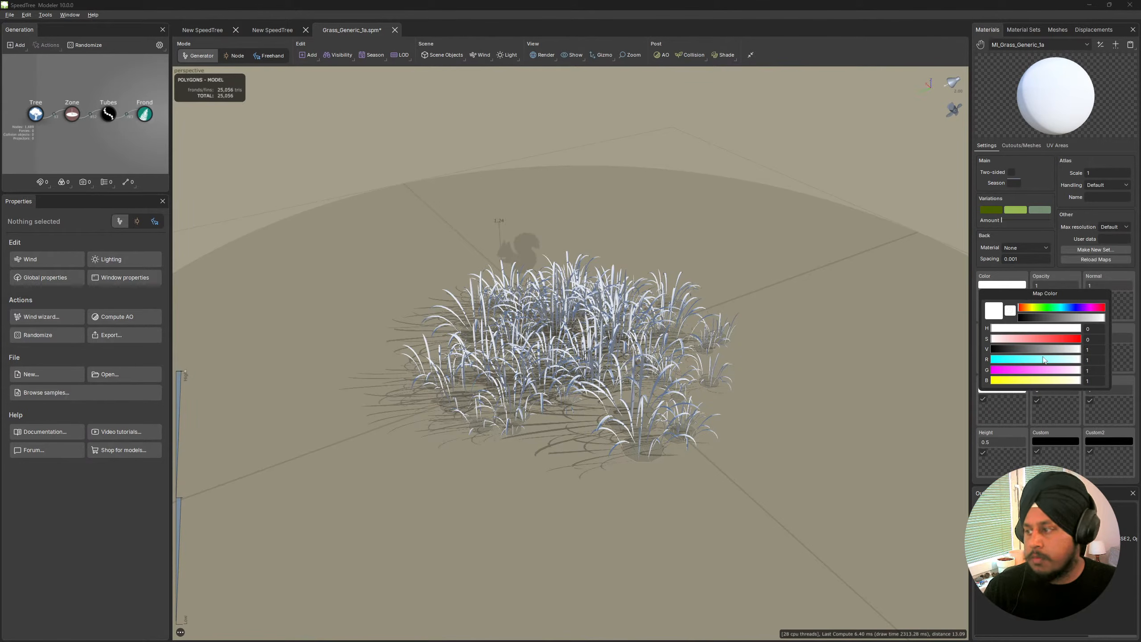
left_click_drag(1046, 309, 1042, 309)
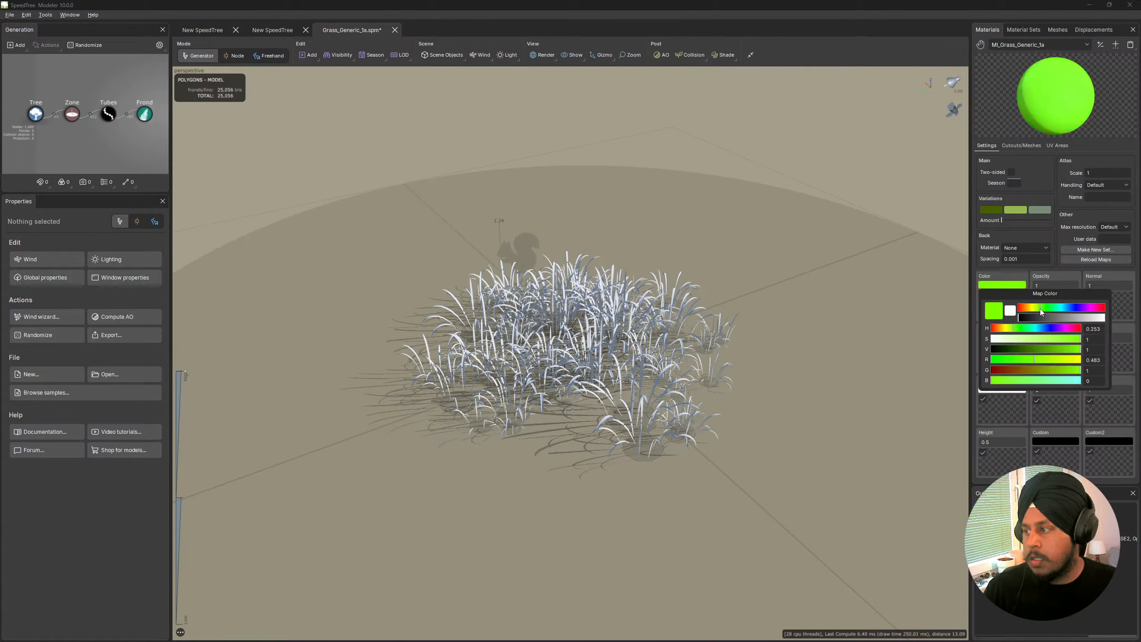
mouse_move(1030, 348)
left_mouse_down()
mouse_move(1043, 350)
mouse_move(1034, 350)
left_mouse_up()
left_click_drag(734, 181, 731, 187)
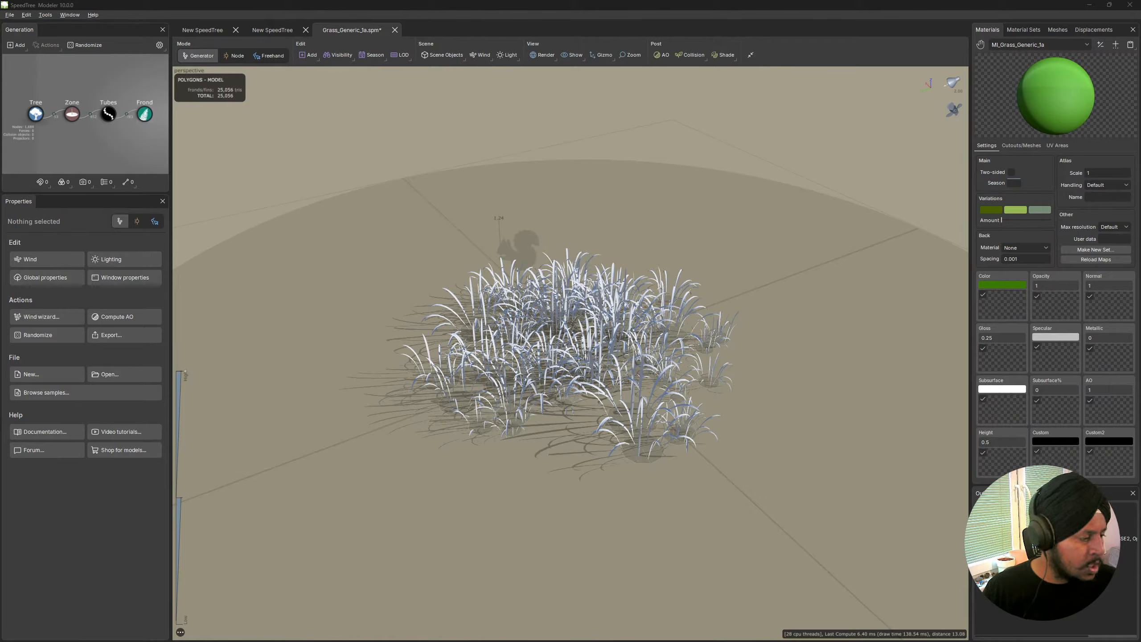
Switch to the web browser and search for "grass blade textures" in a new tab.
left_click(75, 633)
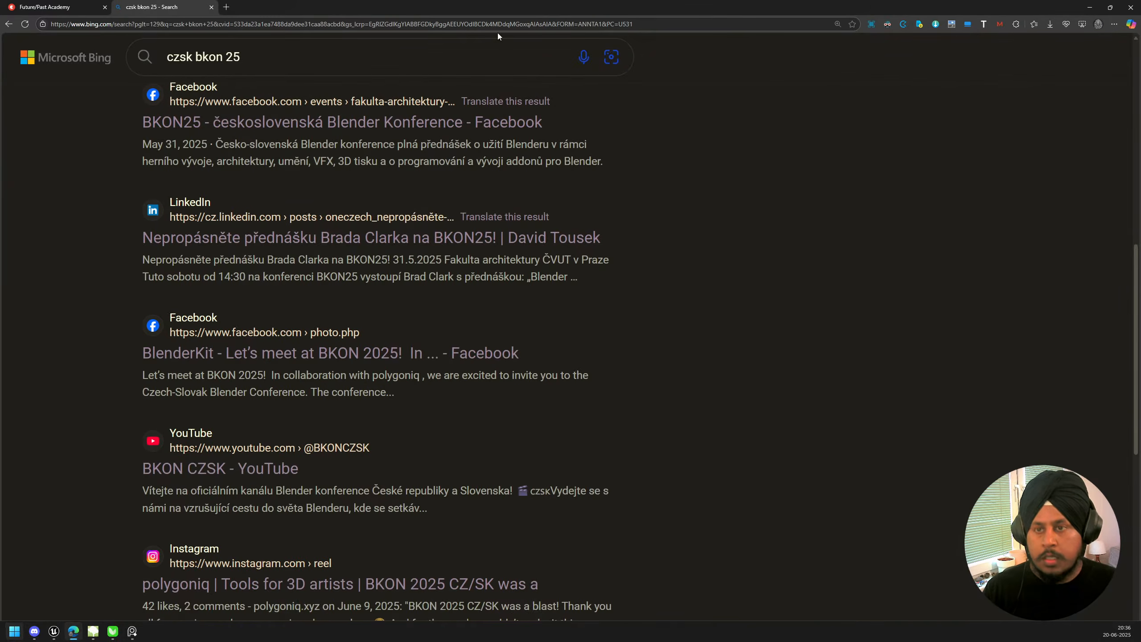
left_click(225, 7)
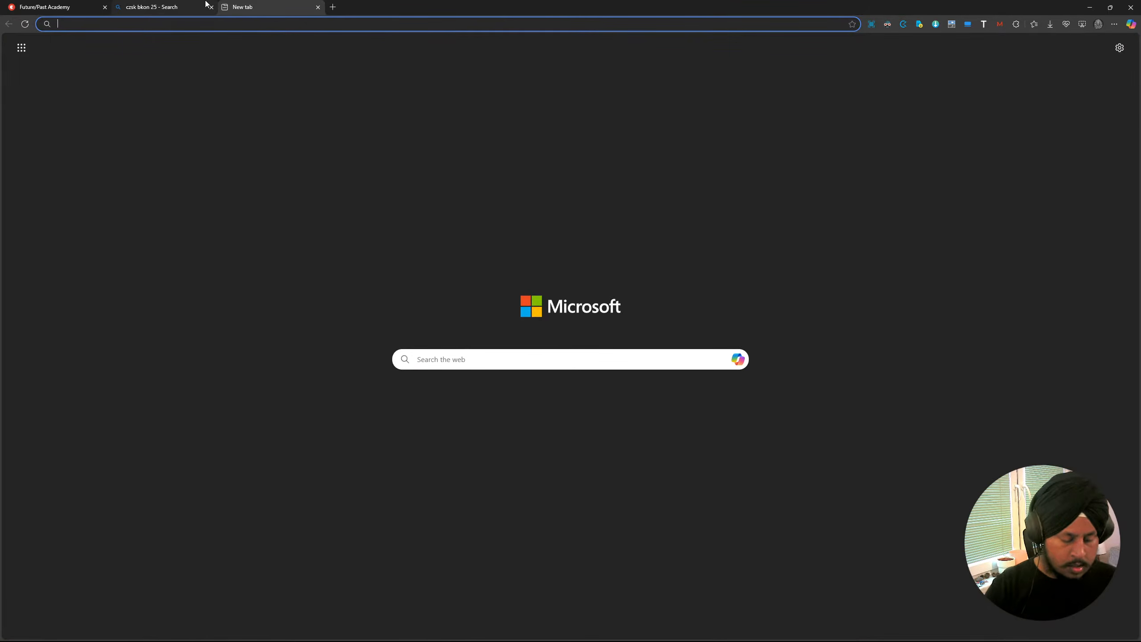
type("grass bl")
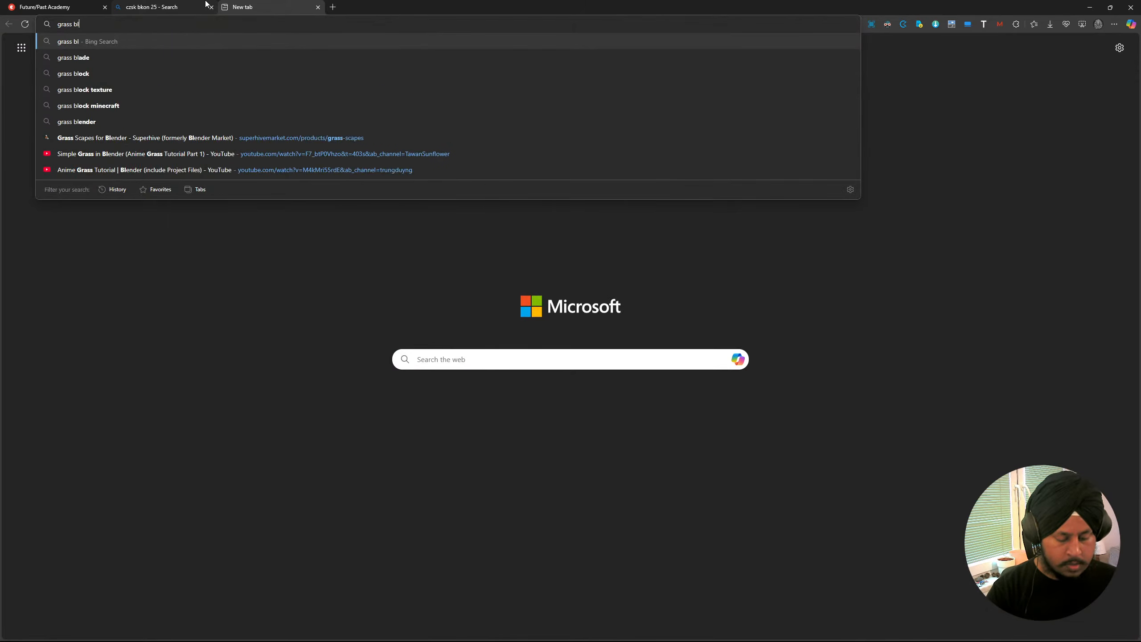
type("ade texture")
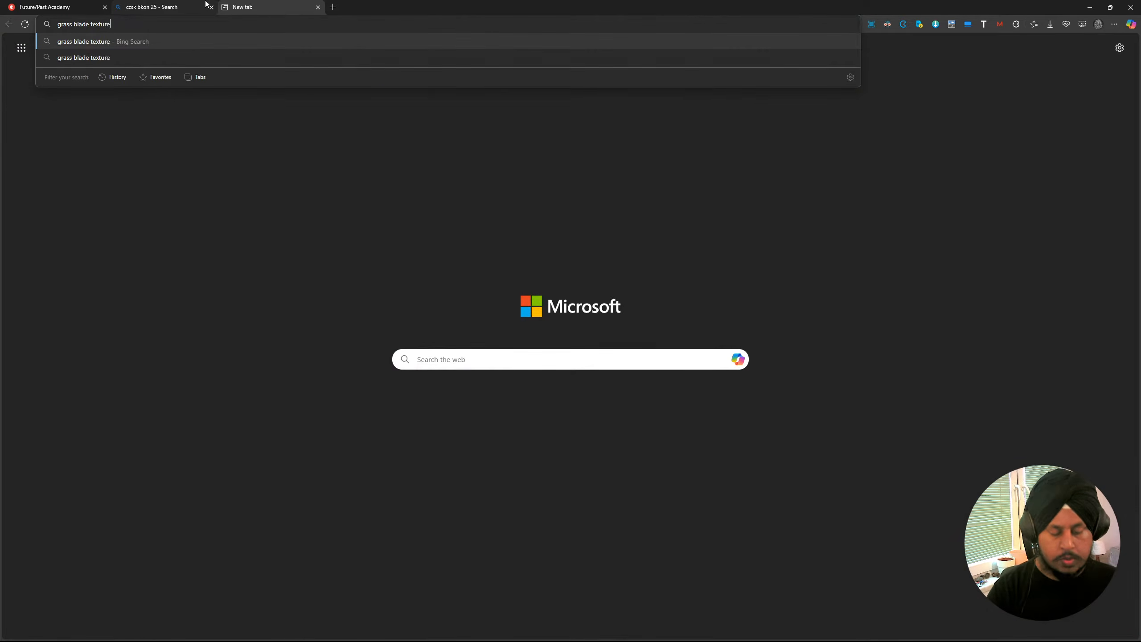
type("s")
key("Return")
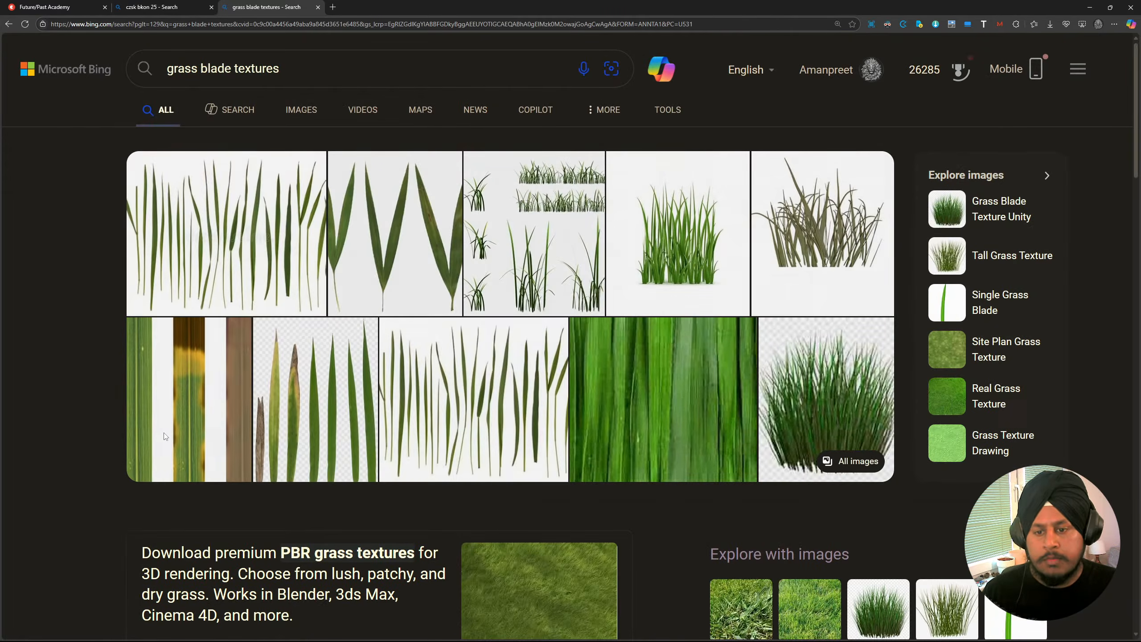
Open the tonytextures.com 3D grass tutorial from the image results and find its Grass Blade Texture free download section.
left_click(223, 334)
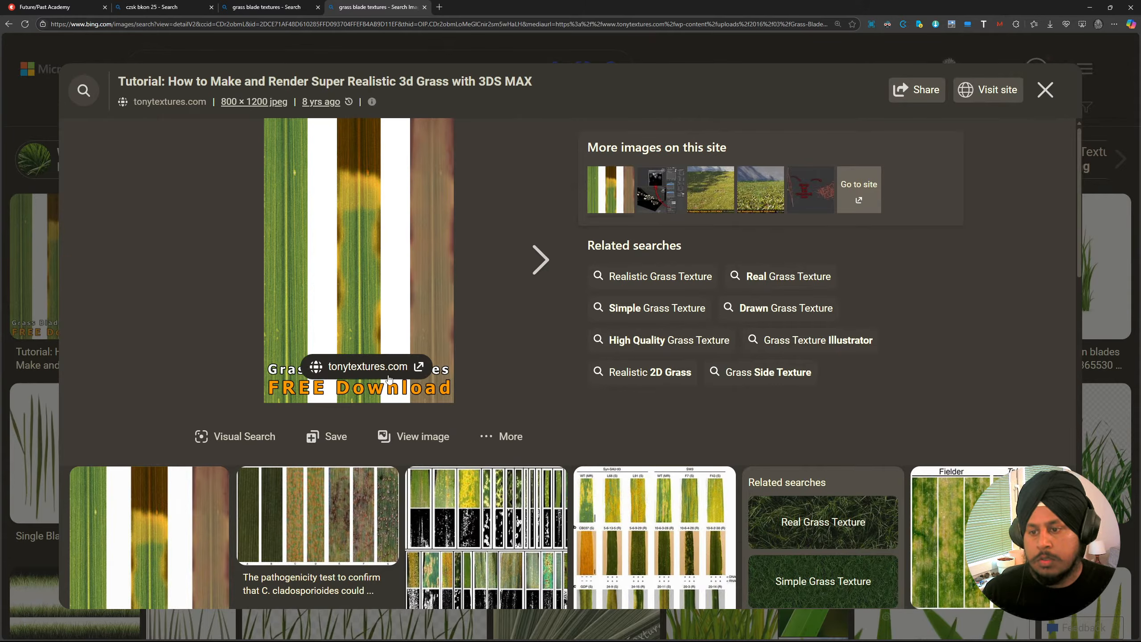
left_click(369, 371)
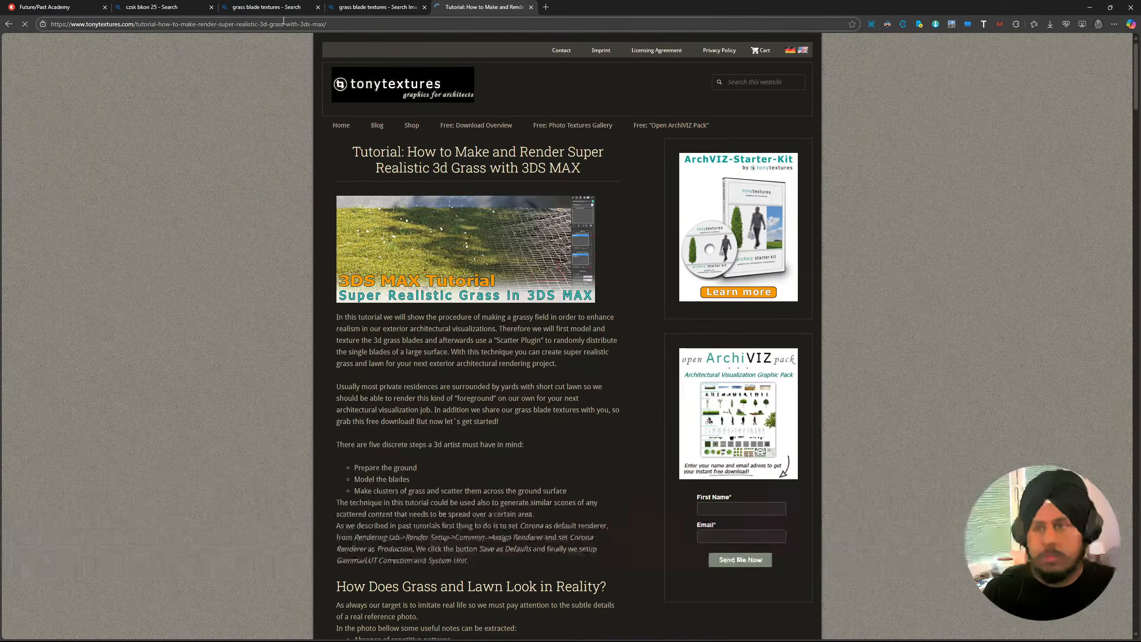
left_click_drag(290, 24, 285, 24)
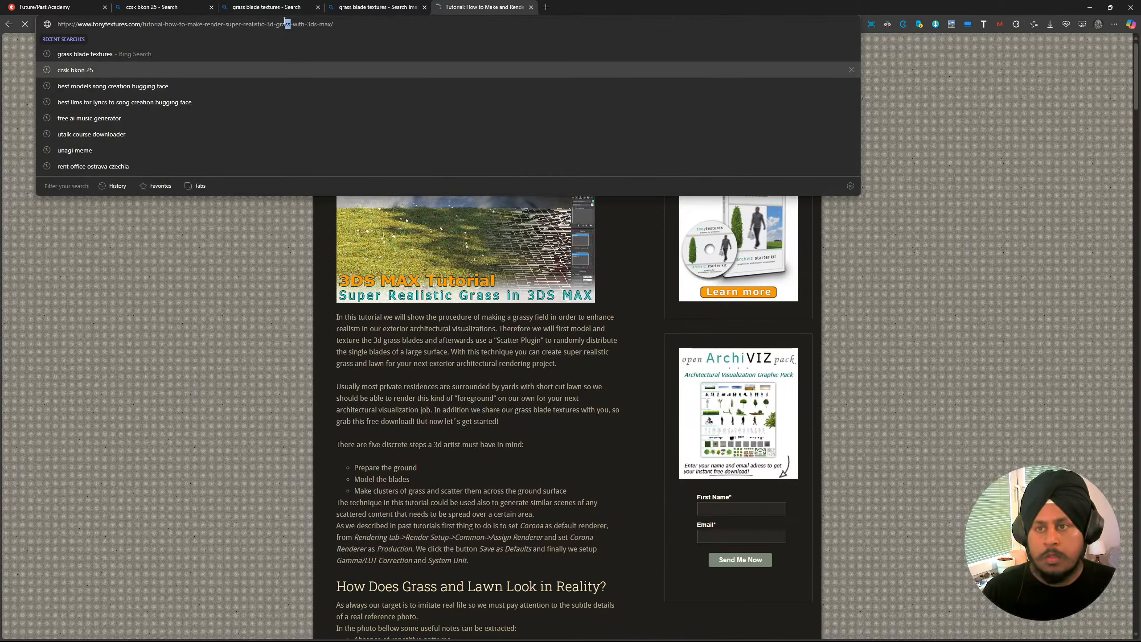
left_click(253, 324)
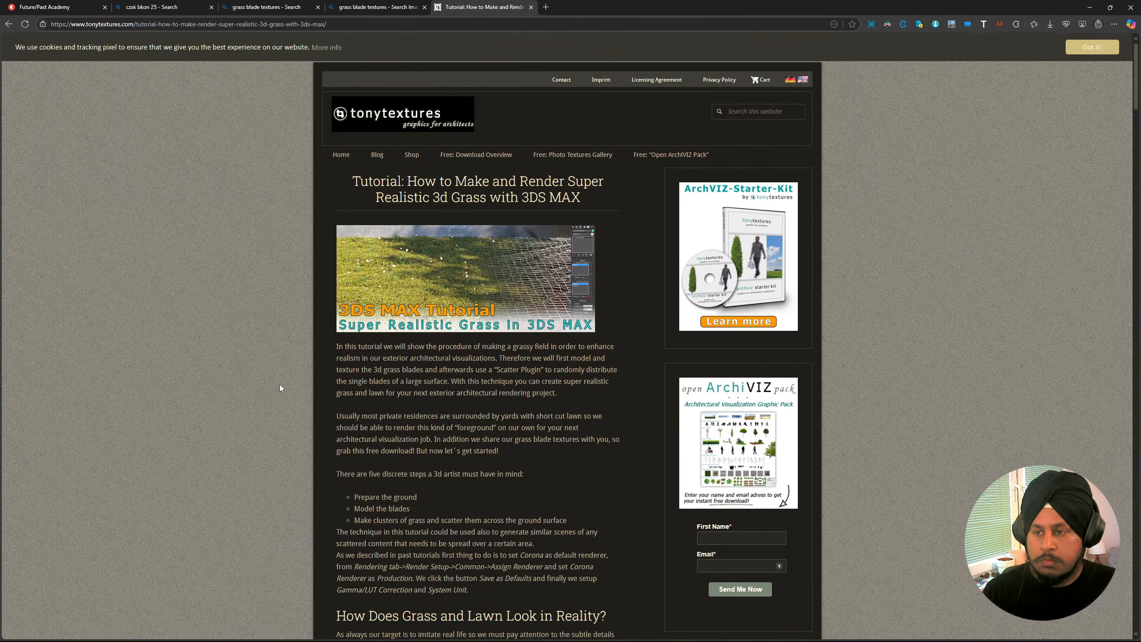
scroll(280, 385, "down", 20)
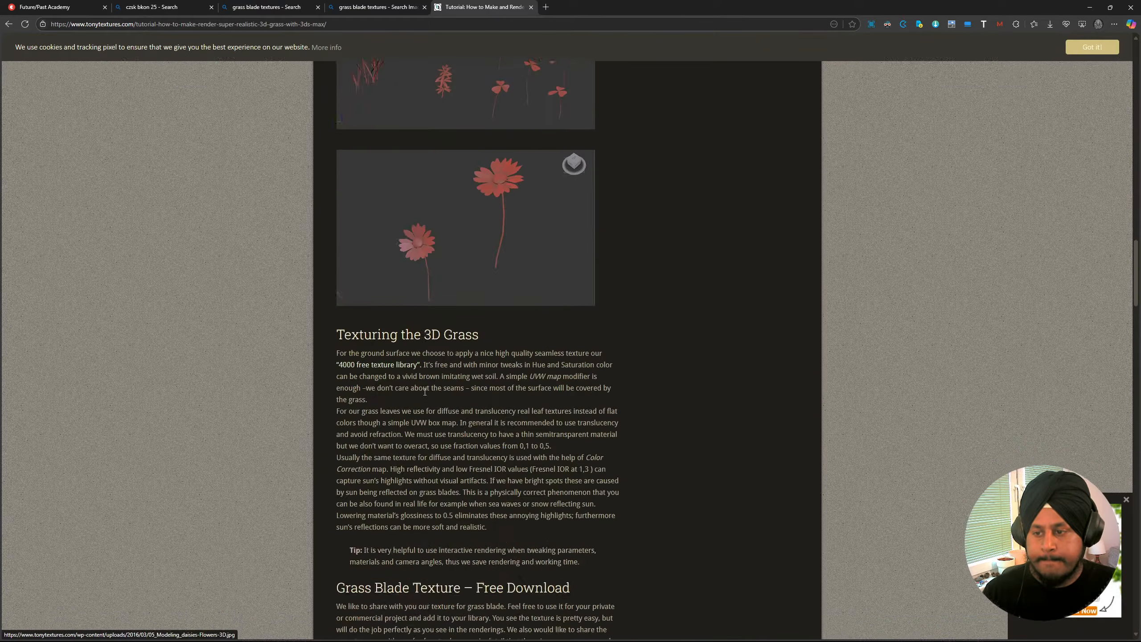
scroll(425, 390, "down", 5)
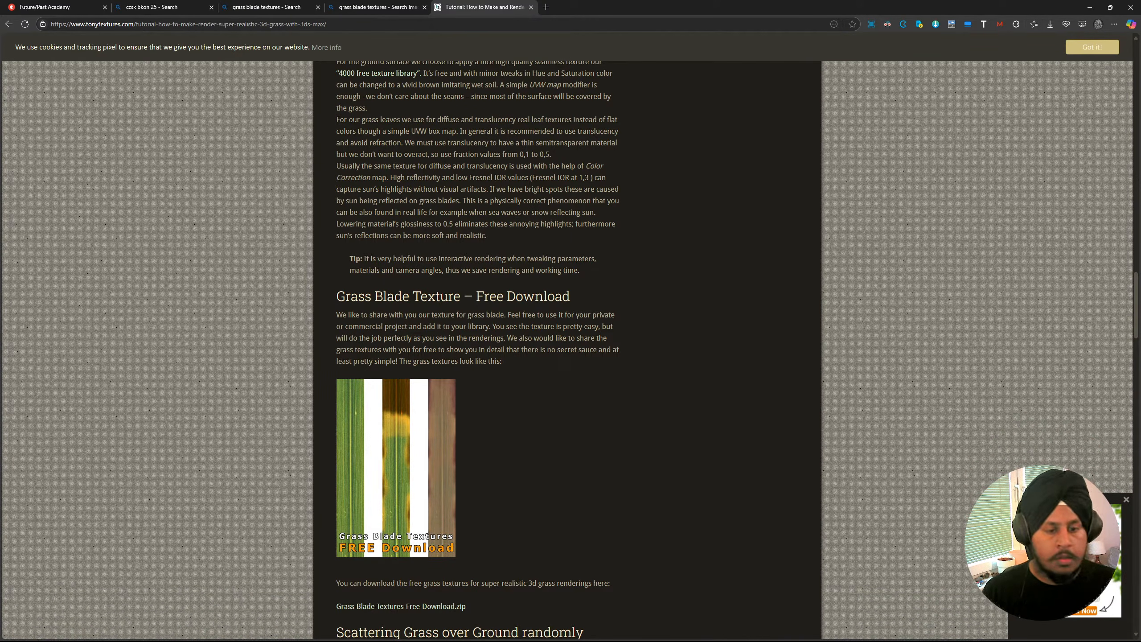
Copy the web address of the tonytextures grass tutorial and re-enter it in the same tab.
key("alt+Tab")
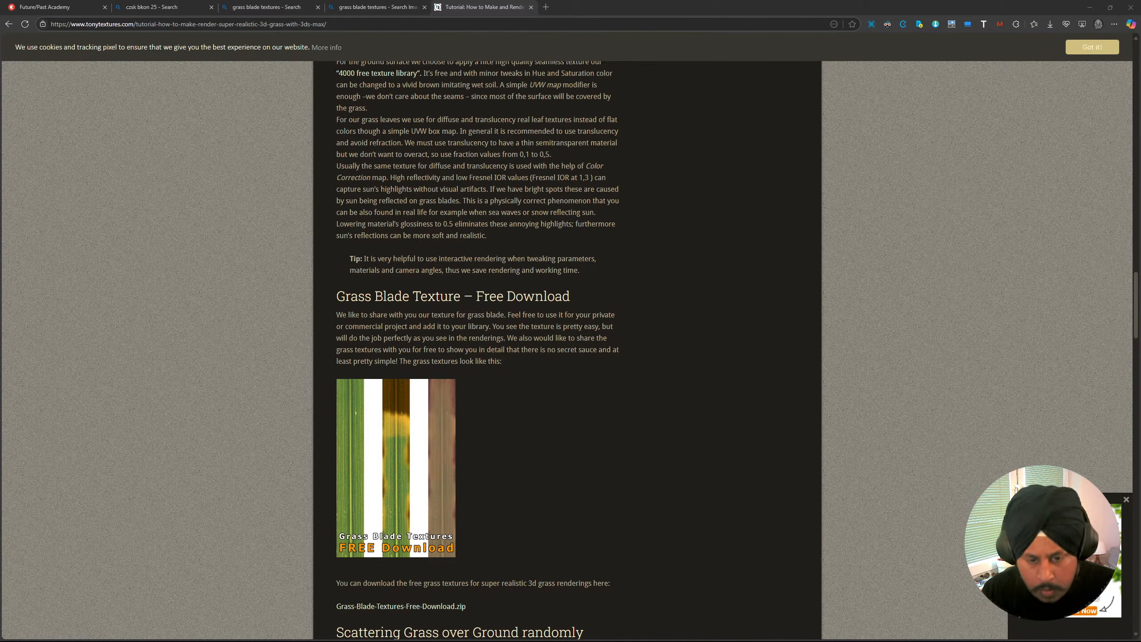
left_click(239, 24)
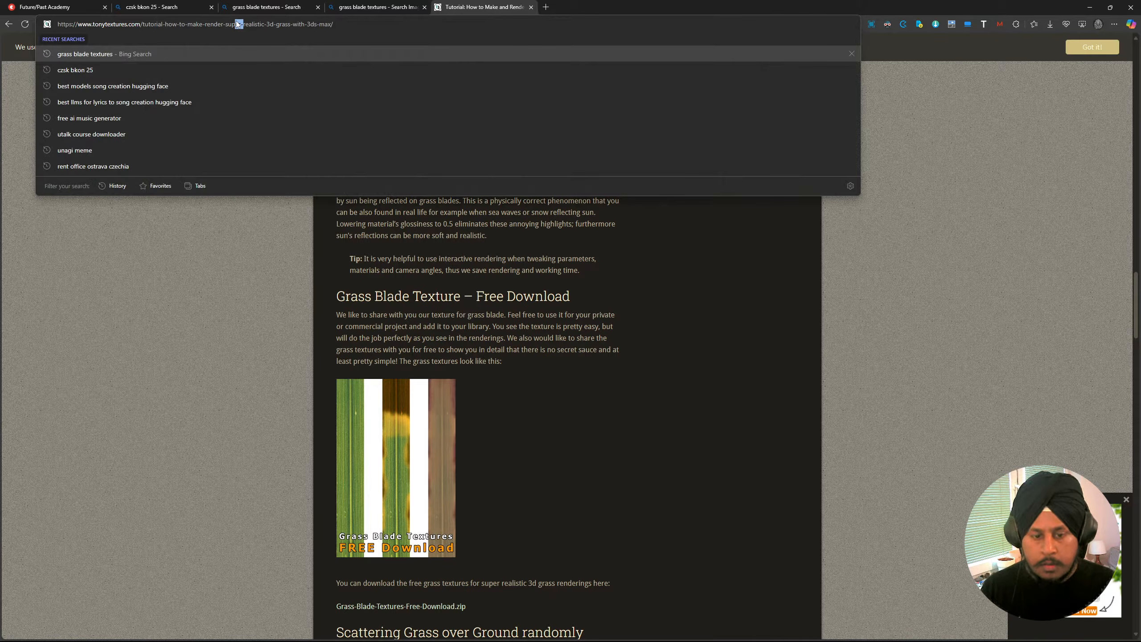
key("ctrl+a")
key("ctrl+c")
key("BackSpace")
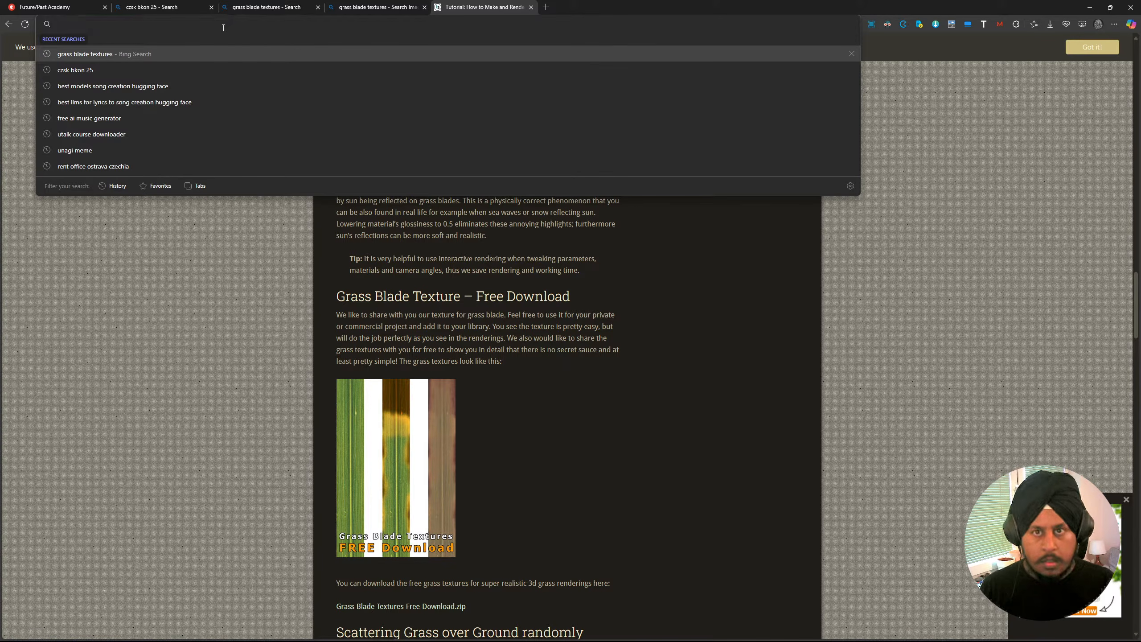
key("ctrl+v")
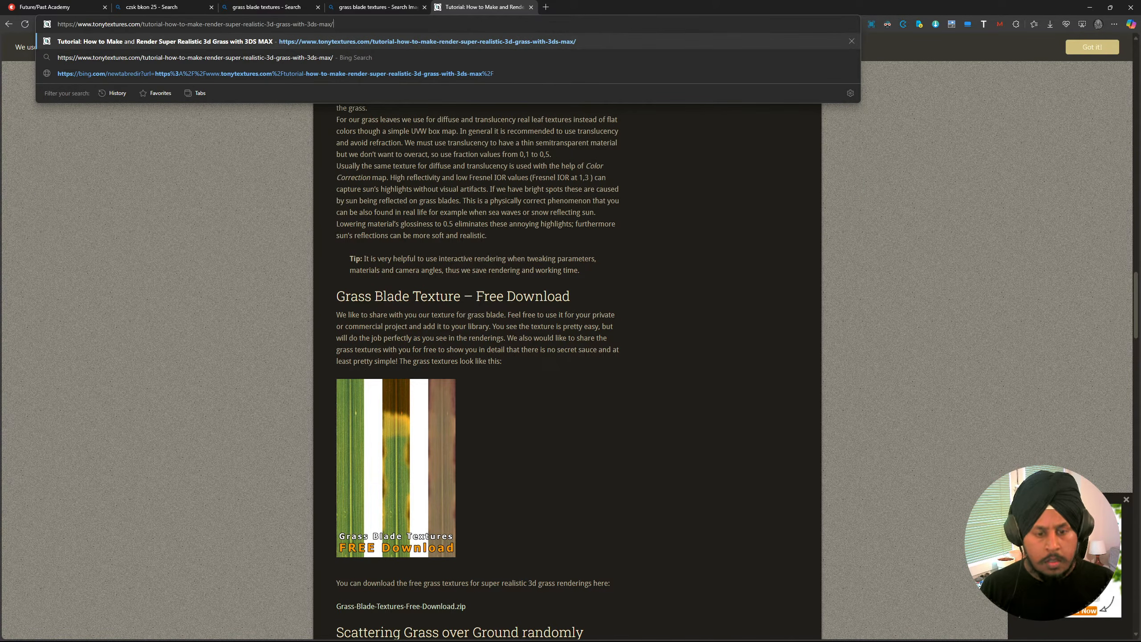
key("Return")
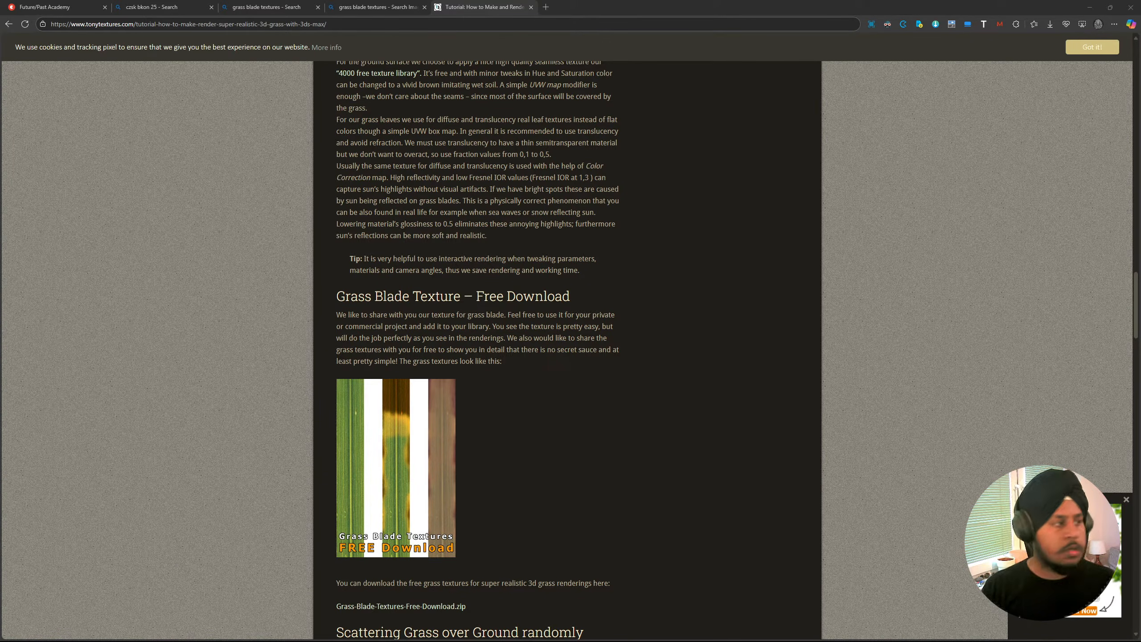
Download Grass-Blade-Textures-Free-Download.zip from the tutorial page.
left_click(1090, 7)
key("alt+Tab")
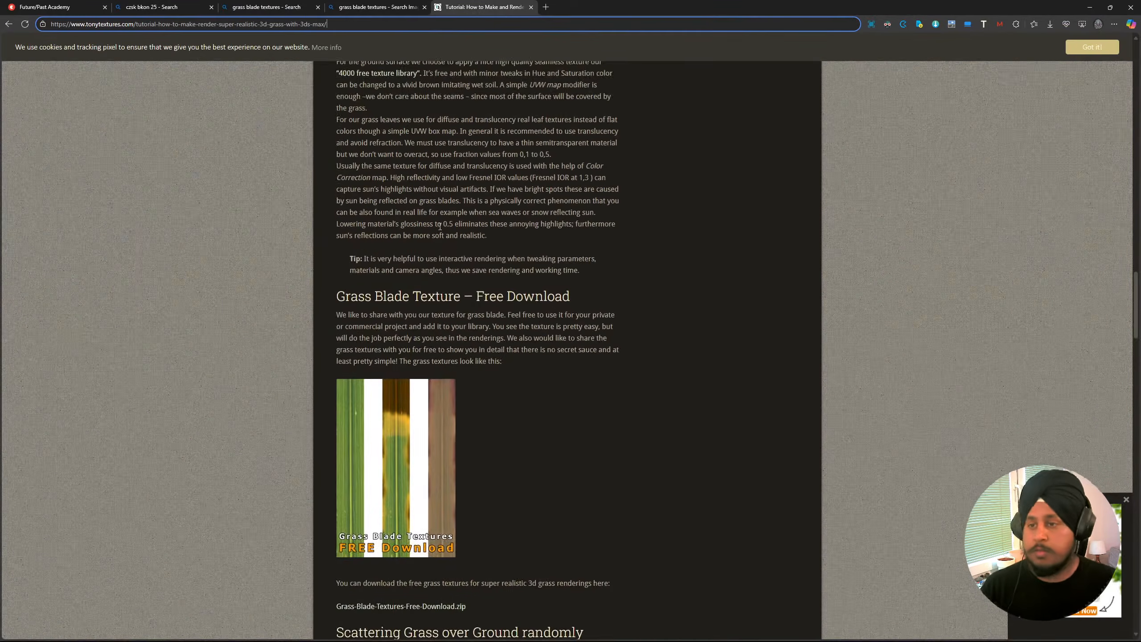
scroll(441, 234, "down", 6)
left_click(400, 340)
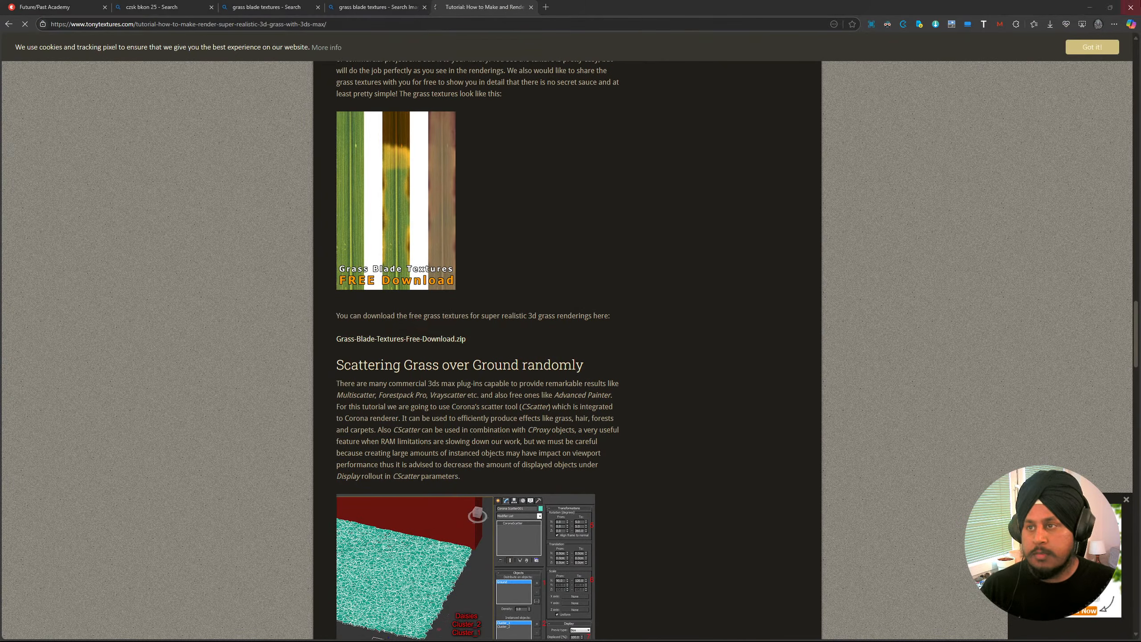
Switch back to SpeedTree and assign the MI_Grass_Generic_1a material to the Frond generator.
left_click(1090, 7)
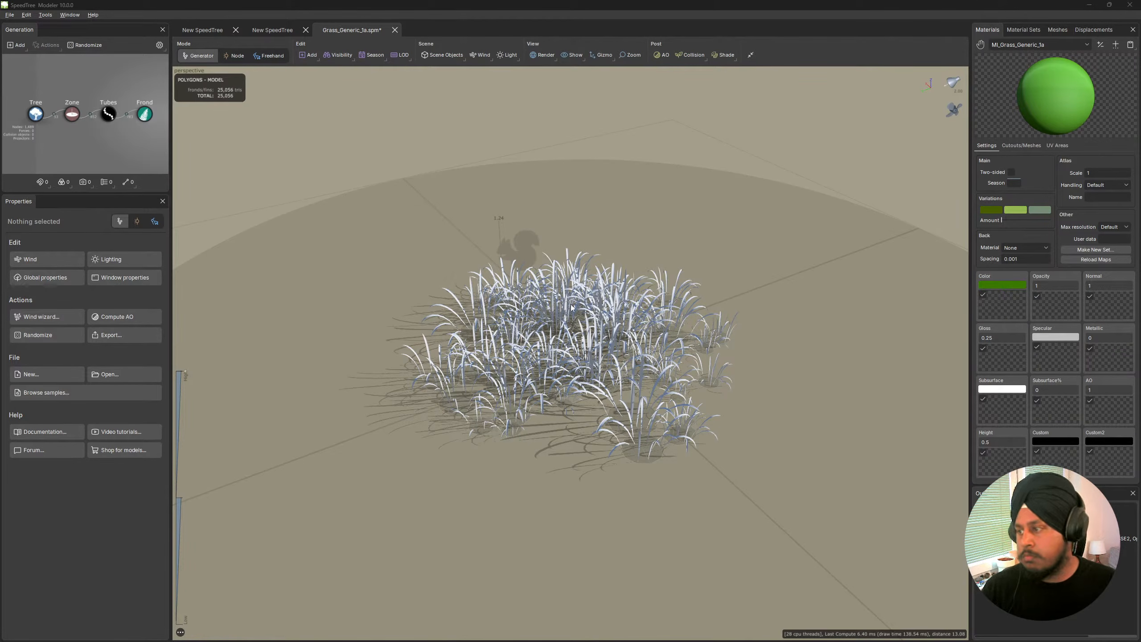
left_click(612, 349)
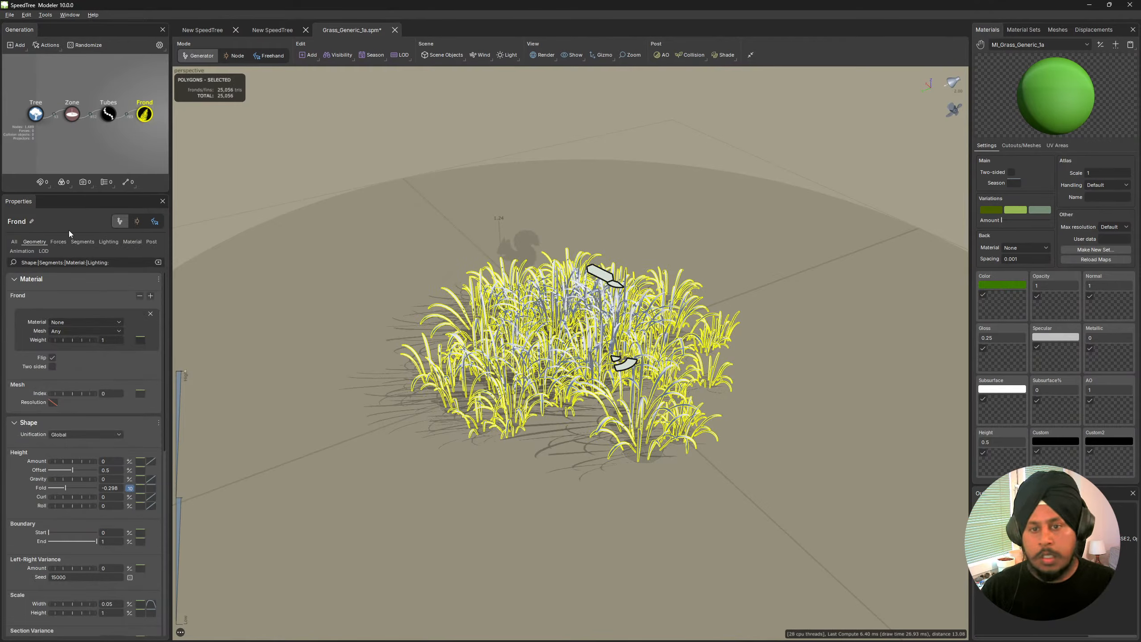
left_click(129, 245)
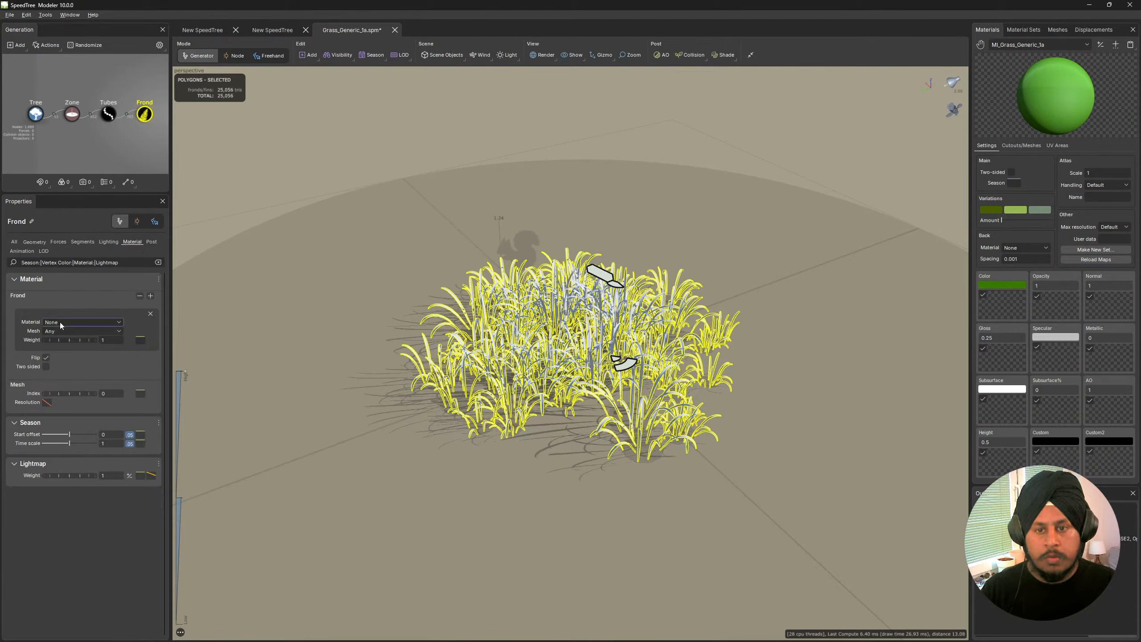
left_click(76, 322)
left_click(81, 341)
left_click(478, 174)
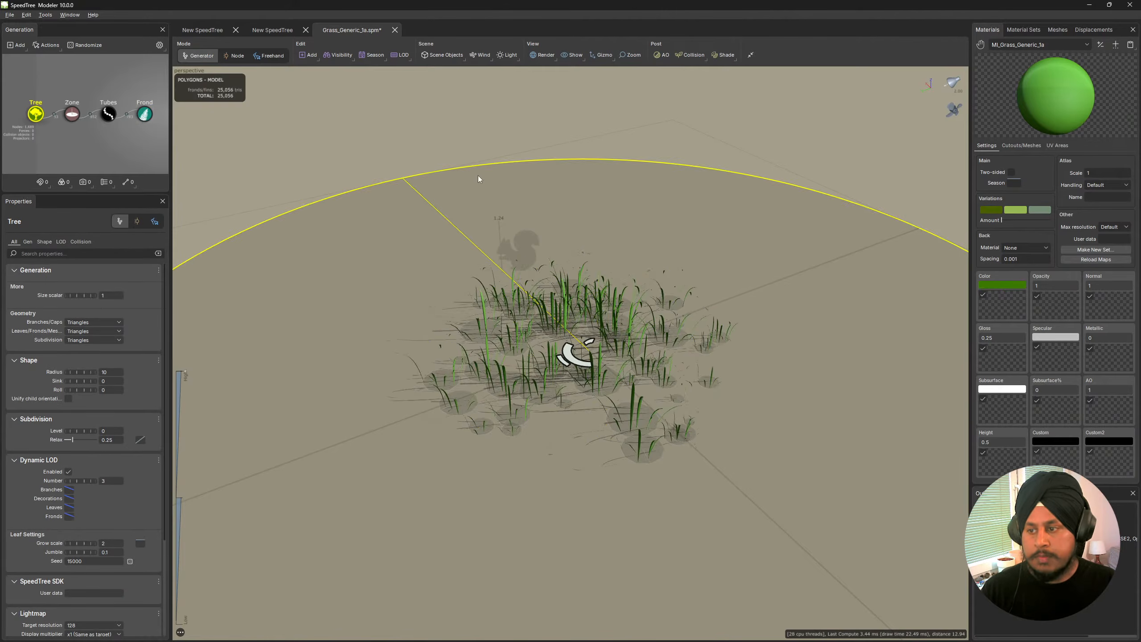
Make the MI_Grass_Generic_1a material two-sided.
left_click_drag(478, 175, 609, 277)
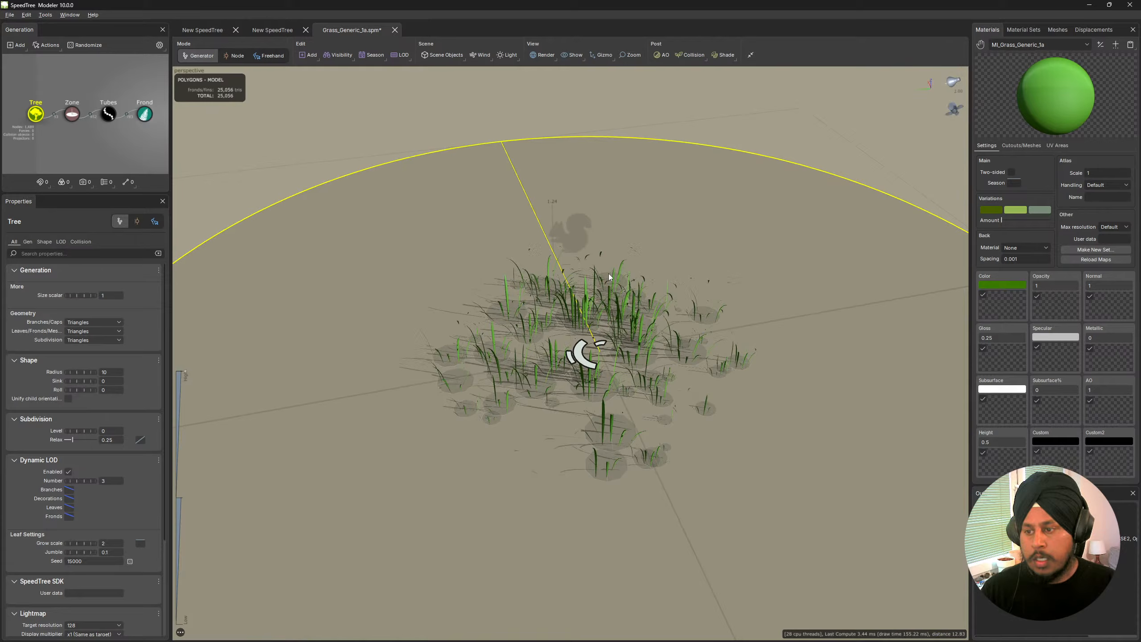
left_click(1014, 172)
left_click_drag(793, 265, 698, 207)
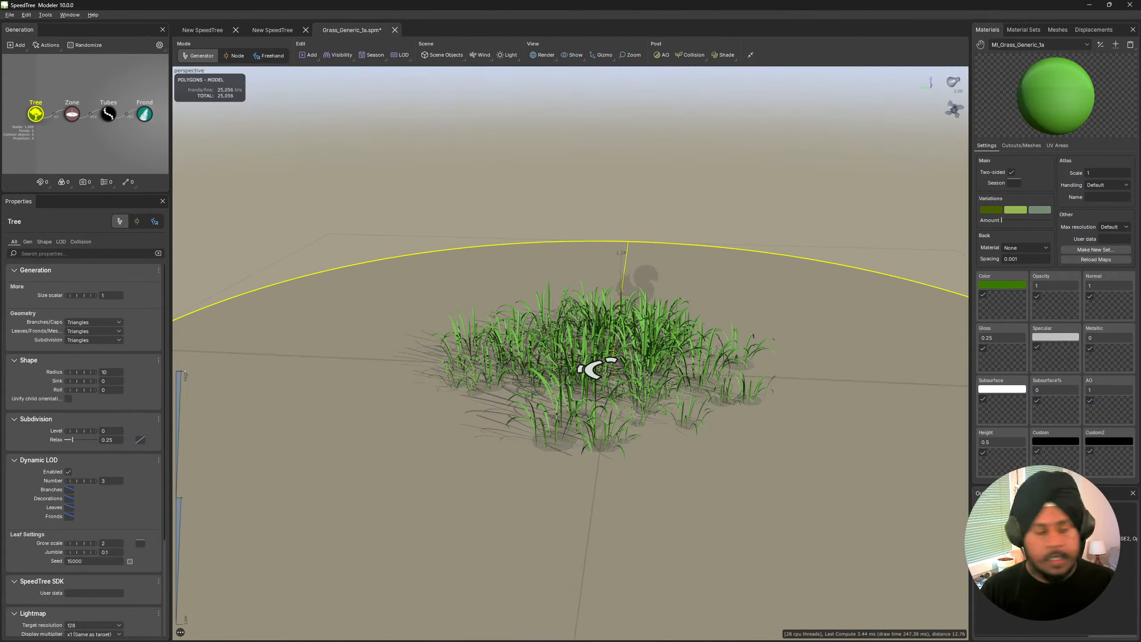
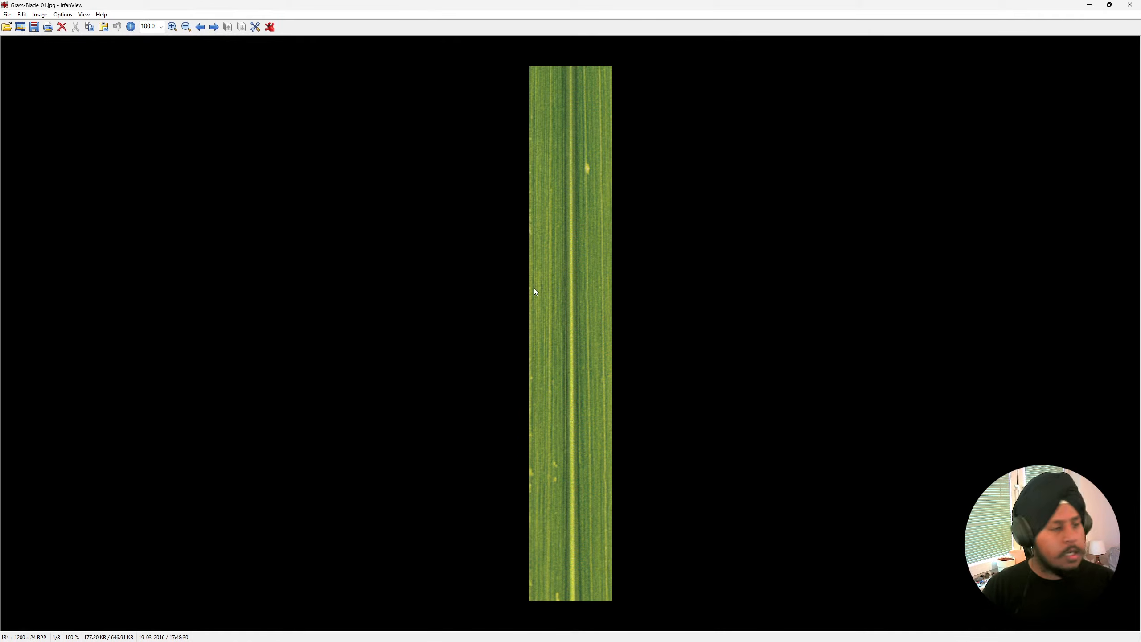
Look through the downloaded grass blade images in IrfanView and close the viewer.
scroll(541, 290, "down", 1)
scroll(545, 297, "down", 1)
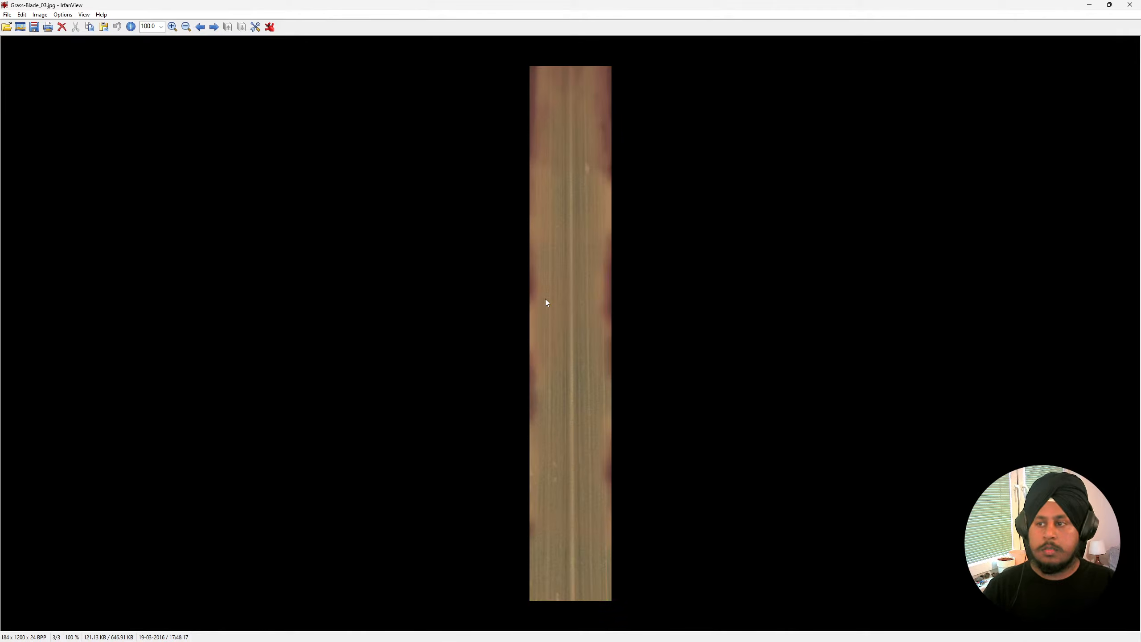
scroll(547, 301, "down", 1)
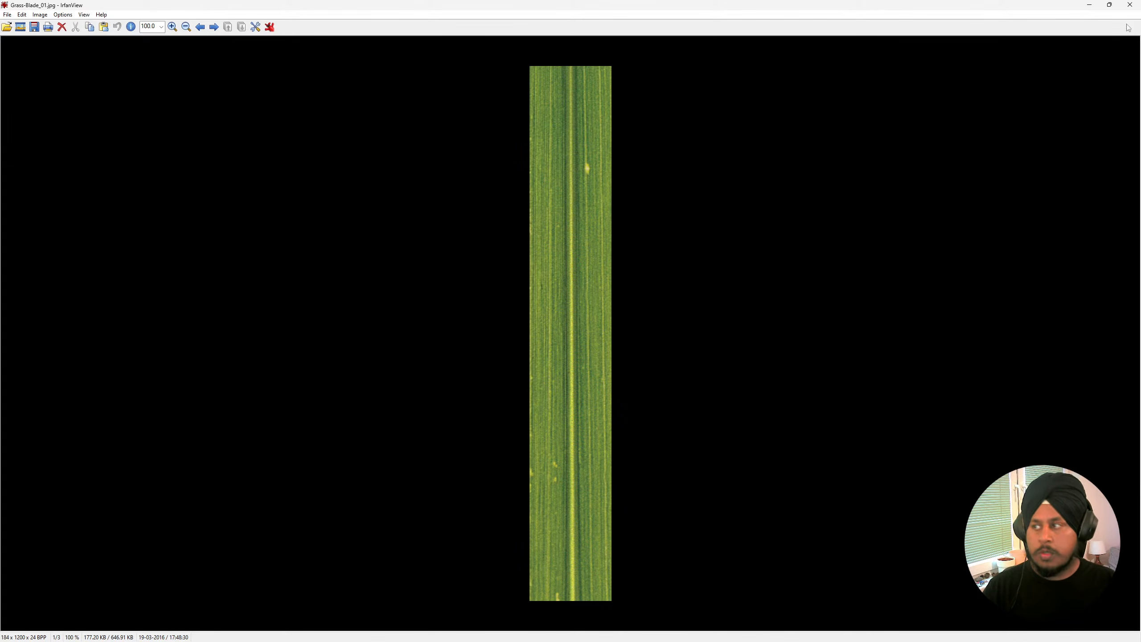
left_click(1130, 6)
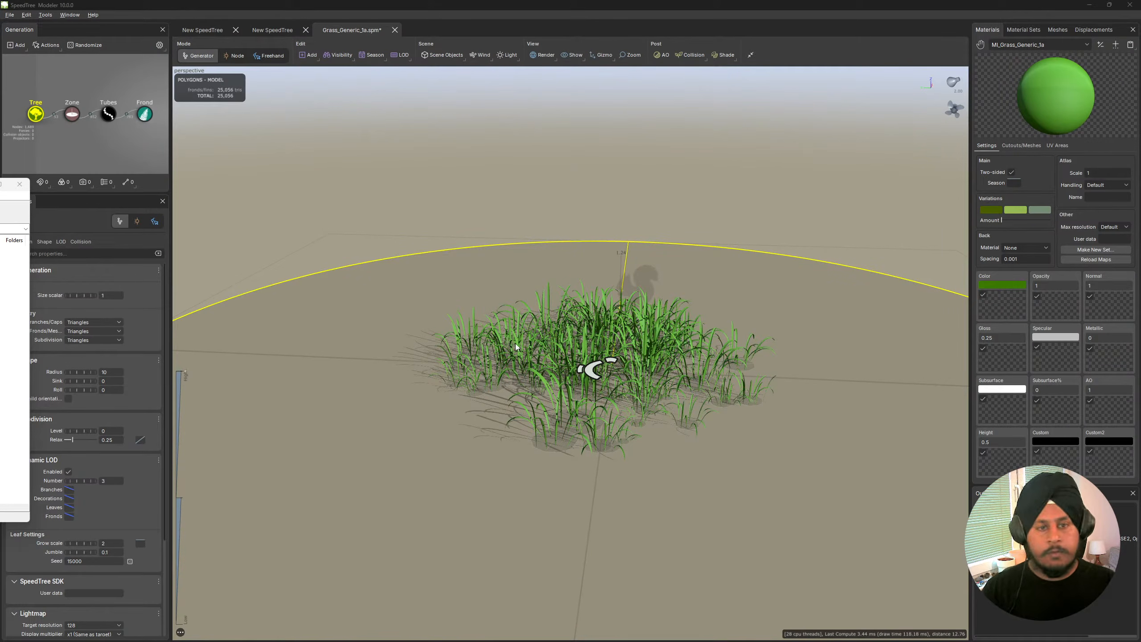
Load the green grass blade image as the material's color map and set its map color to white.
left_click_drag(829, 325, 1003, 302)
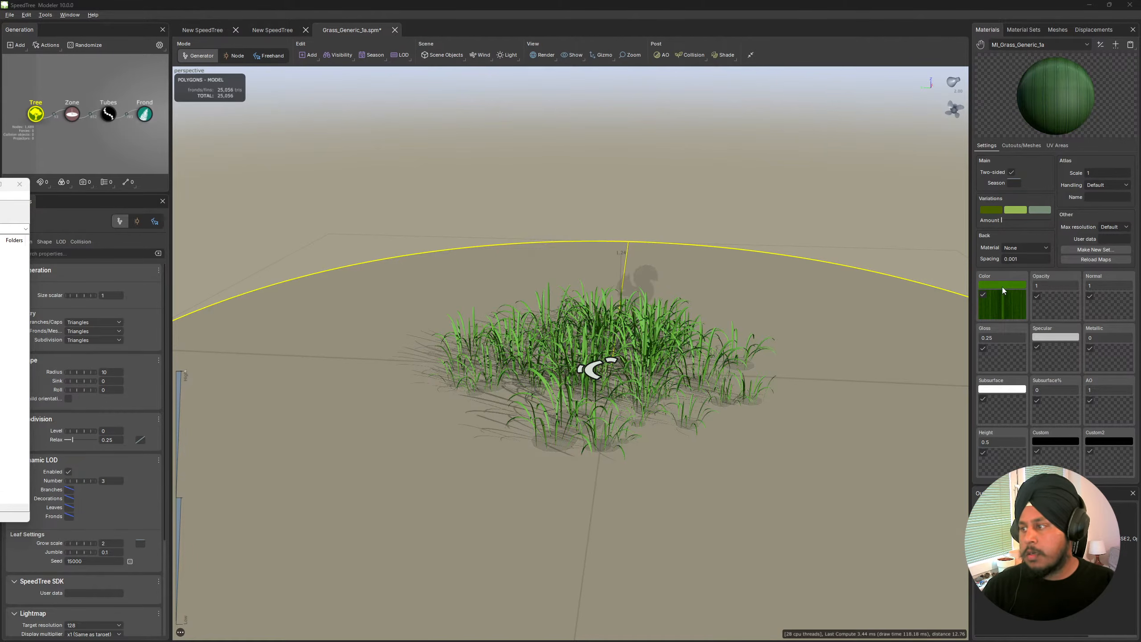
left_click(1003, 288)
left_click_drag(1063, 318, 1109, 316)
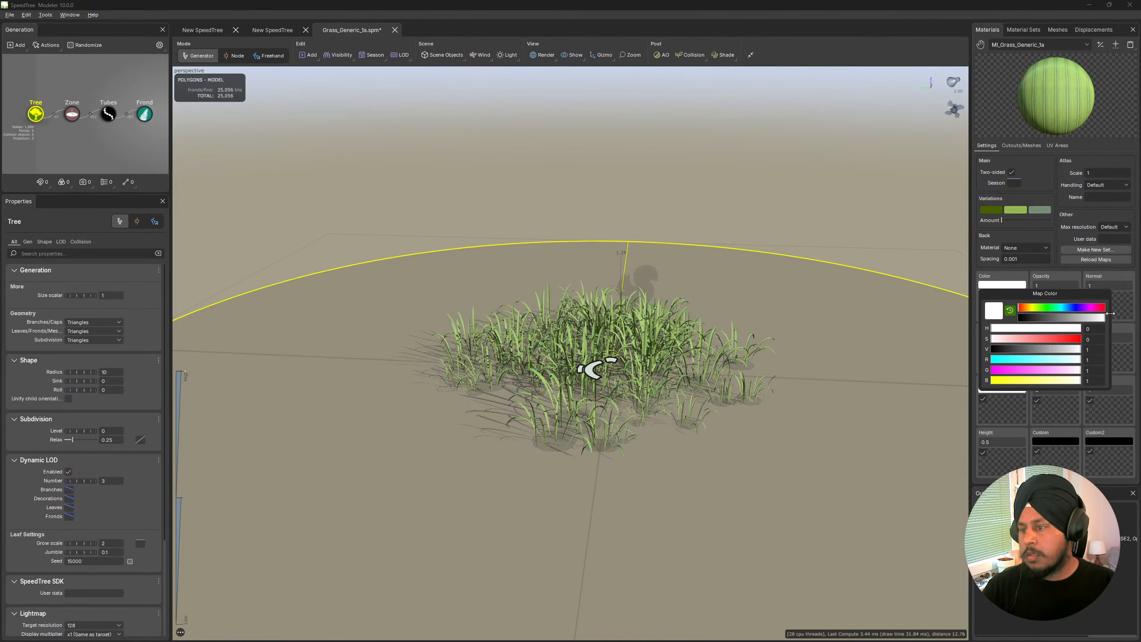
scroll(571, 389, "down", 5)
scroll(597, 374, "up", 7)
scroll(597, 374, "up", 5)
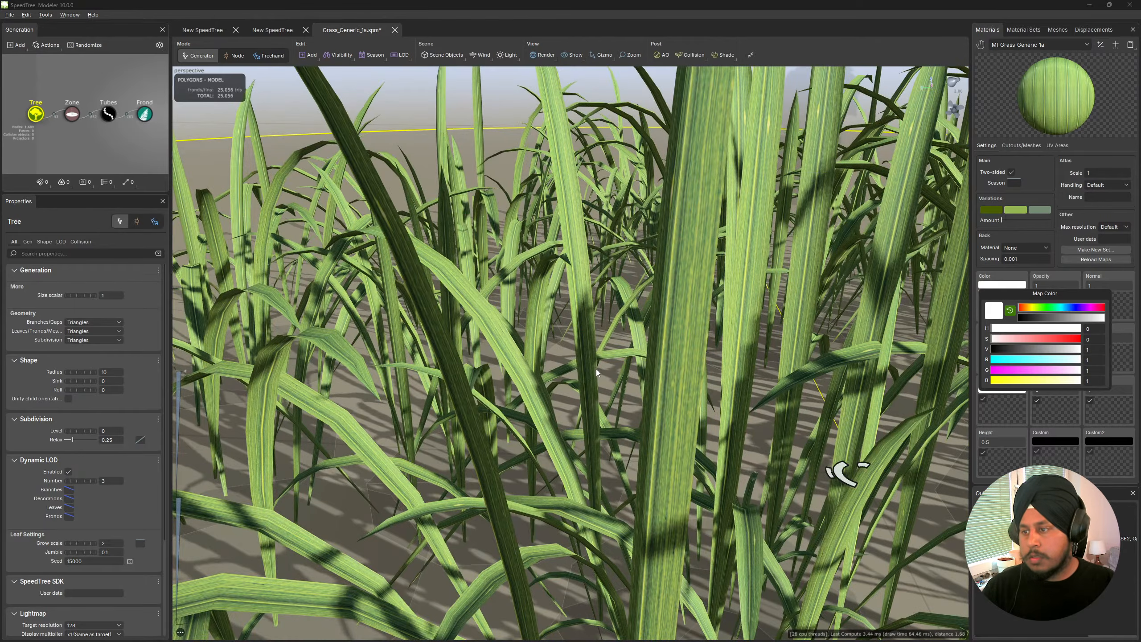
scroll(634, 295, "down", 5)
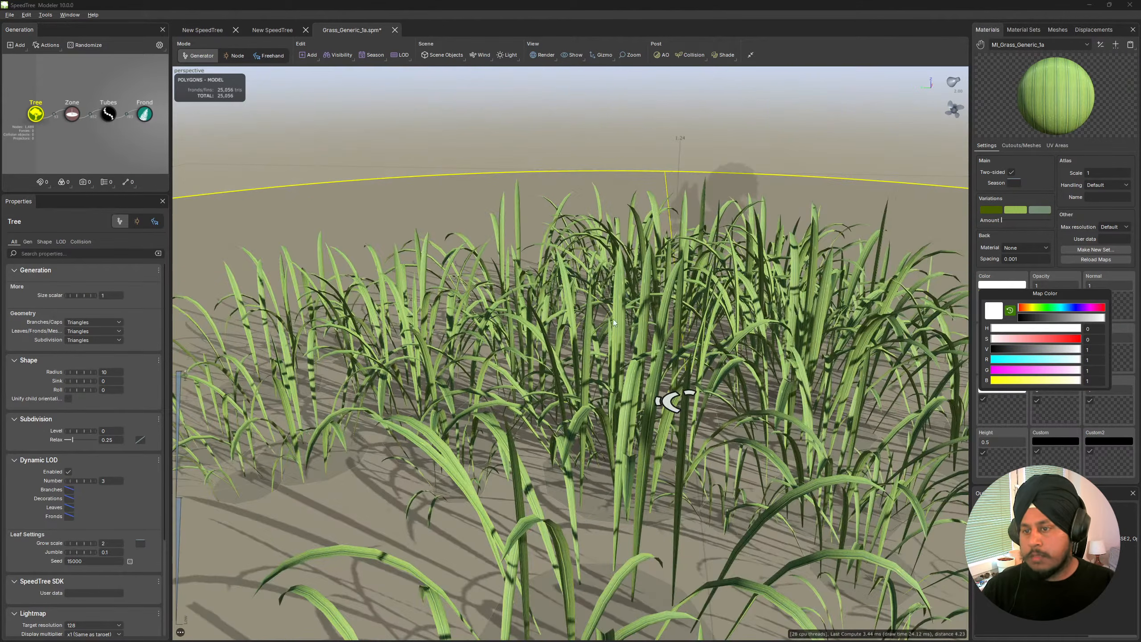
Examine the textured grass fronds from above, from the side and up close.
left_click(588, 340)
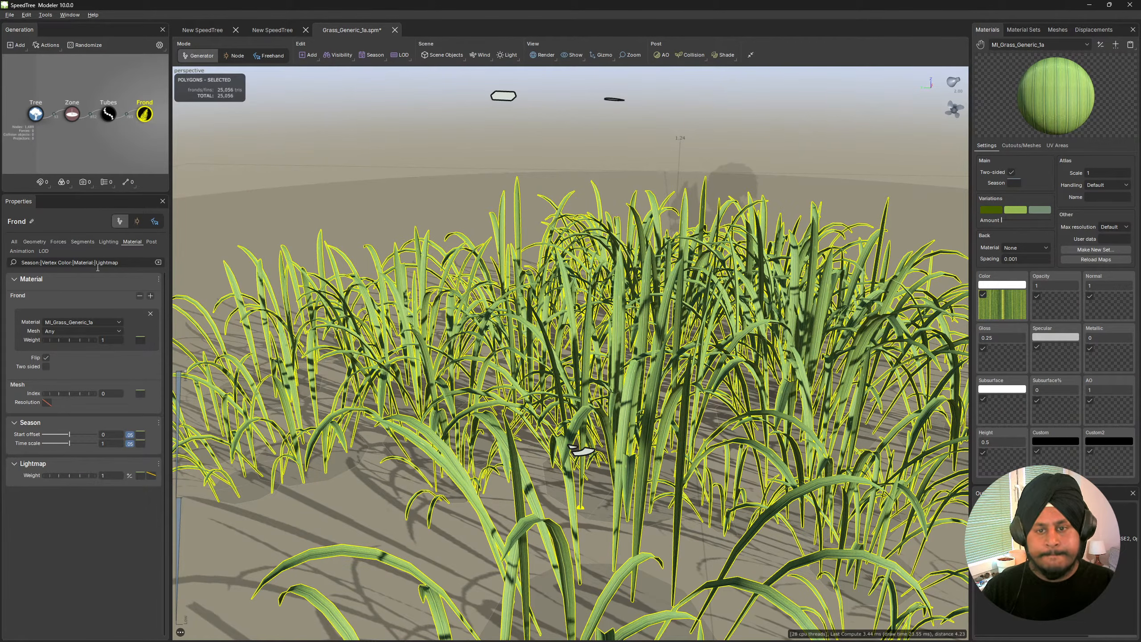
middle_click_drag(564, 322, 674, 287)
left_click_drag(674, 288, 774, 449)
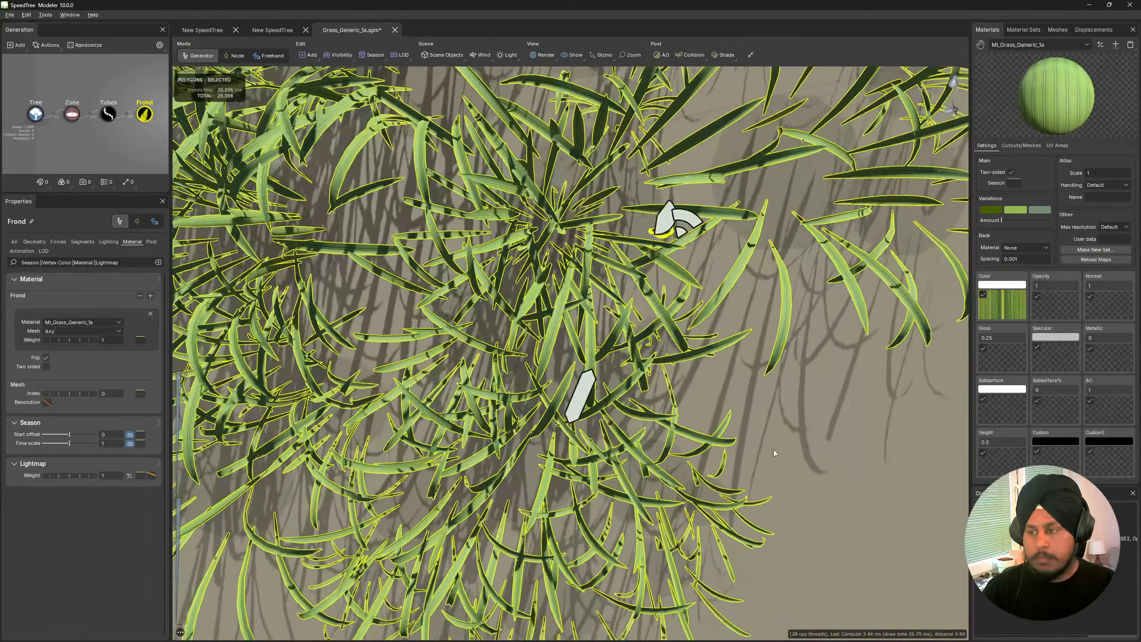
scroll(745, 416, "down", 5)
scroll(743, 414, "up", 9)
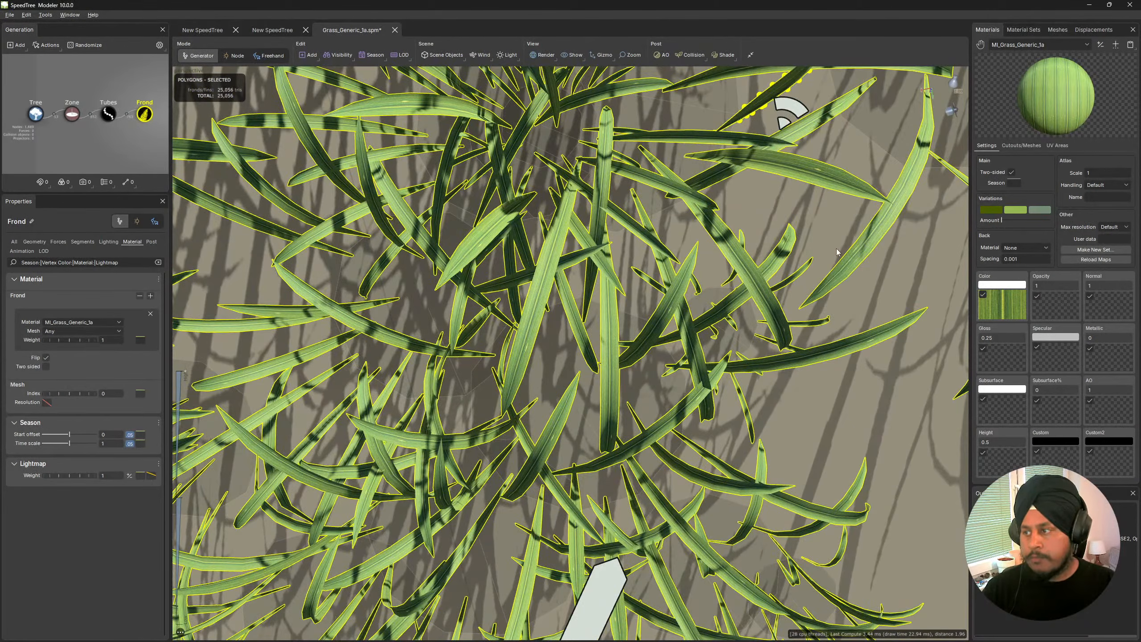
scroll(189, 355, "down", 8)
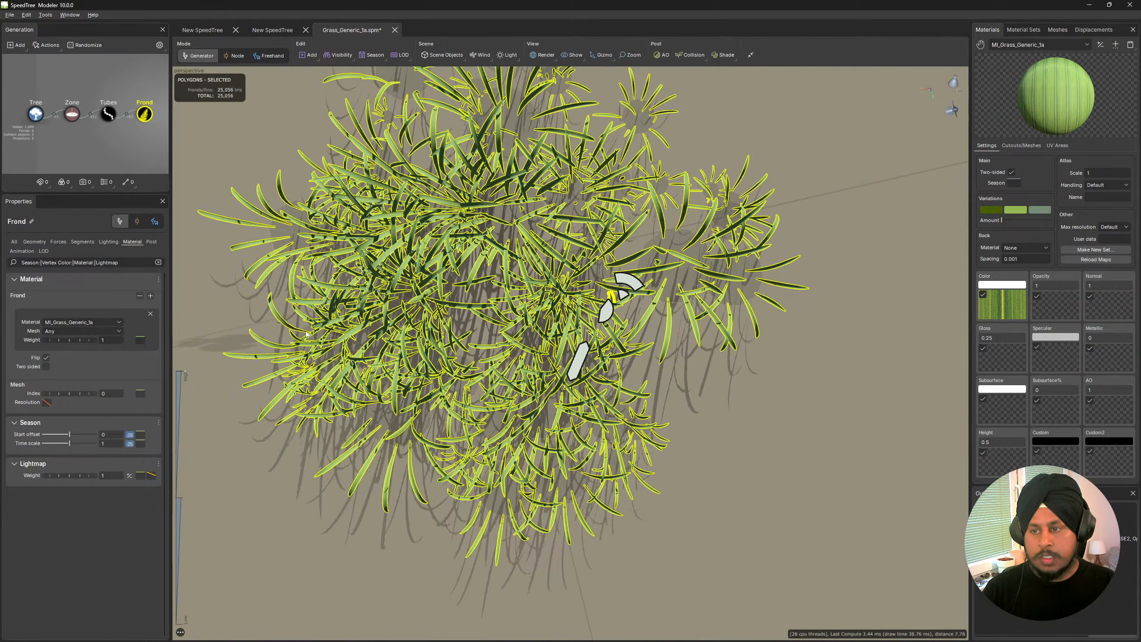
left_click_drag(412, 365, 548, 300)
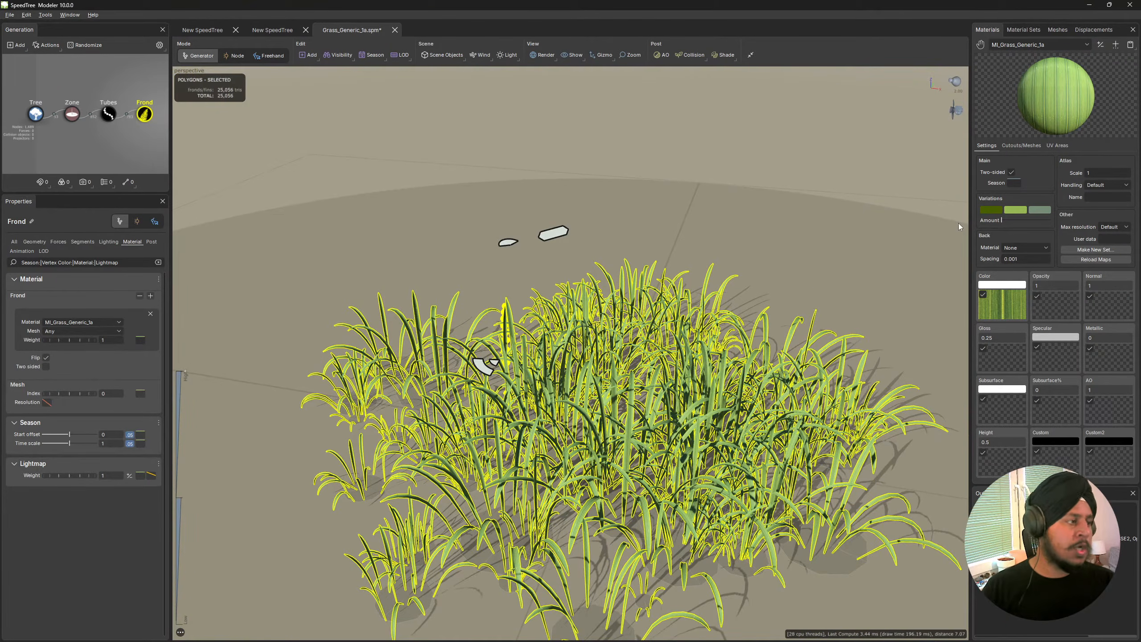
left_click_drag(646, 155, 595, 284)
scroll(734, 171, "down", 2)
left_click(734, 171)
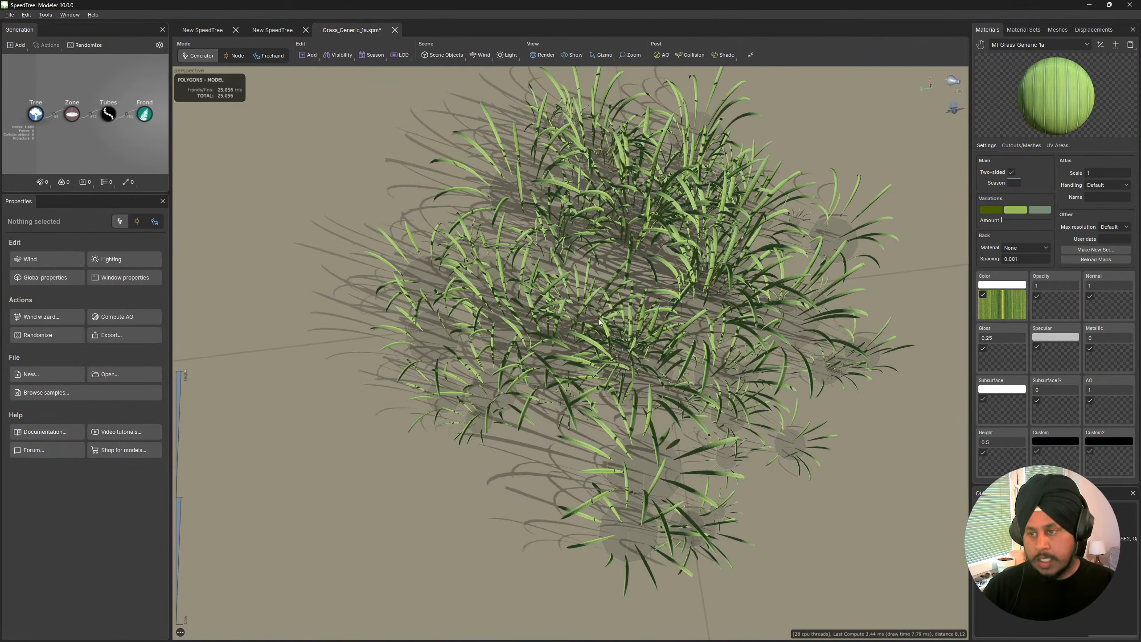
scroll(644, 314, "down", 5)
mouse_move(632, 316)
left_mouse_down()
mouse_move(645, 314)
mouse_move(546, 318)
mouse_move(640, 304)
left_mouse_up()
scroll(632, 314, "up", 8)
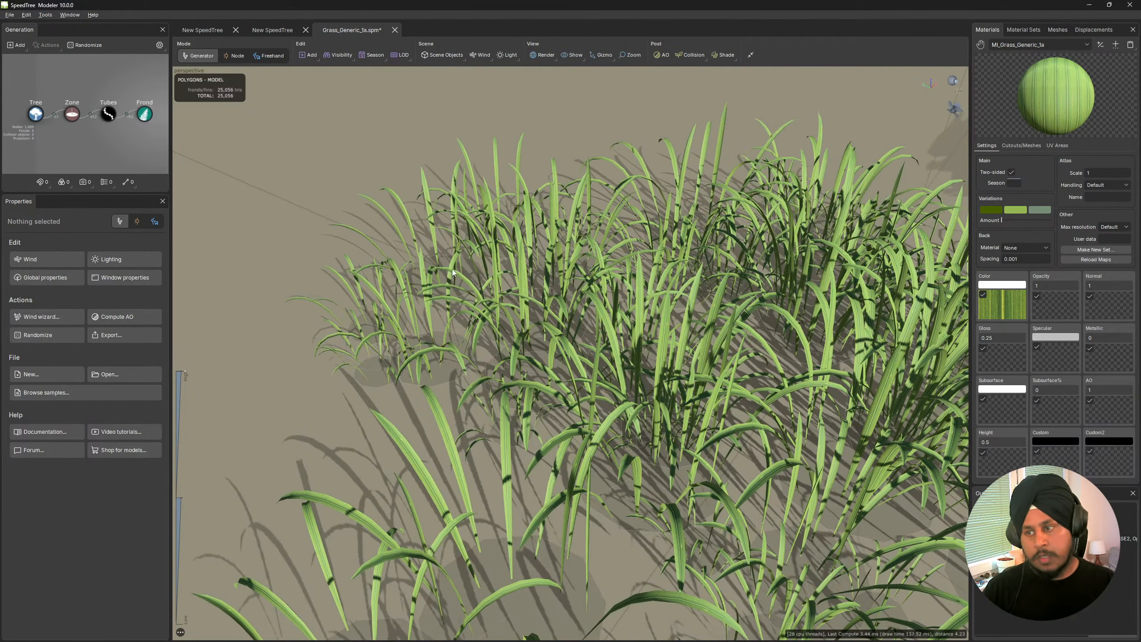
scroll(341, 278, "down", 4)
left_click_drag(452, 273, 279, 297)
scroll(278, 288, "up", 3)
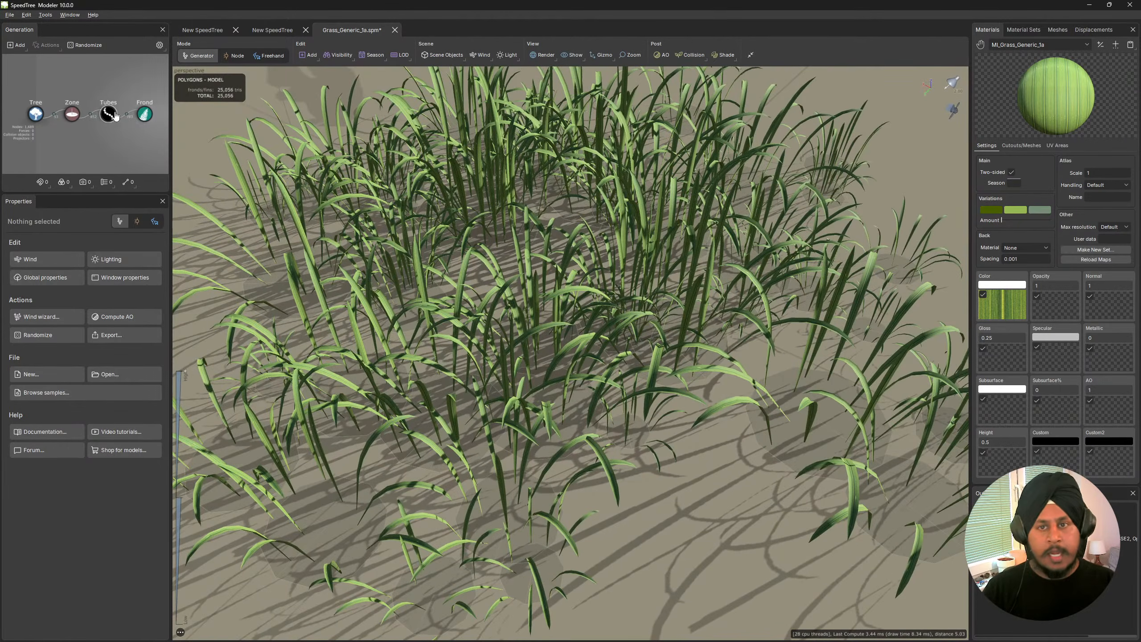
Add a second material entry to the Frond generator and assign MI_Grass_Generic_1a to it.
left_click(144, 115)
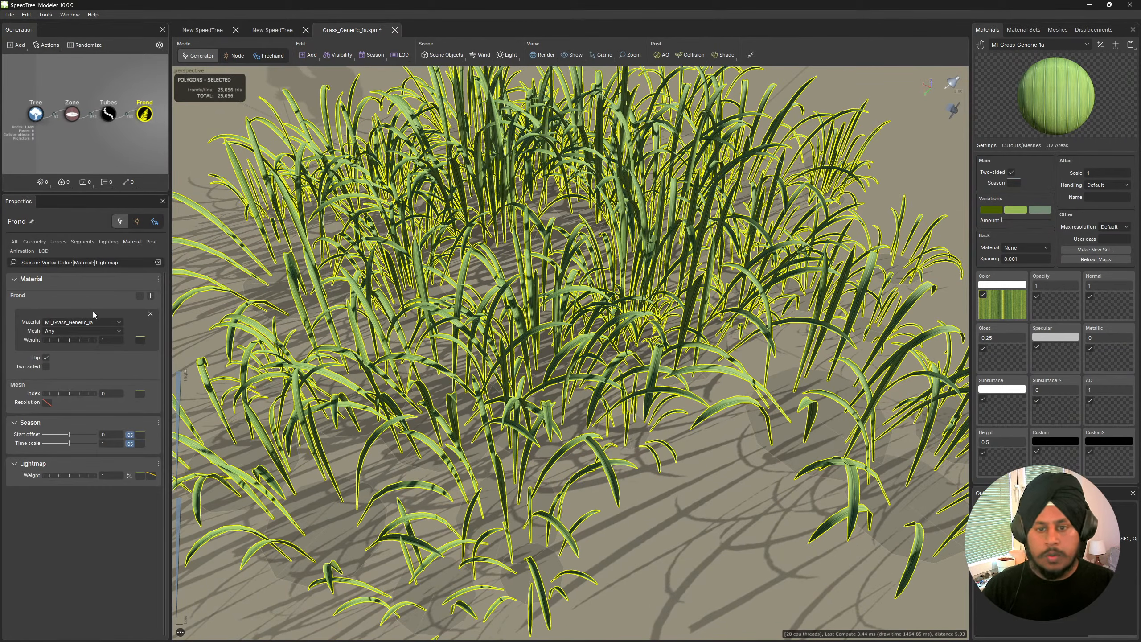
left_click(151, 296)
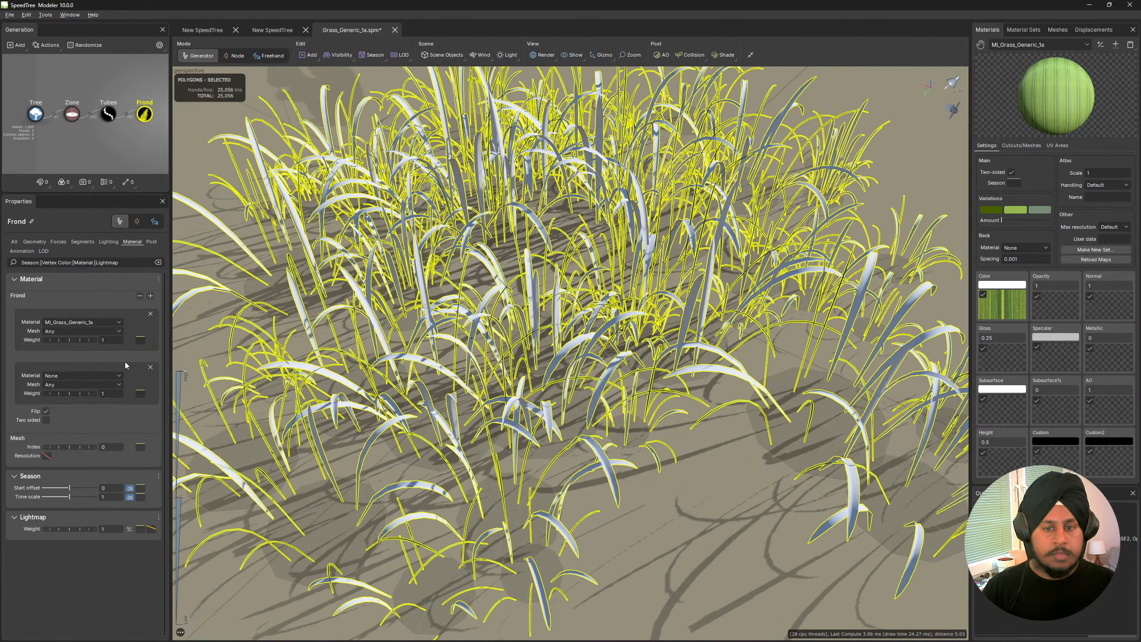
left_click(80, 376)
left_click(78, 398)
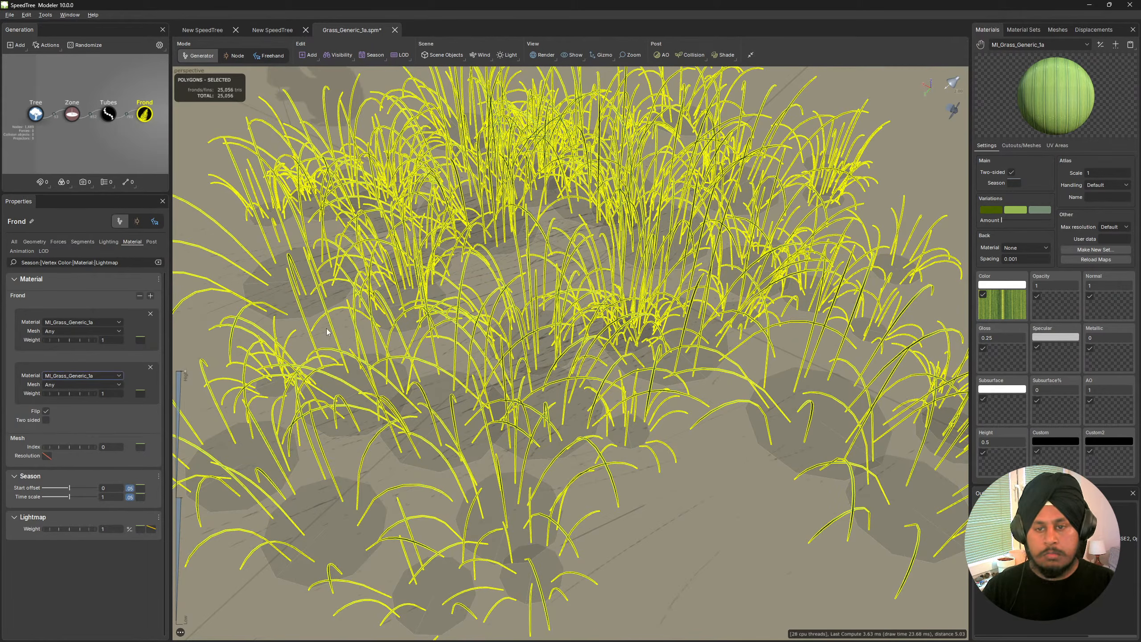
left_click(572, 319)
scroll(576, 380, "down", 5)
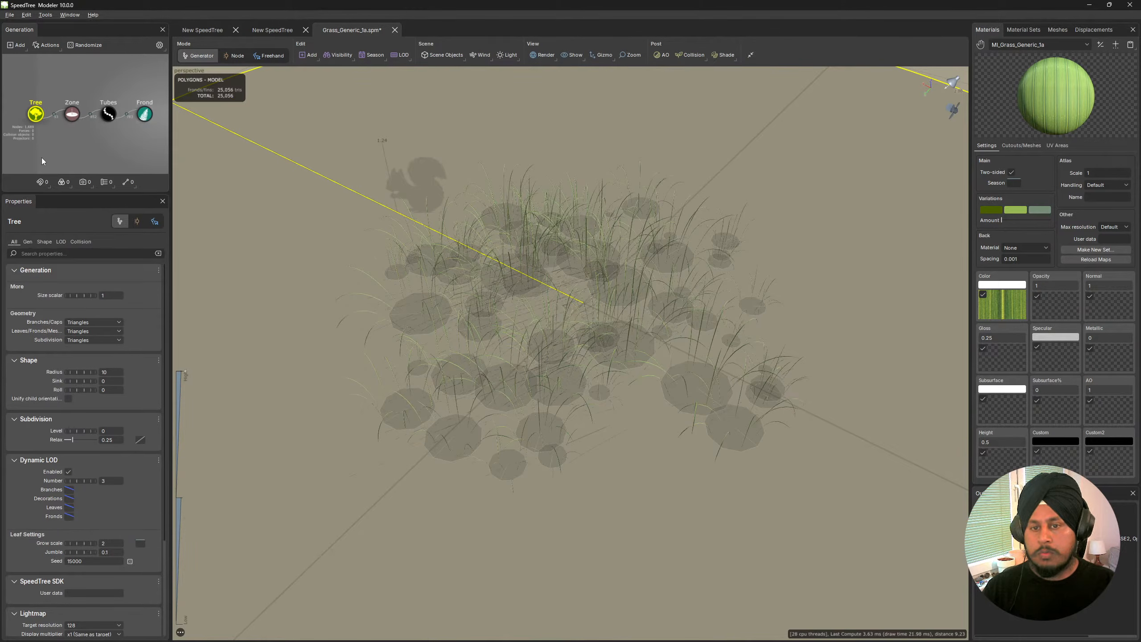
left_click(150, 117)
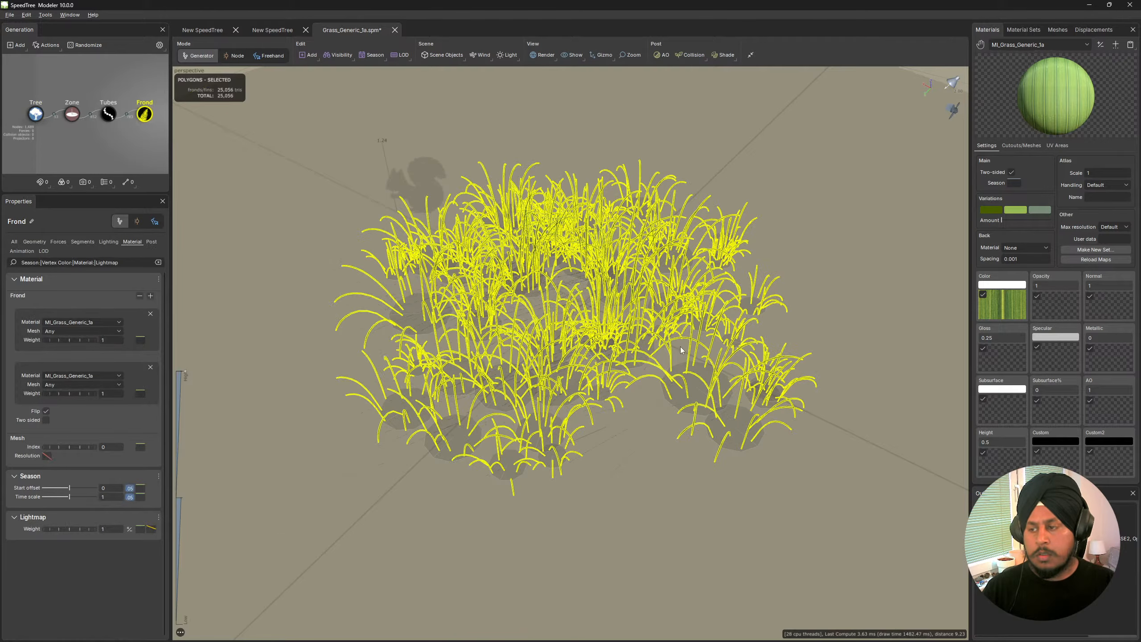
scroll(681, 351, "up", 7)
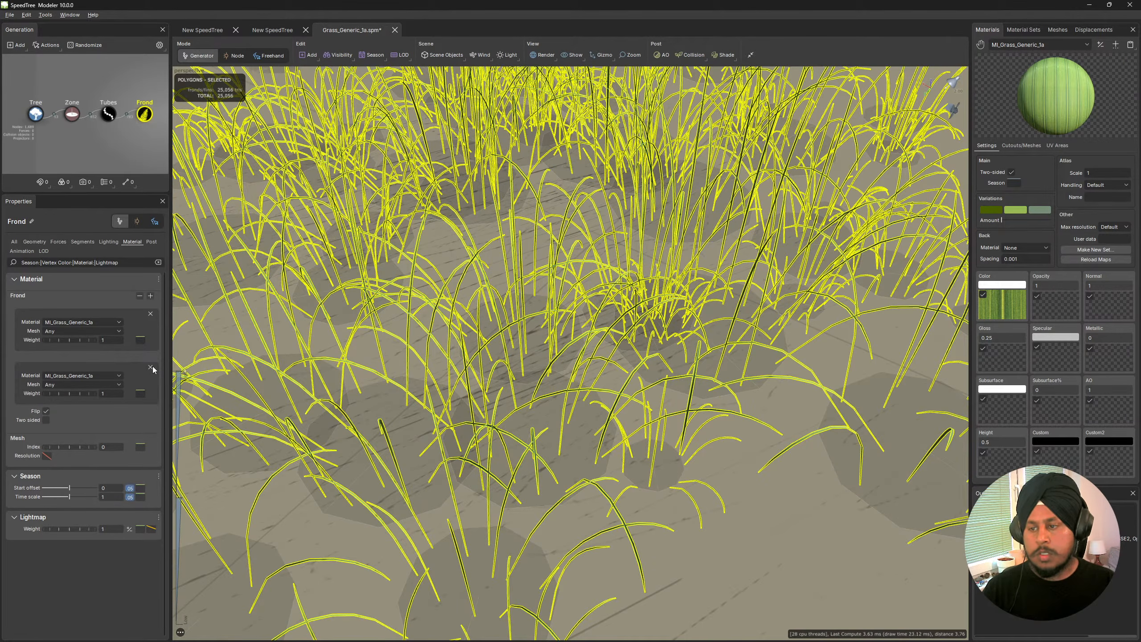
Remove the Frond's second material entry, and undo the recent material changes back to the untextured green color.
left_click(150, 367)
scroll(613, 269, "up", 1)
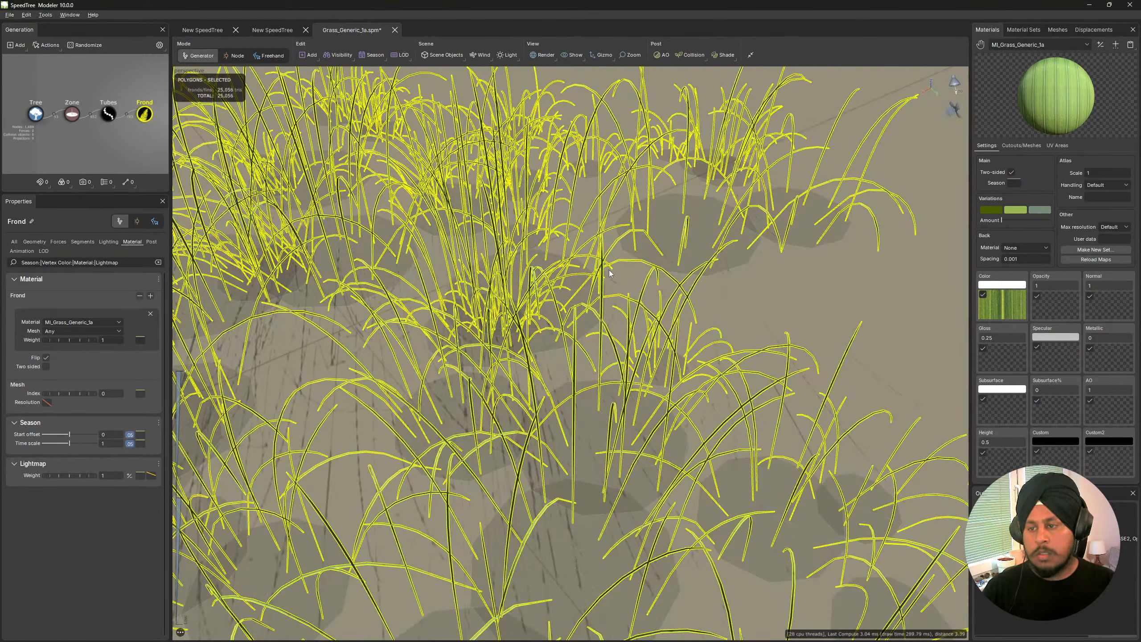
key("ctrl+z")
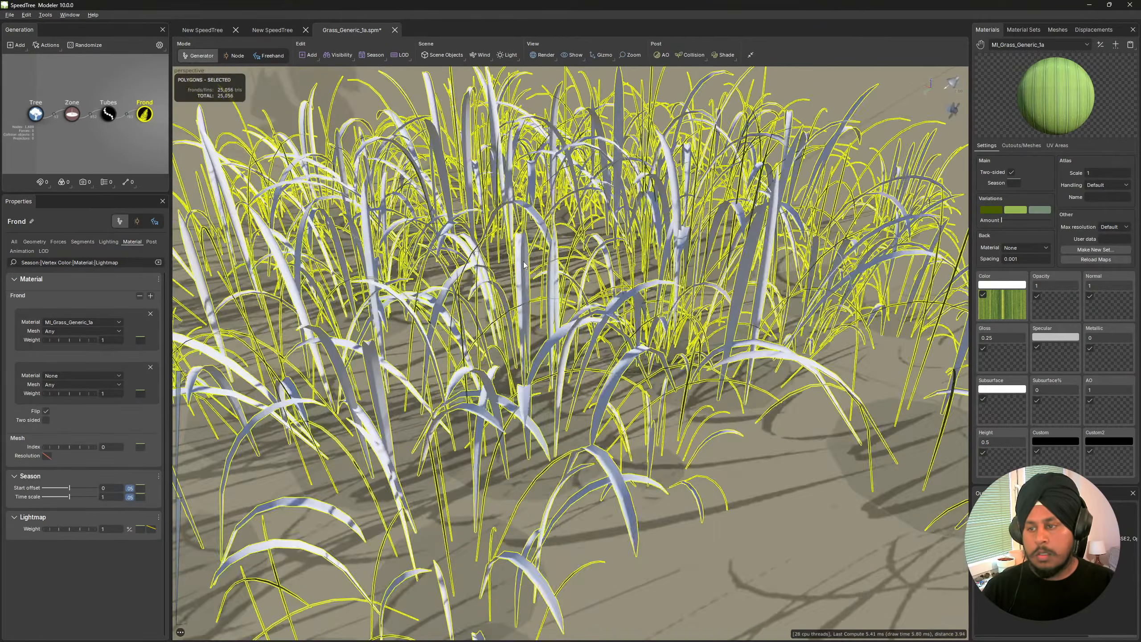
key("ctrl+z")
key("ctrl+z")
key("ctrl+z")
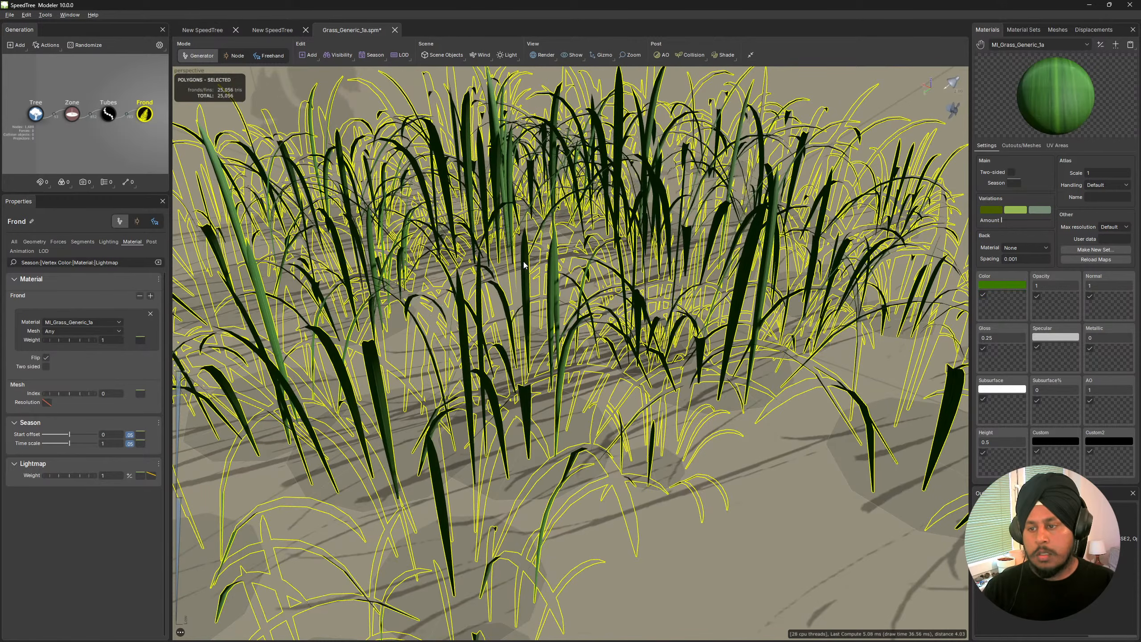
Turn on the two-sided option for MI_Grass_Generic_1a and set its map color to white.
left_click_drag(523, 266, 962, 198)
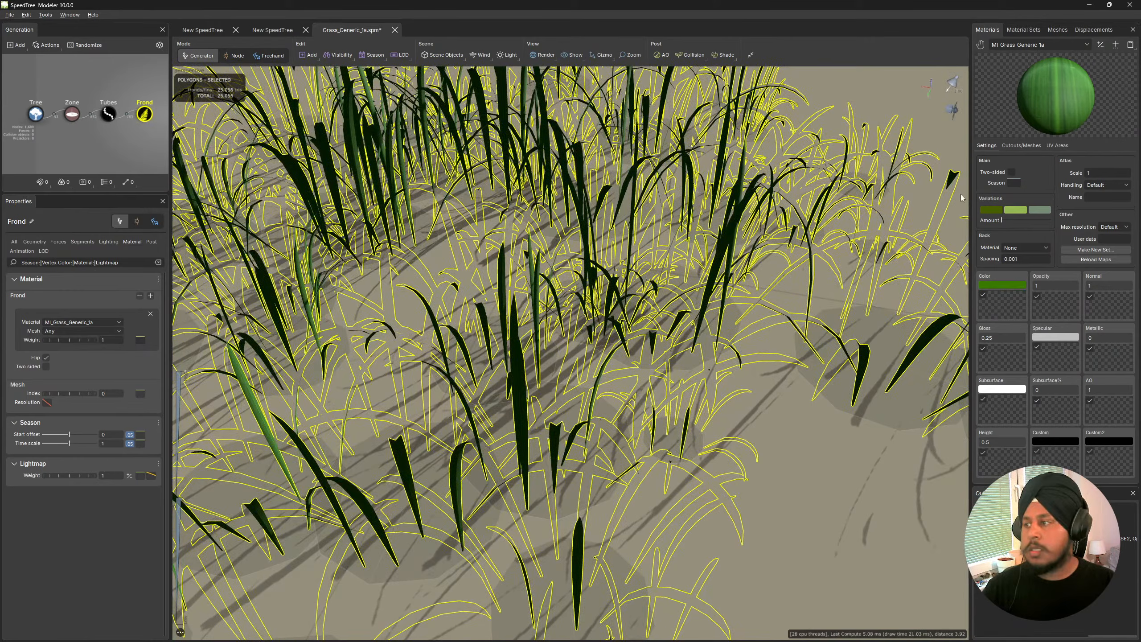
left_click(1011, 172)
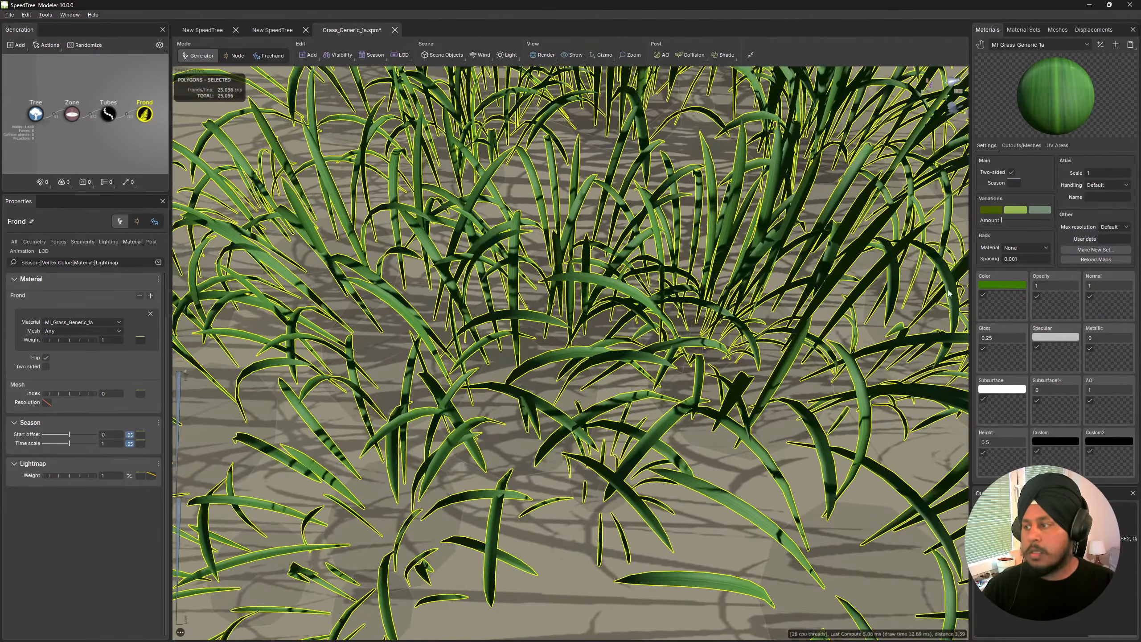
left_click(1004, 285)
left_click(1091, 319)
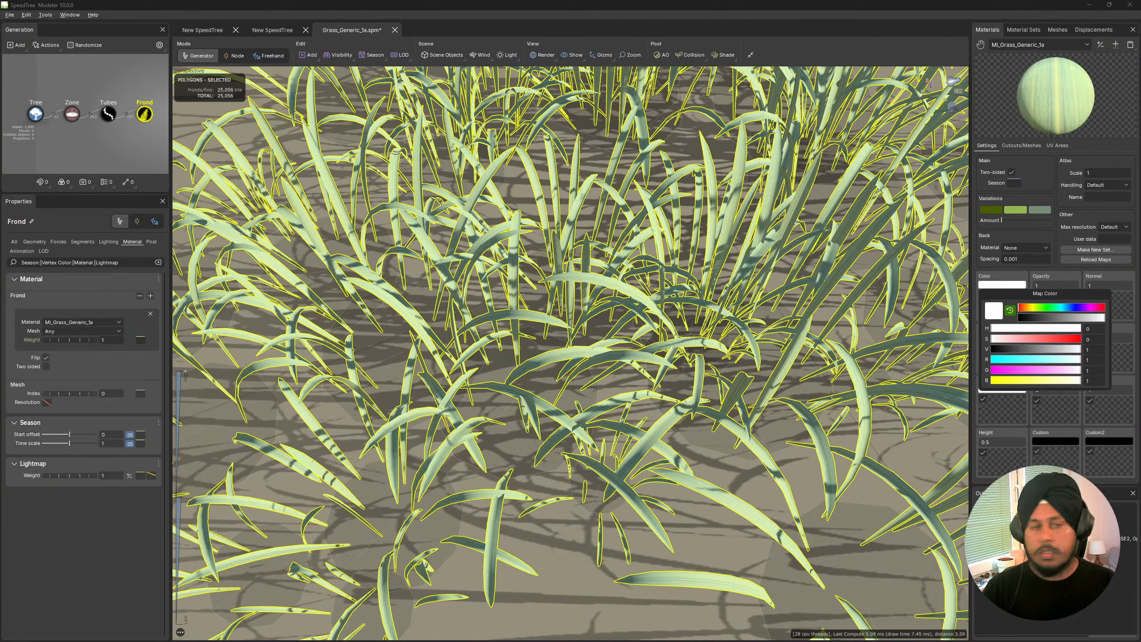
Load the green grass blade image into the color map of MI_Grass_Generic_1a.
left_click_drag(504, 413, 1003, 308)
left_click_drag(498, 323, 439, 213)
scroll(439, 213, "down", 4)
scroll(439, 213, "up", 6)
scroll(439, 213, "down", 10)
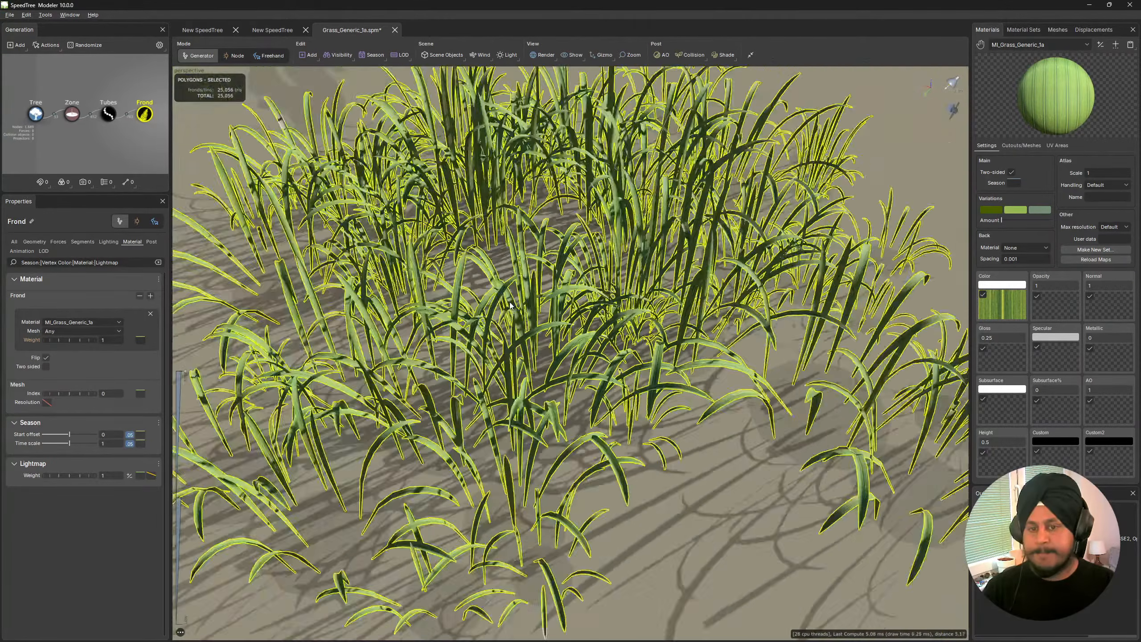
Export the textured grass model as FBX over the existing Grass_Generic_1a.fbx in the Biome/Grass/Generic folder.
left_click(439, 214)
left_click_drag(687, 361, 708, 352)
left_click(628, 317)
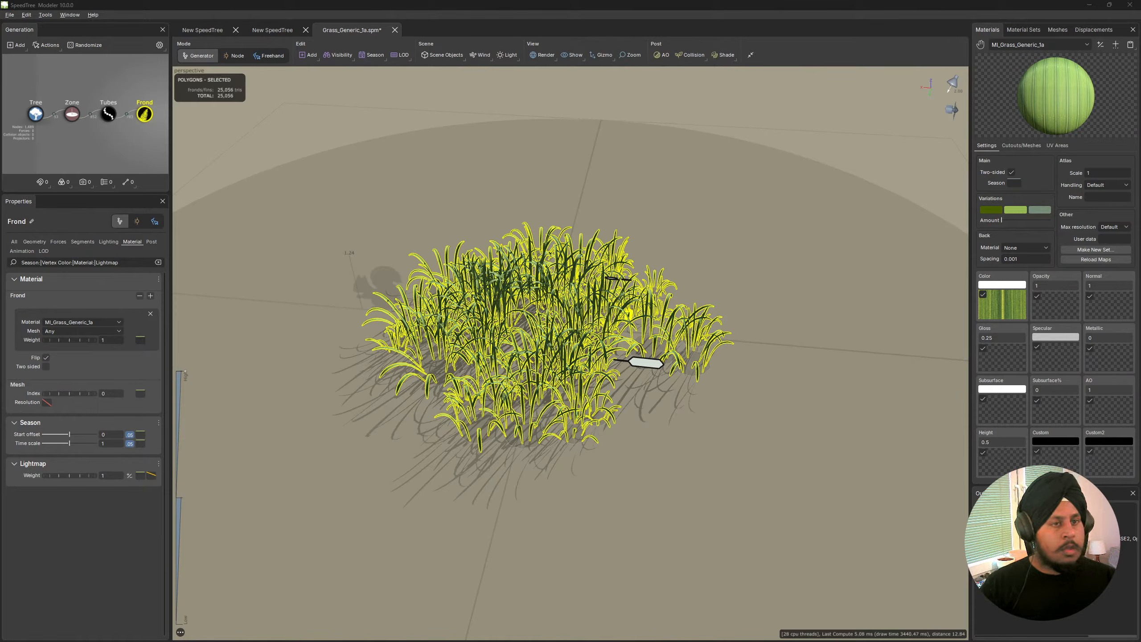
left_click(595, 324)
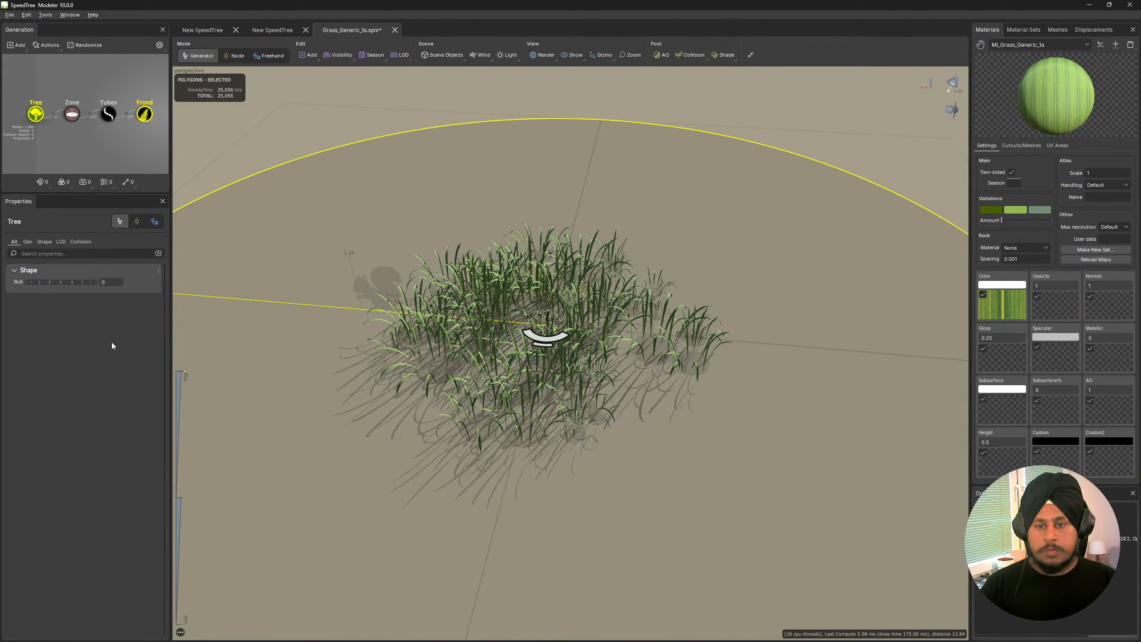
left_click(510, 306)
left_click(152, 164)
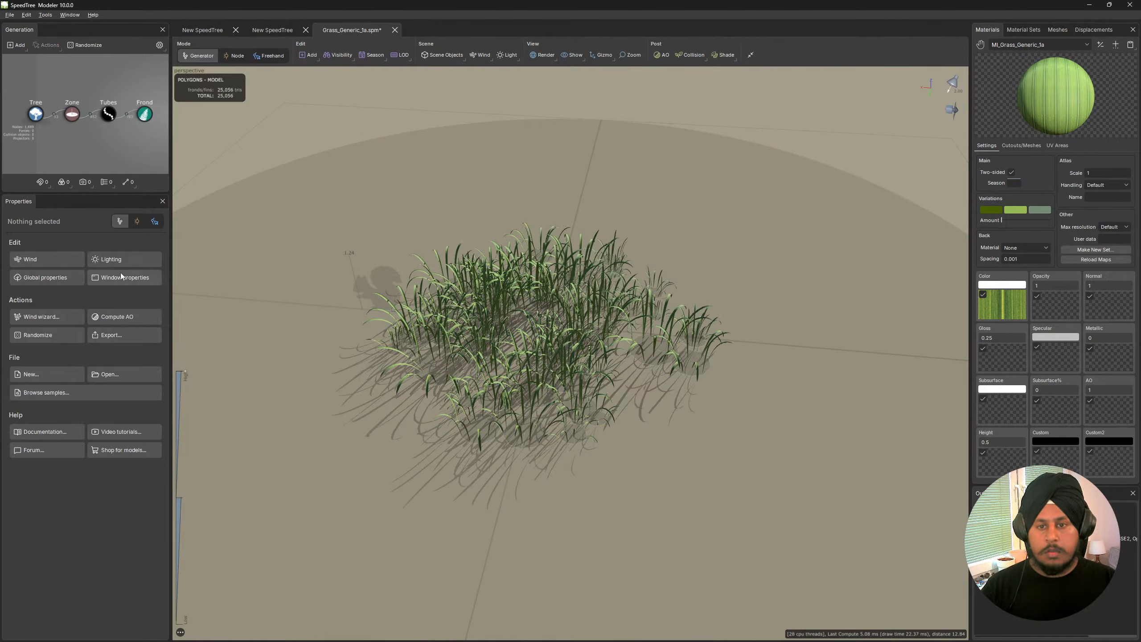
left_click(111, 334)
left_click(579, 407)
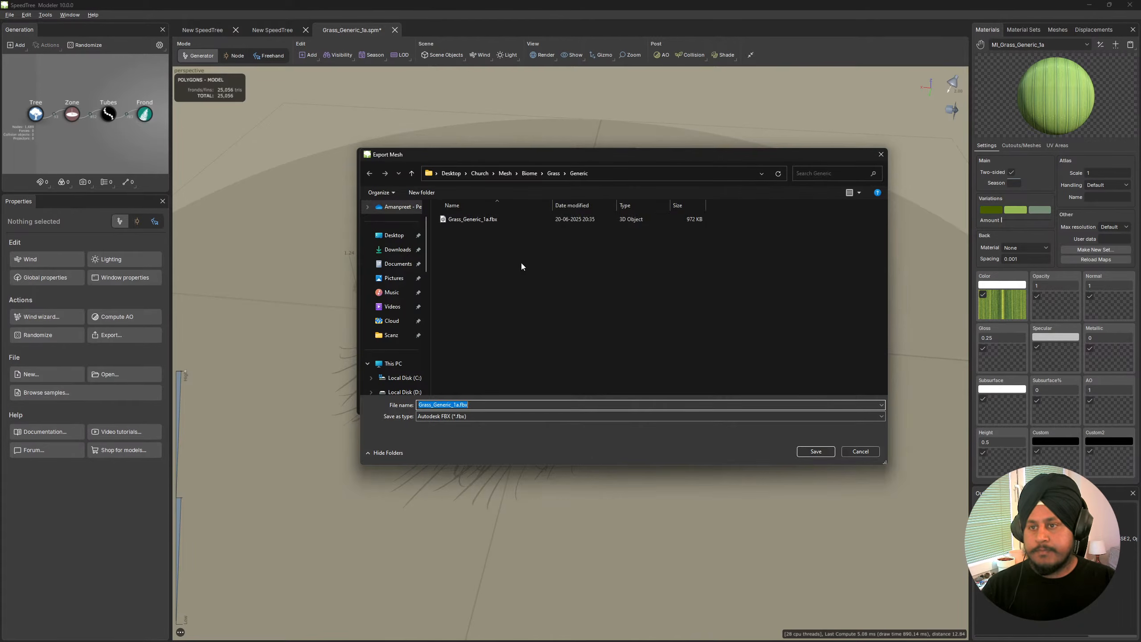
double_click(471, 220)
left_click(592, 326)
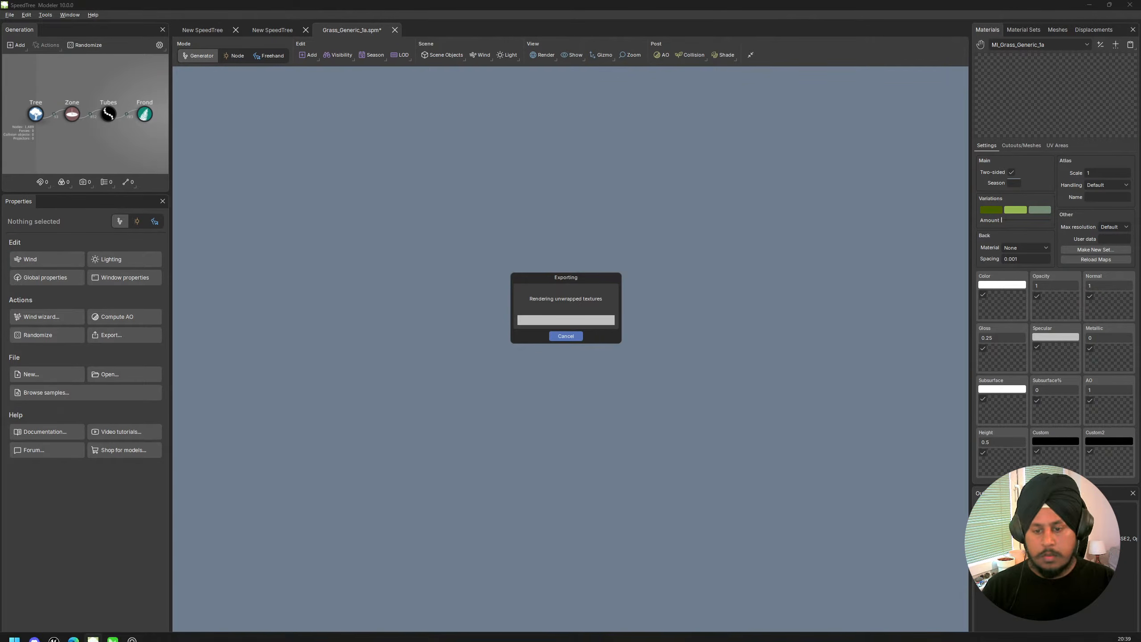
Switch to Unreal Editor and place the SM_Grass_Generic_1a mesh on the dirt path in the level.
mouse_move(58, 633)
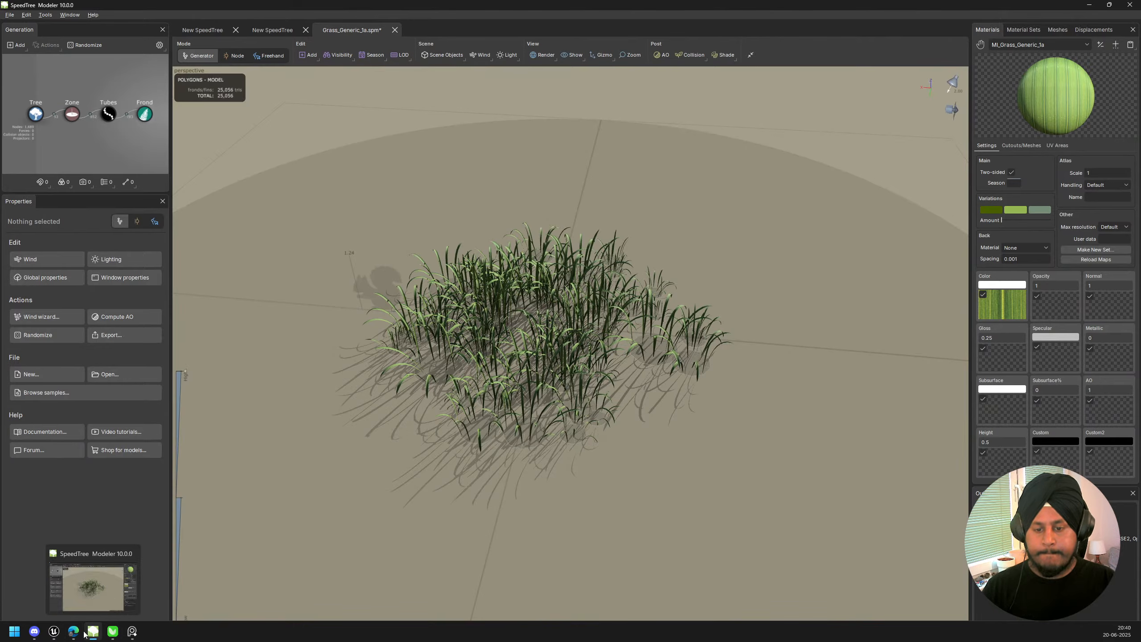
left_click(53, 631)
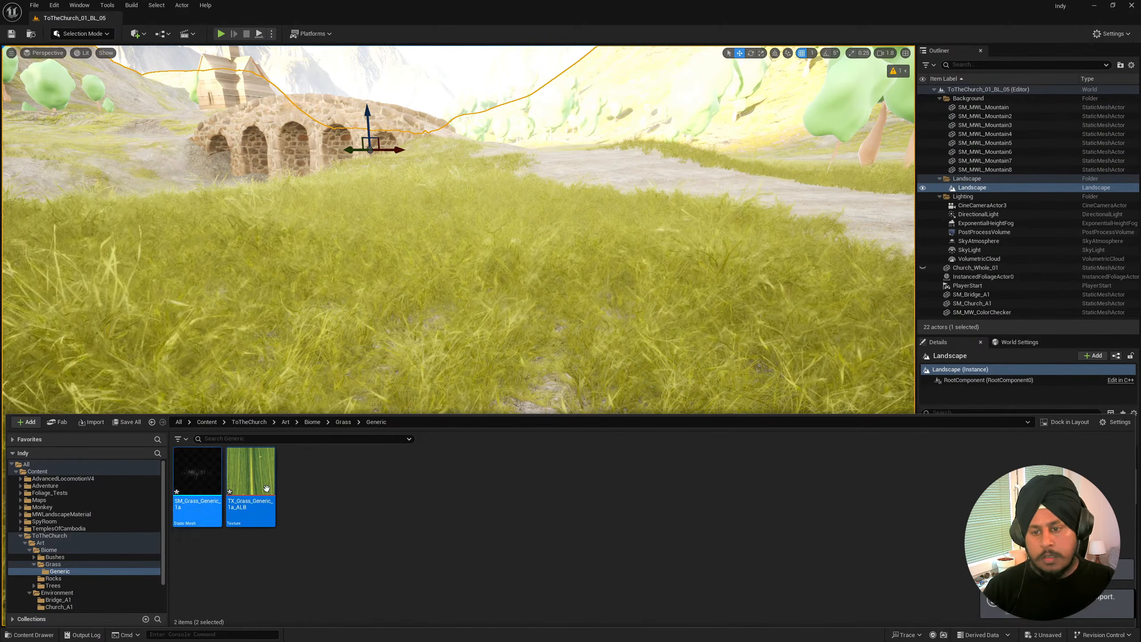
key("w")
right_click_drag(449, 270, 543, 305)
key("e")
key("w")
mouse_move(117, 502)
right_mouse_down()
mouse_move(130, 539)
mouse_move(90, 508)
mouse_move(117, 502)
right_mouse_up()
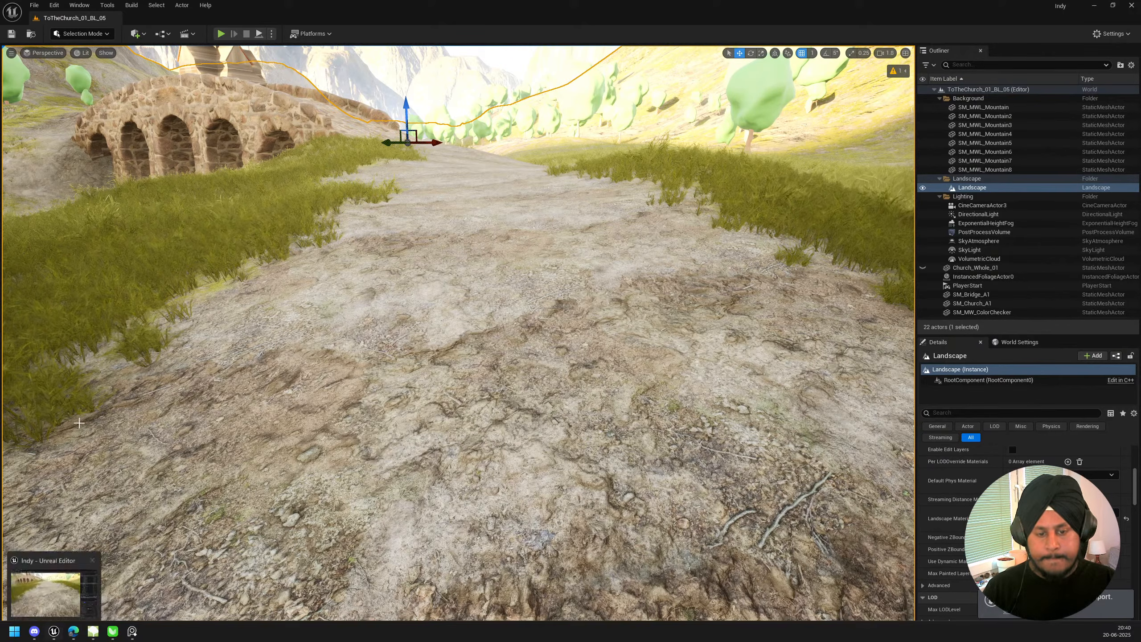
left_click(29, 634)
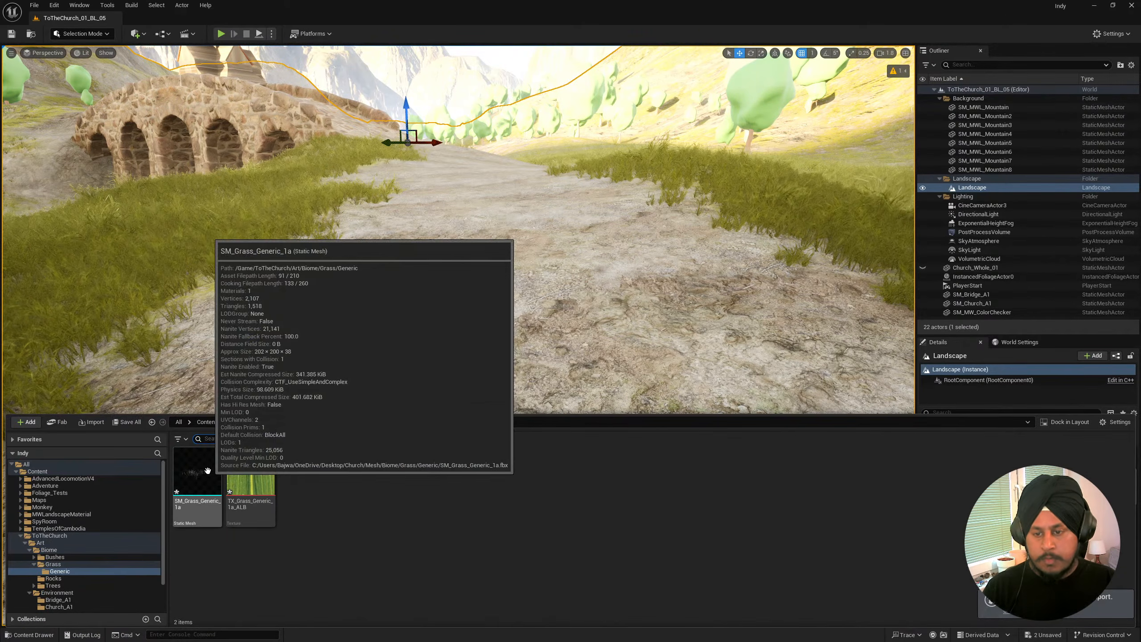
left_click_drag(197, 486, 498, 299)
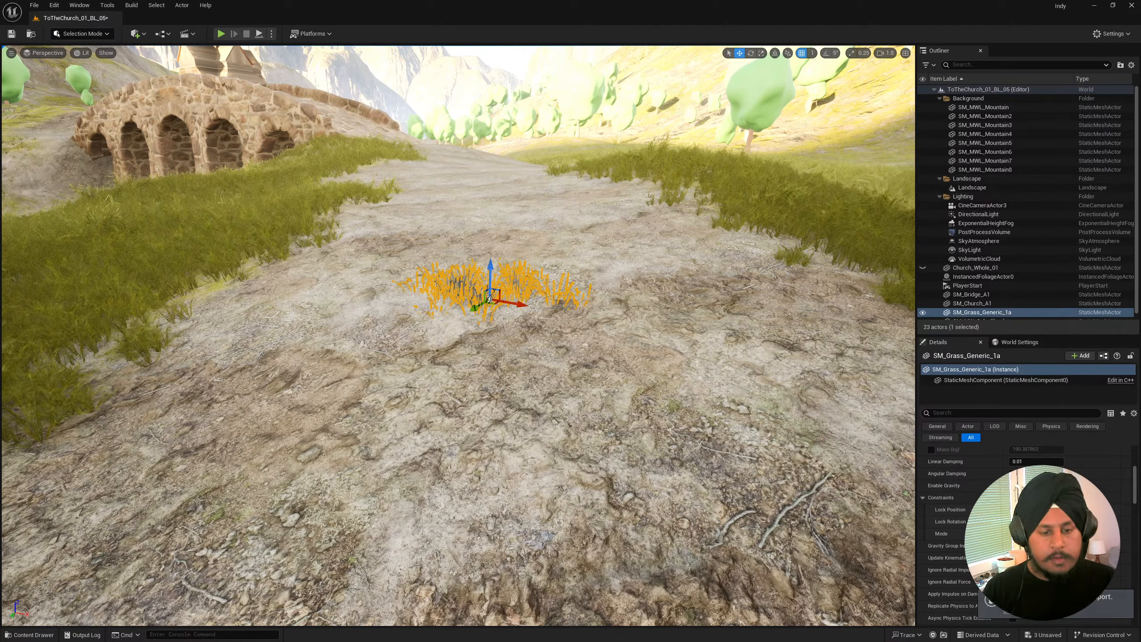
Examine the blades of the placed grass patch up close, from above and from ground level.
key("w")
right_click_drag(490, 299, 413, 290)
key("s")
scroll(503, 289, "down", 3)
key("w")
key("s")
key("w")
scroll(426, 295, "down", 2)
key("s")
right_click_drag(353, 208, 354, 281)
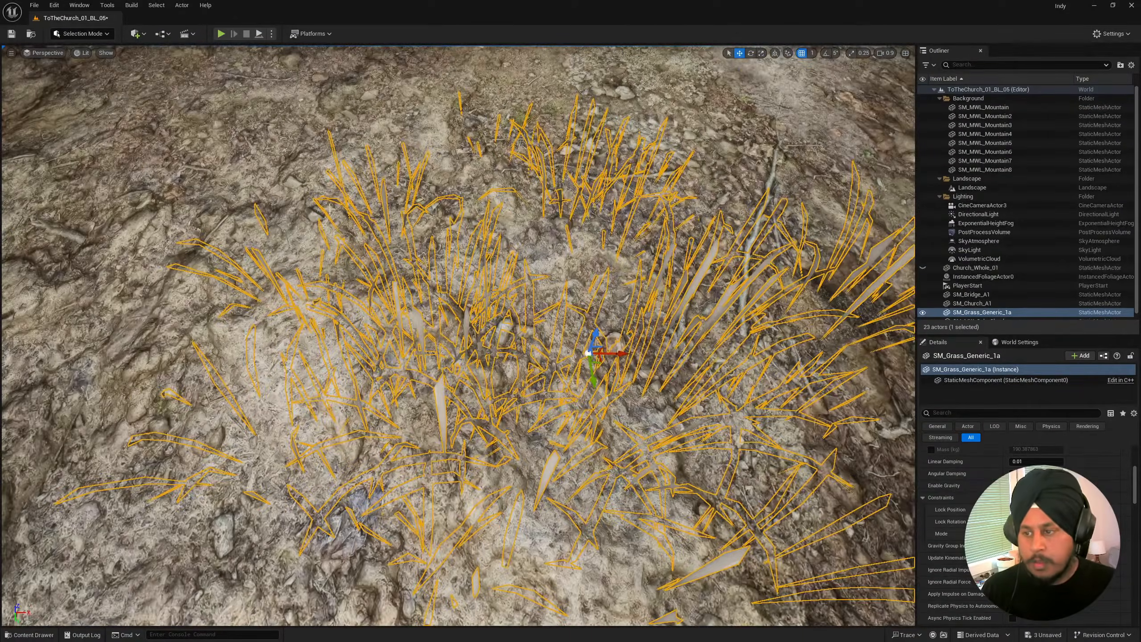
key("s")
right_click_drag(353, 209, 353, 121)
key("q")
right_click_drag(353, 208, 328, 228)
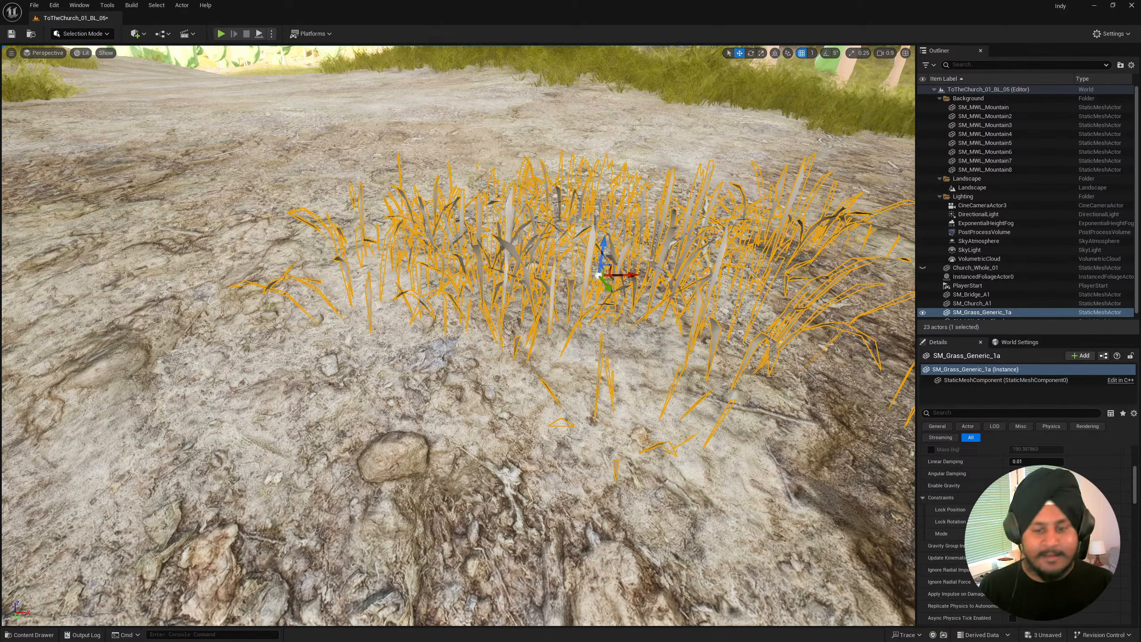
Open the SM_Grass_Generic_1a mesh and turn on Preserve Area in its Nanite settings.
left_click(30, 634)
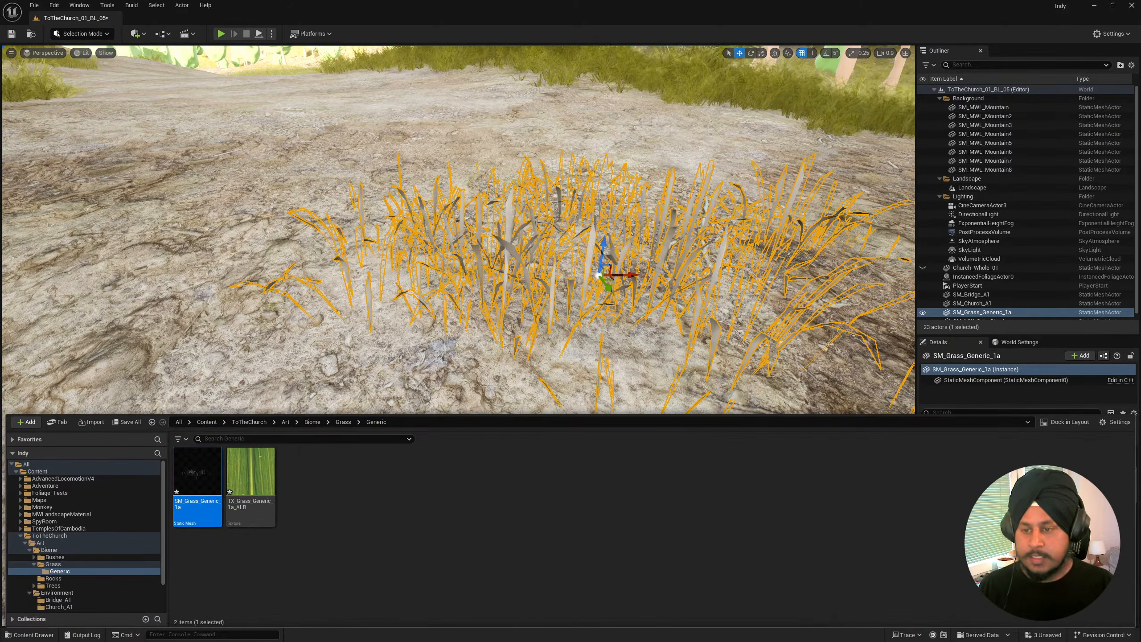
double_click(204, 482)
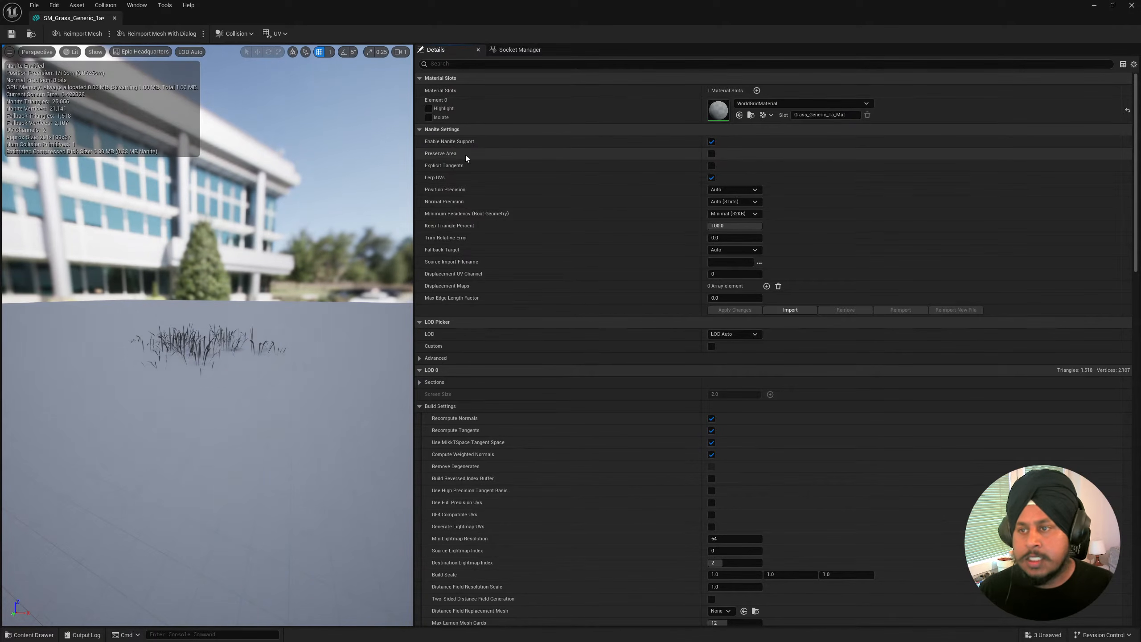
mouse_move(217, 334)
right_mouse_down()
mouse_move(202, 334)
mouse_move(211, 341)
right_mouse_up()
key("w")
key("s")
left_click(711, 153)
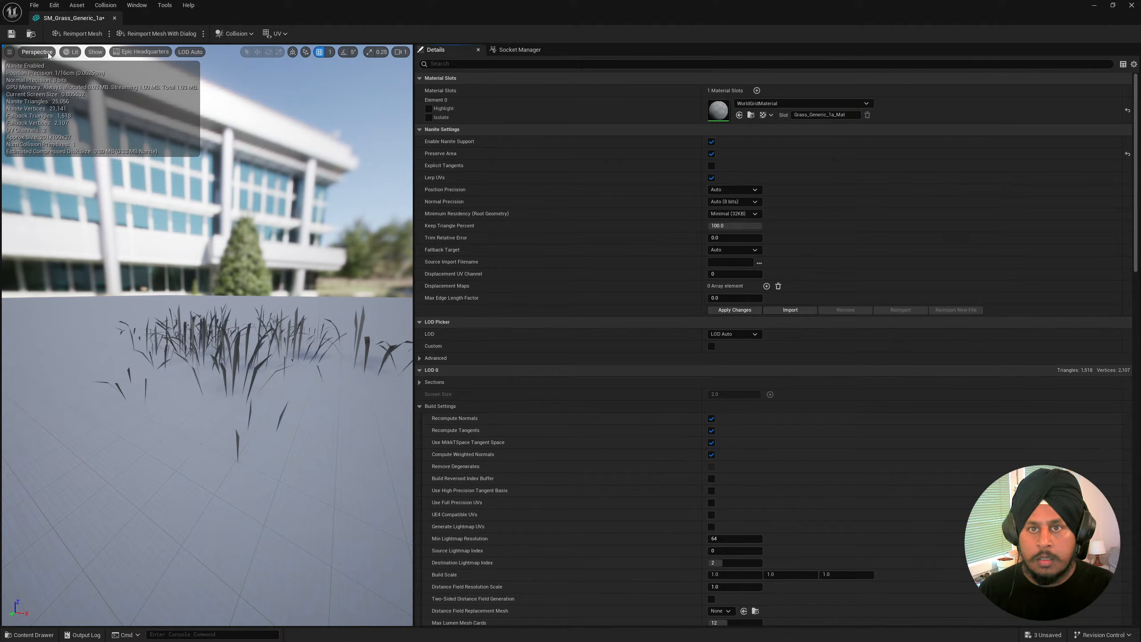
Reimport the grass mesh and apply the Nanite settings with Preserve Area enabled.
left_click(72, 36)
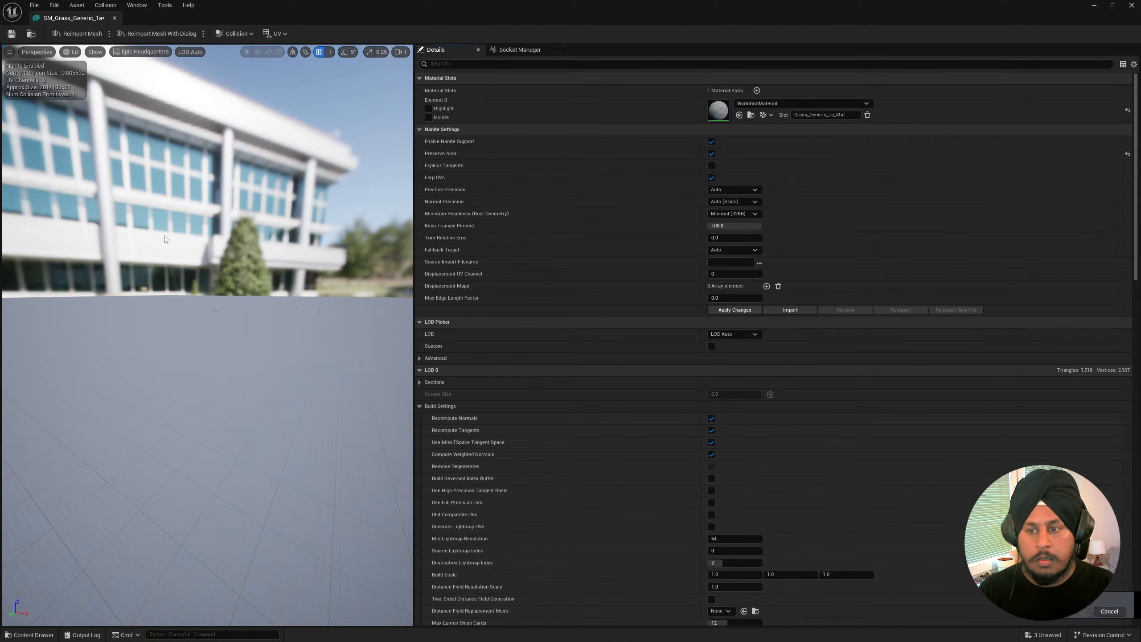
key("a")
right_click_drag(207, 315, 290, 305)
key("d")
left_click(711, 154)
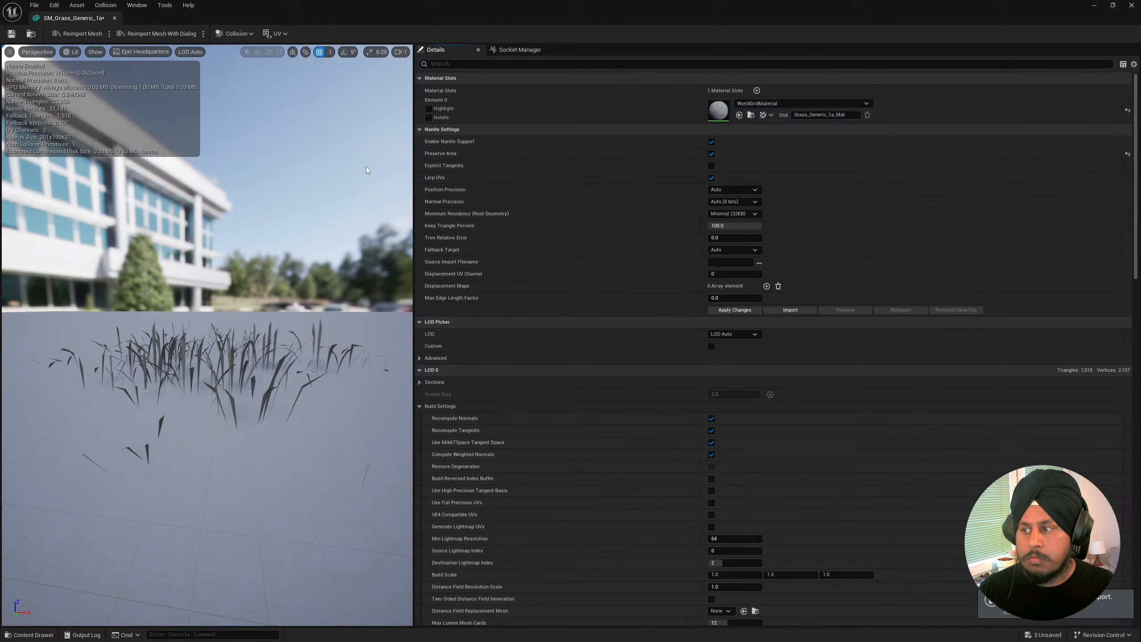
left_click(716, 311)
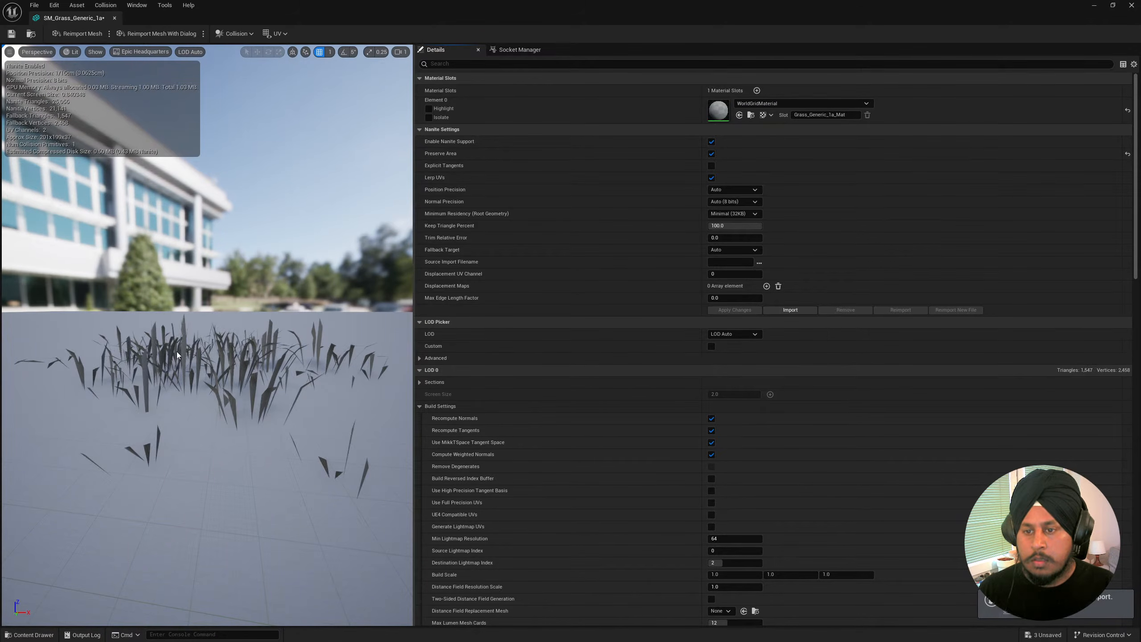
Examine the shape of the grass blades in the mesh preview from several sides and distances.
right_click_drag(177, 352, 136, 341)
key("s")
key("w")
key("s")
key("w")
key("s")
key("e")
key("a")
key("w")
key("d")
key("s")
key("w")
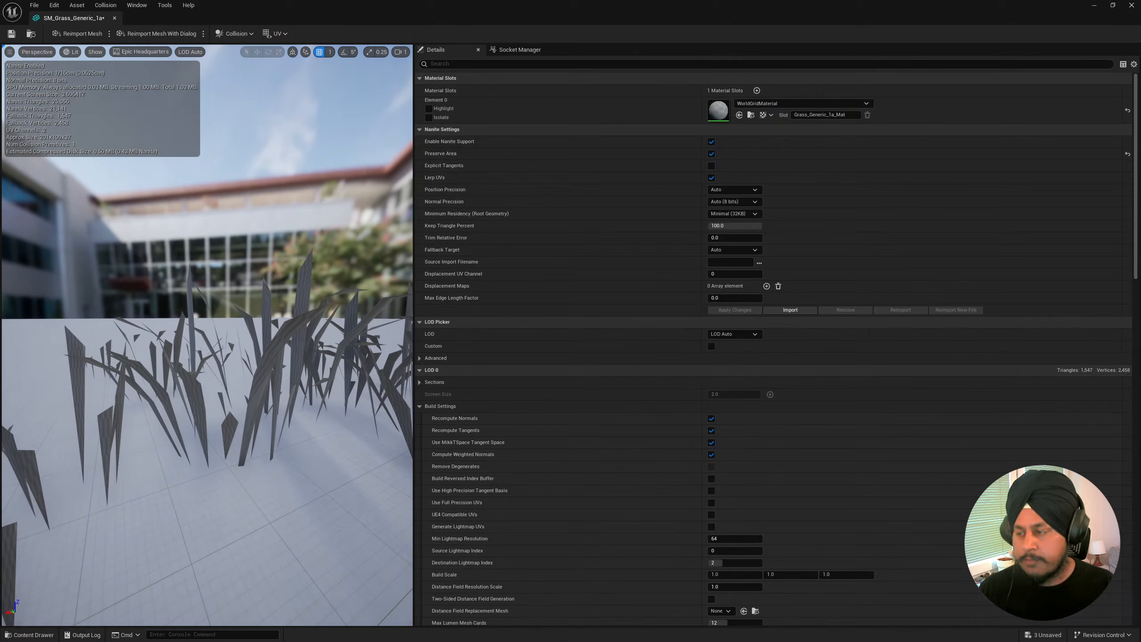
key("s")
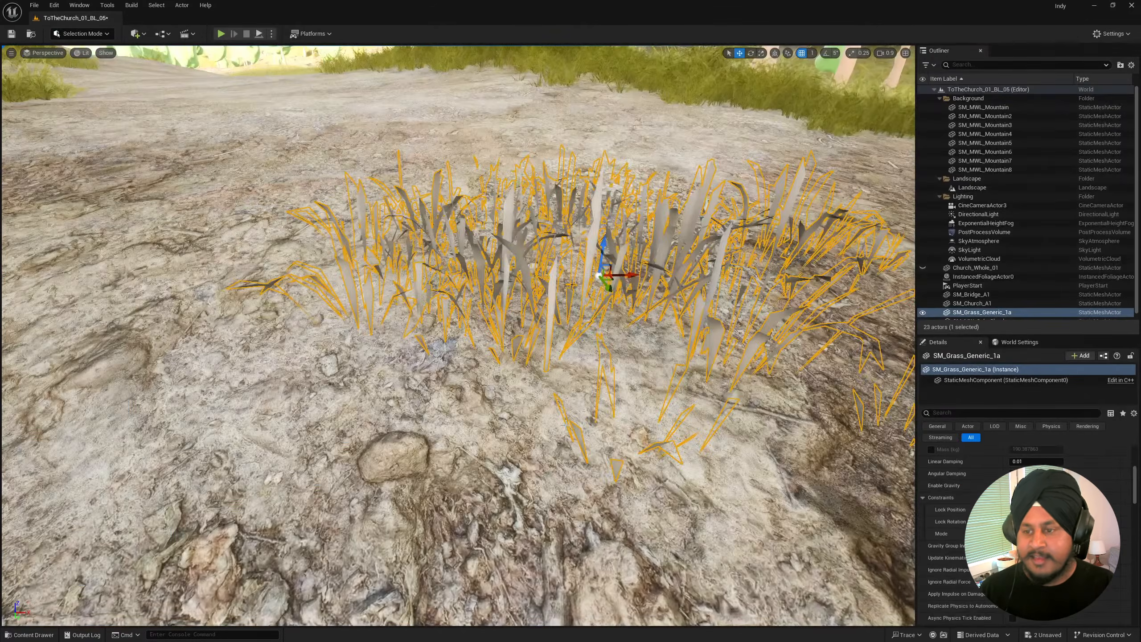
Check the placed grass patch in the level from near and far against the surrounding landscape grass.
mouse_move(566, 425)
right_mouse_down()
mouse_move(561, 380)
mouse_move(449, 375)
mouse_move(557, 359)
mouse_move(575, 417)
mouse_move(559, 442)
right_mouse_up()
key("d")
key("a")
key("d")
key("s")
left_click(574, 416)
key("w")
key("s")
key("w")
key("s")
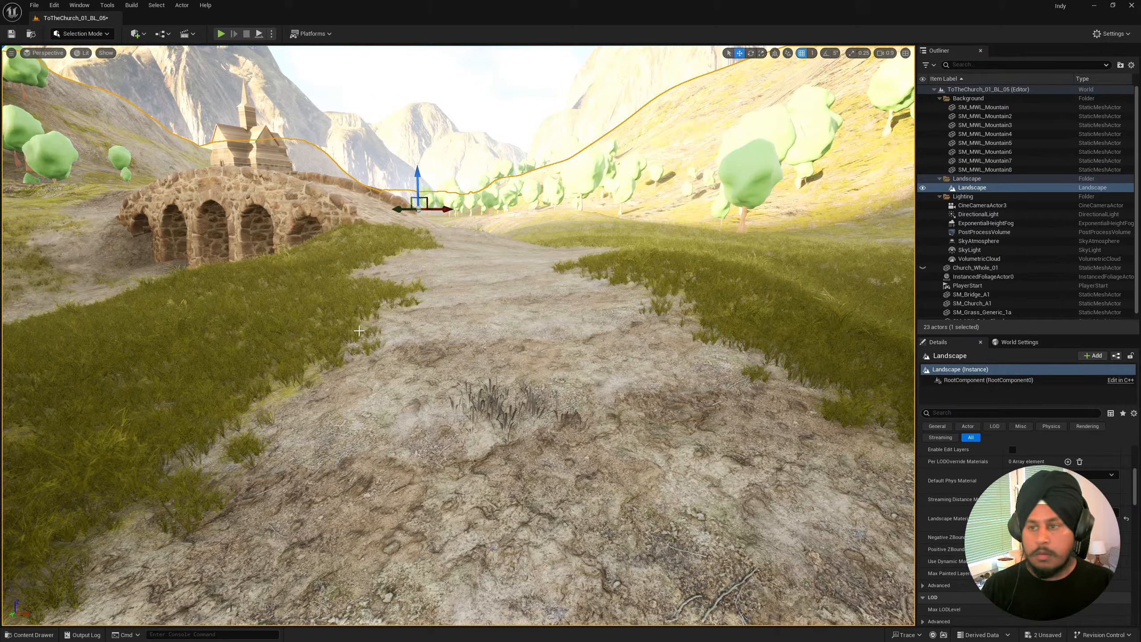
mouse_move(560, 442)
right_mouse_down()
mouse_move(612, 431)
mouse_move(579, 445)
right_mouse_up()
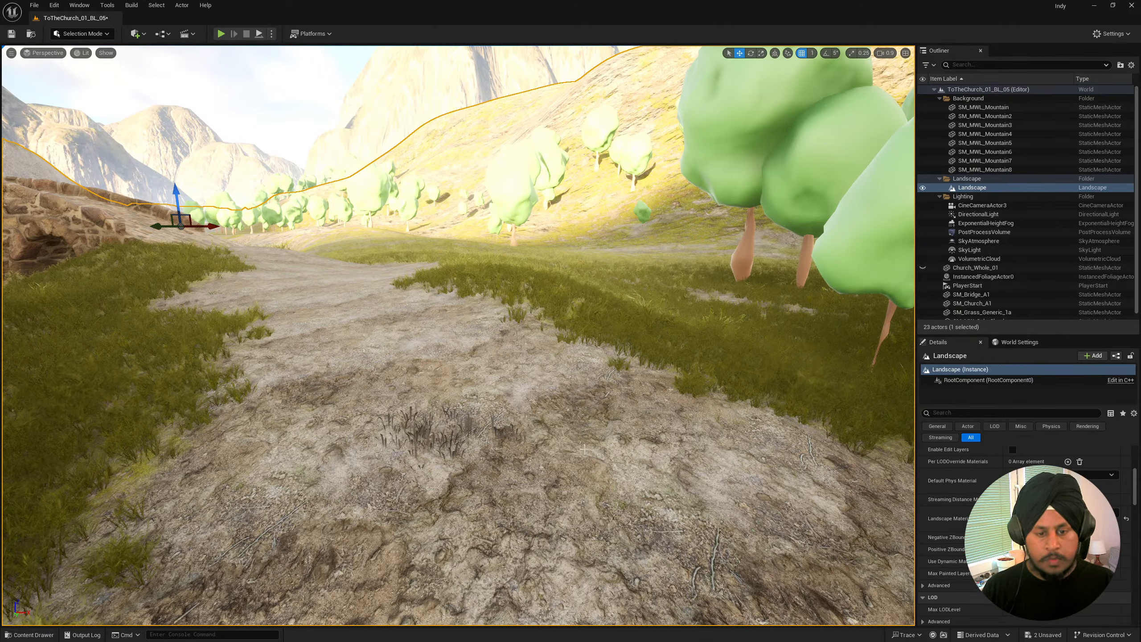
key("s")
right_click_drag(583, 448, 575, 460)
key("w")
Browse to the ToTheChurch/Materials/Master folder in the project content.
left_click(29, 634)
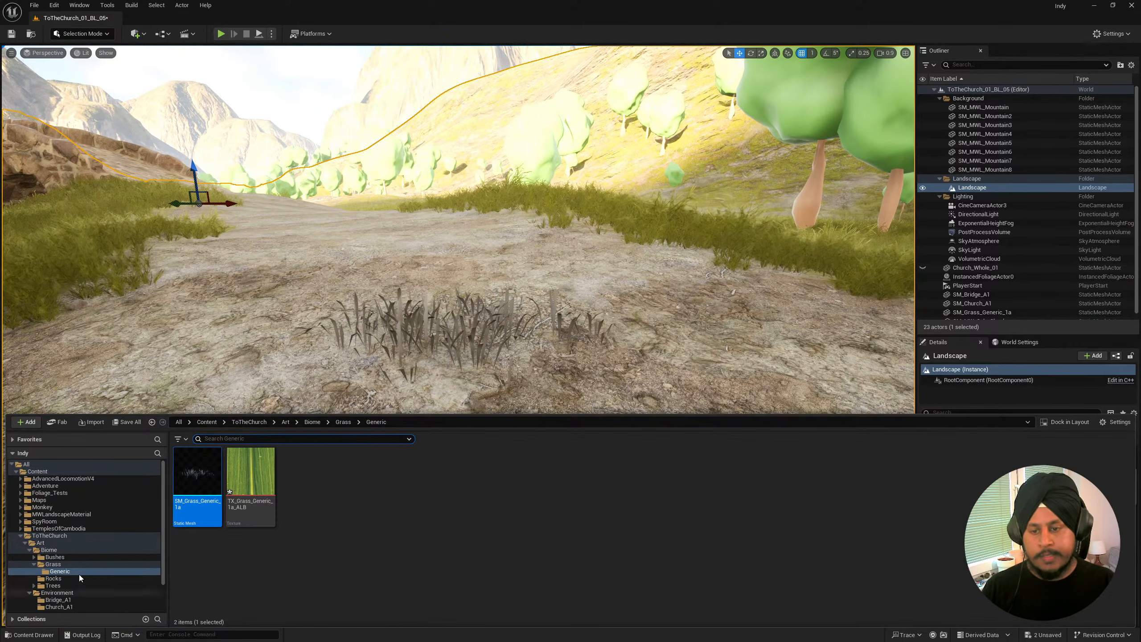
scroll(72, 553, "down", 3)
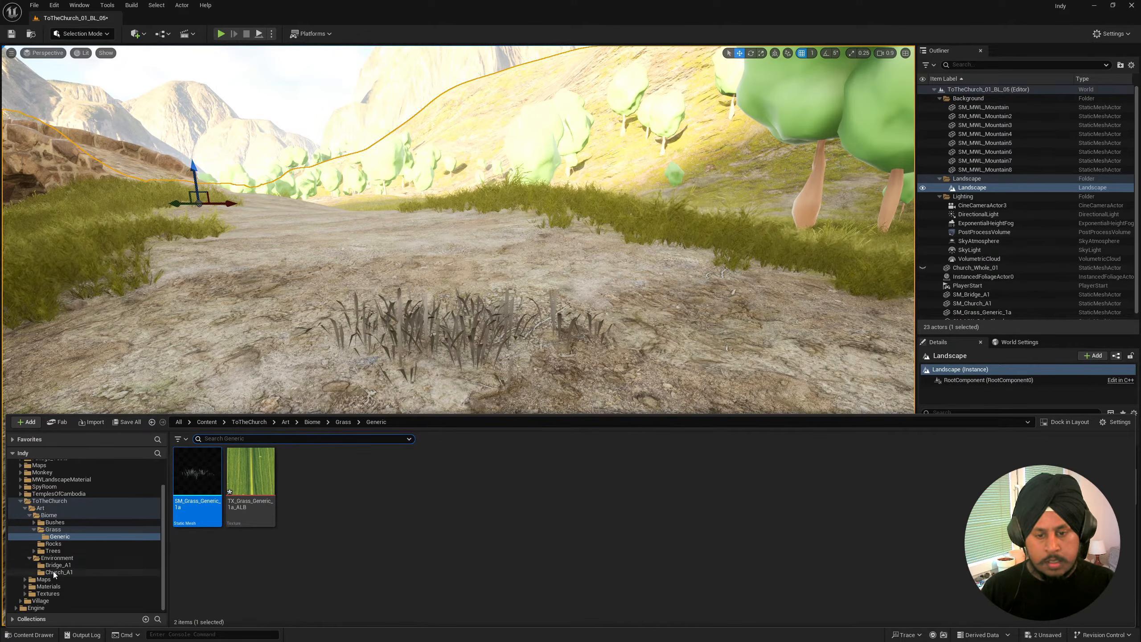
left_click(47, 586)
left_click(304, 477)
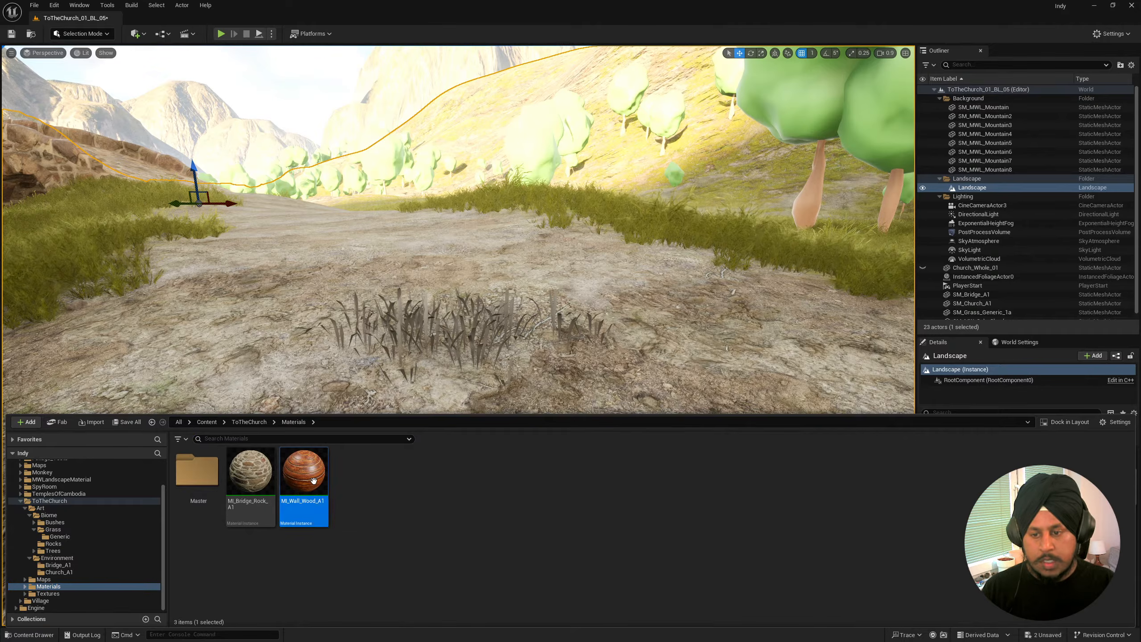
left_click(194, 478)
double_click(193, 480)
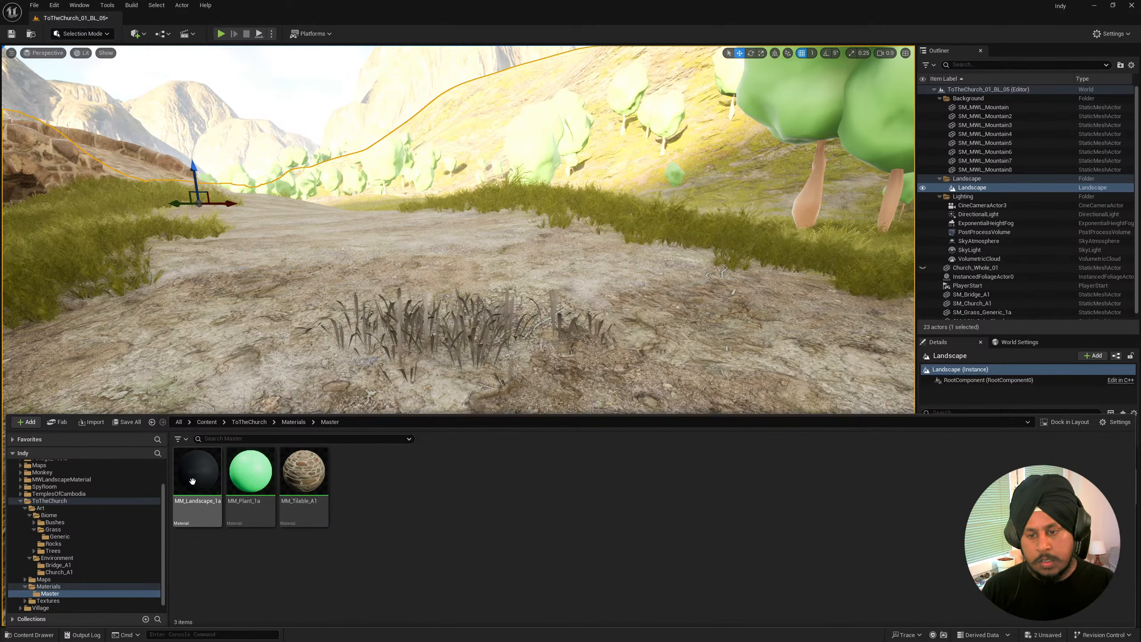
Inspect the material graph of the MM_Plant_1a master material and close it again.
left_click(244, 484)
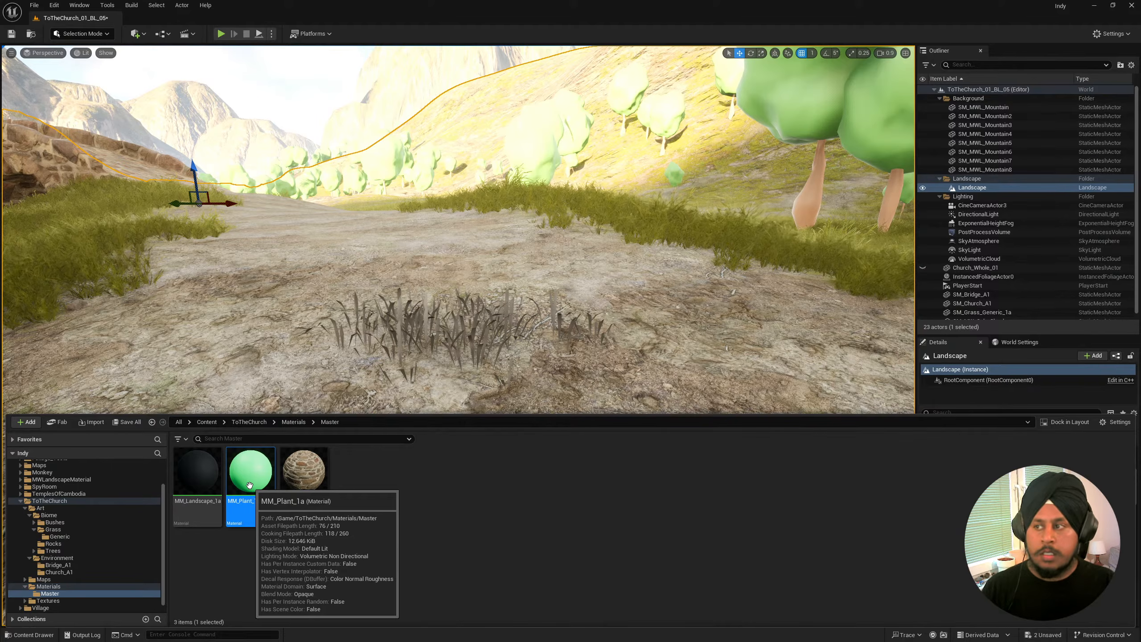
double_click(250, 485)
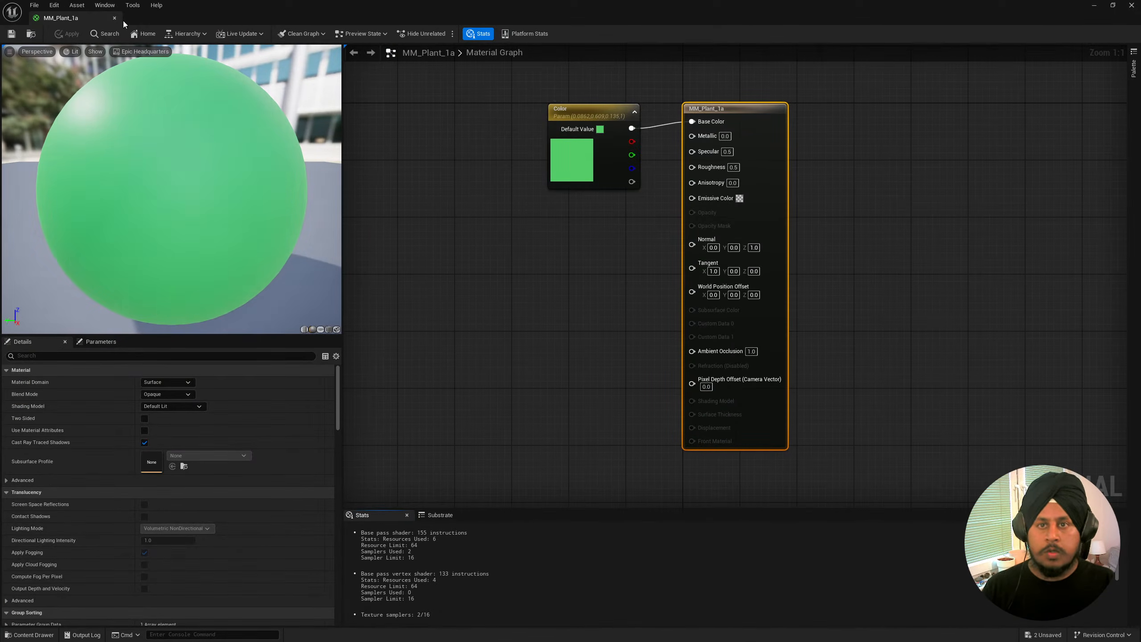
left_click(512, 222)
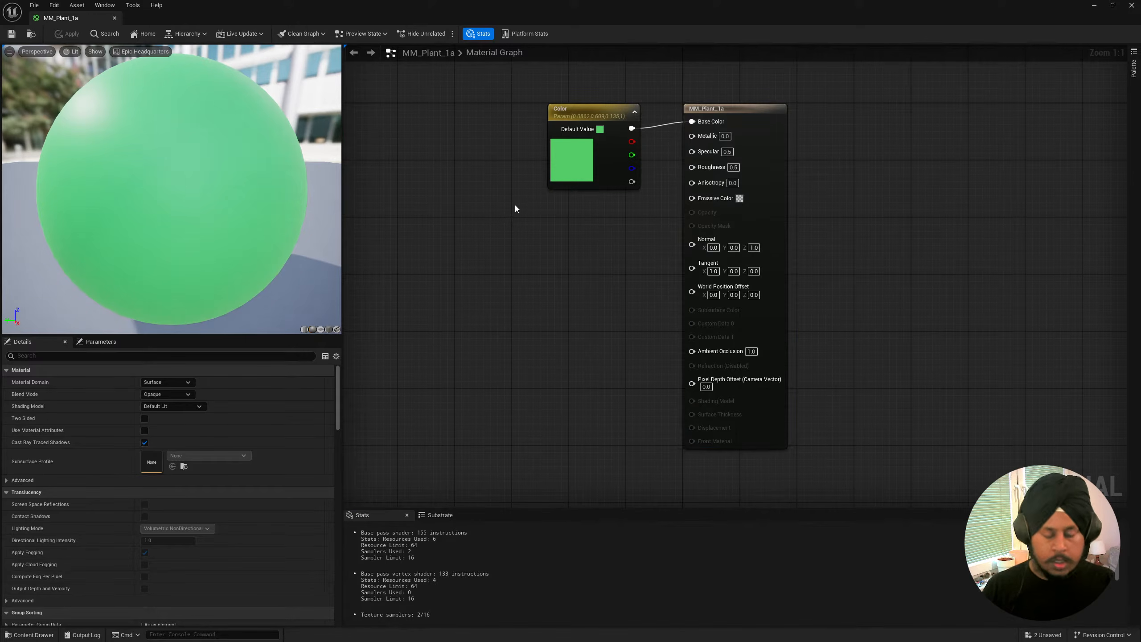
left_click(114, 18)
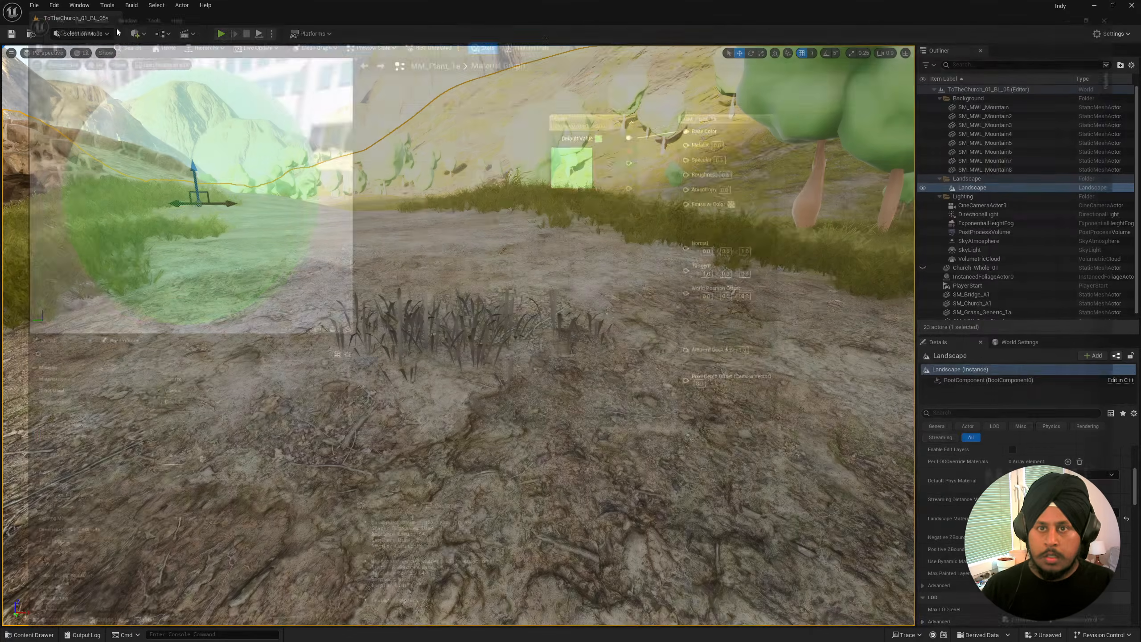
Duplicate the MM_Plant_1a master material and name the copy MM_Grass_1a.
left_click(31, 631)
left_click(268, 470)
right_click(269, 470)
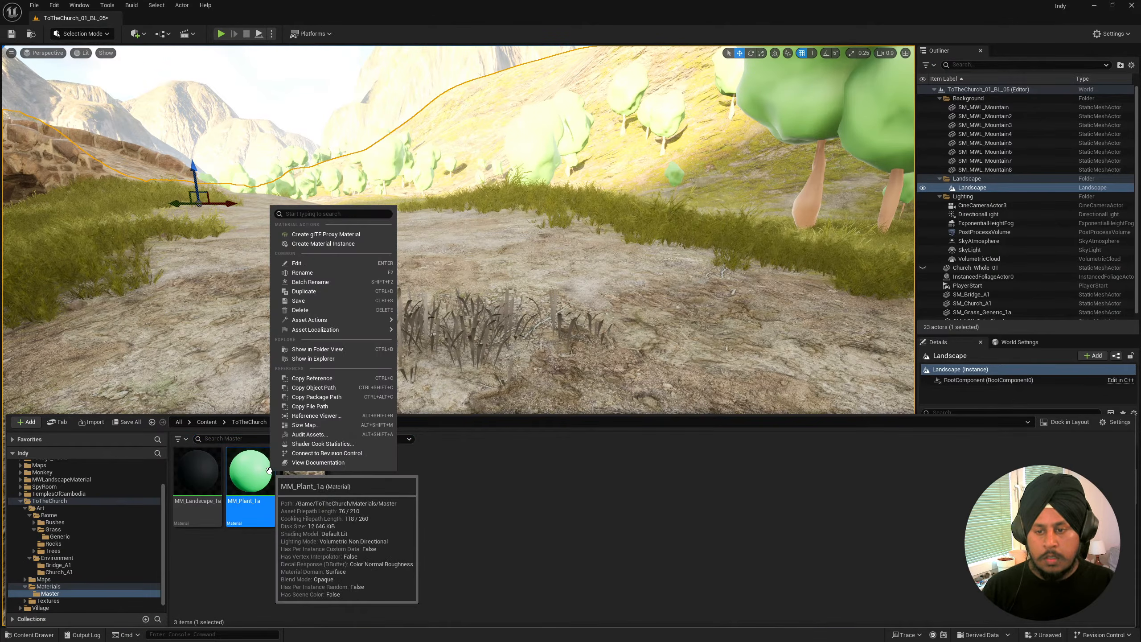
left_click(316, 291)
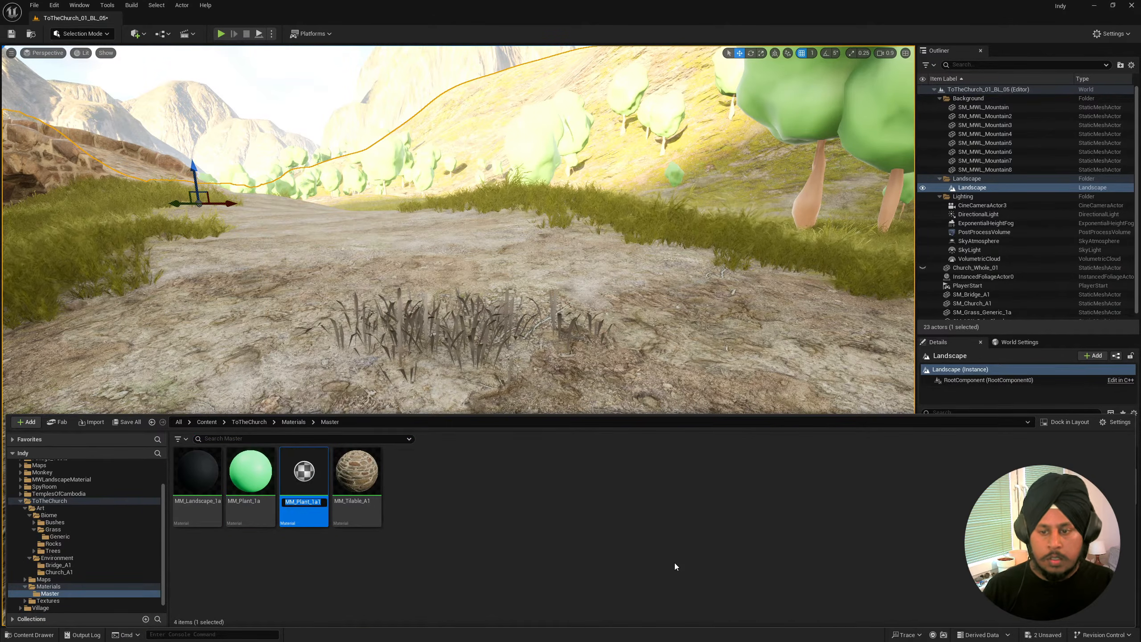
key("BackSpace")
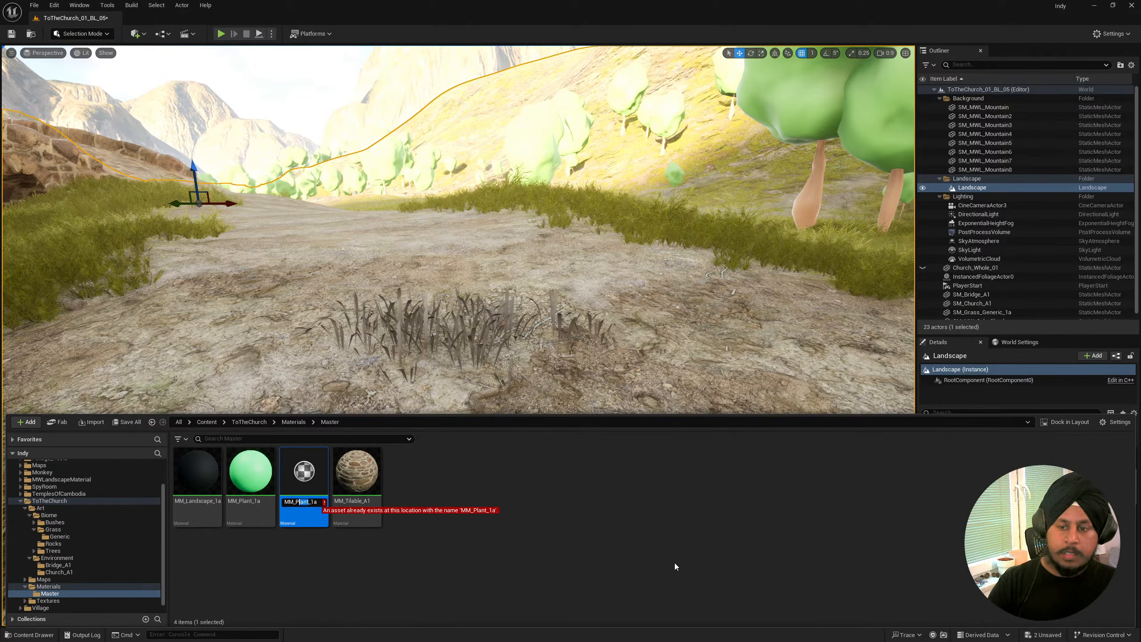
type("Gra")
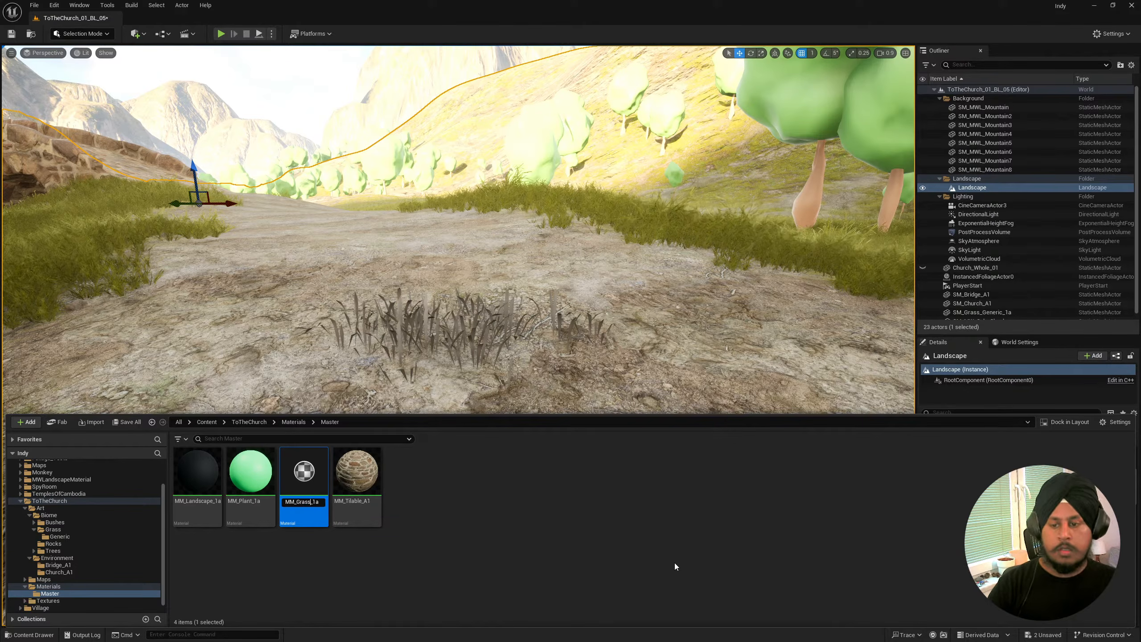
type("ss")
key("Return")
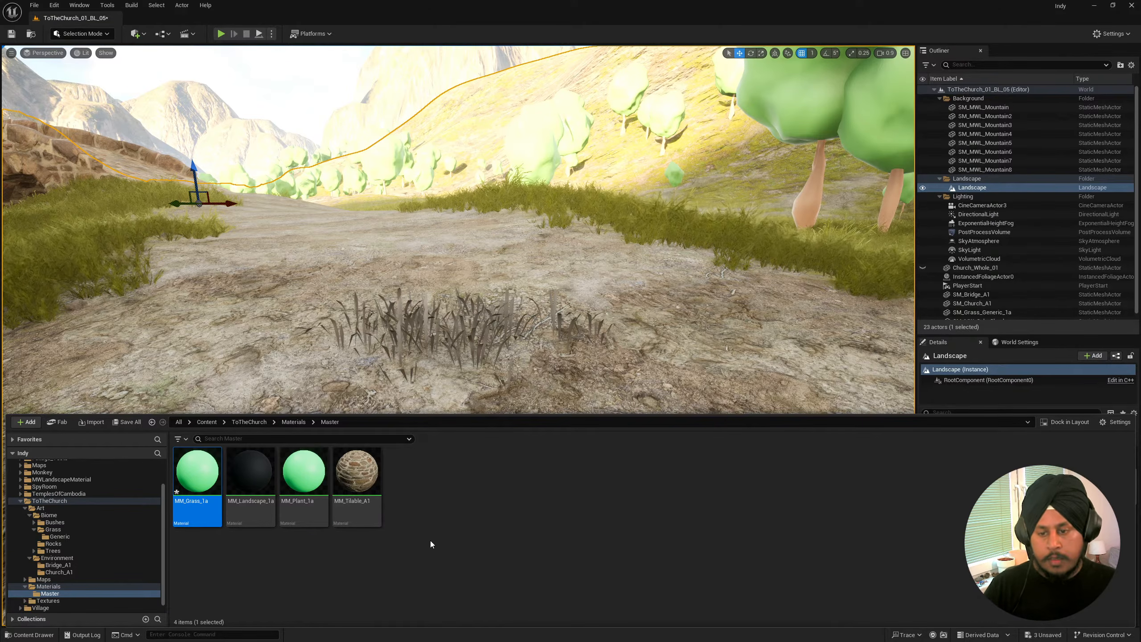
Open the MM_Grass_1a material and delete the Color parameter node feeding its Base Color.
double_click(197, 472)
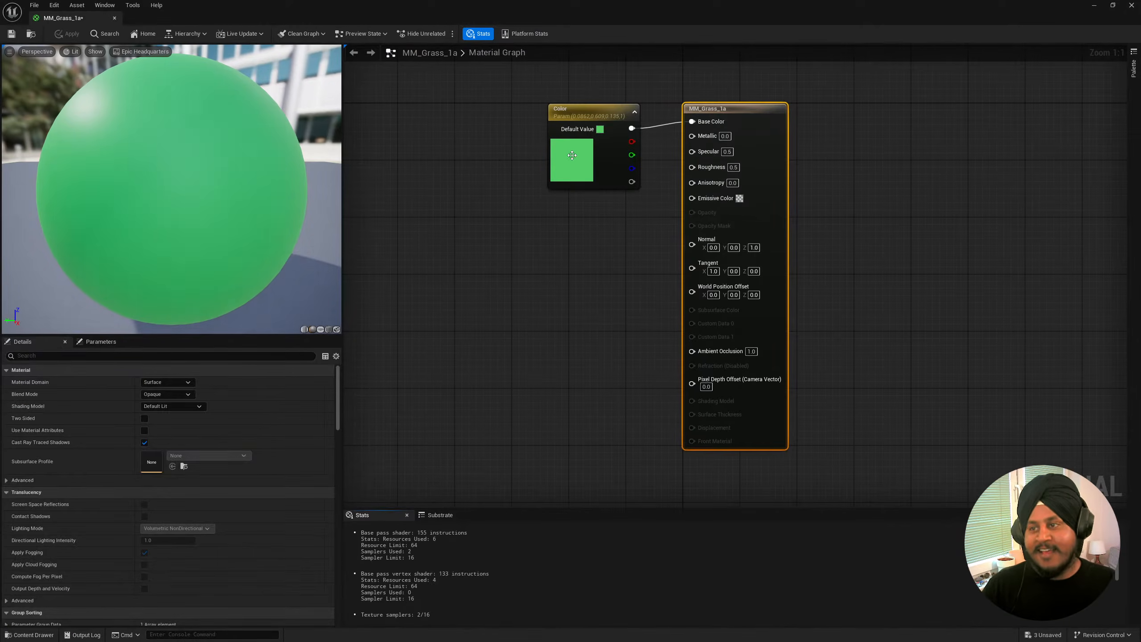
left_click(572, 155)
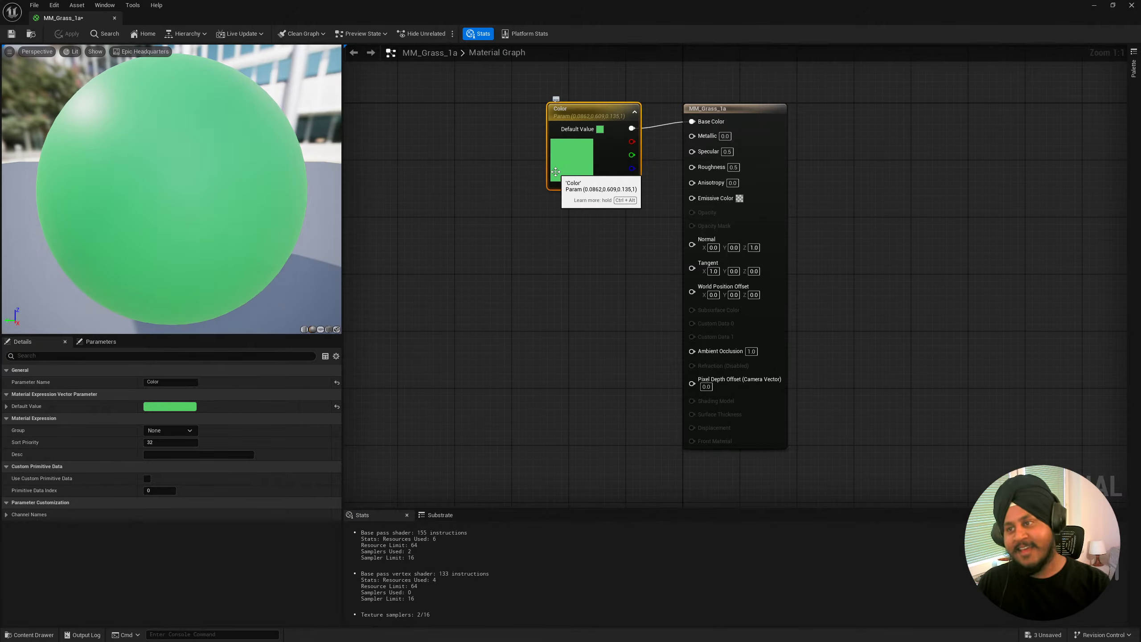
key("Delete")
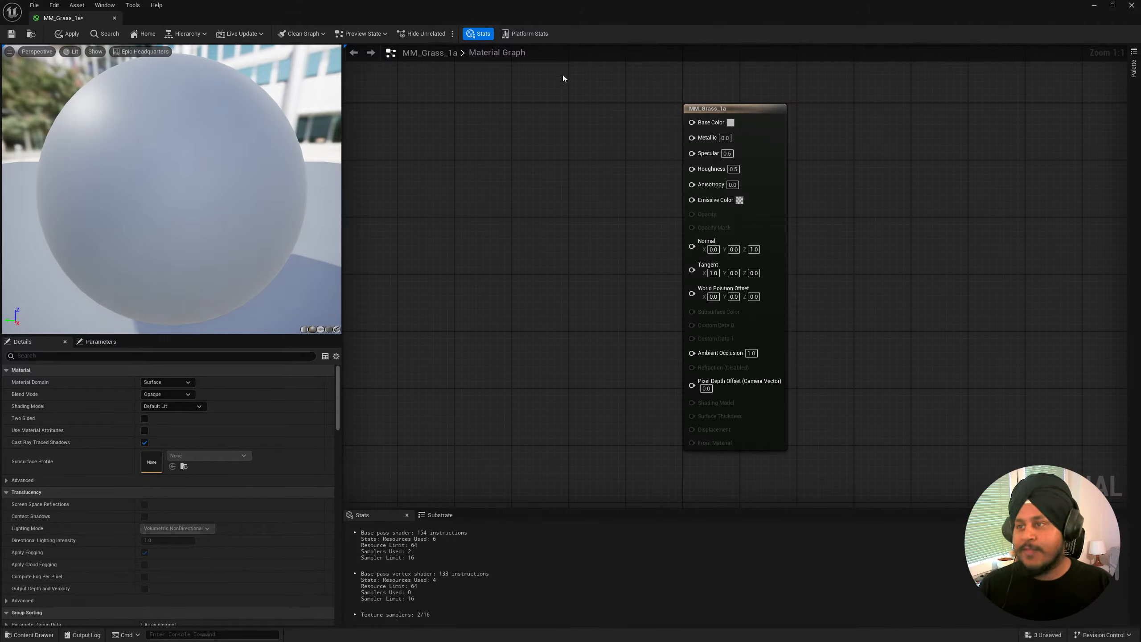
Add the green grass blade texture from the Biome/Grass/Generic folder to the MM_Grass_1a graph as a texture sample.
double_click(578, 5)
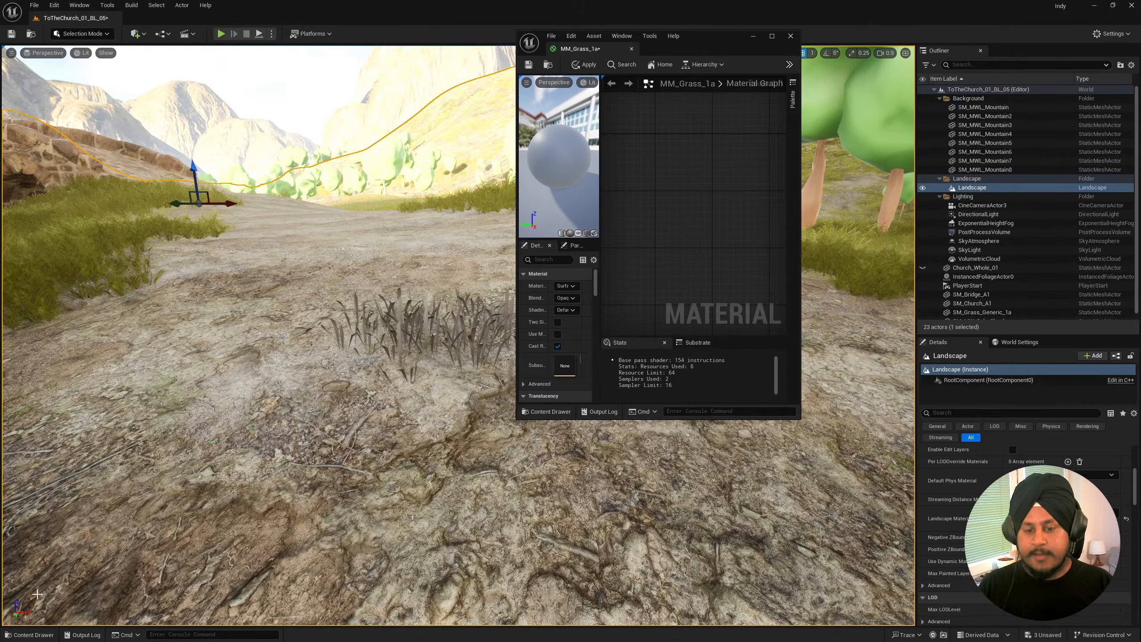
left_click(30, 634)
left_click(59, 536)
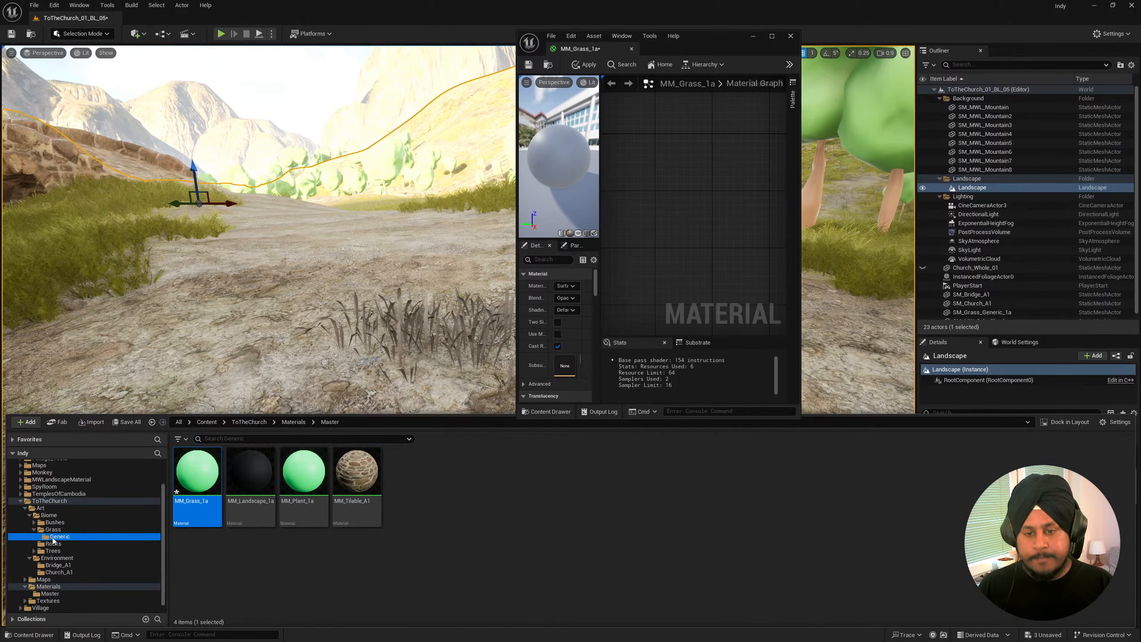
left_click_drag(250, 472, 671, 171)
Convert the grass texture sample to a parameter named ALB.
right_click(709, 176)
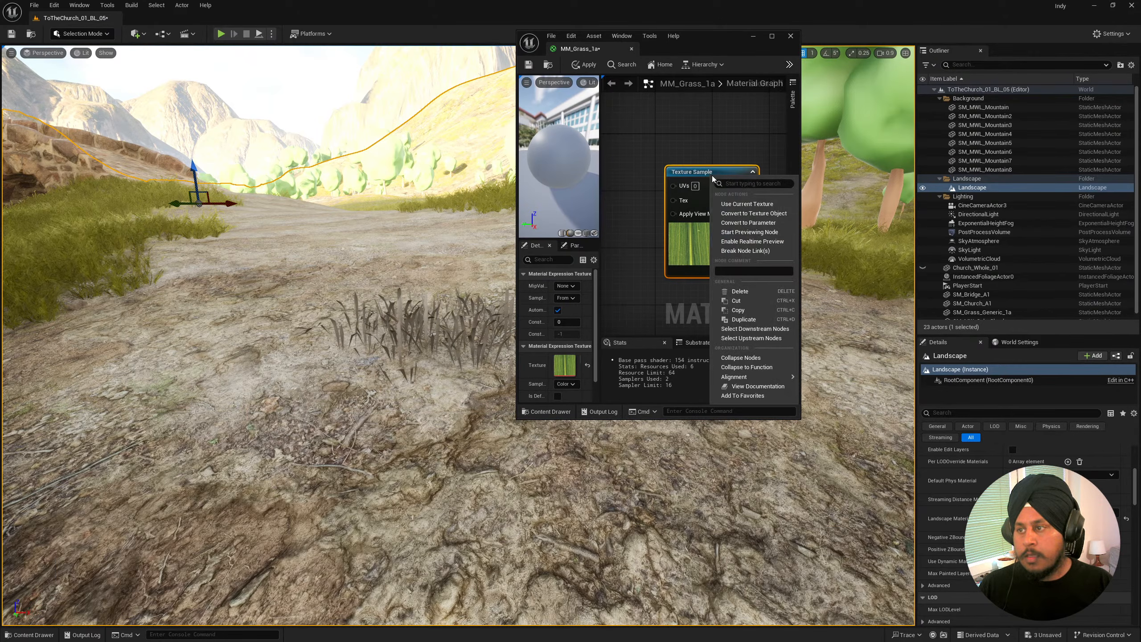
left_click(774, 222)
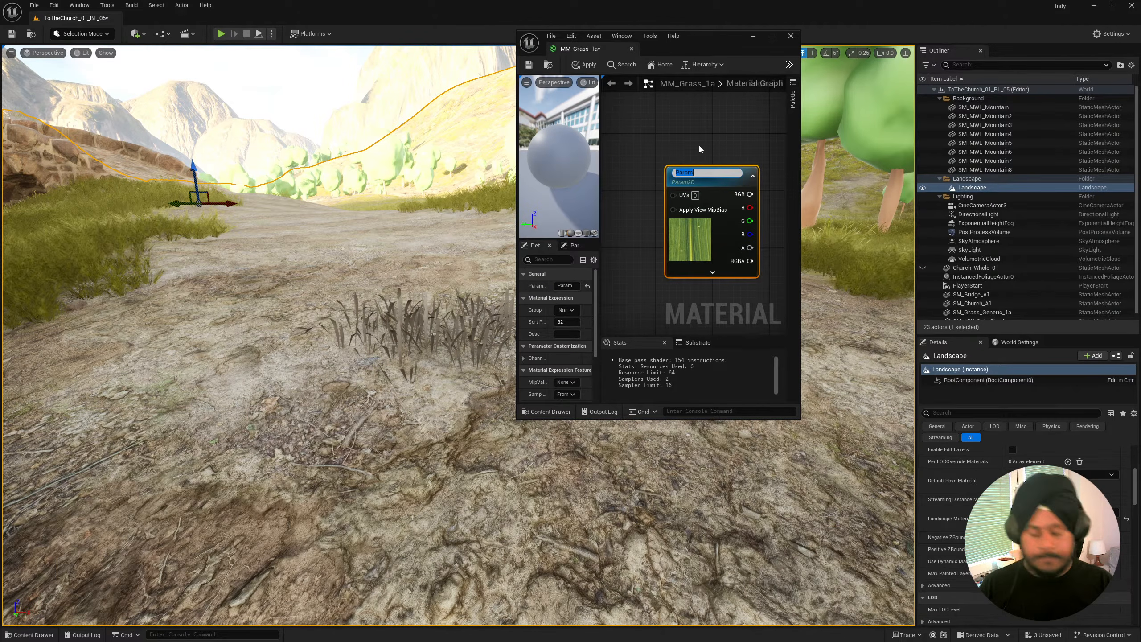
type("ALB")
key("Return")
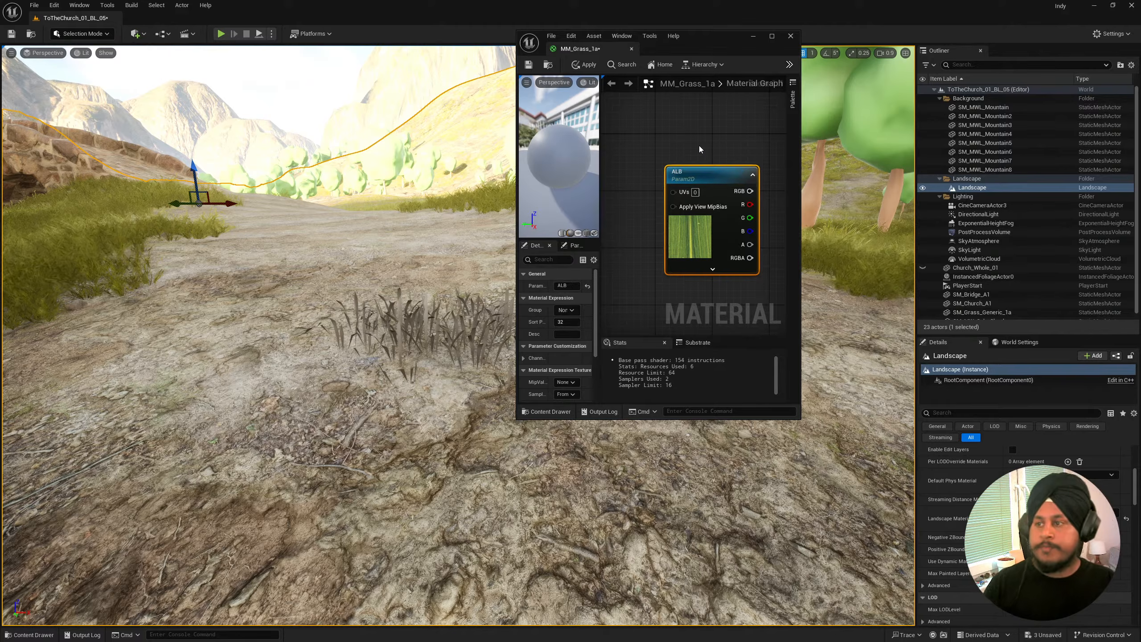
Connect the RGB output of the ALB texture parameter to the material's Base Color input.
right_click_drag(695, 135, 652, 139)
scroll(651, 140, "down", 7)
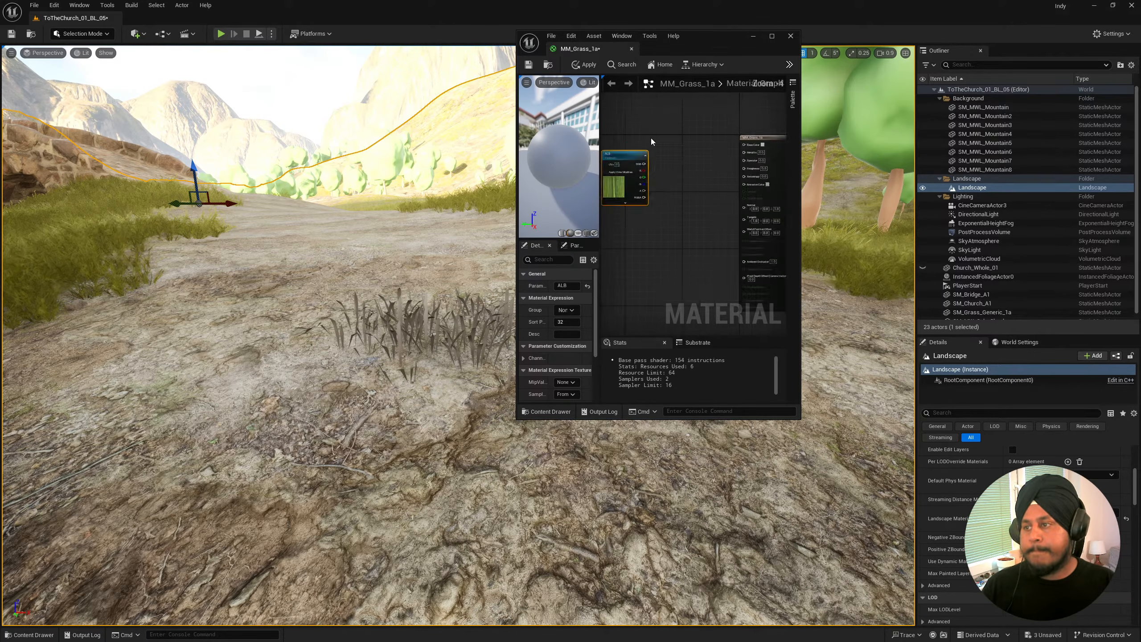
scroll(673, 156, "up", 4)
scroll(673, 159, "up", 2)
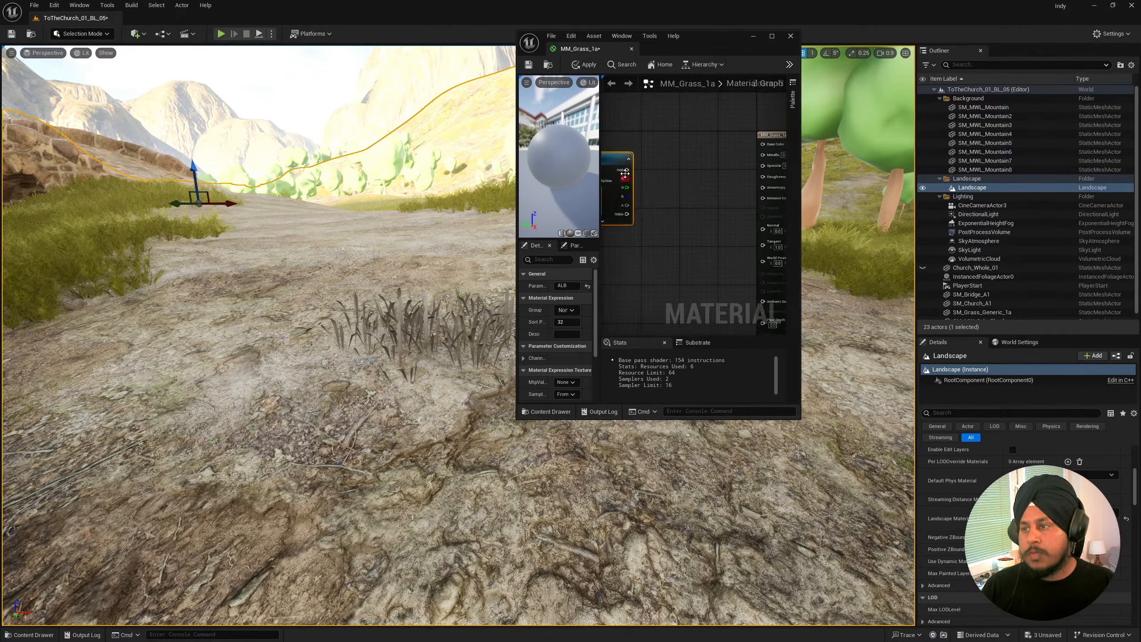
Connect the ALB texture's RGB output to Base Color in MM_Grass_1a and save the material as Two Sided.
left_click_drag(627, 170, 762, 144)
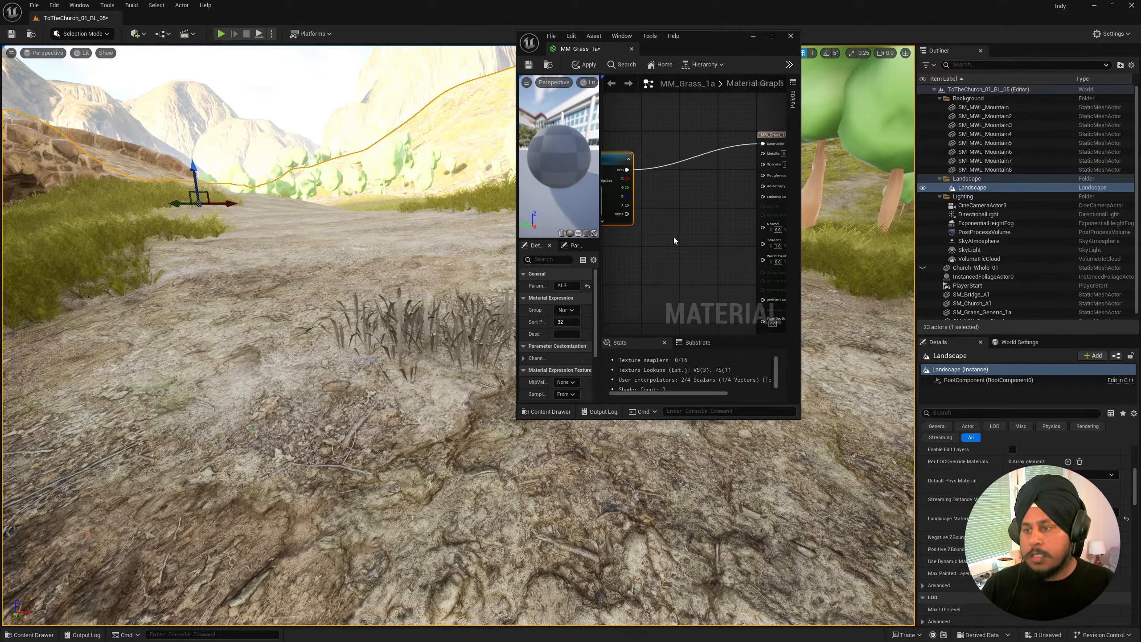
right_click_drag(674, 238, 624, 224)
left_click(748, 128)
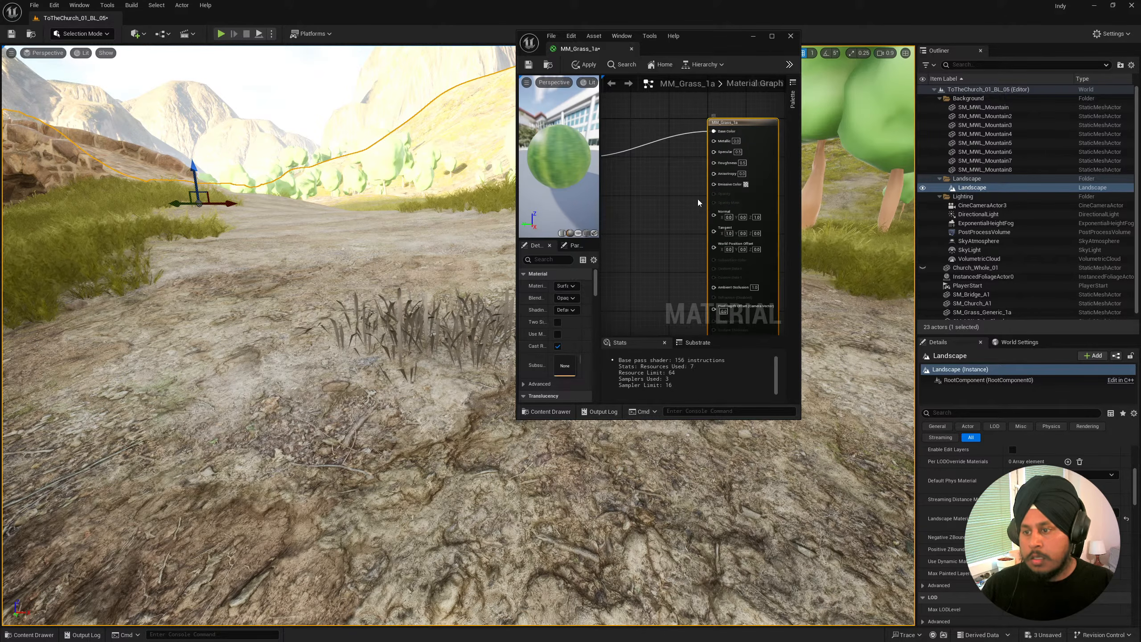
left_click(771, 37)
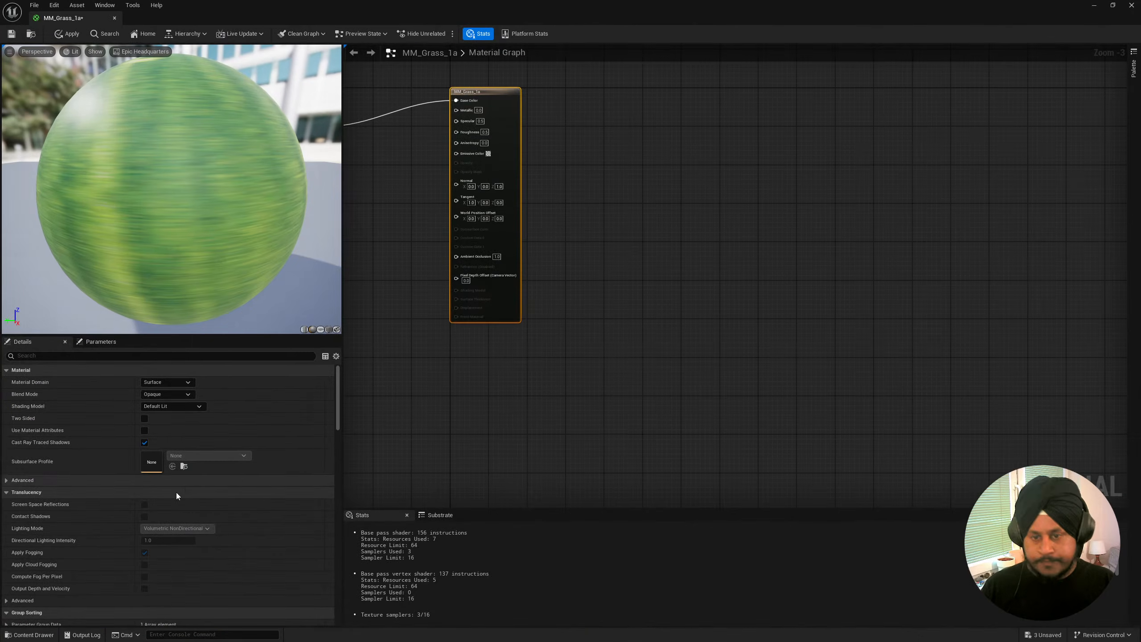
left_click(145, 418)
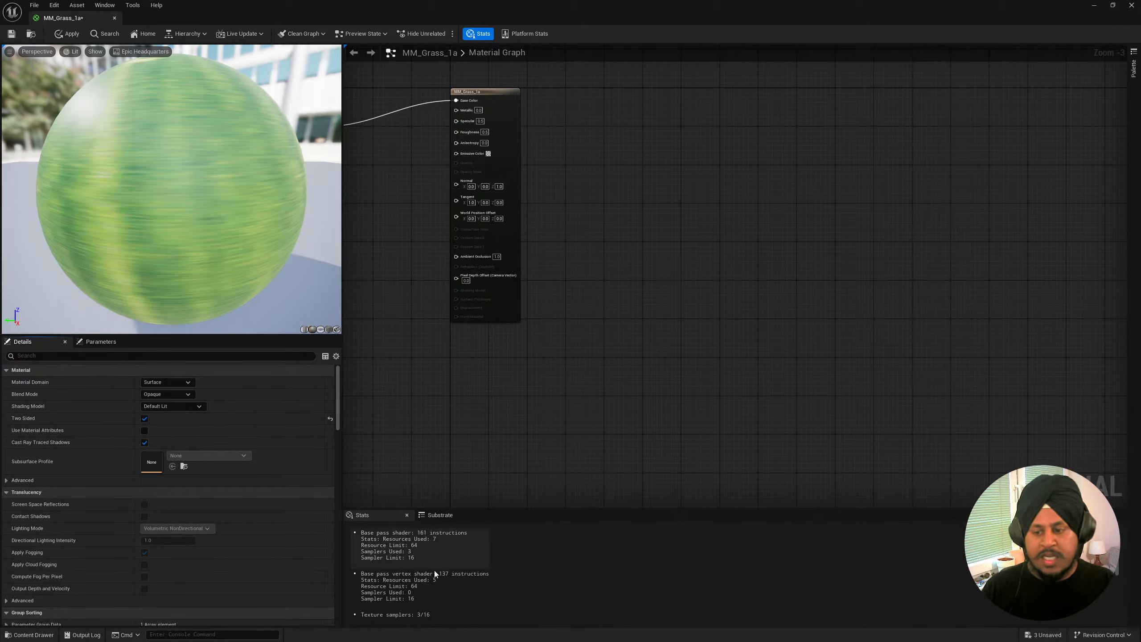
left_click(11, 34)
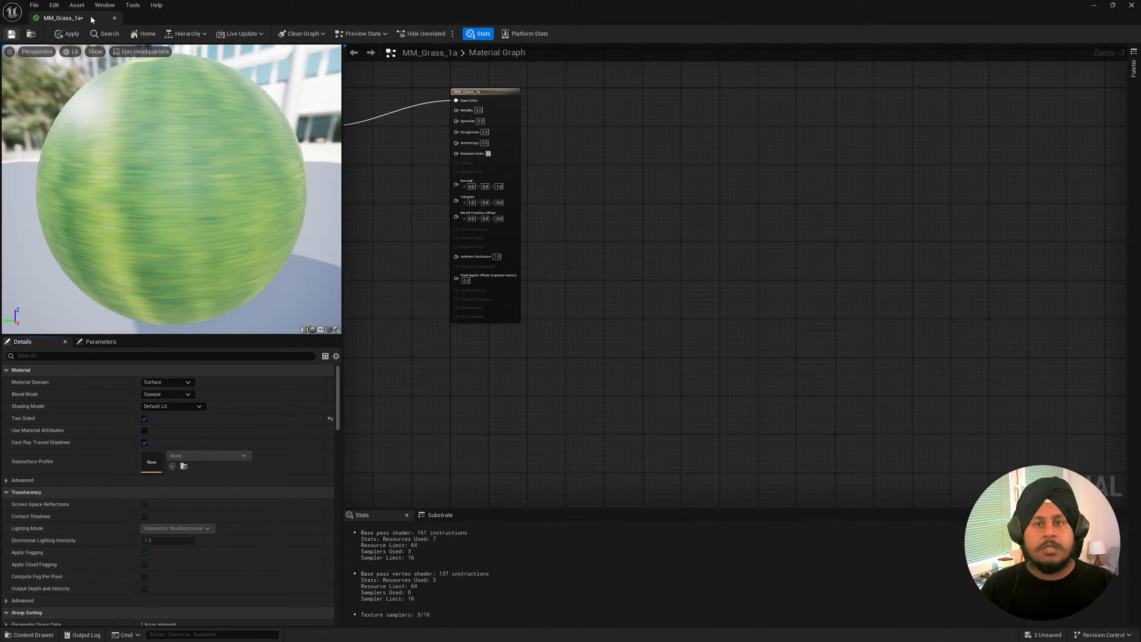
left_click(1093, 6)
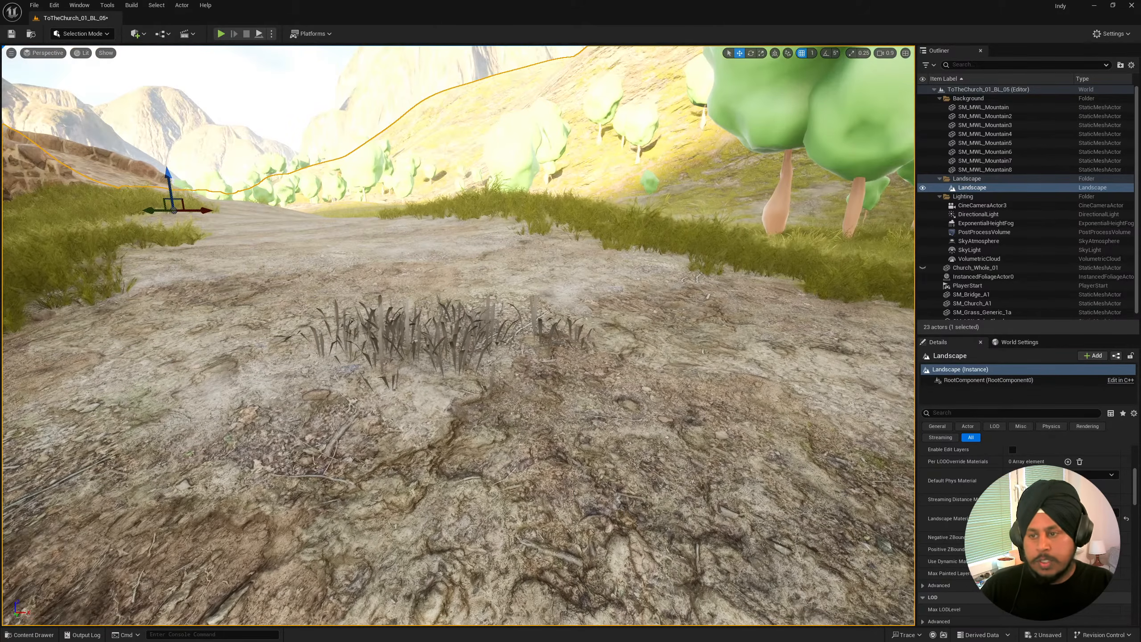
Create a material instance of MM_Grass_1a from the Master materials folder and move it into Art/Biome/Grass/Generic.
left_click(32, 635)
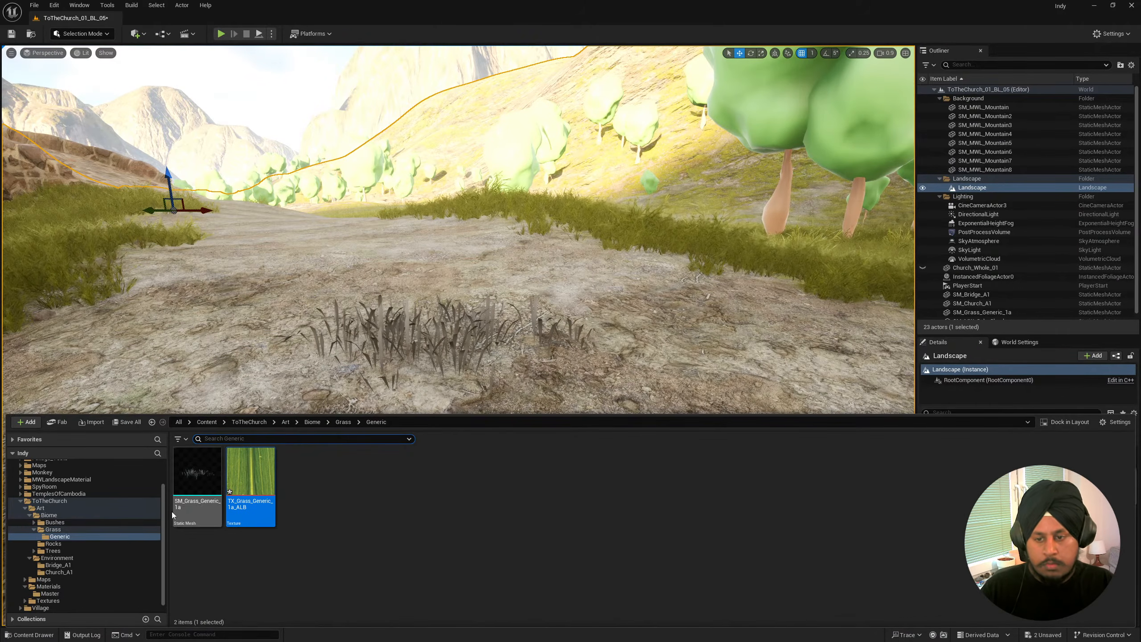
left_click(36, 594)
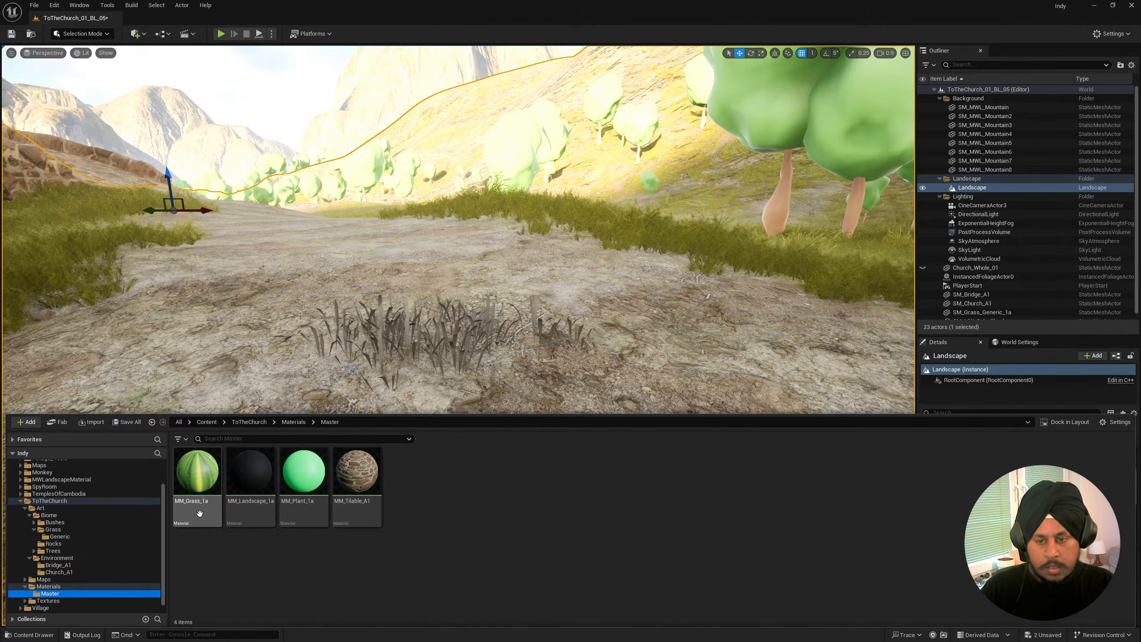
right_click(198, 497)
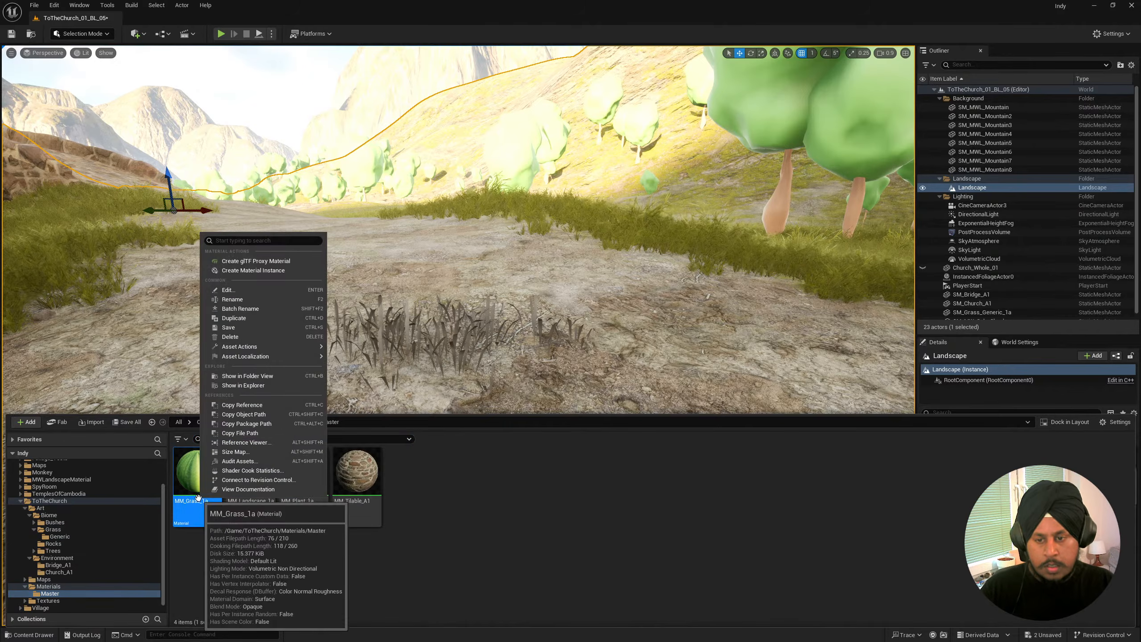
left_click(276, 270)
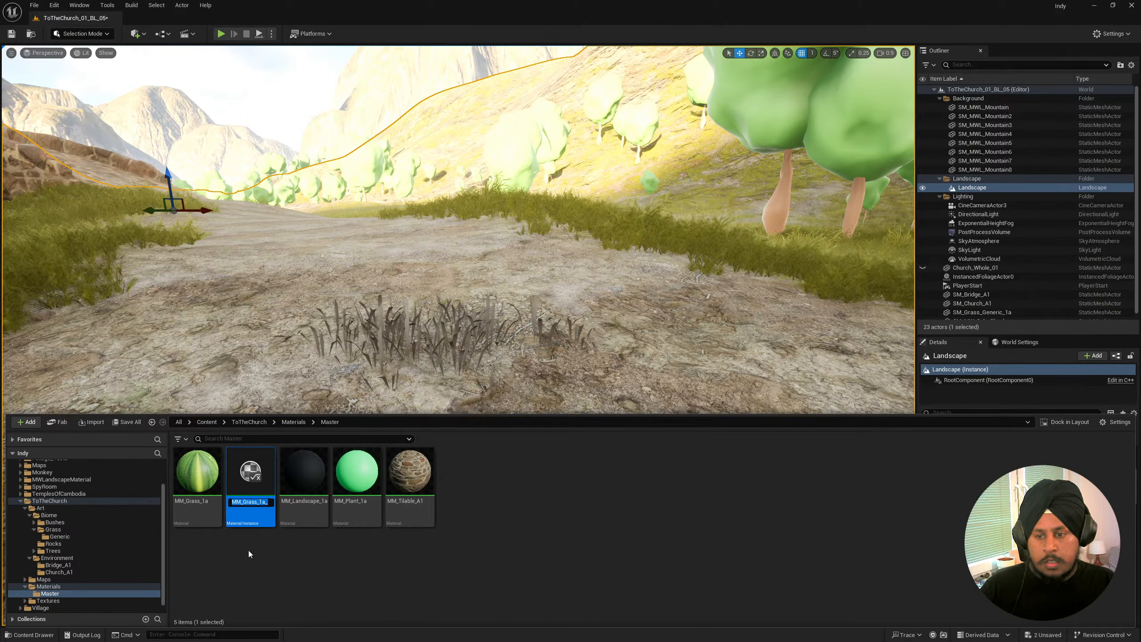
key("Return")
left_click_drag(250, 472, 67, 535)
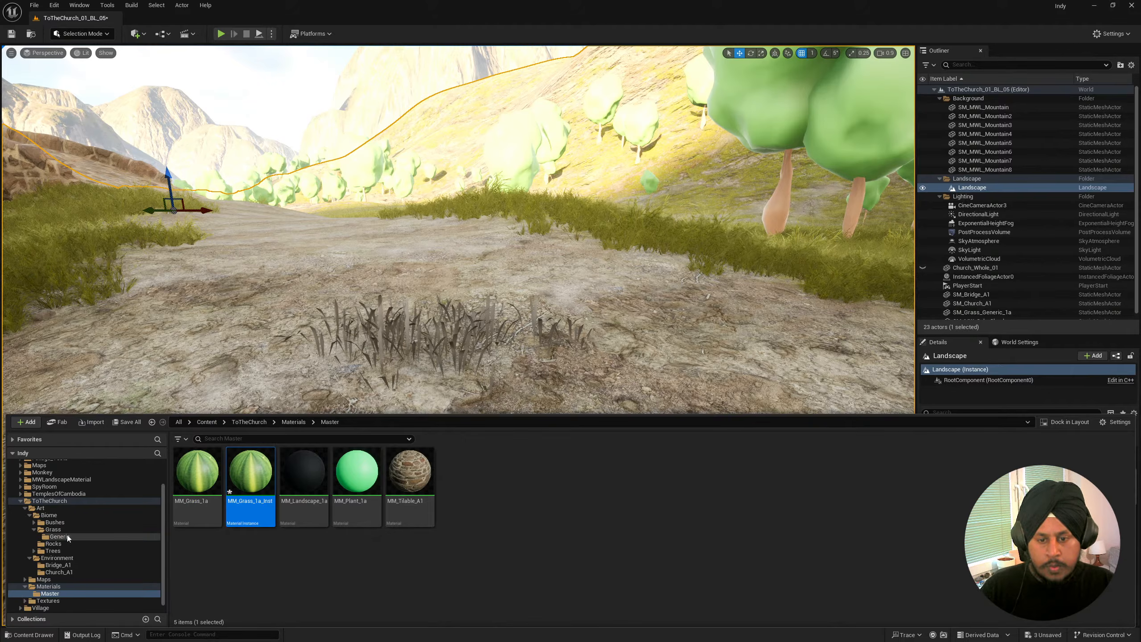
left_click(72, 552)
Rename the material instance in the Generic grass folder as MI_Grass_Generic_1a, based on the static mesh's name.
left_click(65, 537)
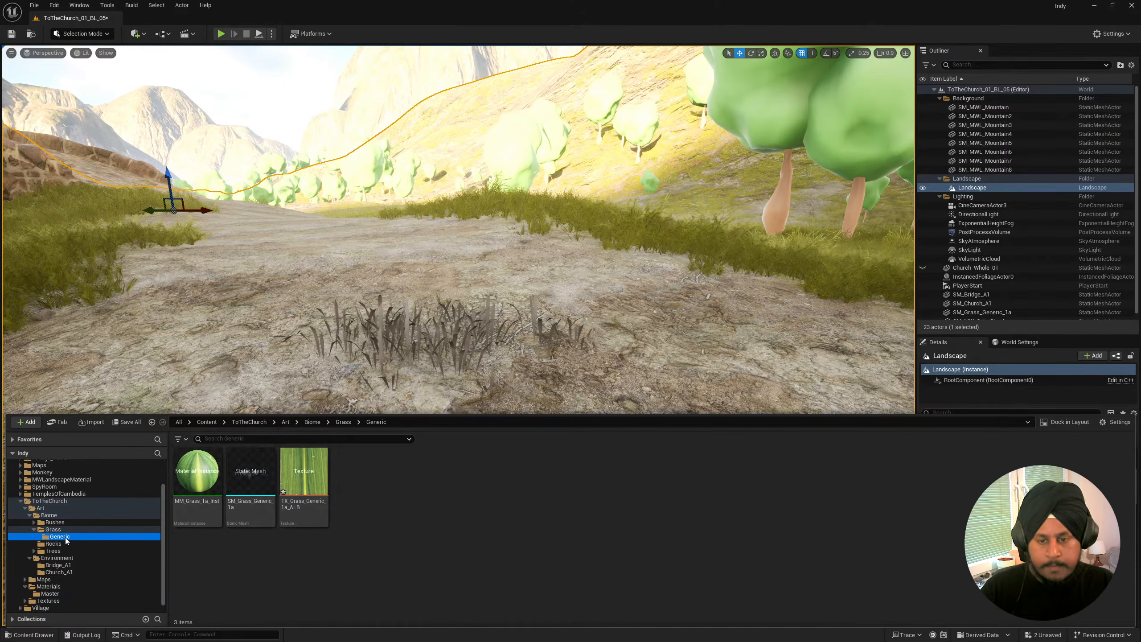
left_click(250, 501)
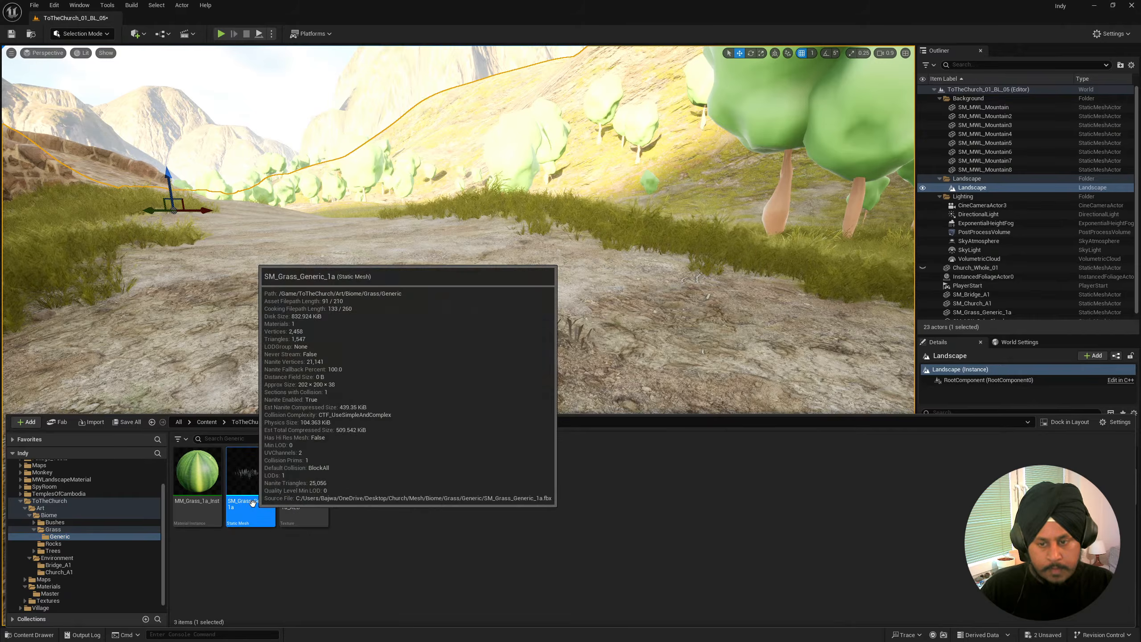
left_click(252, 501)
key("ctrl+c")
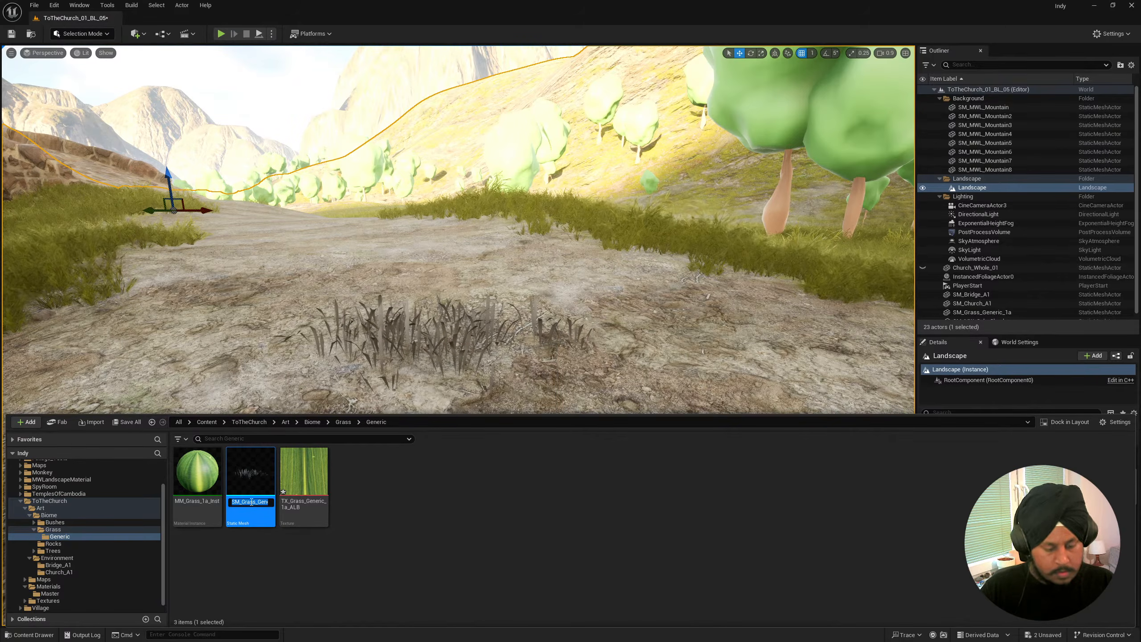
left_click(189, 501)
key("ctrl+v")
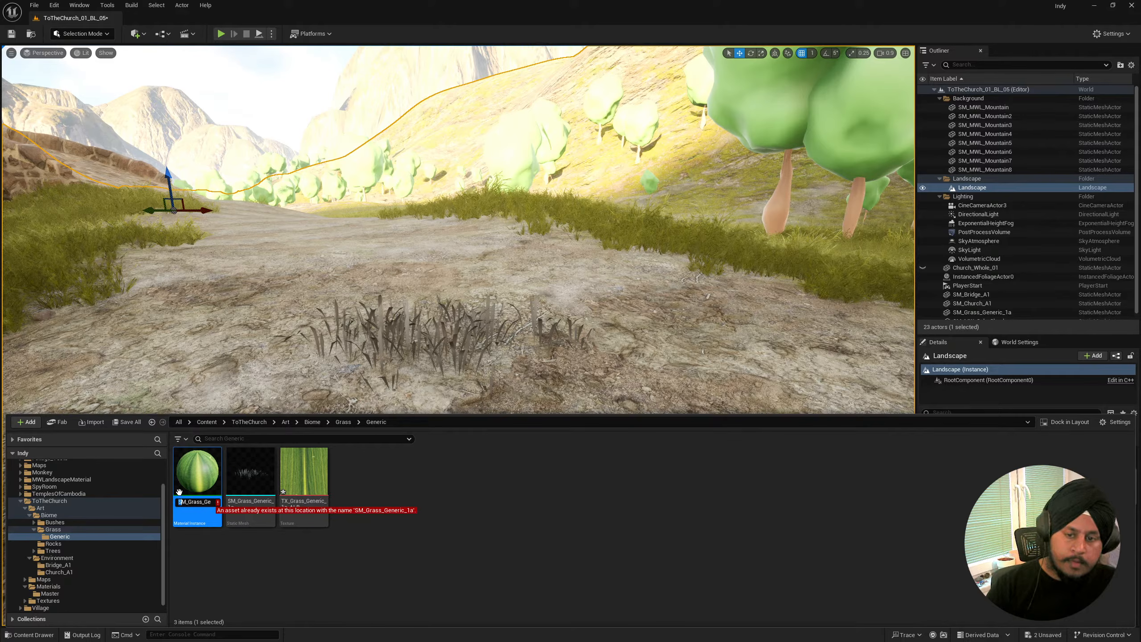
key("Delete")
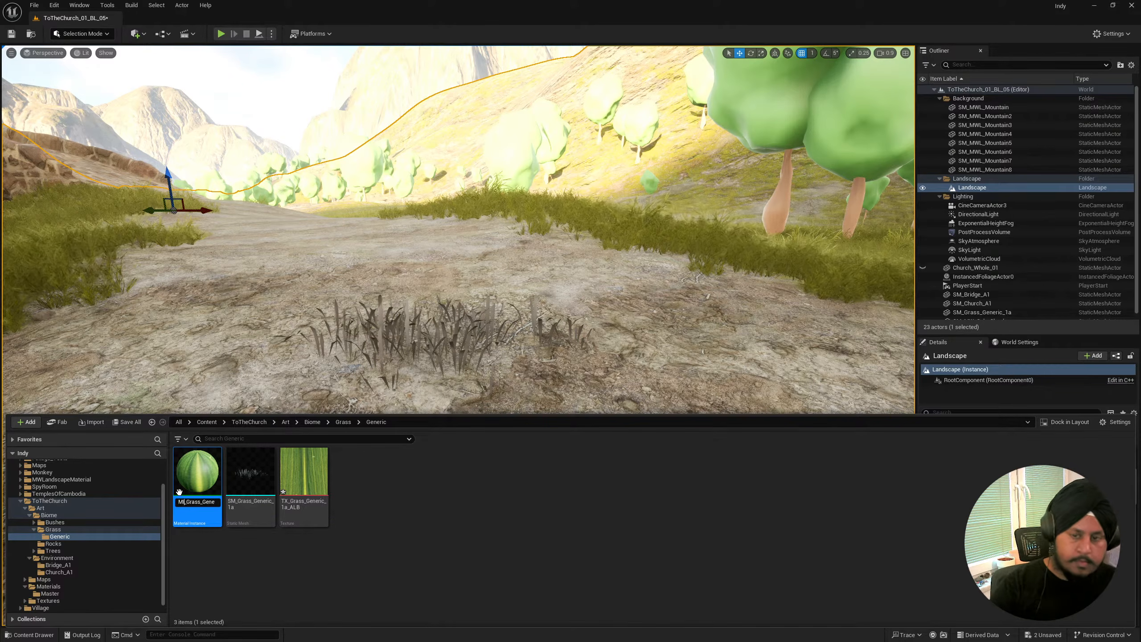
key("Return")
Assign MI_Grass_Generic_1a to the material slot of the SM_Grass_Generic_1a mesh, save it, and check the grass in the level.
double_click(262, 482)
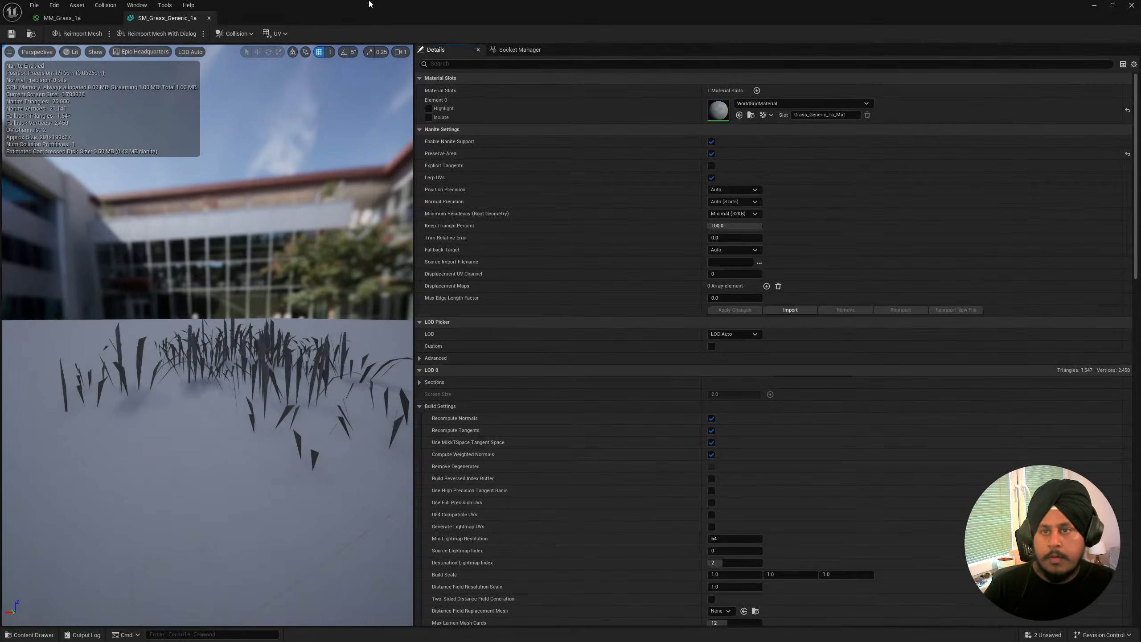
left_click_drag(370, 4, 454, 48)
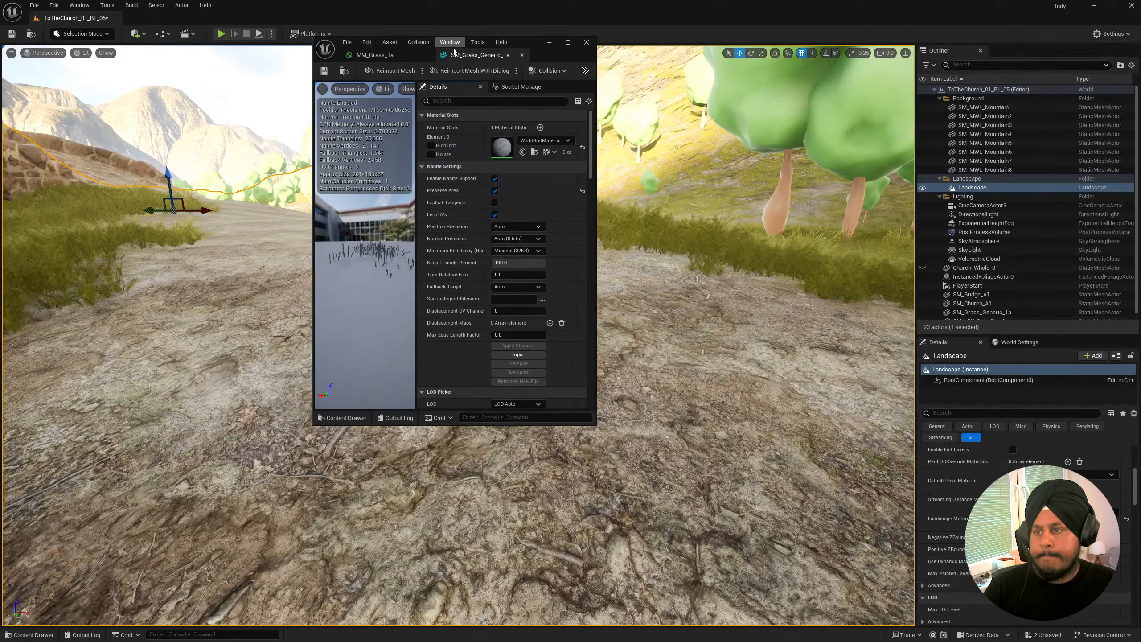
left_click(55, 631)
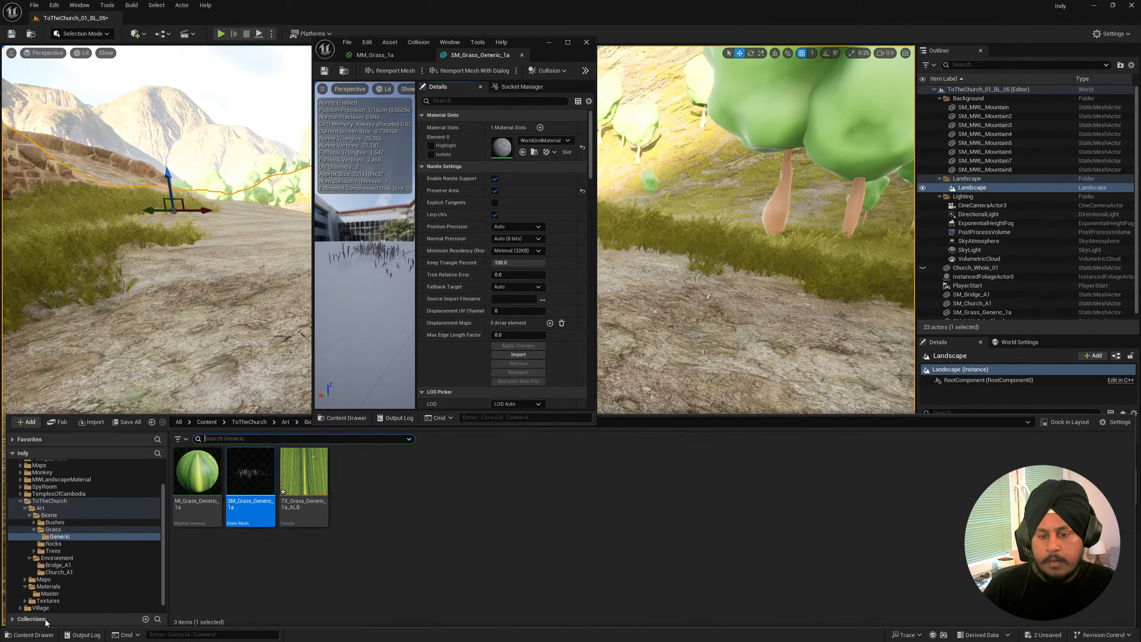
left_click_drag(198, 472, 509, 139)
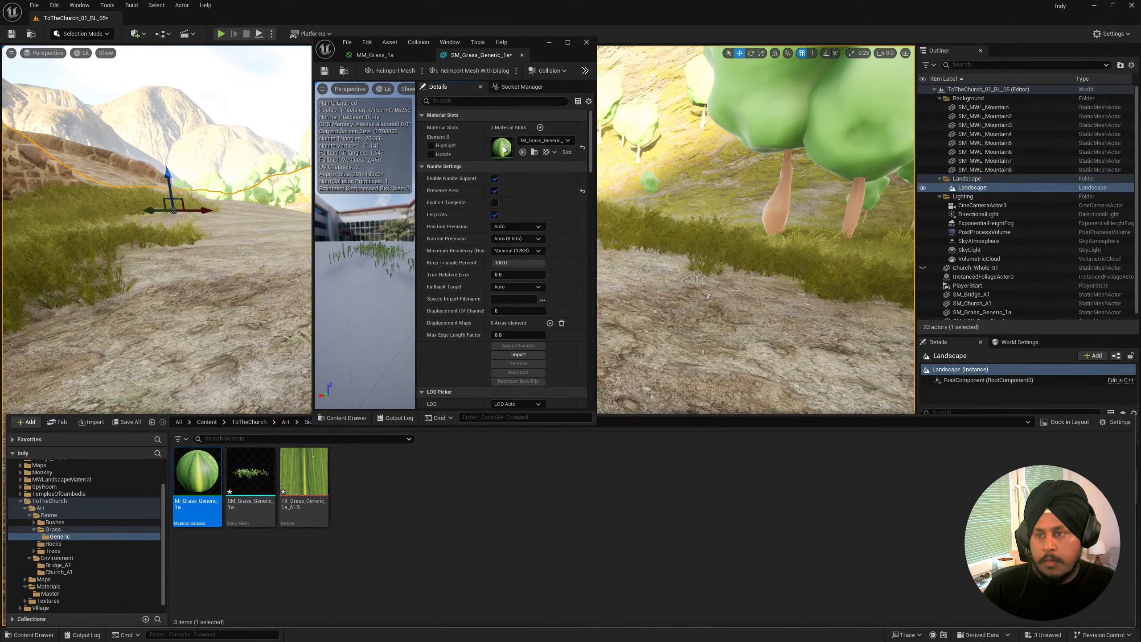
left_click(325, 71)
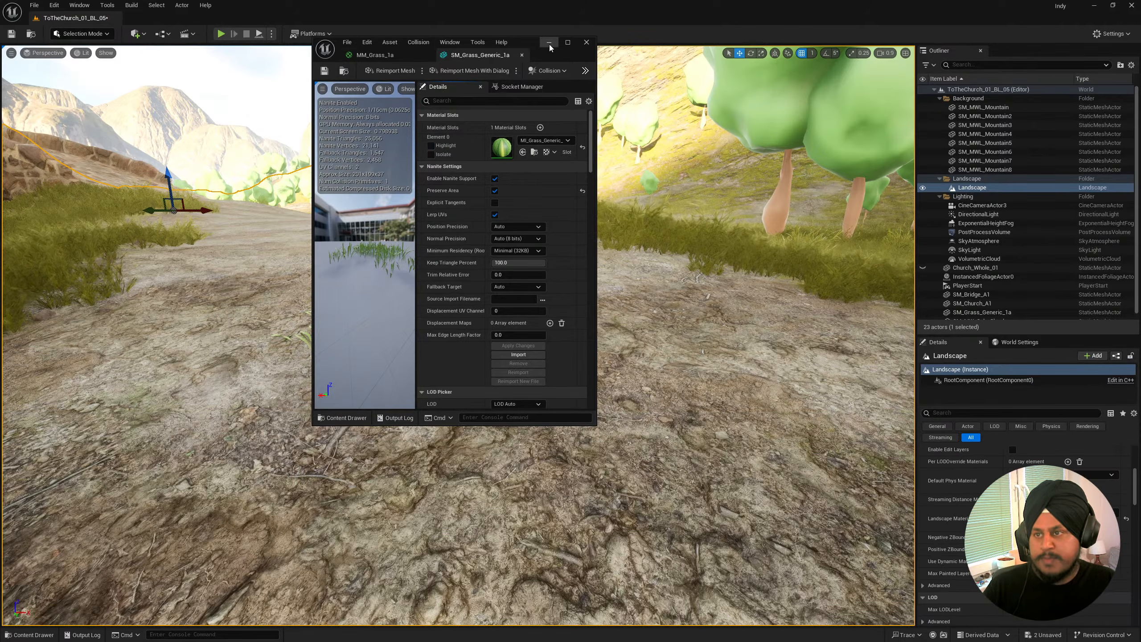
left_click(549, 42)
key("w")
right_click_drag(458, 334, 400, 369)
key("s")
key("w")
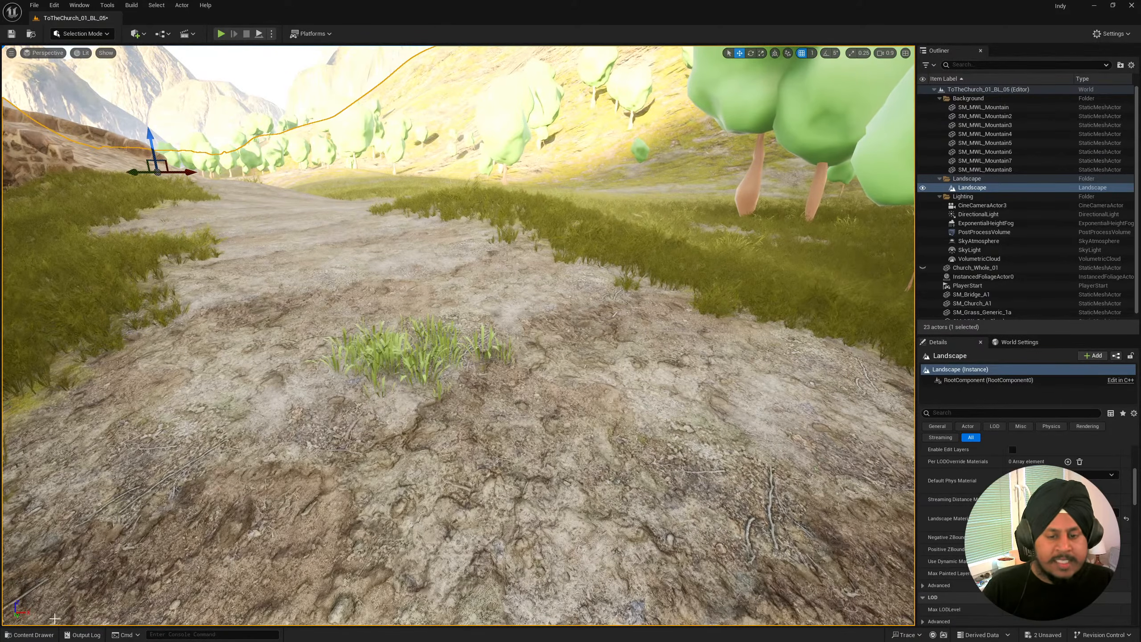
Set the Brightness of the TX_Grass_Generic_1a_ALB texture to 0.5 after trying 0.6, and save the texture.
left_click(38, 634)
double_click(303, 479)
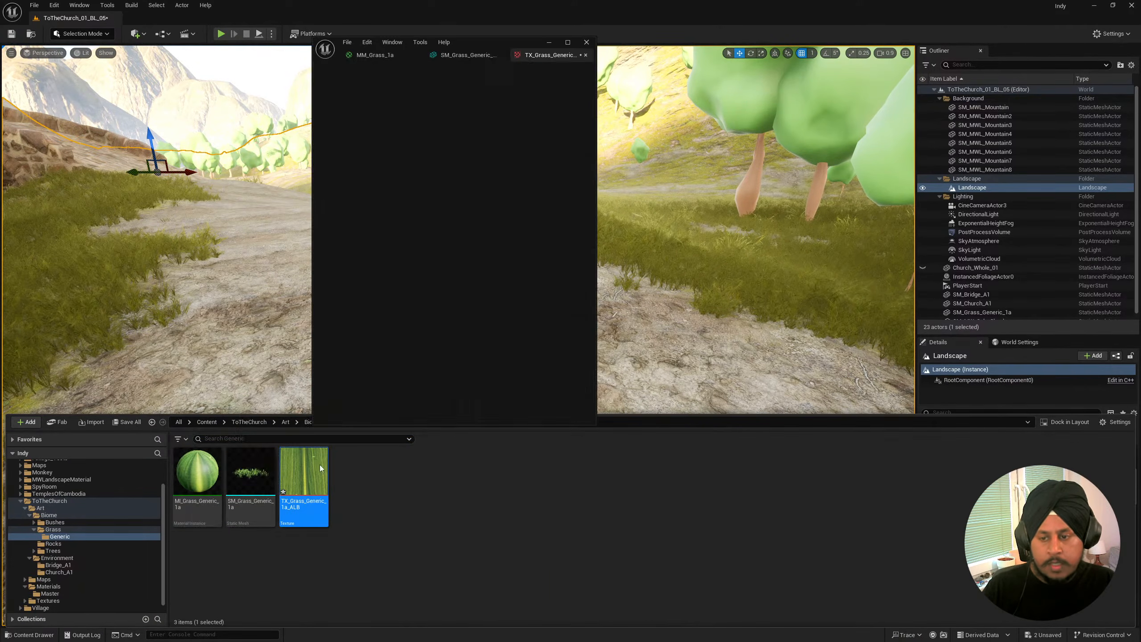
left_click(567, 42)
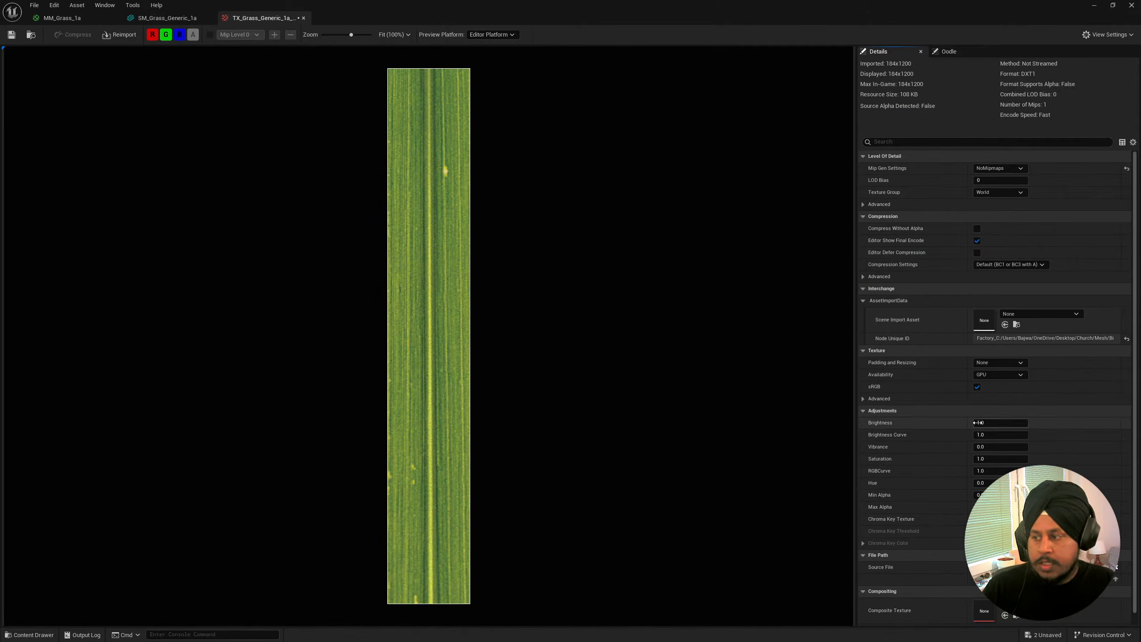
left_click(979, 422)
type("0.6")
key("Return")
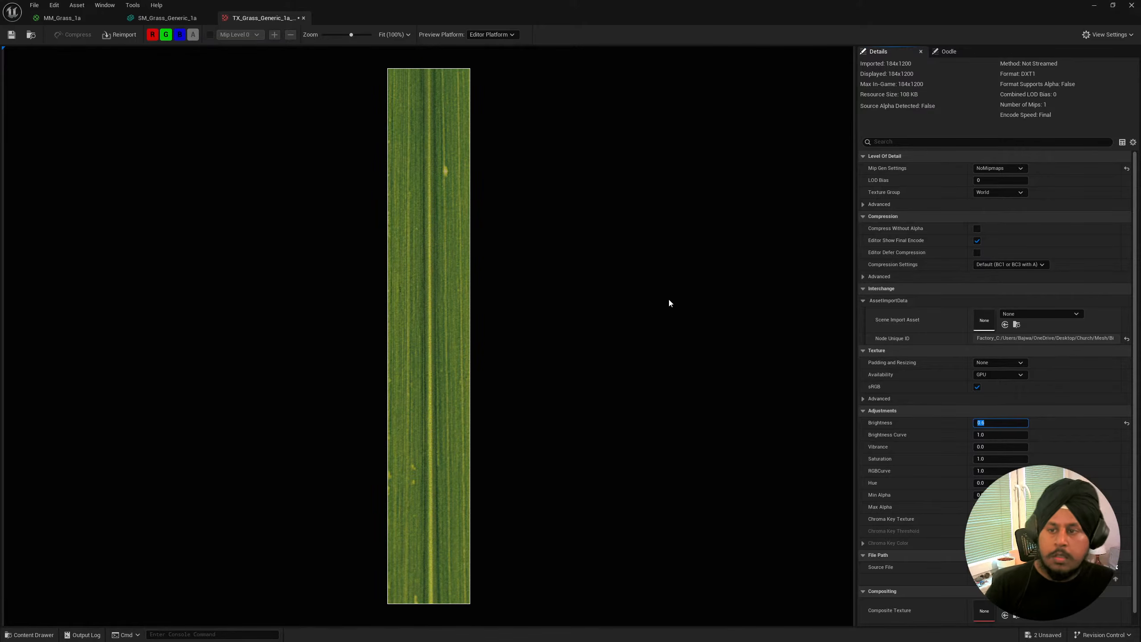
type("0.5")
key("Return")
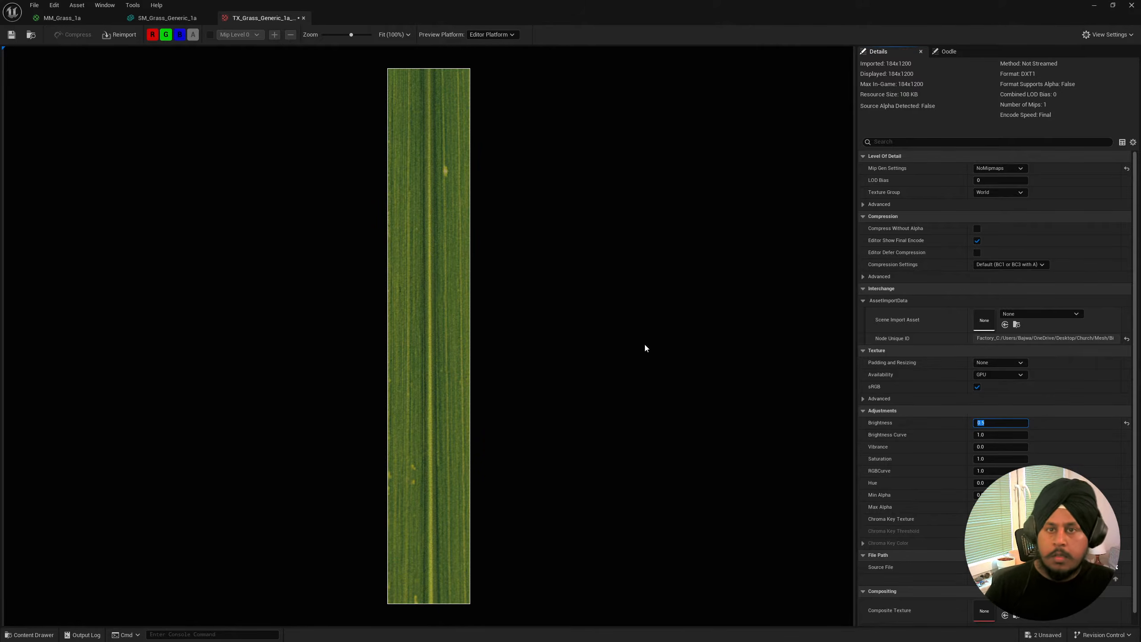
left_click_drag(628, 18, 762, 95)
left_click(632, 115)
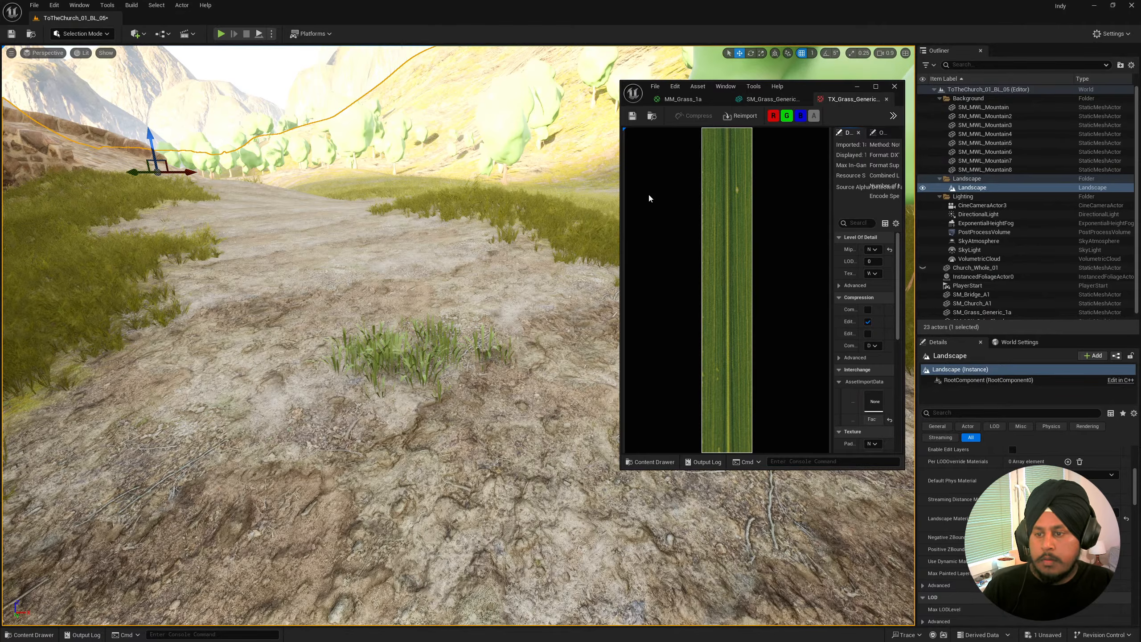
Inspect the grass up close and set the albedo texture's Brightness Curve to 1.2, after trying 2 and 1.5.
right_click_drag(471, 349, 451, 349)
key("w")
key("s")
key("w")
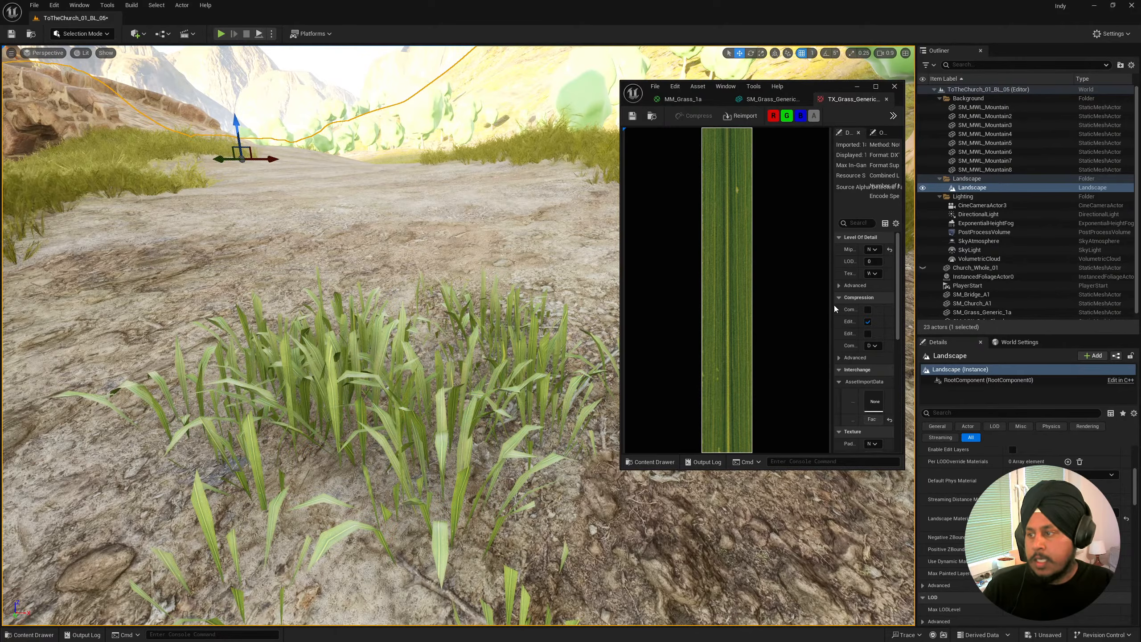
left_click_drag(832, 305, 757, 305)
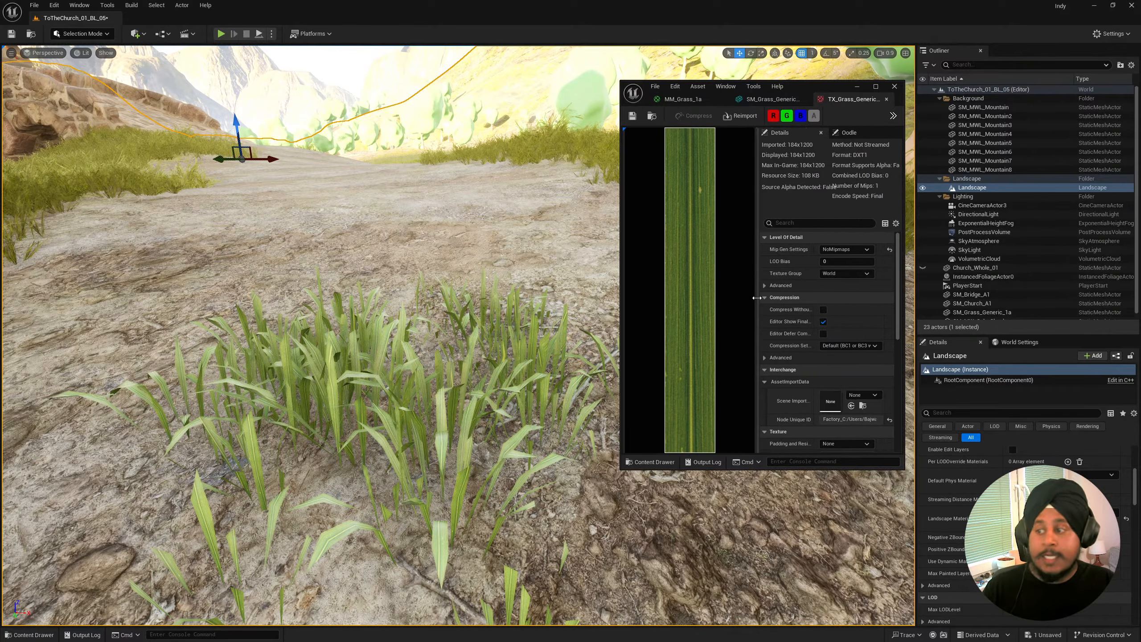
left_click(876, 87)
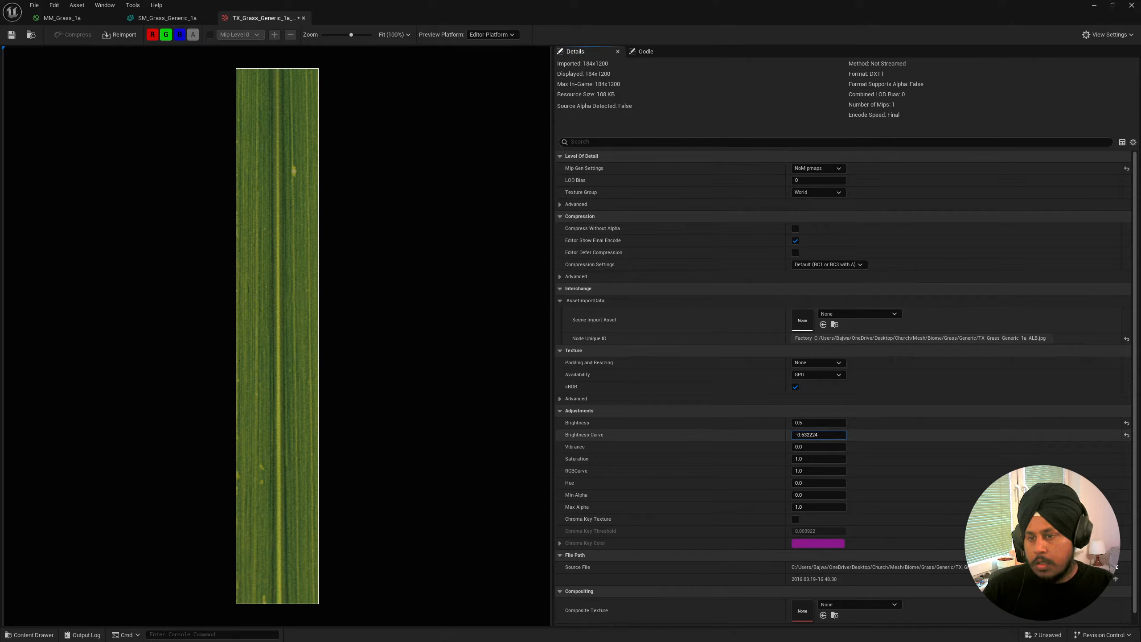
left_click_drag(817, 435, 822, 435)
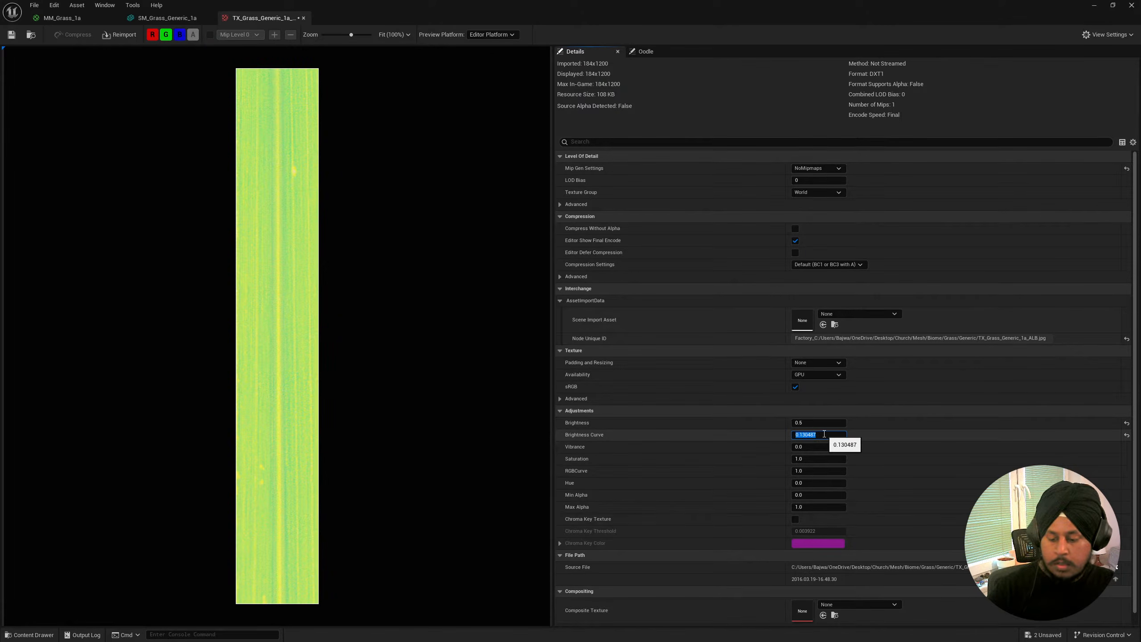
type("2")
key("Return")
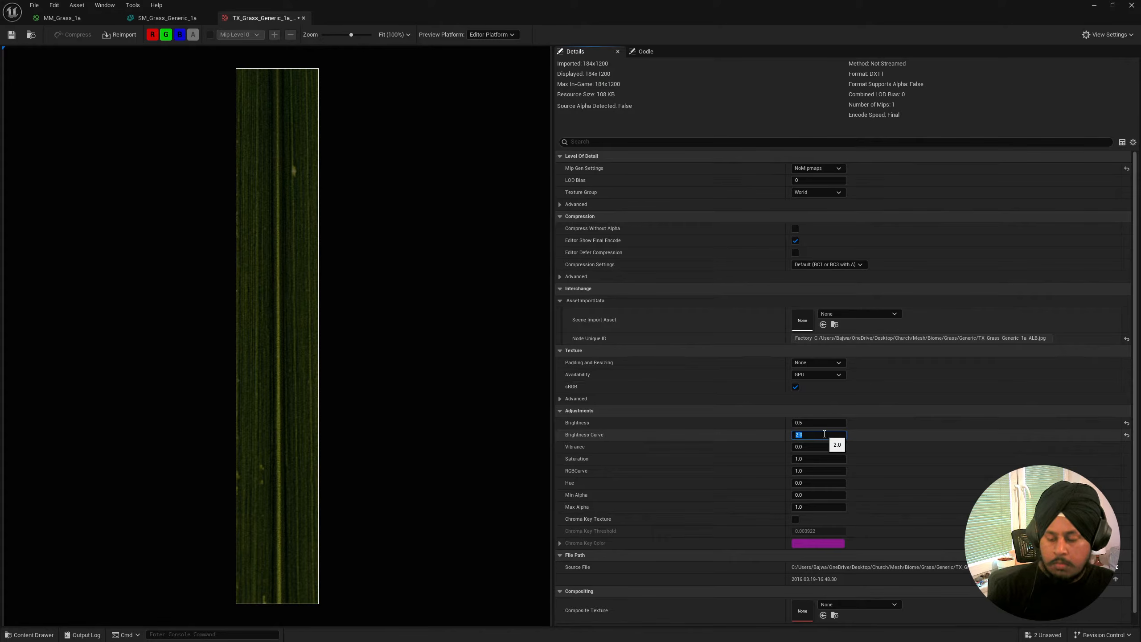
type("1.5")
key("Return")
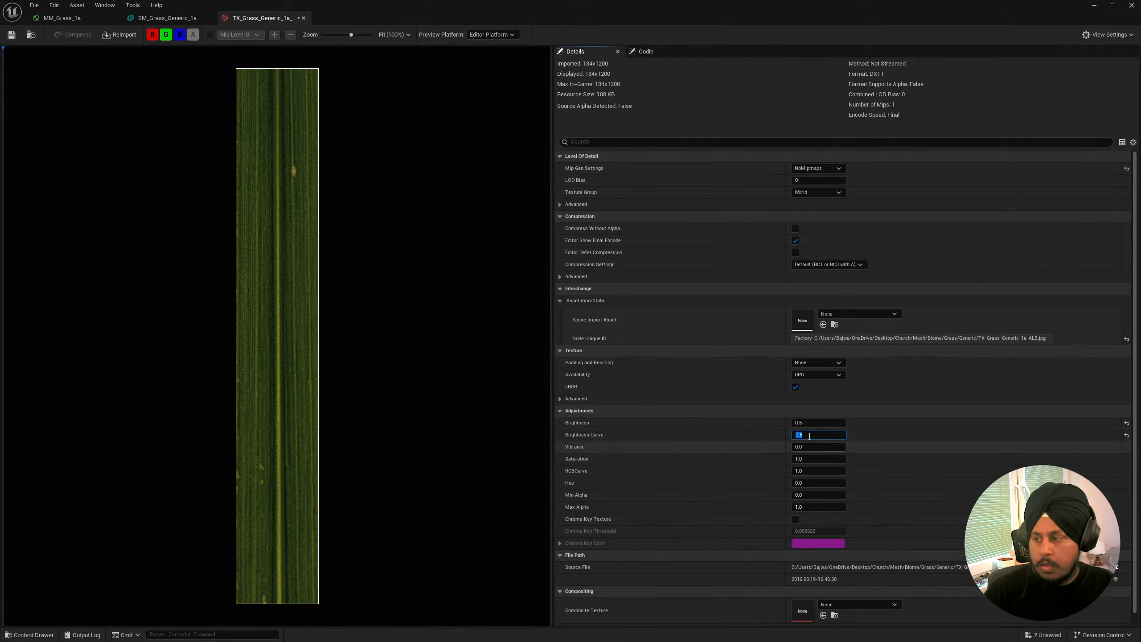
type("1.2")
key("Return")
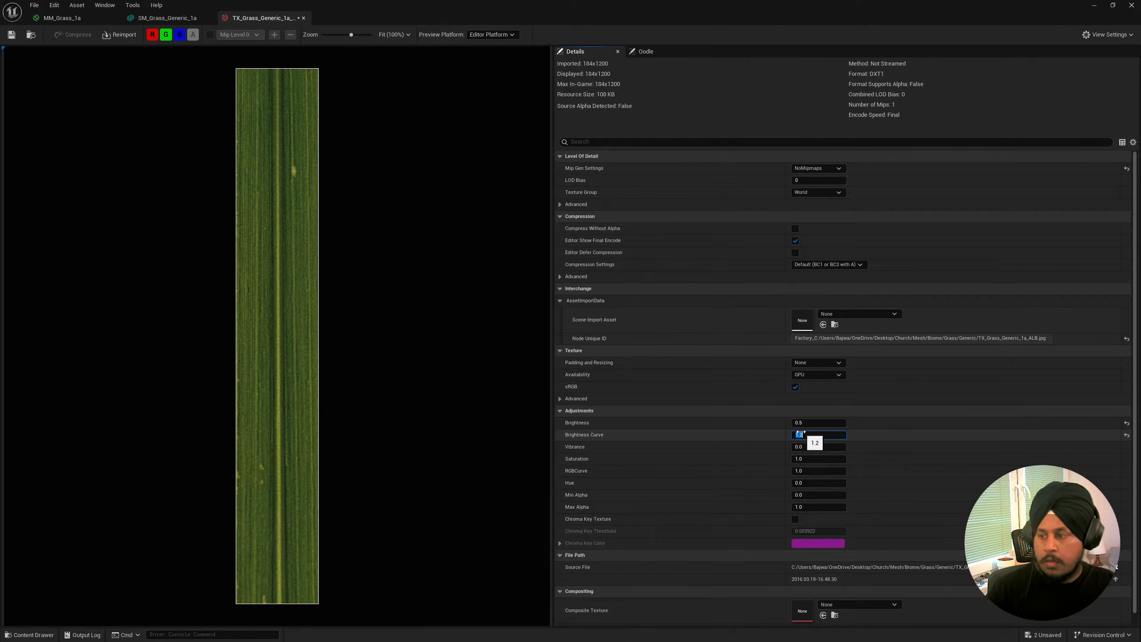
Try a Brightness of 0.35 on the grass albedo texture, save it, and check the grass up close in the level.
left_click(802, 423)
type(".3")
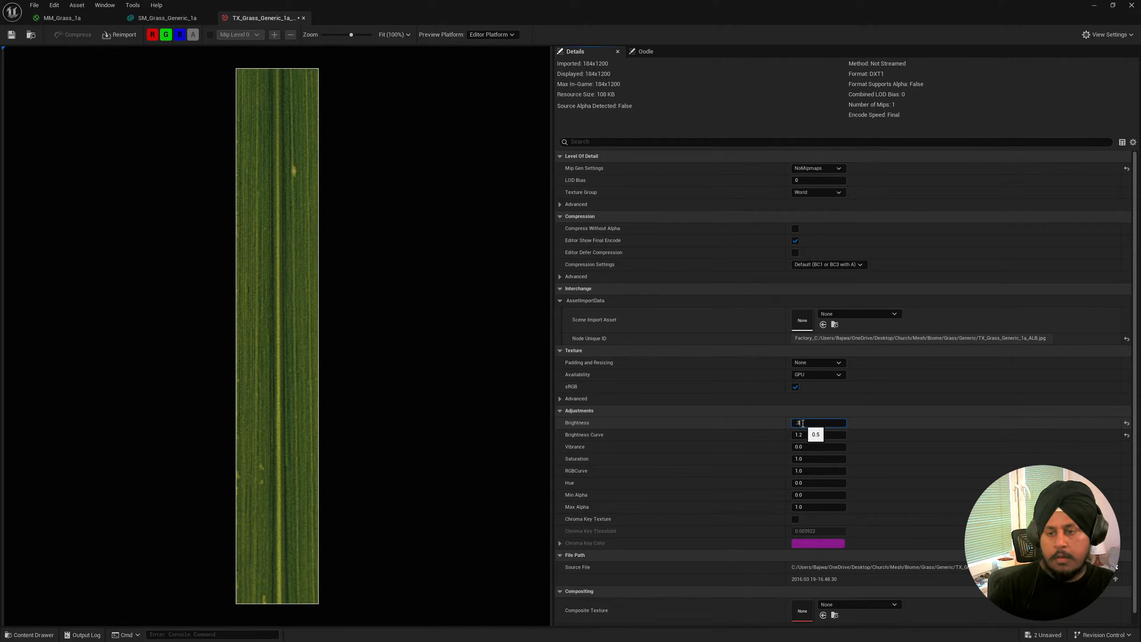
type("5")
key("Return")
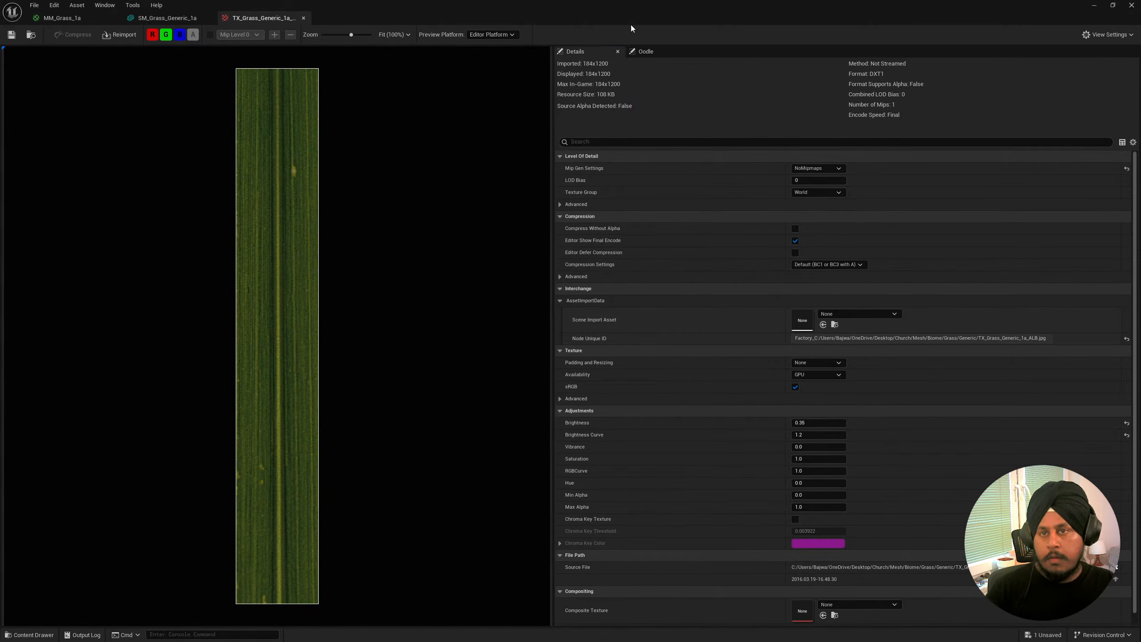
left_click(1093, 5)
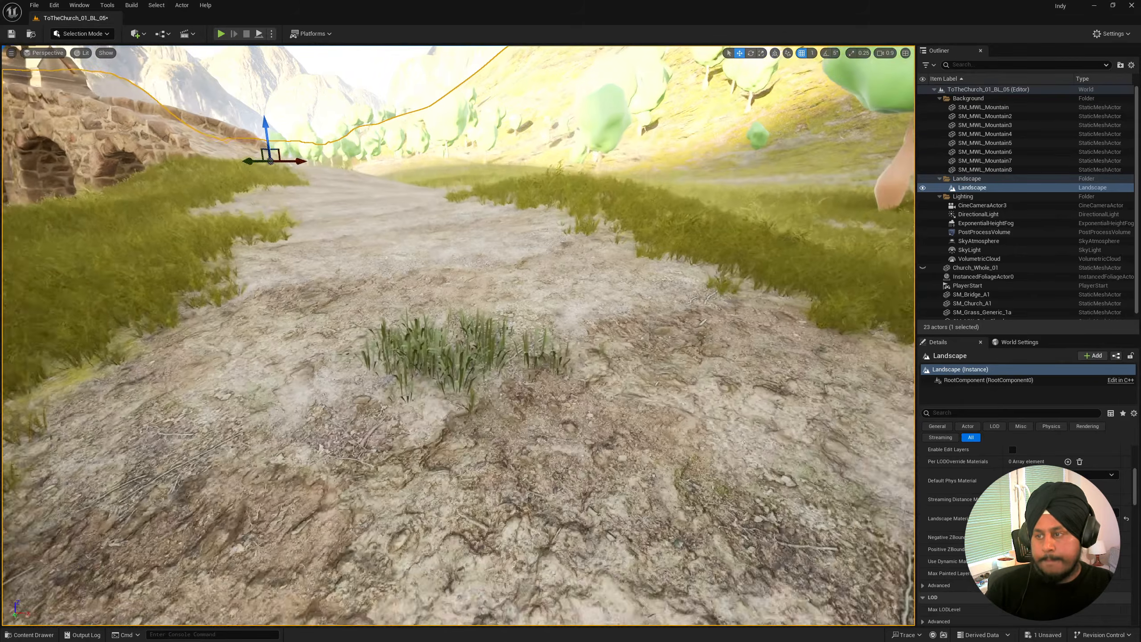
key("s")
right_click_drag(846, 189, 839, 183)
key("w")
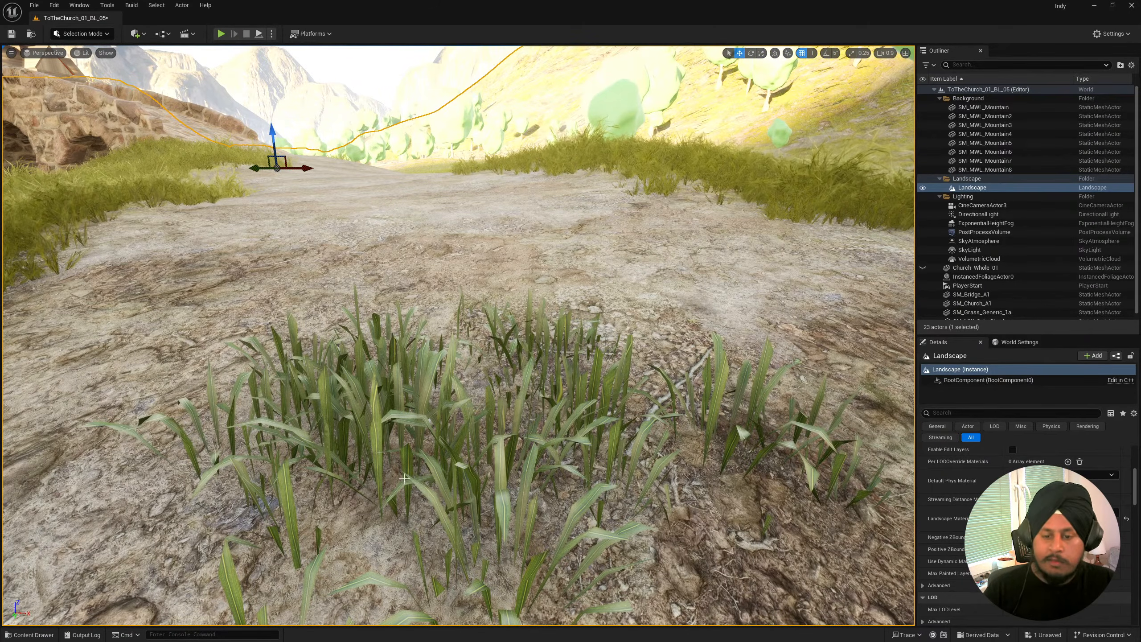
Set the grass albedo texture's Brightness to 0.5 and save the texture.
key("alt+Tab")
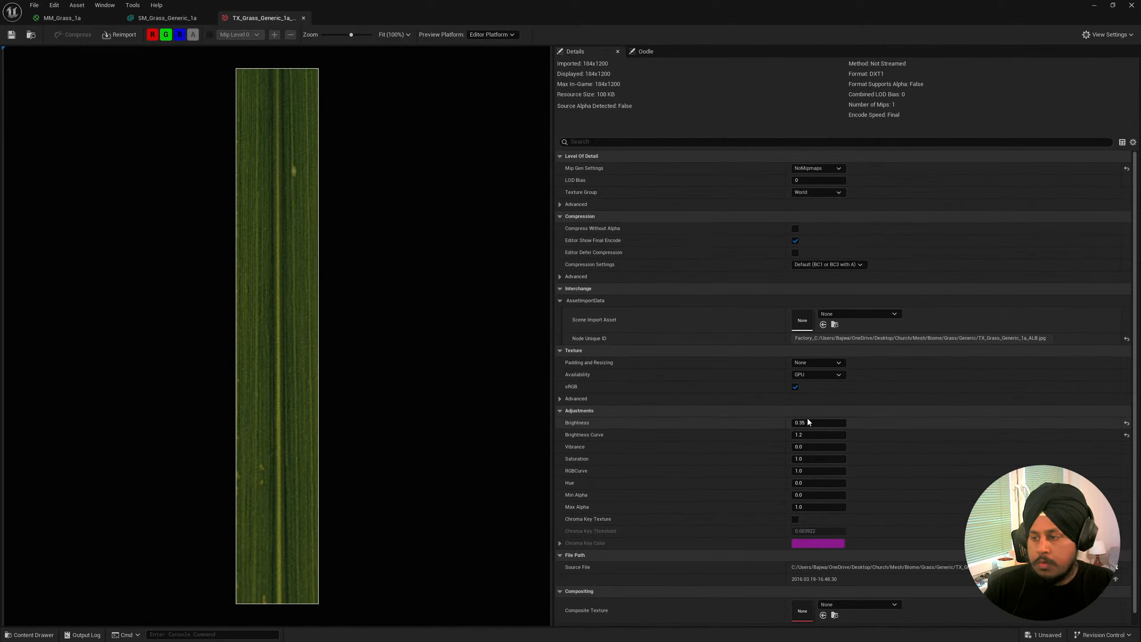
type("0.5")
key("Return")
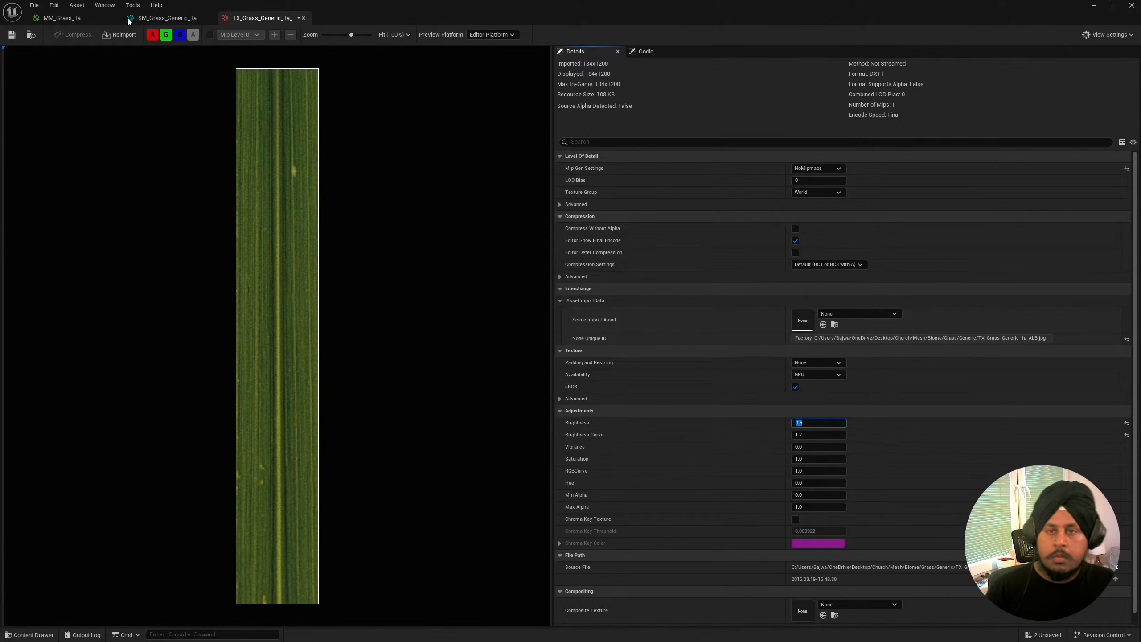
left_click(11, 35)
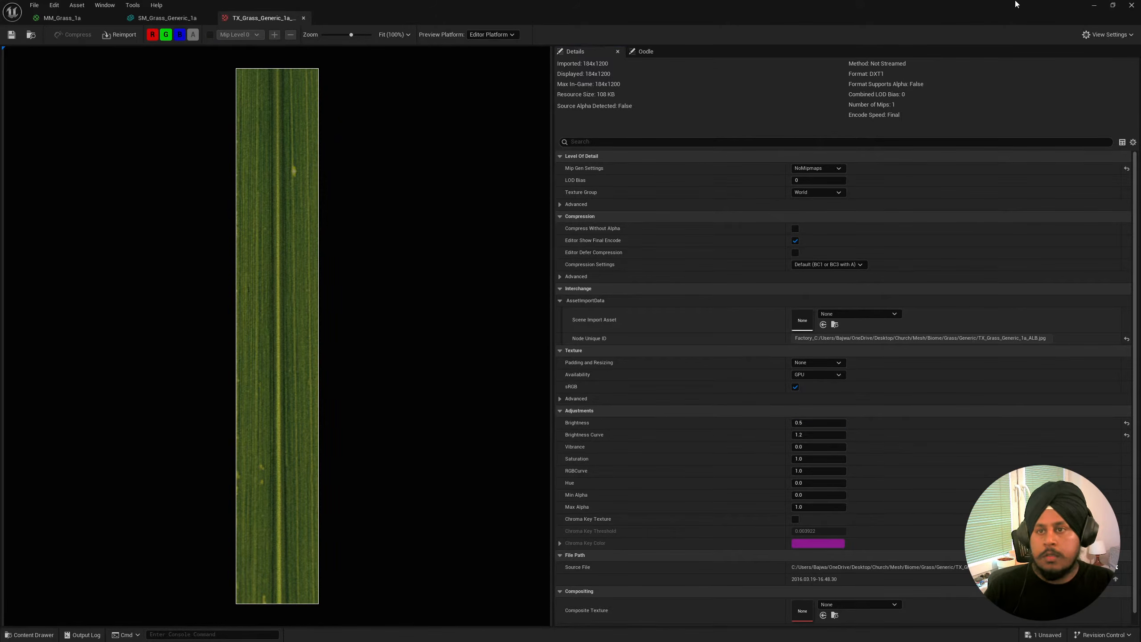
Compare the generic grass clump with the landscape's procedural grass on the slope beside the path.
left_click(1094, 5)
key("s")
right_click_drag(674, 251, 647, 274)
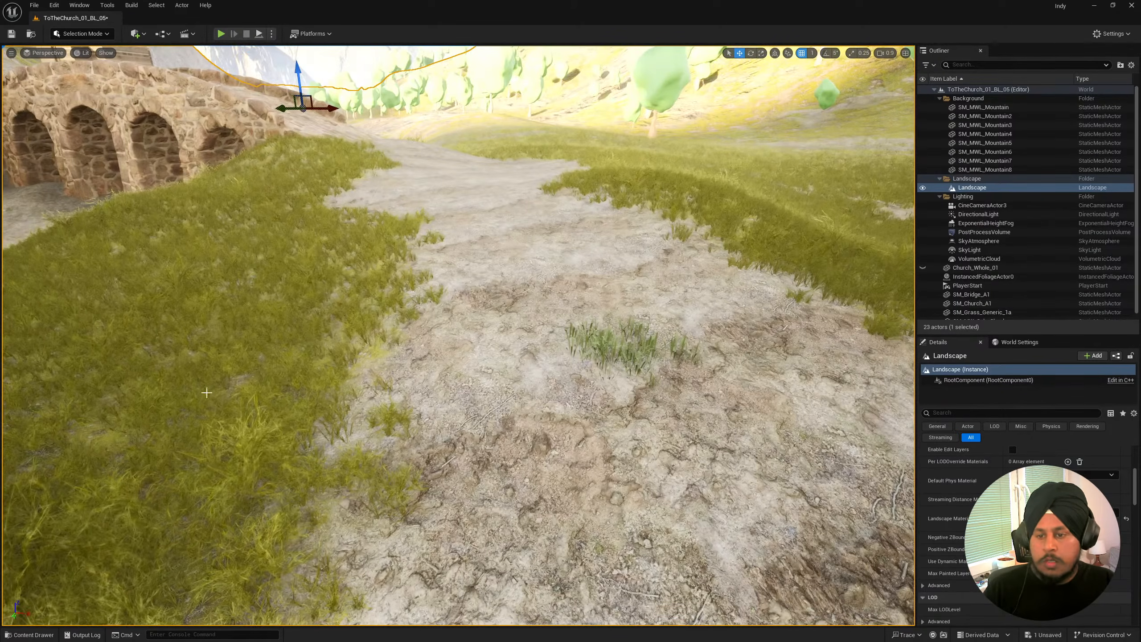
key("w")
right_click_drag(269, 433, 213, 408)
key("w")
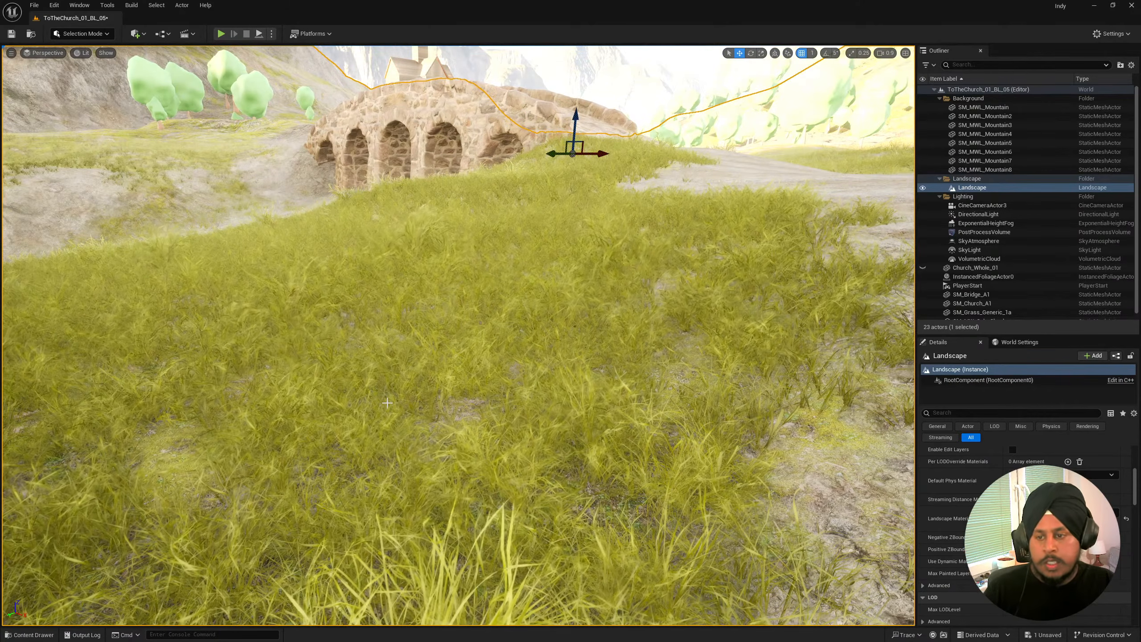
key("ctrl+space")
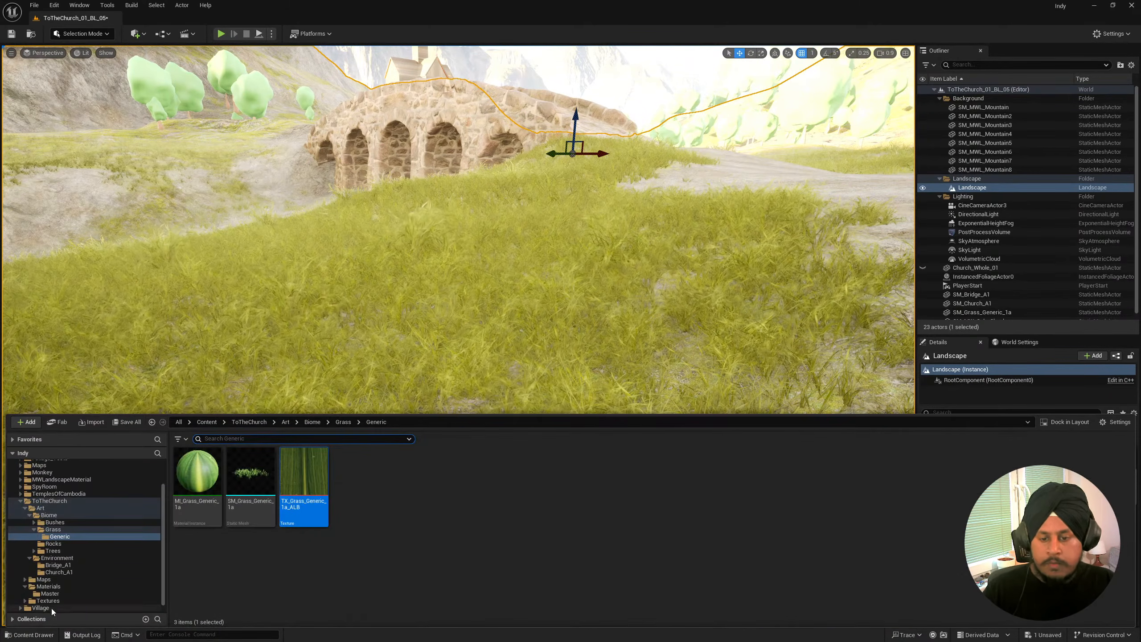
scroll(52, 602, "down", 1)
key("ctrl+space")
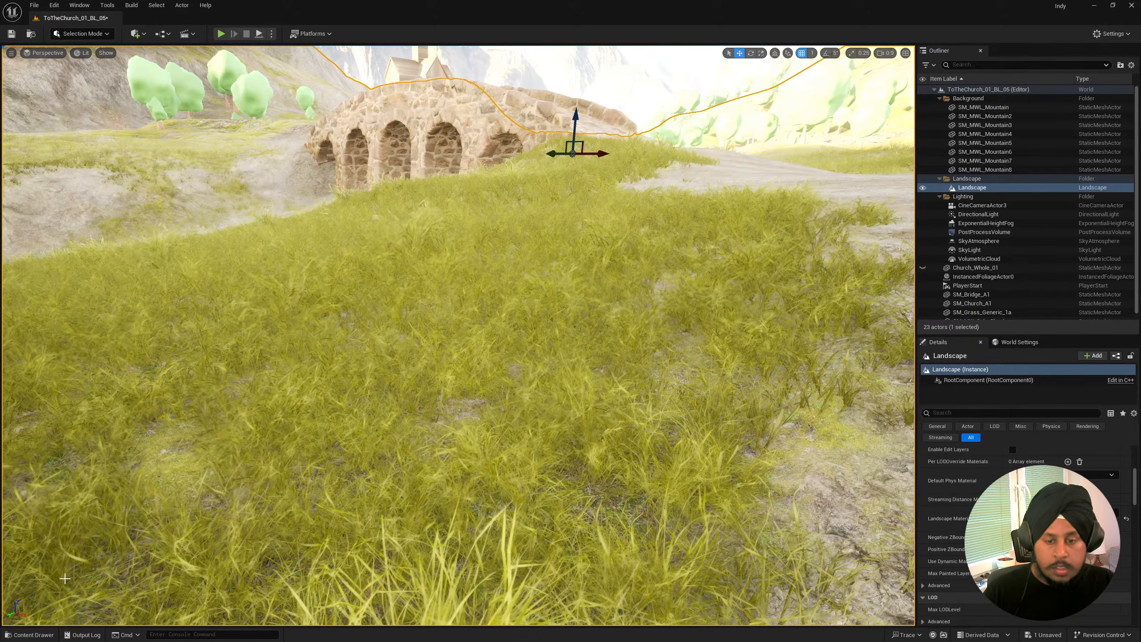
left_click(31, 634)
key("ctrl+space")
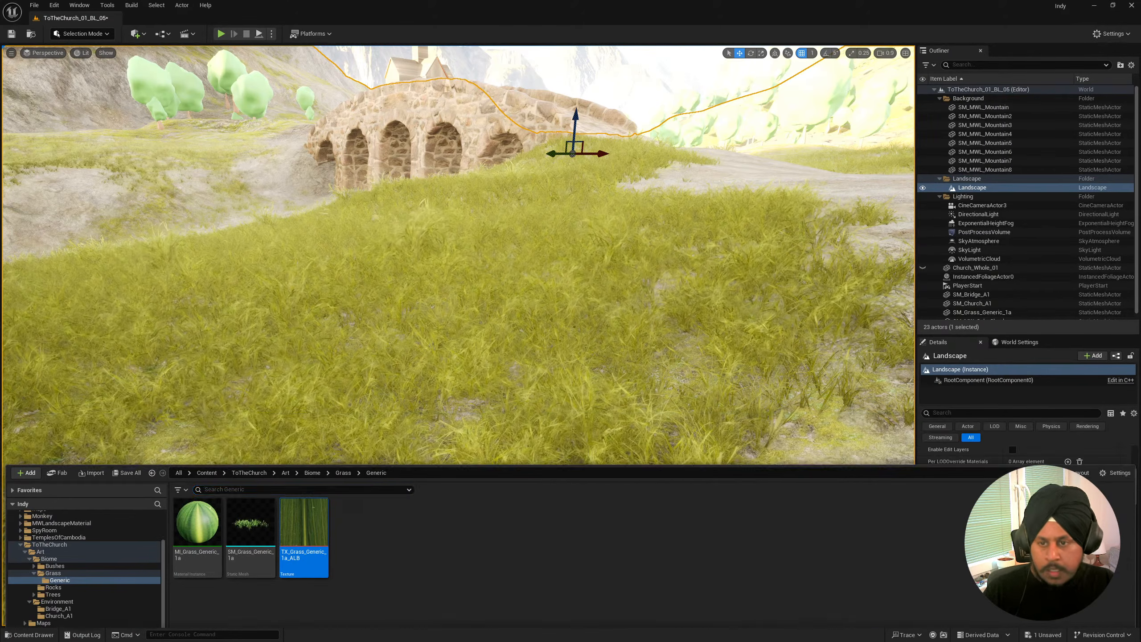
right_click_drag(584, 360, 644, 353)
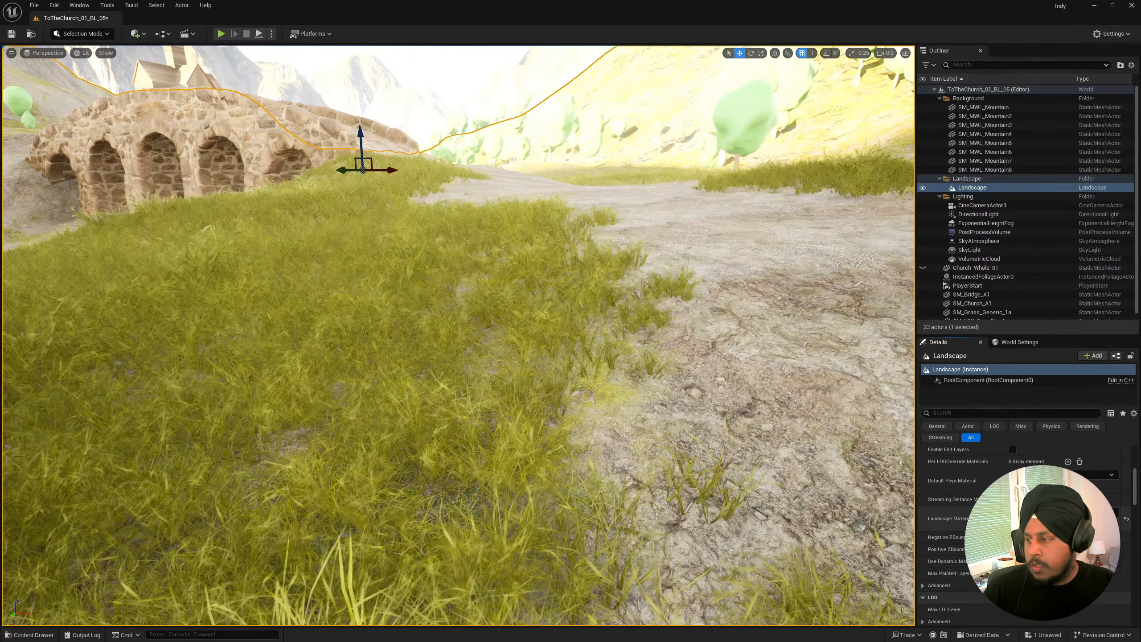
Open the LGT_MWL_Grass grass type from the Landscape Grass node in the landscape material's parent, MTL_MWLandscapeMaterial_MASTER.
double_click(1019, 518)
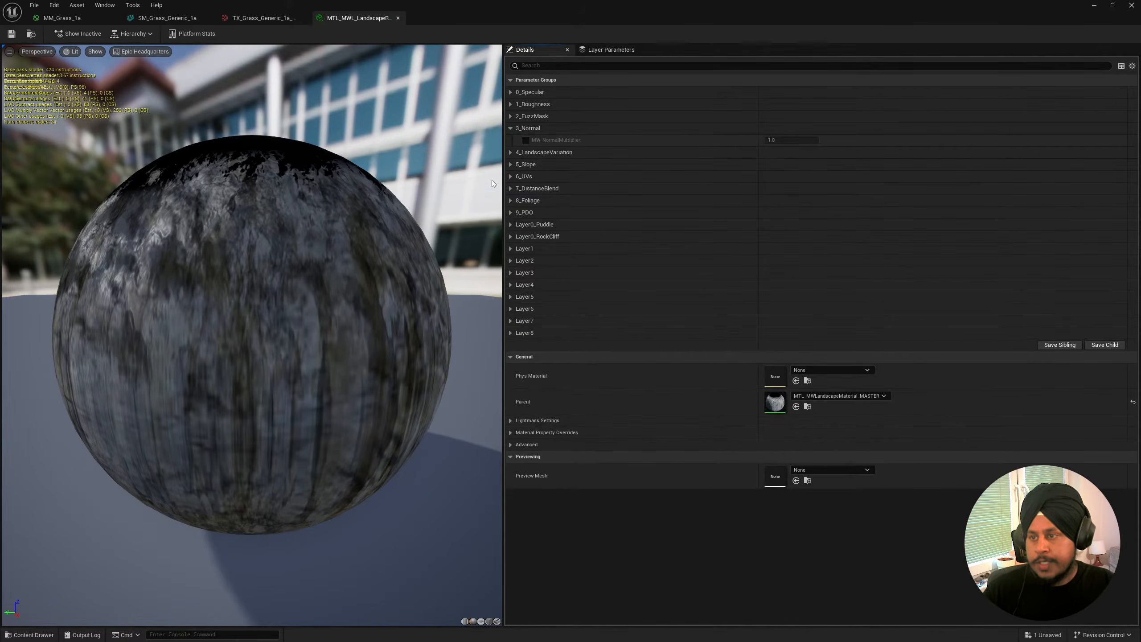
left_click(510, 200)
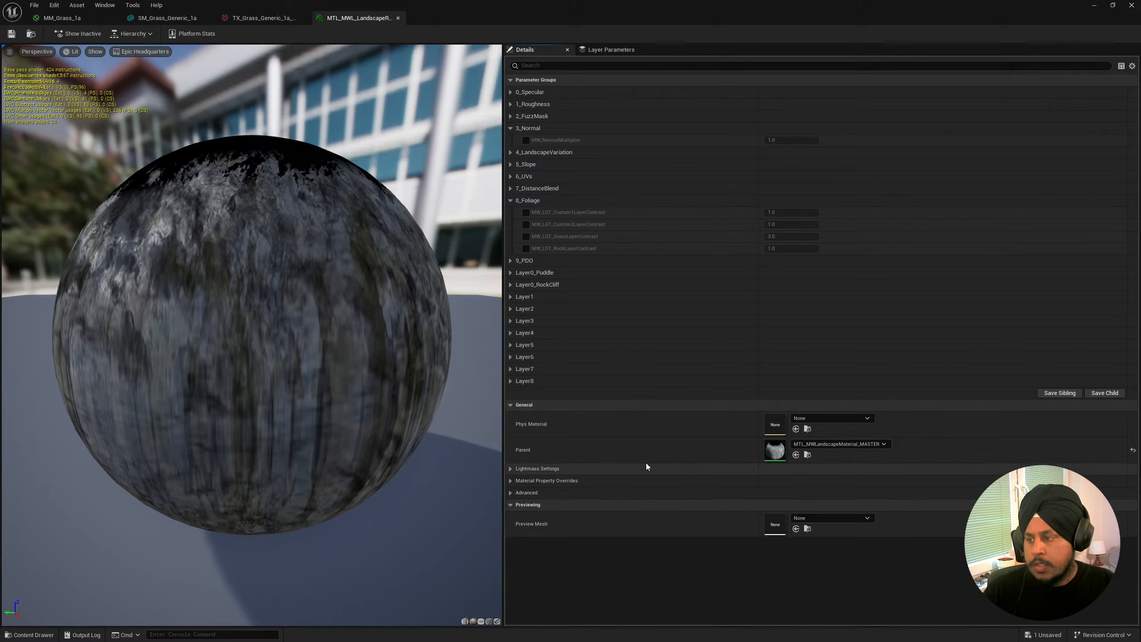
double_click(779, 448)
right_click_drag(592, 424, 752, 316)
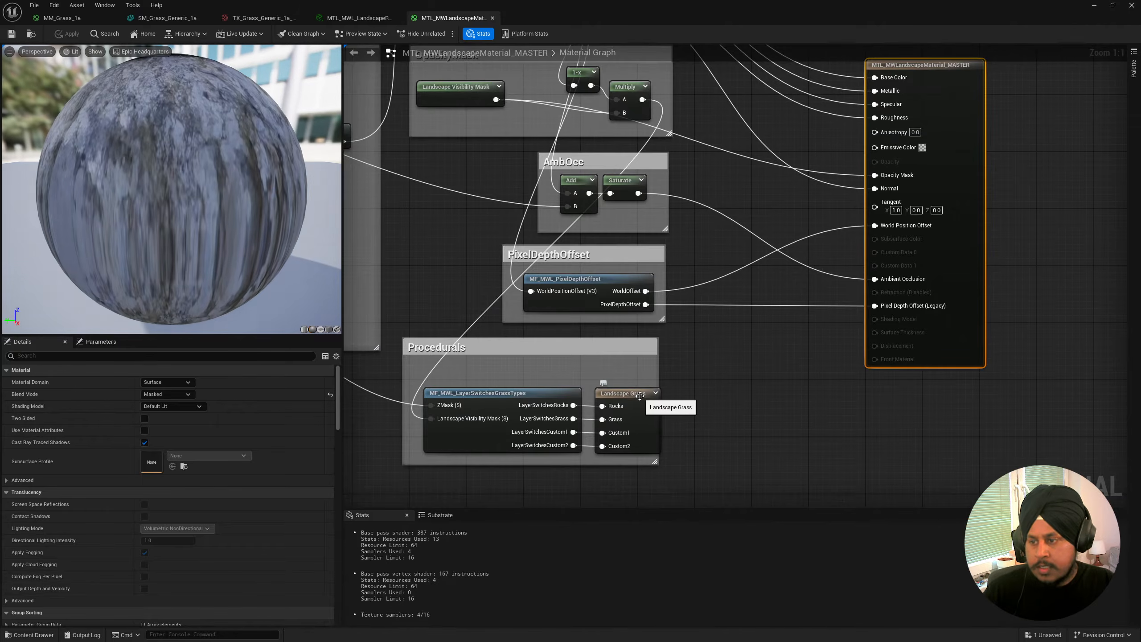
left_click(640, 412)
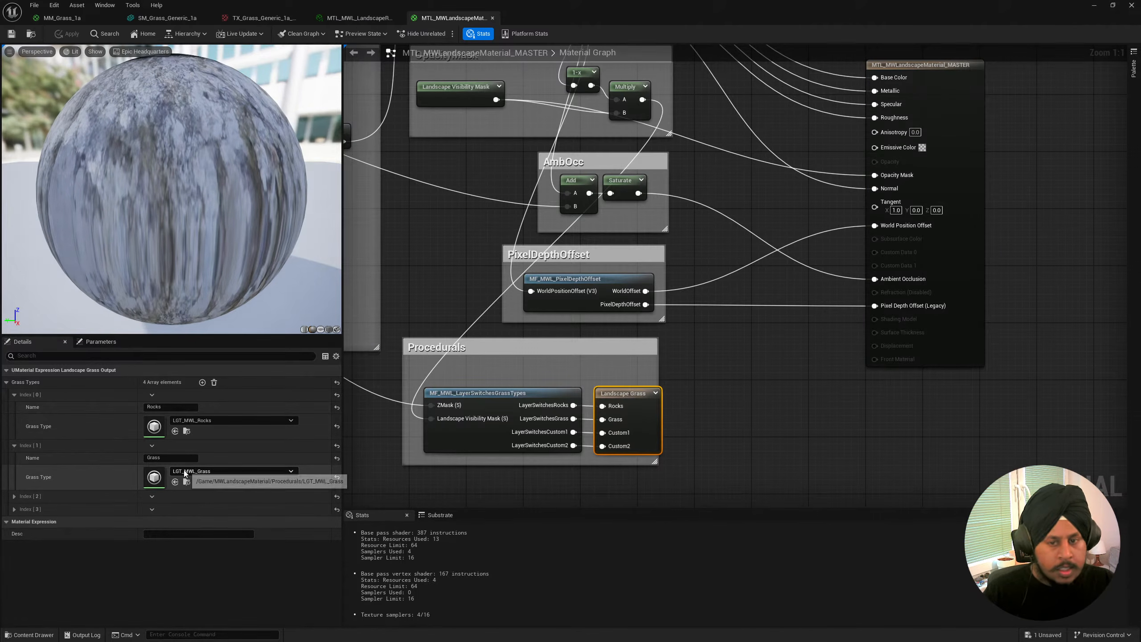
double_click(155, 477)
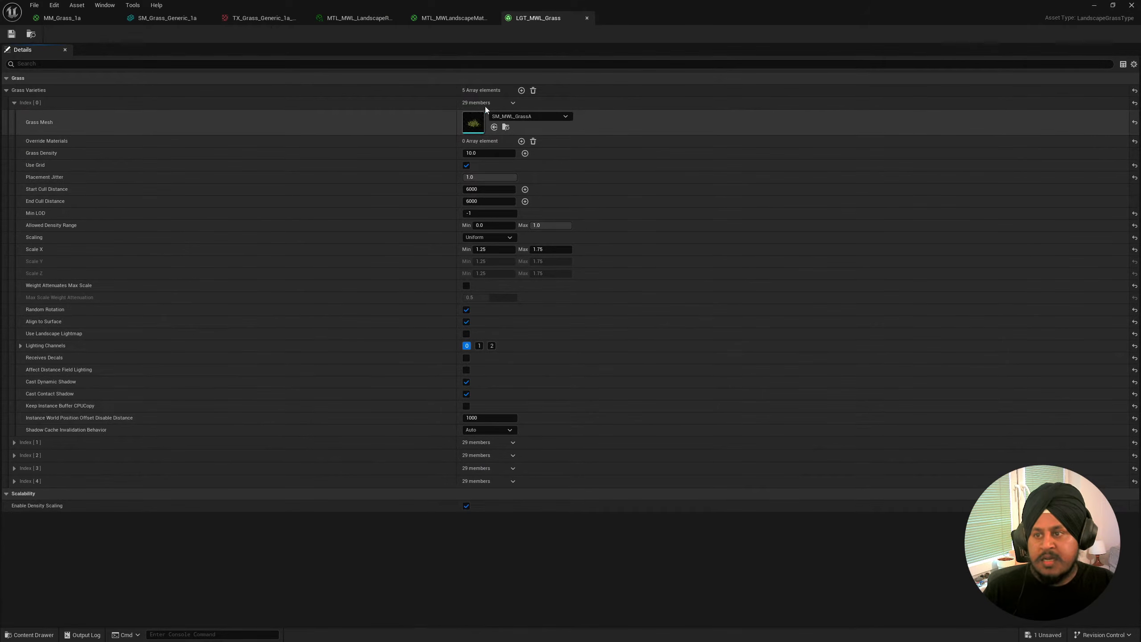
Assign SM_Grass_Generic_1a as the Grass Mesh of the first grass variety and check it on the landscape.
double_click(809, 17)
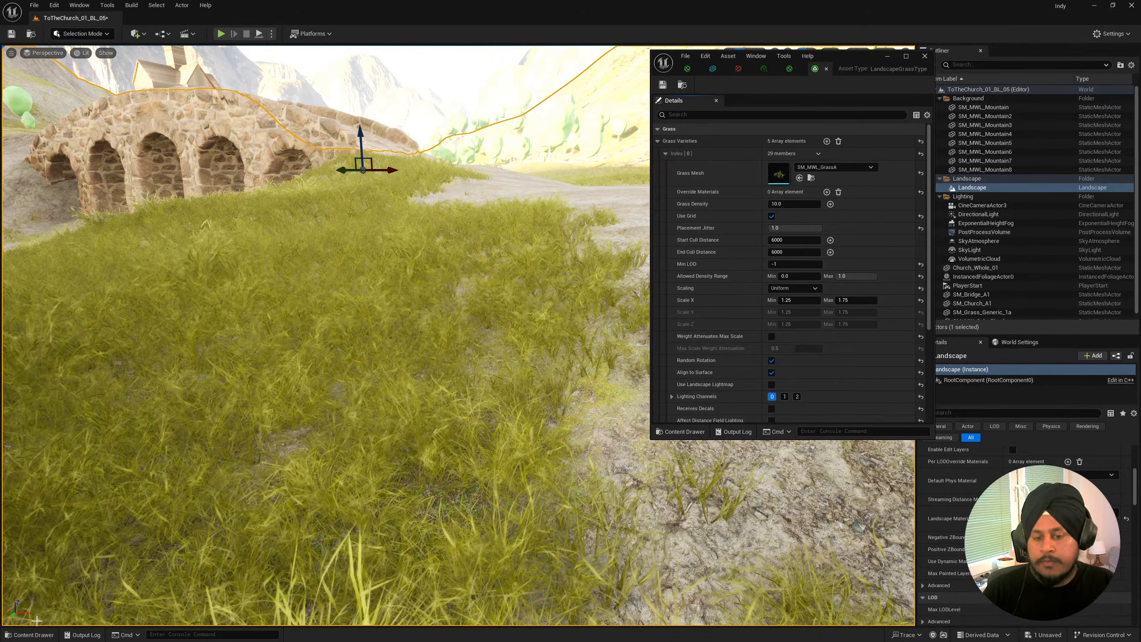
left_click(30, 634)
left_click_drag(243, 475, 793, 178)
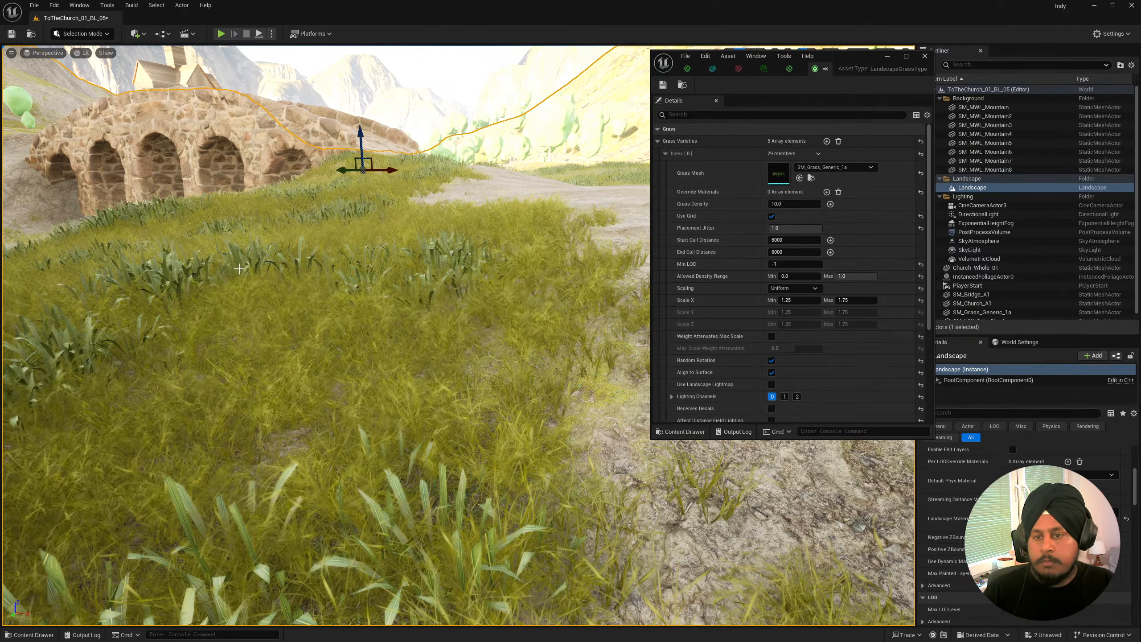
key("w")
right_click_drag(239, 269, 302, 257)
key("s")
Locate the second grass variety's mesh among the Plants meshes and inspect the newly scattered grass on the landscape.
scroll(682, 297, "down", 5)
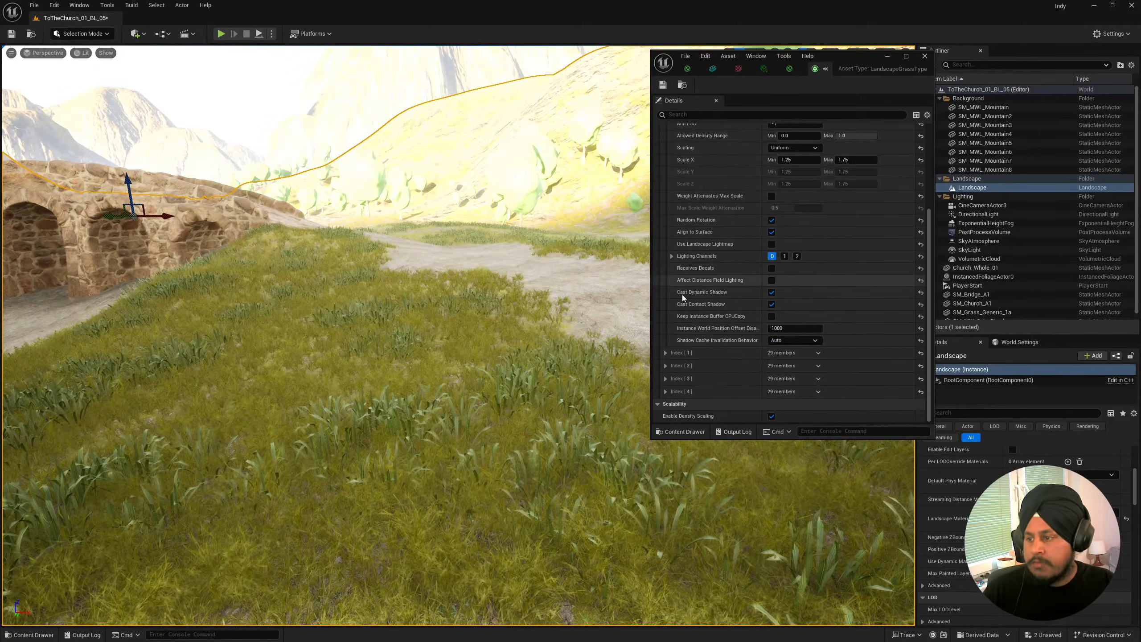
left_click(665, 354)
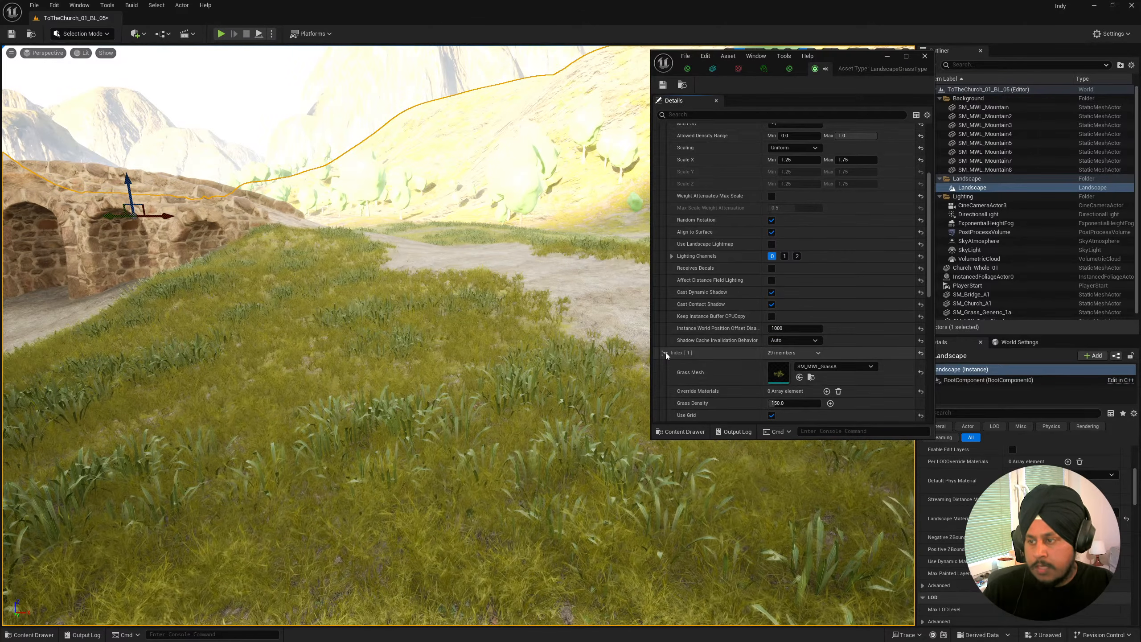
left_click(810, 377)
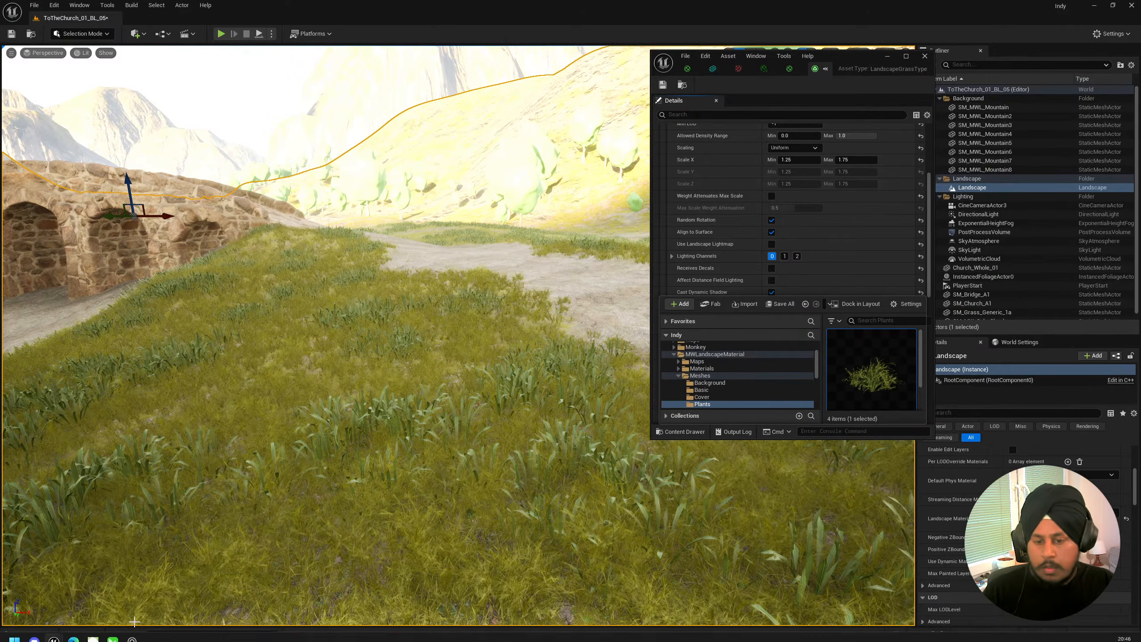
mouse_move(34, 631)
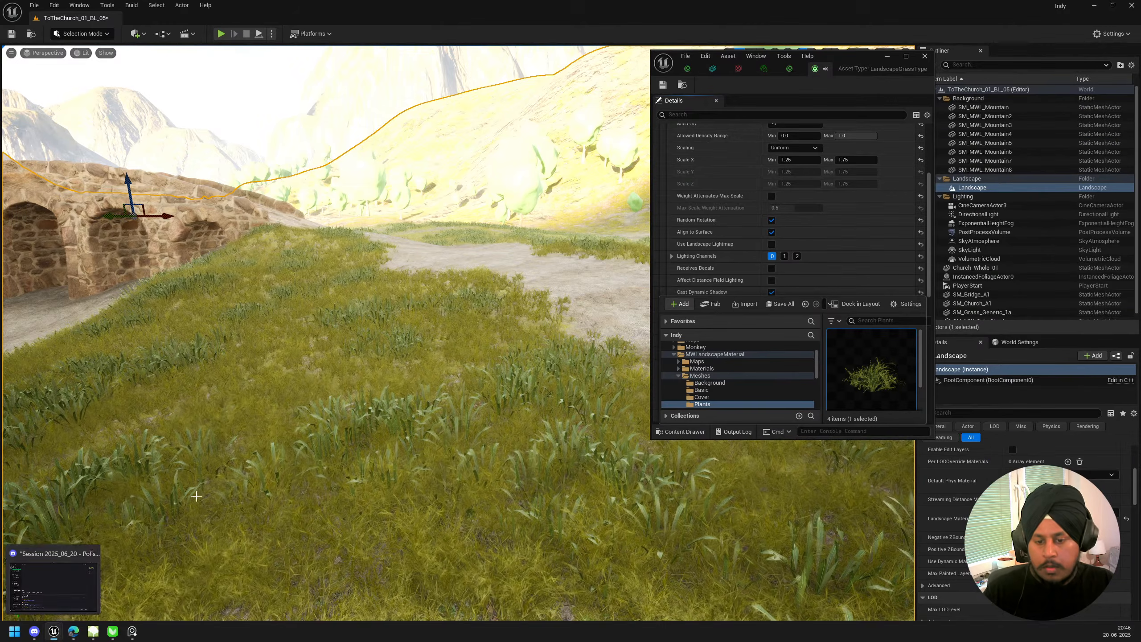
left_click(32, 637)
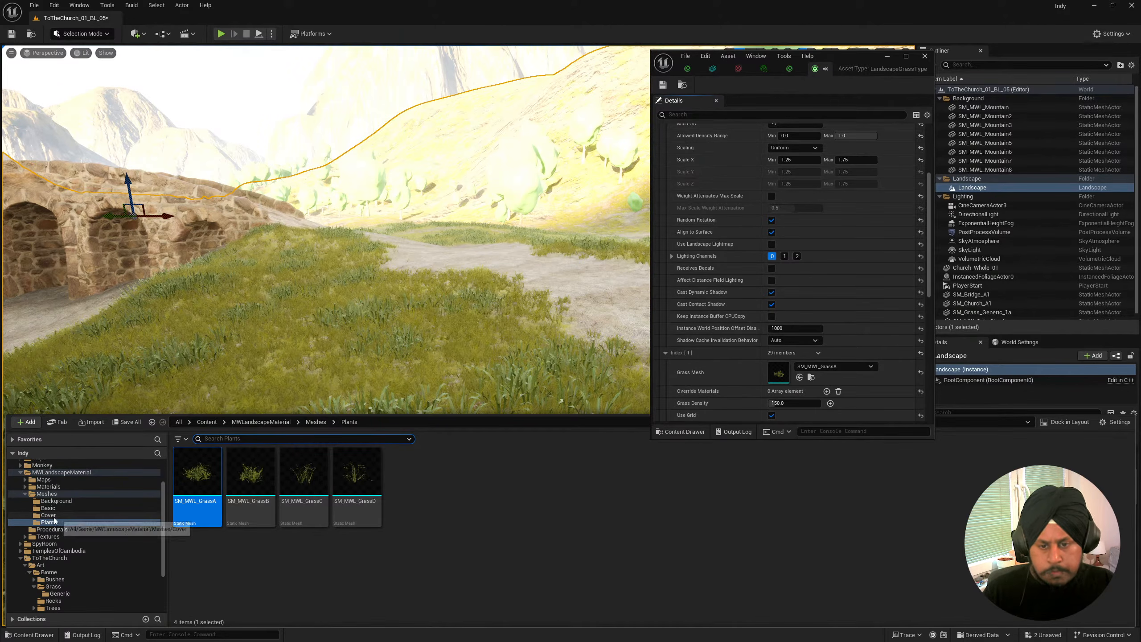
left_click(420, 492)
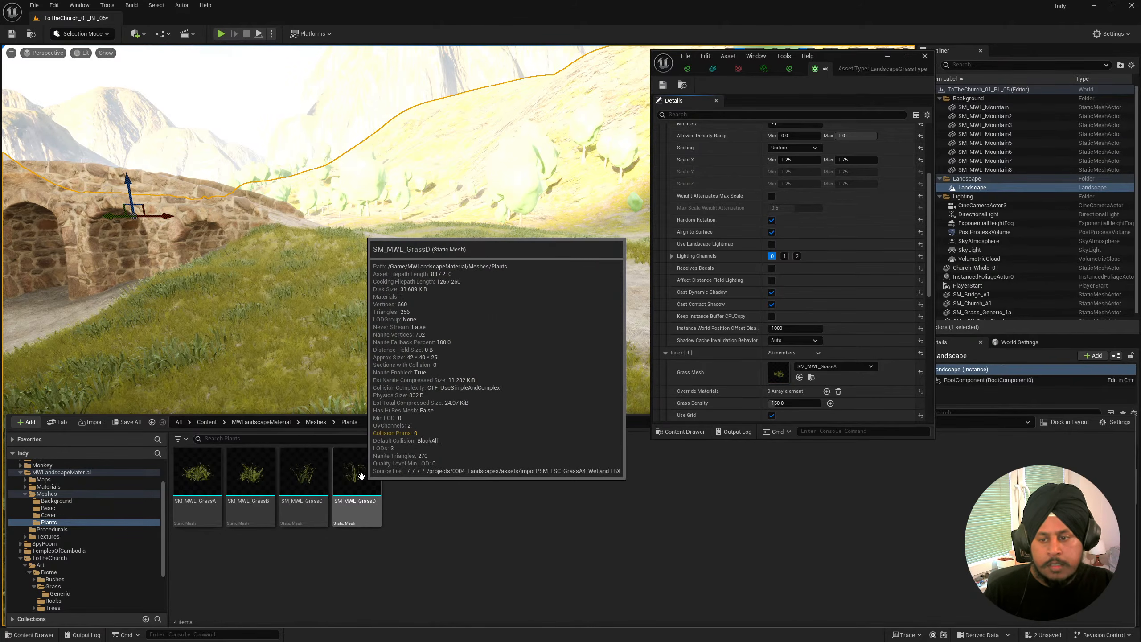
right_click_drag(432, 332, 328, 258)
key("w")
key("s")
key("w")
key("s")
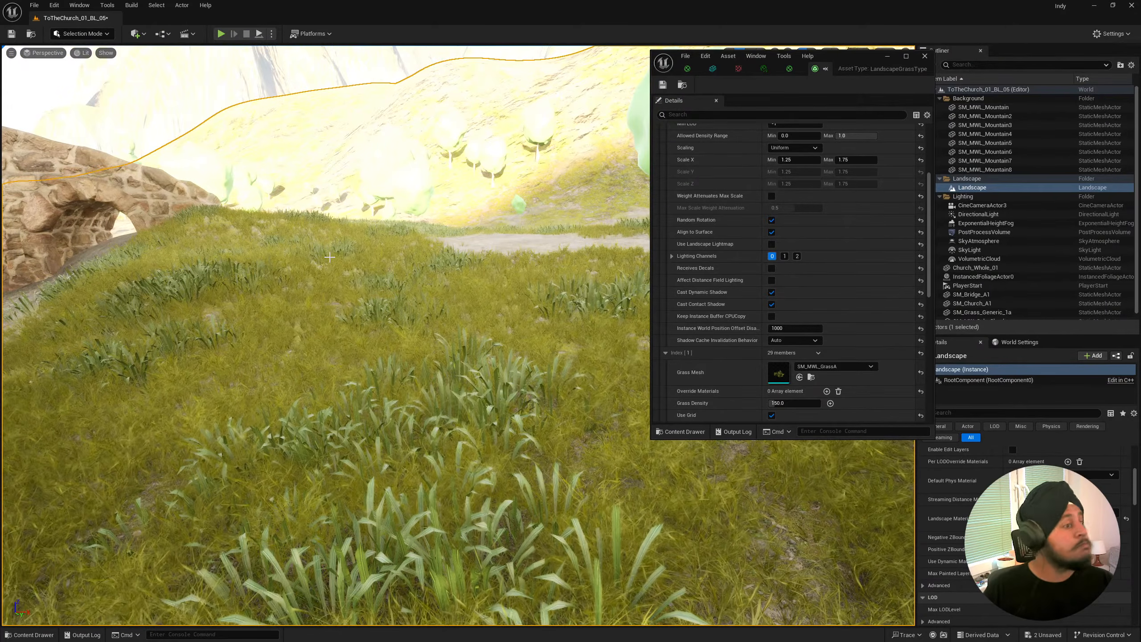
Switch to SpeedTree Modeler, save the grass model, and save a copy as Grass_Generic_1b.spm in the Generic folder.
key("alt+Tab")
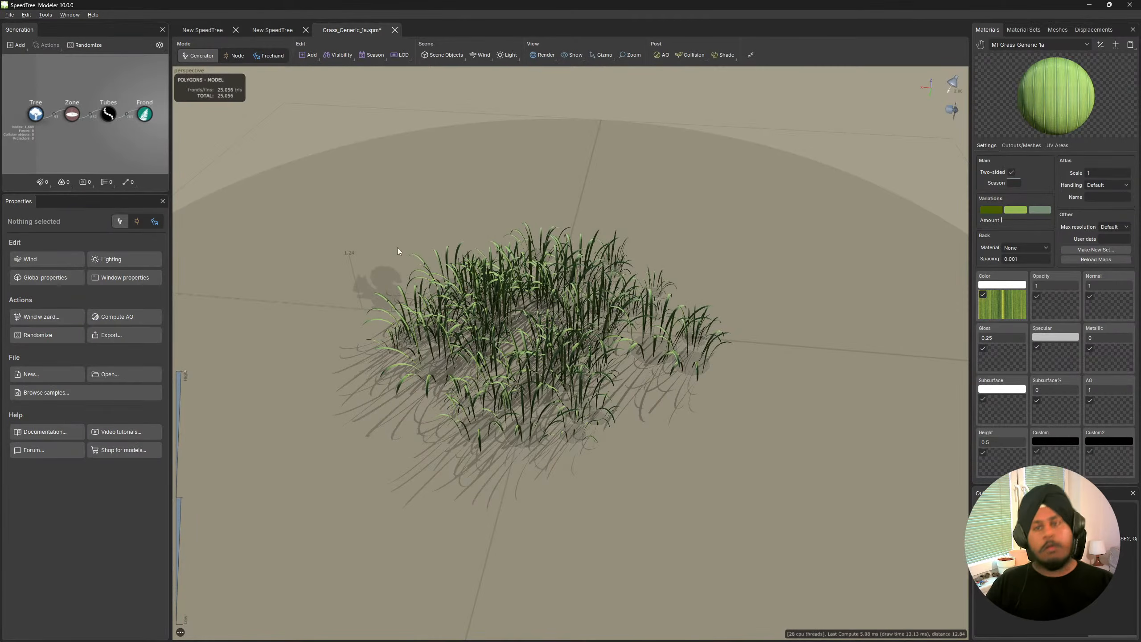
left_click(73, 120)
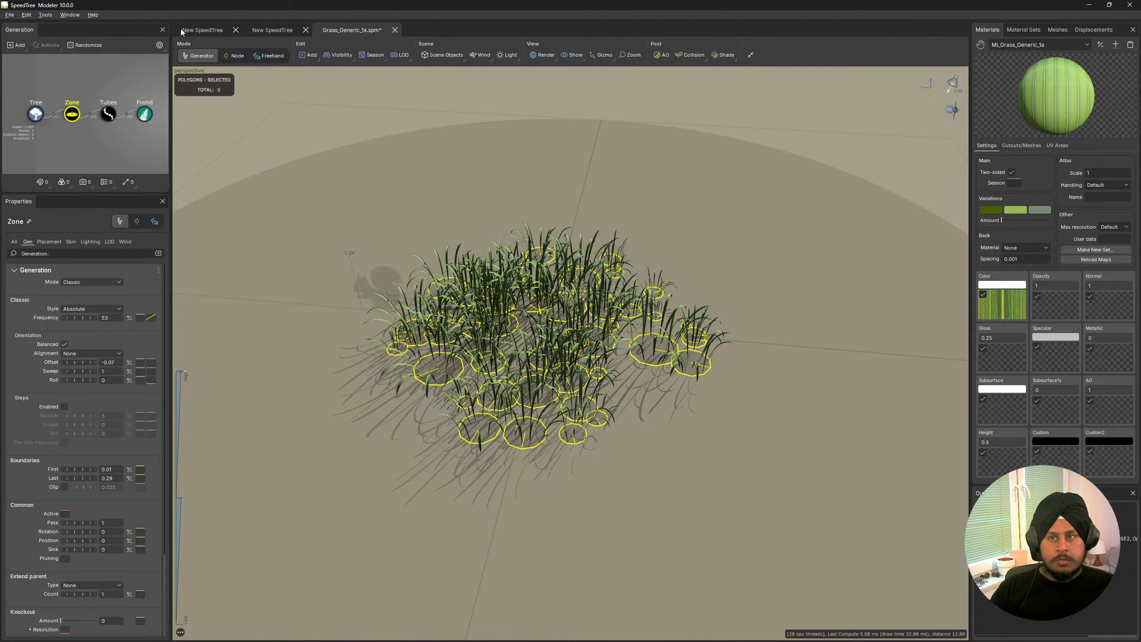
left_click_drag(359, 201, 408, 247)
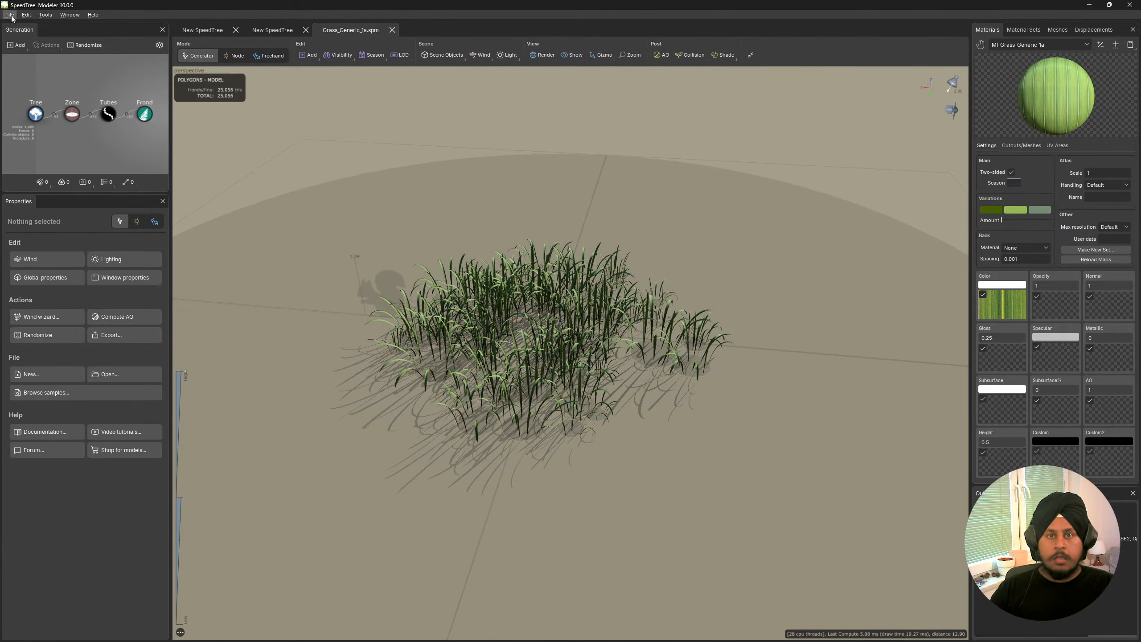
left_click(10, 15)
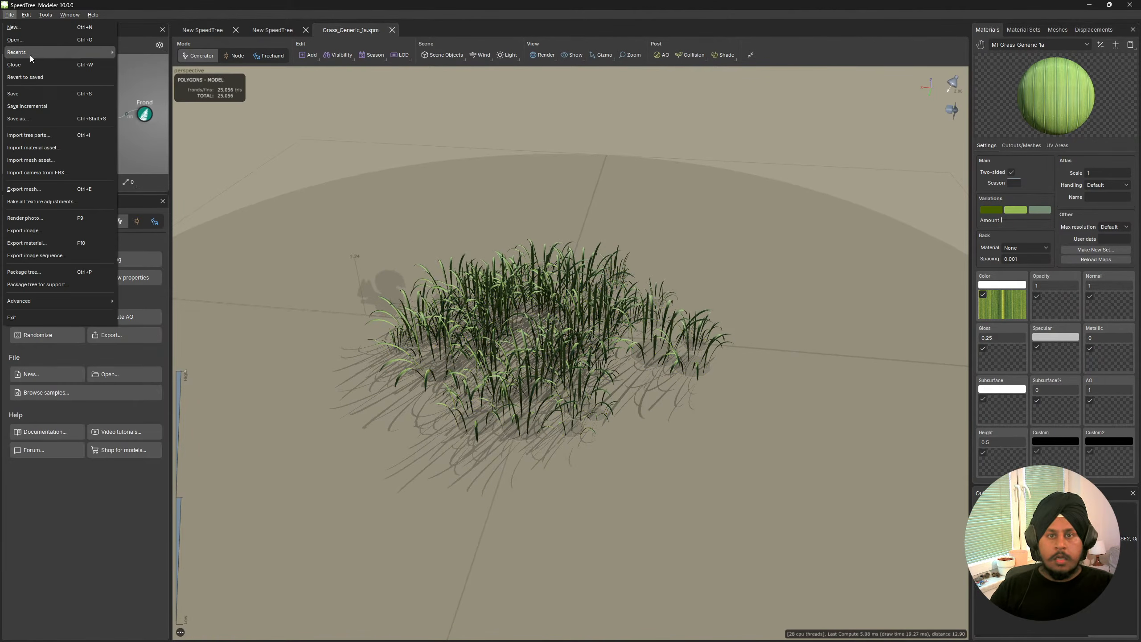
left_click(27, 119)
left_click(101, 266)
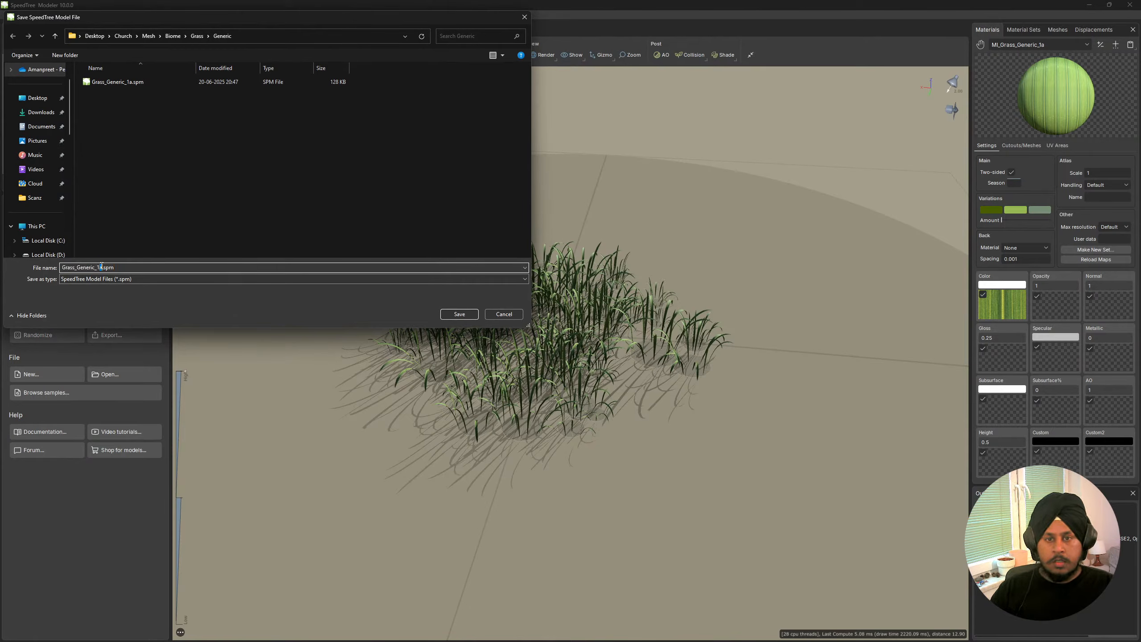
left_click(458, 314)
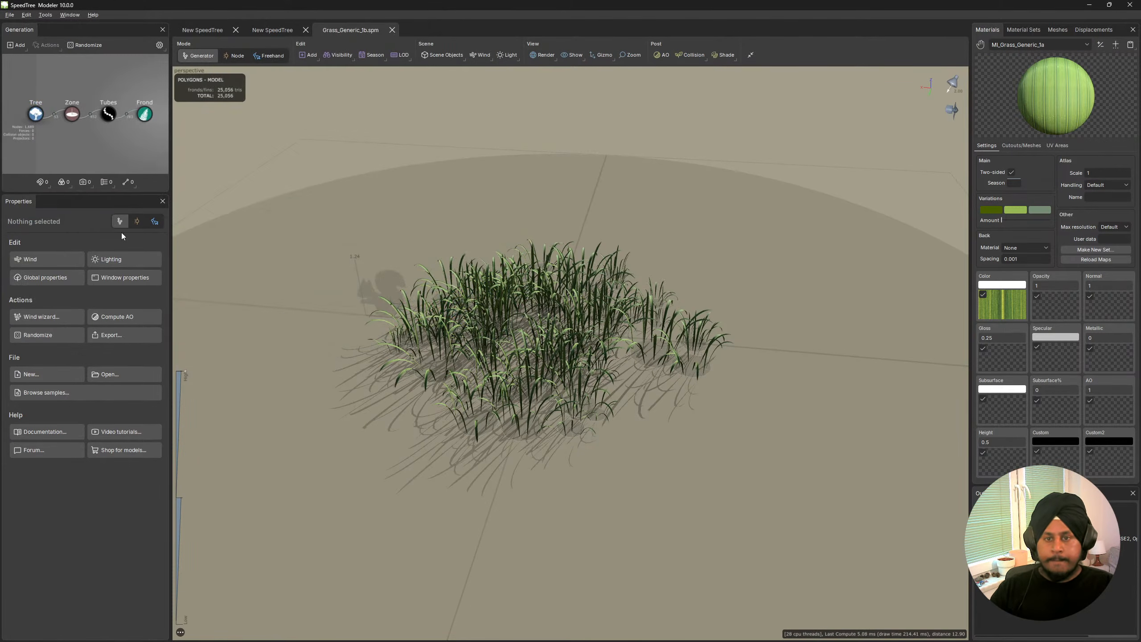
Set the Last boundary of the Zone generator to 0.17 to tighten the grass clump.
left_click(108, 116)
left_click(71, 115)
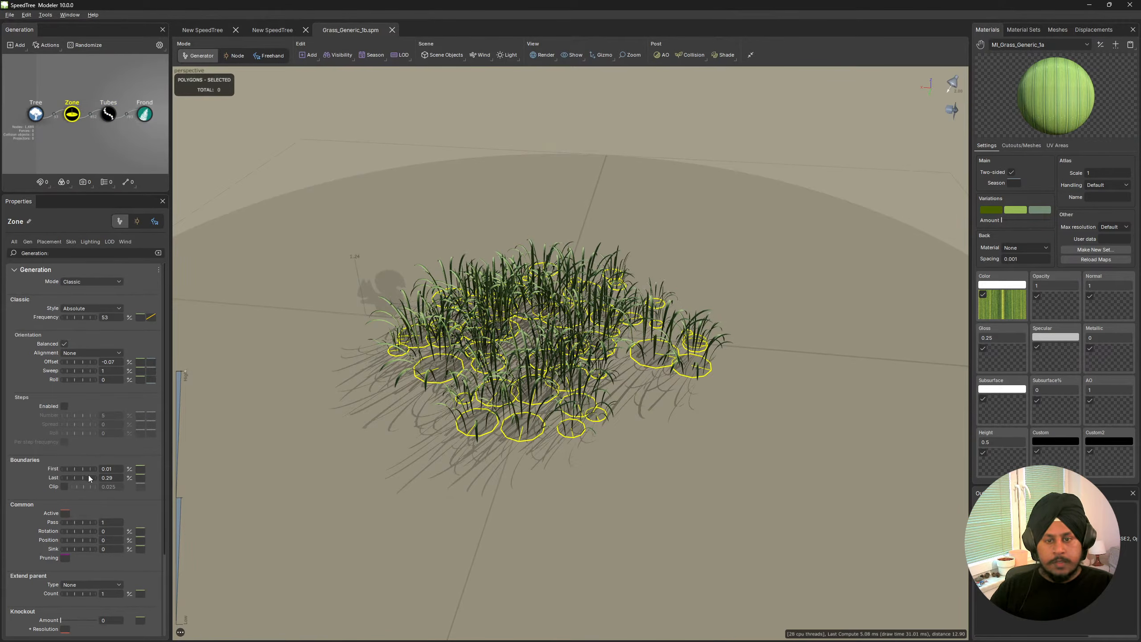
left_click_drag(85, 478, 81, 478)
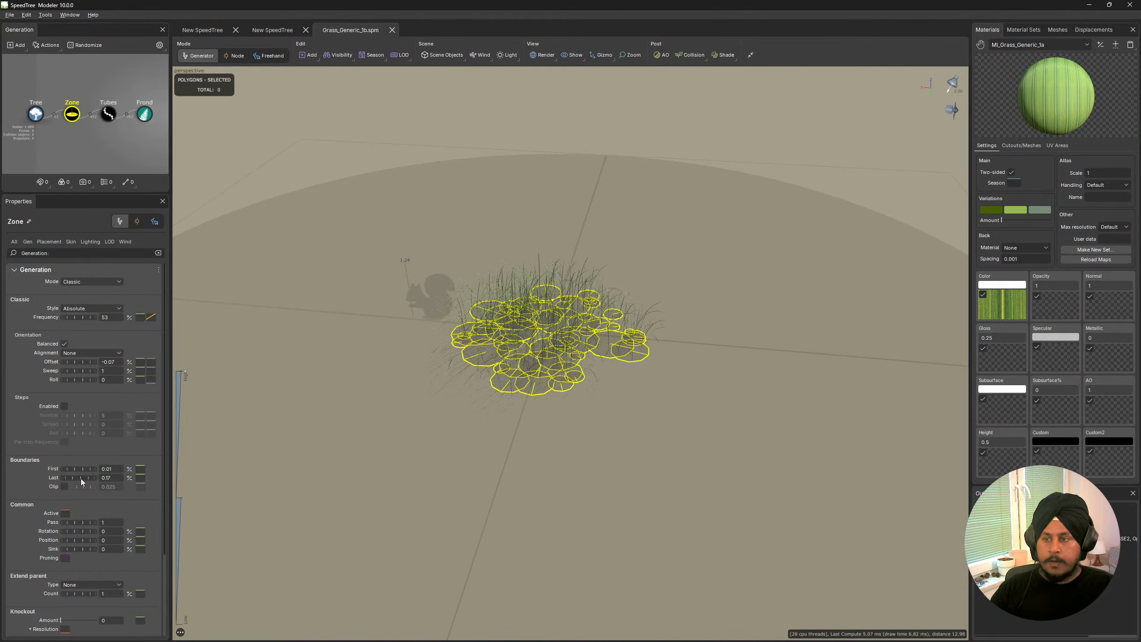
Set the Zone generator's Frequency to 32 and its Last boundary to 0.18 to thin out the grass clump.
key("ctrl+z")
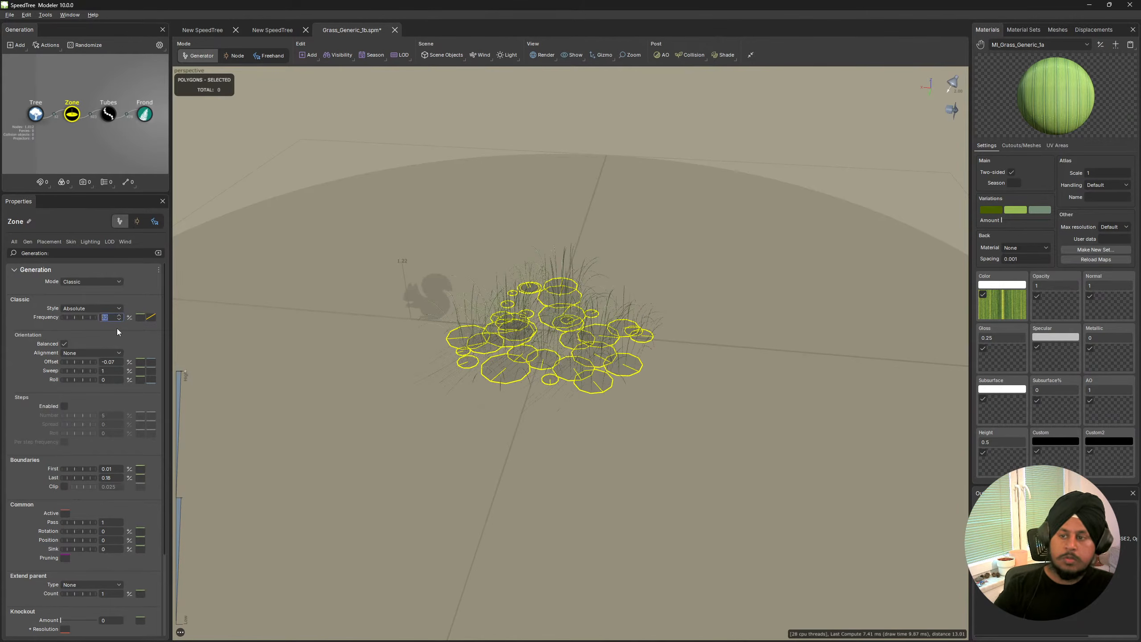
scroll(656, 271, "down", 5)
scroll(657, 272, "up", 9)
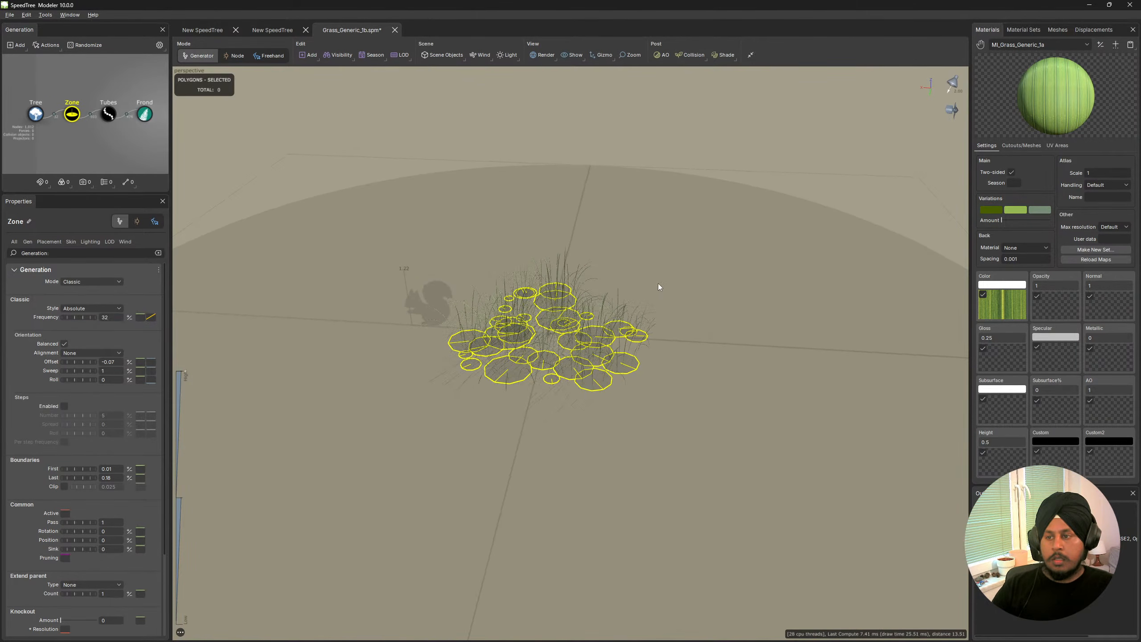
Widen the grass blades by setting the Frond generator's Width scale to 0.26 and check the clump.
left_click(738, 178)
scroll(657, 305, "up", 6)
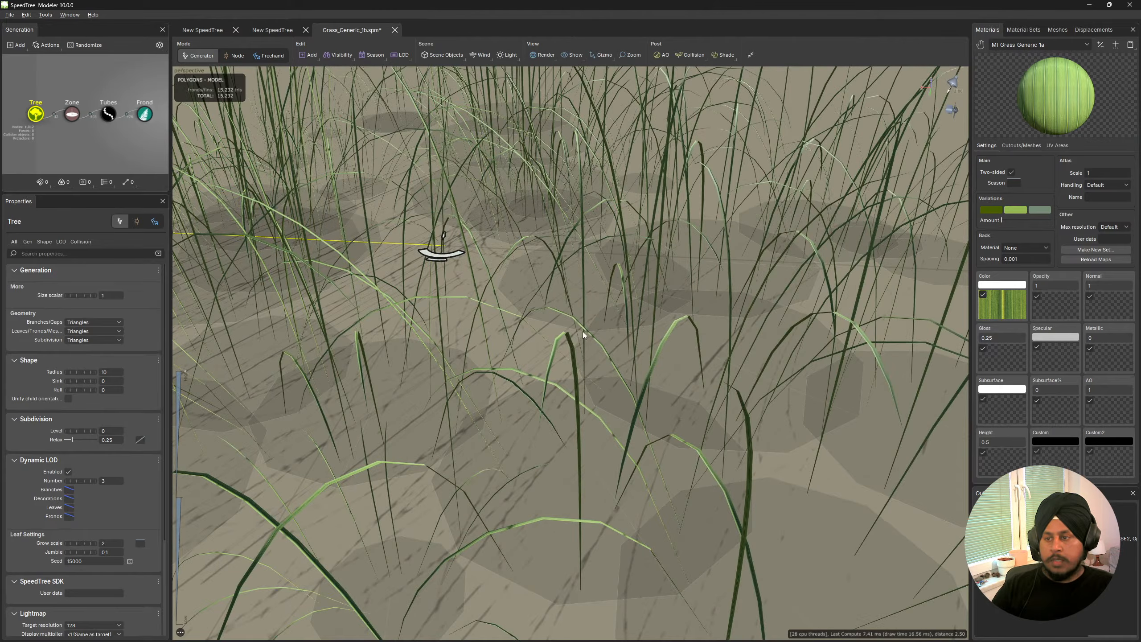
left_click(550, 346)
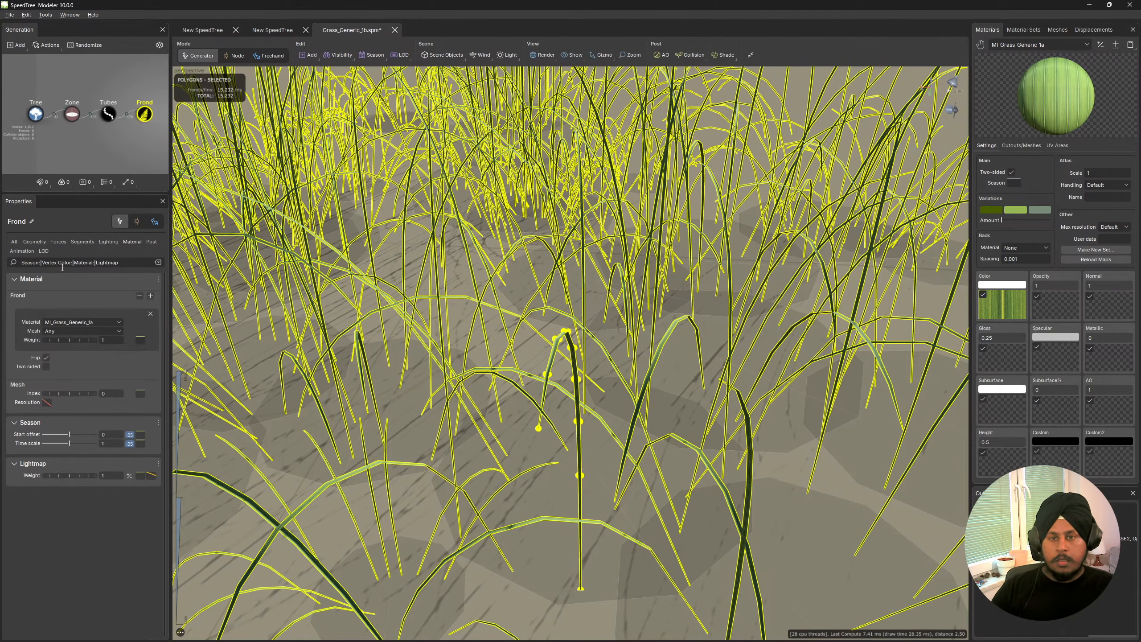
left_click(58, 242)
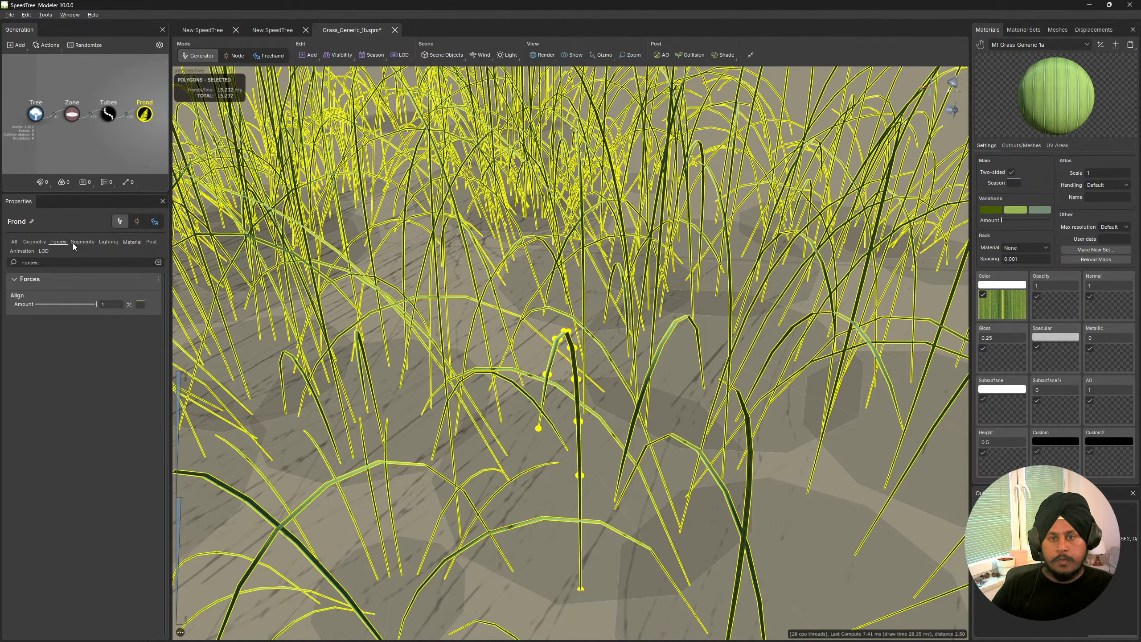
left_click(42, 243)
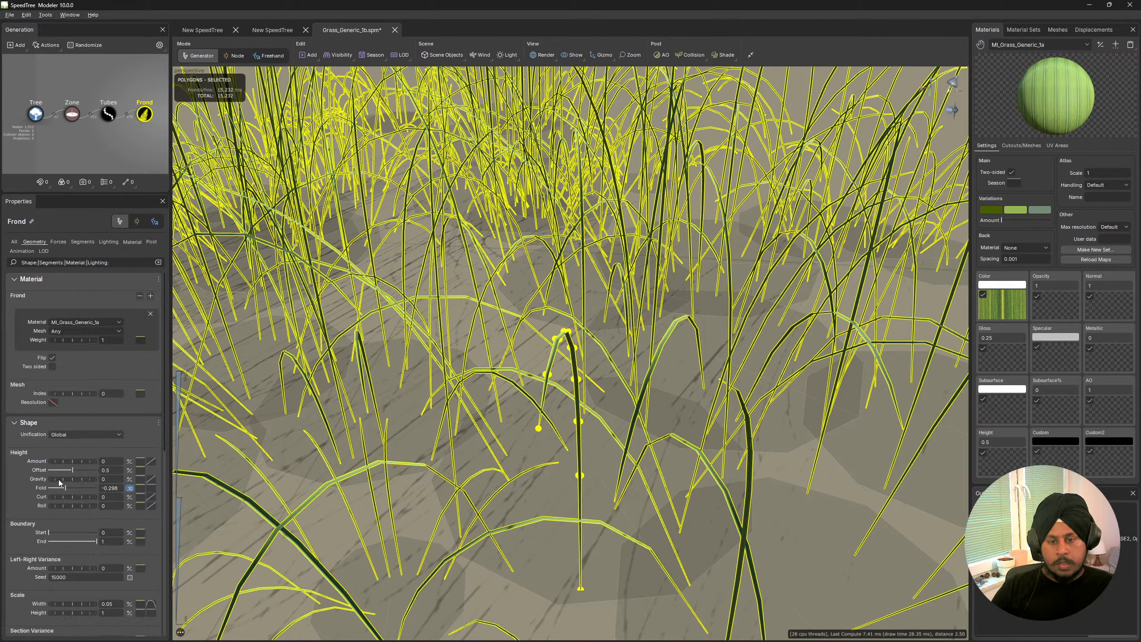
left_click_drag(66, 603, 78, 604)
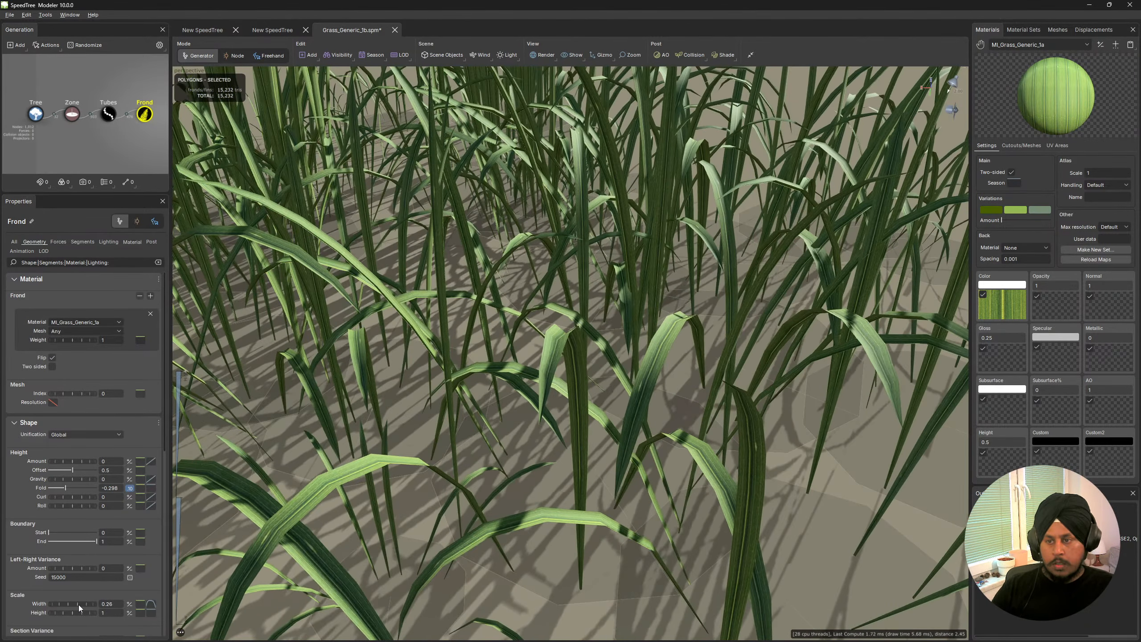
scroll(477, 399, "down", 6)
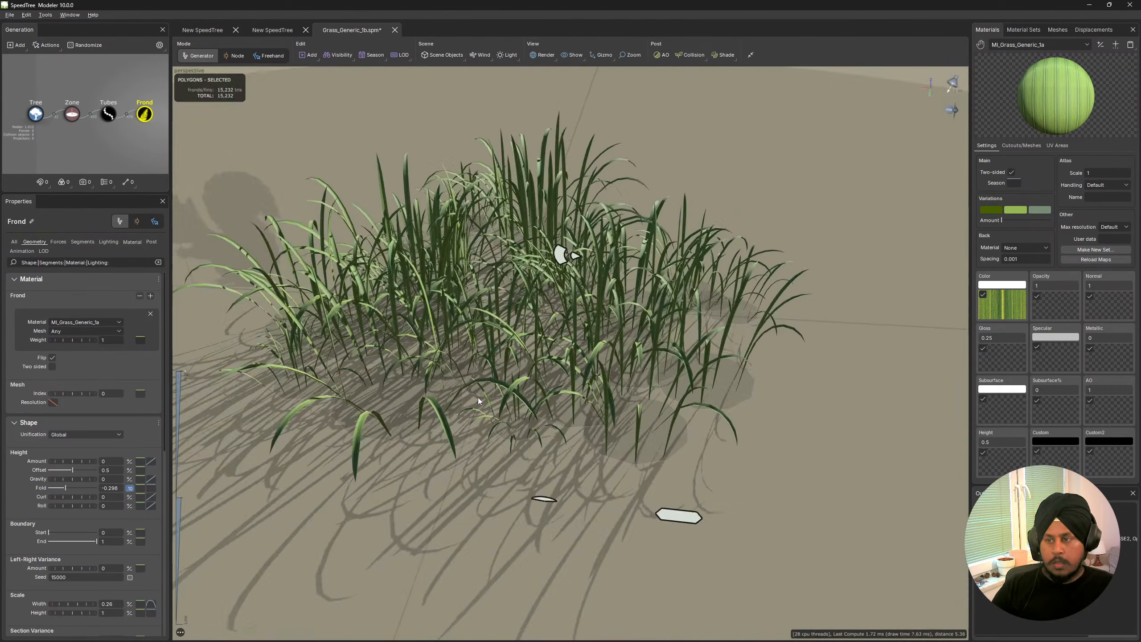
left_click_drag(478, 397, 560, 361)
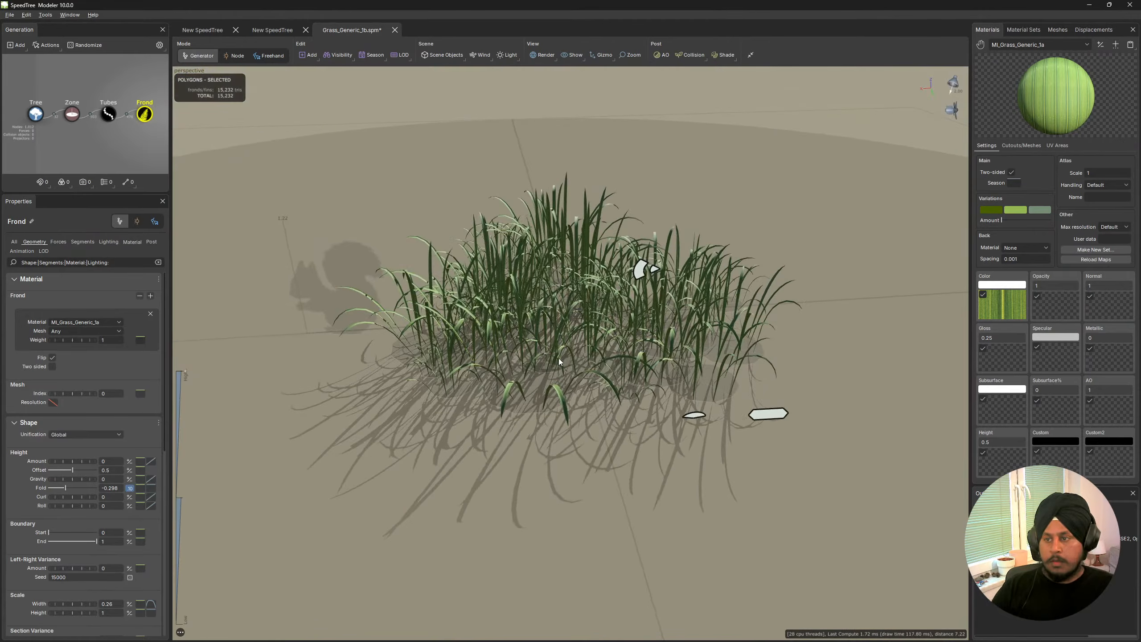
Randomize the Zone generator several times, checking the clump from above and from the side, until the arrangement looks good.
left_click(72, 113)
left_click(87, 46)
left_click(87, 46)
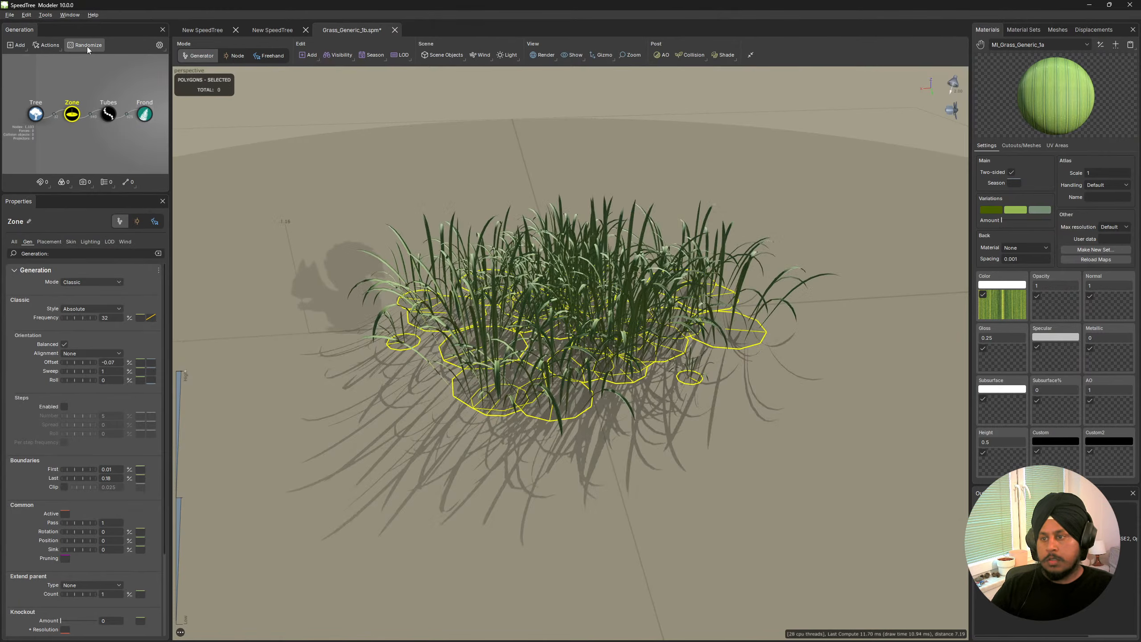
left_click_drag(765, 270, 882, 311)
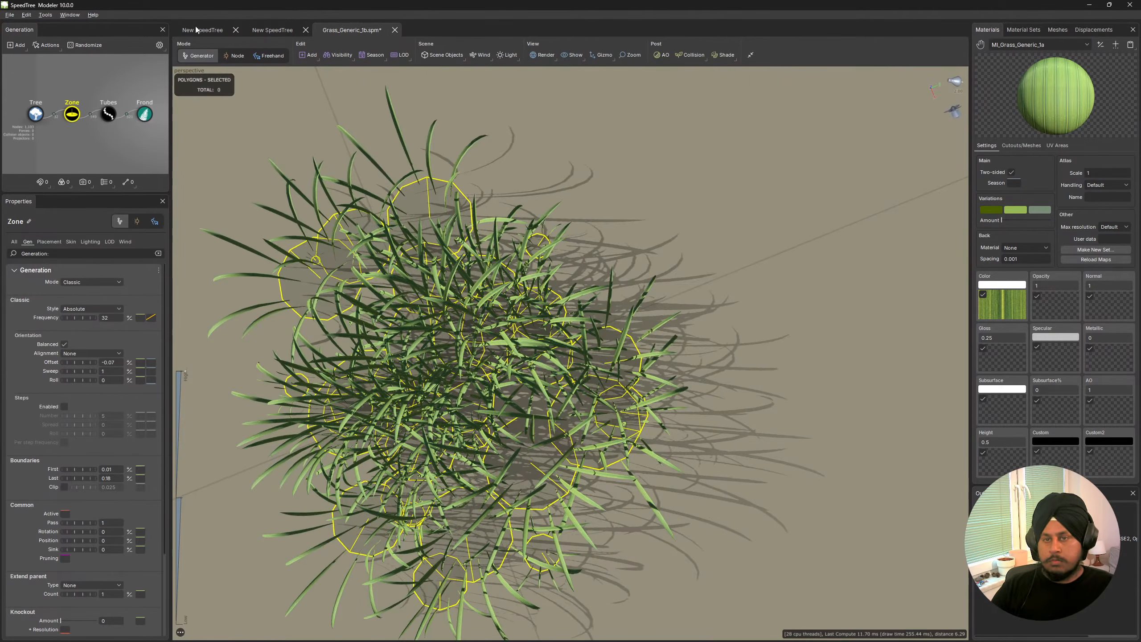
left_click(74, 46)
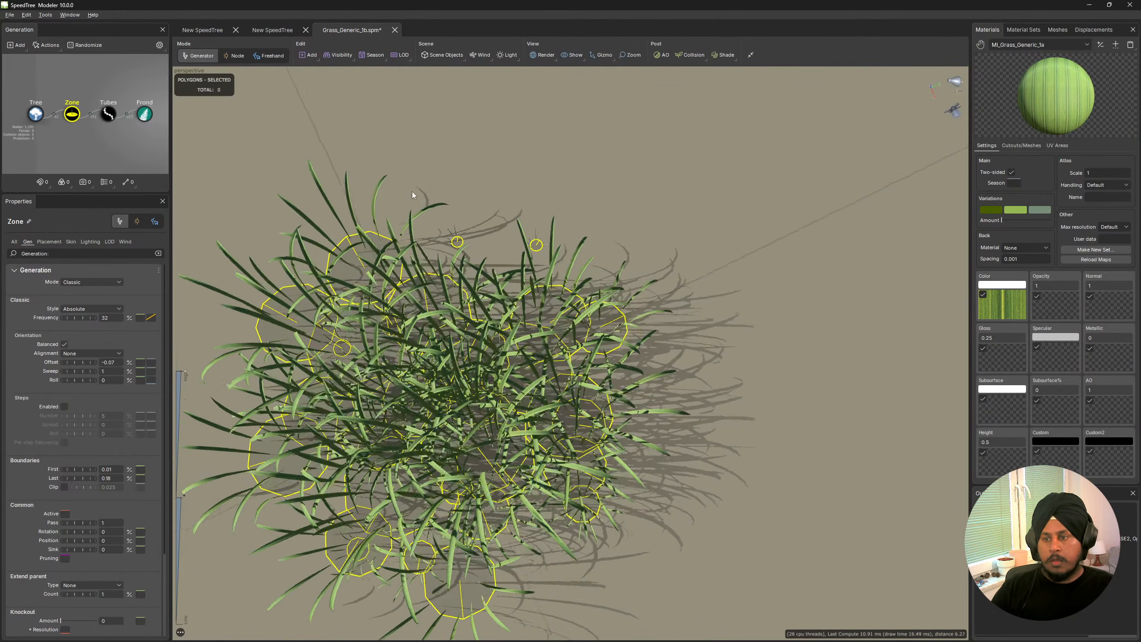
left_click_drag(411, 191, 370, 144)
left_click(91, 46)
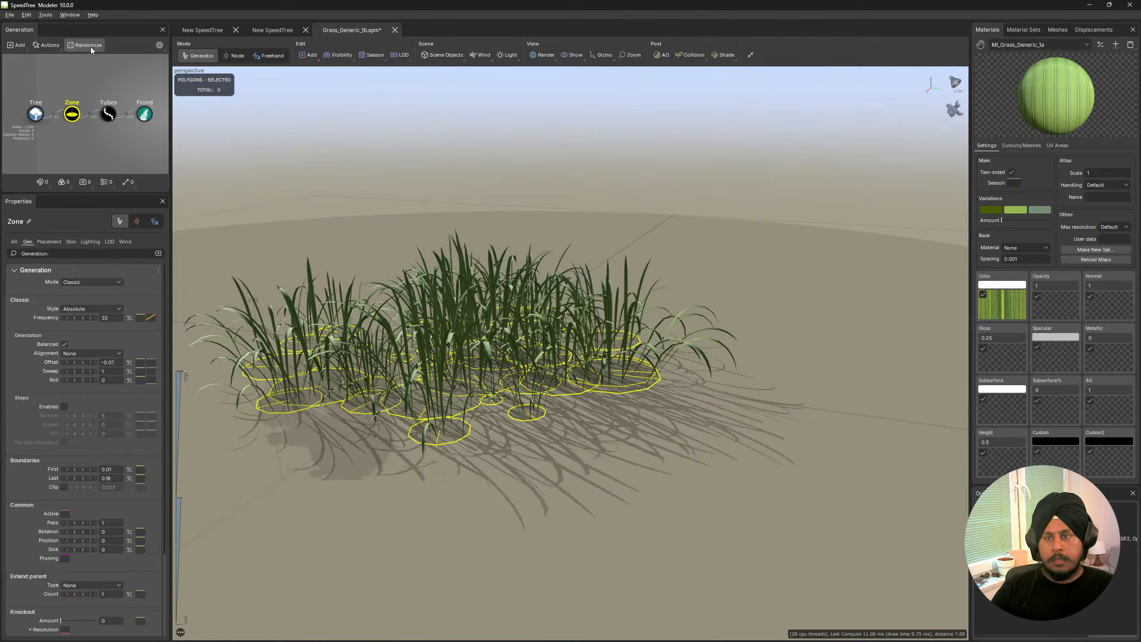
left_click_drag(418, 449, 422, 346)
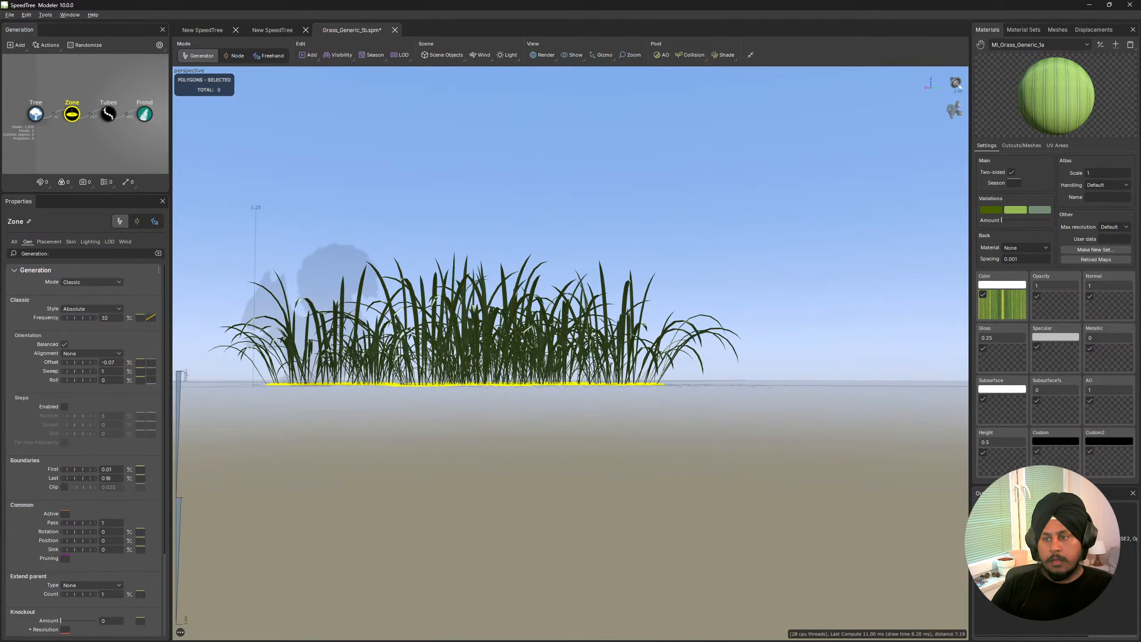
left_click(82, 46)
left_click_drag(225, 234, 243, 308)
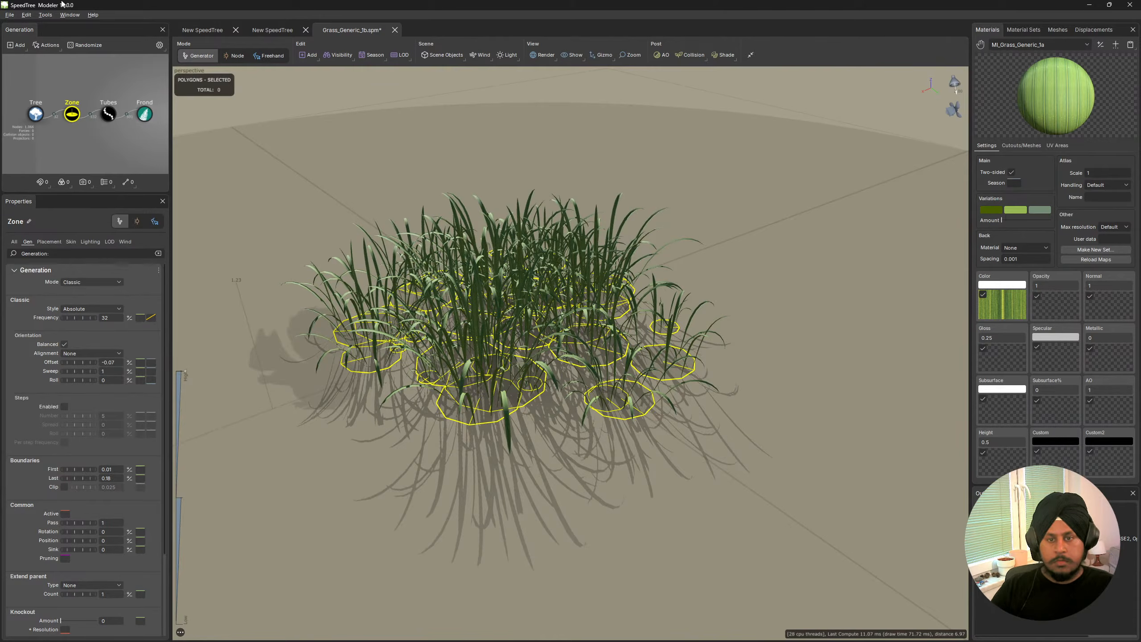
left_click_drag(417, 164, 397, 157)
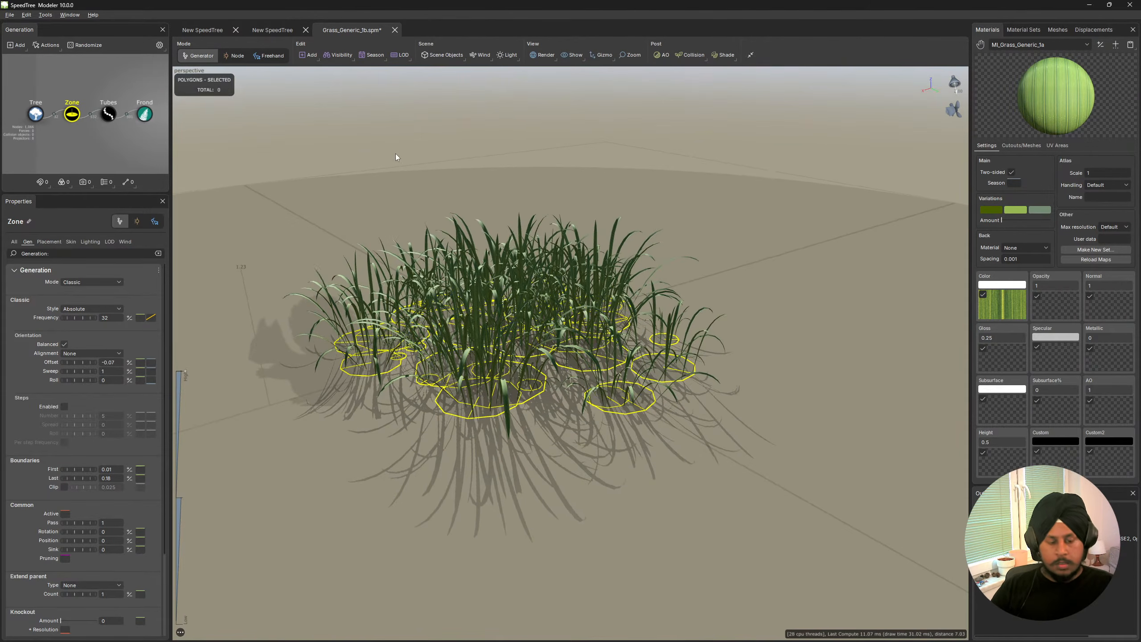
Save the model and export its mesh as SM_Grass_Generic_1b.fbx in the Generic folder.
left_click(258, 261)
left_click(130, 334)
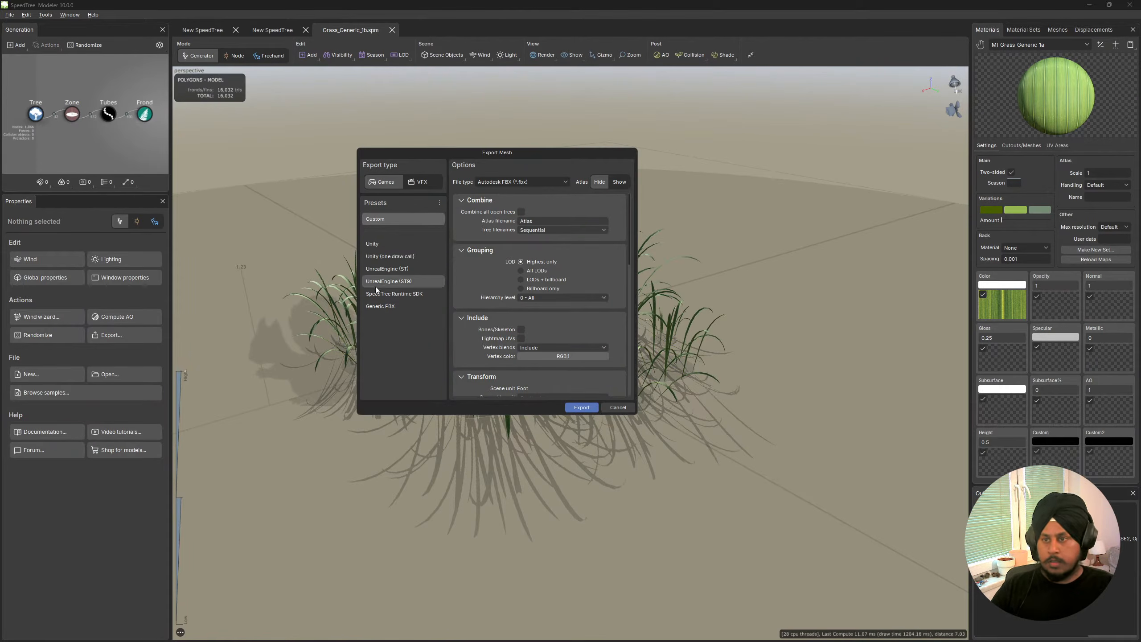
left_click(581, 407)
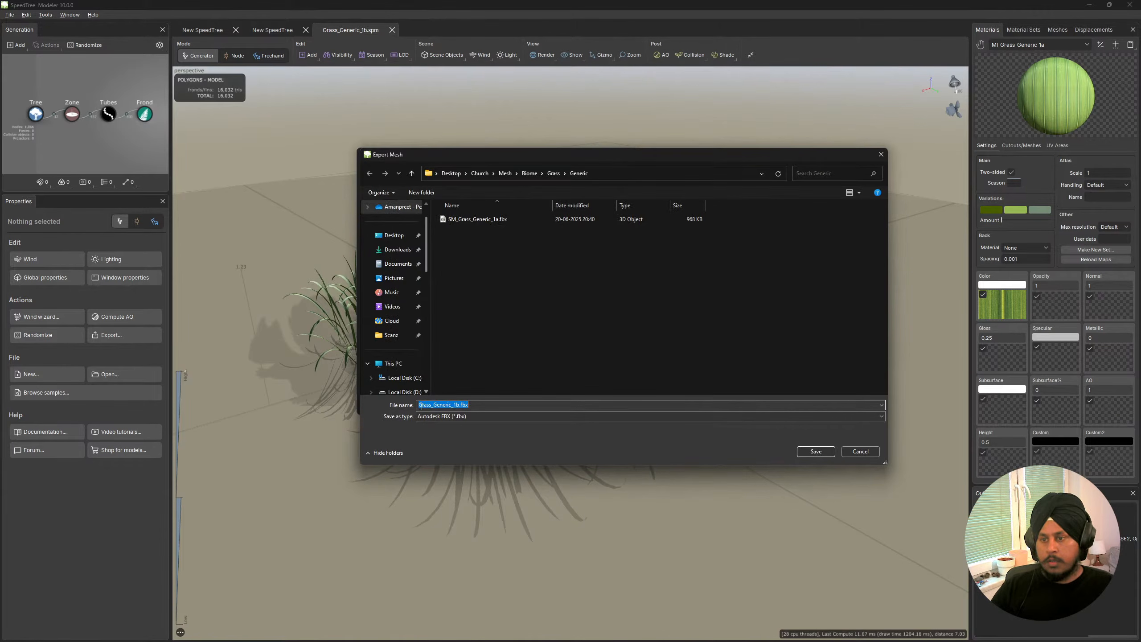
left_click(457, 405)
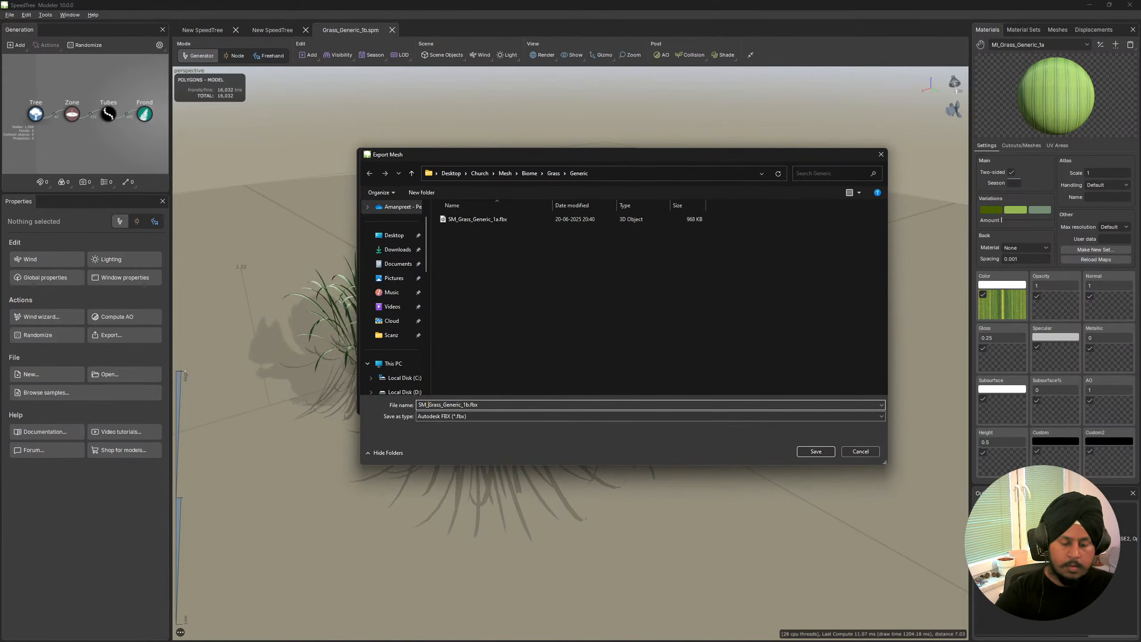
left_click(815, 450)
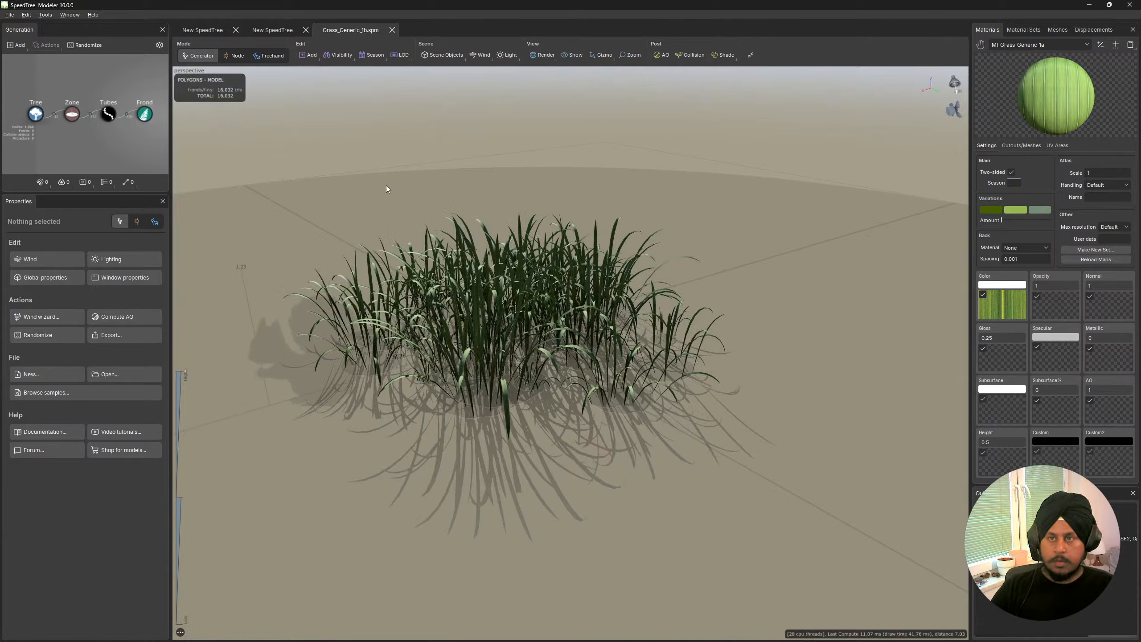
Save a copy of the grass model as Grass_Generic_1c.spm in the Generic folder.
left_click(10, 17)
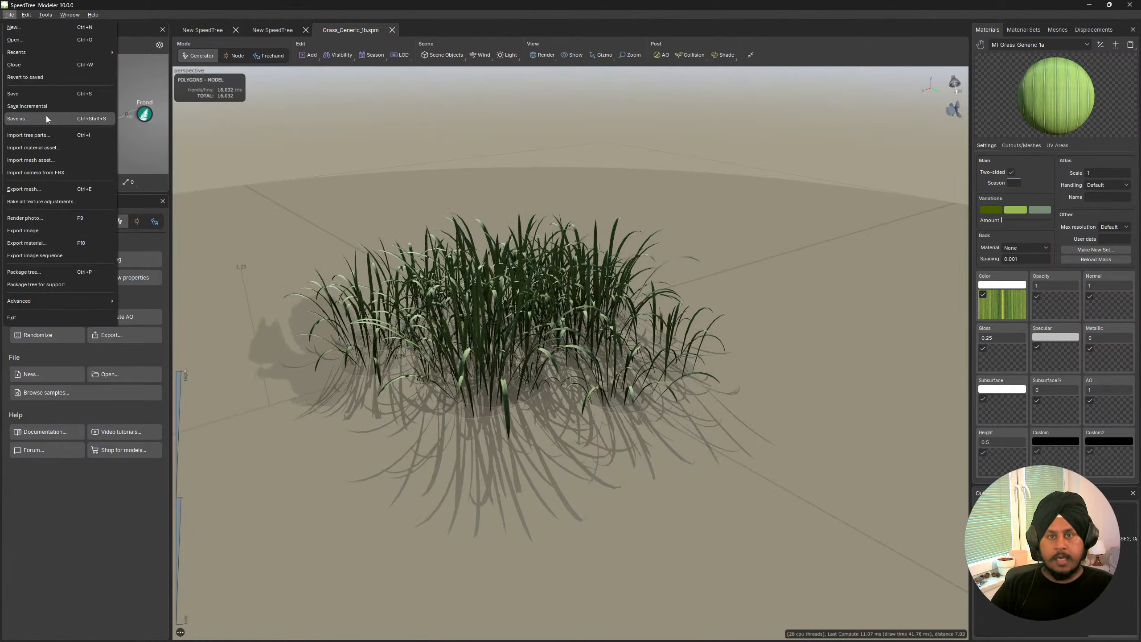
left_click(18, 118)
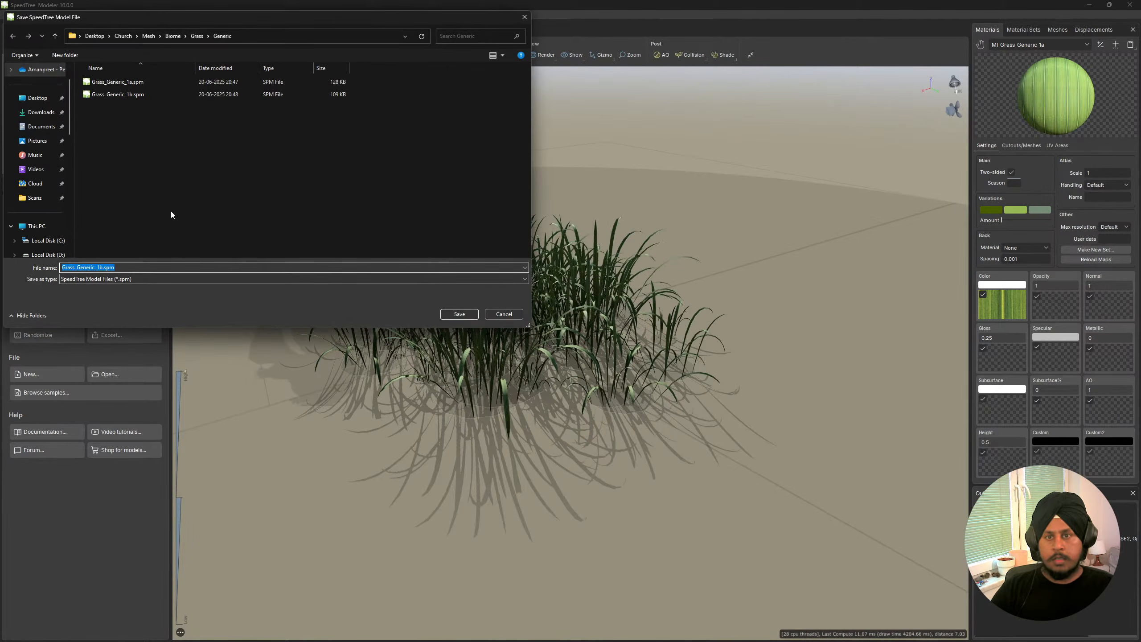
left_click_drag(100, 269, 104, 269)
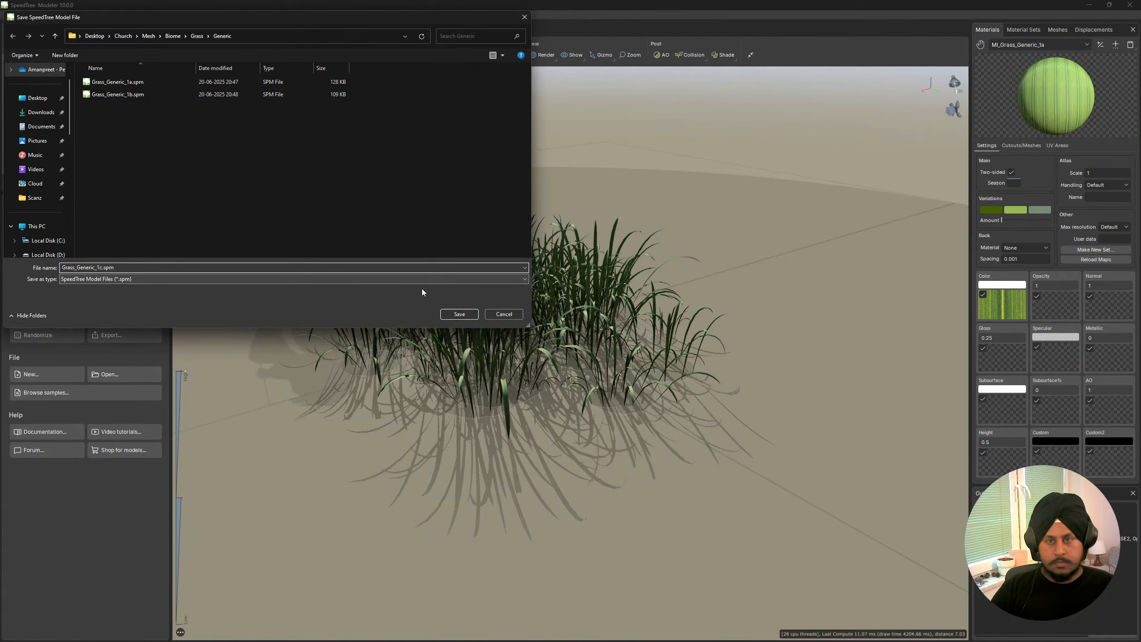
left_click(461, 314)
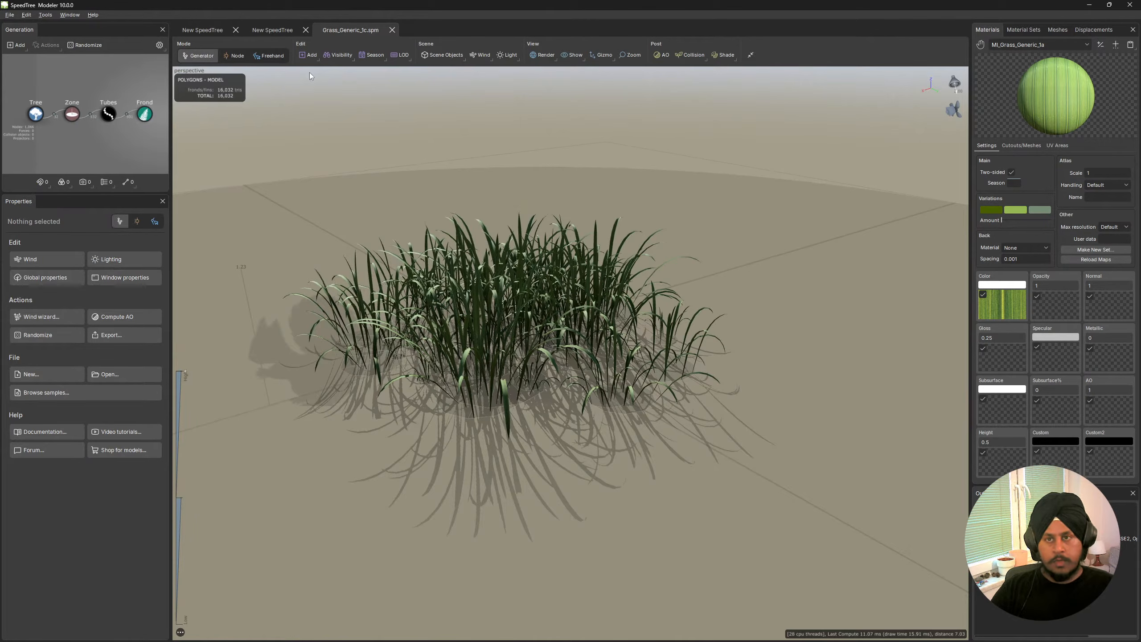
Set the Zone generator's Last boundary to 0.1 and Frequency to 12 to make a smaller, sparser clump.
left_click(72, 118)
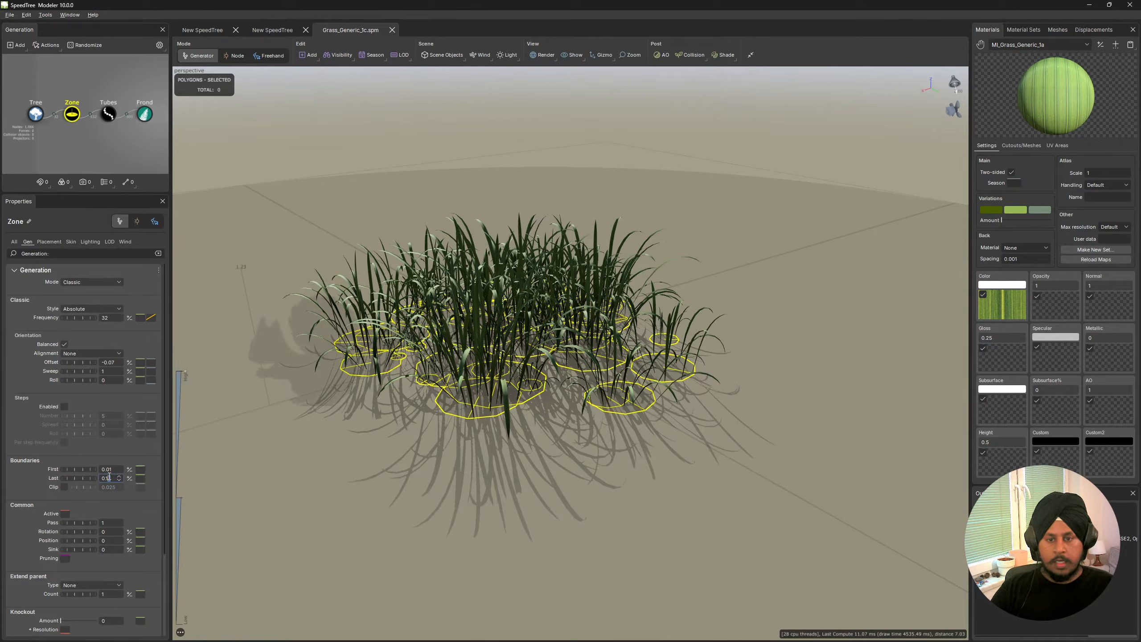
key("Return")
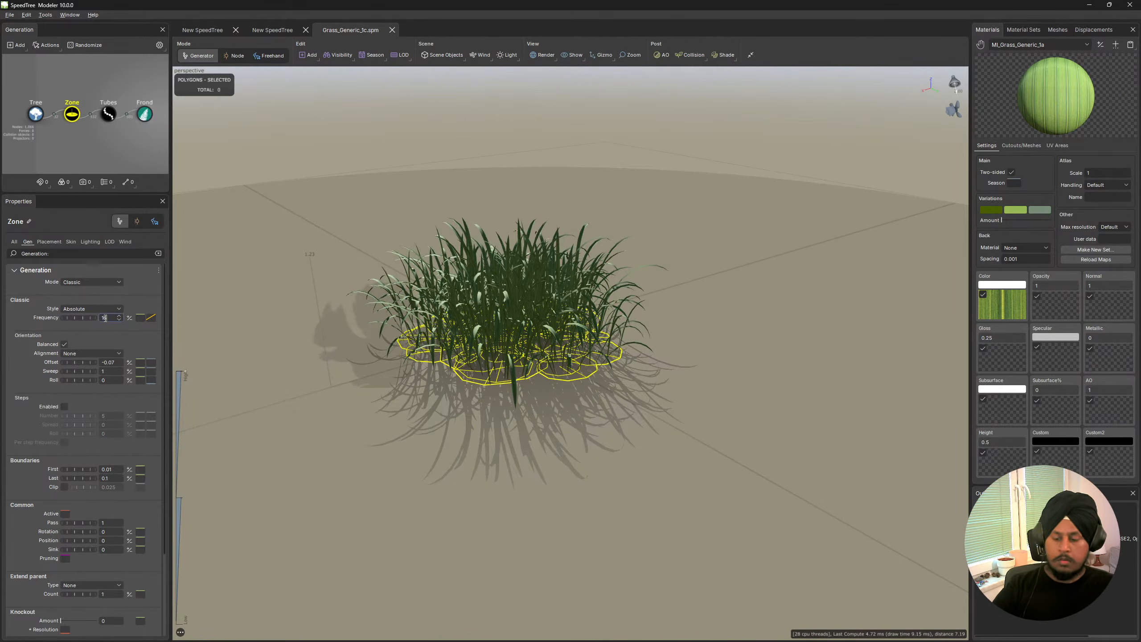
key("Return")
left_click_drag(502, 338, 682, 285)
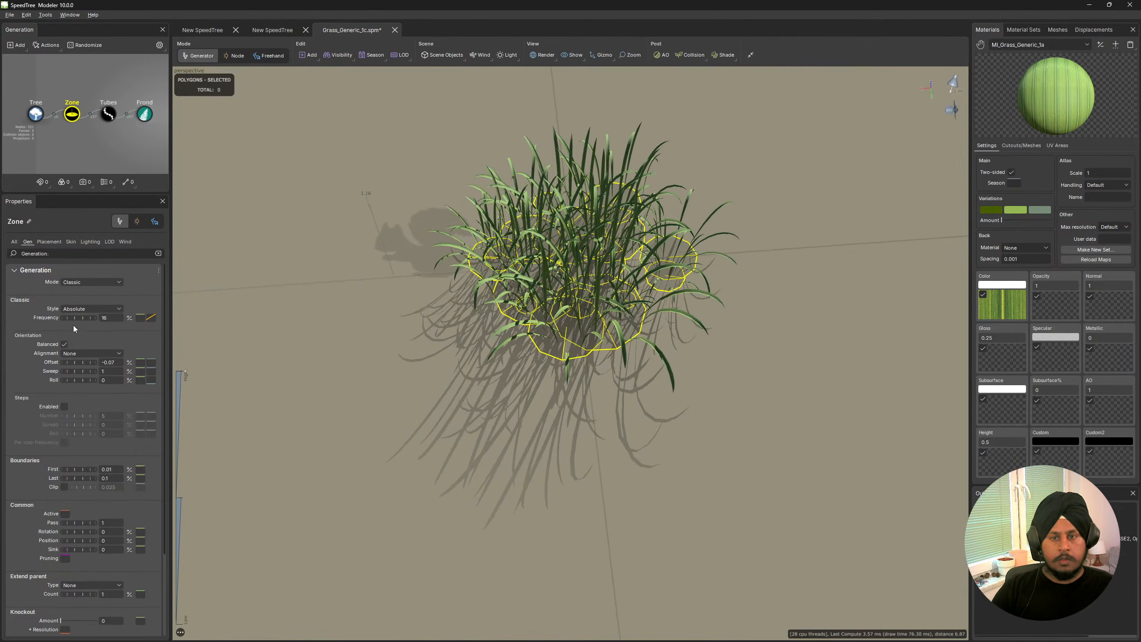
type("12")
key("Return")
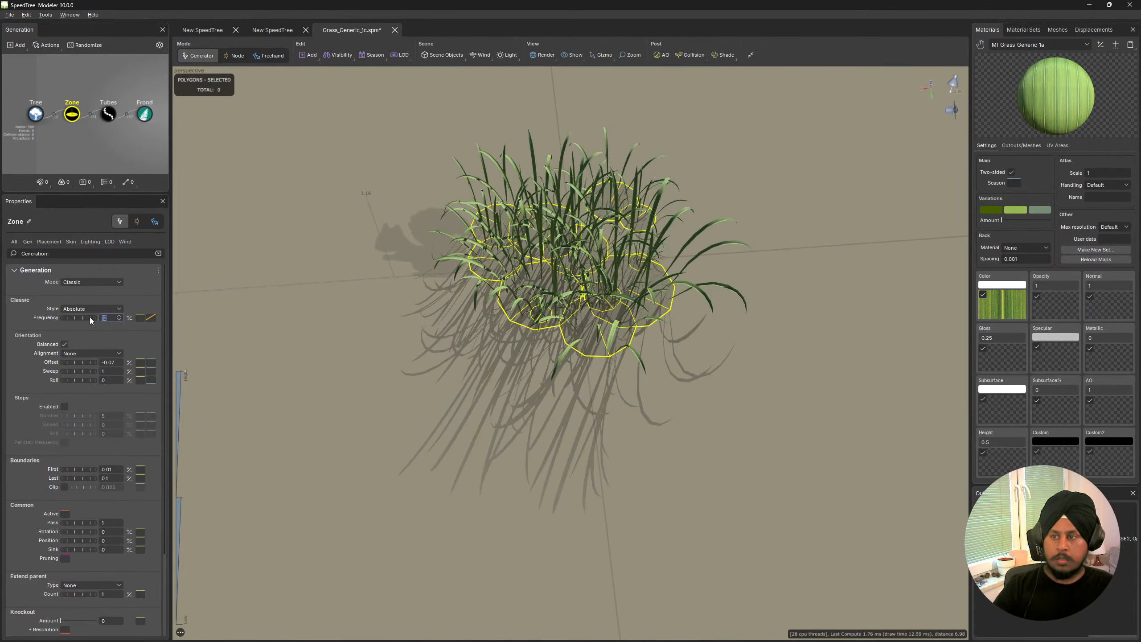
left_click_drag(549, 435, 701, 419)
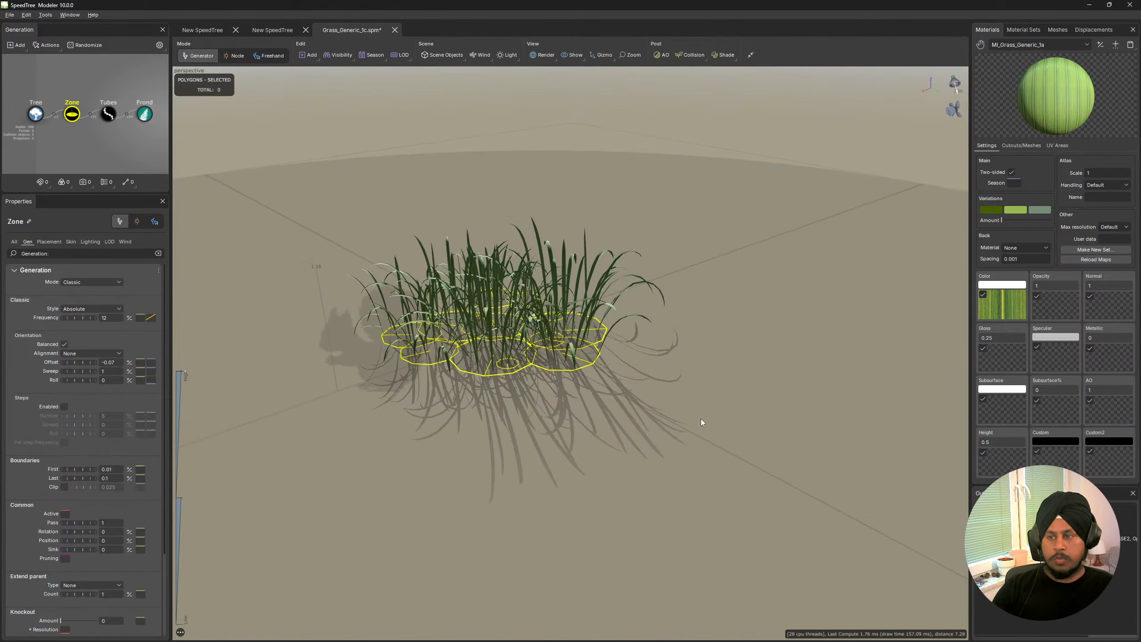
Save the model and export the Grass_Generic_1c mesh as FBX in the Generic folder, adding the SM prefix to its name.
left_click(701, 419)
left_click(242, 152)
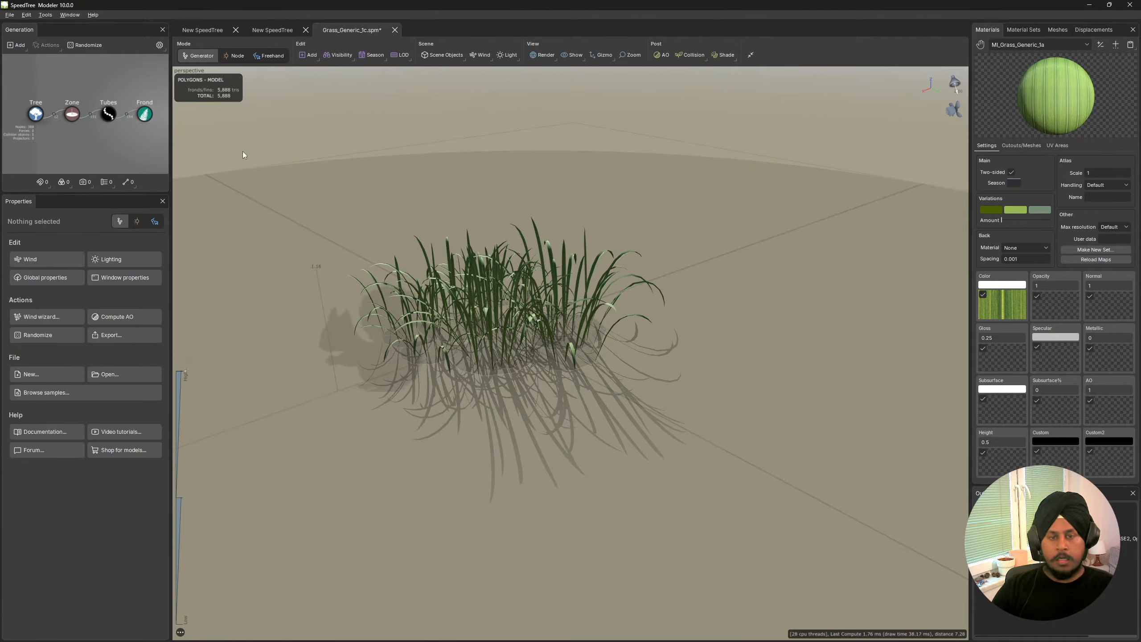
left_click(118, 338)
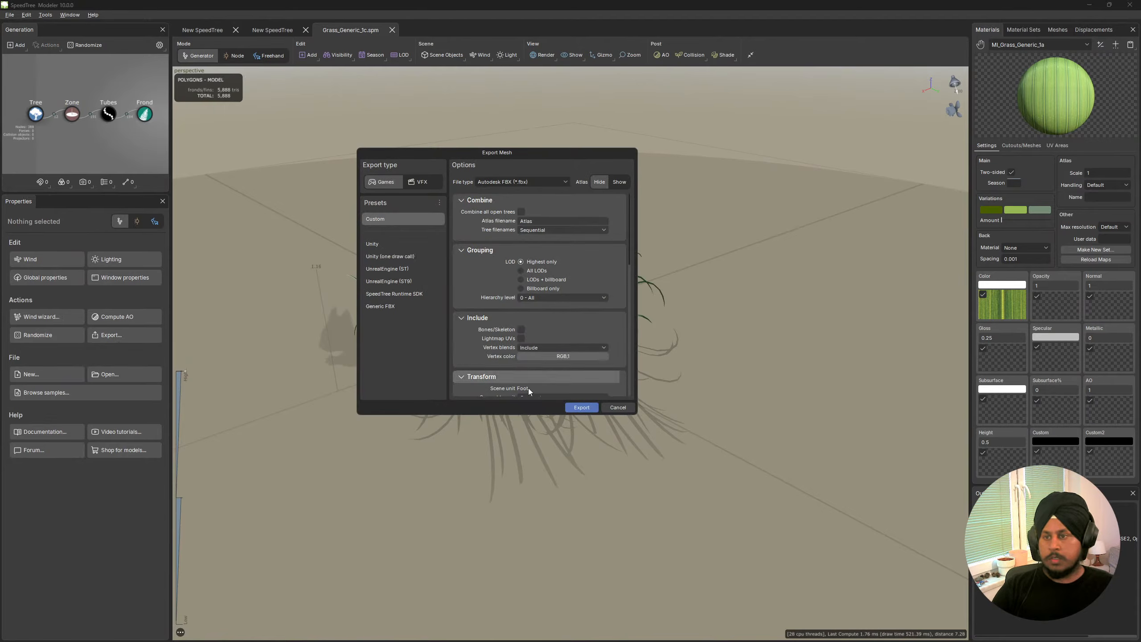
left_click(579, 408)
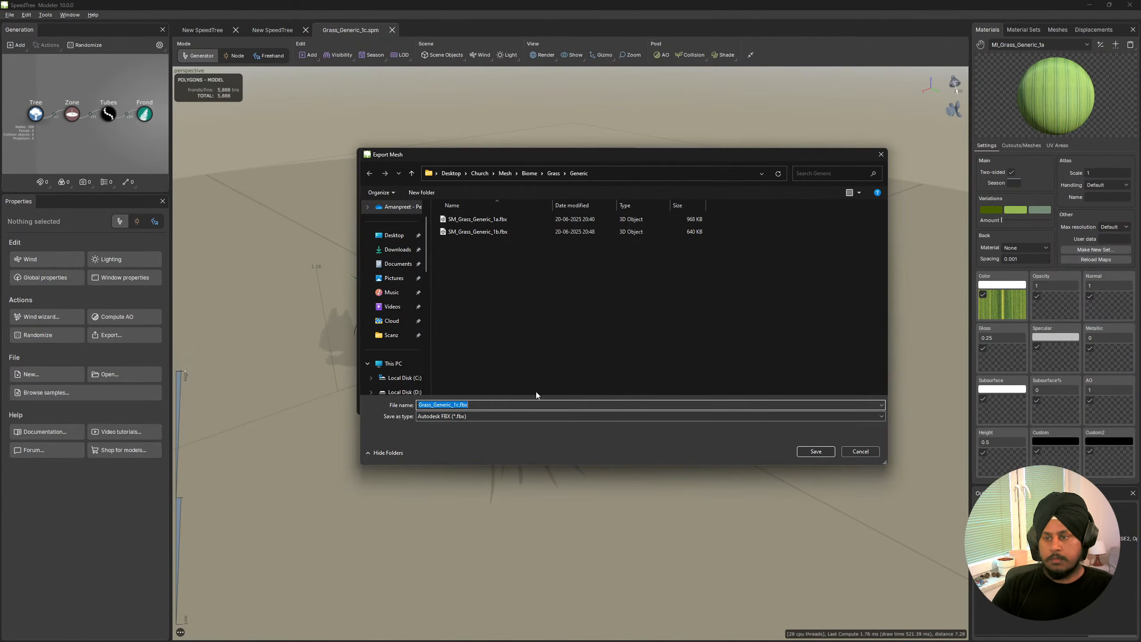
left_click(421, 405)
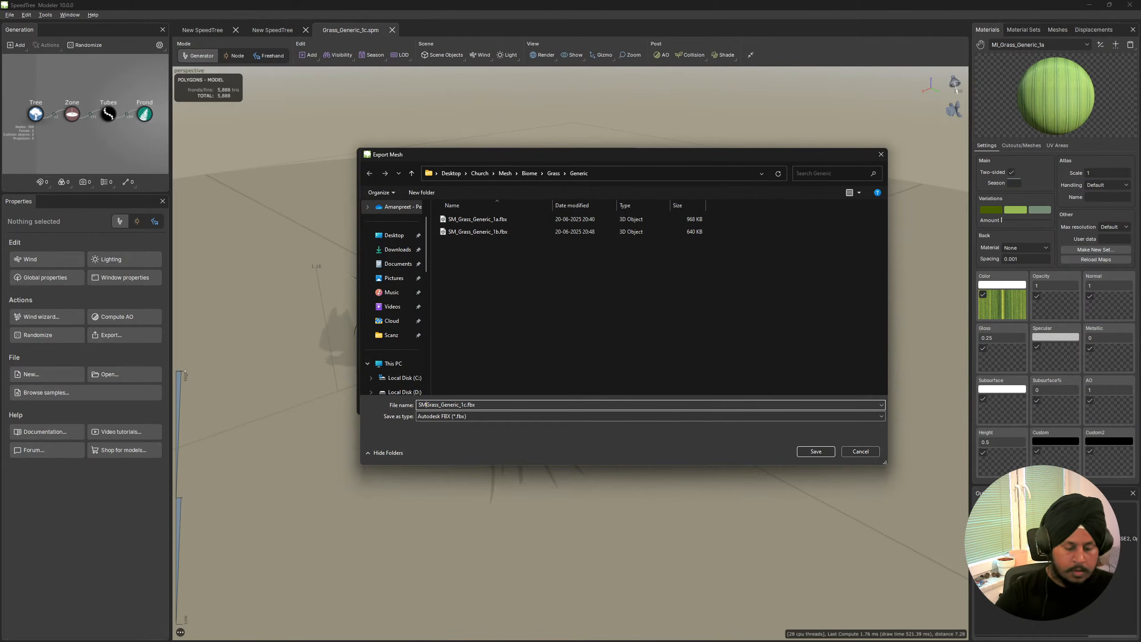
key("Return")
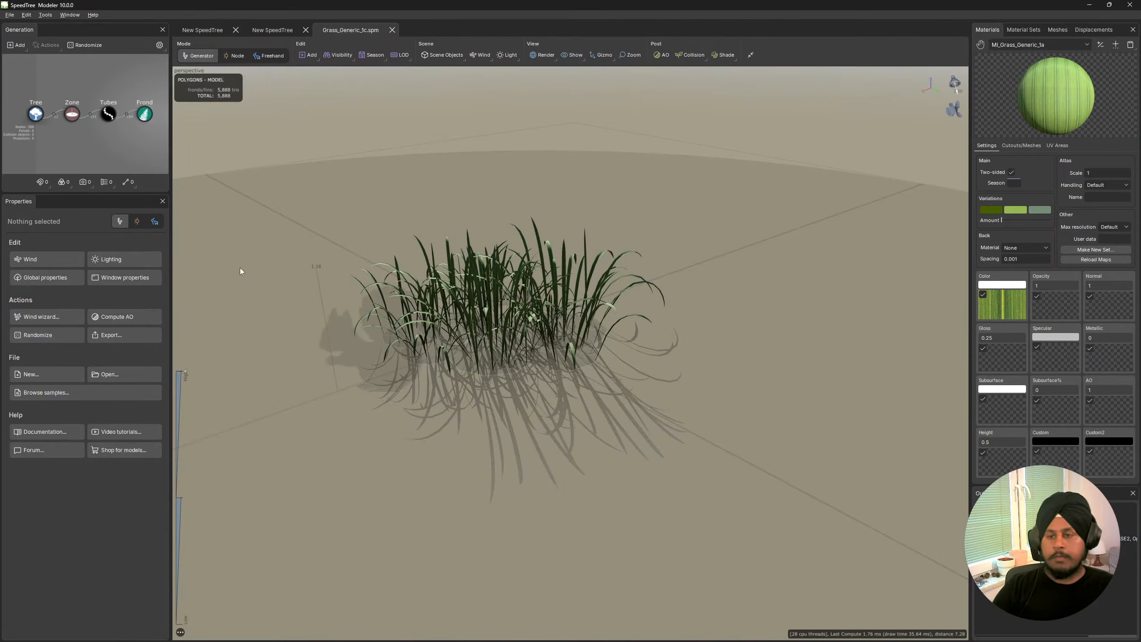
Set the Zone generator's Frequency to 6 and its Last boundary to 0.03 to shrink the grass clump.
left_click(73, 115)
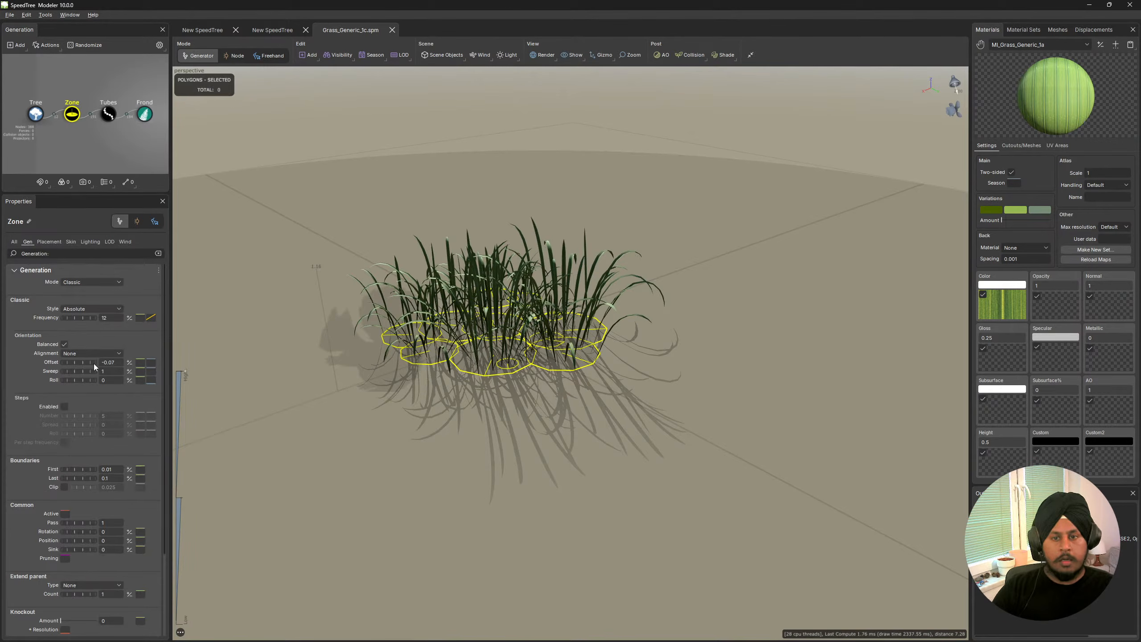
scroll(73, 472, "down", 3)
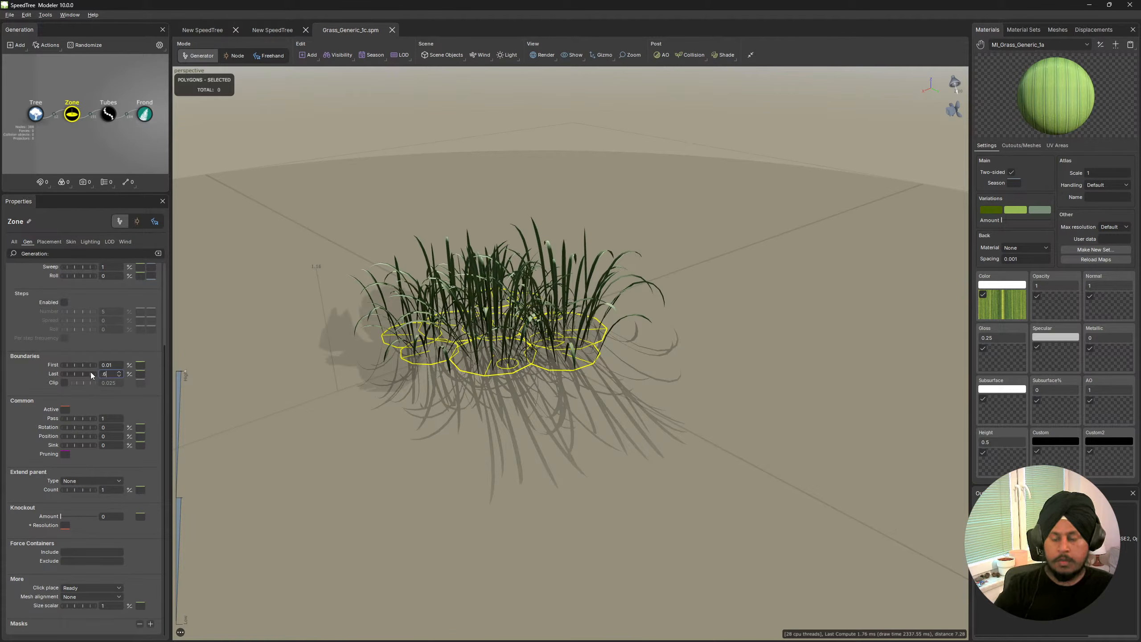
key("Return")
type(".06")
key("Return")
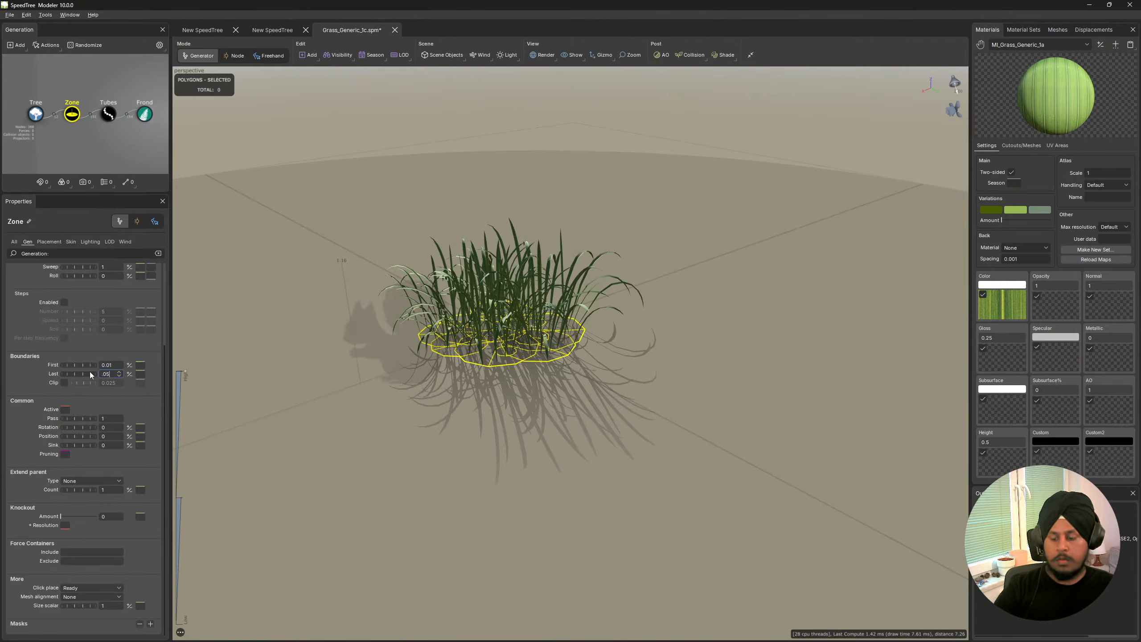
type(".05")
key("Return")
scroll(96, 335, "up", 3)
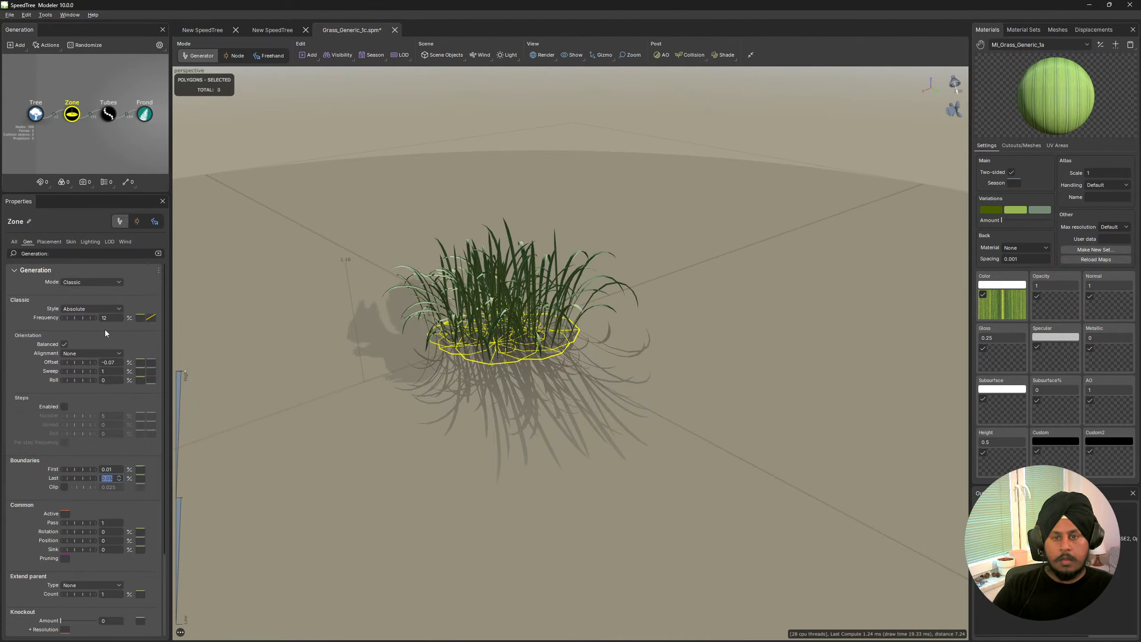
left_click(111, 318)
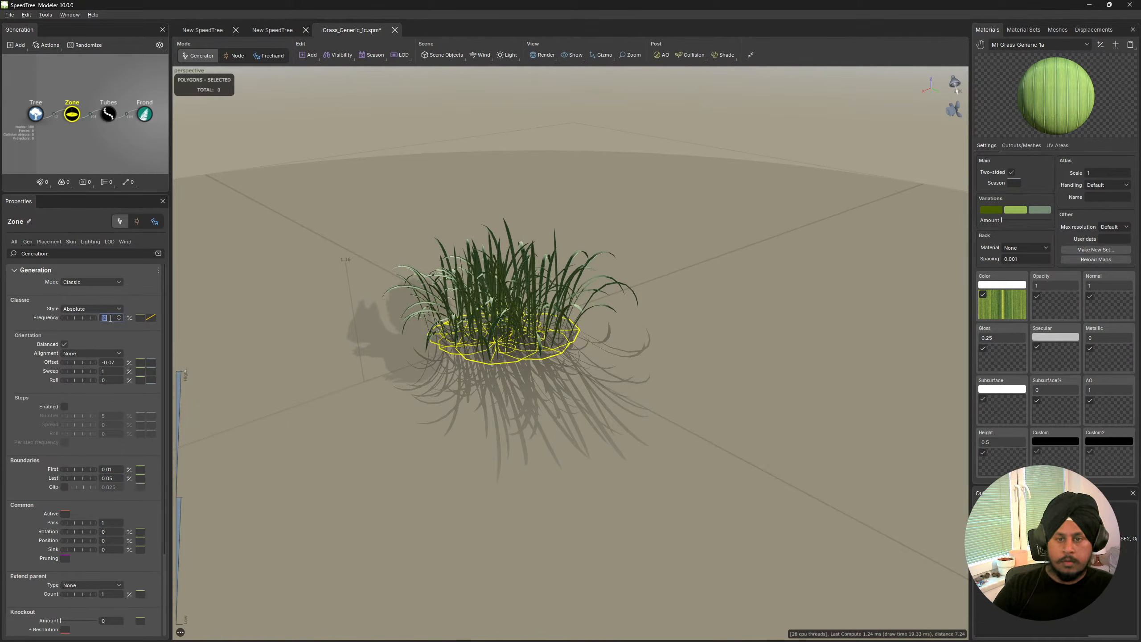
type("6")
key("Return")
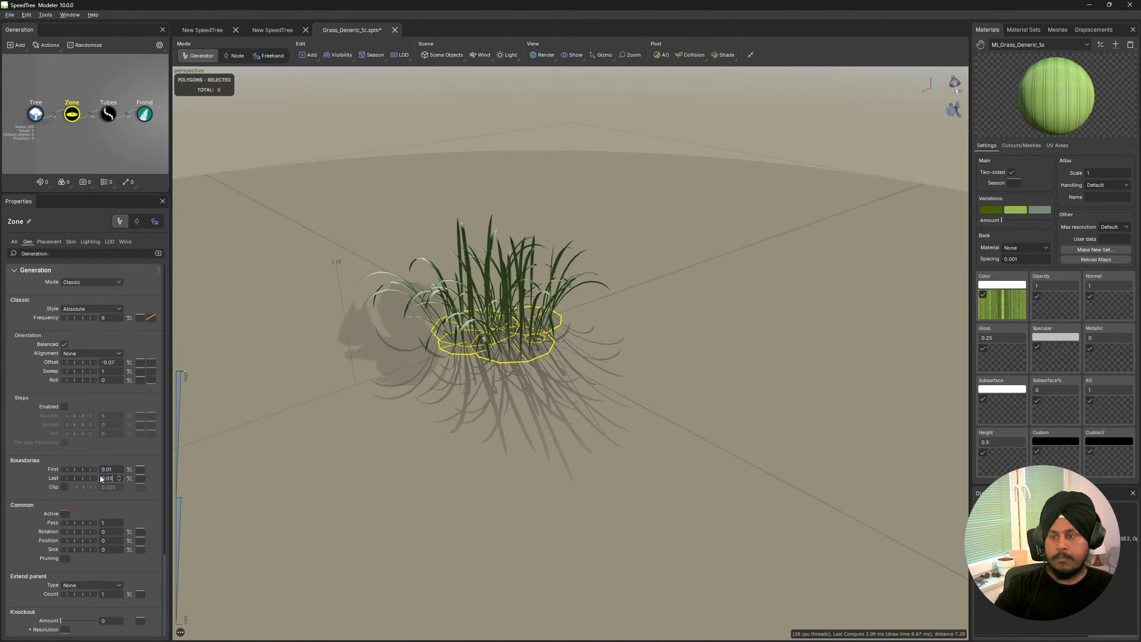
key("Return")
left_click_drag(349, 503, 427, 449)
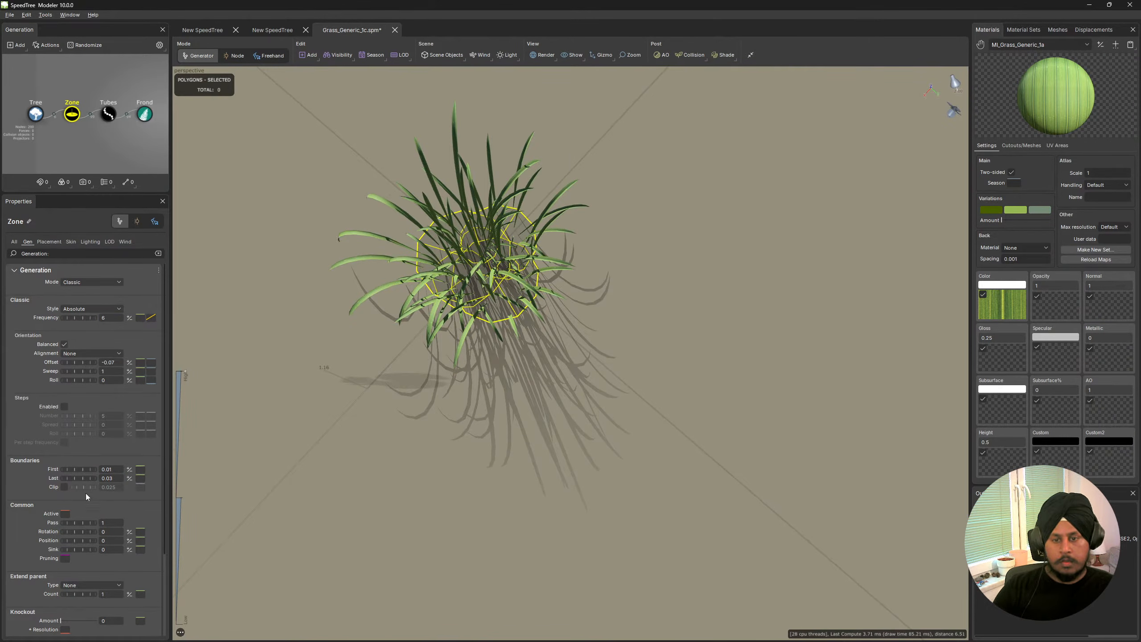
Set the Zone's placement Radius to 0.1 and raise the end point of its parent curve to about 0.106.
left_click(49, 242)
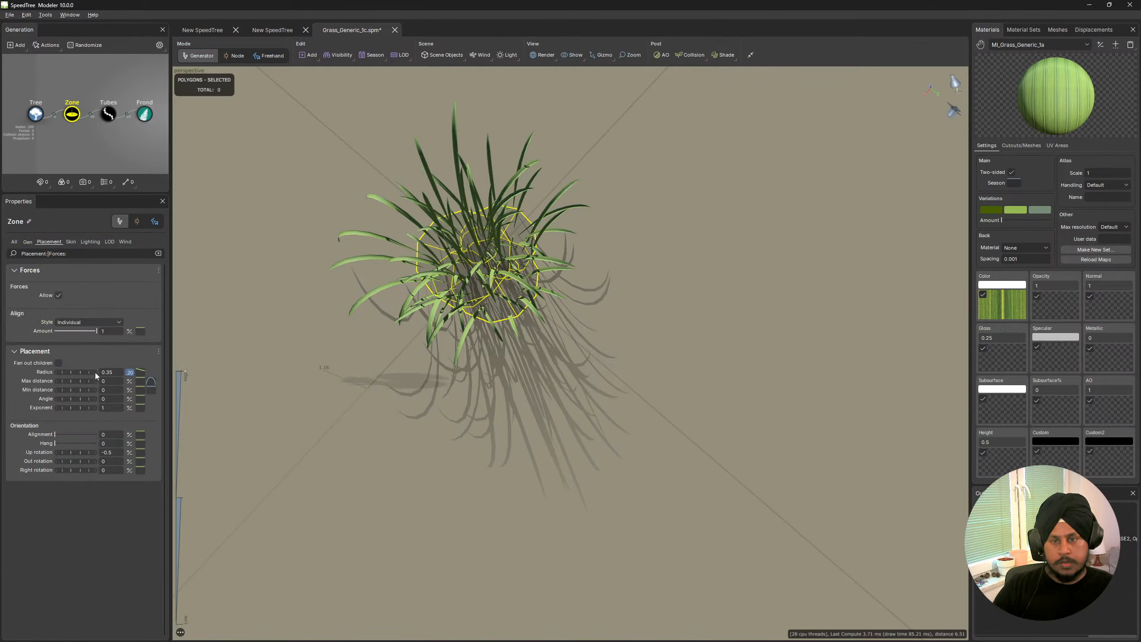
left_click_drag(95, 373, 79, 374)
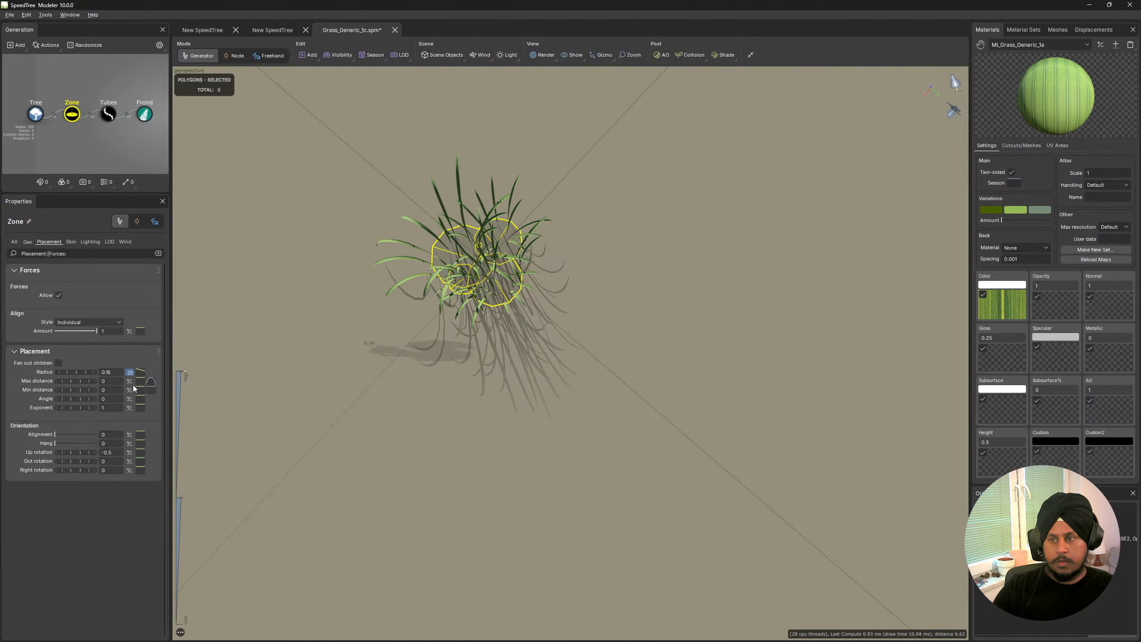
left_click_drag(345, 395, 370, 298)
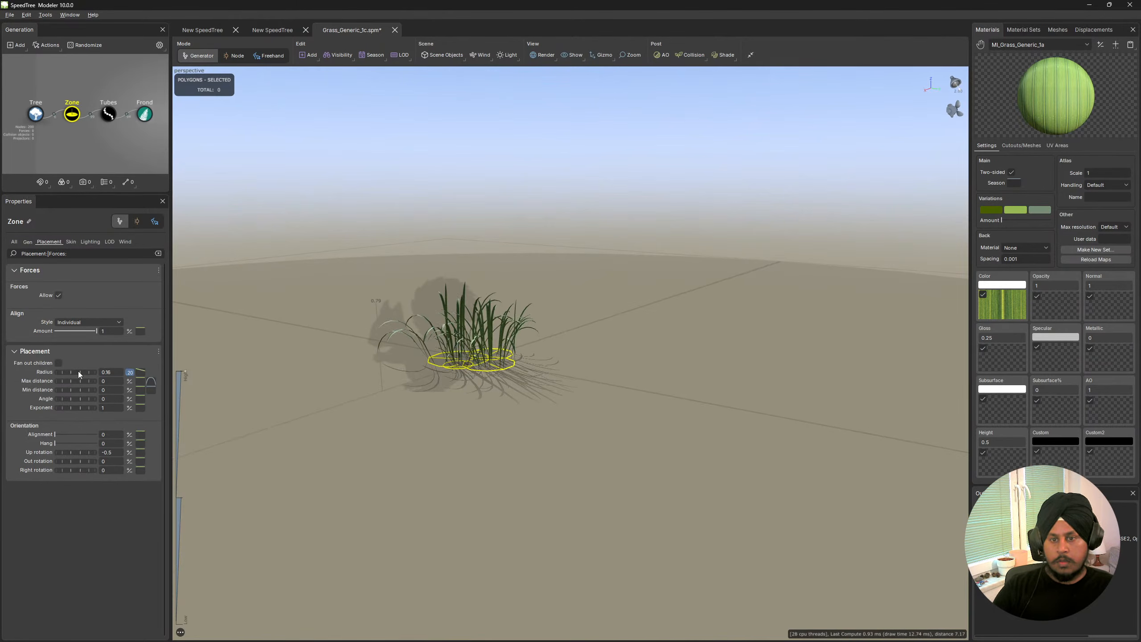
left_click_drag(78, 371, 75, 372)
left_click(140, 372)
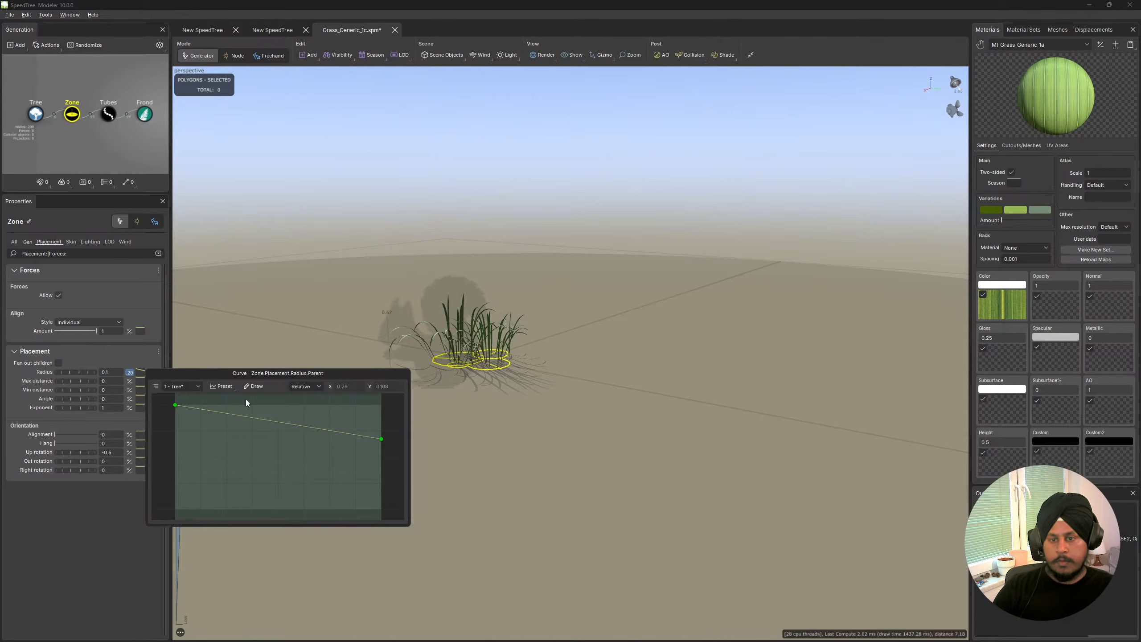
left_click_drag(383, 439, 387, 400)
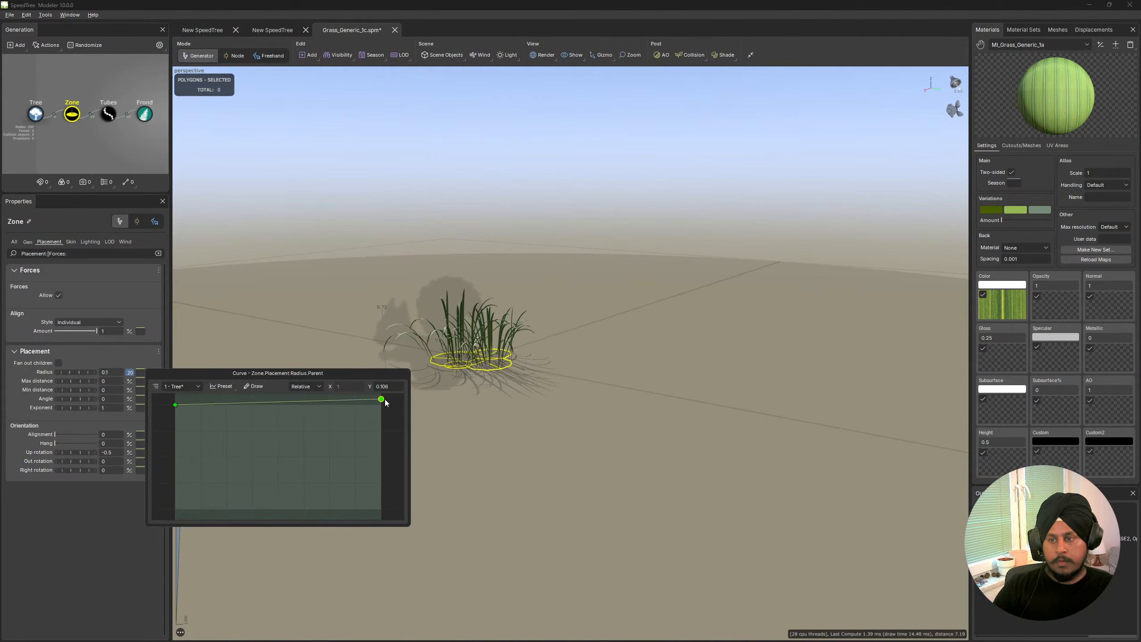
left_click(696, 205)
mouse_move(543, 211)
left_mouse_down()
mouse_move(551, 320)
mouse_move(548, 206)
left_mouse_up()
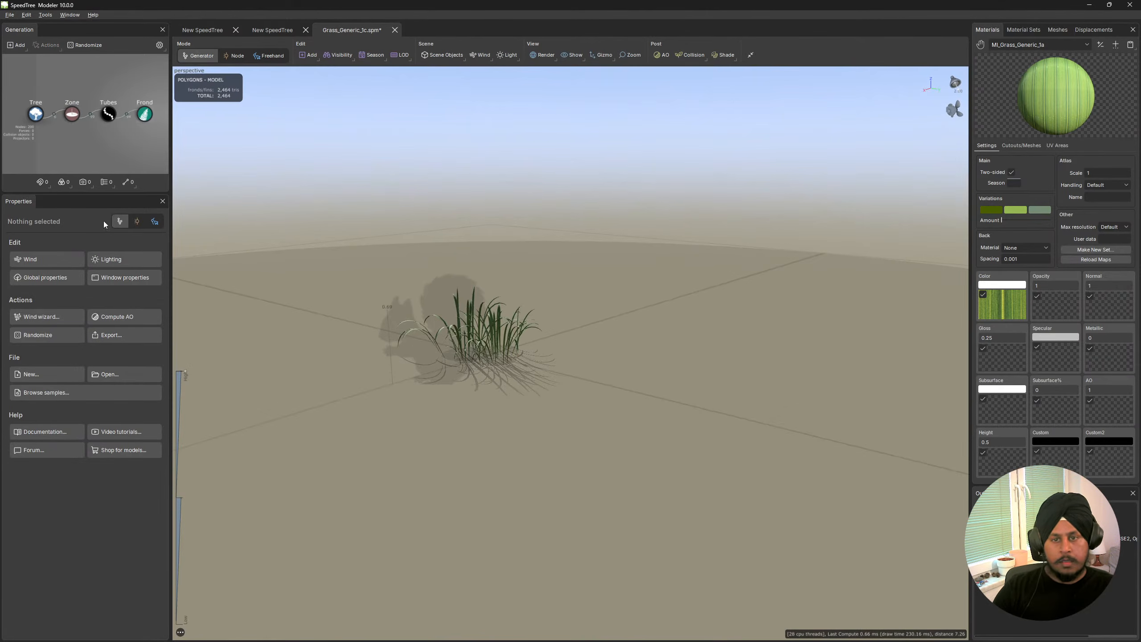
Increase the Tubes generator's spine length as % of parent to about 1.37.
left_click(109, 115)
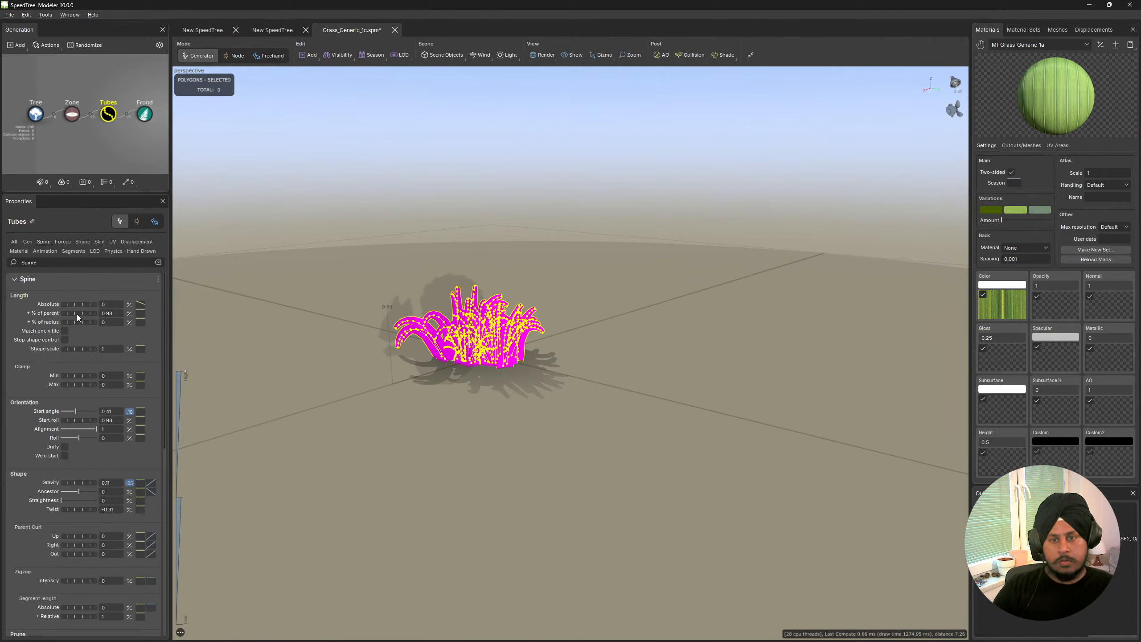
left_click_drag(77, 314, 95, 315)
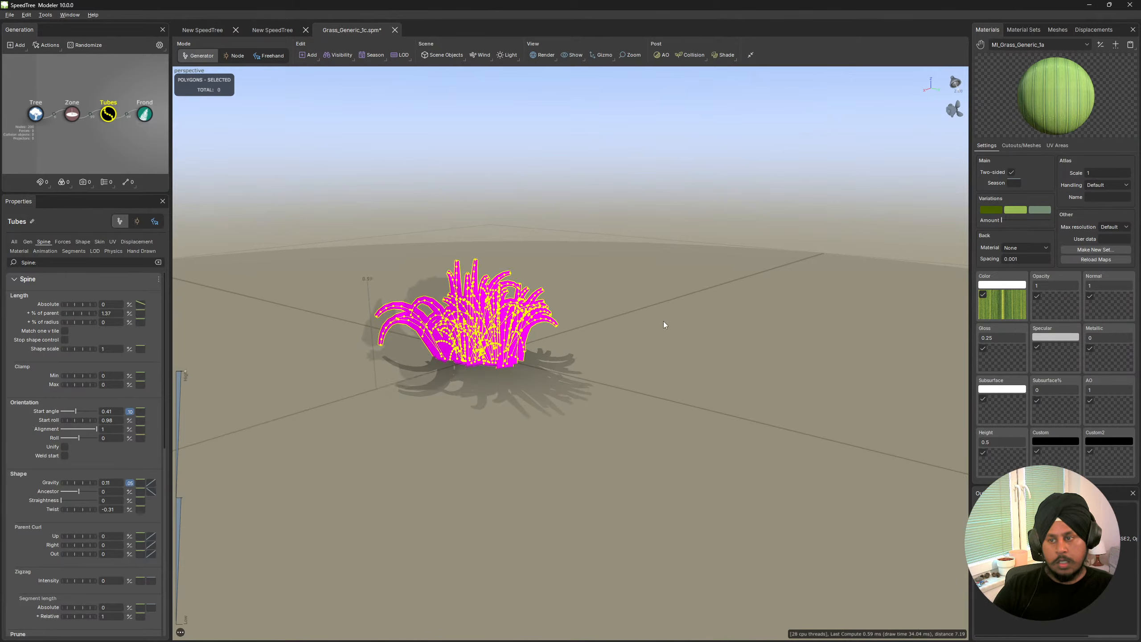
left_click_drag(663, 321, 505, 276)
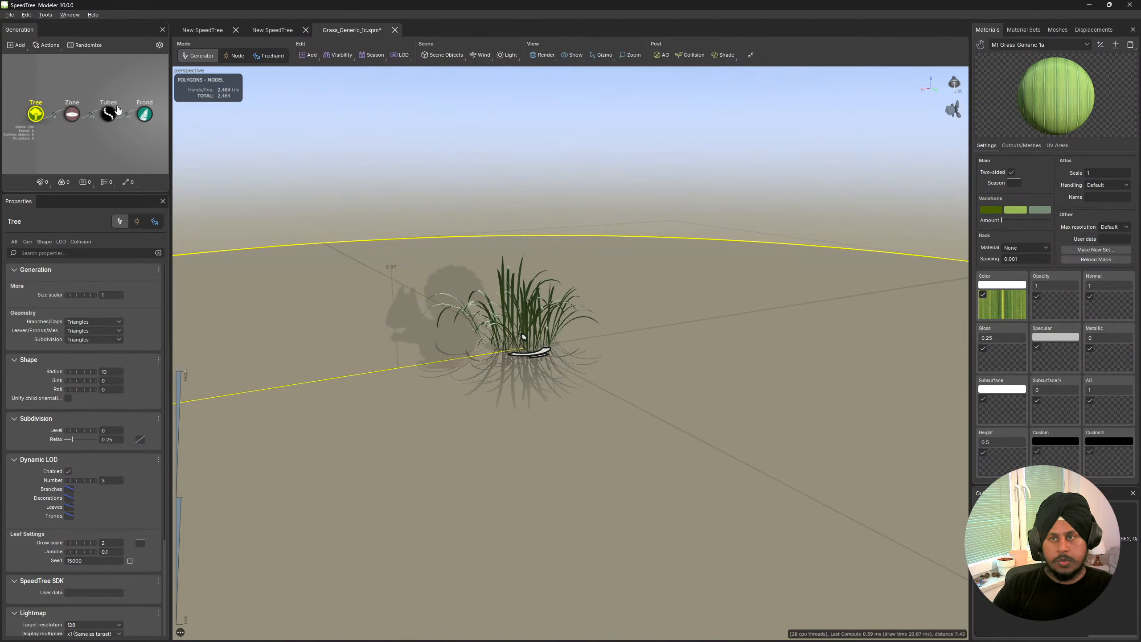
Save a copy of the grass model as Grass_Generic_1d.spm in the Generic folder.
left_click(10, 14)
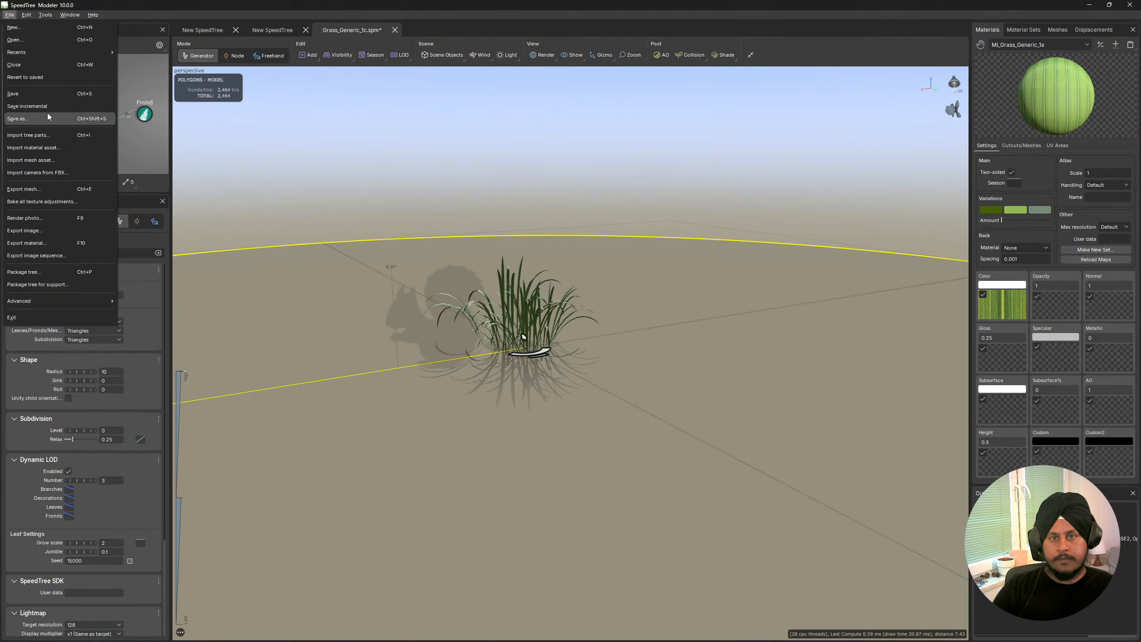
left_click(18, 118)
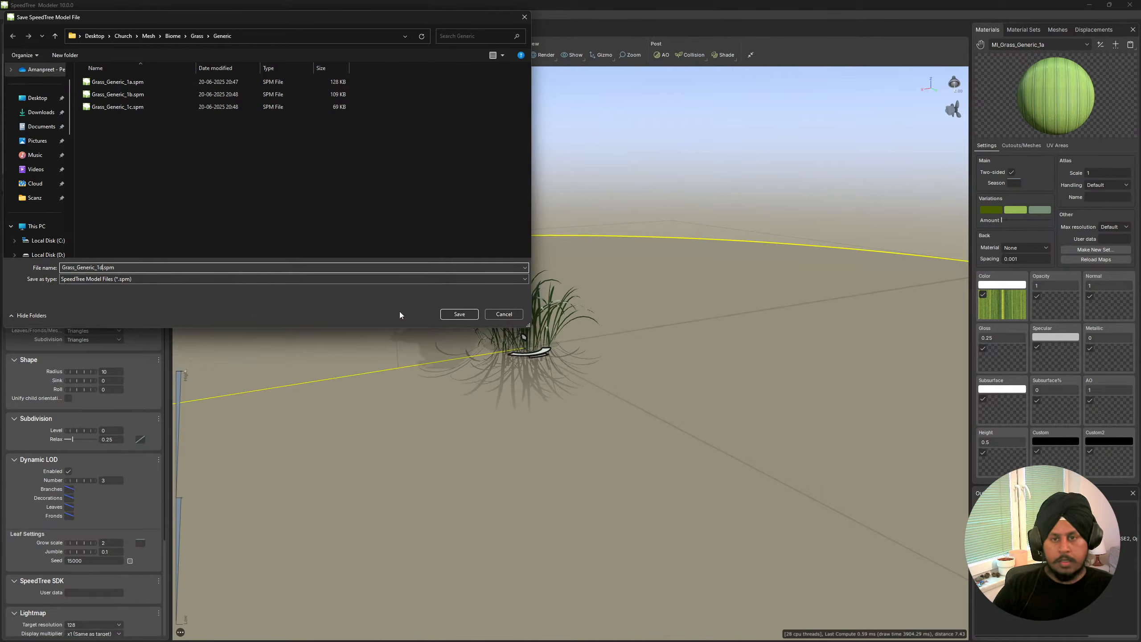
left_click(458, 314)
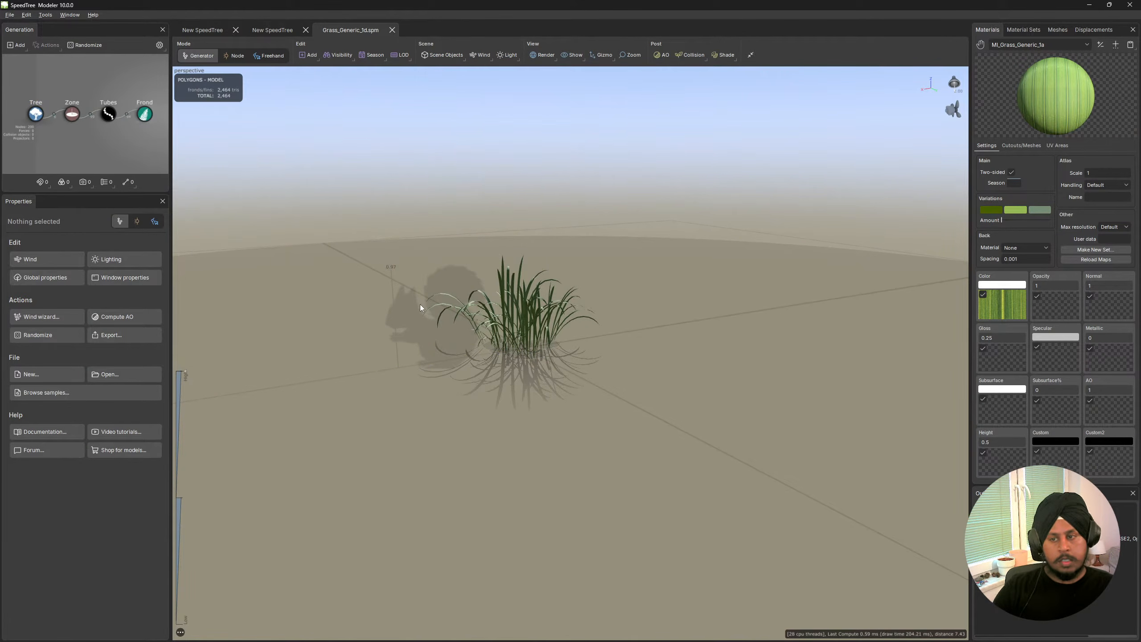
Export the Grass_Generic_1d mesh as FBX in the Generic folder, adding the SM prefix to its name.
left_click(128, 336)
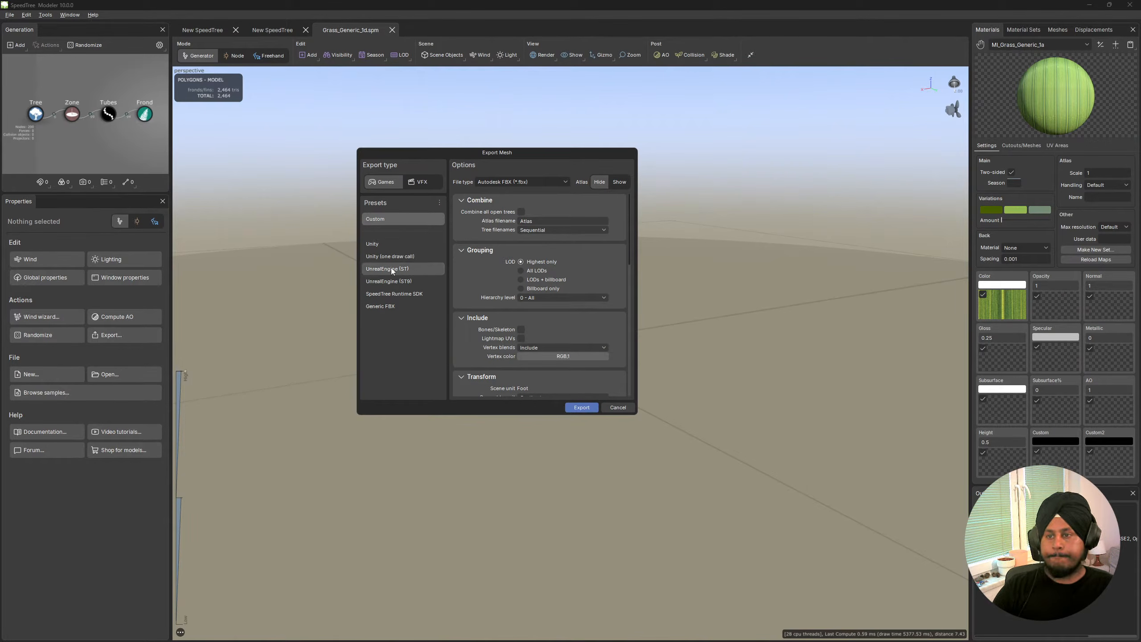
left_click(581, 407)
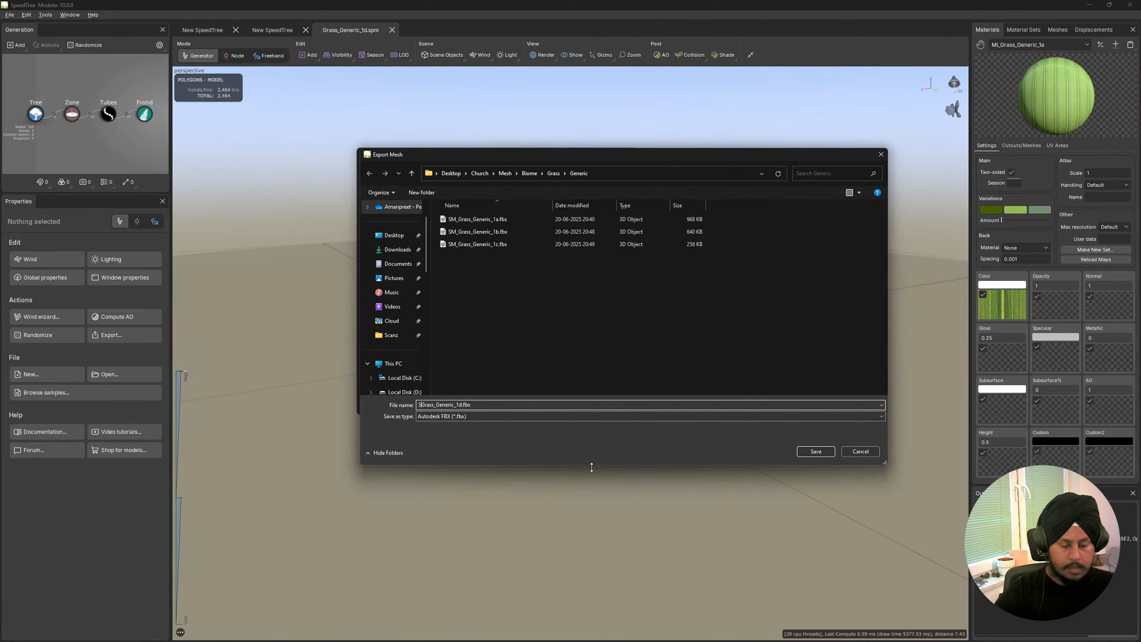
key("Return")
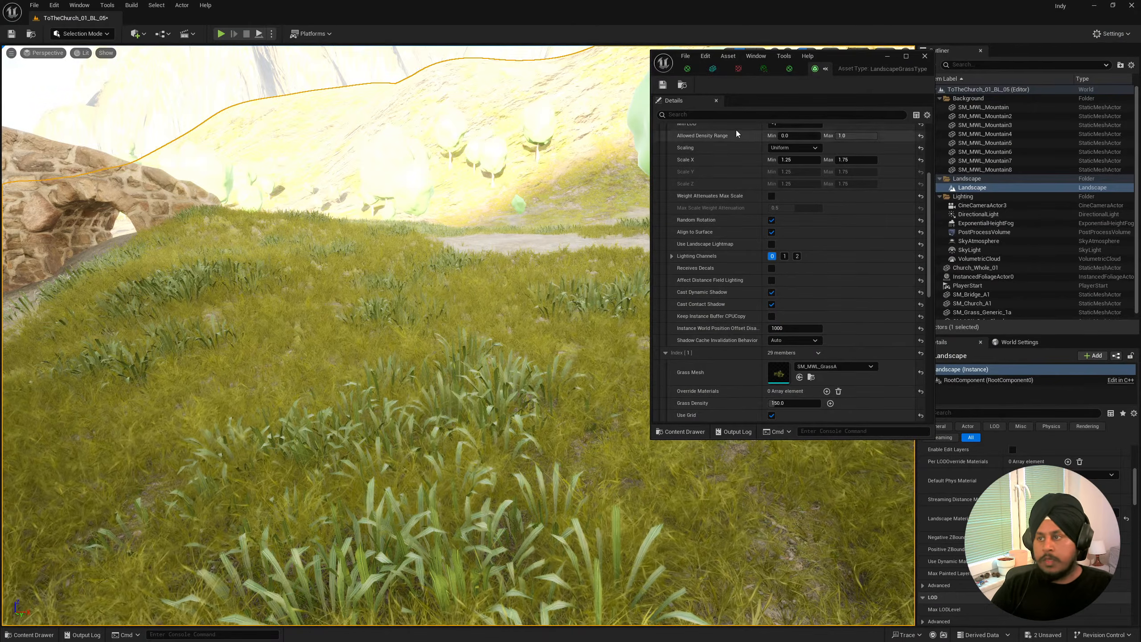
Switch to Unreal Editor and import the SM_Grass_Generic_1b, 1c and 1d FBX files into the Biome/Grass/Generic content folder.
left_click(44, 634)
scroll(56, 523, "down", 2)
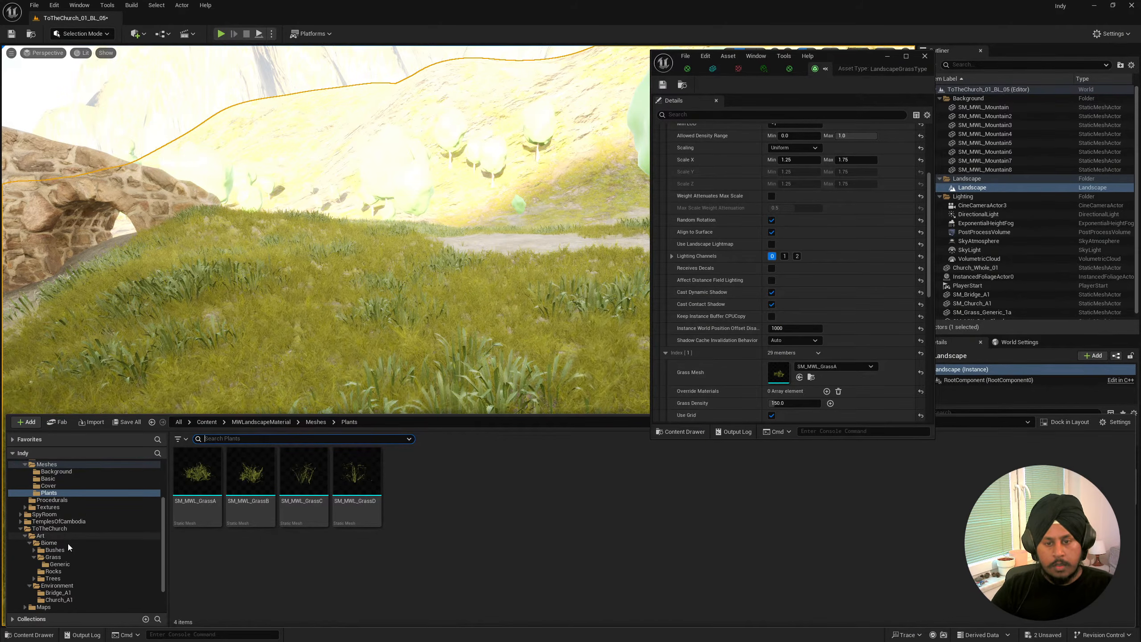
left_click(60, 565)
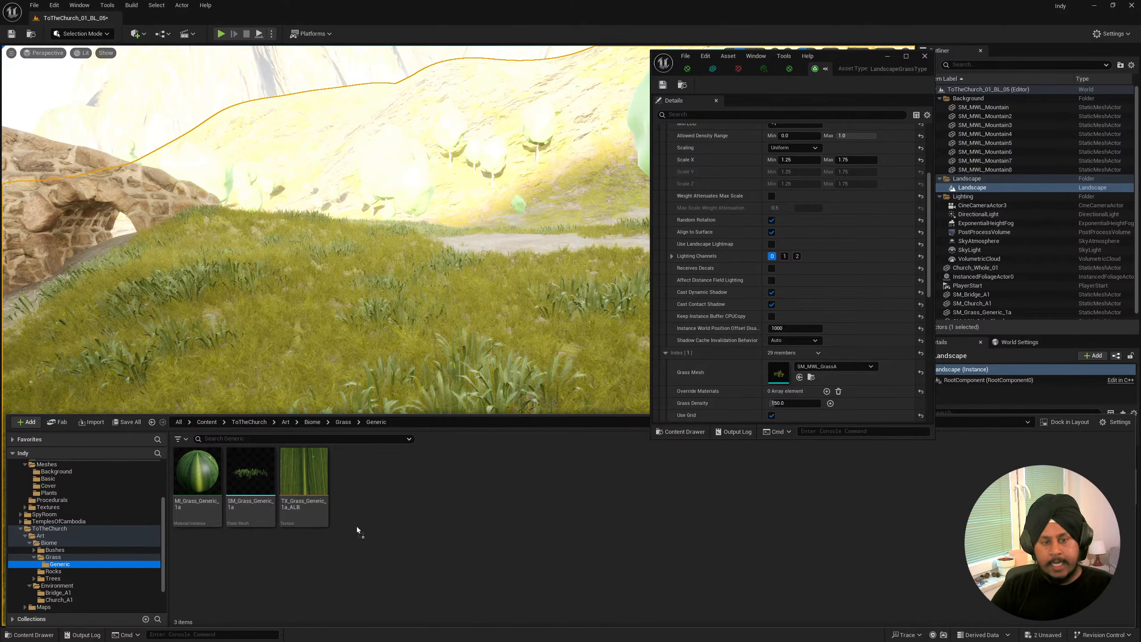
left_click_drag(424, 543, 424, 542)
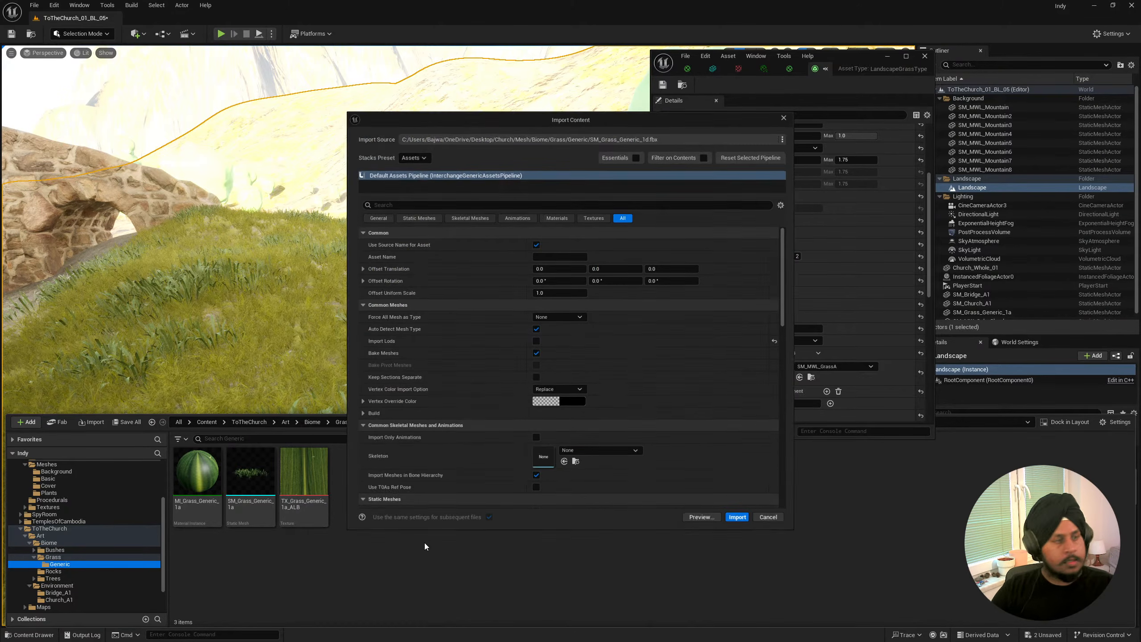
left_click(736, 517)
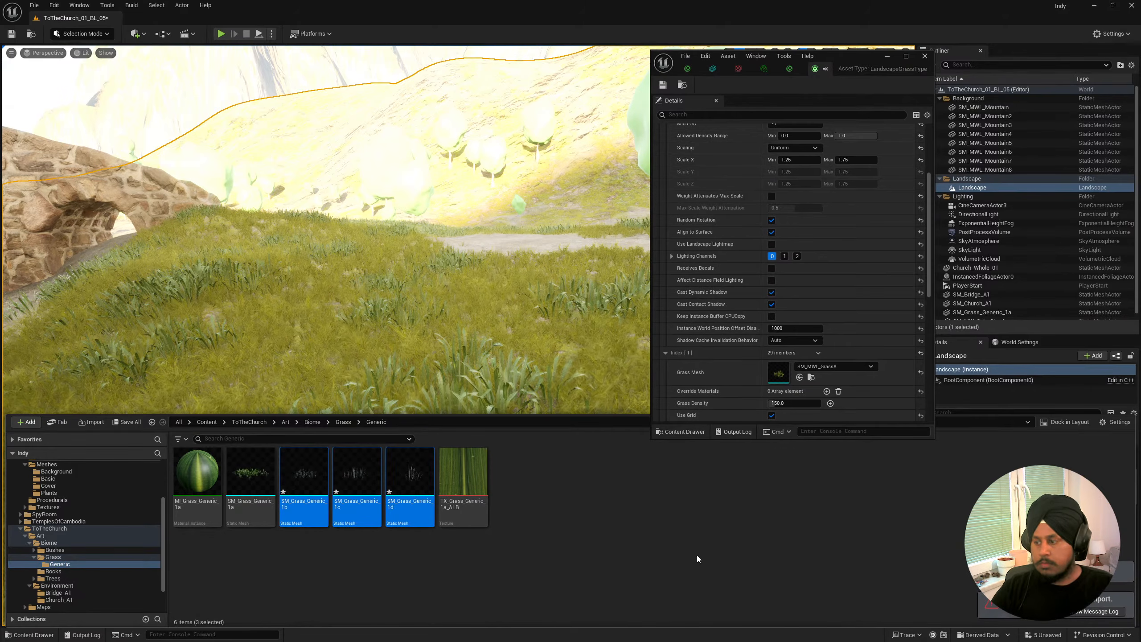
left_click(626, 538)
Open the SM_Grass_Generic_1b, 1c and 1d meshes for editing and maximize the mesh editor window.
left_click(325, 482)
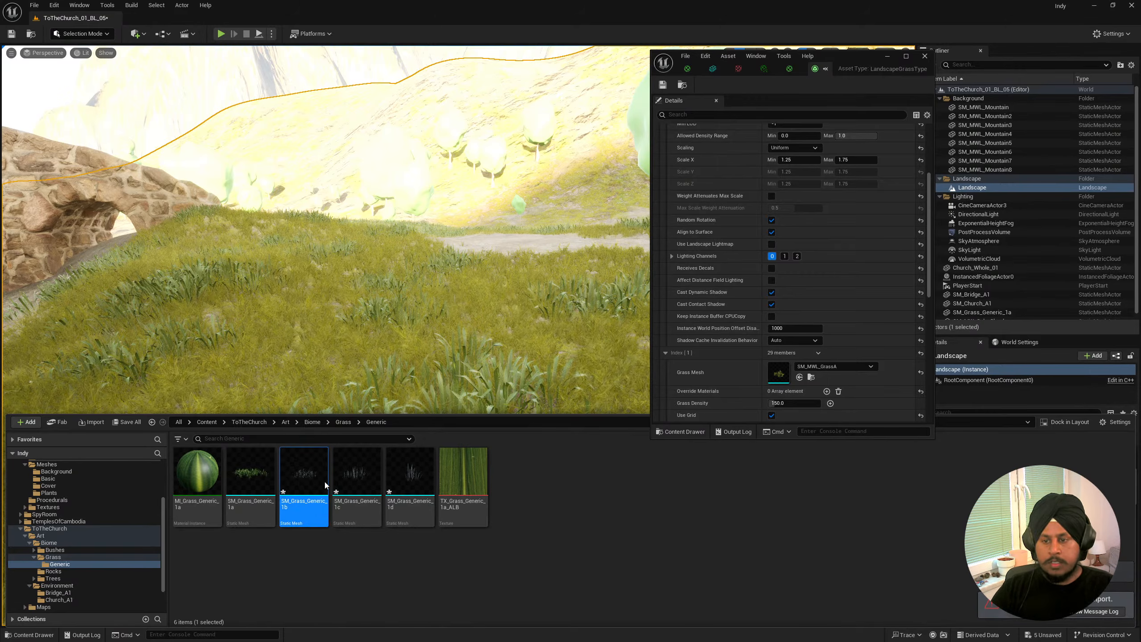
double_click(356, 484)
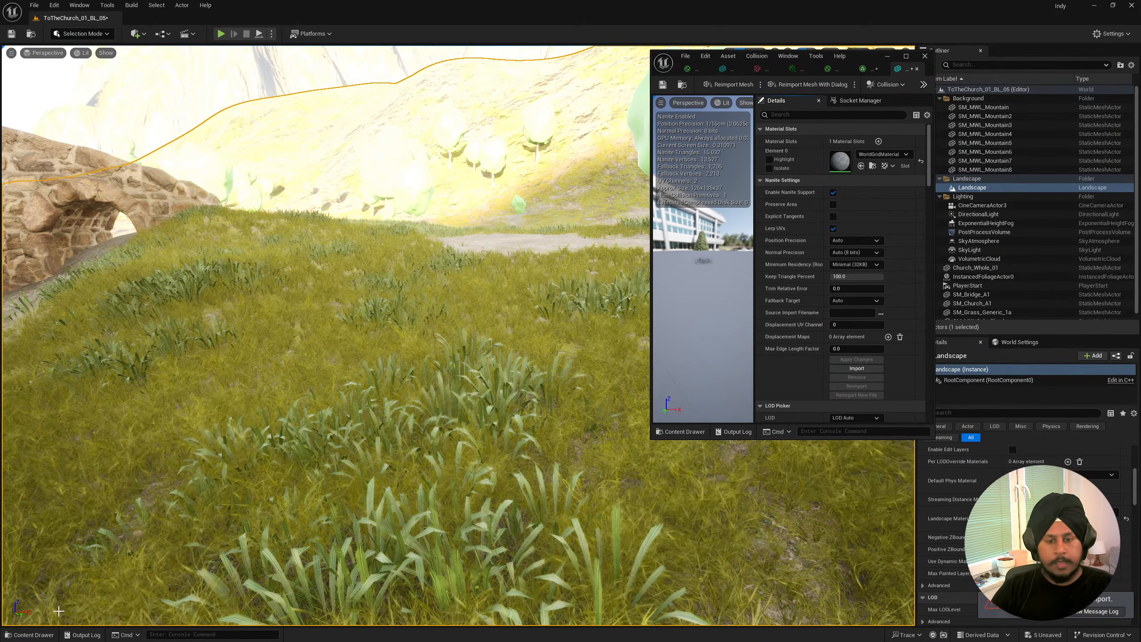
left_click(34, 635)
double_click(355, 495)
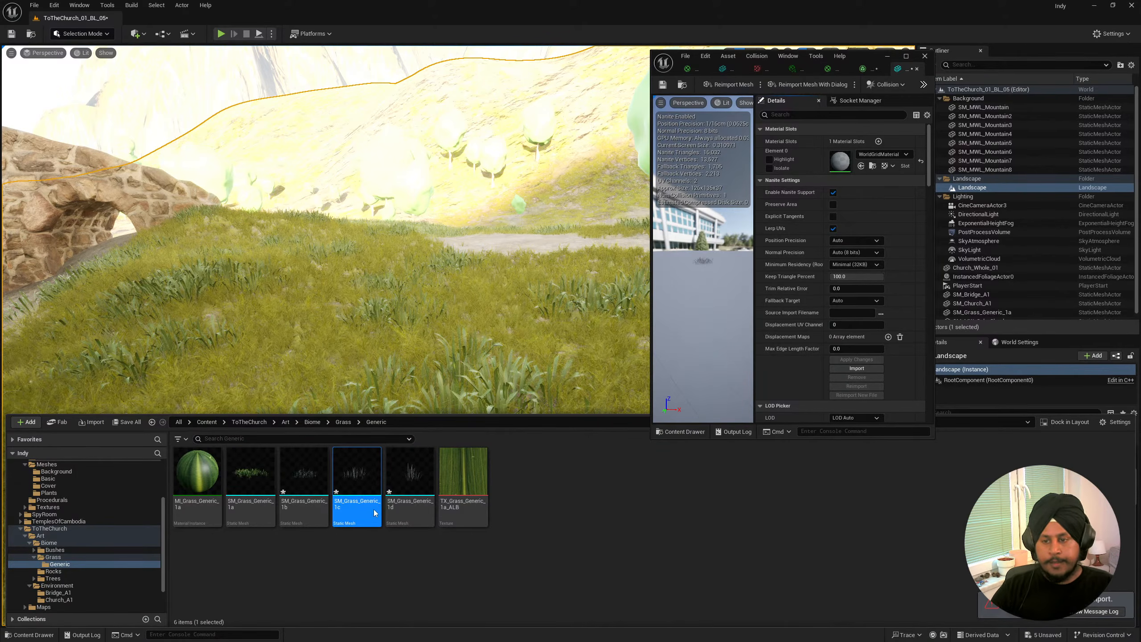
left_click(34, 636)
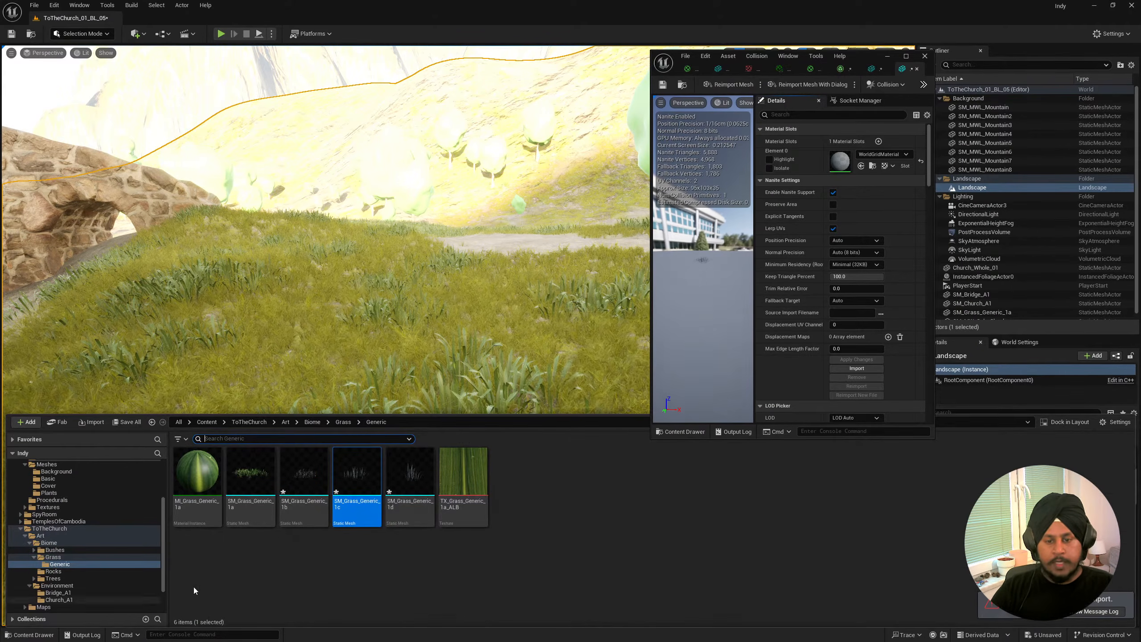
double_click(408, 485)
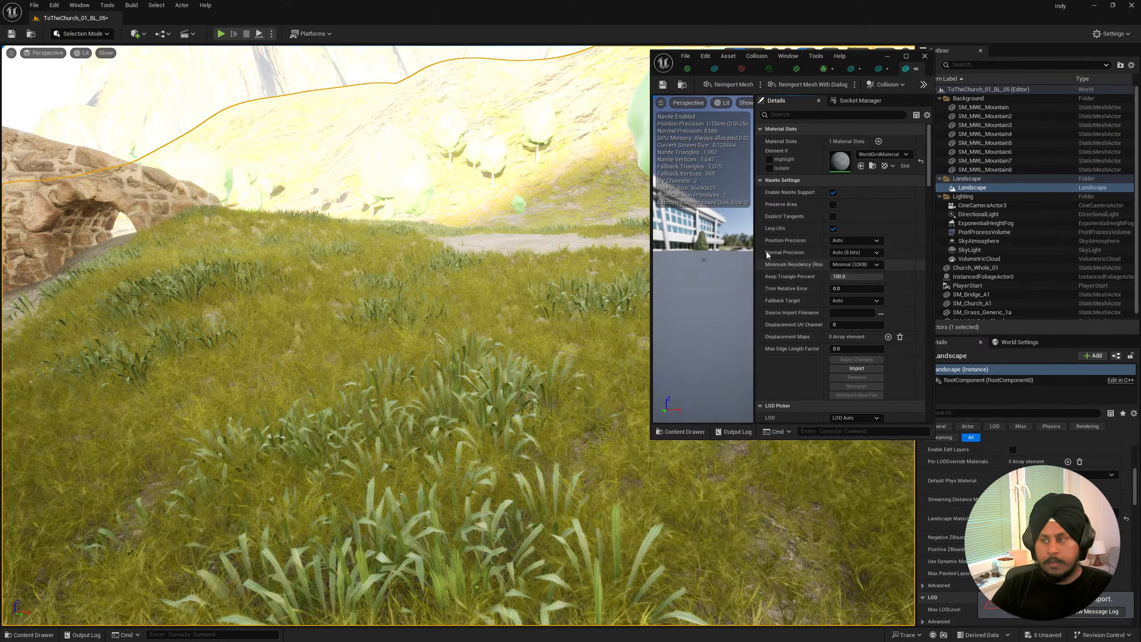
left_click(906, 56)
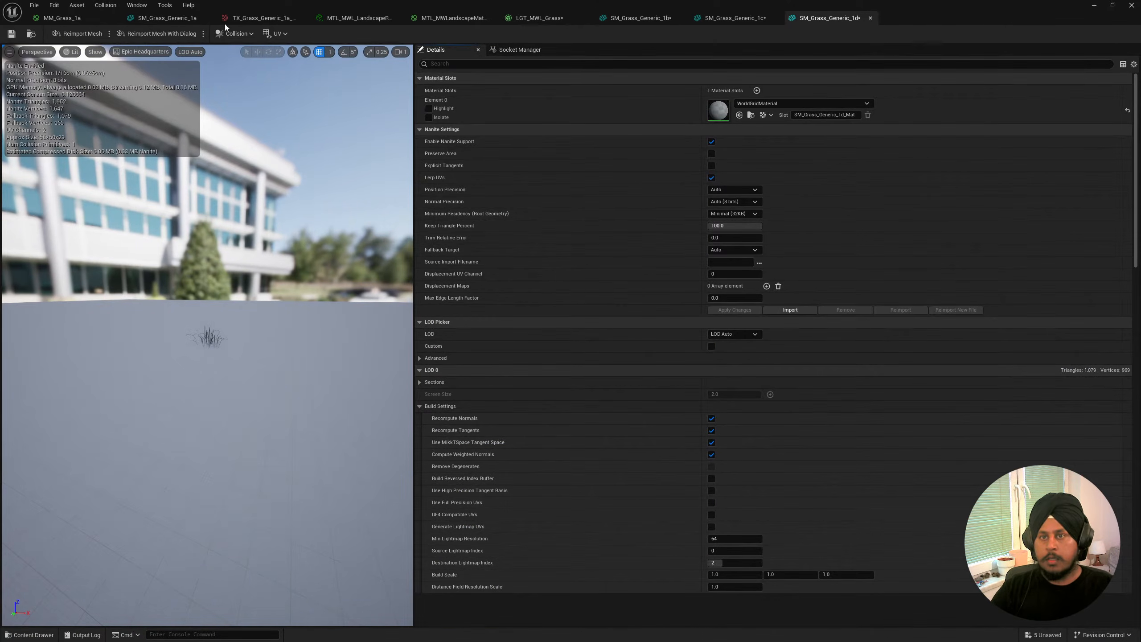
Assign the MI_Grass_Generic_1a material, taken from SM_Grass_Generic_1a, to the SM_Grass_Generic_1b and 1c meshes.
left_click(162, 18)
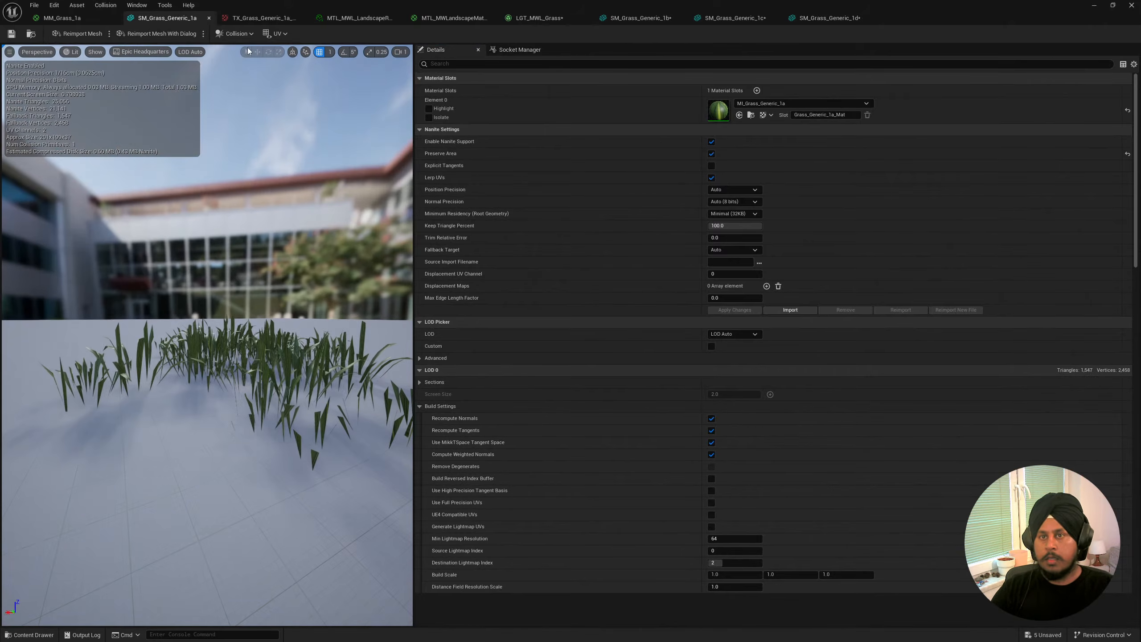
left_click(750, 115)
left_click(645, 16)
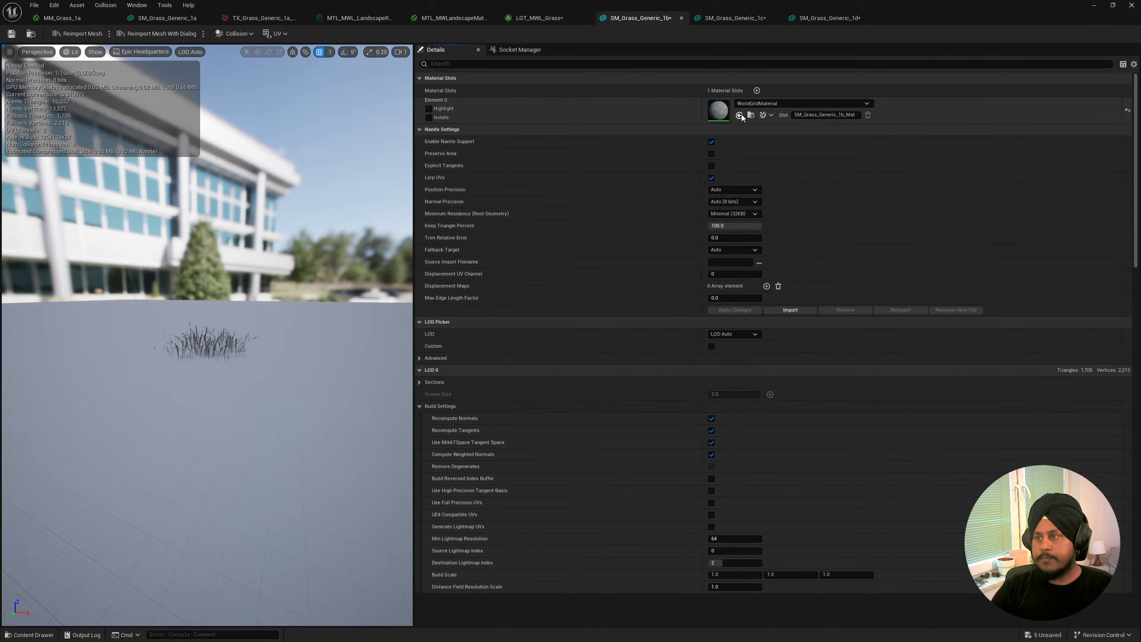
left_click(737, 18)
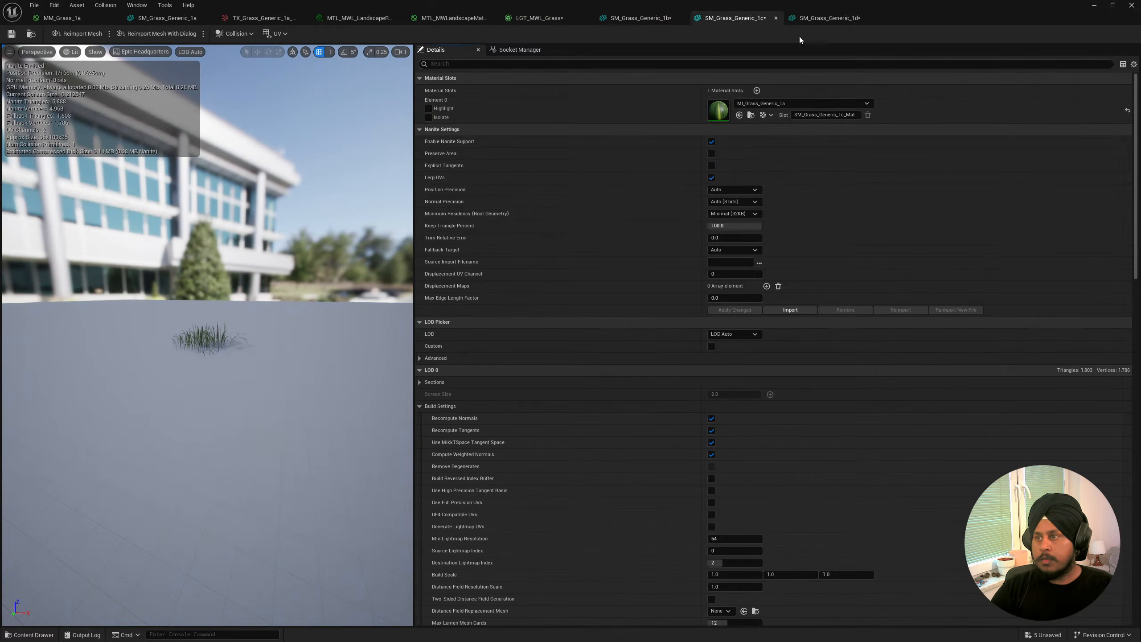
Enable Preserve Area in the Nanite settings of SM_Grass_Generic_1d, 1c and 1b, applying the changes on each mesh.
left_click(822, 18)
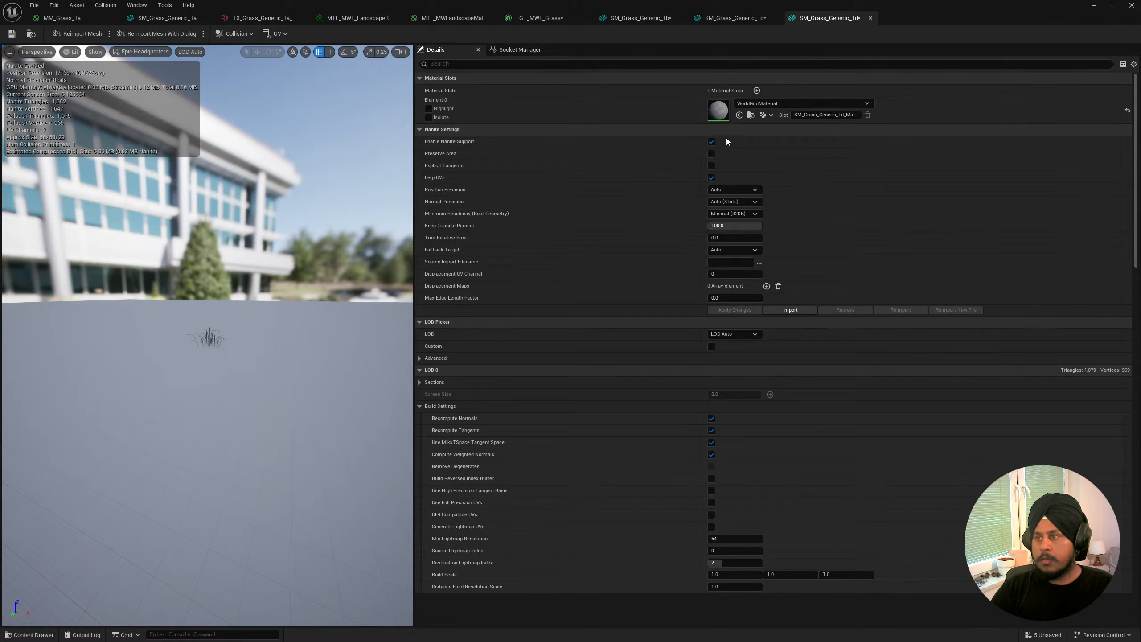
left_click(711, 153)
left_click(710, 308)
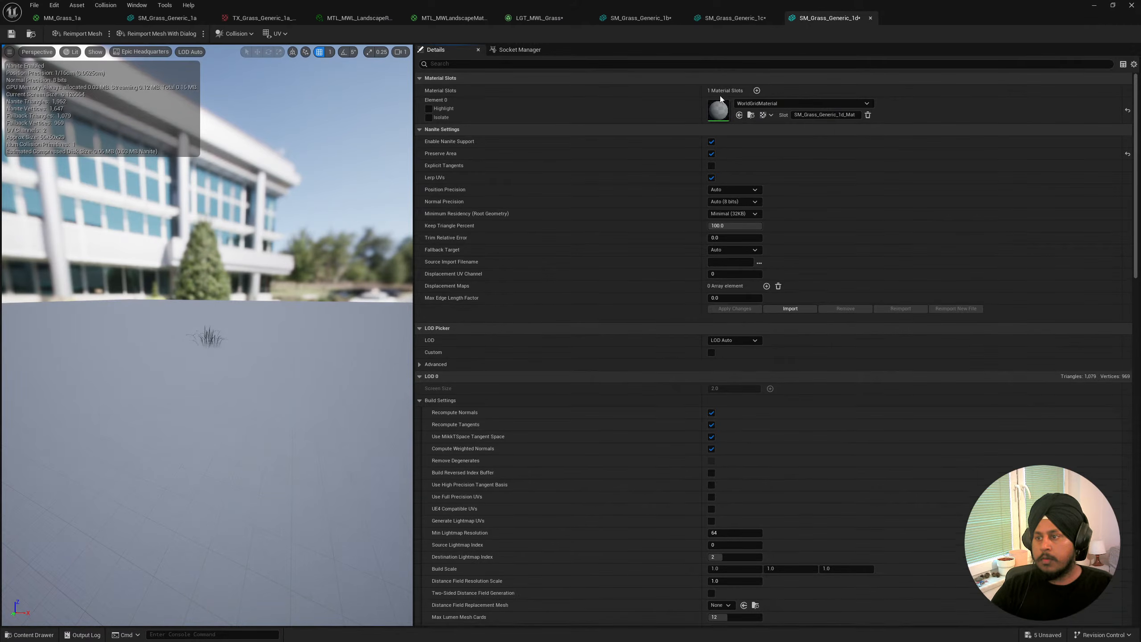
left_click(719, 18)
left_click(711, 153)
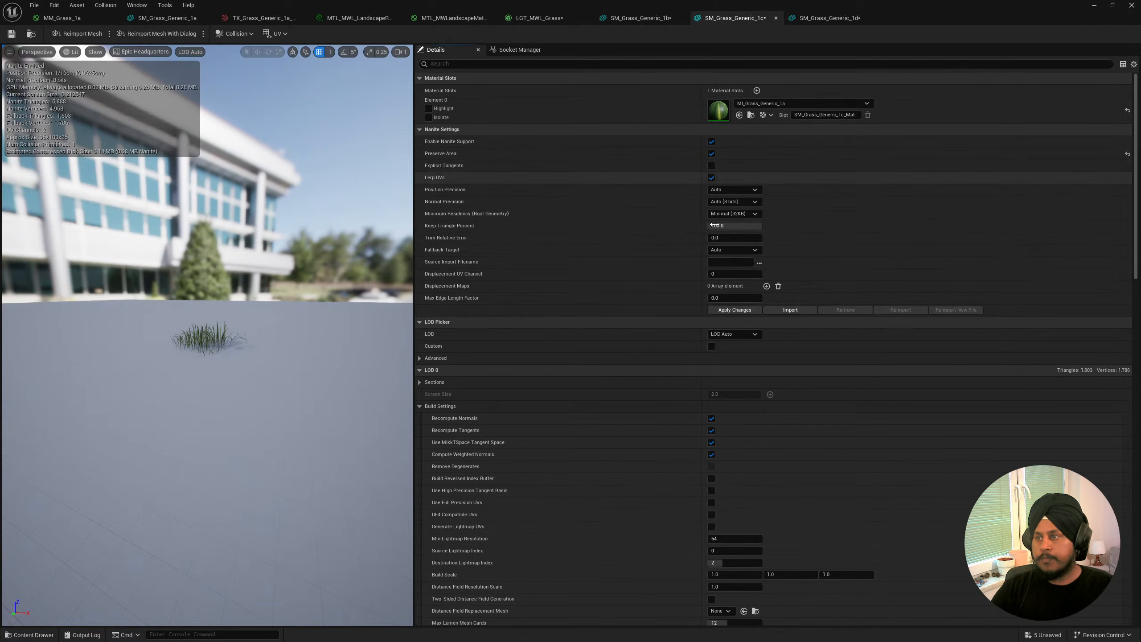
left_click(735, 310)
left_click(646, 18)
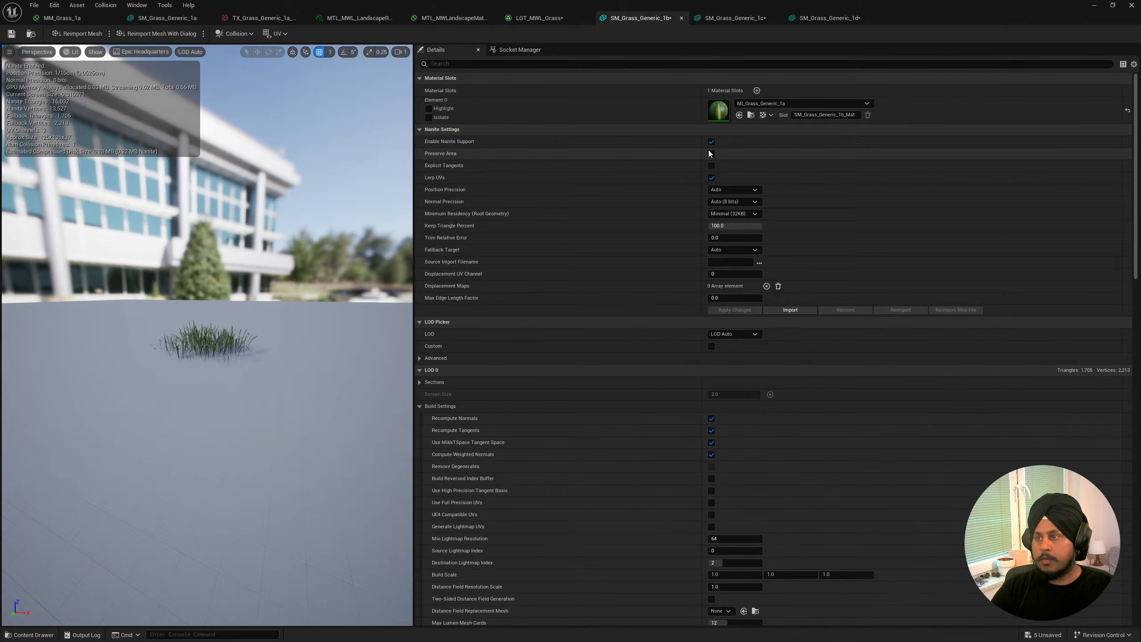
left_click(735, 309)
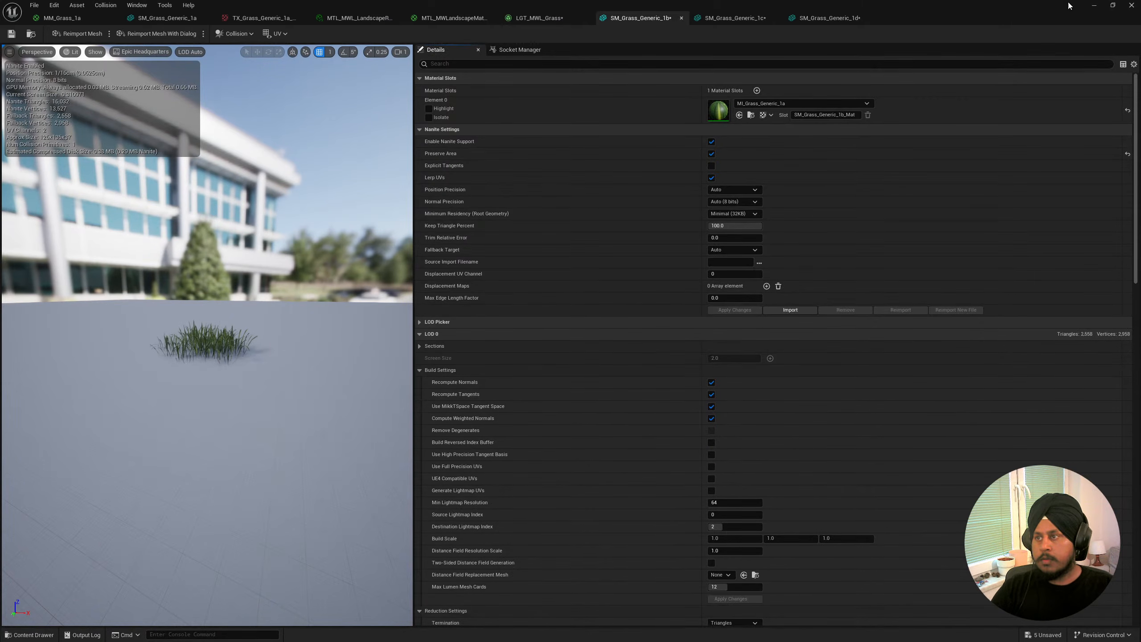
Open the LGT_MWL_Grass landscape grass type at its first grass variety.
left_click(1096, 5)
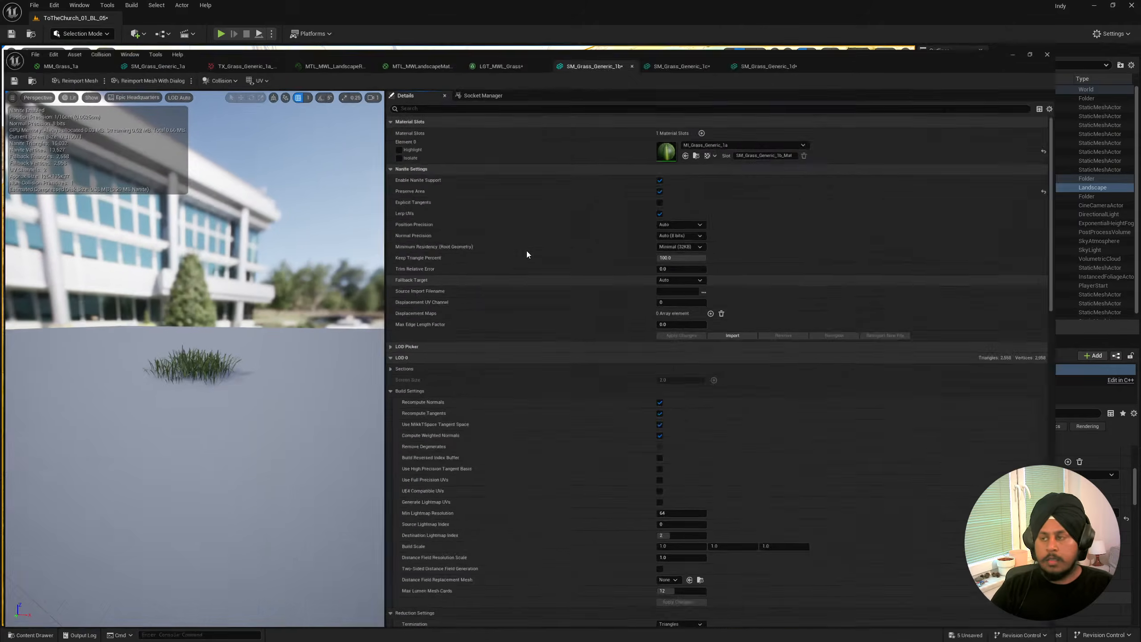
double_click(692, 50)
left_click(545, 19)
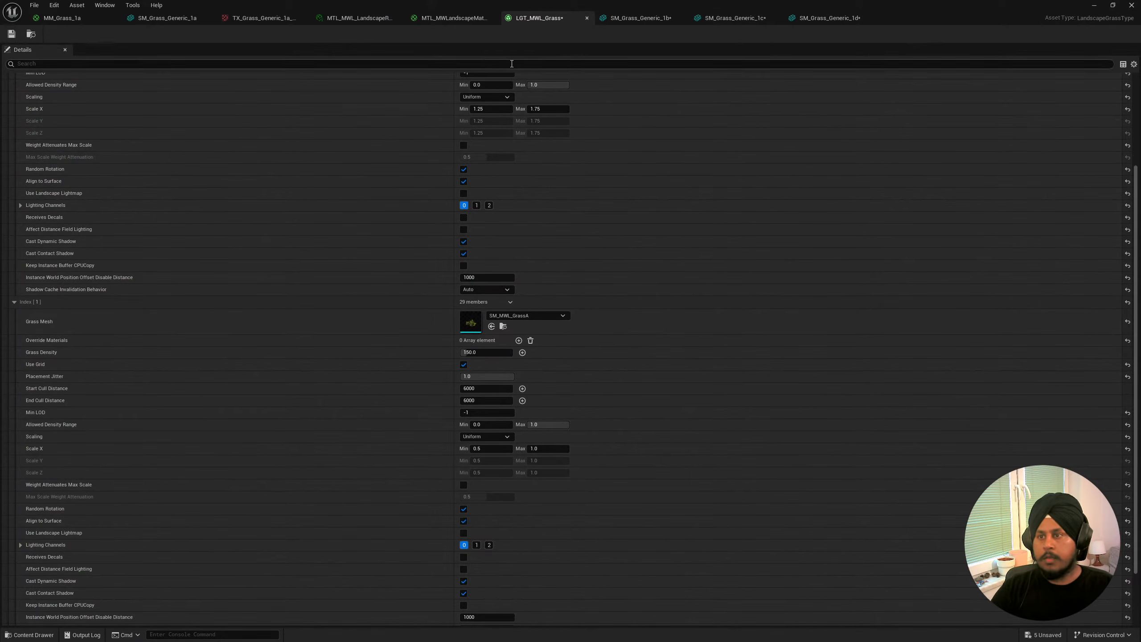
scroll(471, 231, "up", 5)
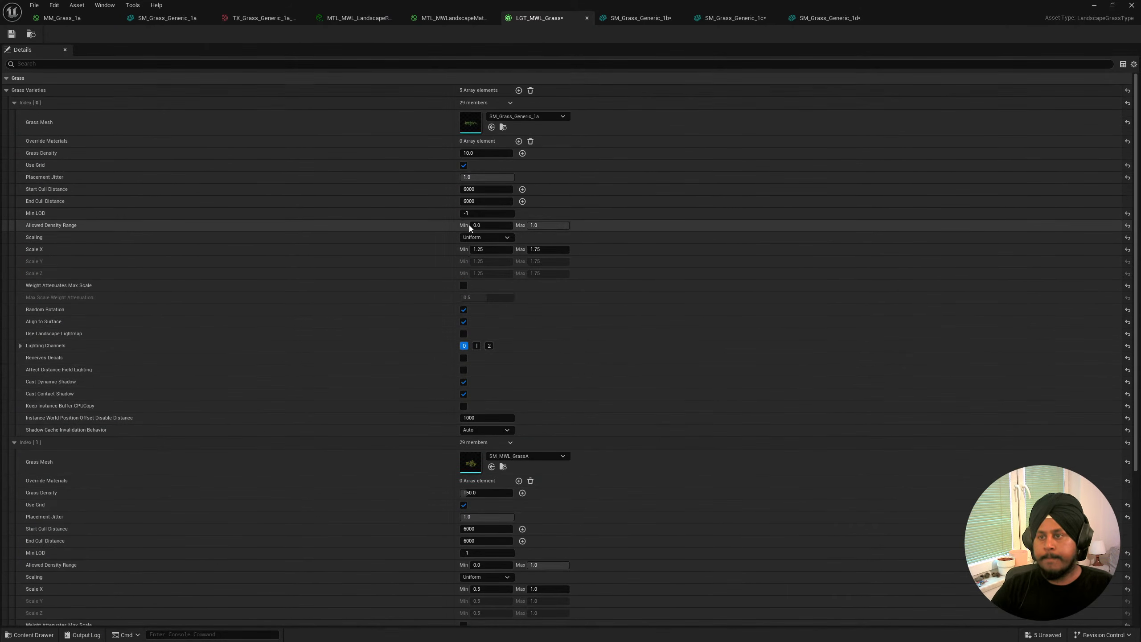
Assign SM_Grass_Generic_1b as the grass mesh of the Index [1] variety.
left_click(503, 127)
left_click(297, 479)
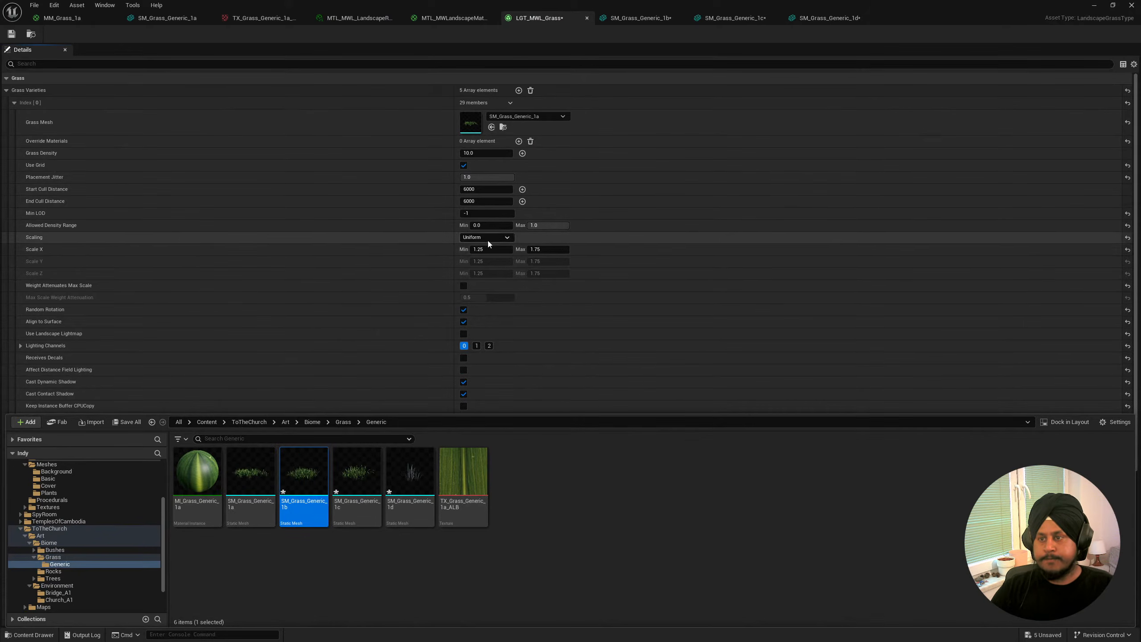
scroll(481, 258, "down", 7)
left_click(492, 267)
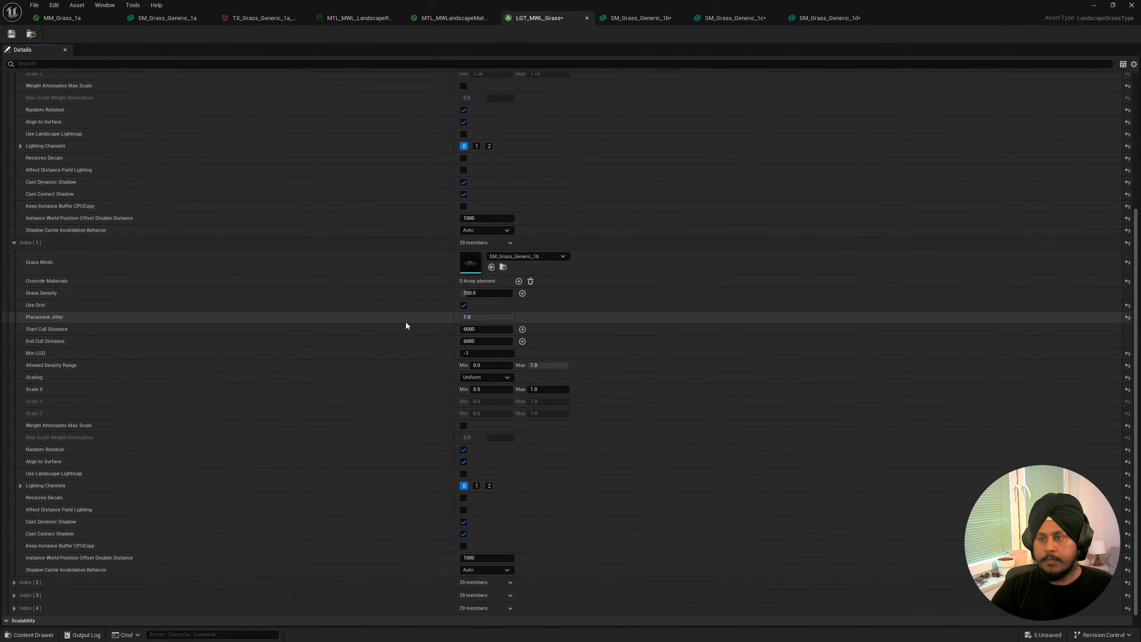
Expand the Index [2], [3] and [4] grass varieties and compare the meshes assigned across the list.
scroll(406, 326, "down", 1)
left_click(14, 569)
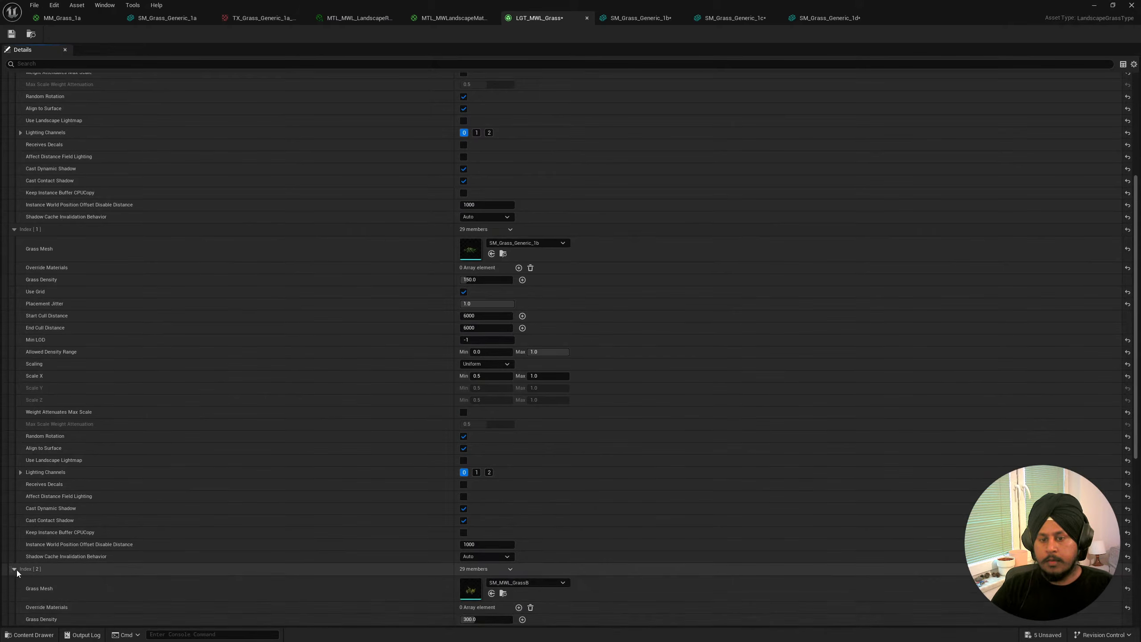
scroll(118, 520, "down", 7)
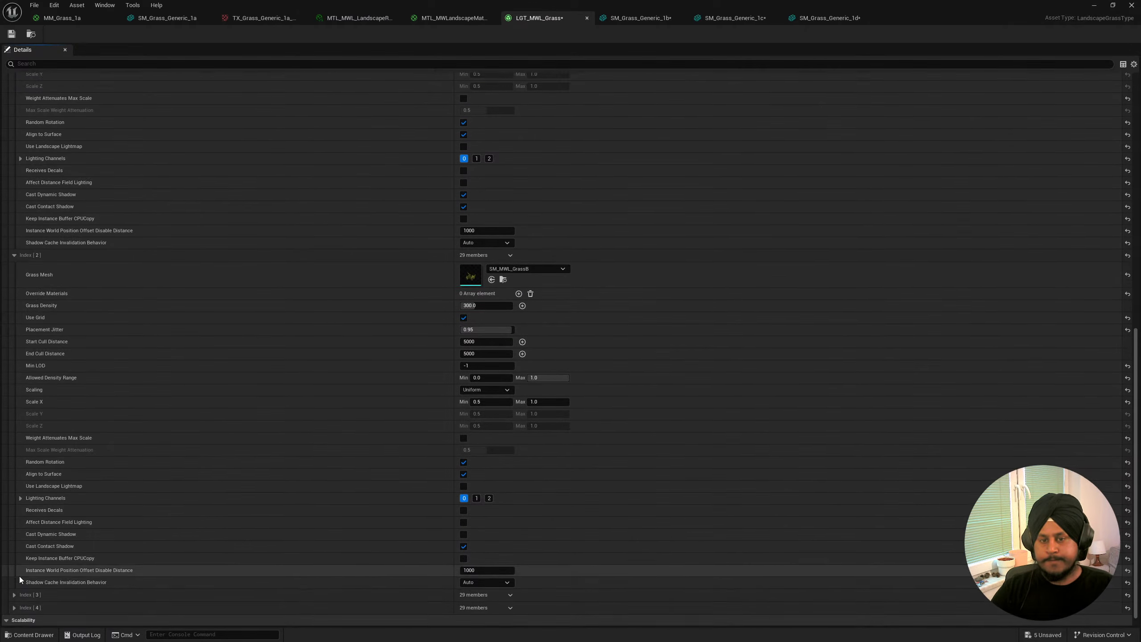
left_click(14, 582)
scroll(30, 553, "down", 5)
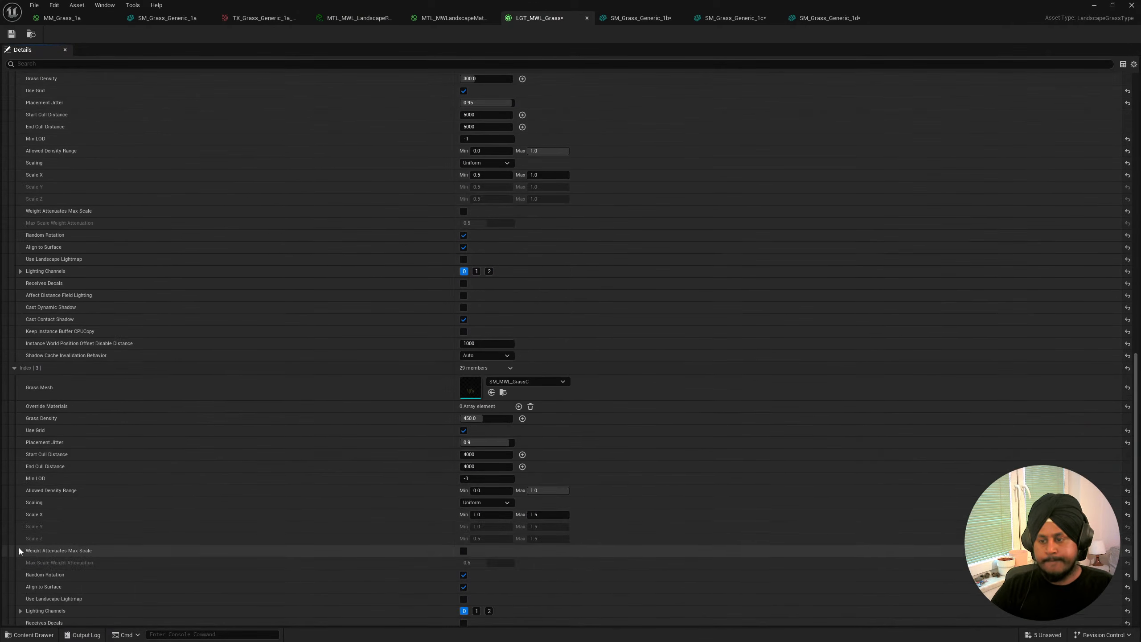
scroll(17, 595, "down", 2)
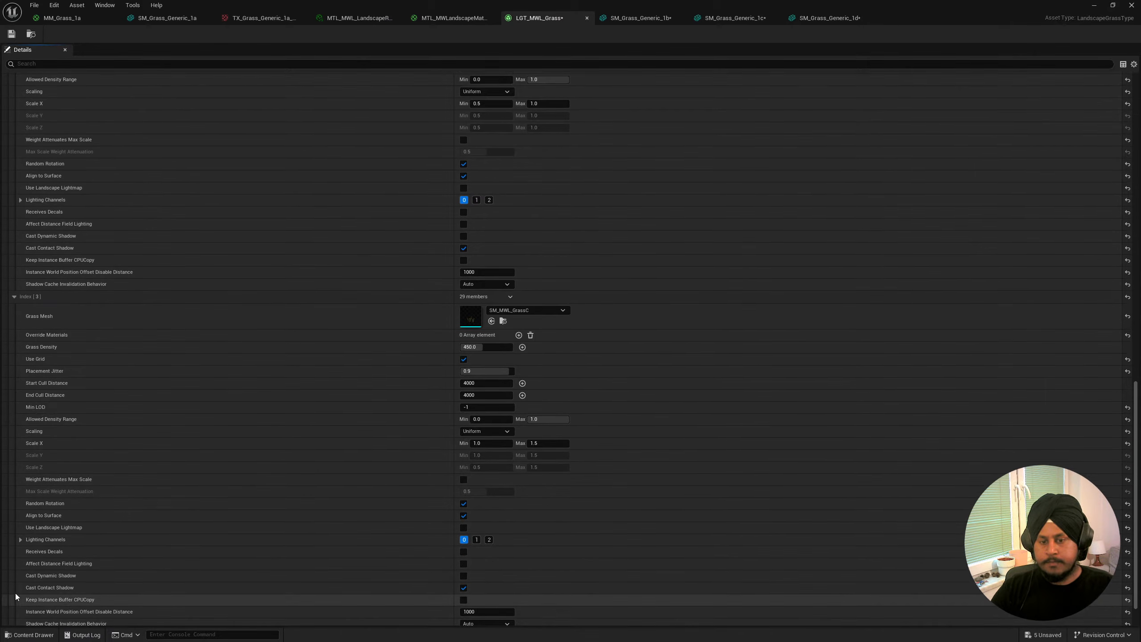
scroll(15, 589, "down", 1)
left_click(14, 593)
scroll(303, 506, "down", 3)
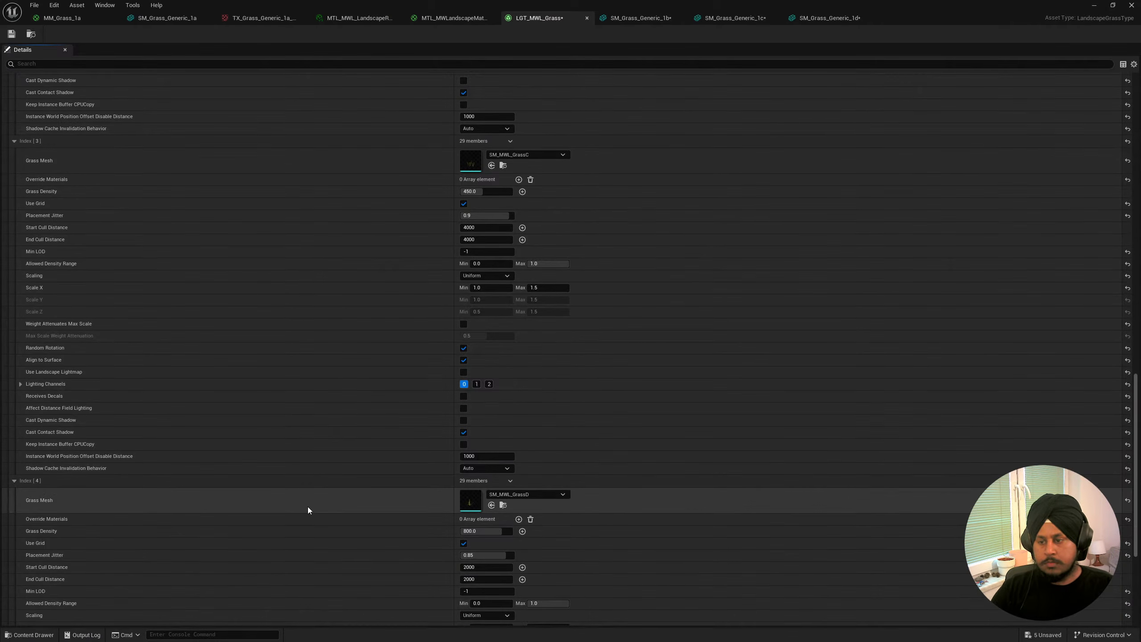
scroll(460, 414, "up", 8)
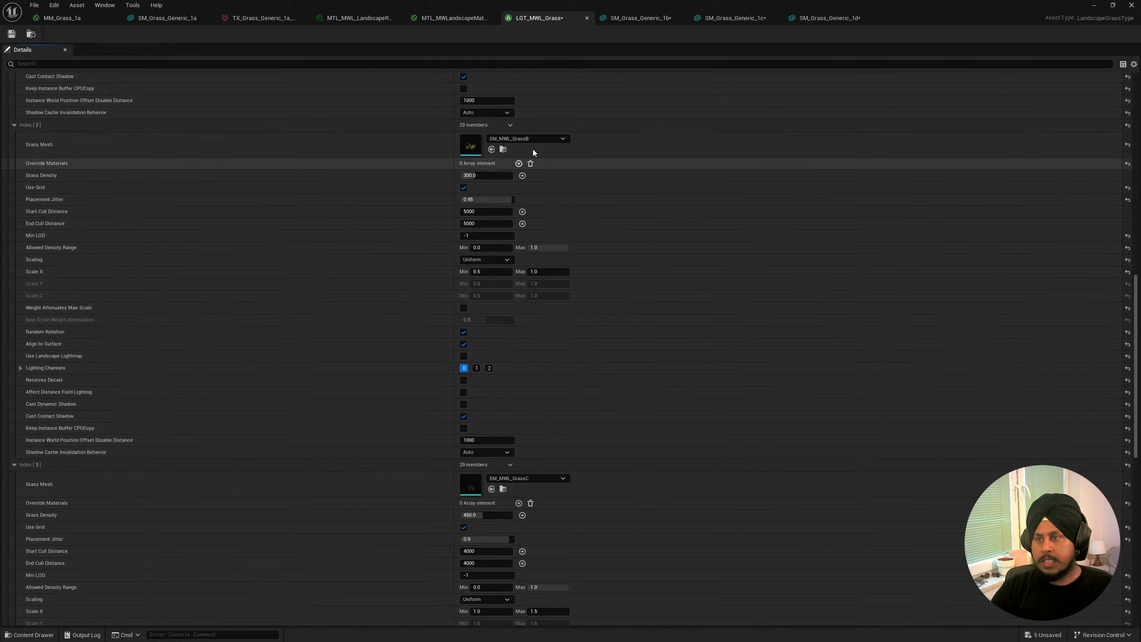
scroll(530, 161, "up", 9)
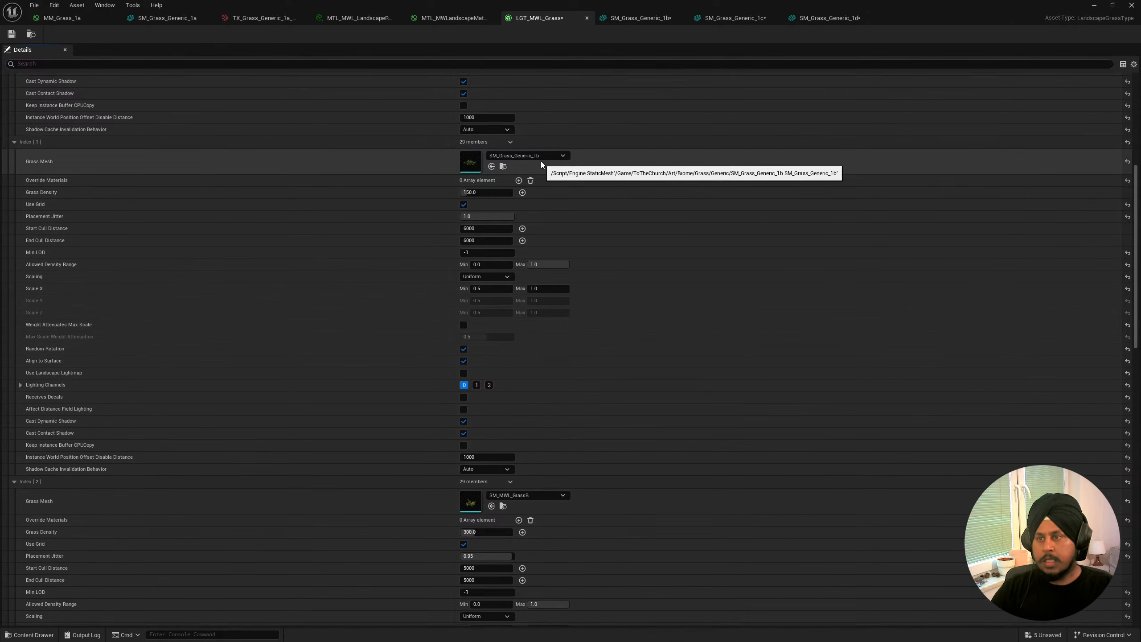
Set the grass mesh of the Index [1] variety to SM_Grass_Generic_1a.
scroll(541, 171, "up", 8)
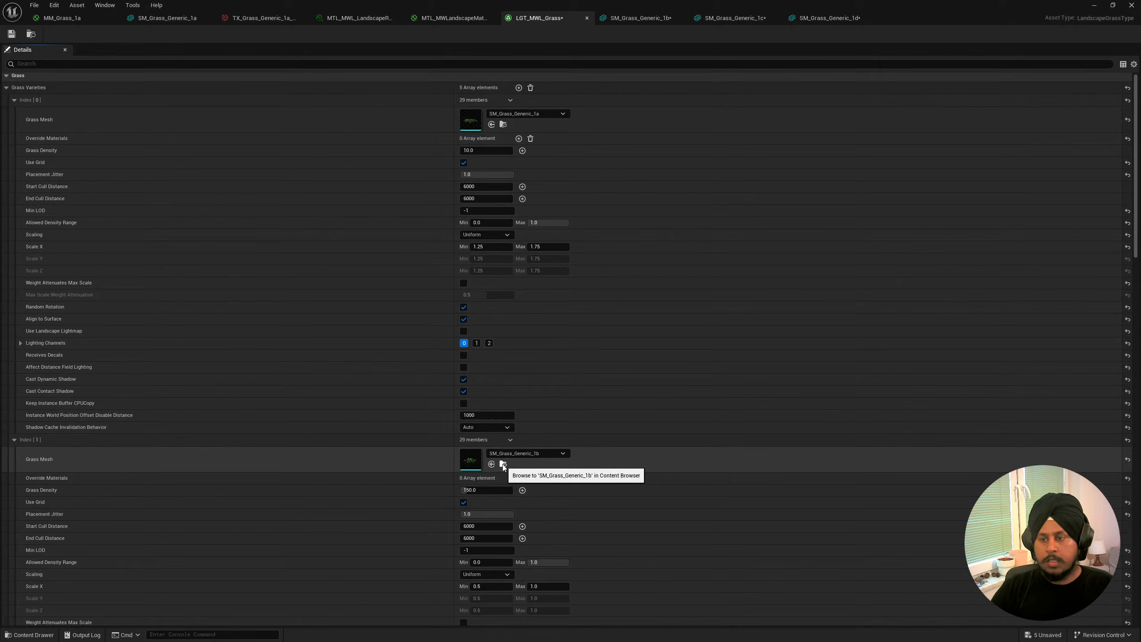
left_click(504, 125)
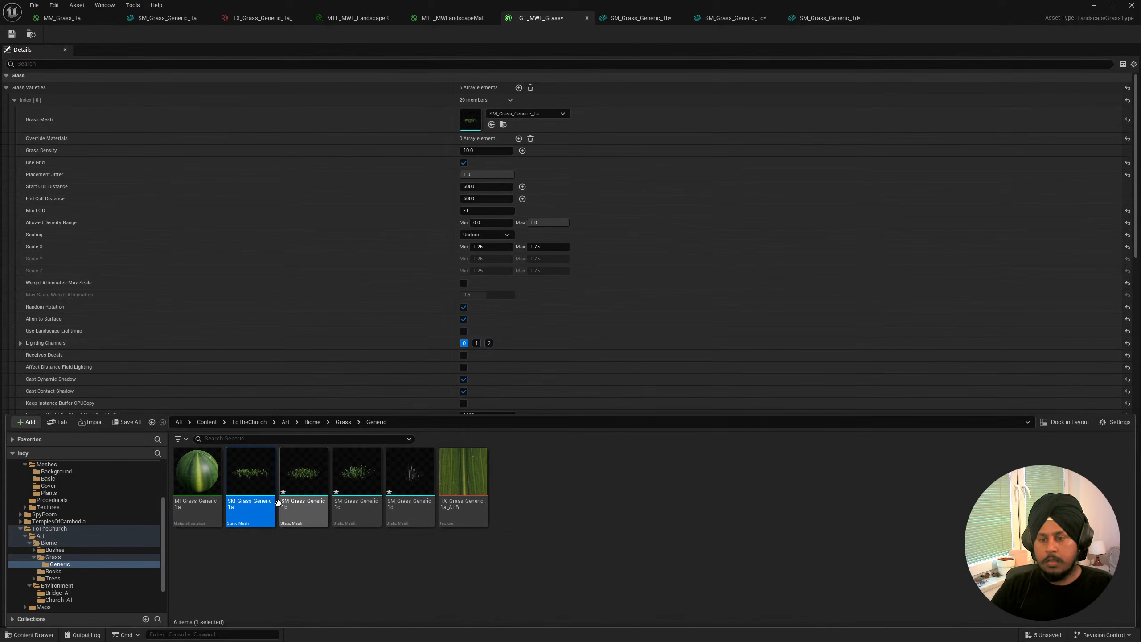
scroll(675, 292, "down", 2)
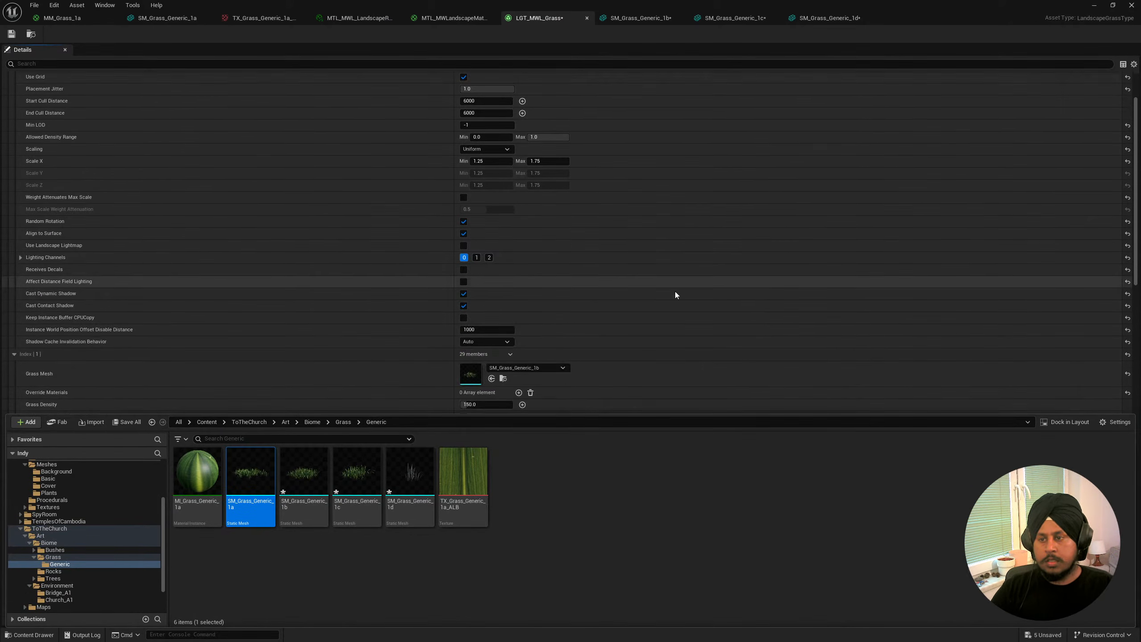
left_click(492, 378)
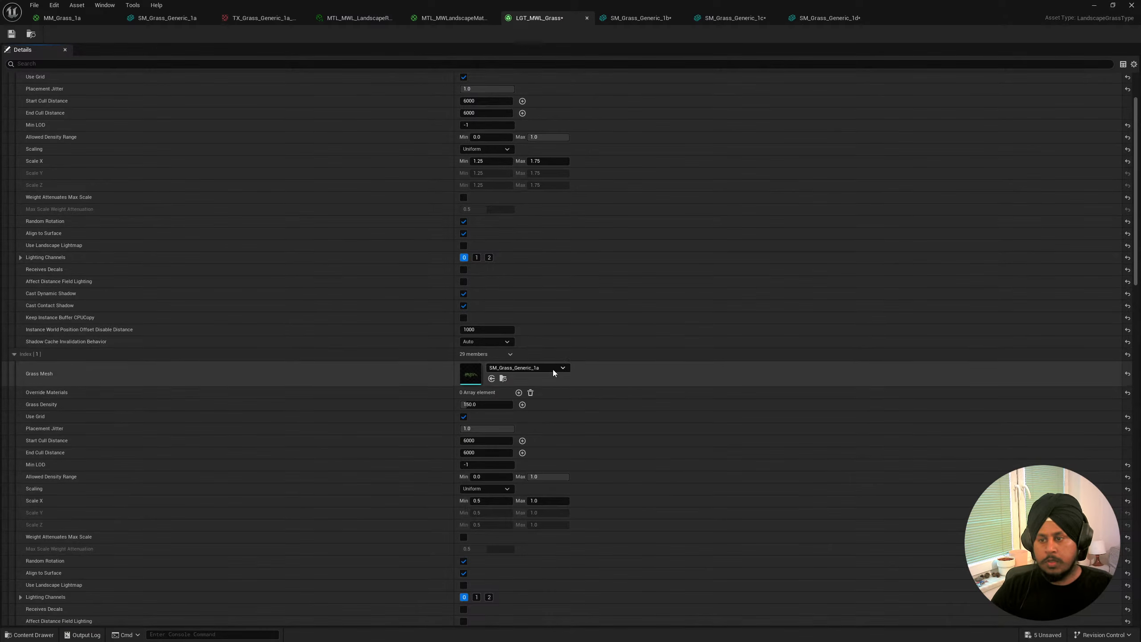
Replace the grass mesh of the Index [2] variety with SM_Grass_Generic_1b from the Generic content folder.
scroll(524, 371, "down", 8)
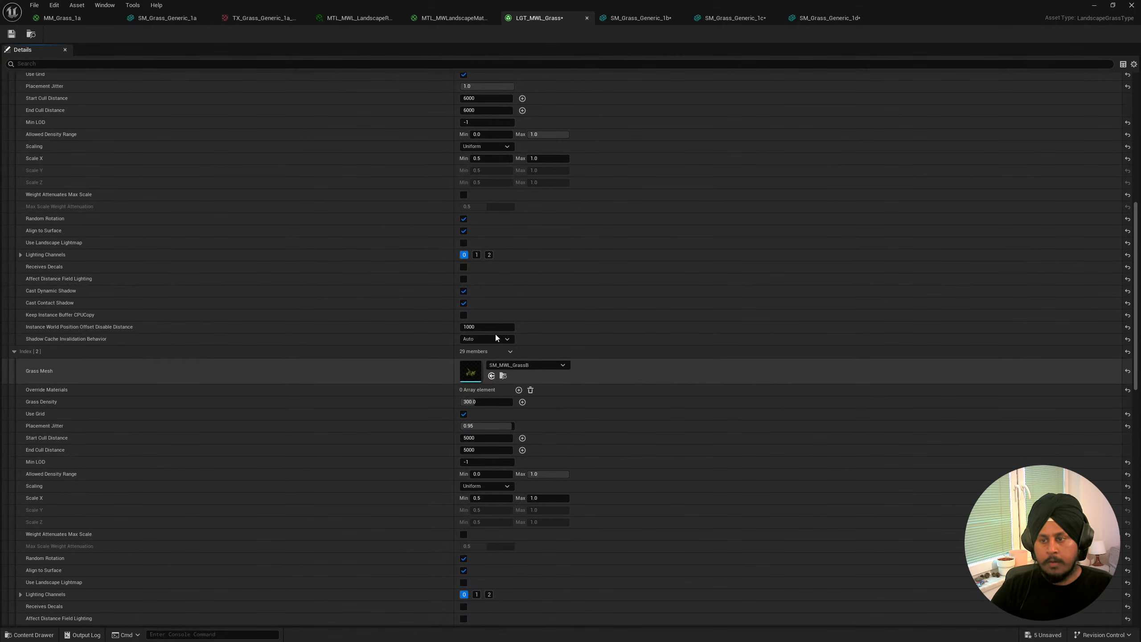
scroll(484, 234, "up", 2)
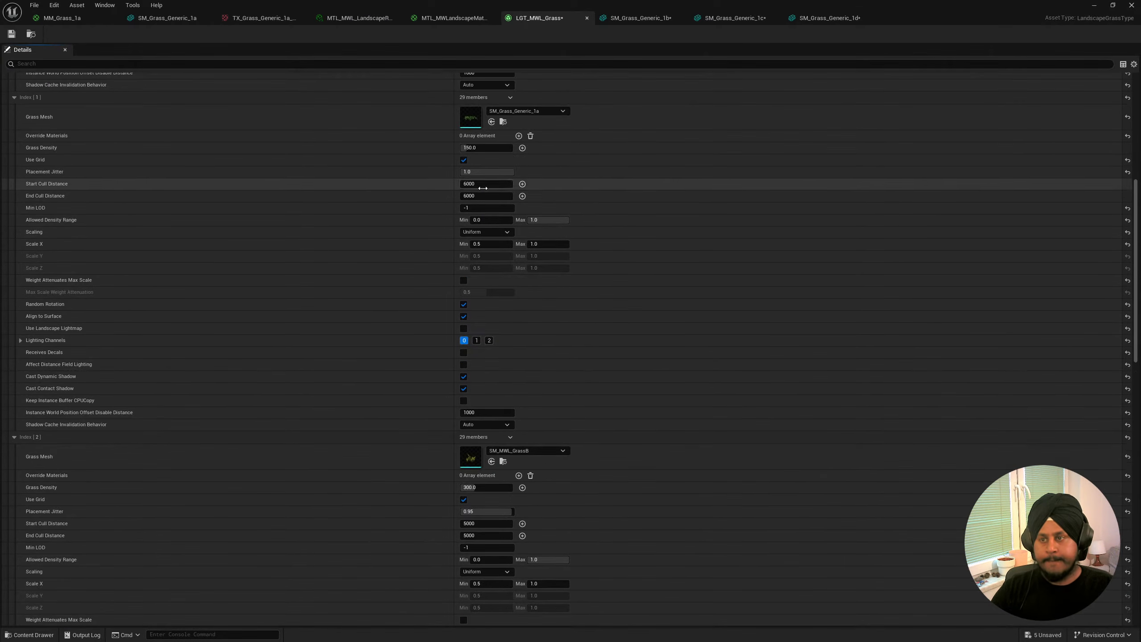
left_click(35, 635)
left_click(303, 477)
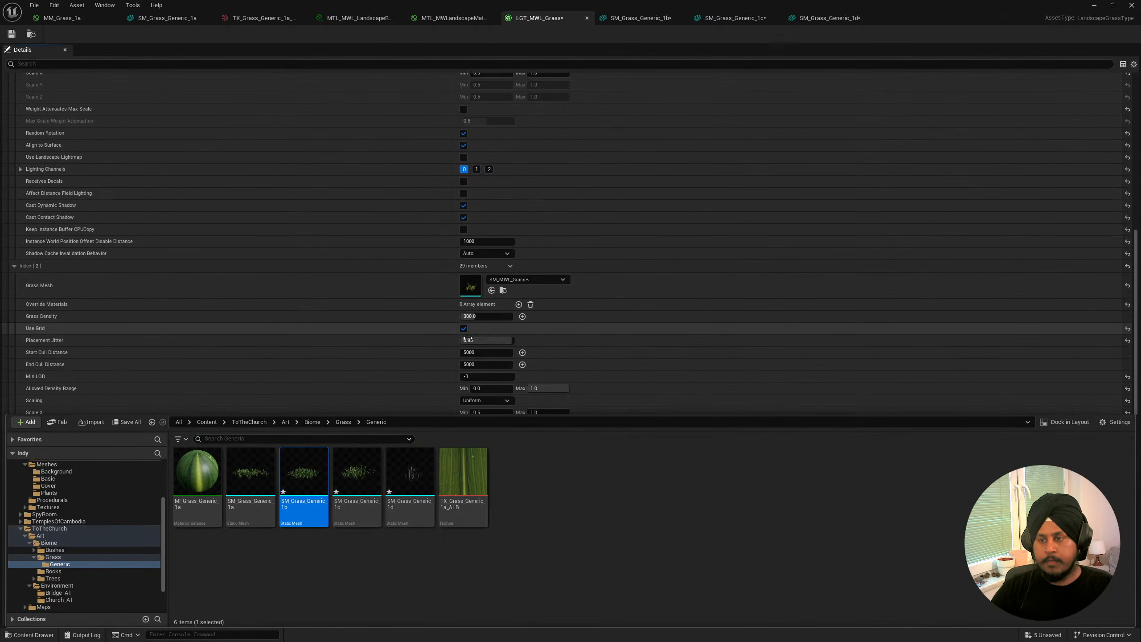
left_click(492, 290)
Replace the grass mesh of the Index [3] variety with SM_Grass_Generic_1c.
scroll(313, 338, "down", 5)
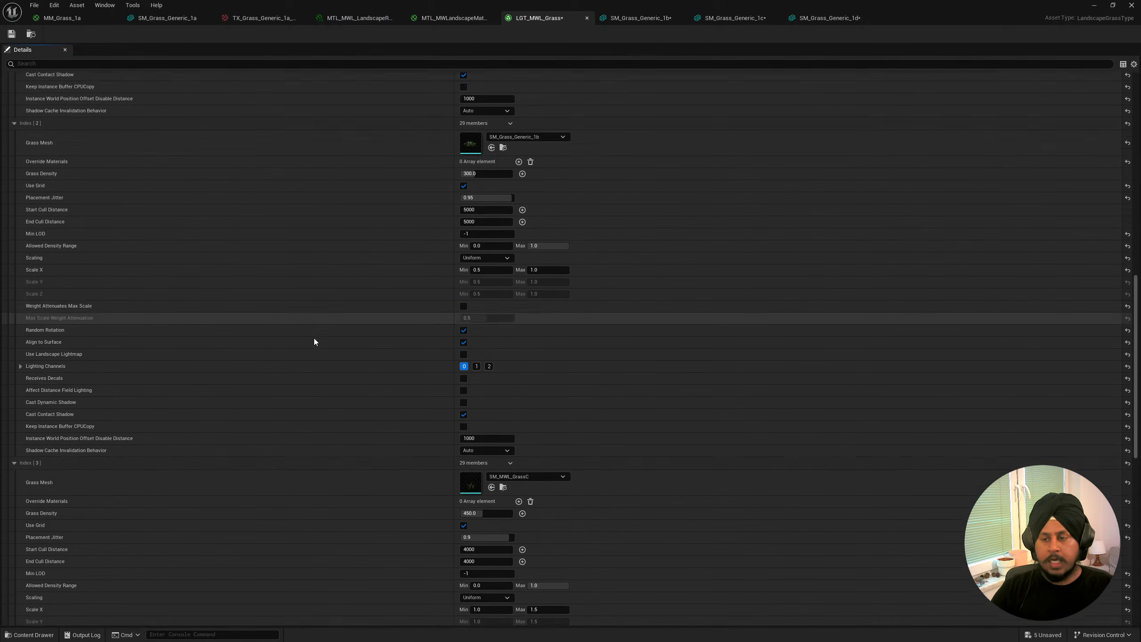
scroll(45, 621, "down", 3)
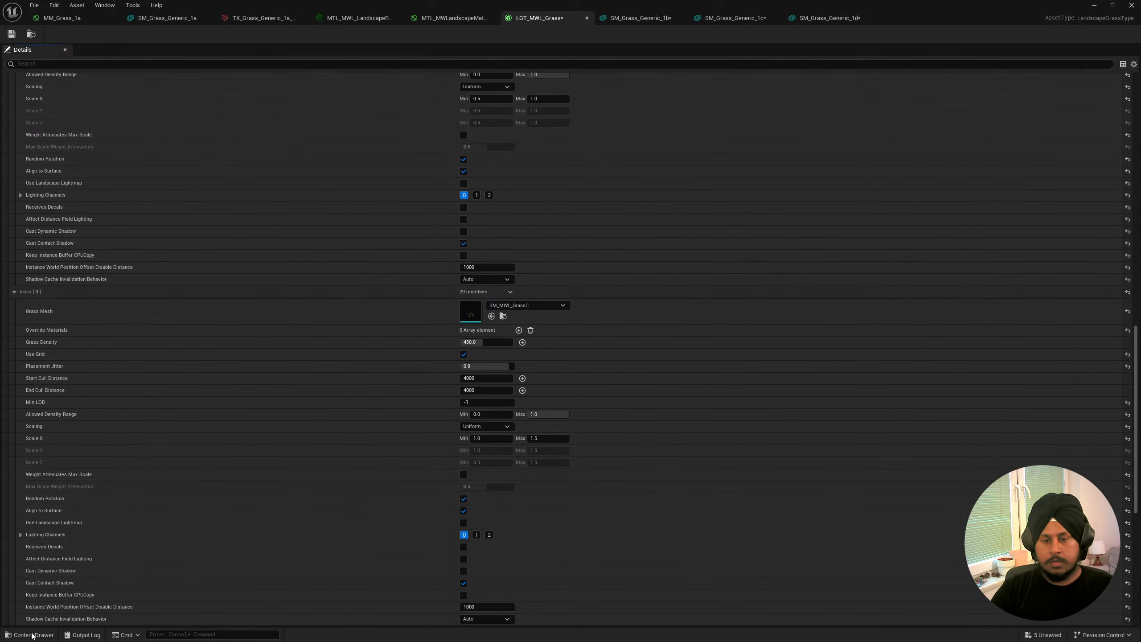
left_click(35, 635)
left_click(363, 488)
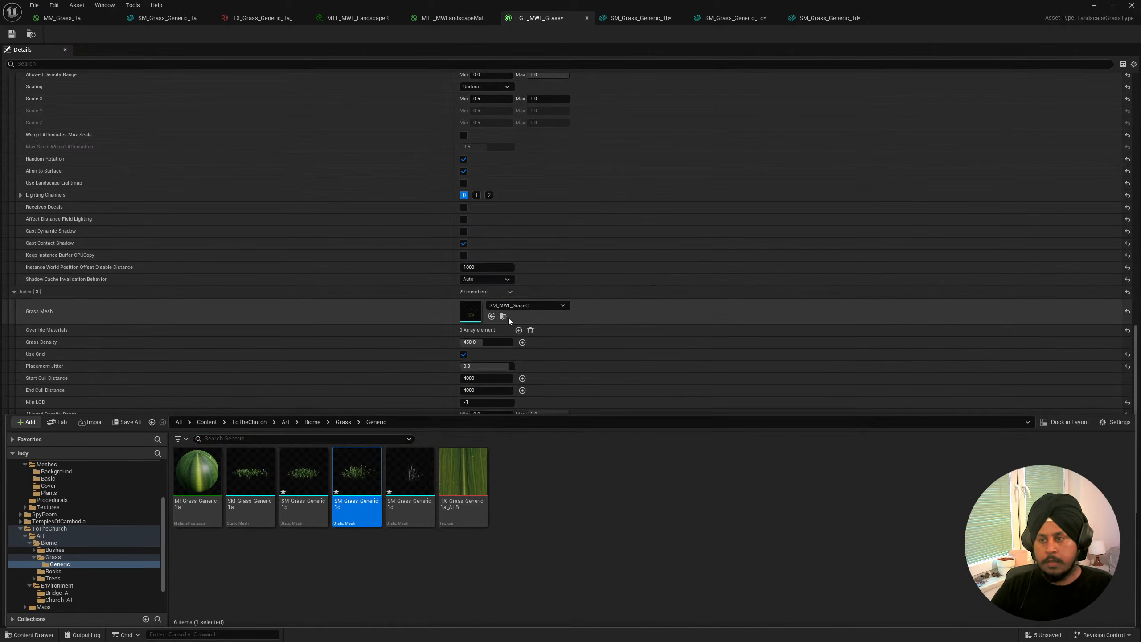
left_click(492, 316)
Set the grass mesh of the Index [4] variety to SM_Grass_Generic_1d and open that mesh for editing.
scroll(328, 334, "down", 8)
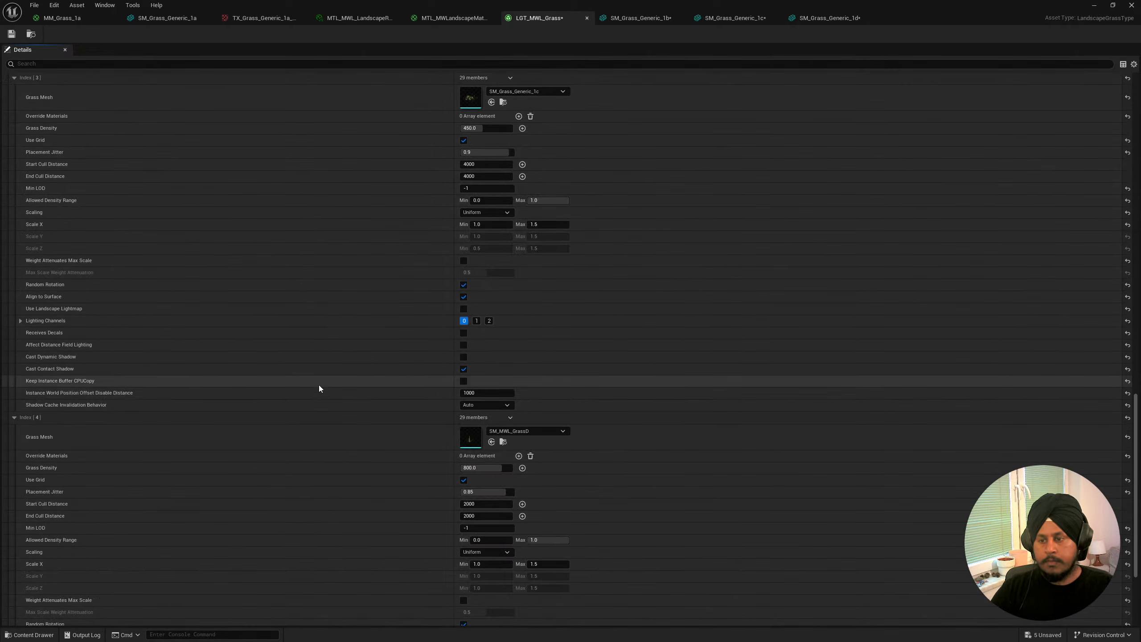
scroll(121, 553, "down", 1)
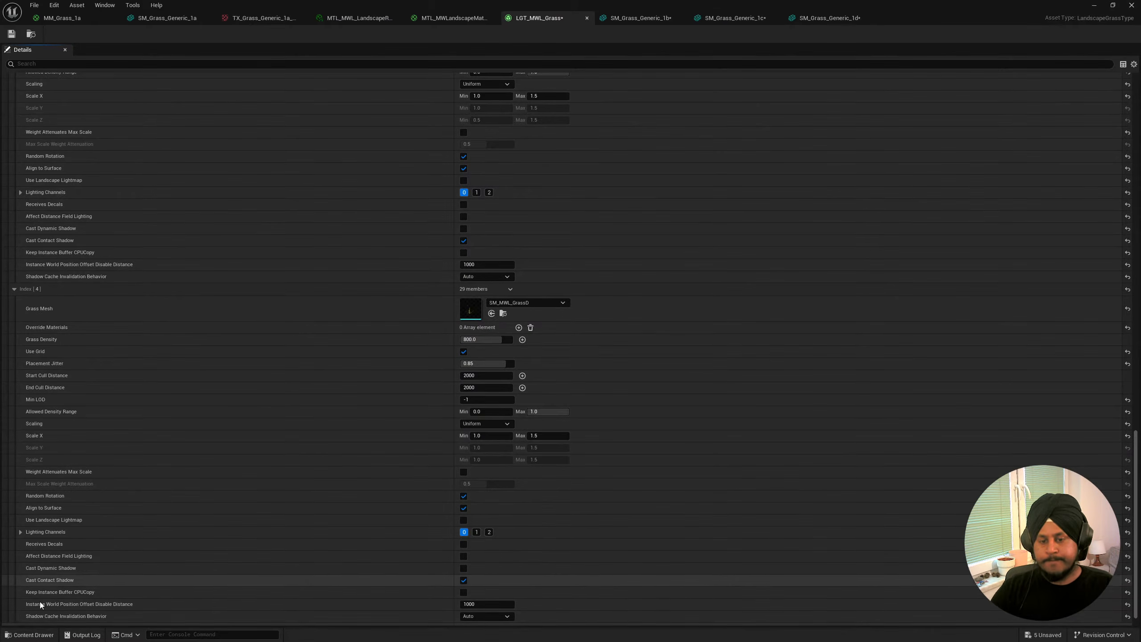
left_click(34, 635)
left_click(409, 534)
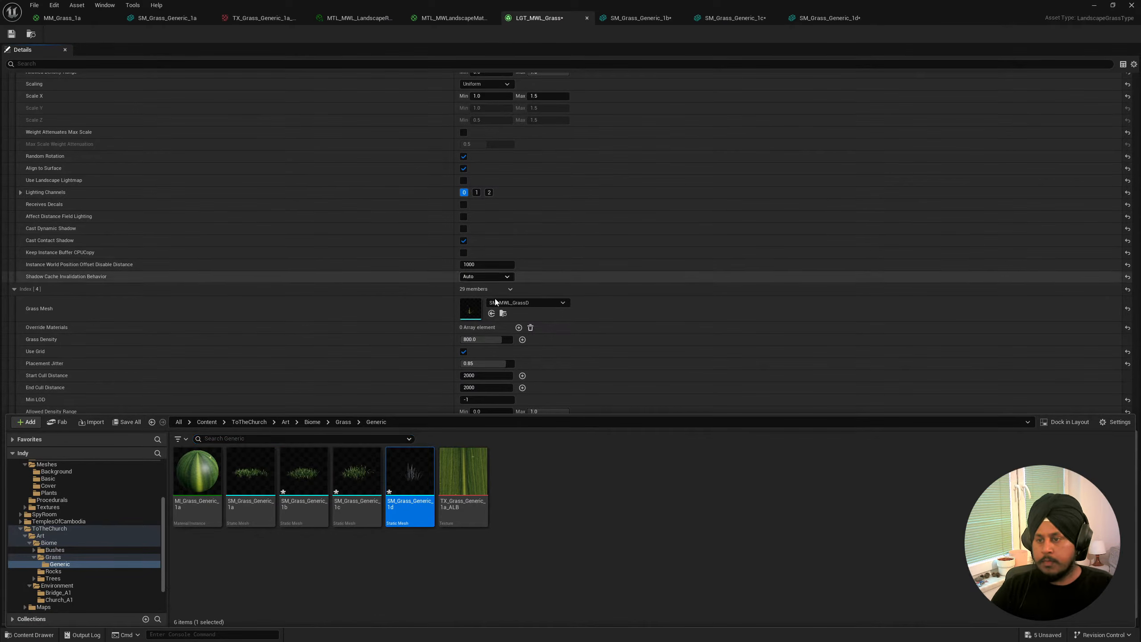
left_click(492, 316)
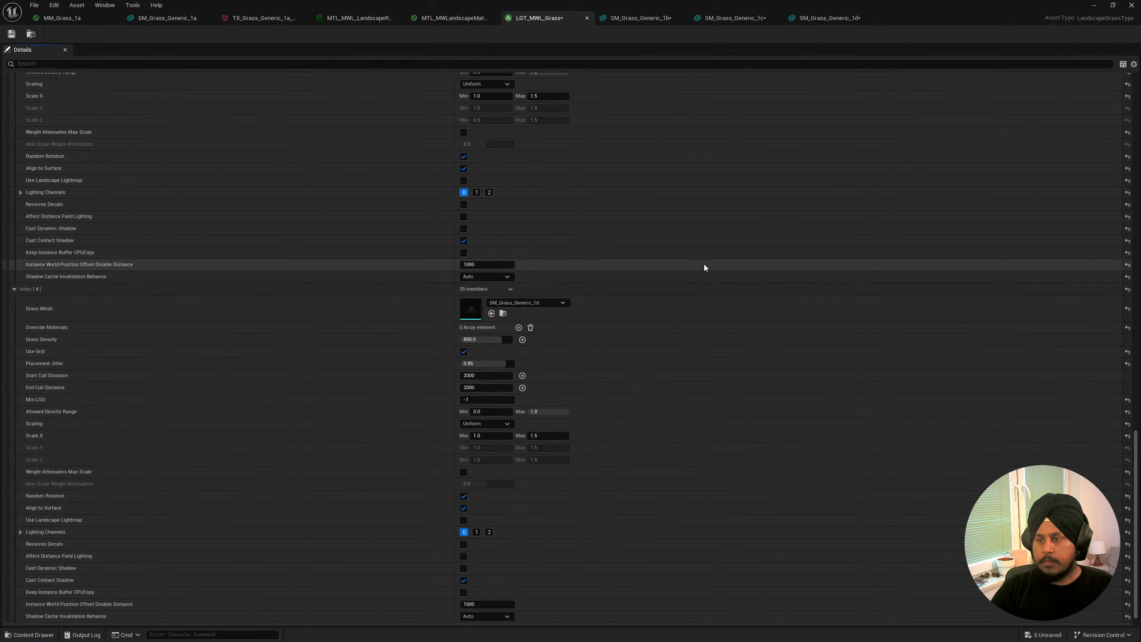
double_click(468, 314)
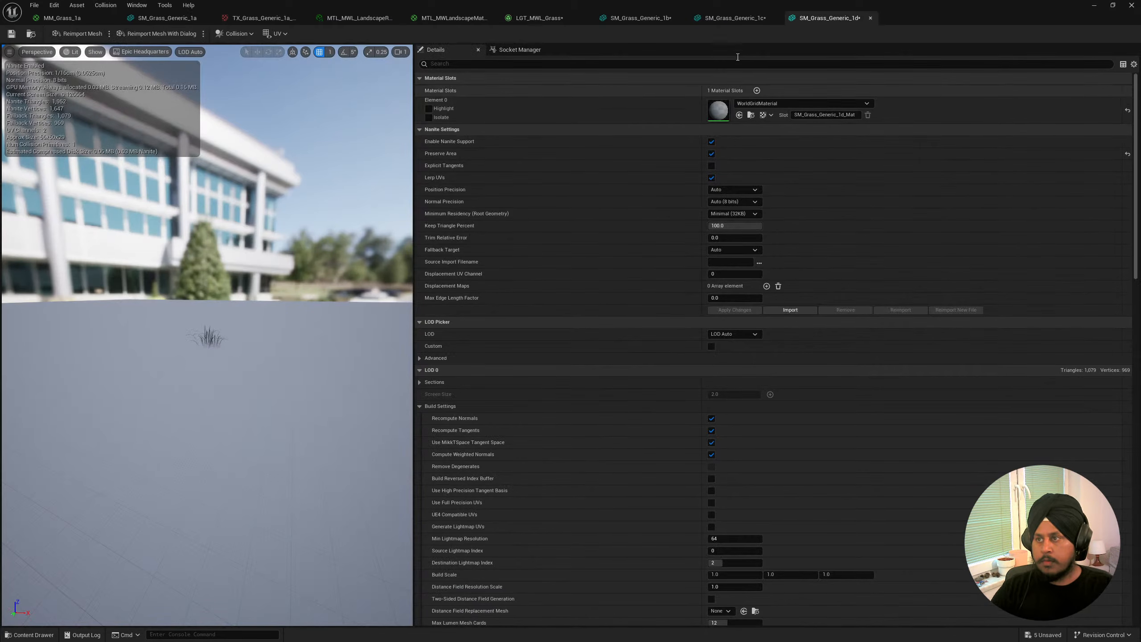
Assign the MI_Grass_Generic_1a material used by SM_Grass_Generic_1c to the material slot of SM_Grass_Generic_1d.
left_click(731, 16)
left_click(751, 115)
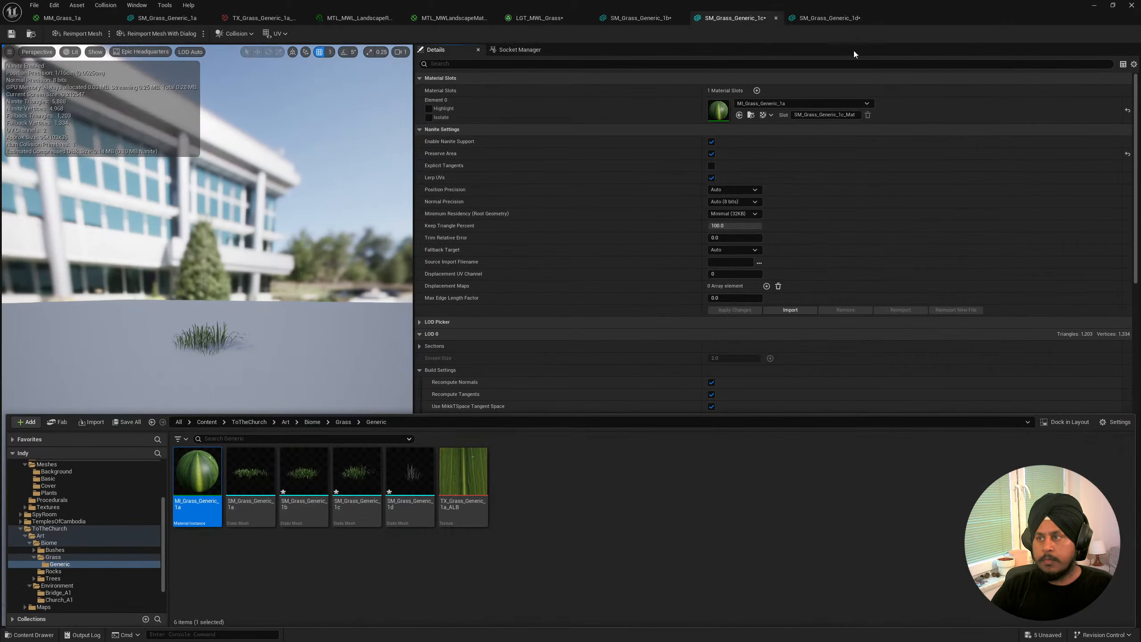
left_click(824, 20)
left_click(739, 115)
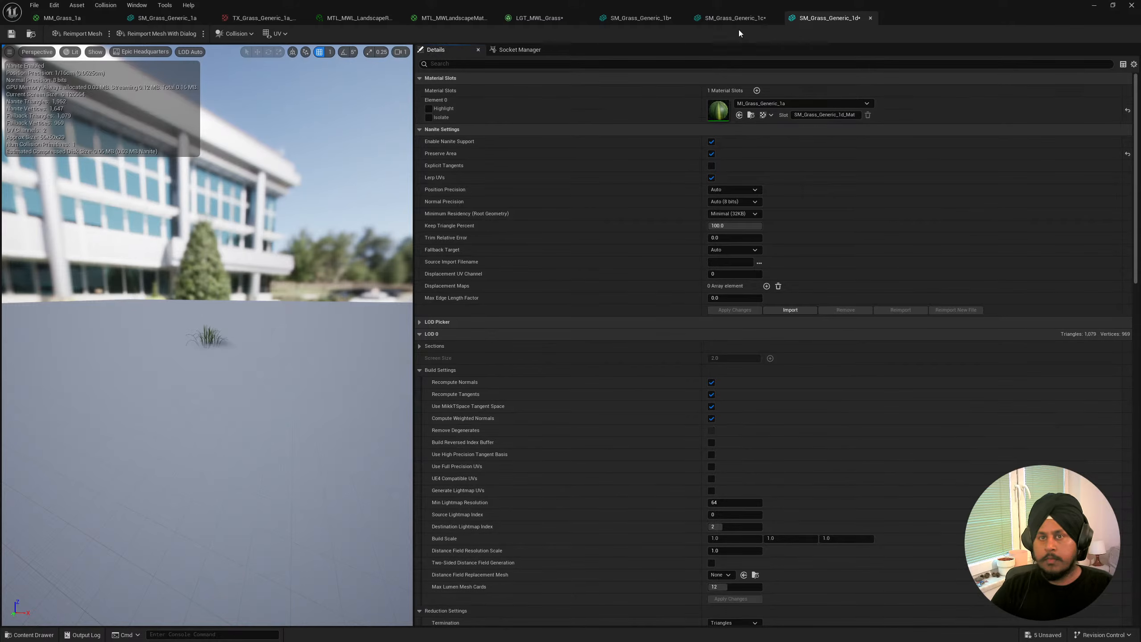
Return to the level and inspect the new landscape grass up close and around the dirt path.
left_click(1094, 6)
right_click_drag(521, 272, 795, 317)
key("w")
scroll(727, 287, "up", 3)
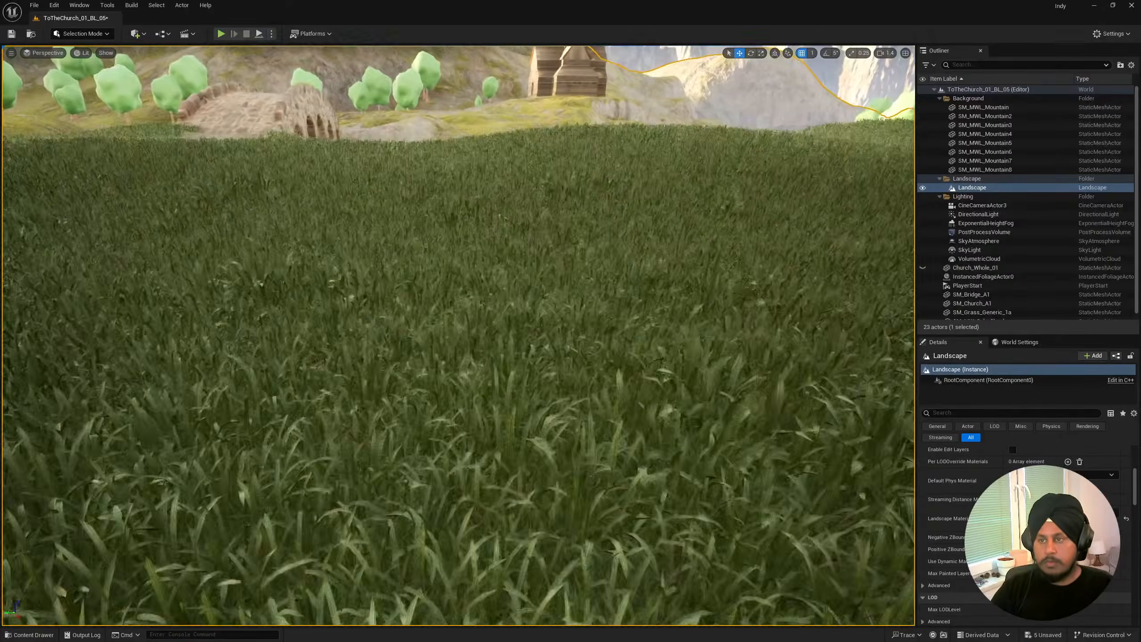
right_click_drag(458, 335, 483, 328)
key("s")
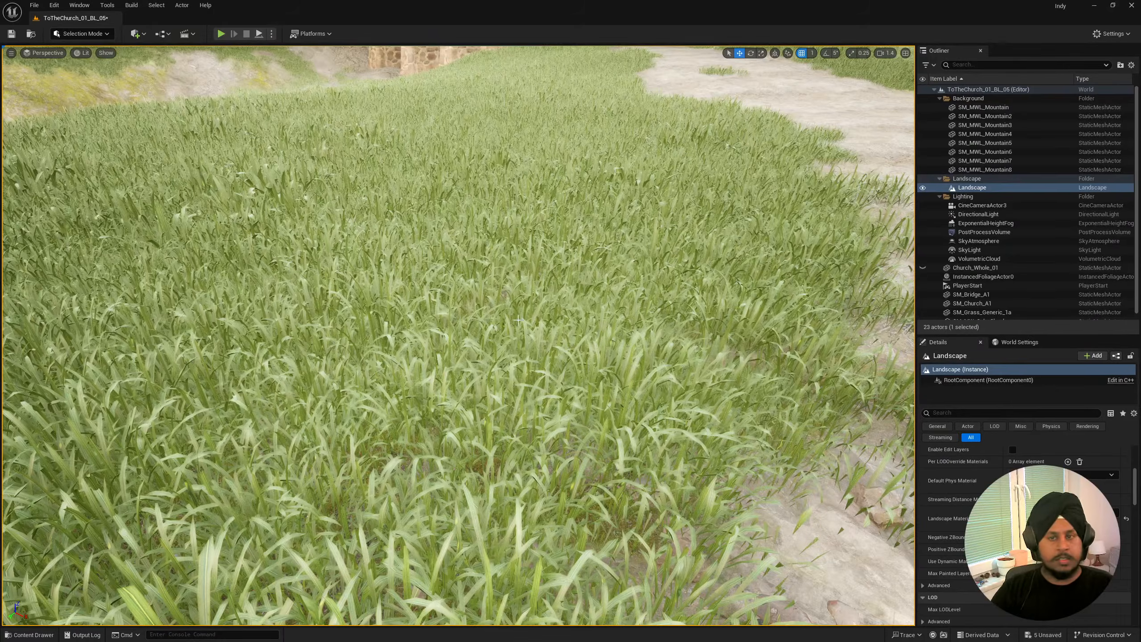
right_click_drag(517, 320, 559, 291)
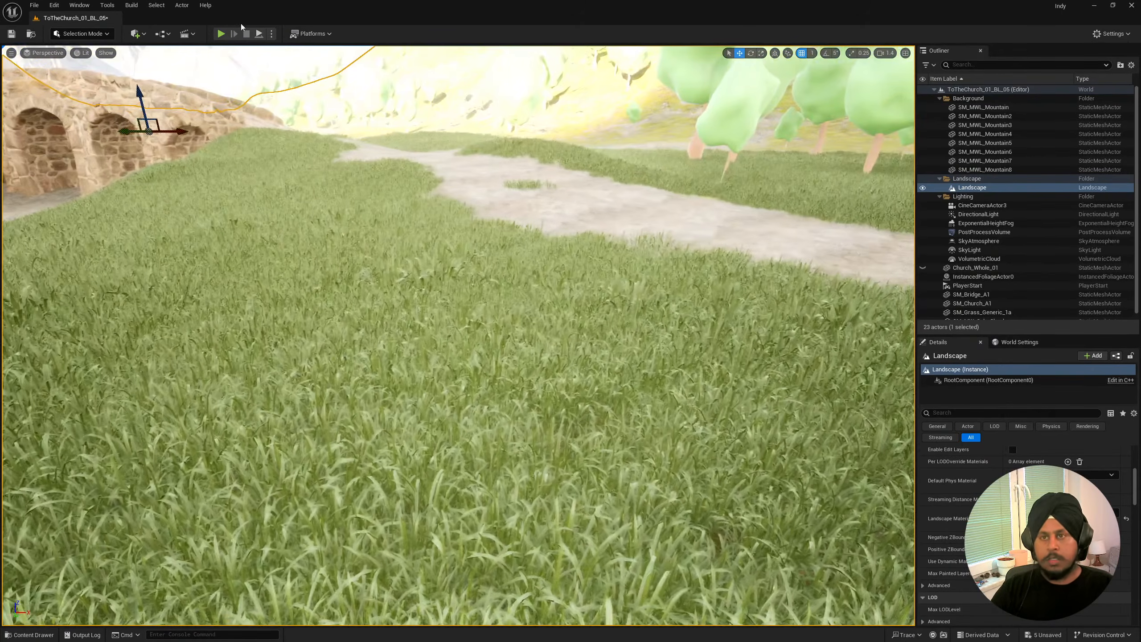
Play the level to preview the grass while flying over the path, and end the play session.
left_click(225, 35)
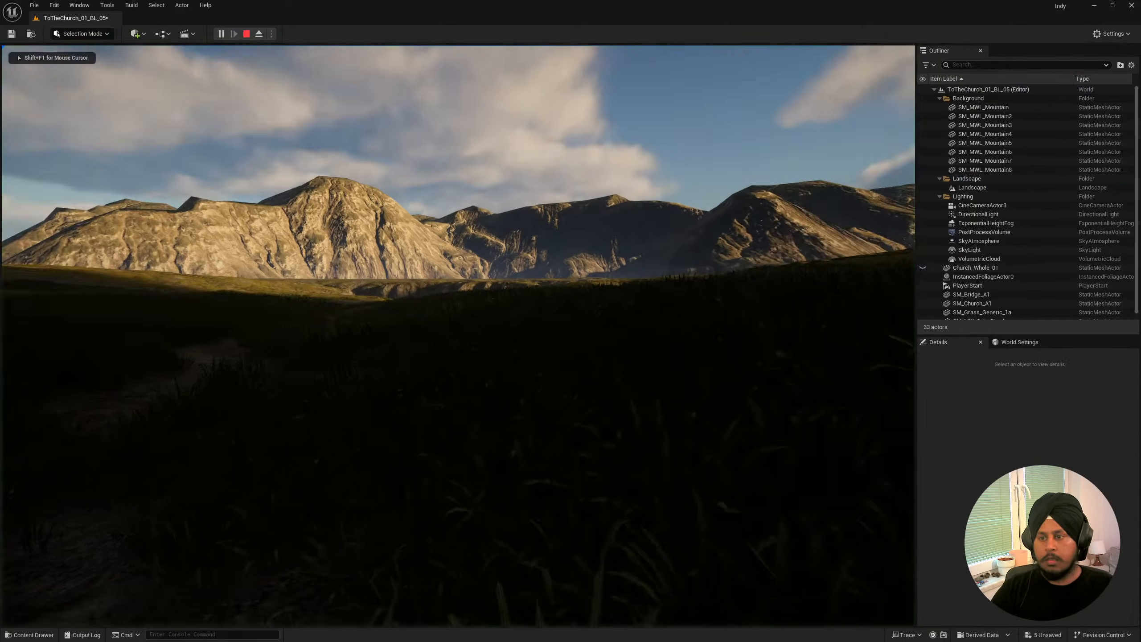
key("w")
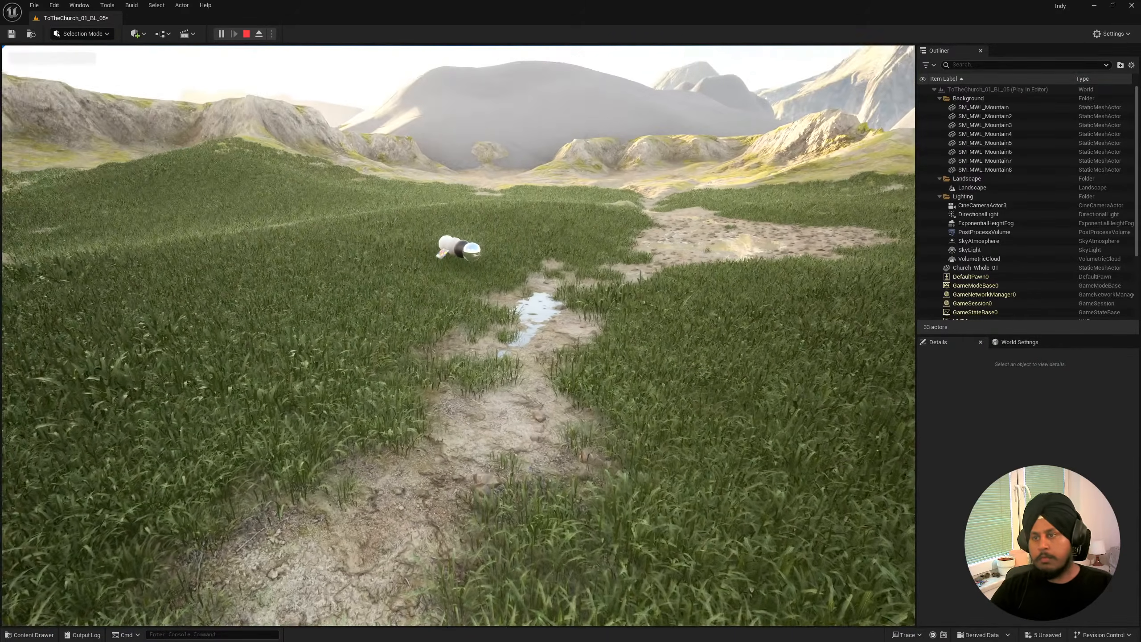
key("Escape")
right_click_drag(902, 358, 692, 355)
key("w")
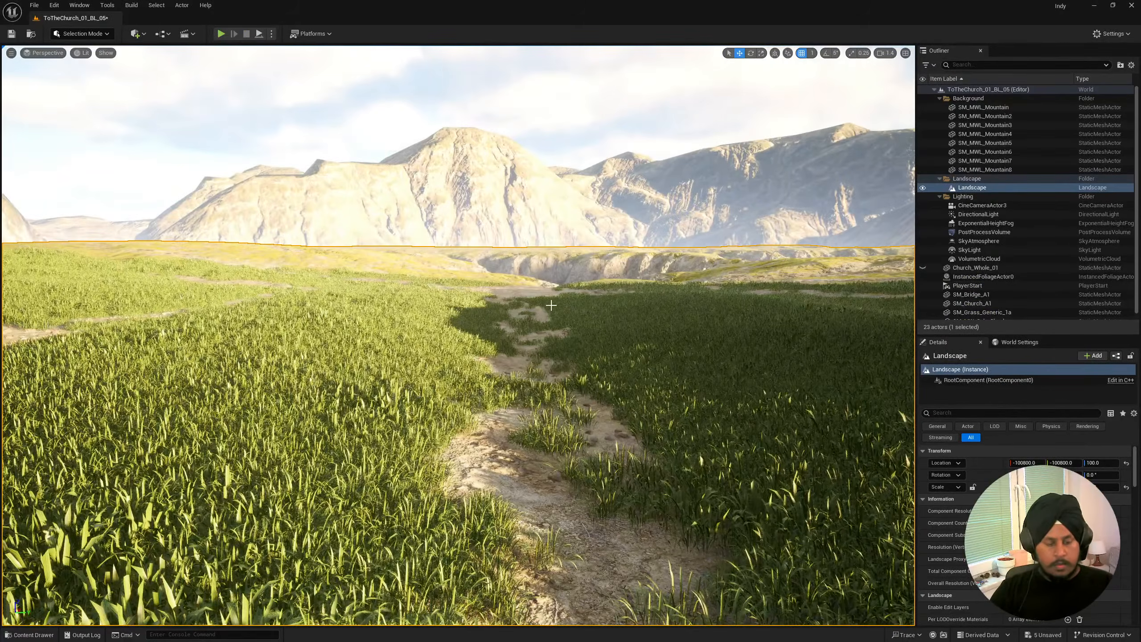
Select the PlayerStart actor and move it along the X axis to about -8246.
key("1")
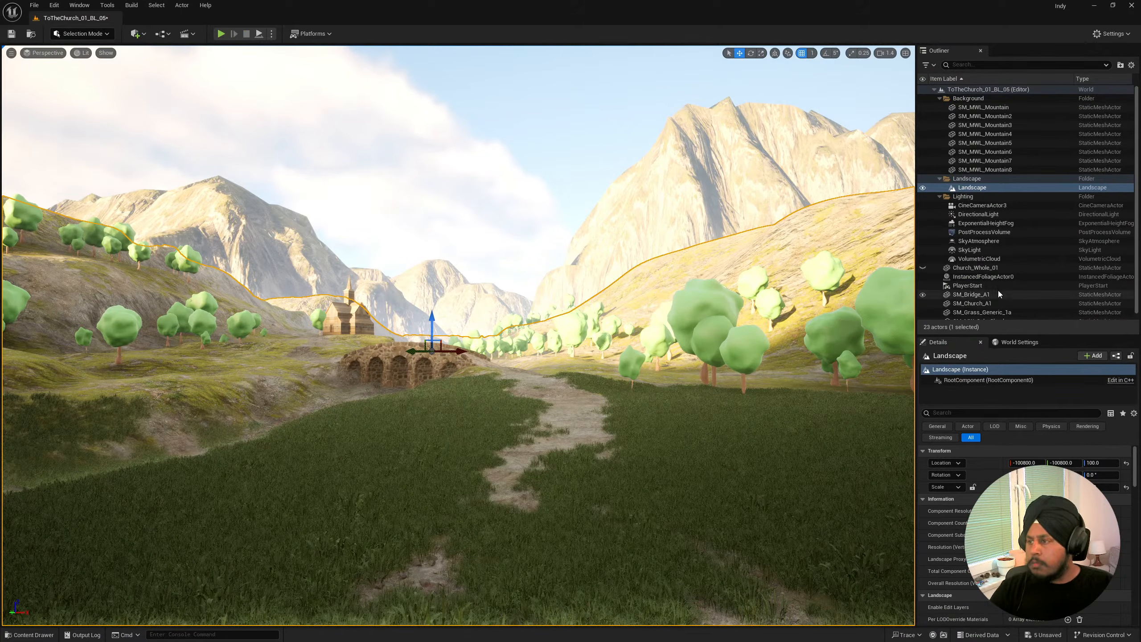
scroll(979, 238, "down", 1)
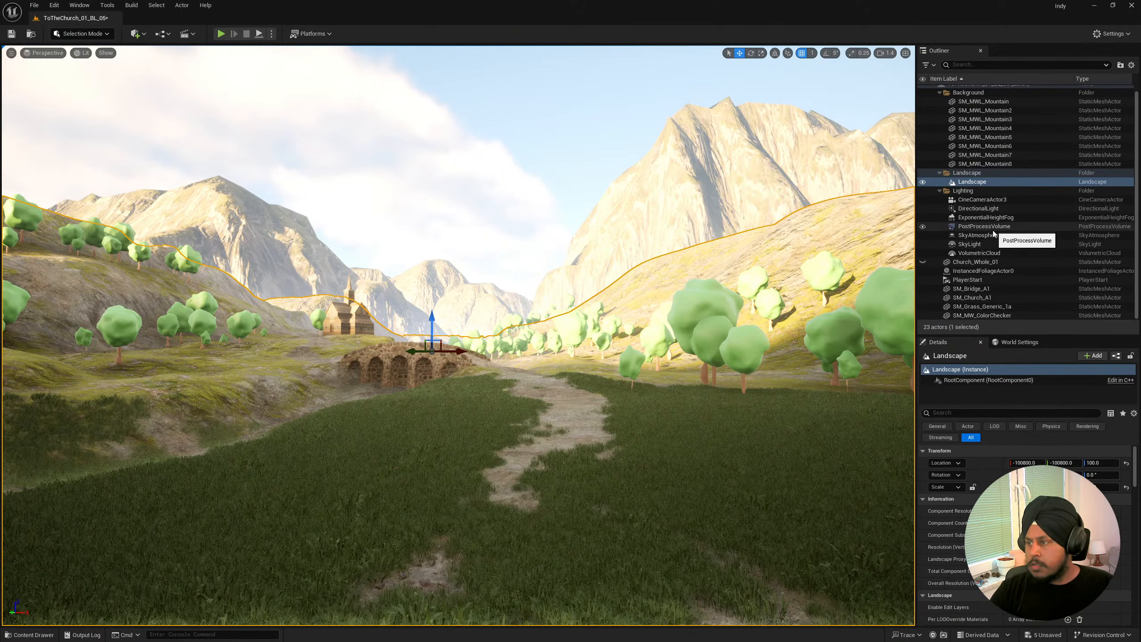
left_click(959, 280)
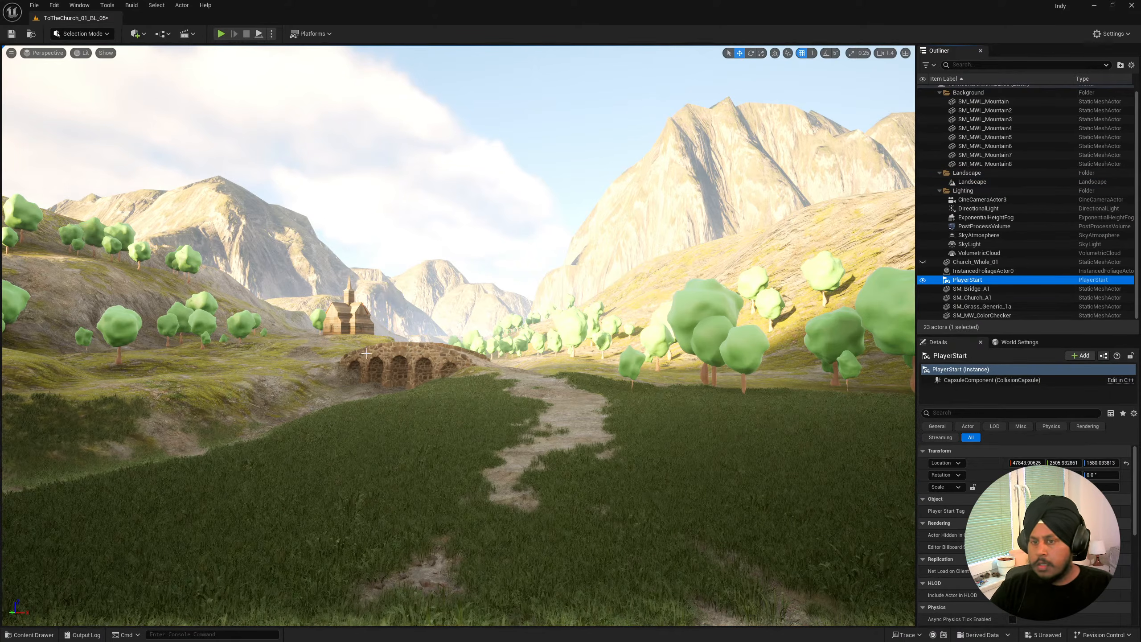
key("f")
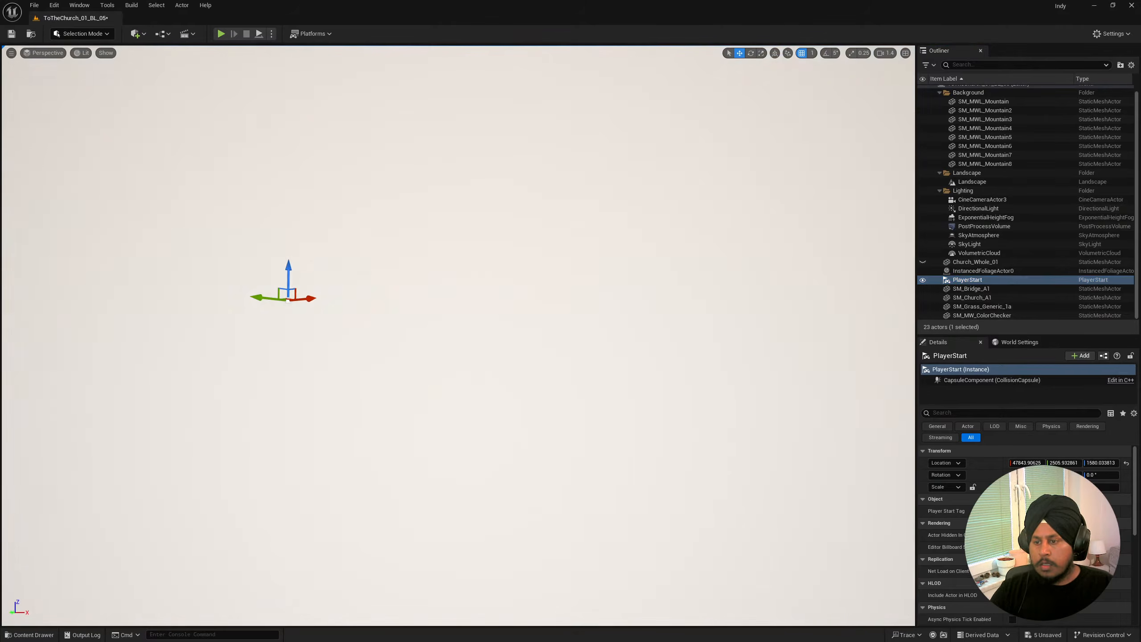
mouse_move(512, 486)
right_mouse_down()
mouse_move(461, 497)
mouse_move(580, 501)
right_mouse_up()
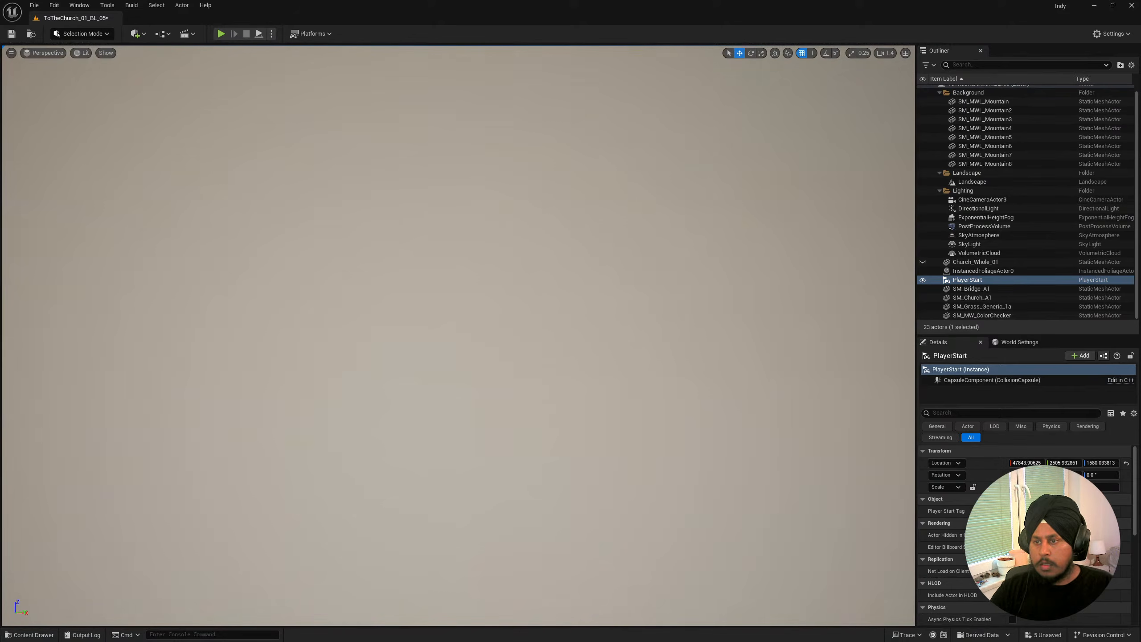
key("1")
key("w")
right_click_drag(515, 327, 568, 335)
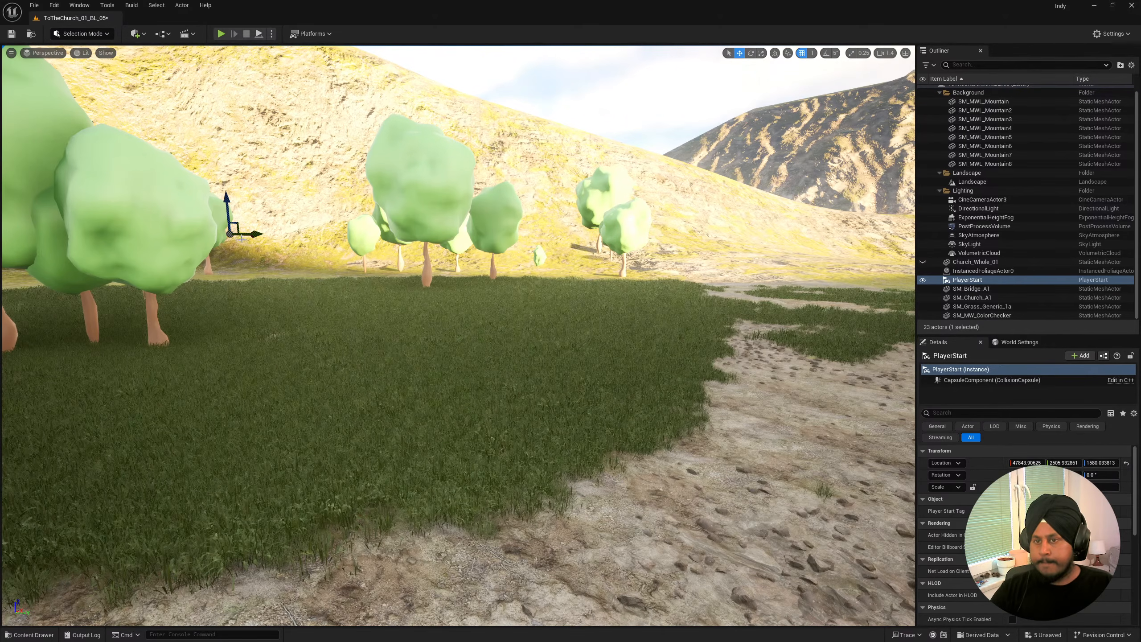
right_click_drag(234, 232, 216, 250)
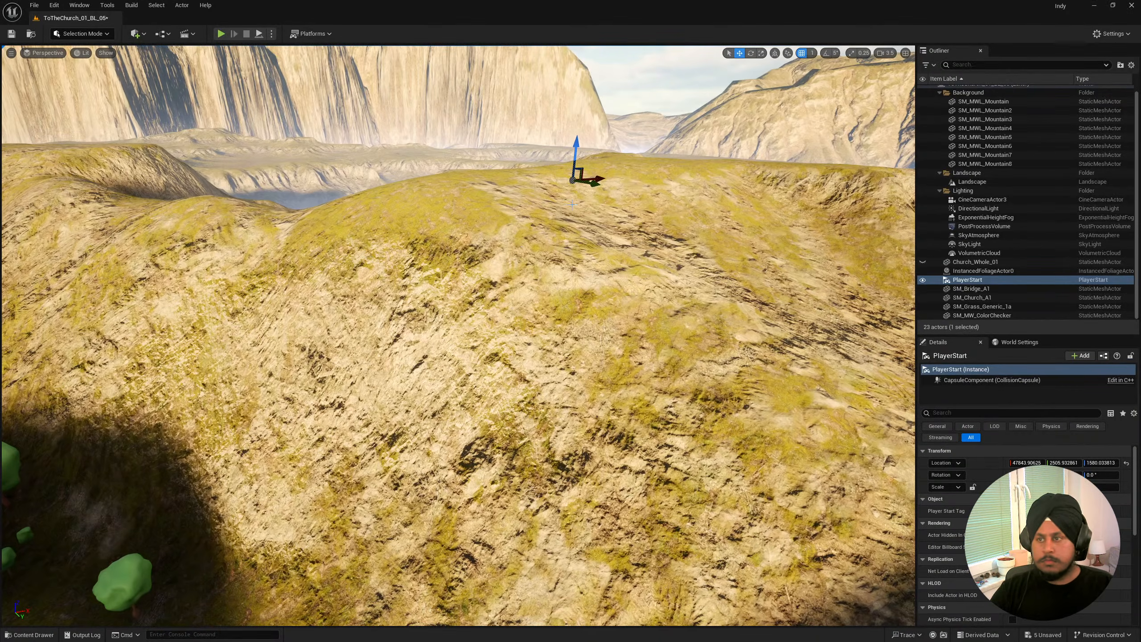
left_click_drag(601, 181, 68, 206)
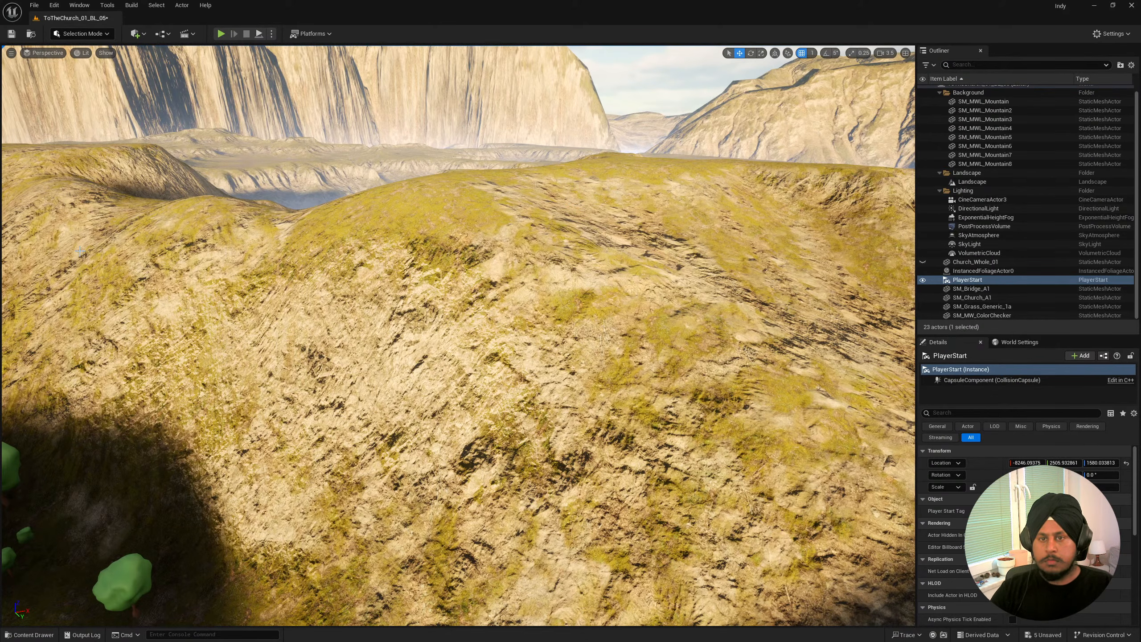
Move PlayerStart down onto the dirt path near the bridge, at about X 3419, Y 42181, Z 228.
key("s")
right_click_drag(80, 250, 29, 252)
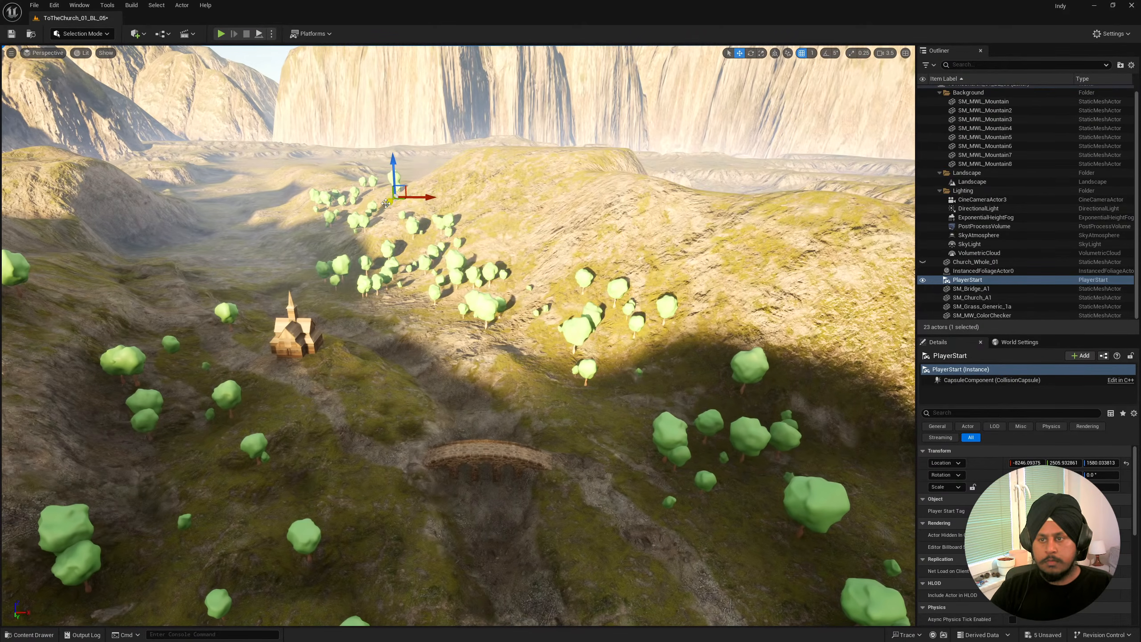
left_click_drag(386, 203, 684, 577)
key("q")
right_click_drag(586, 547, 614, 517)
key("e")
key("d")
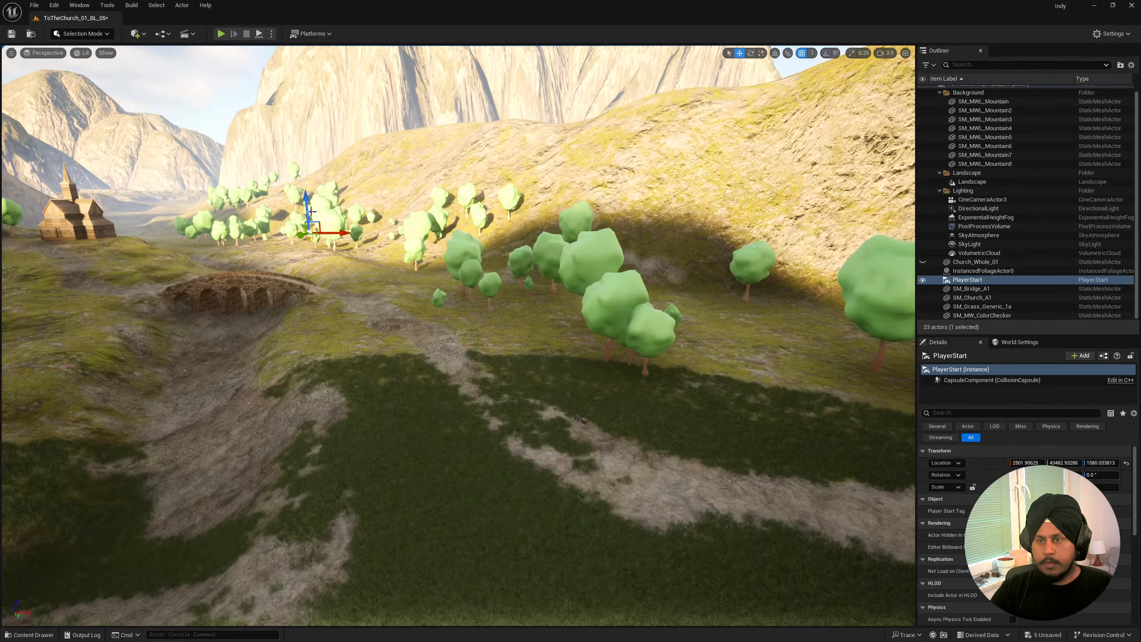
right_click_drag(293, 209, 311, 208)
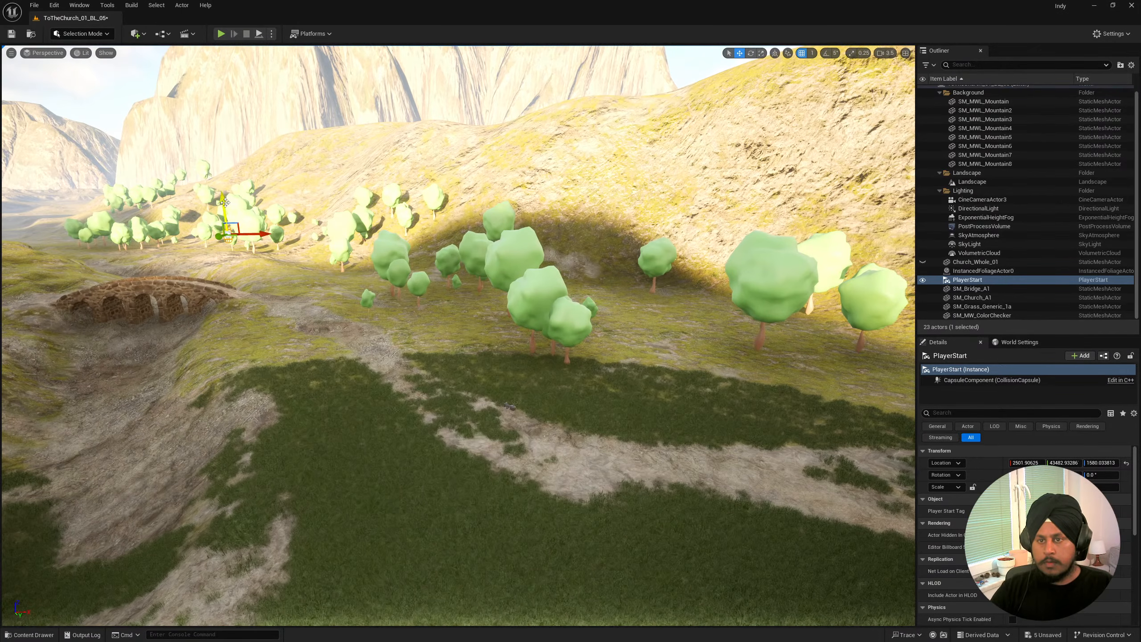
left_click_drag(225, 203, 329, 304)
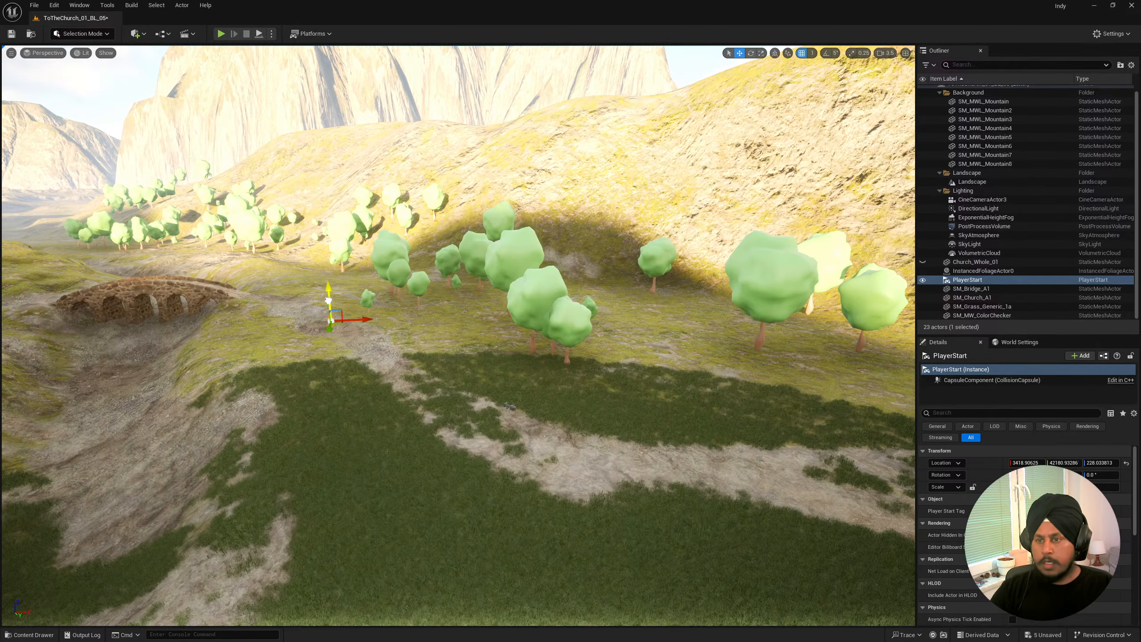
Set the level's GameMode Override to ALS_GameMode_SP in the world settings.
left_click(1019, 341)
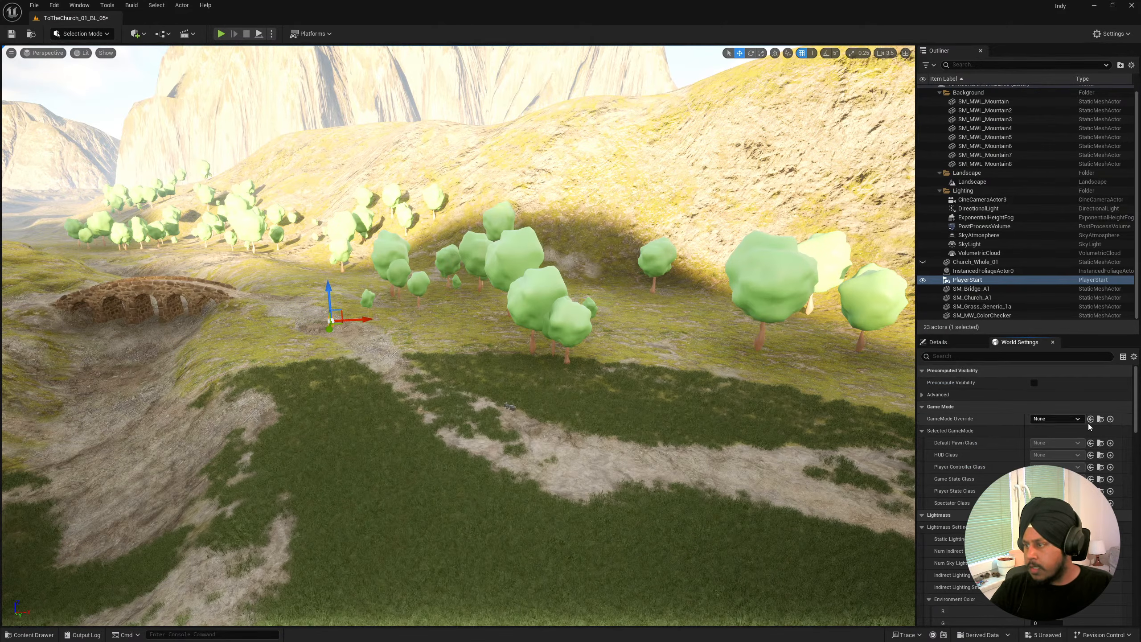
left_click(1073, 419)
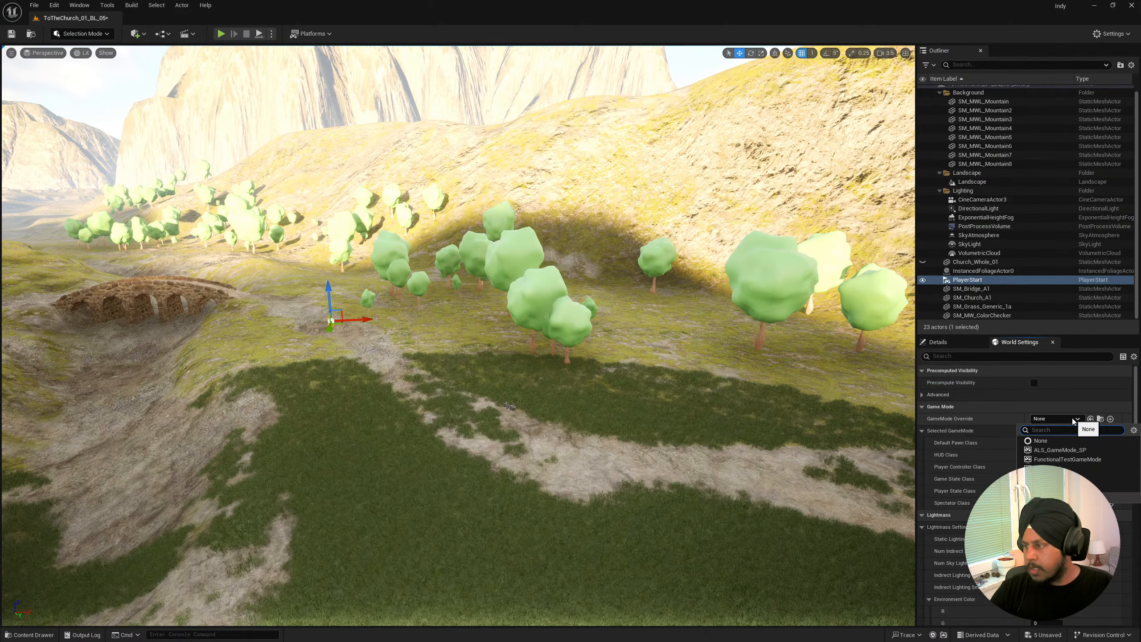
left_click(1078, 452)
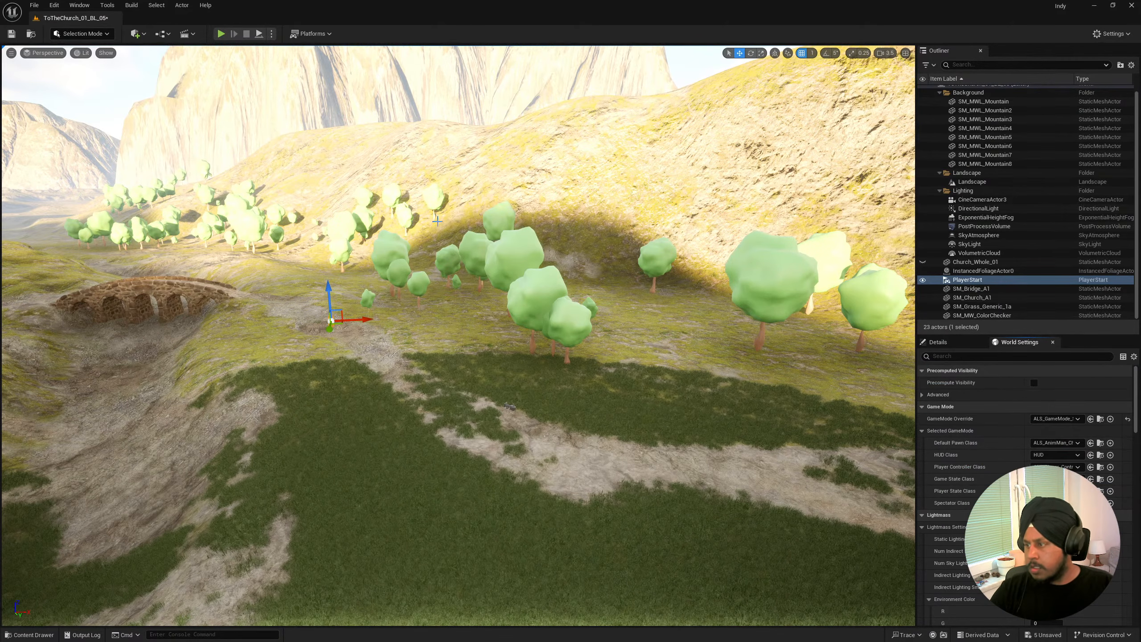
Play the level and run the ALS character along the grassy path to preview the environment.
left_click(221, 34)
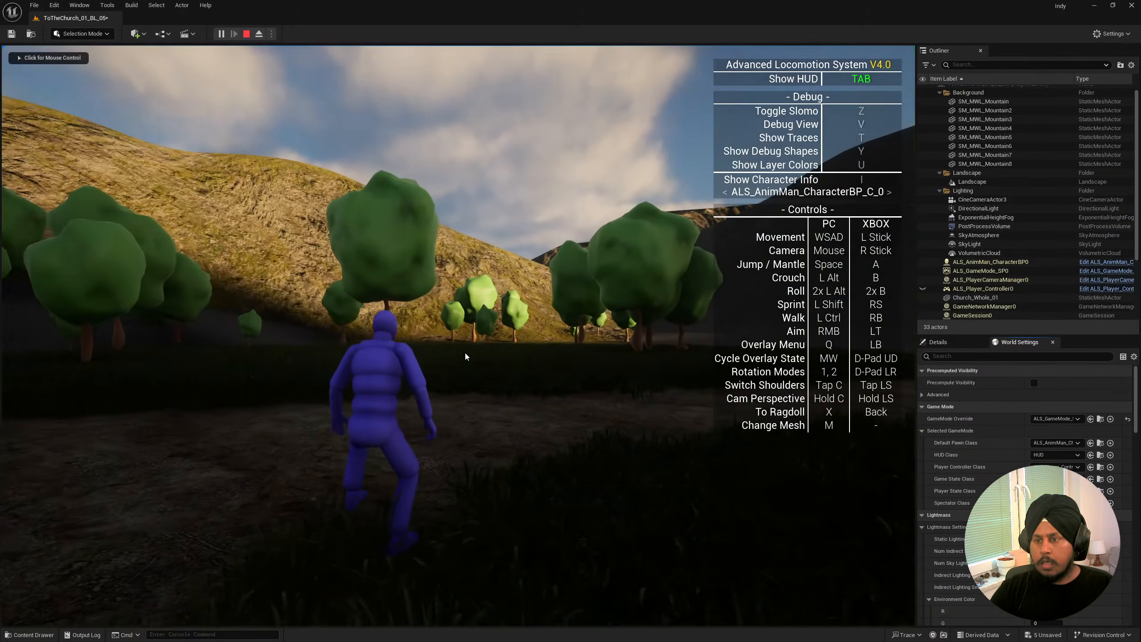
left_click(465, 356)
key("w")
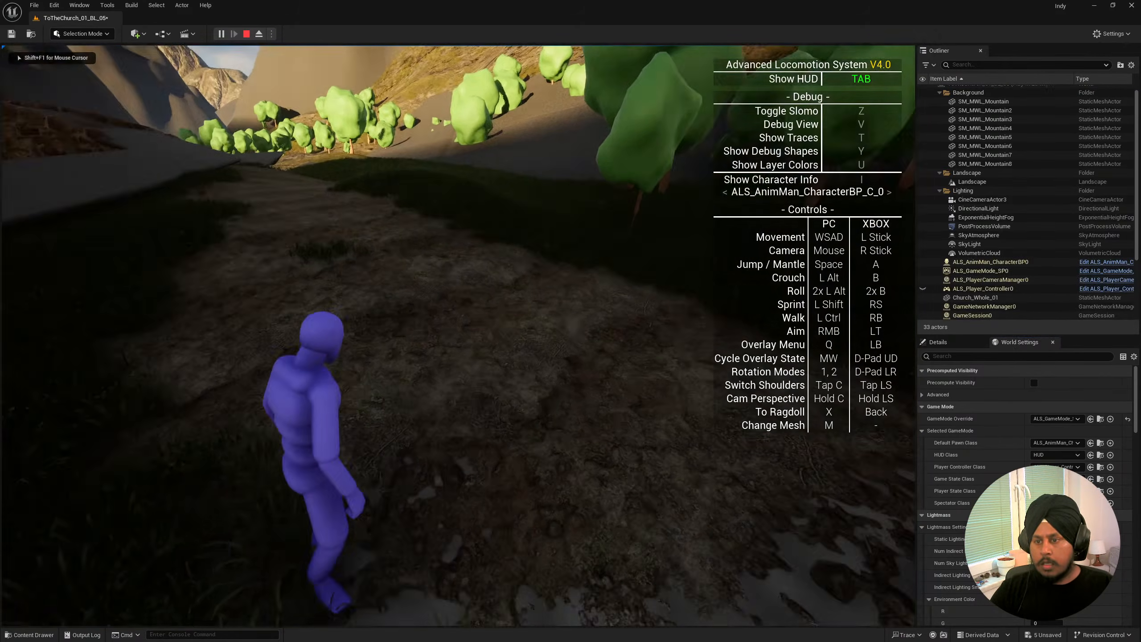
key("w")
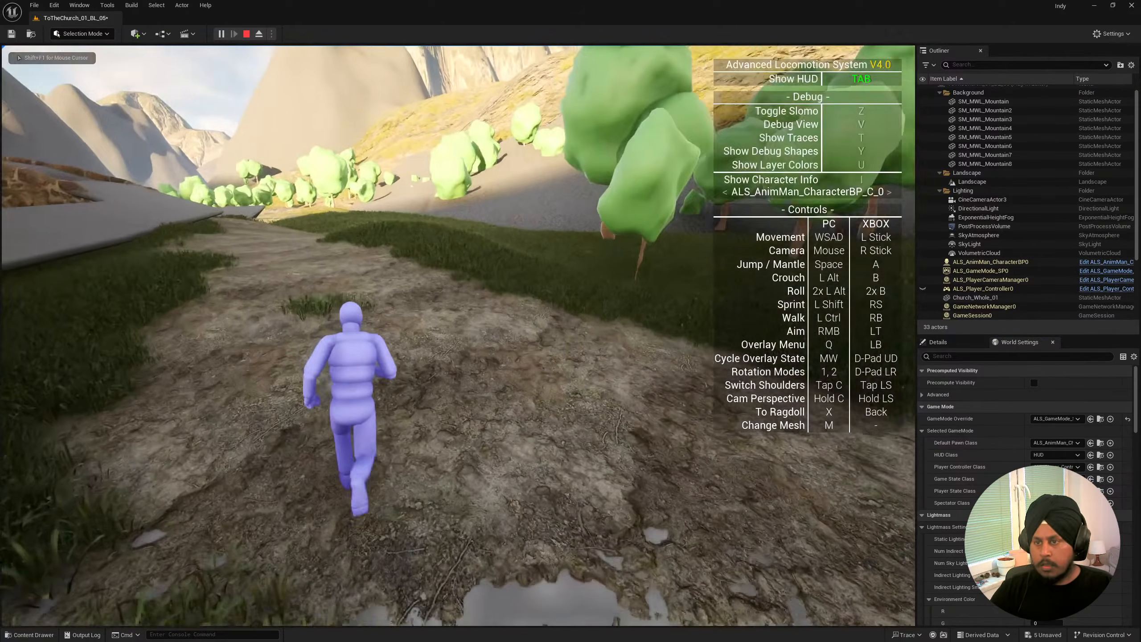
key("w")
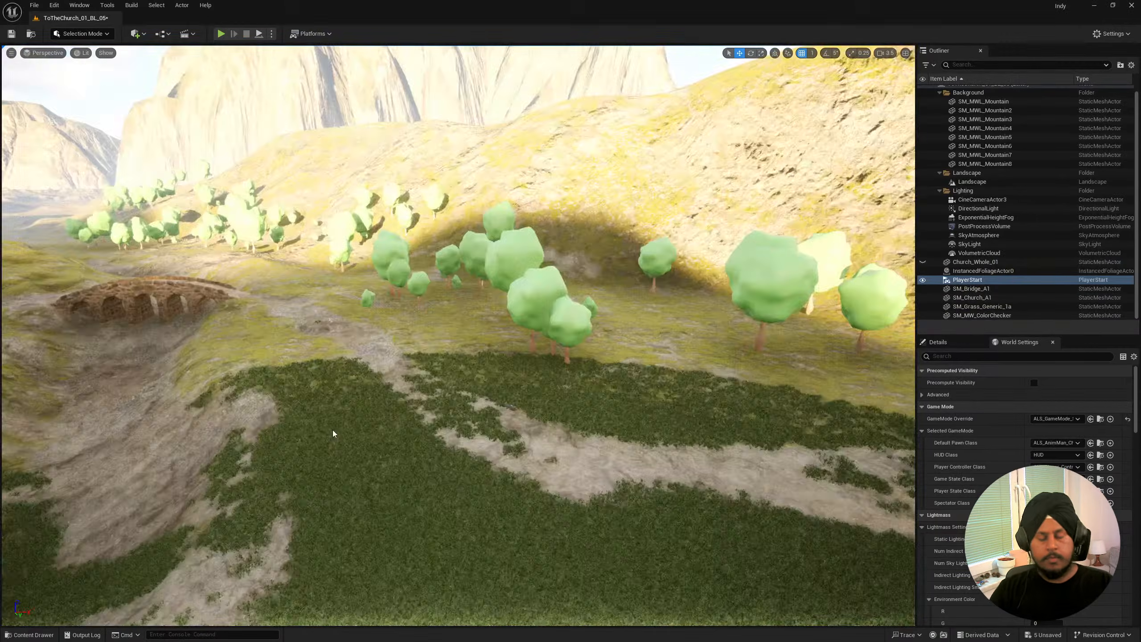
Examine the grass coverage around the stone bridge and the path leading to it.
key("s")
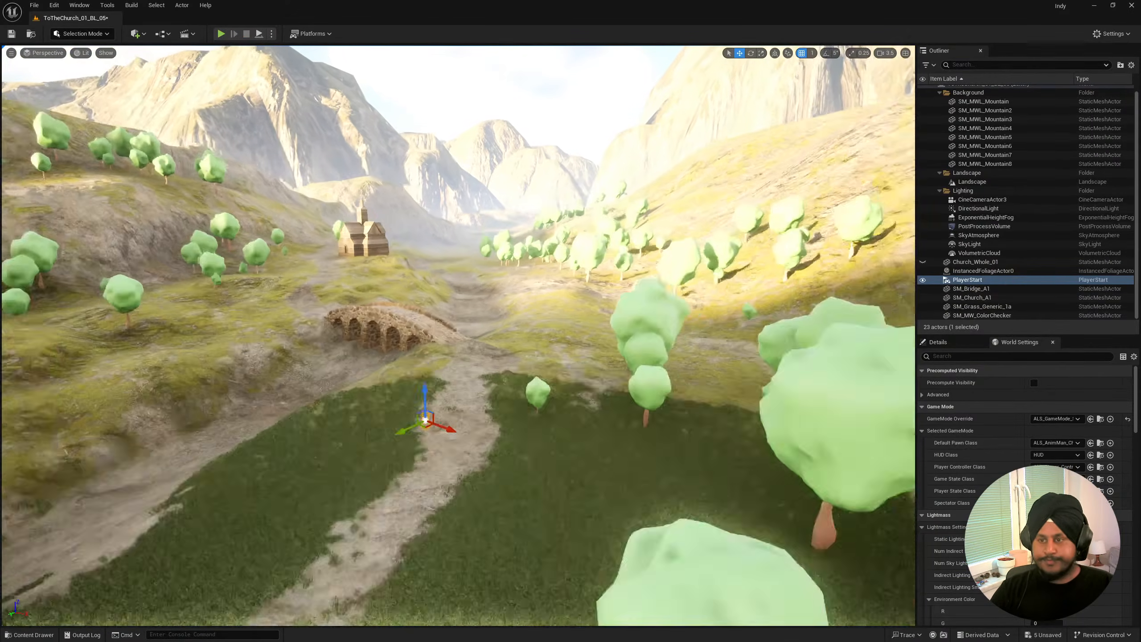
key("w")
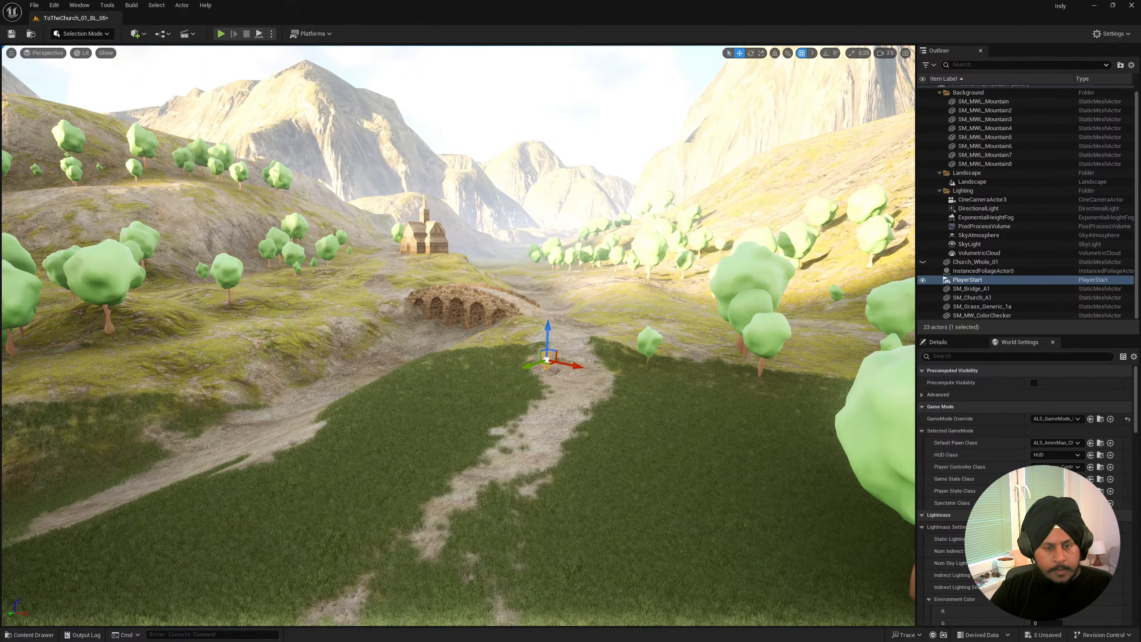
right_click_drag(460, 324, 478, 332)
key("w")
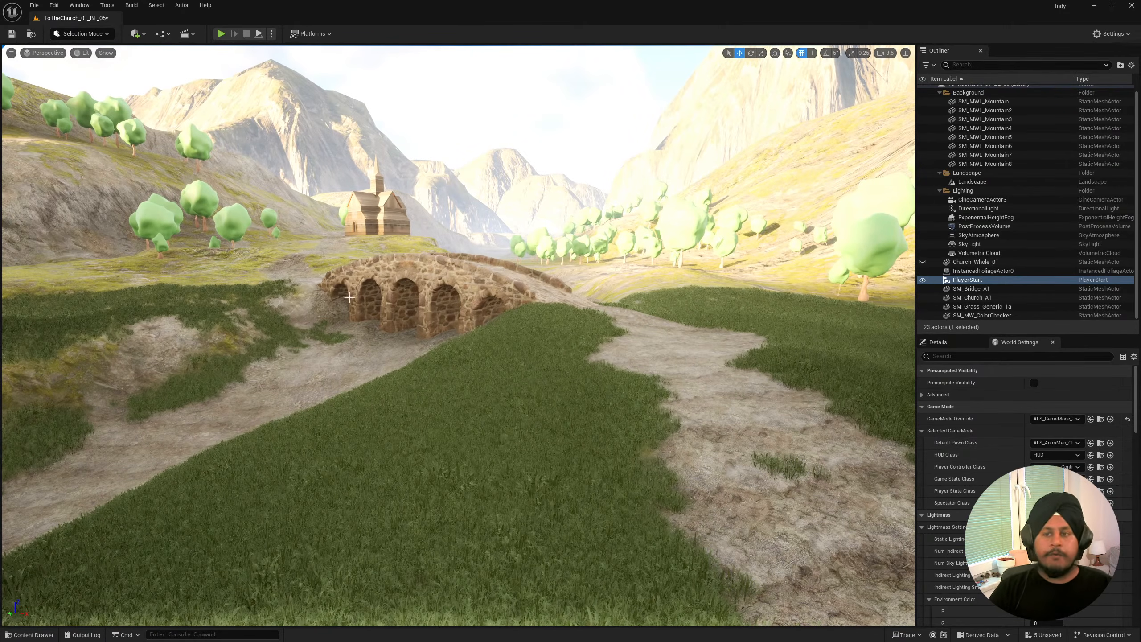
key("s")
right_click_drag(349, 298, 374, 308)
key("w")
key("d")
key("s")
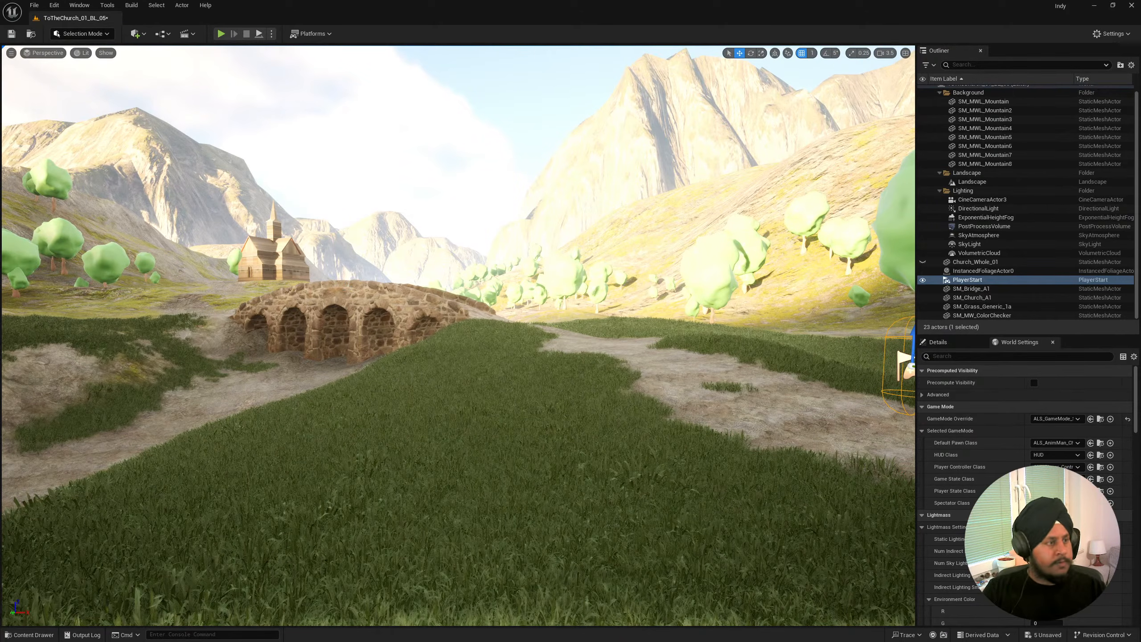
Examine the grass patches under the trees, on the slopes and along the dirt path, finishing on a wide valley view.
right_click_drag(314, 434, 337, 451)
key("a")
key("d")
key("w")
scroll(337, 443, "down", 1)
key("s")
key("d")
mouse_move(701, 384)
right_mouse_down()
mouse_move(678, 384)
mouse_move(689, 382)
right_mouse_up()
key("w")
key("s")
key("w")
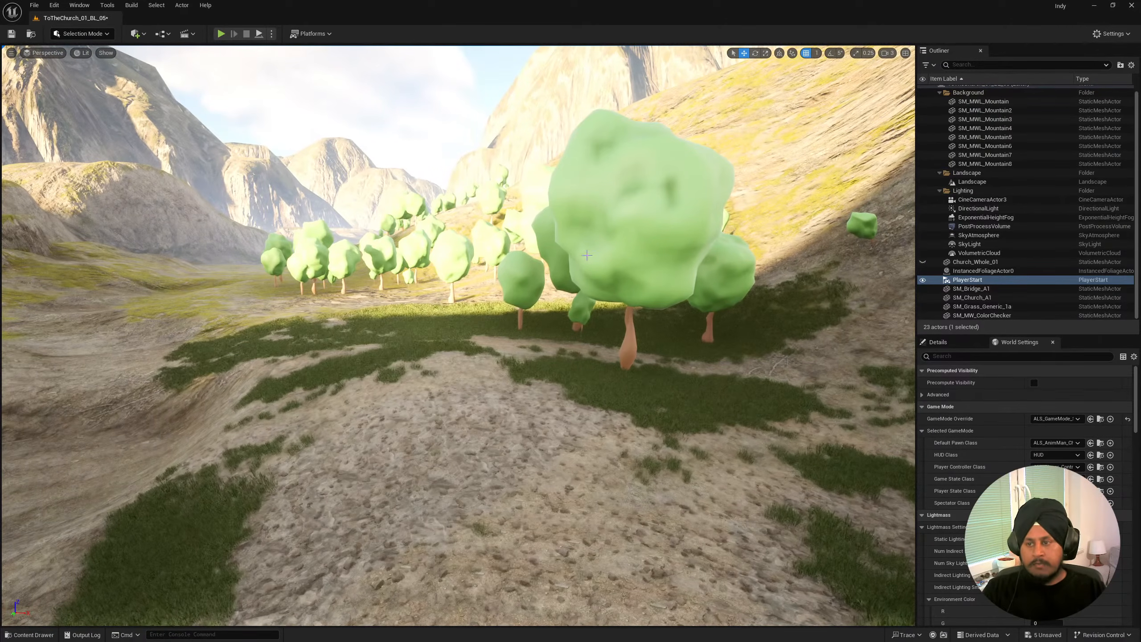
key("w")
right_click_drag(476, 326, 441, 336)
key("w")
key("w")
key("w")
key("d")
key("e")
key("s")
key("q")
right_click_drag(440, 434, 444, 434)
key("e")
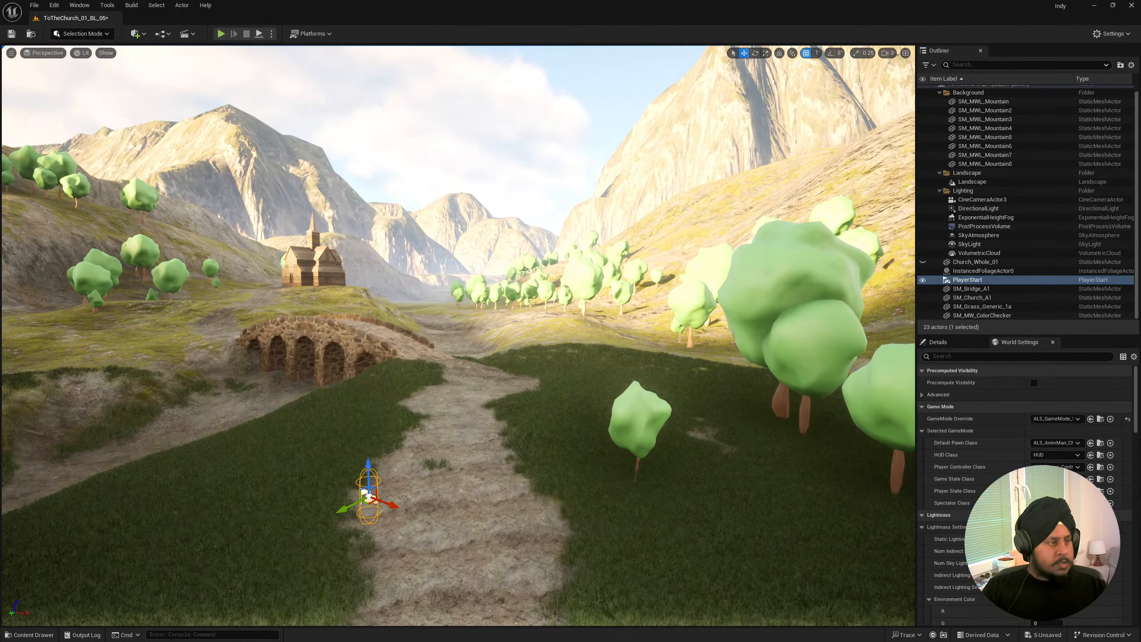
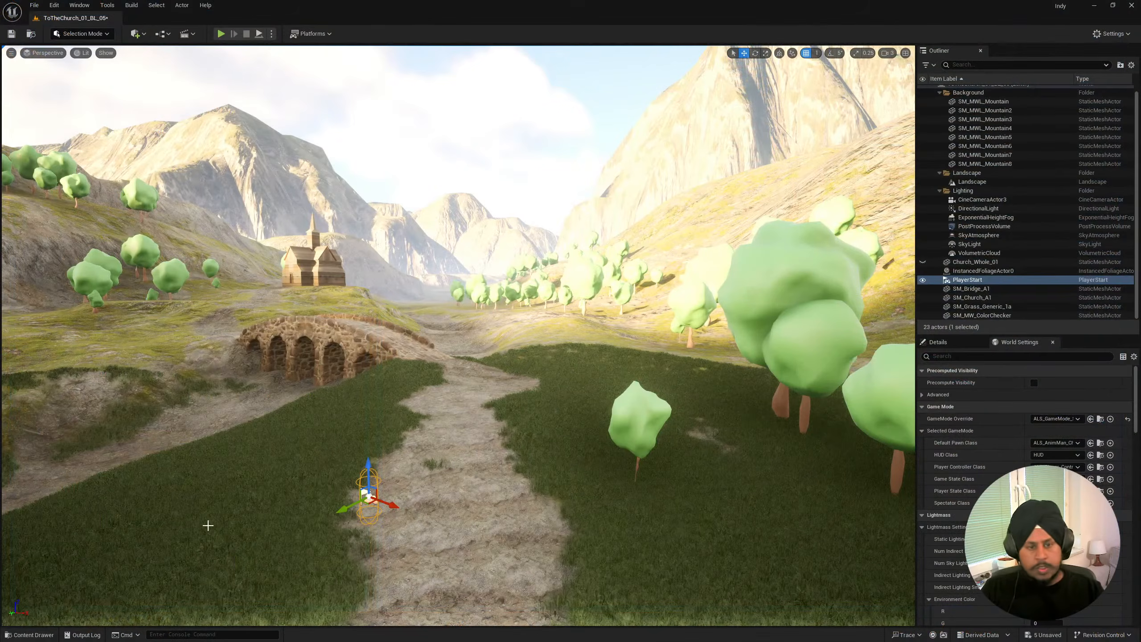
Open a separate floating Content Browser window over the level view.
left_click(30, 634)
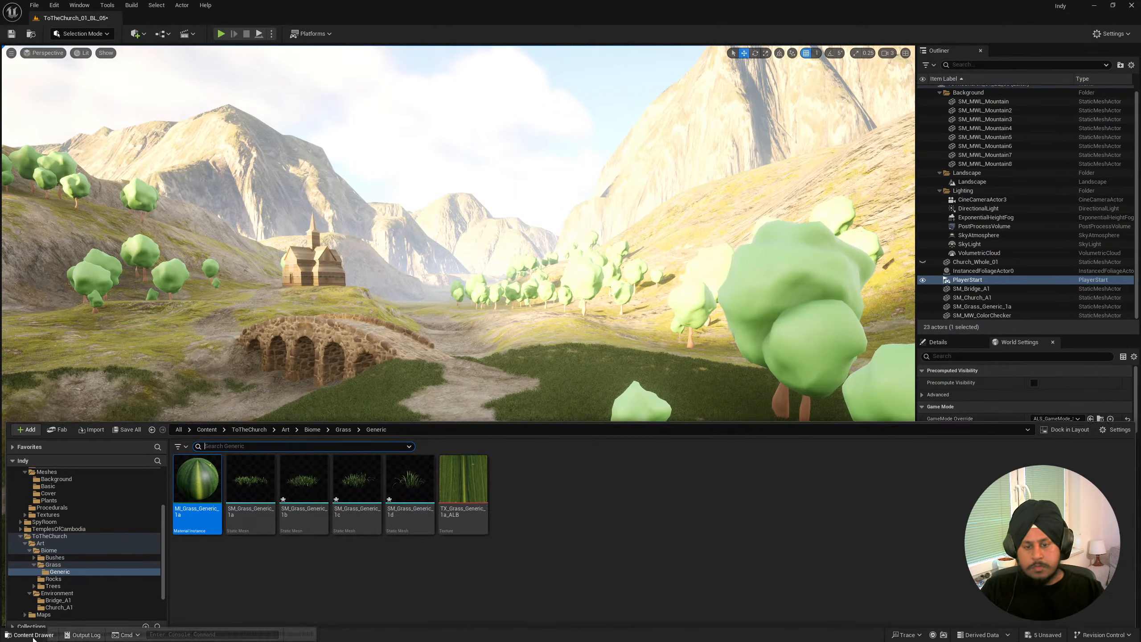
left_click(79, 5)
left_click(79, 5)
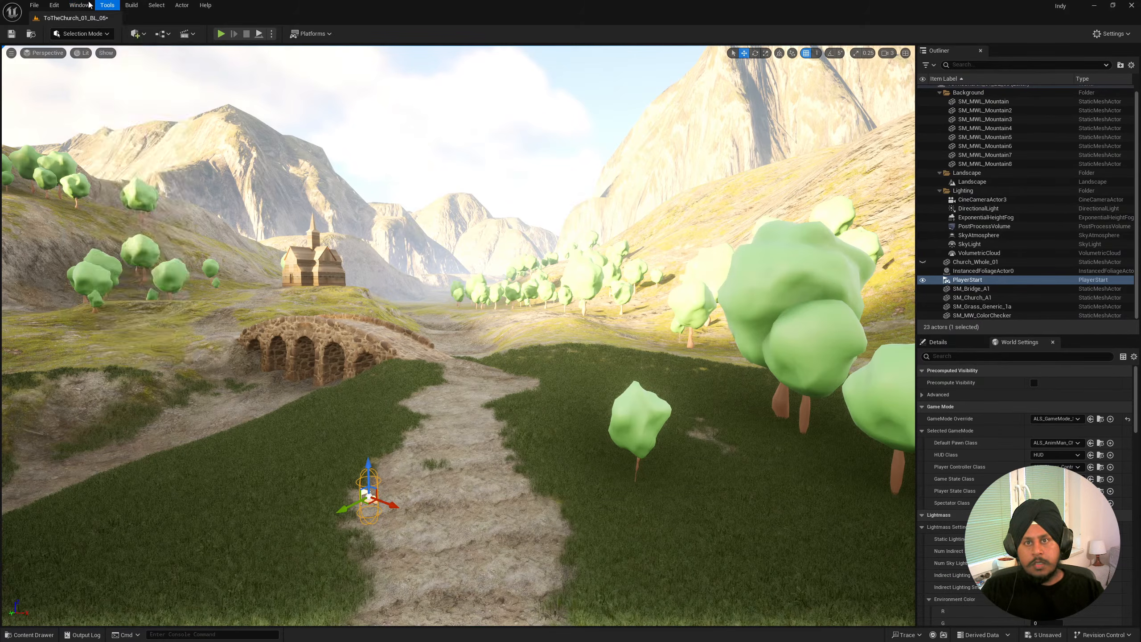
left_click(79, 5)
mouse_move(132, 53)
left_click(229, 55)
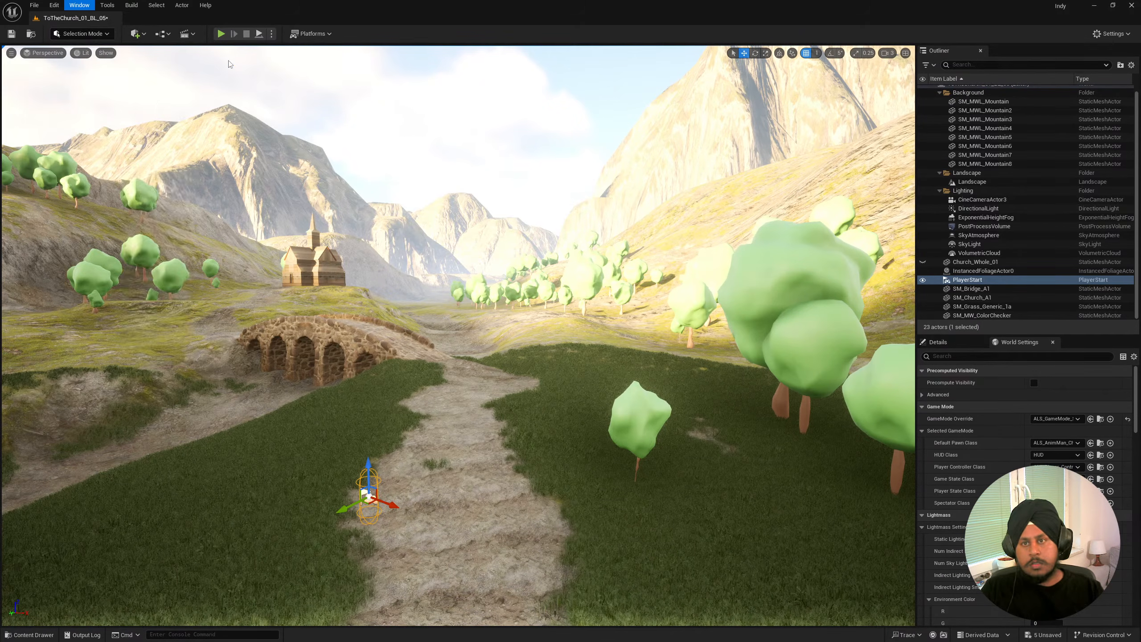
left_click_drag(405, 192, 451, 196)
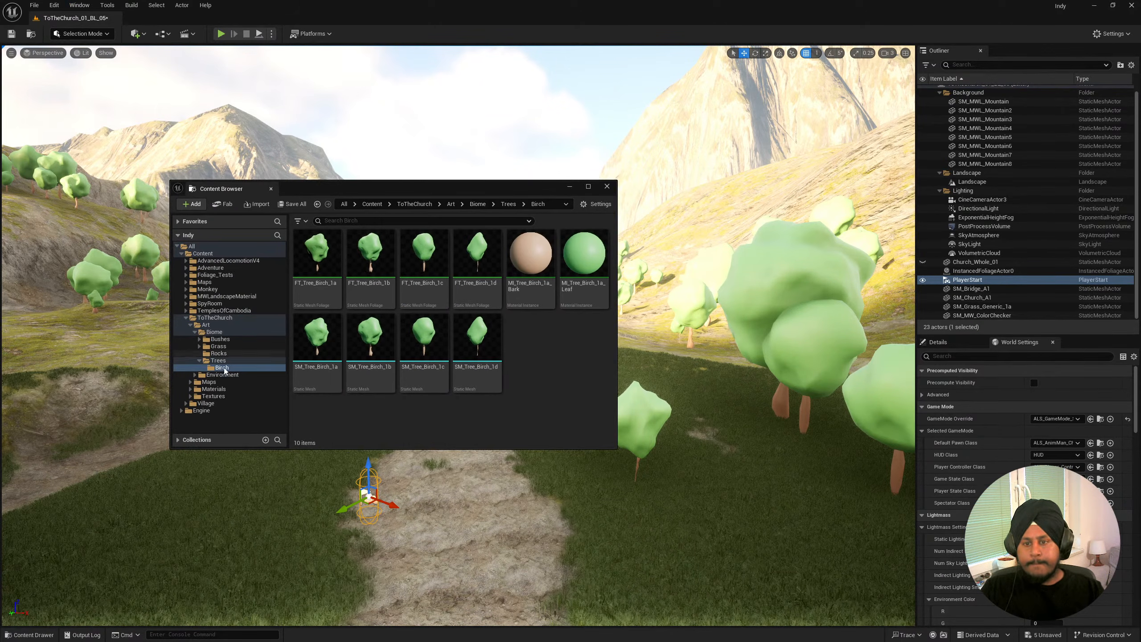
Open the MM_Grass_1a material from the ToTheChurch/Materials/Master folder.
left_click(208, 382)
left_click(210, 389)
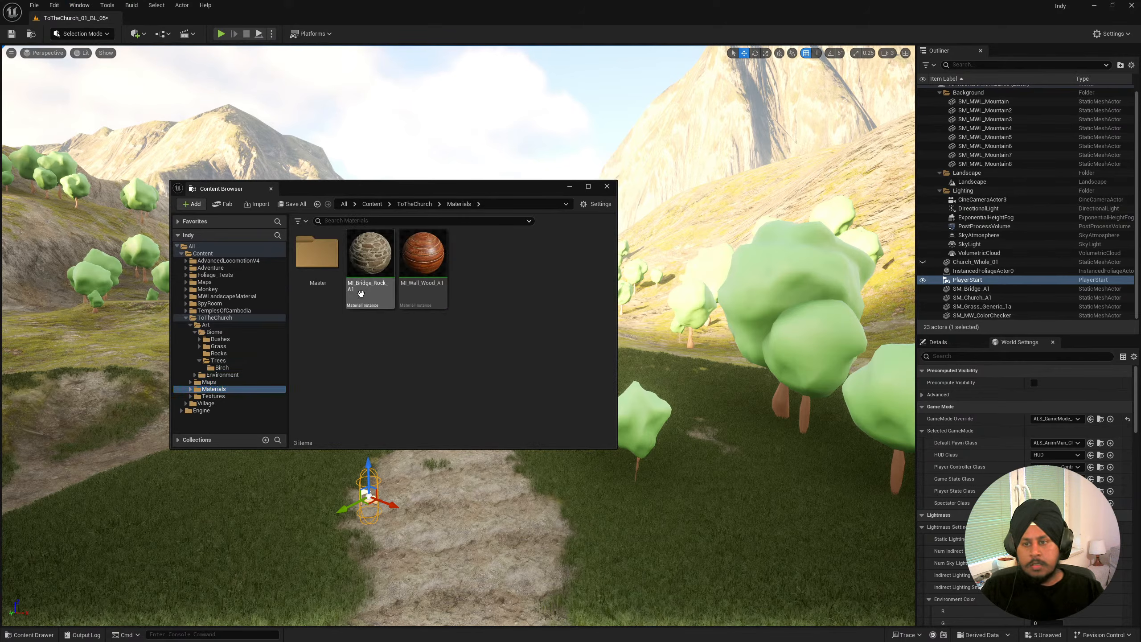
double_click(316, 254)
double_click(312, 262)
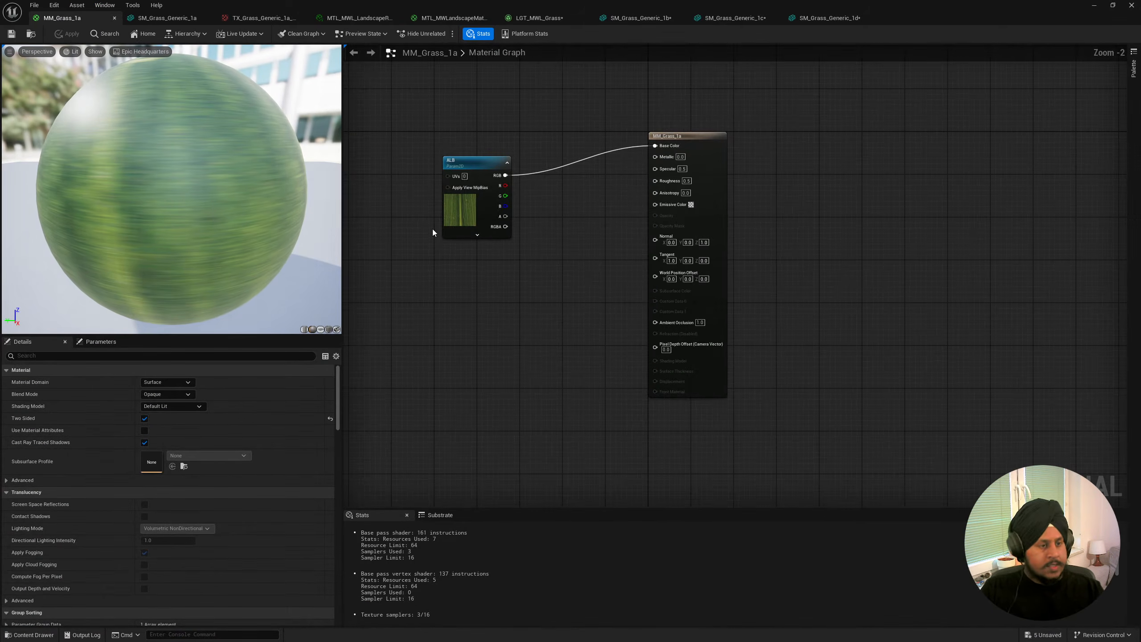
Align the ALB texture parameter with the Base Color input, duplicate it below and name the copy NRM.
left_click_drag(455, 209, 452, 182)
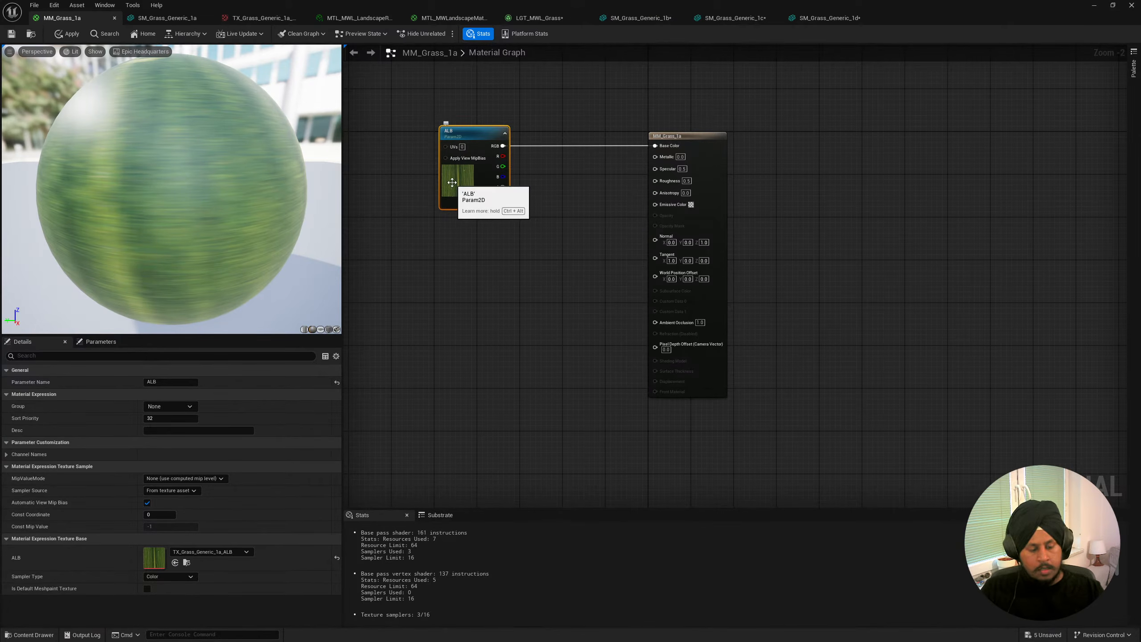
key("ctrl+d")
left_click_drag(473, 228, 459, 283)
right_click(459, 236)
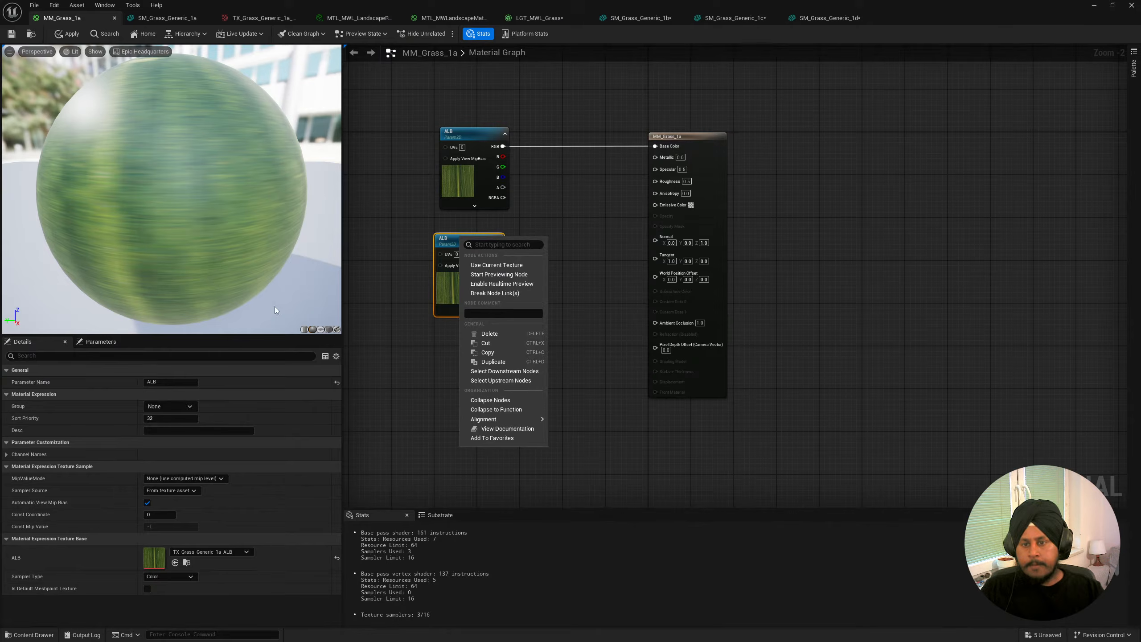
left_click(181, 383)
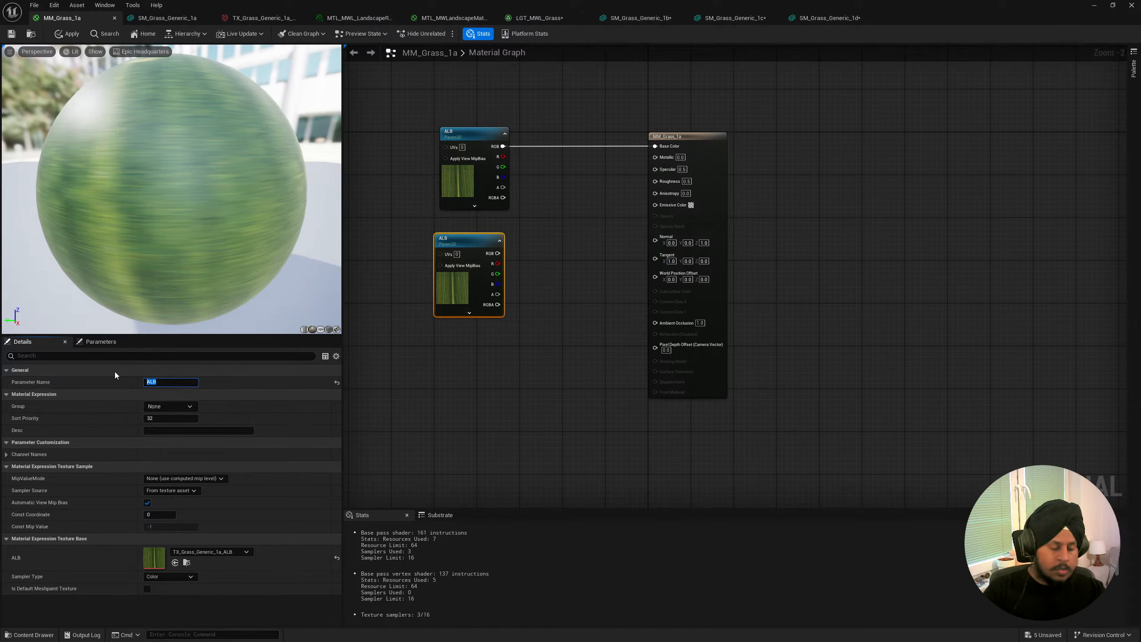
type("N")
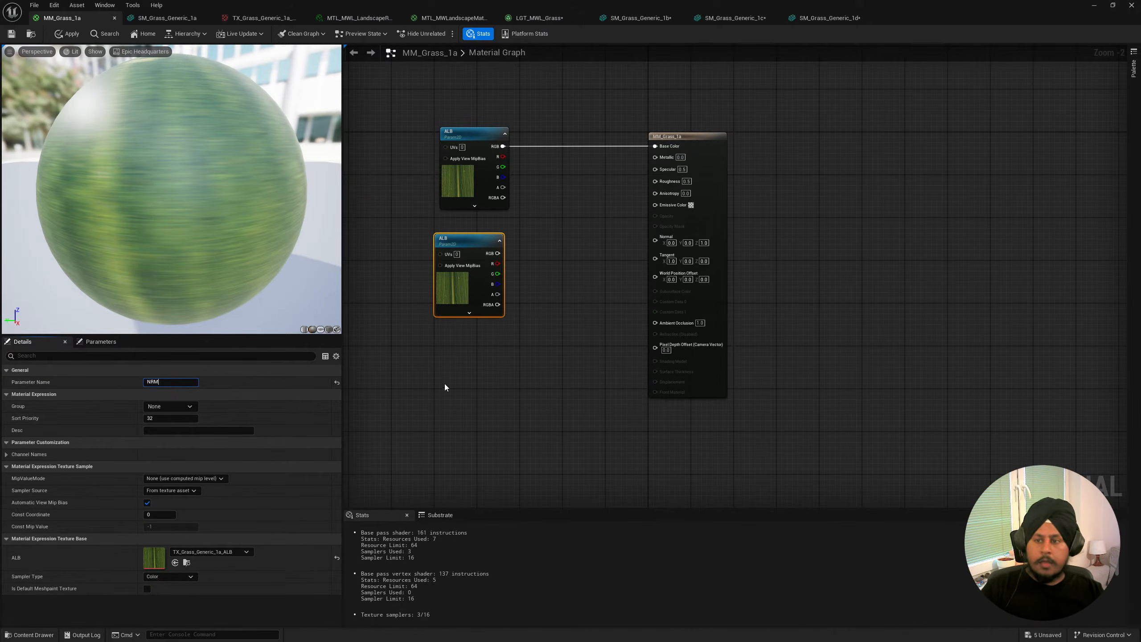
type("RM")
left_click(445, 387)
left_click(470, 238)
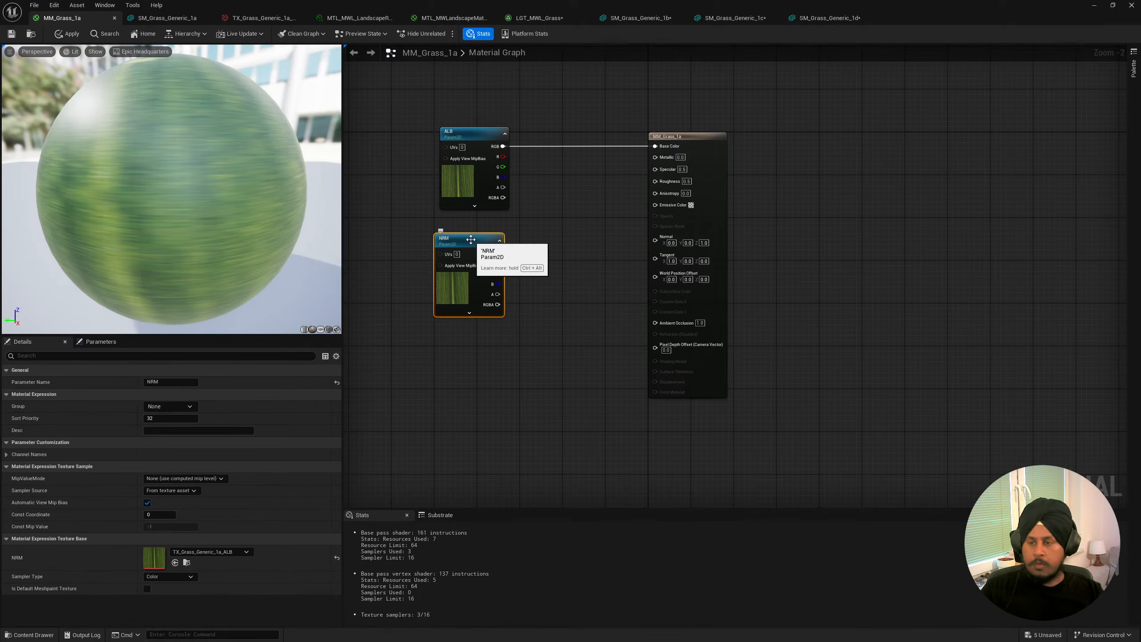
Duplicate the NRM texture parameter below itself and name the copy MRA.
key("ctrl+w")
left_click_drag(472, 245, 483, 341)
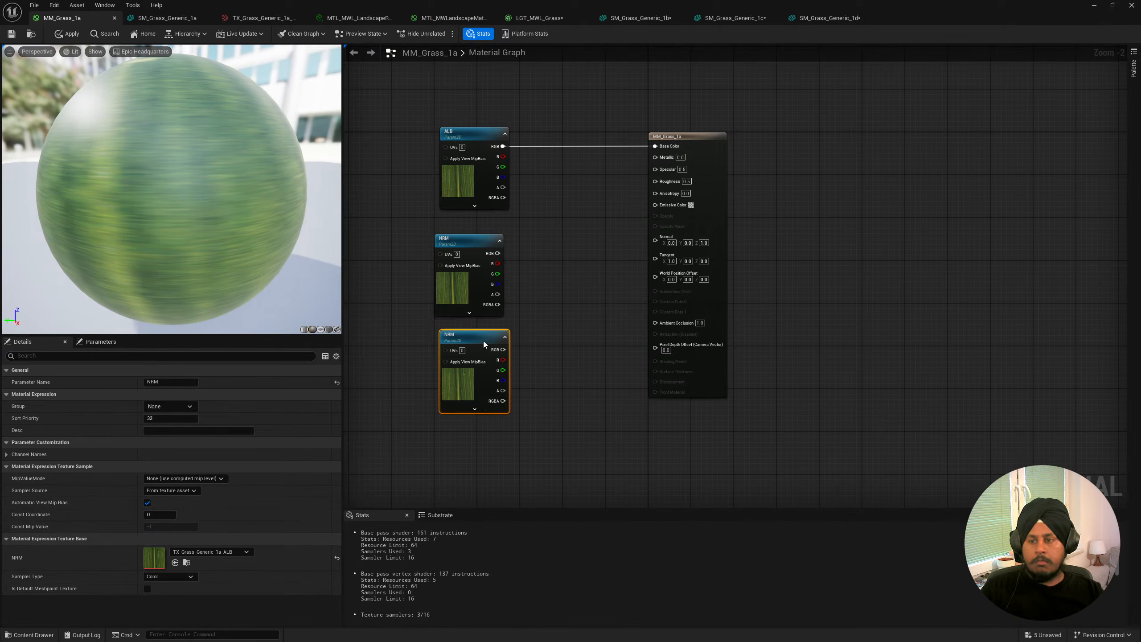
left_click(164, 381)
type("MR")
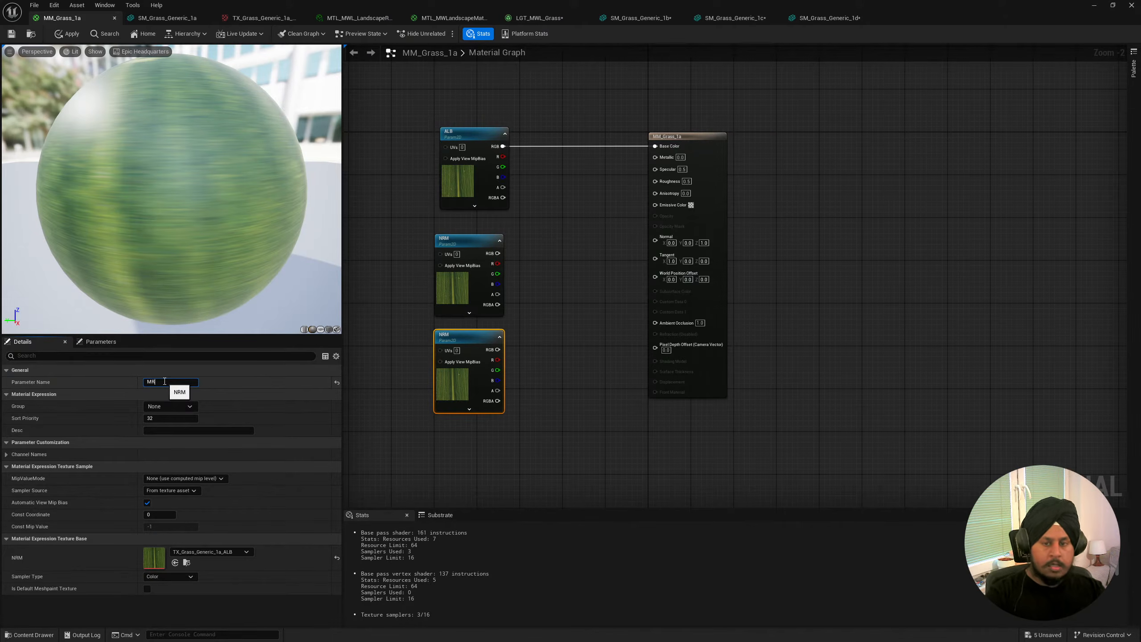
type("A")
key("Return")
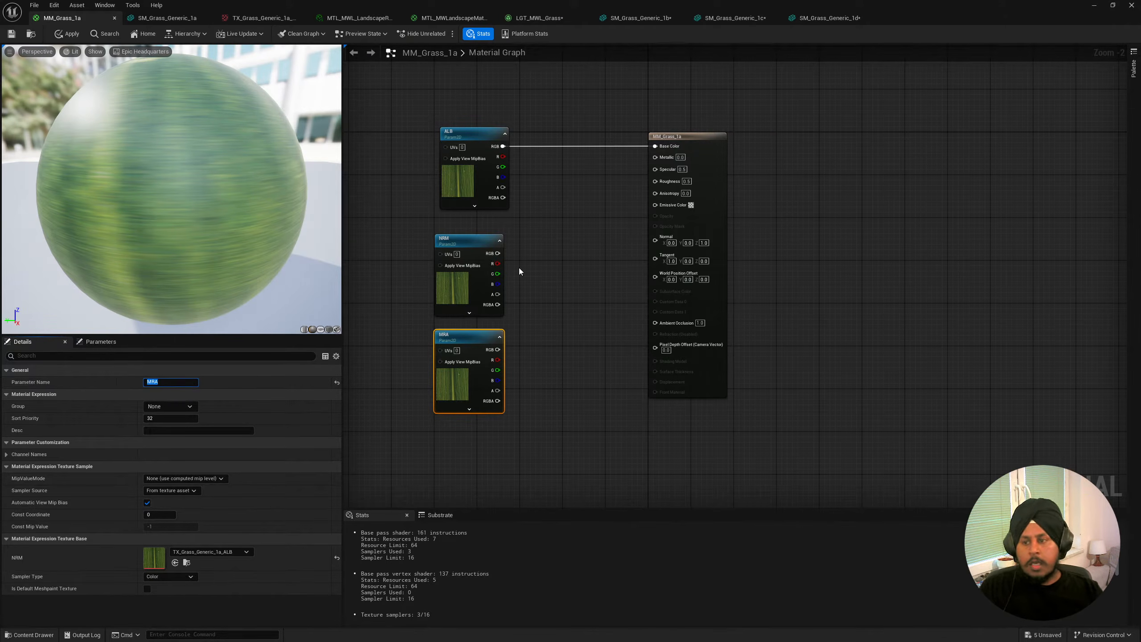
Rearrange the texture parameters so MRA sits beneath ALB and NRM lies lowest, and apply the material changes.
left_click(481, 289)
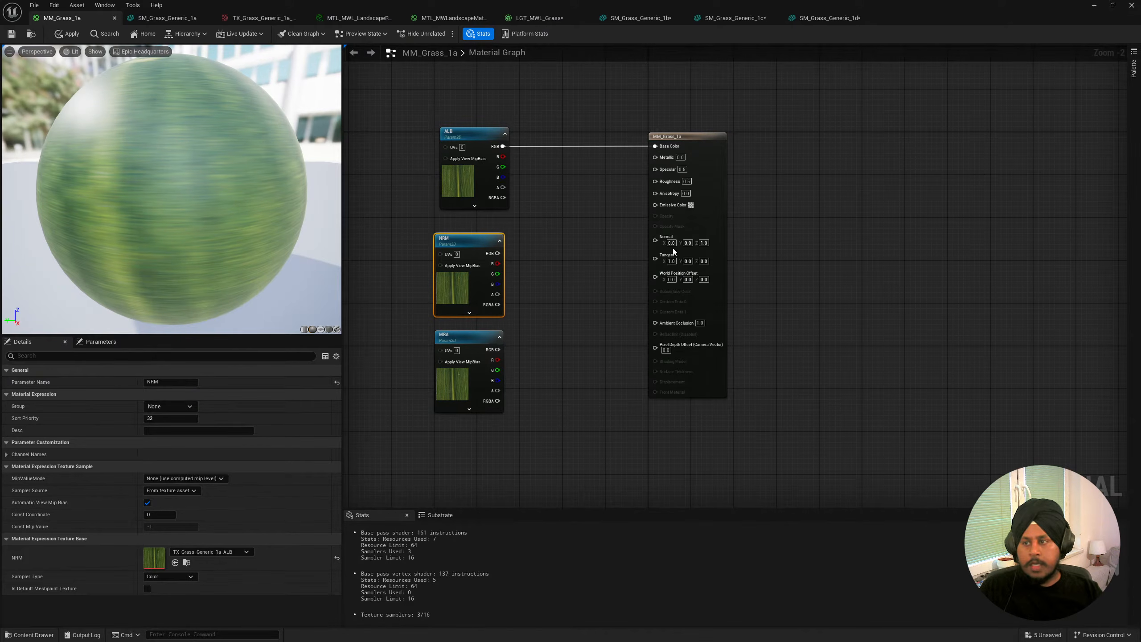
left_click_drag(447, 240, 485, 410)
left_click_drag(439, 362, 456, 265)
left_click(463, 336)
left_click_drag(462, 336, 467, 235)
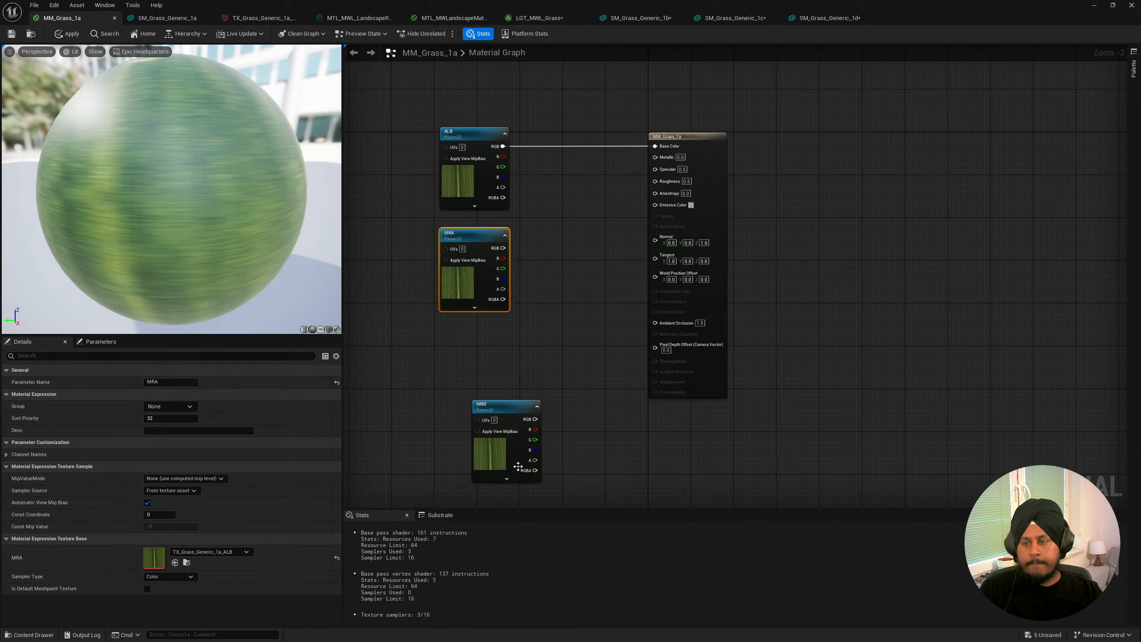
left_click_drag(518, 466, 484, 396)
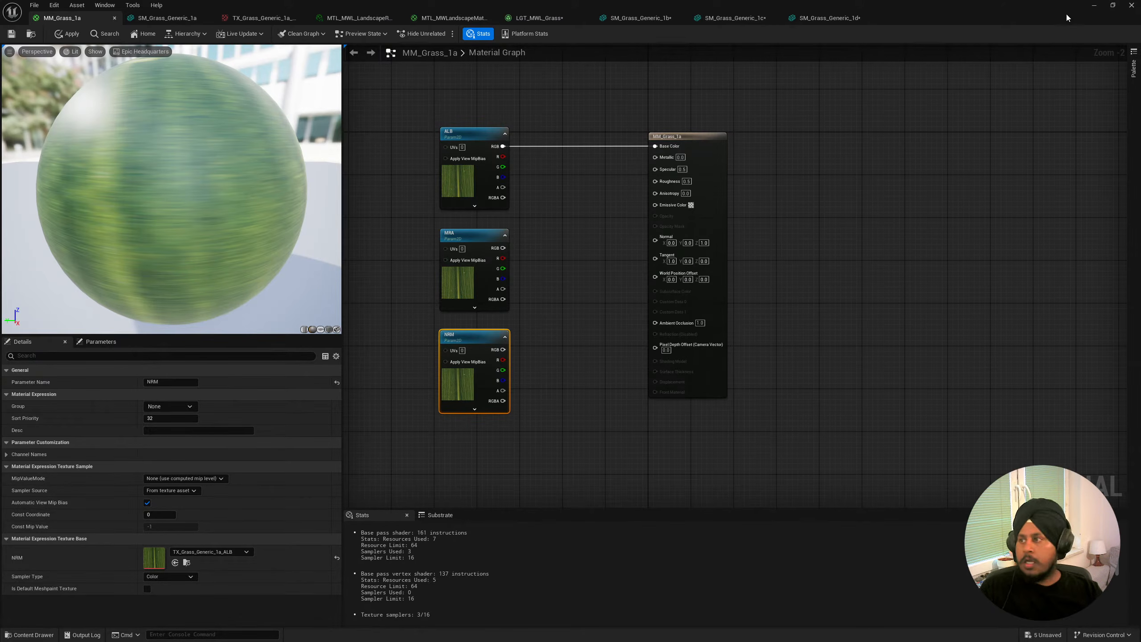
left_click(568, 104)
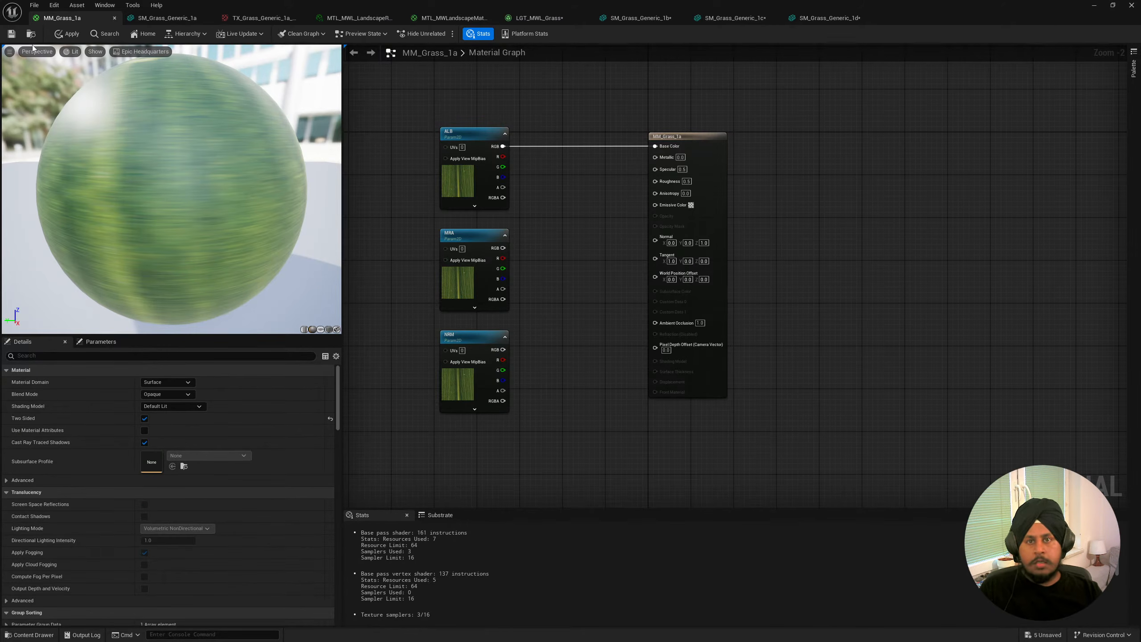
left_click(66, 33)
Open the material instance MI_Grass_Generic_1a from the Biome/Grass/Generic folder and enable its ALB texture override.
double_click(1080, 11)
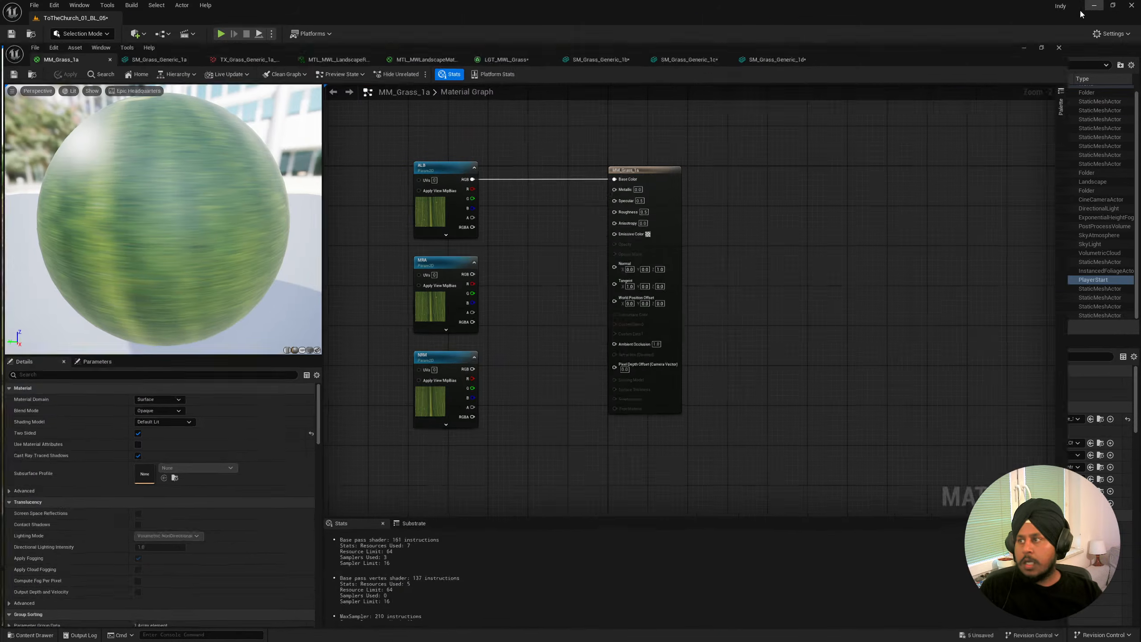
left_click(1095, 5)
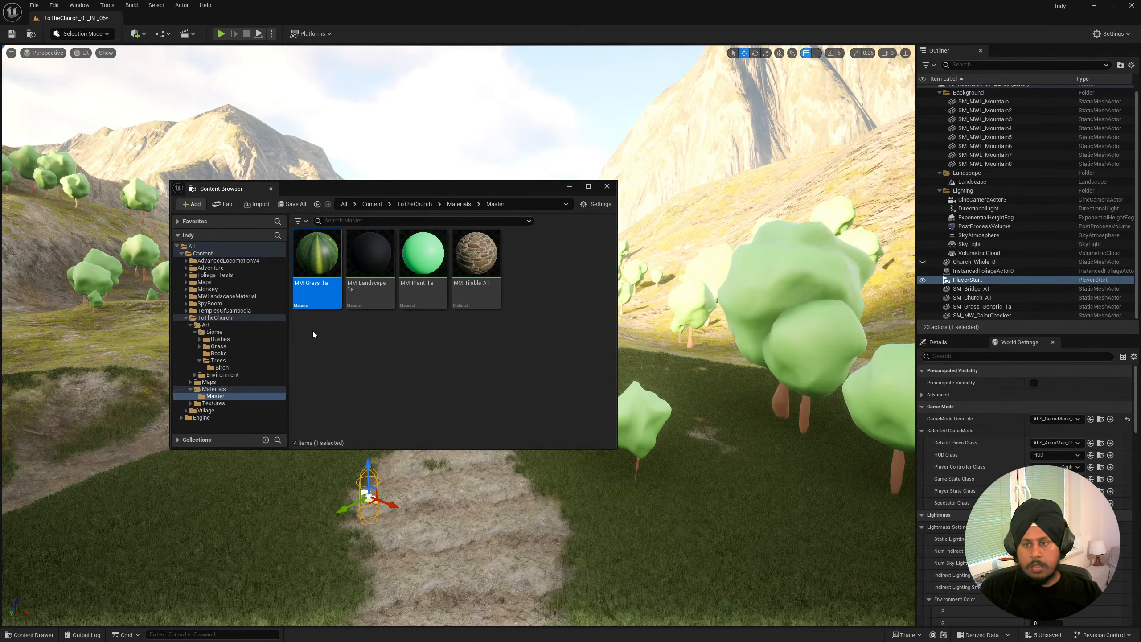
left_click(219, 346)
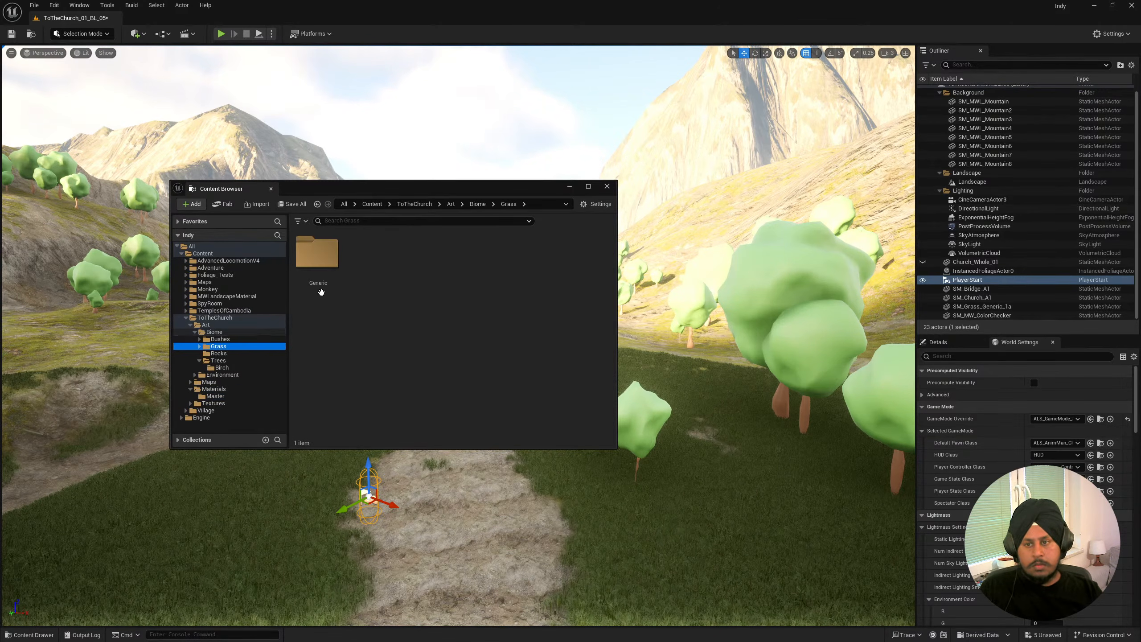
double_click(318, 261)
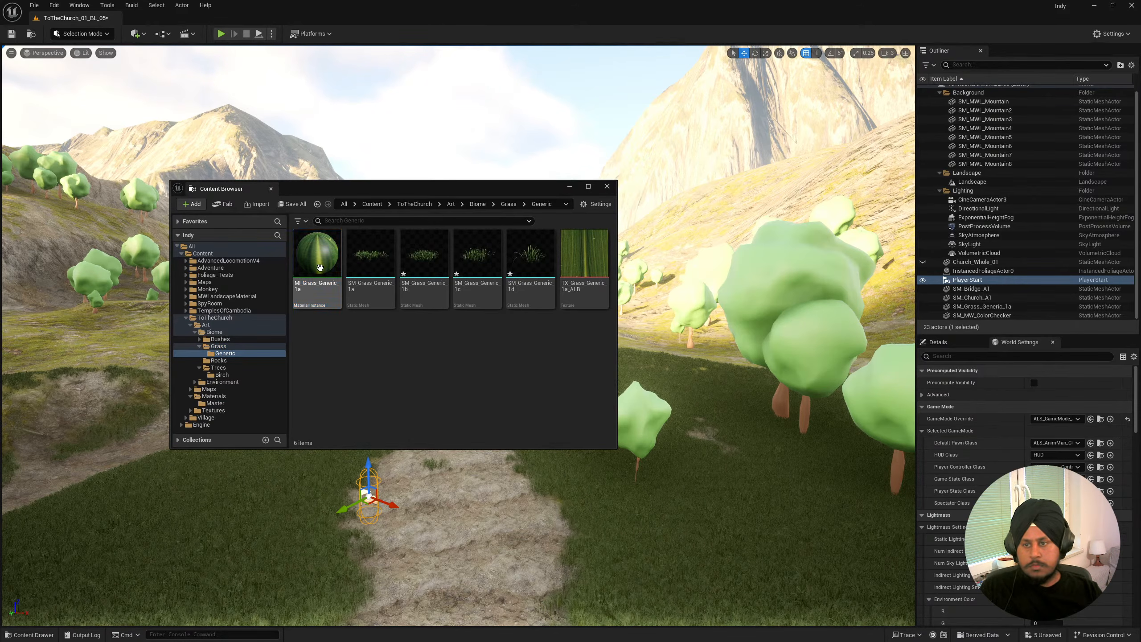
double_click(320, 268)
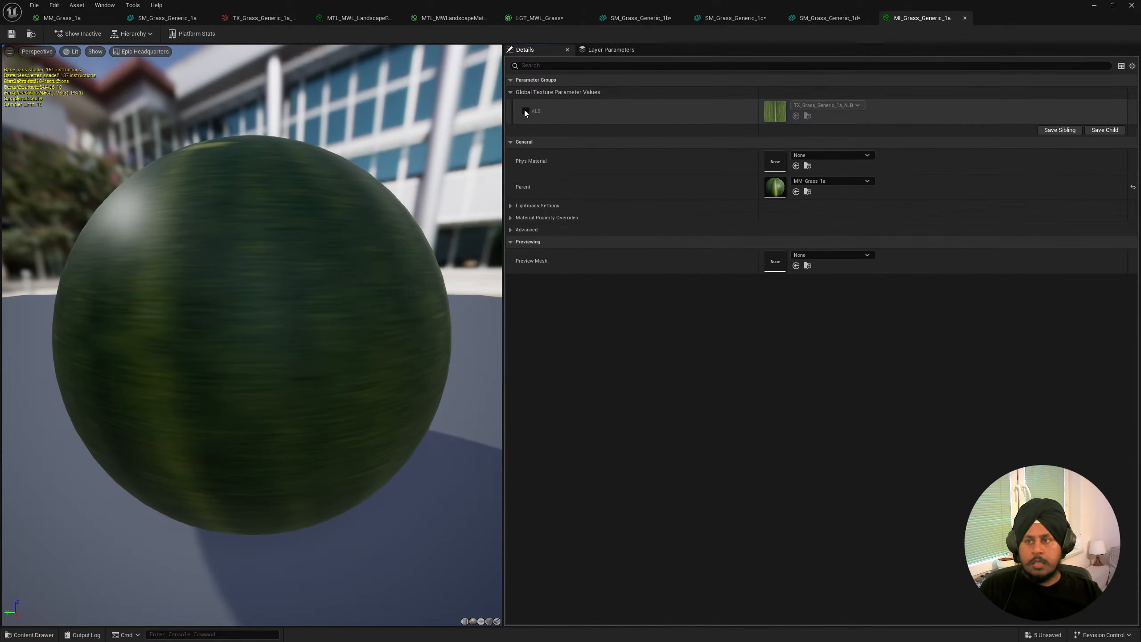
left_click(525, 111)
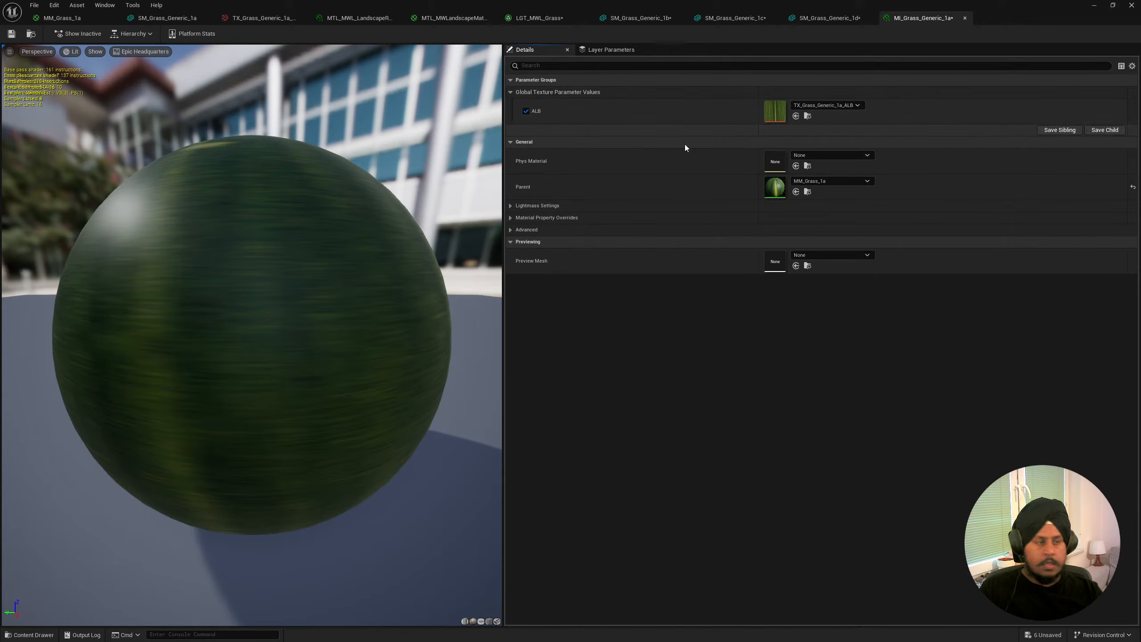
In MM_Grass_1a, connect MRA's RGB to Normal and NRM's R, G and B to Metallic, Roughness and Ambient Occlusion, save, and check the instance's parameters.
left_click(62, 18)
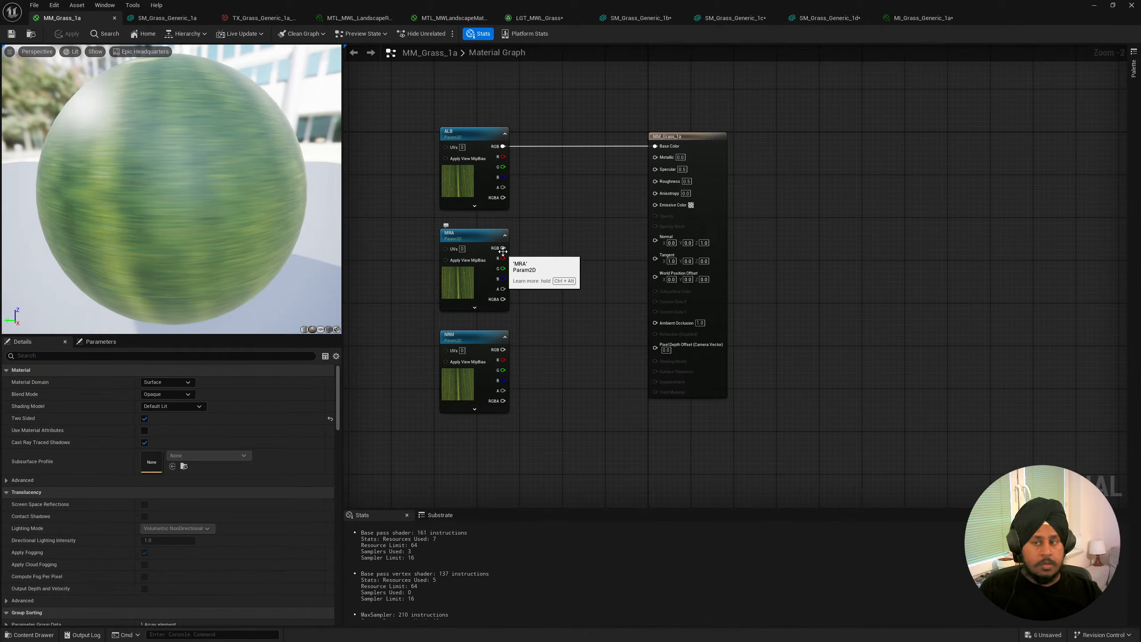
left_click_drag(503, 248, 654, 237)
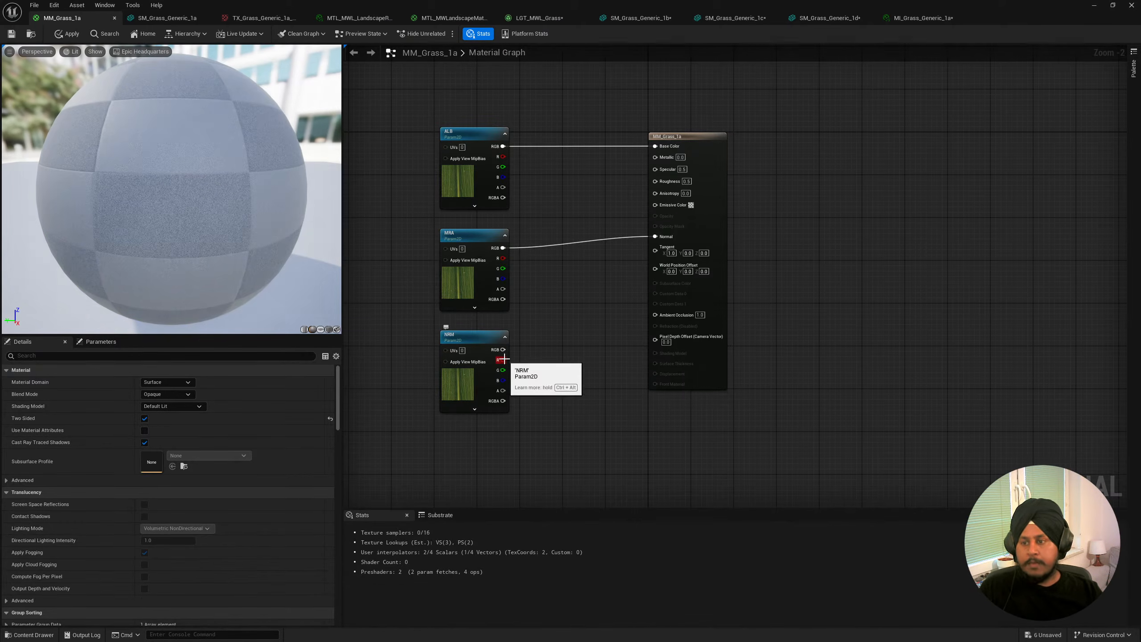
left_click_drag(503, 360, 655, 157)
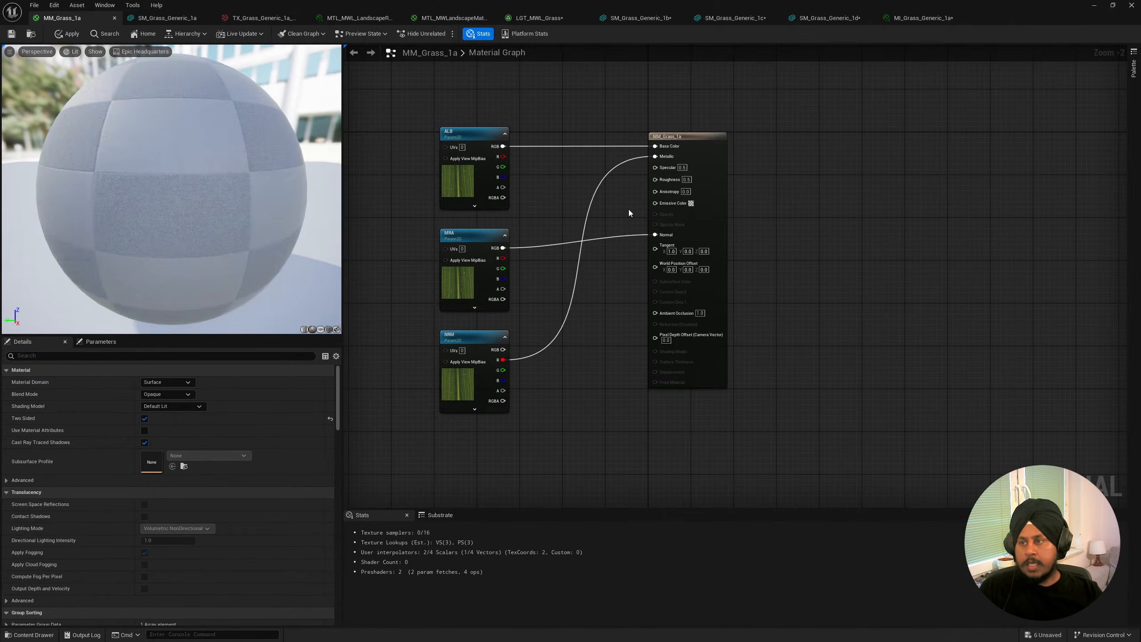
left_click_drag(503, 370, 654, 179)
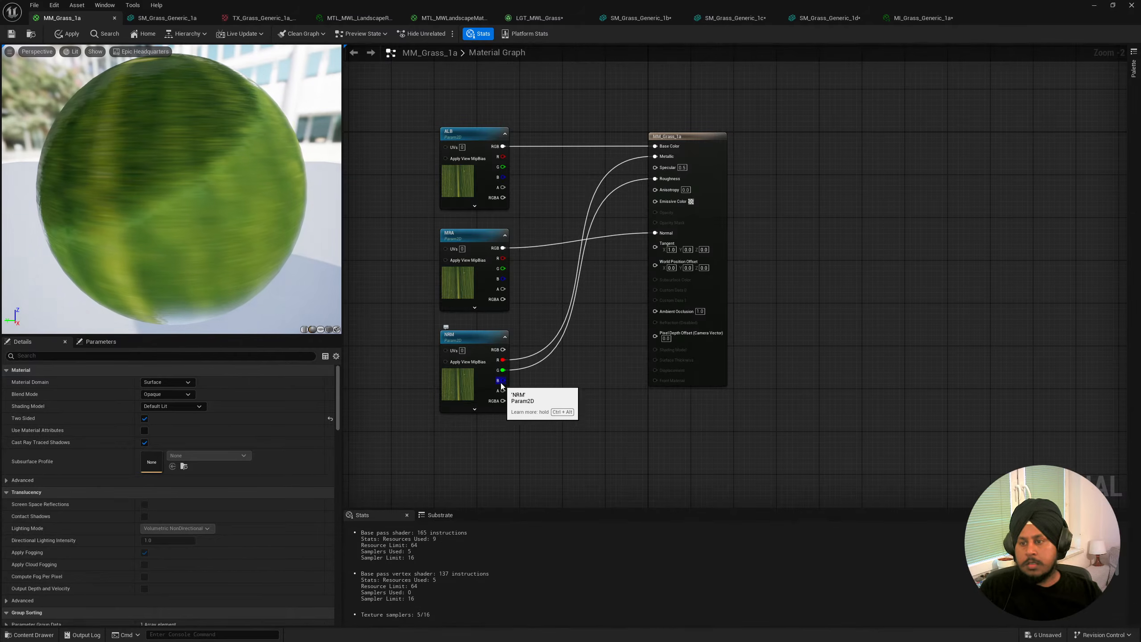
left_click_drag(502, 382, 655, 315)
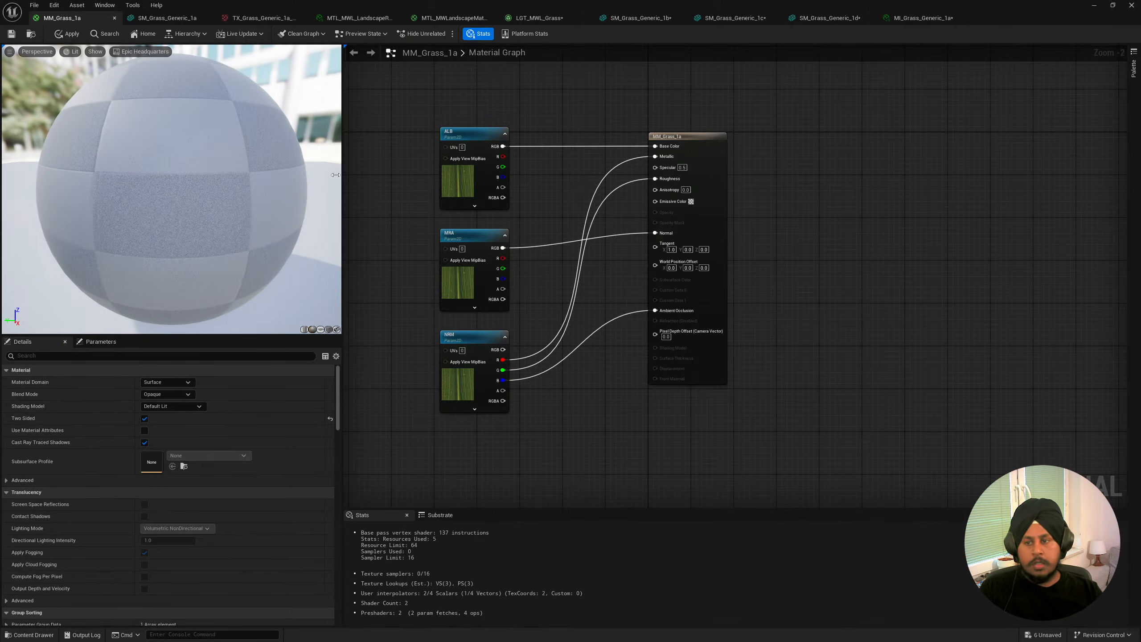
left_click(12, 38)
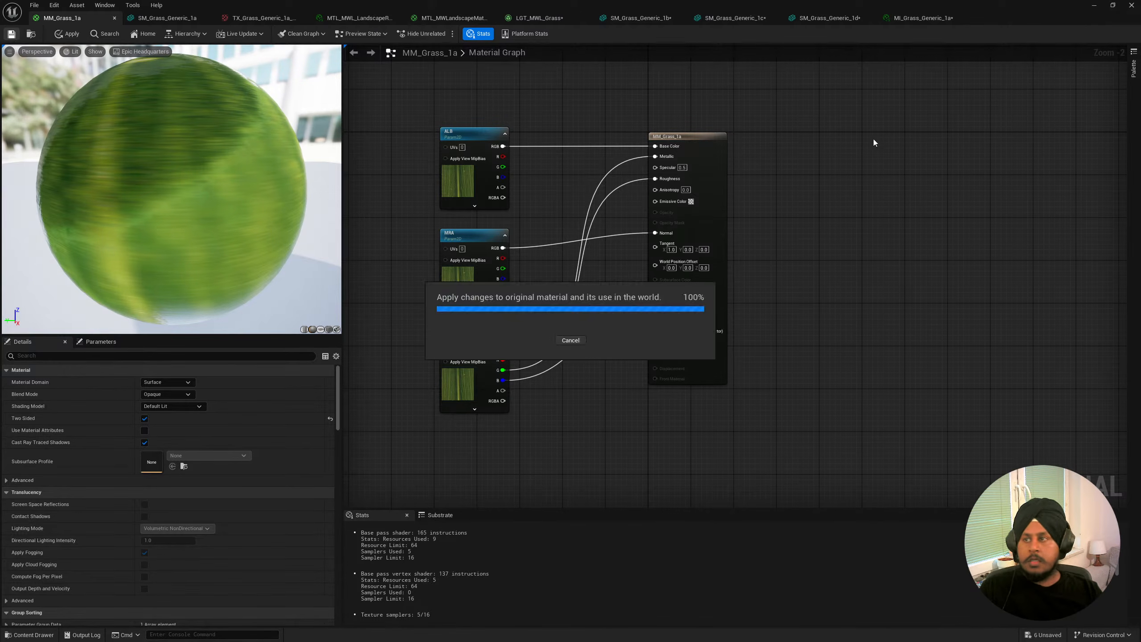
left_click(908, 18)
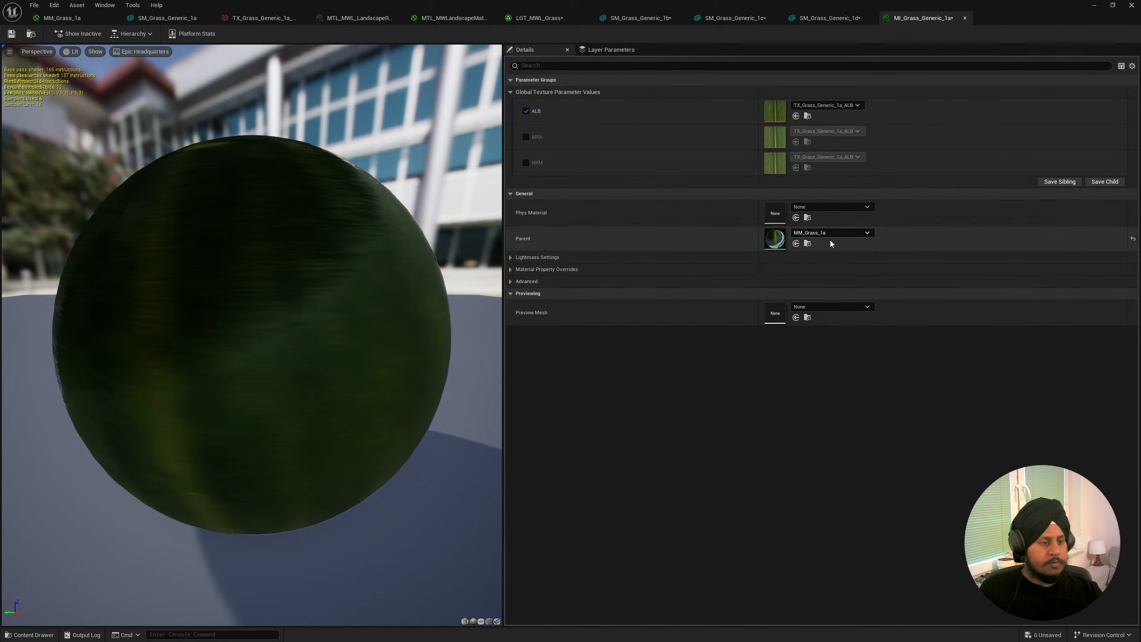
Disconnect the Ambient Occlusion, Roughness, Normal and Metallic inputs of MM_Grass_1a, keeping only the Base Color link.
left_click(90, 18)
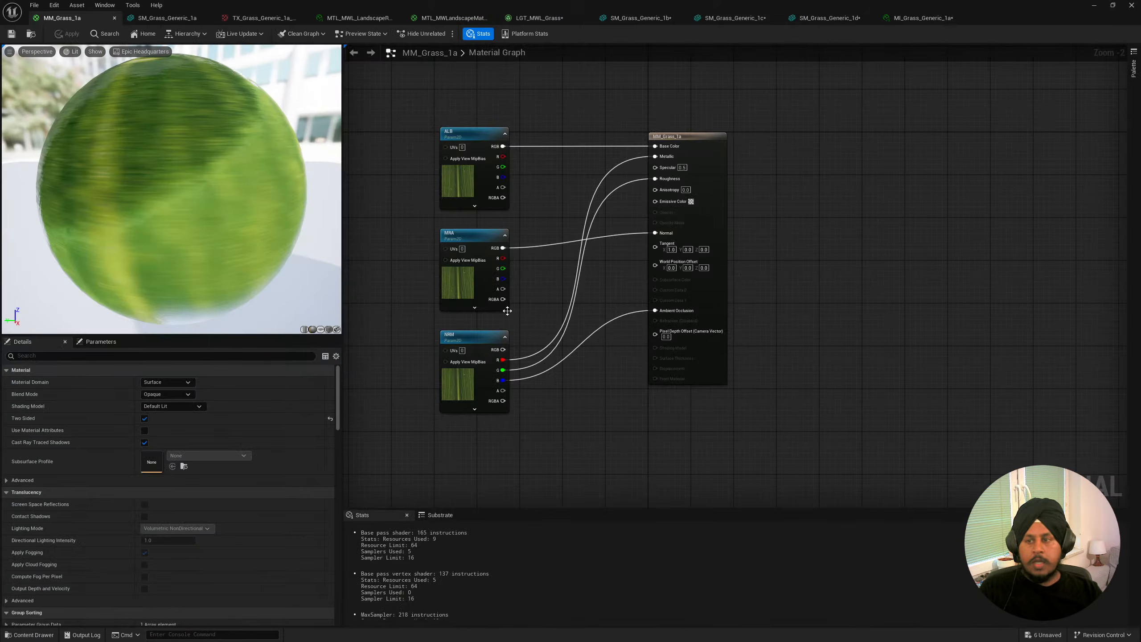
left_click(654, 311, "alt")
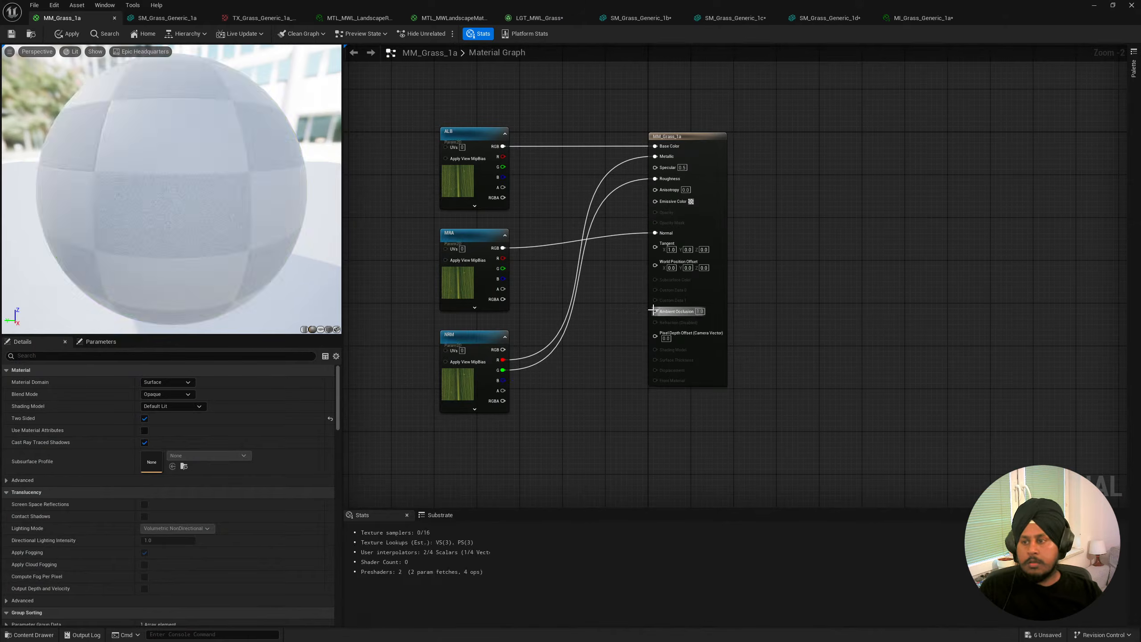
left_click(654, 178, "alt")
left_click(653, 242)
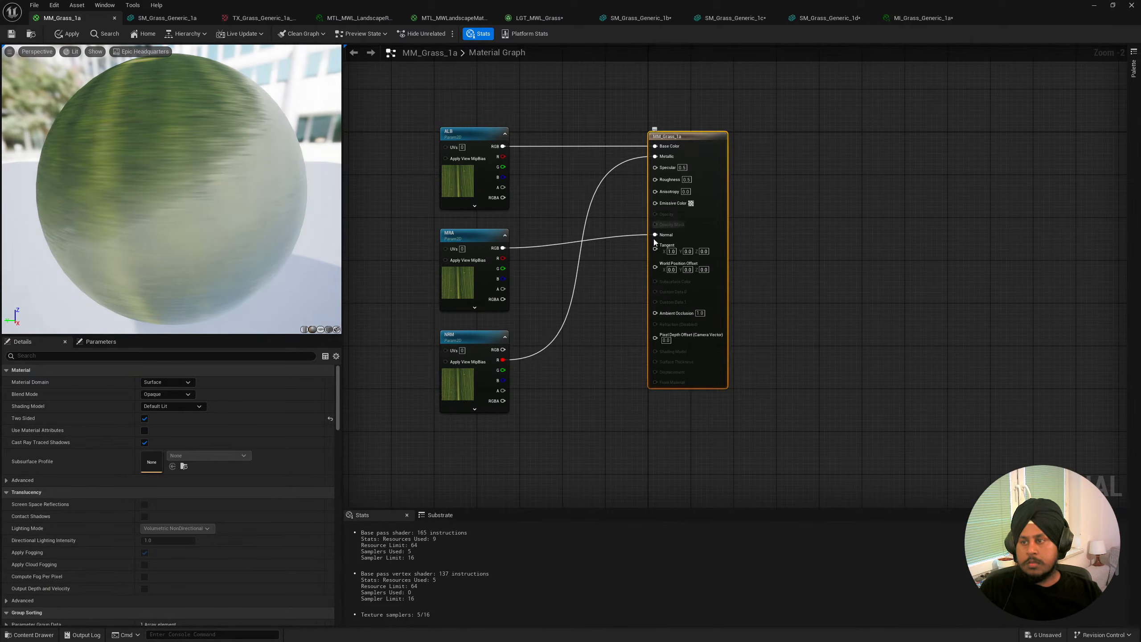
left_click(654, 235, "alt")
left_click(654, 156, "alt")
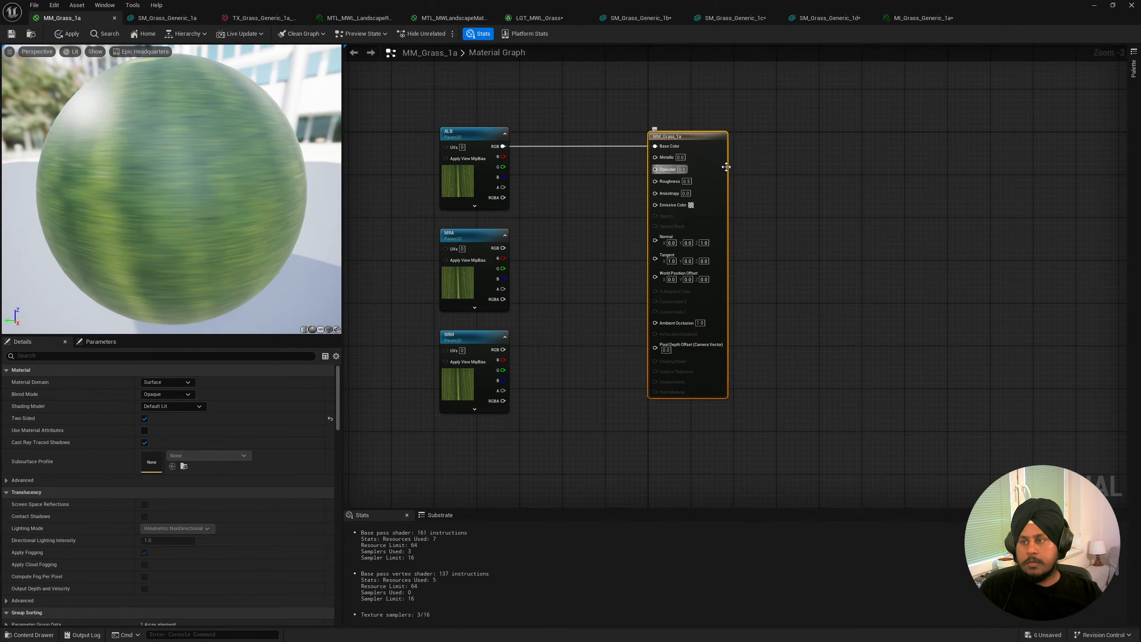
Save MM_Grass_1a, check which of its texture parameters MI_Grass_Generic_1a exposes, and return to the level.
left_click(582, 172)
left_click(12, 35)
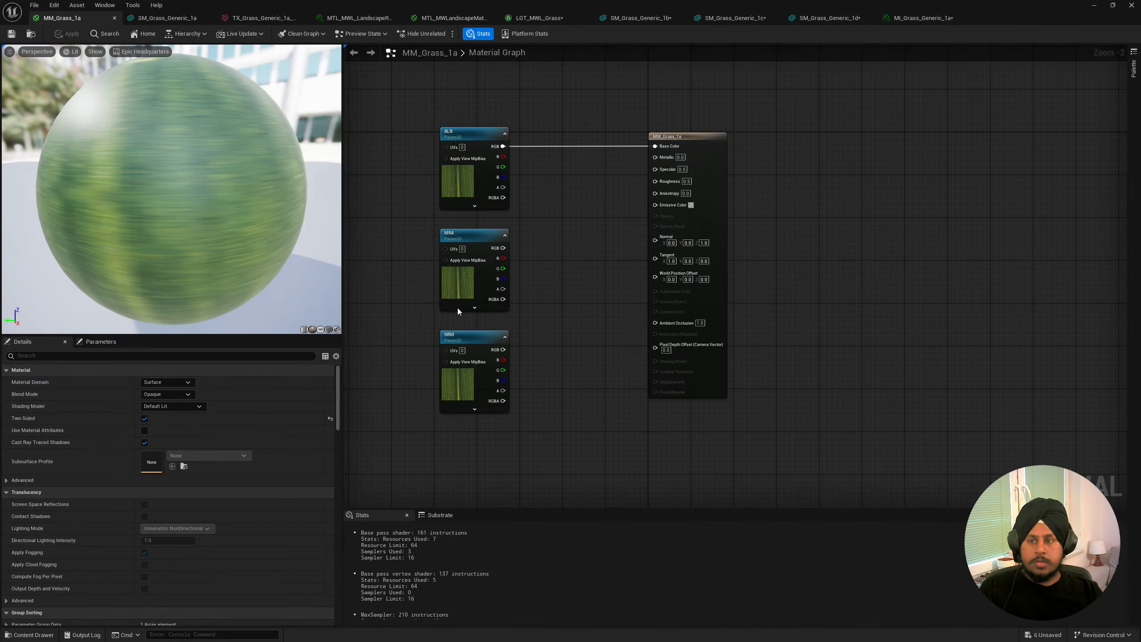
left_click(466, 297)
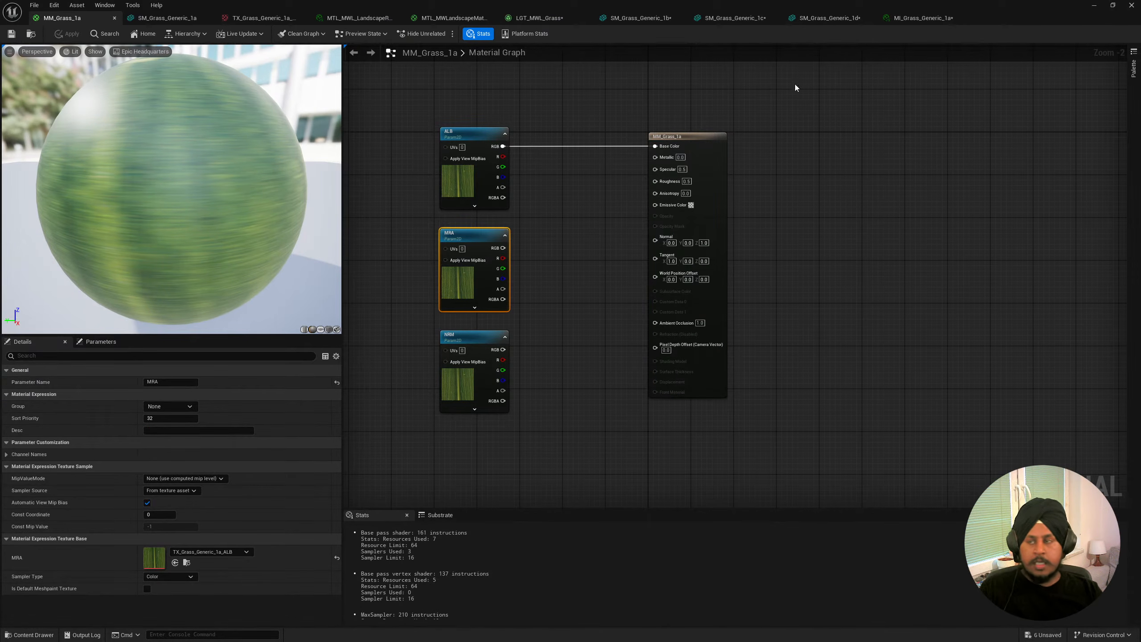
left_click(917, 22)
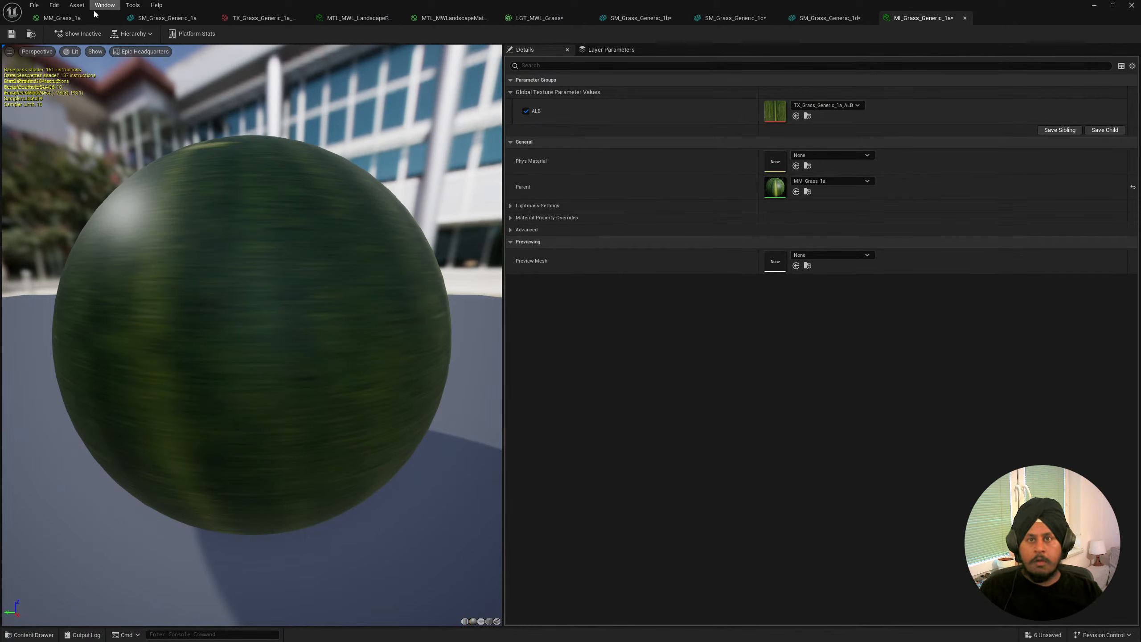
left_click(72, 18)
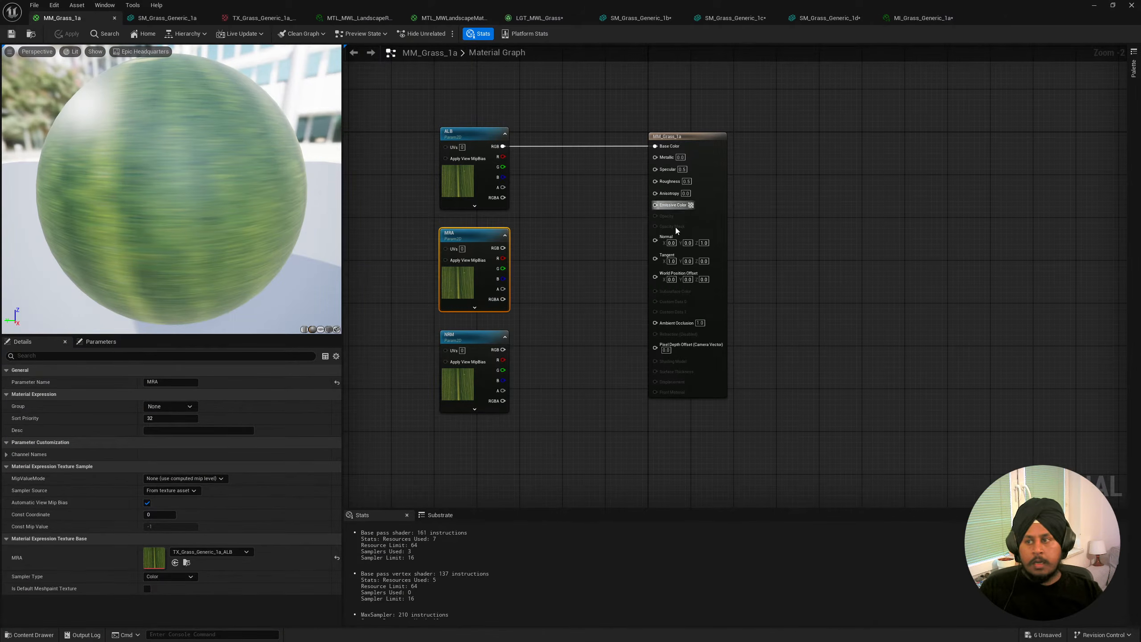
left_click(908, 21)
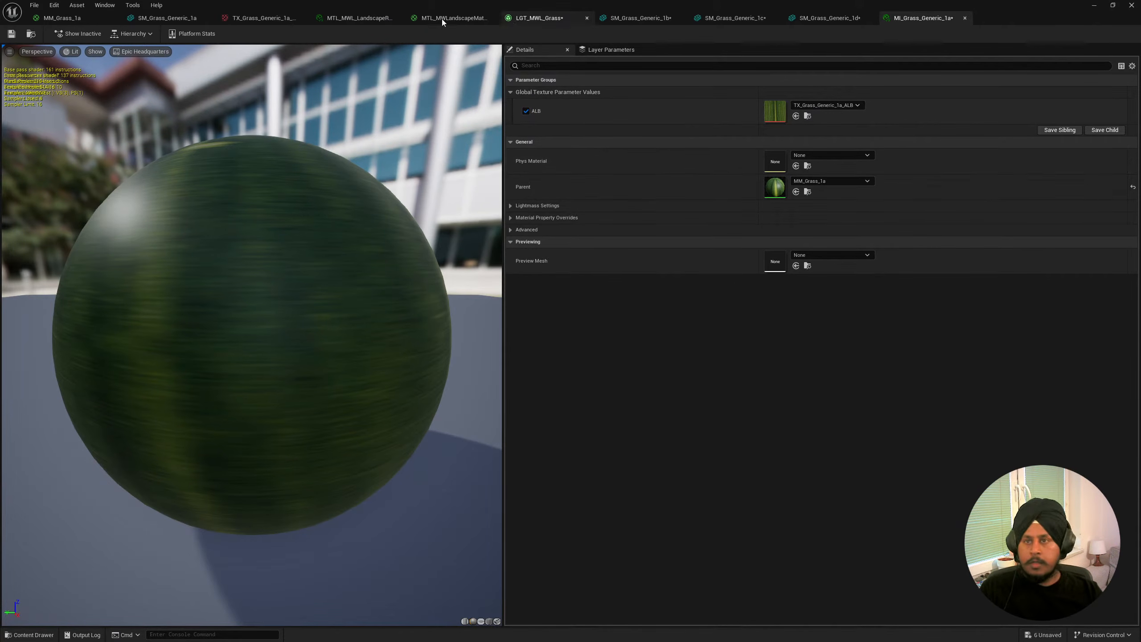
left_click(1095, 5)
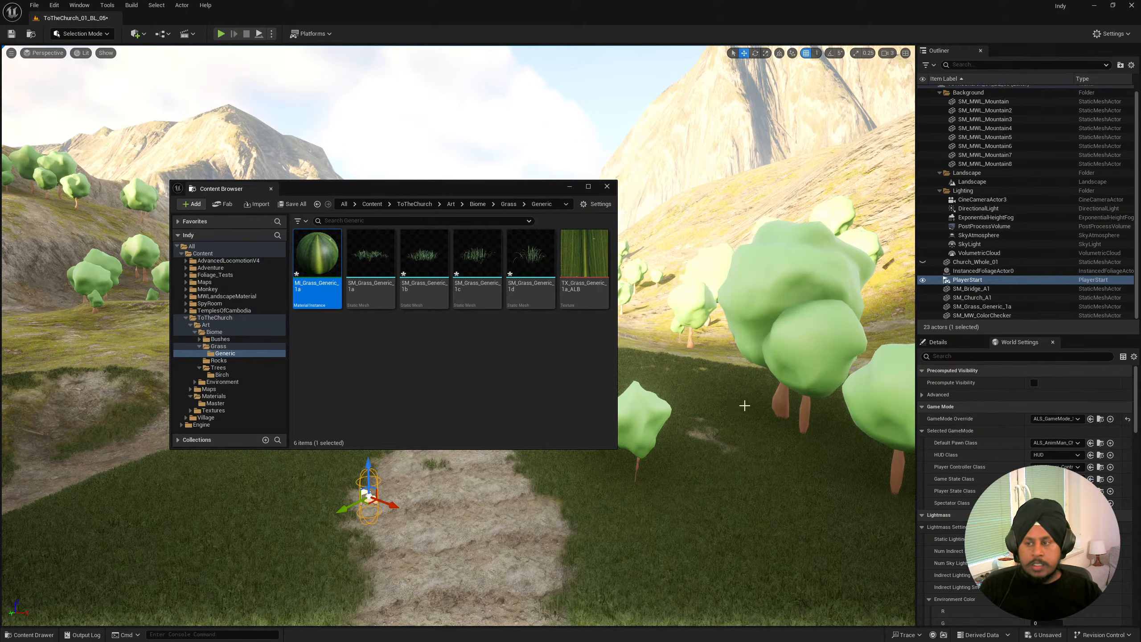
right_click_drag(745, 406, 770, 402)
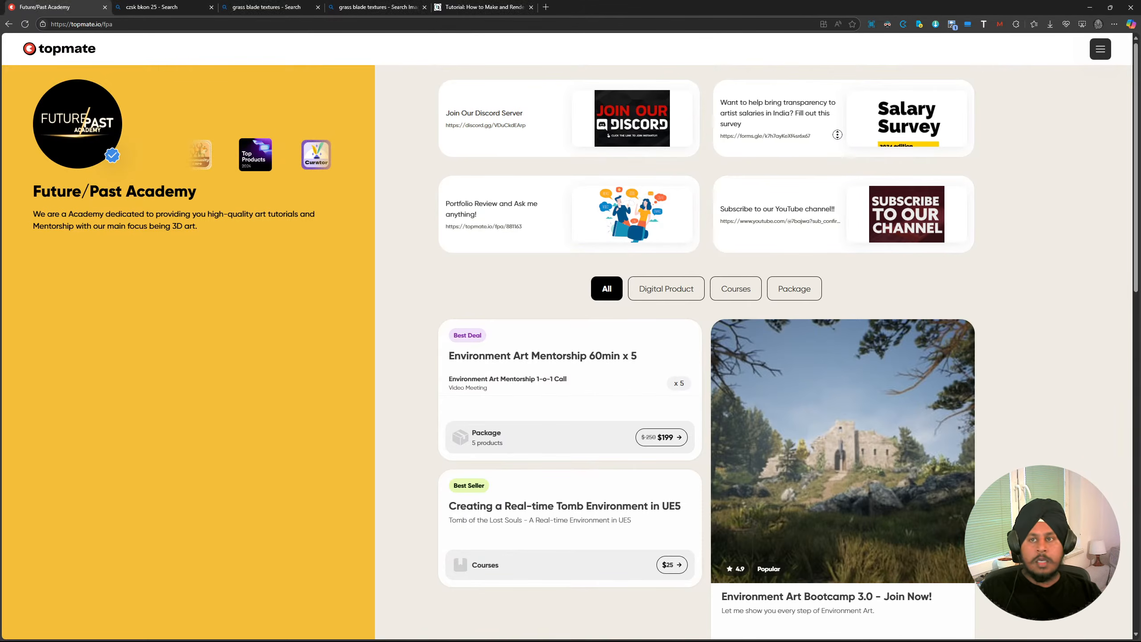
Switch to the browser and review the Future/Past Academy topmate page's mentorship, course and bootcamp offers and its ratings section.
scroll(729, 175, "down", 1)
scroll(730, 173, "up", 1)
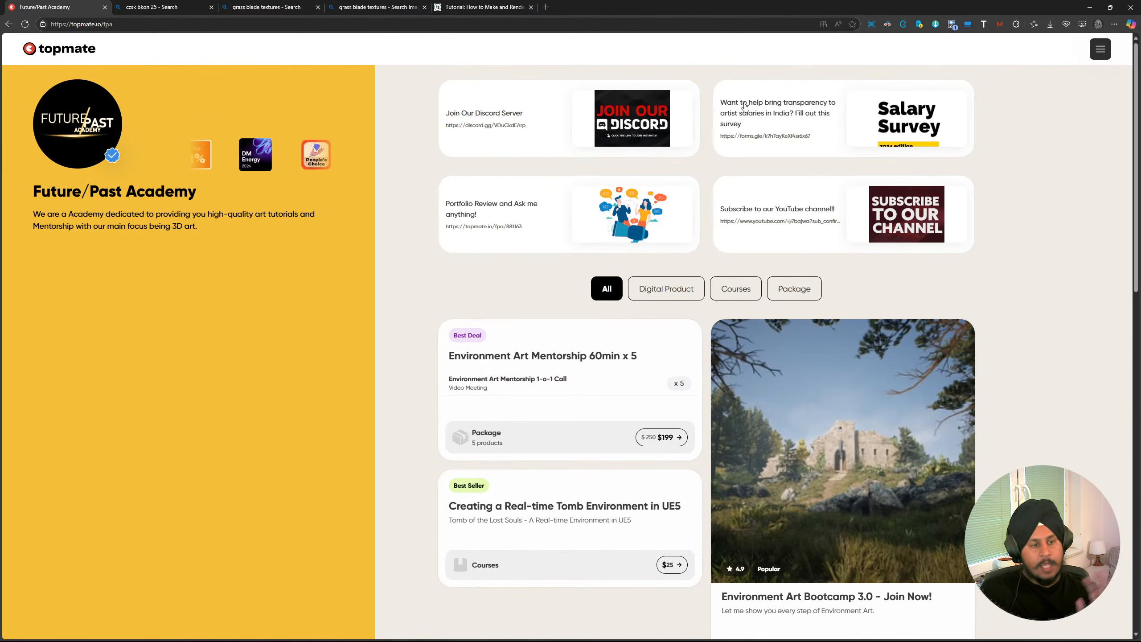
scroll(724, 211, "down", 2)
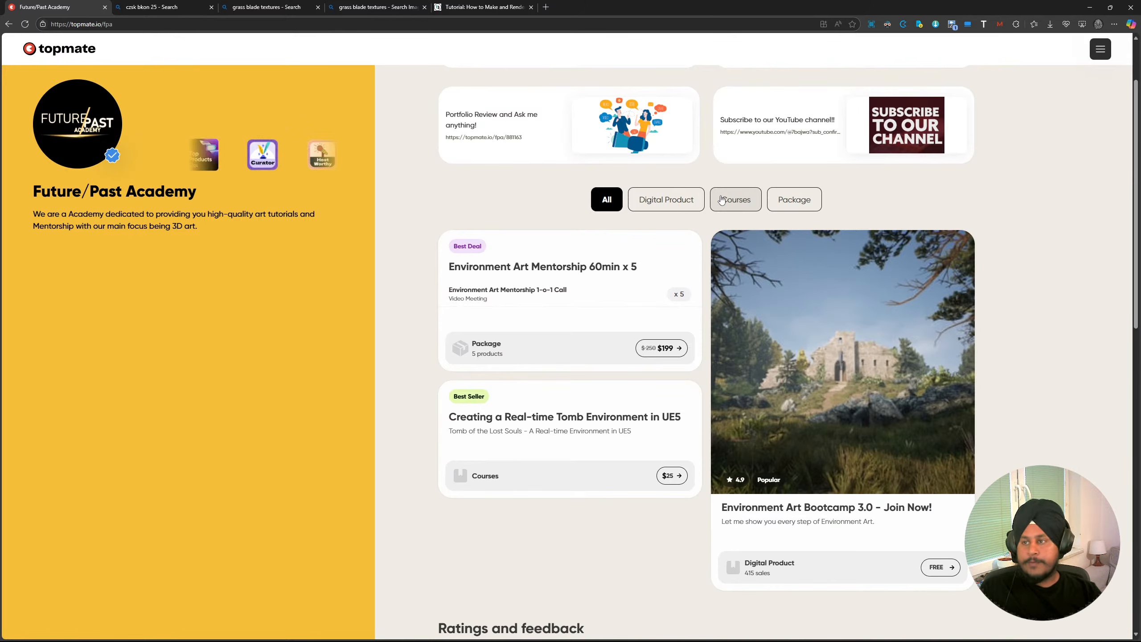
scroll(420, 297, "down", 4)
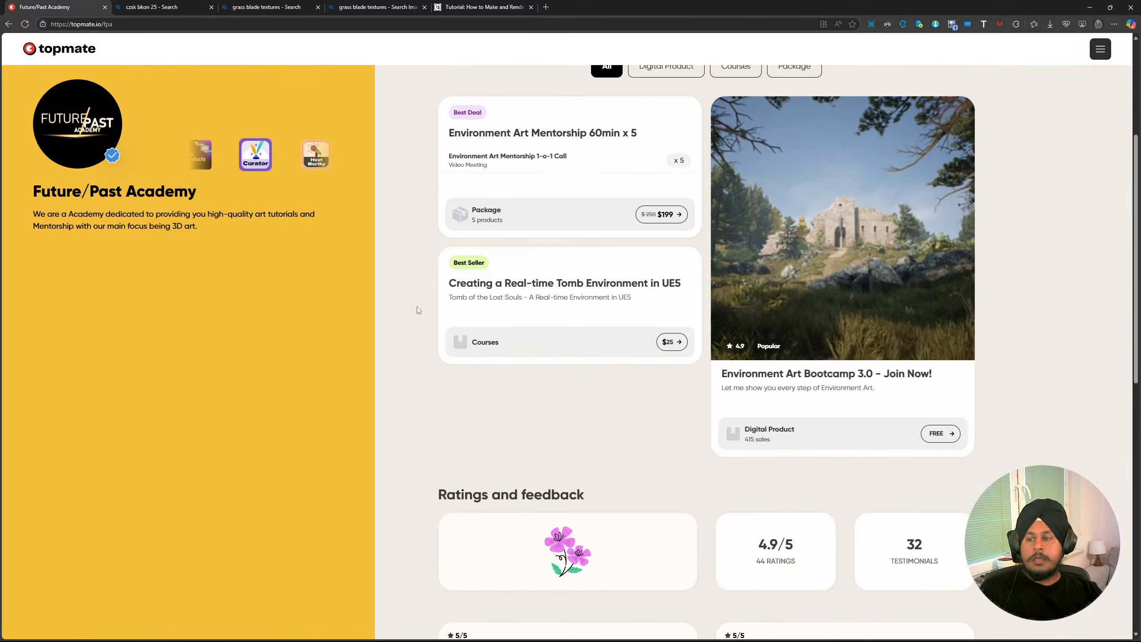
scroll(714, 401, "down", 1)
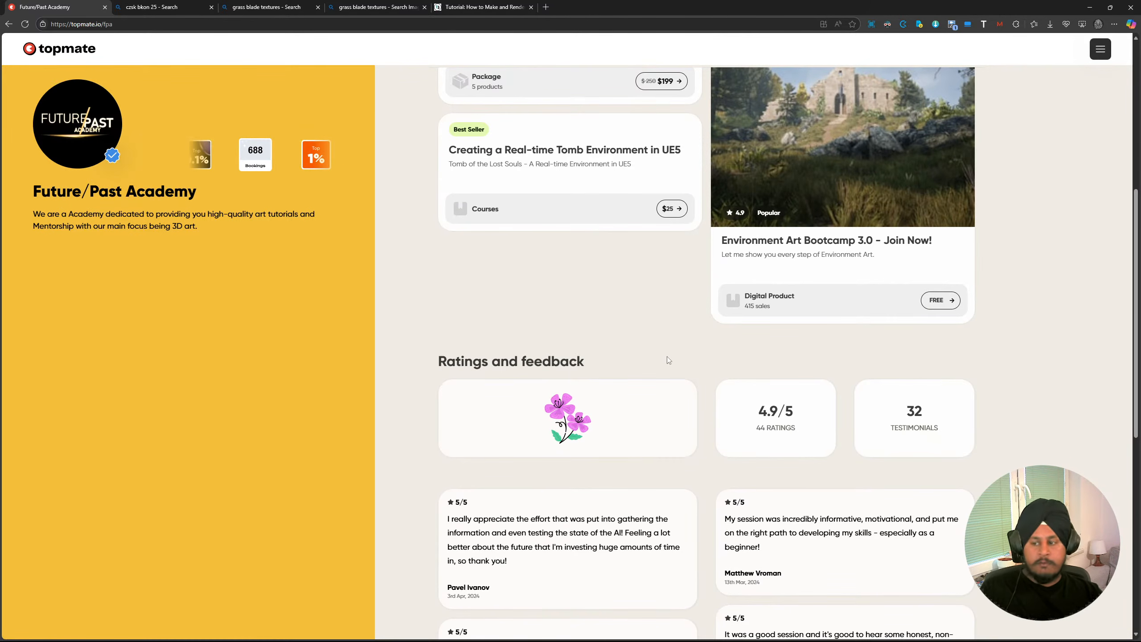
scroll(666, 353, "up", 3)
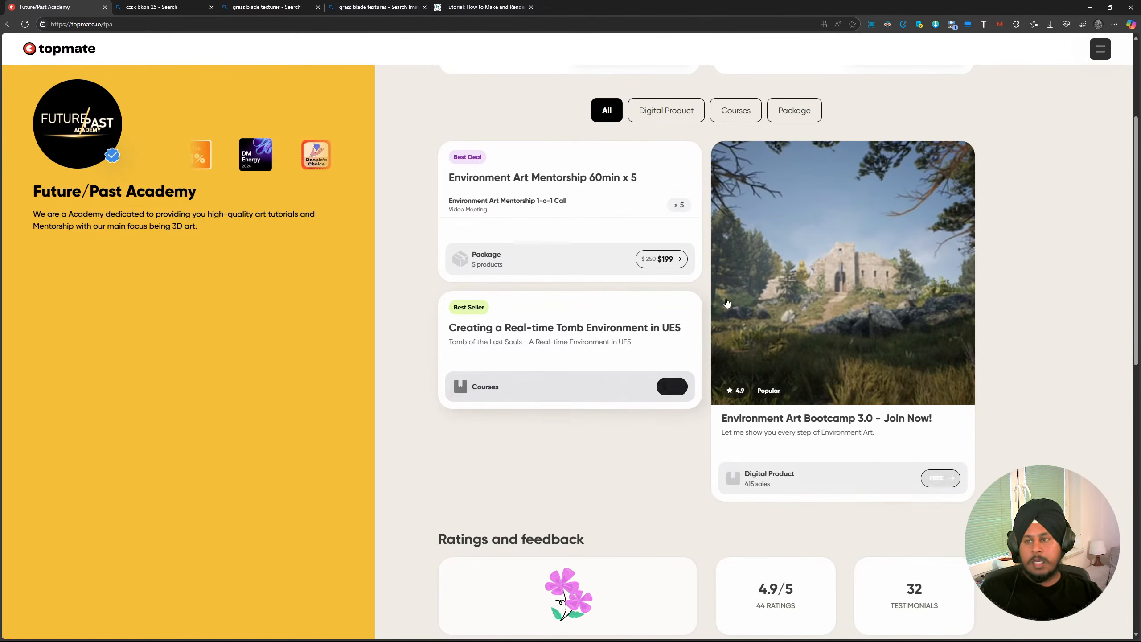
scroll(648, 438, "down", 3)
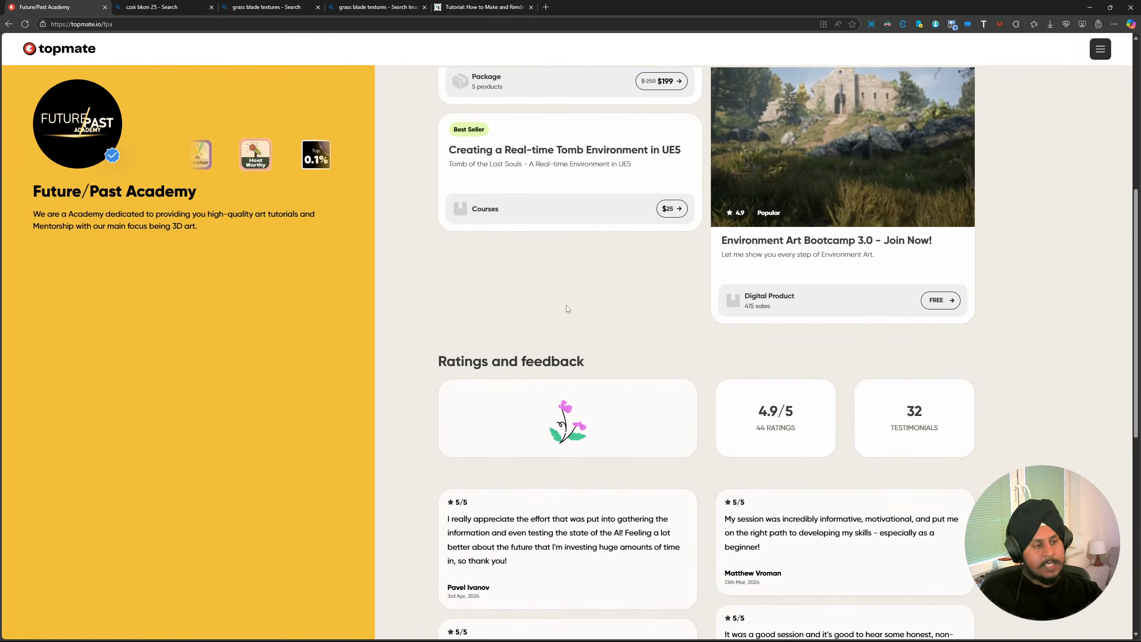
scroll(573, 303, "up", 5)
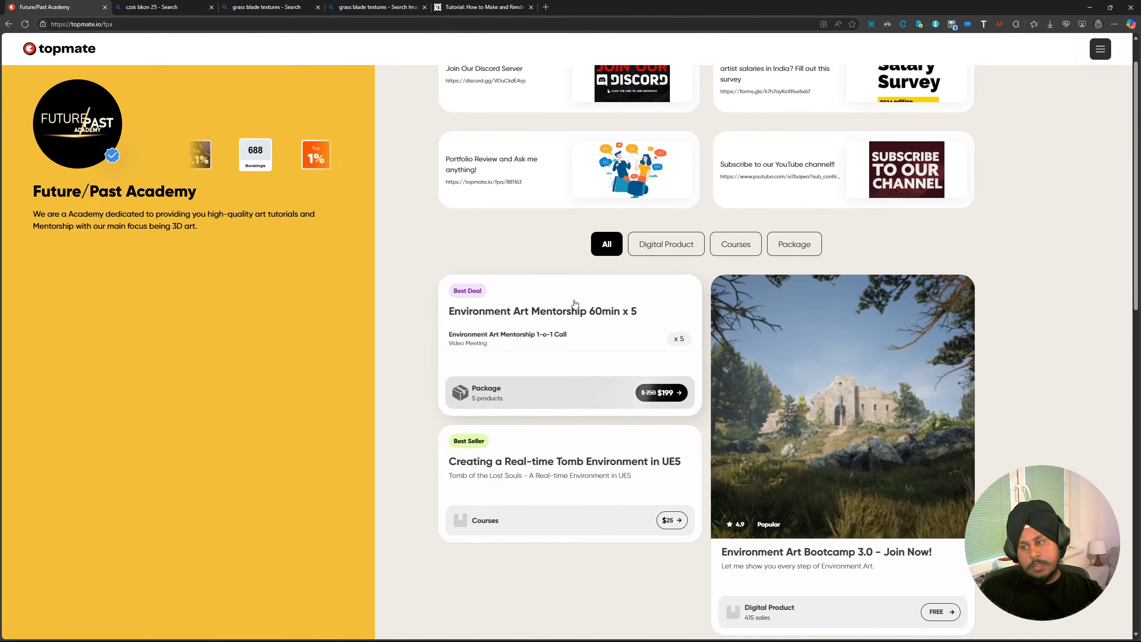
scroll(550, 351, "up", 1)
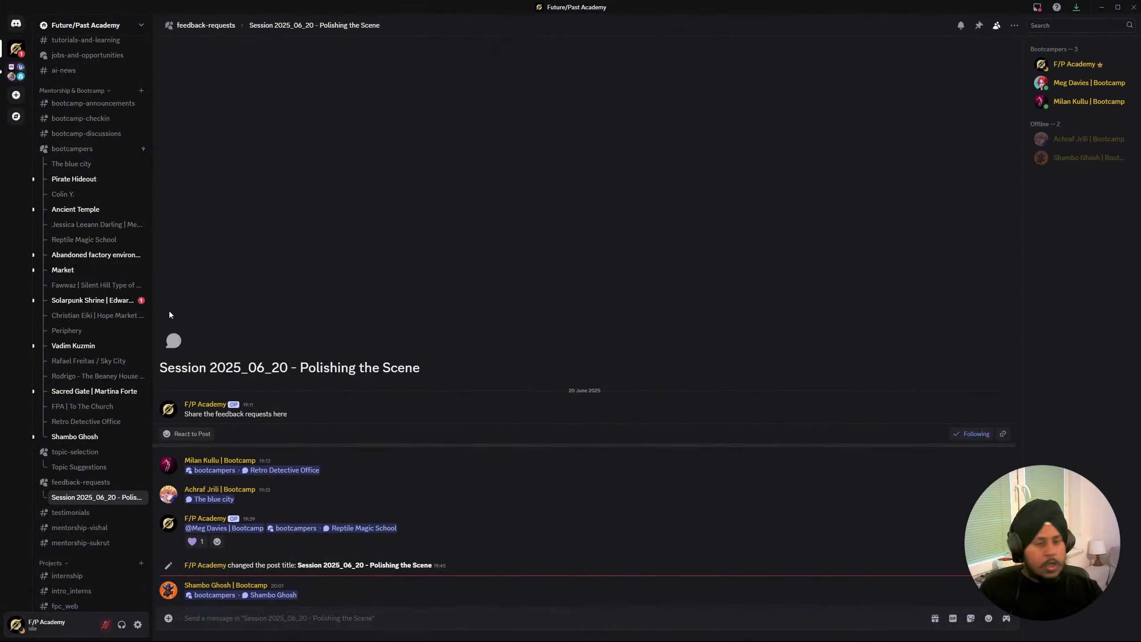
In Discord, open the bootcampers thread linked in the last message of the feedback-requests post and read its collision question.
left_click(272, 595)
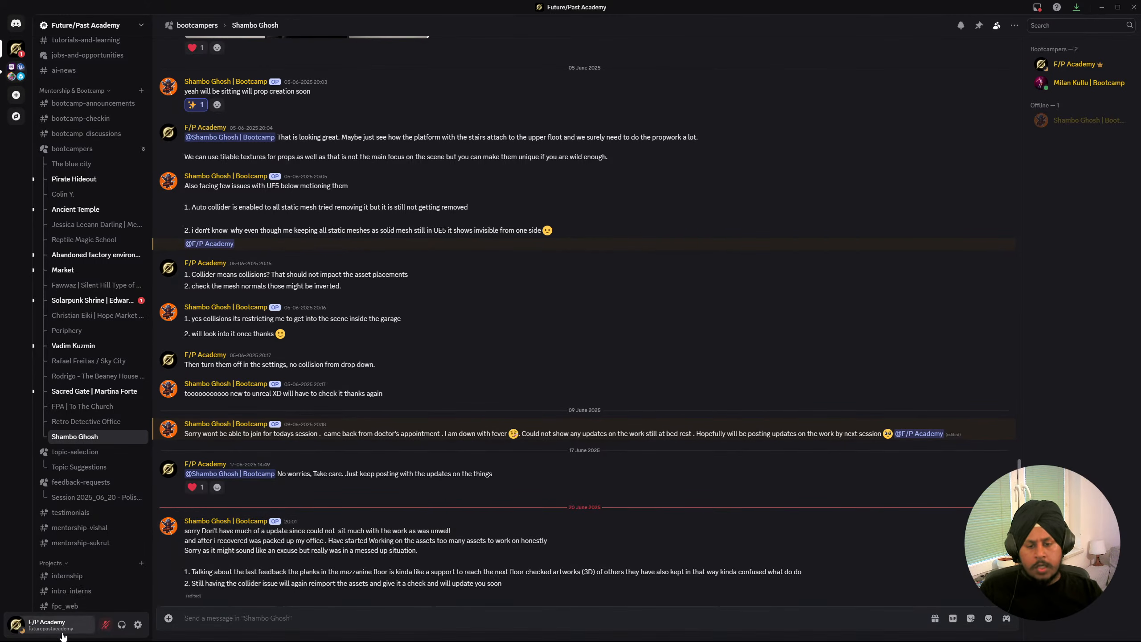
Switch back to Unreal, open the SM_Grass_Generic_1a static mesh, find its collision settings and set Collision Presets to NoCollision.
mouse_move(55, 637)
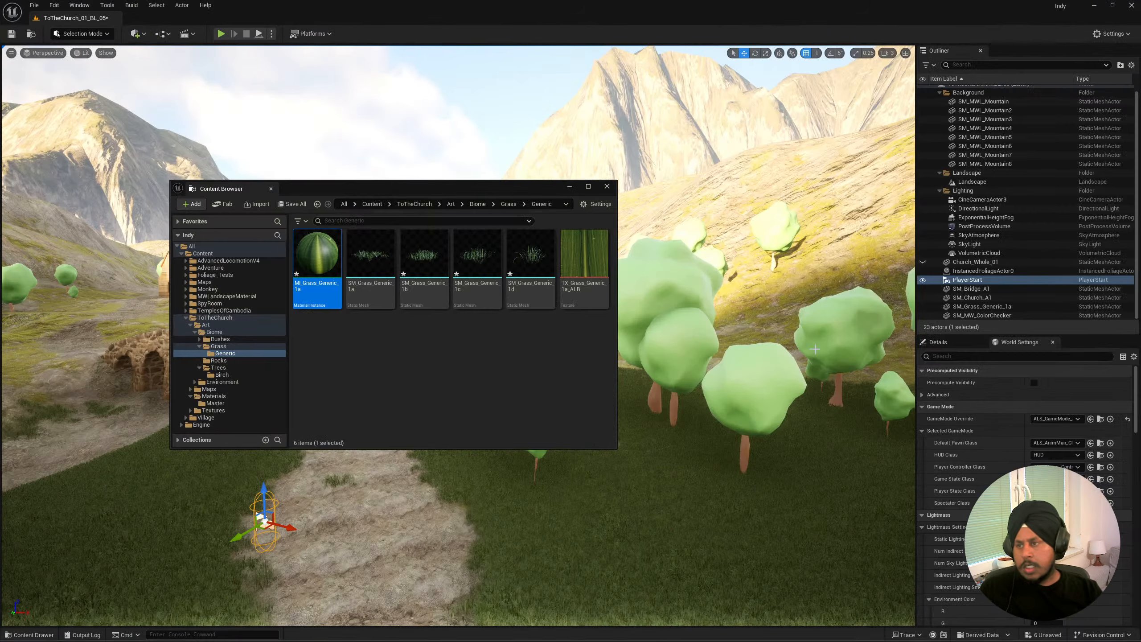
left_click(52, 587)
double_click(380, 260)
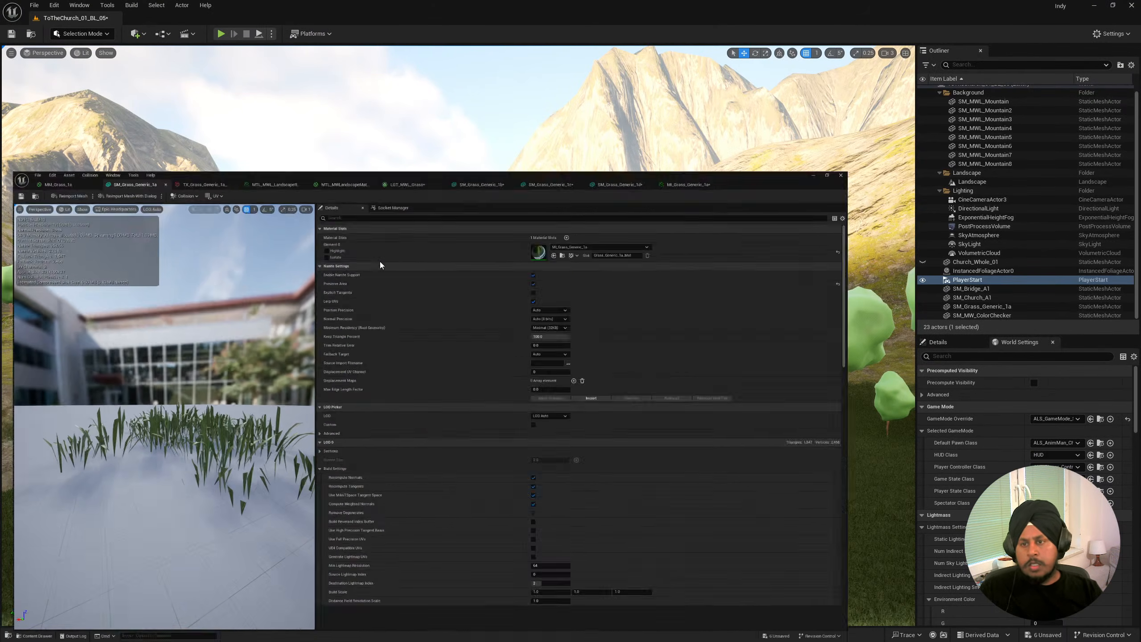
left_click(516, 63)
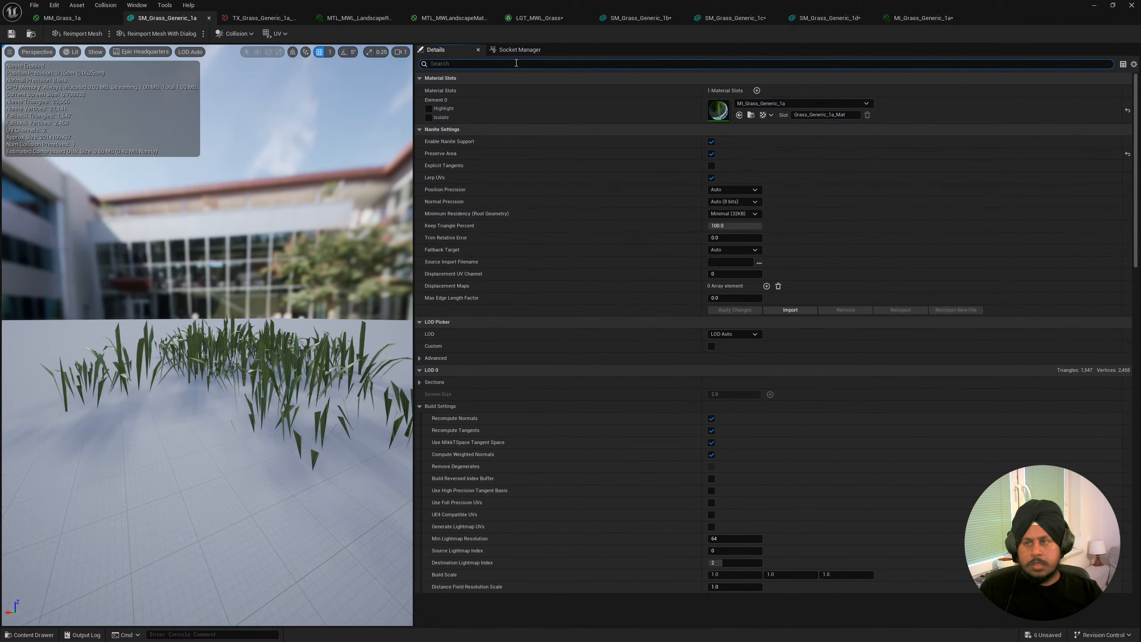
type("coll")
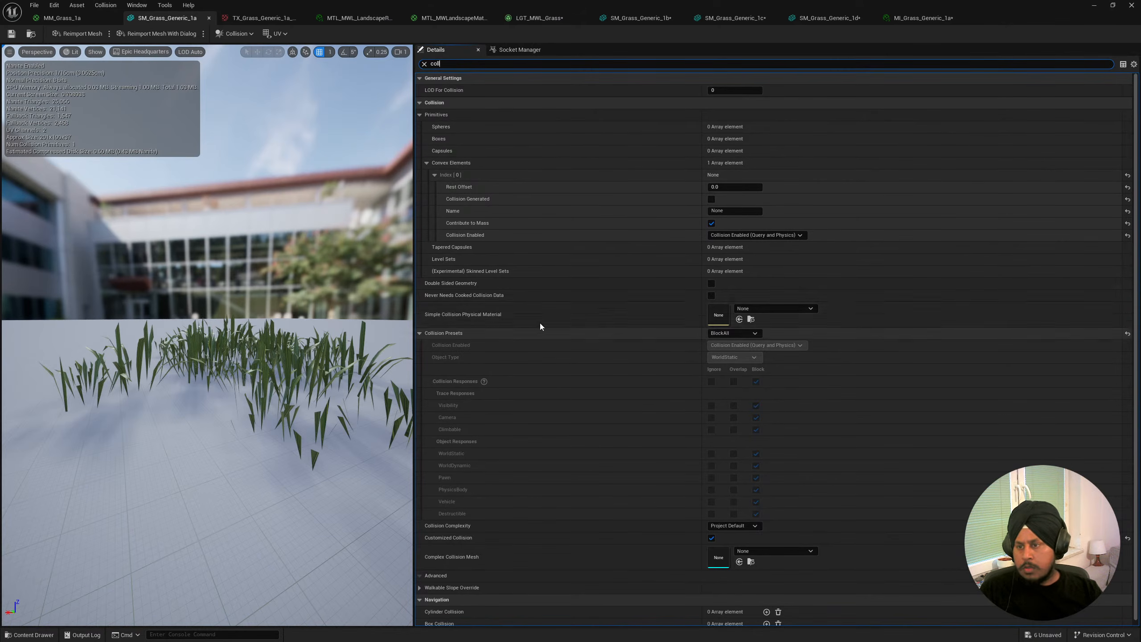
left_click(747, 334)
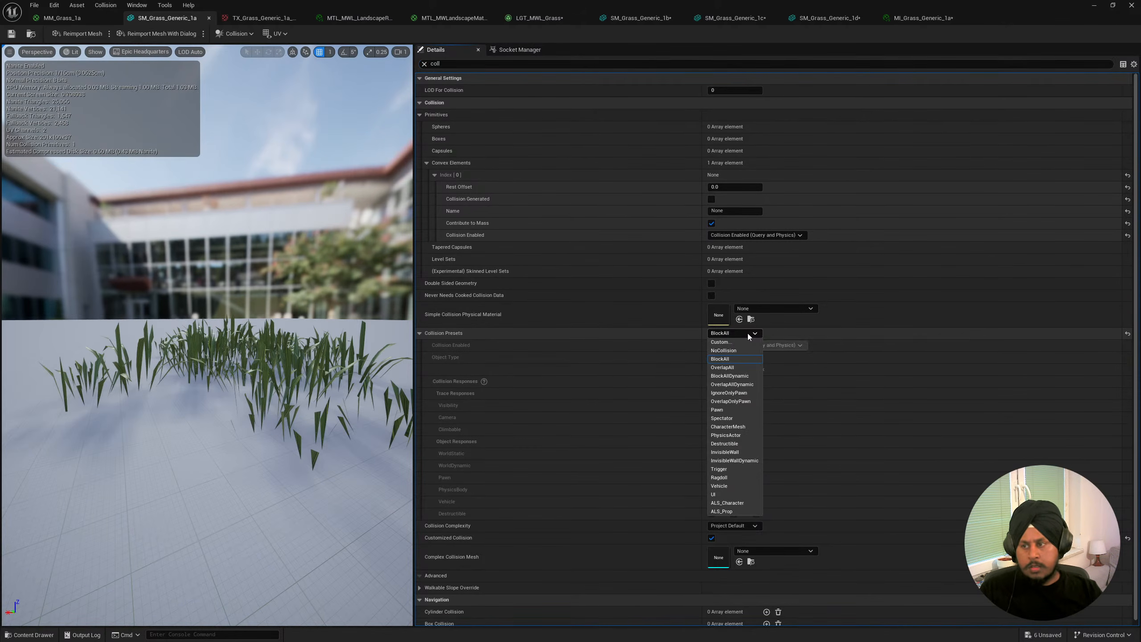
left_click(734, 351)
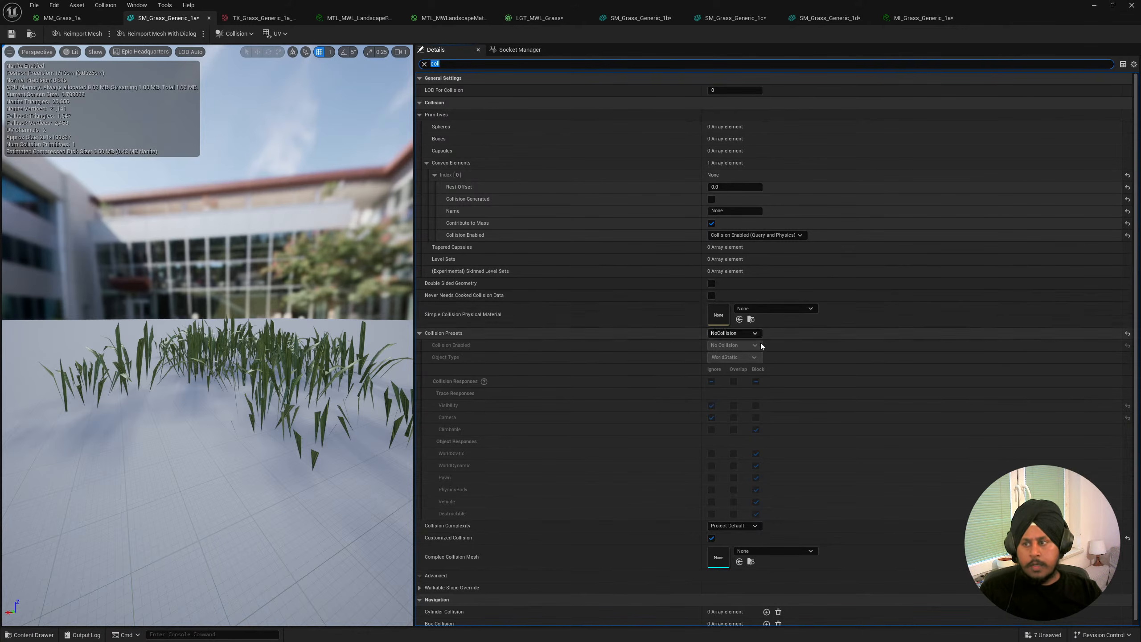
Set the grass mesh's Collision Complexity to Use Complex Collision As Simple, check the available collision presets and save.
left_click(756, 527)
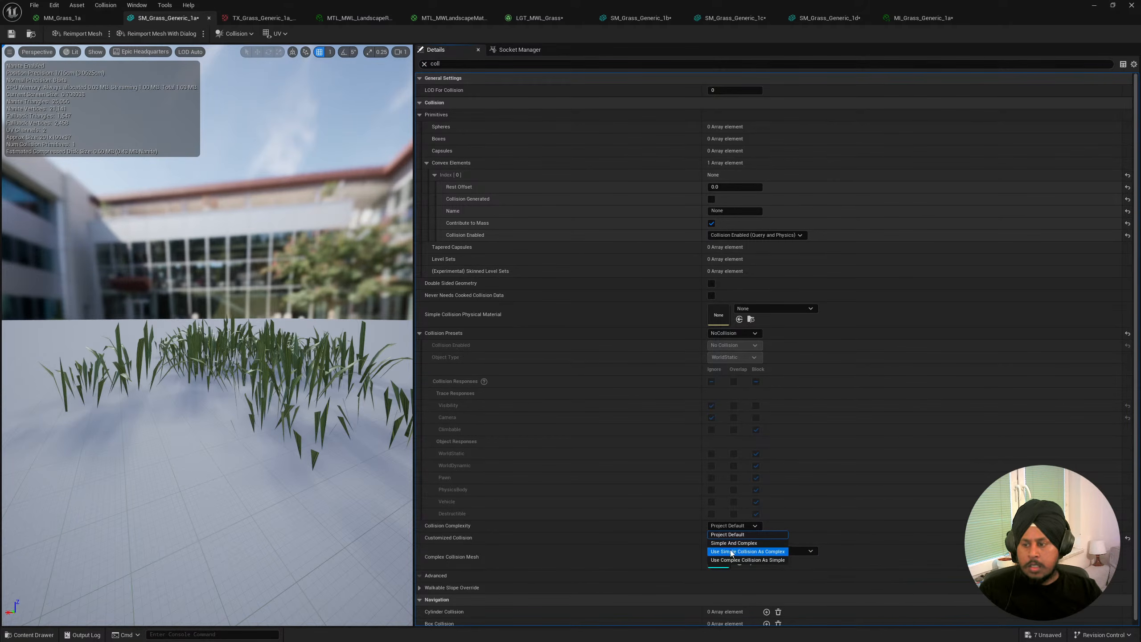
left_click(757, 559)
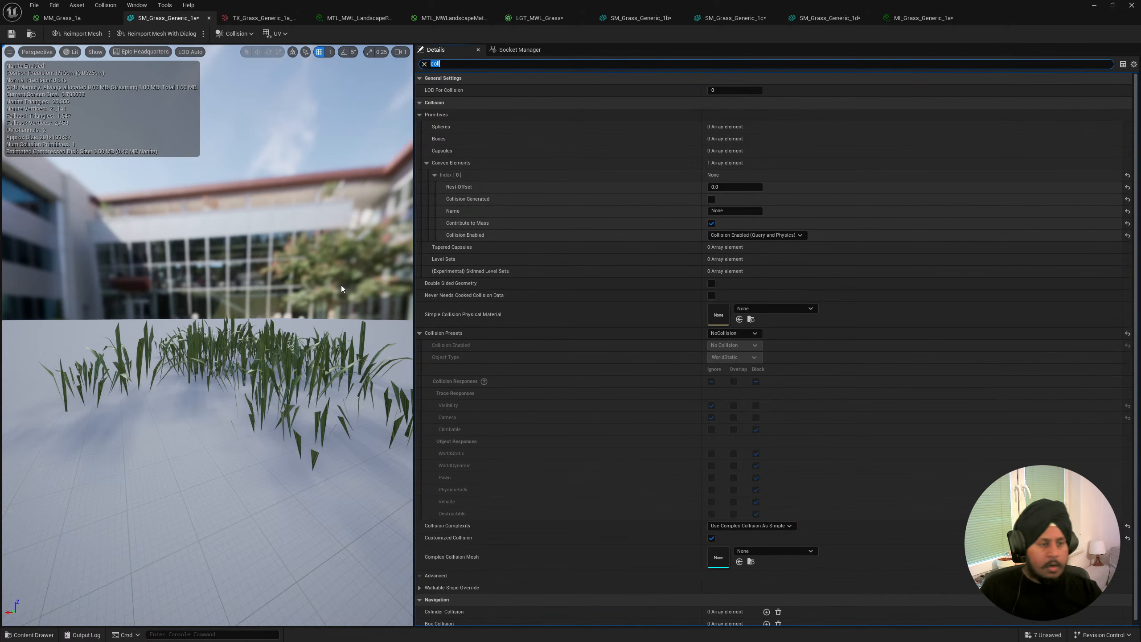
left_click(747, 333)
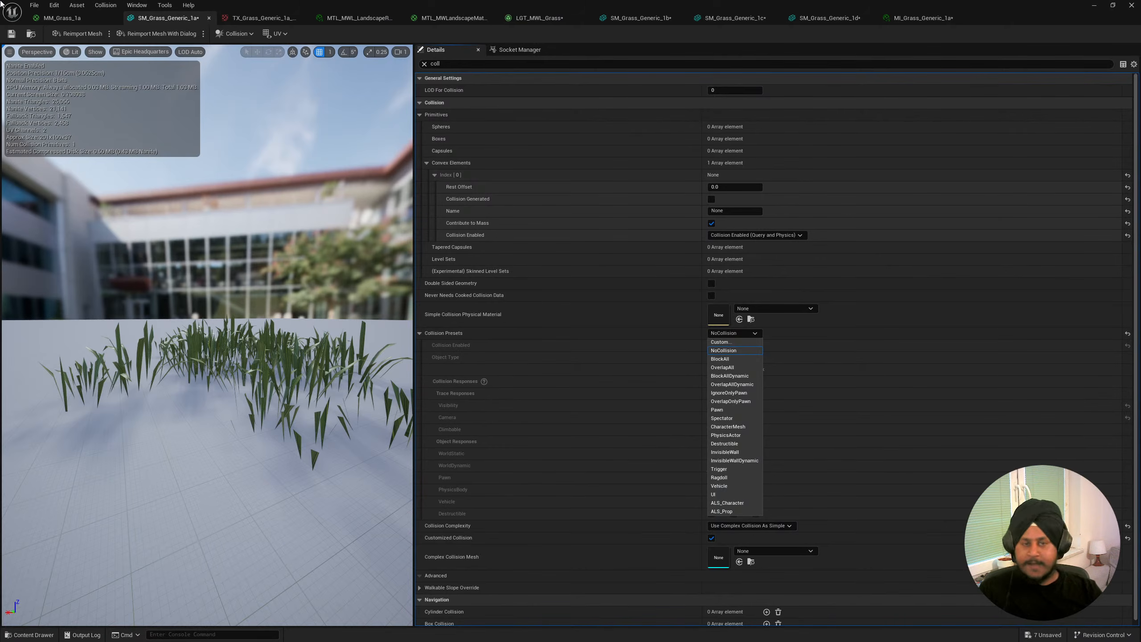
key("ctrl+s")
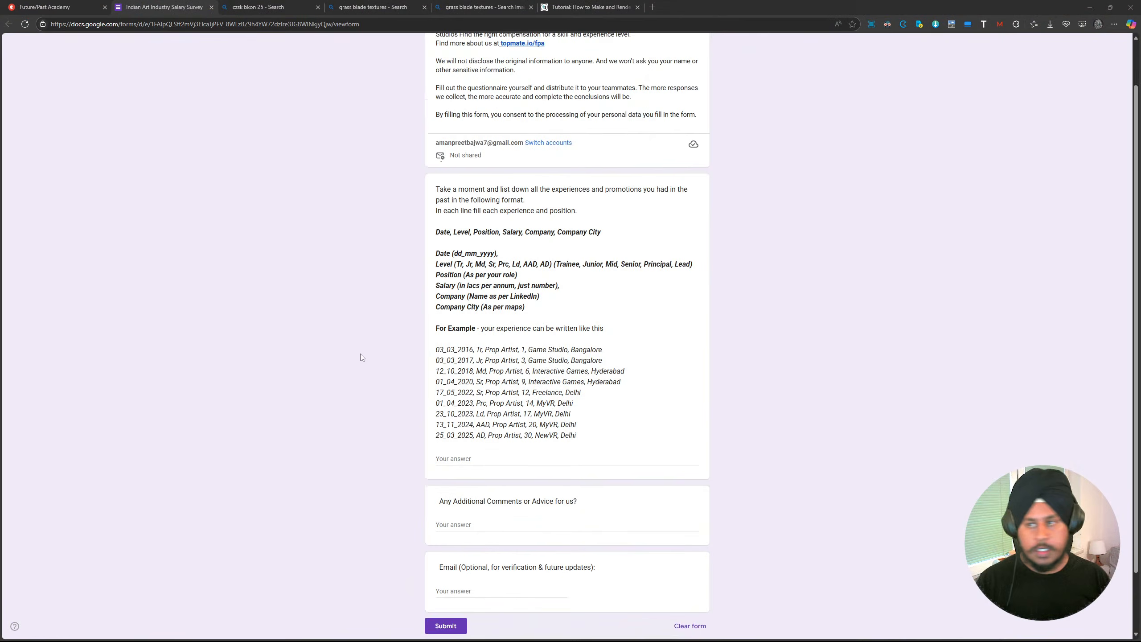
Switch to the browser and examine the Indian Art Industry Salary Survey form, including its answer format, level abbreviations and example entries.
scroll(539, 175, "up", 1)
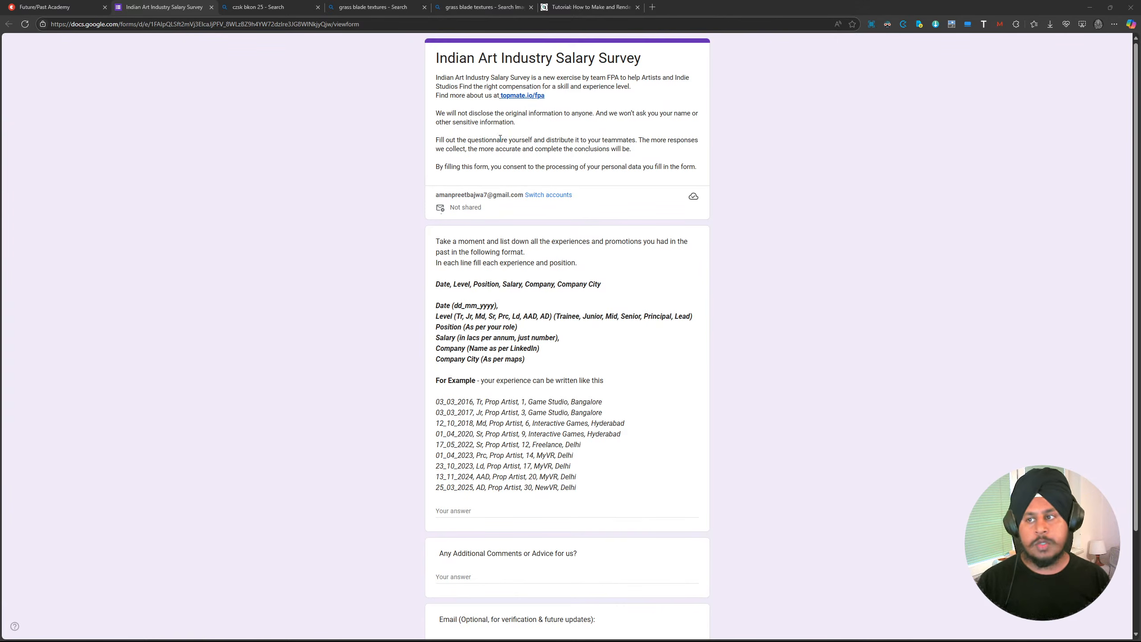
scroll(544, 143, "down", 3)
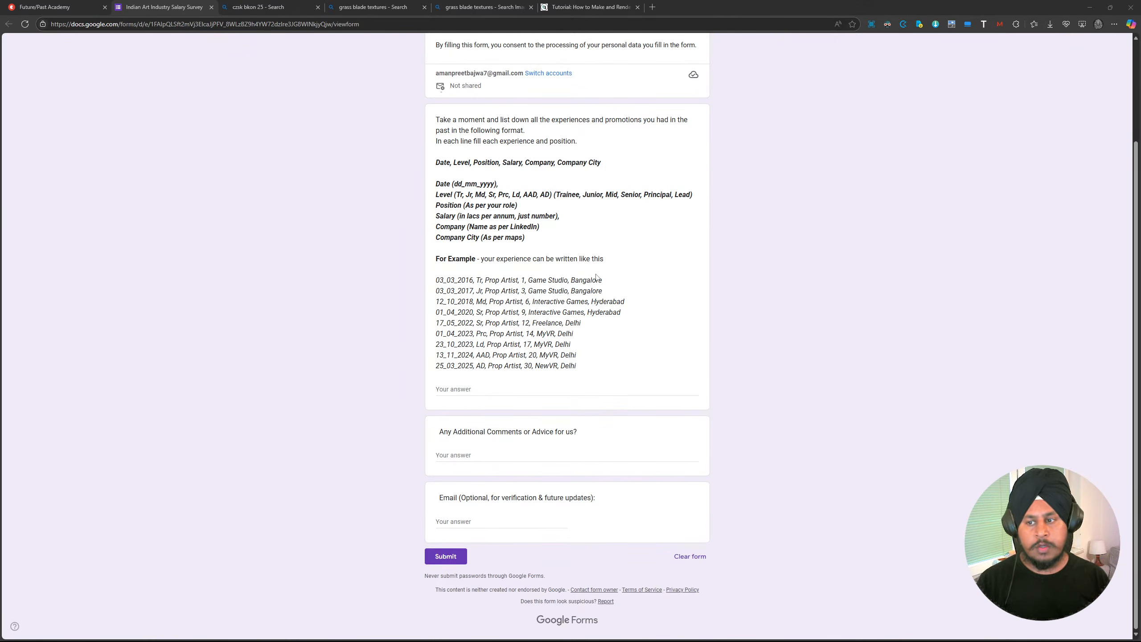
left_click(479, 520)
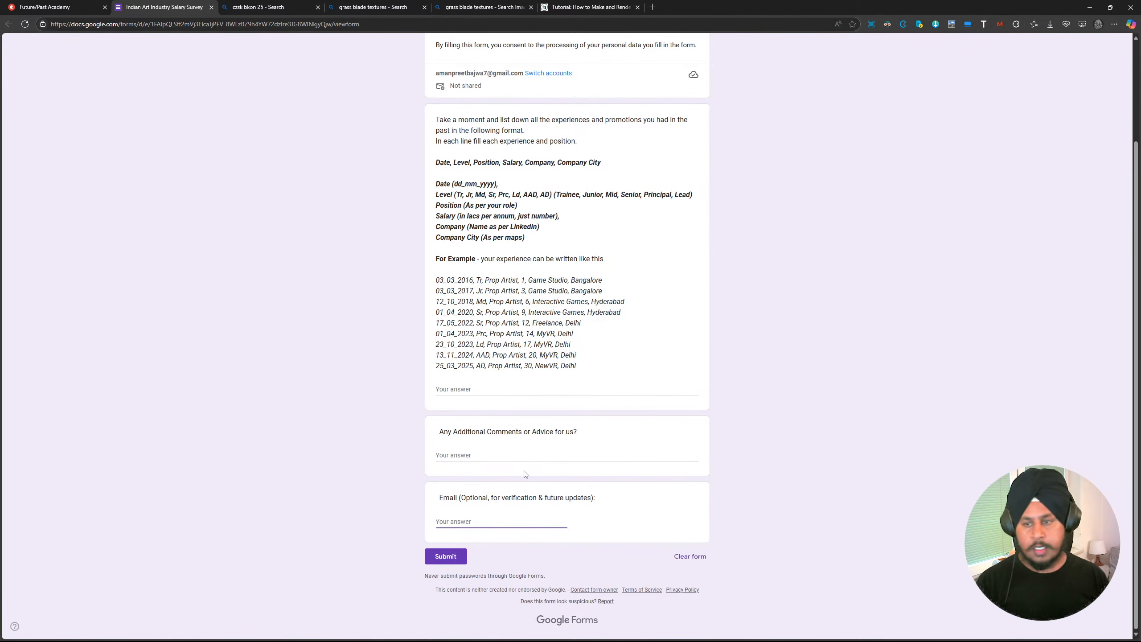
scroll(504, 468, "up", 1)
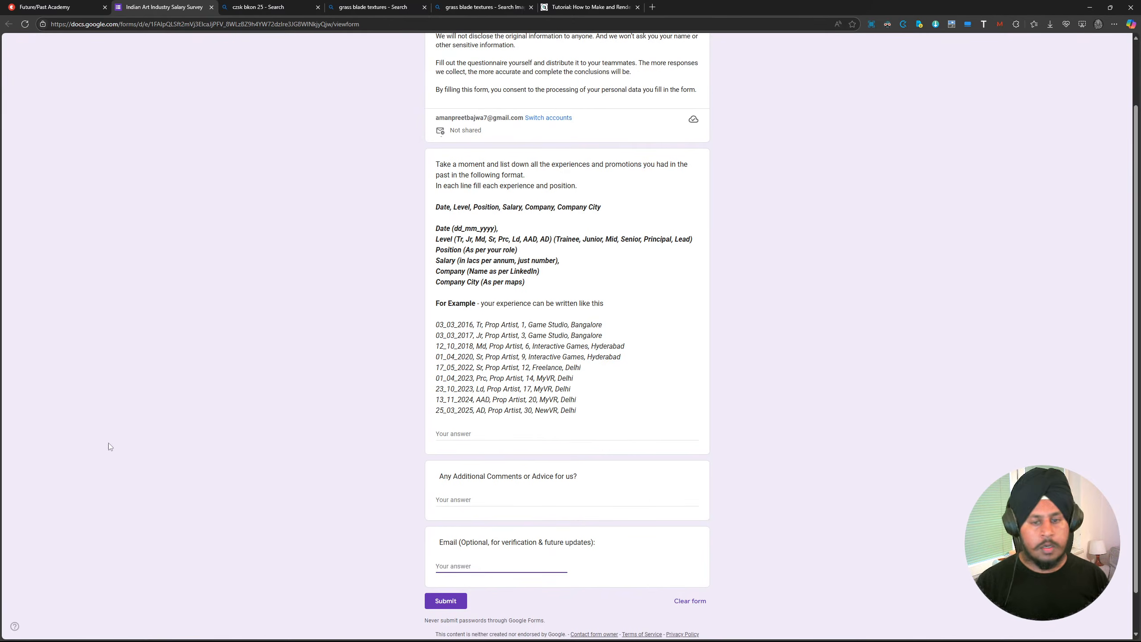
left_click_drag(434, 329, 588, 463)
scroll(579, 413, "up", 1)
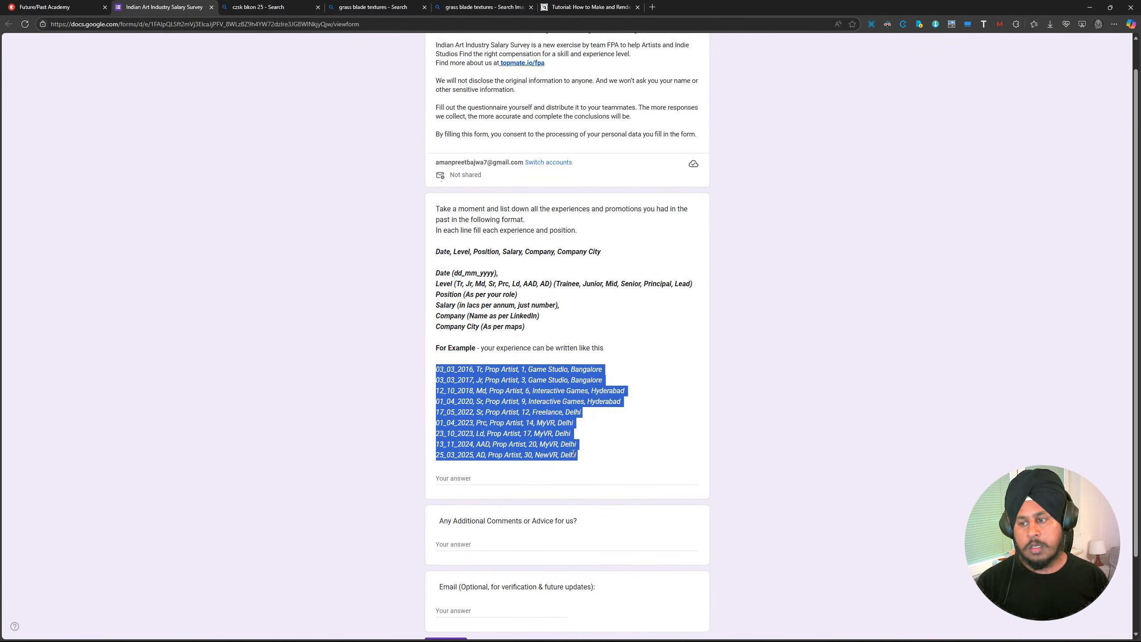
left_click(562, 435)
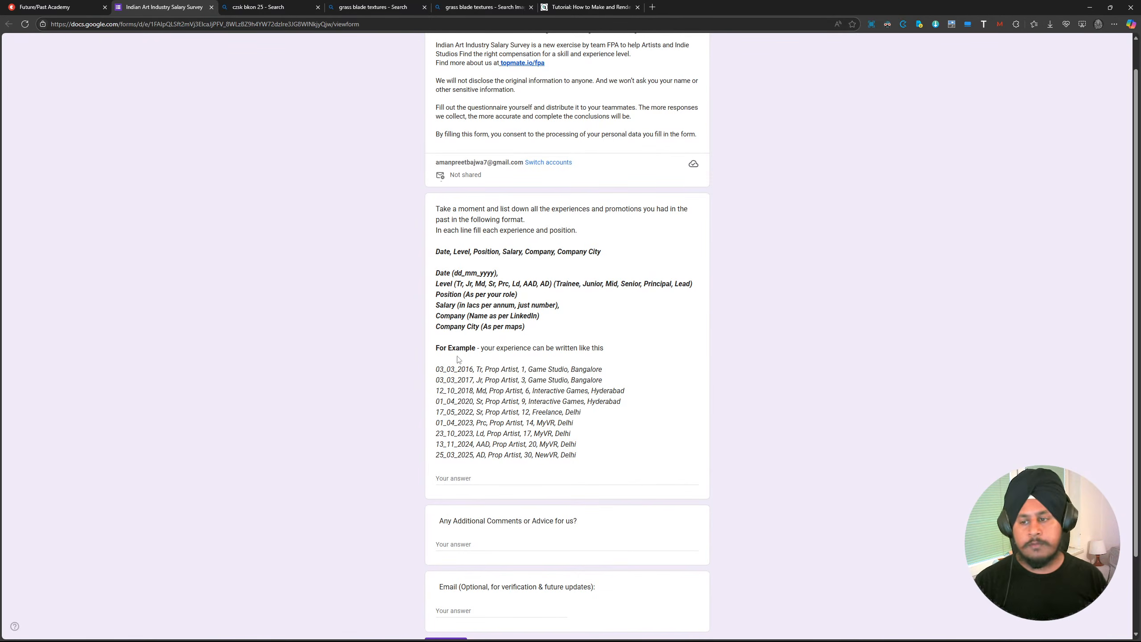
left_click_drag(444, 371, 436, 375)
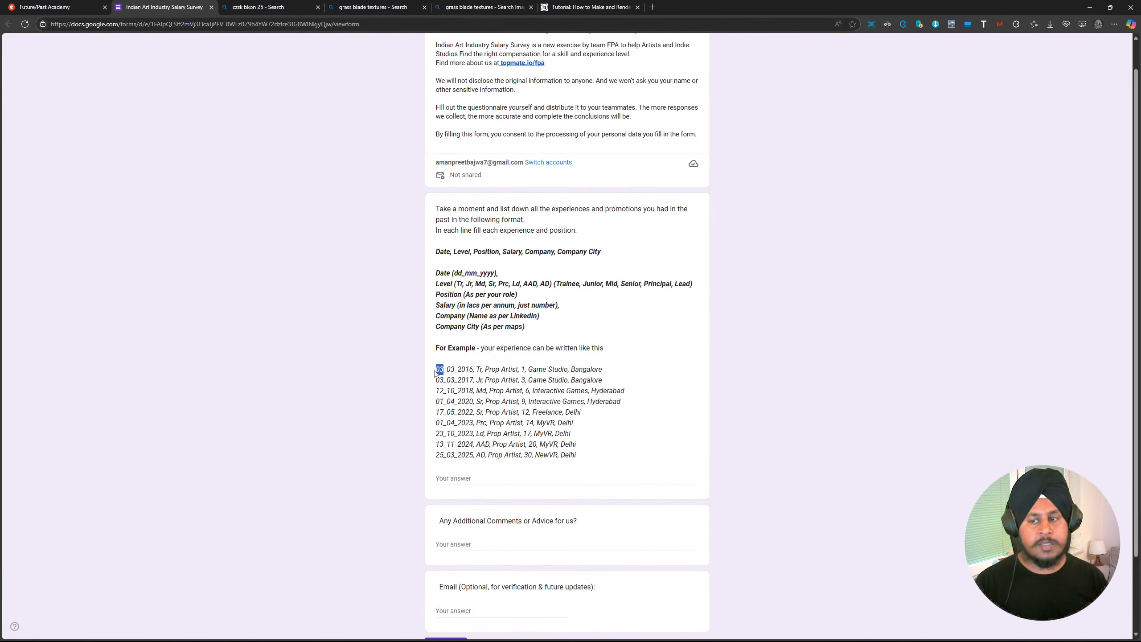
left_click(464, 377)
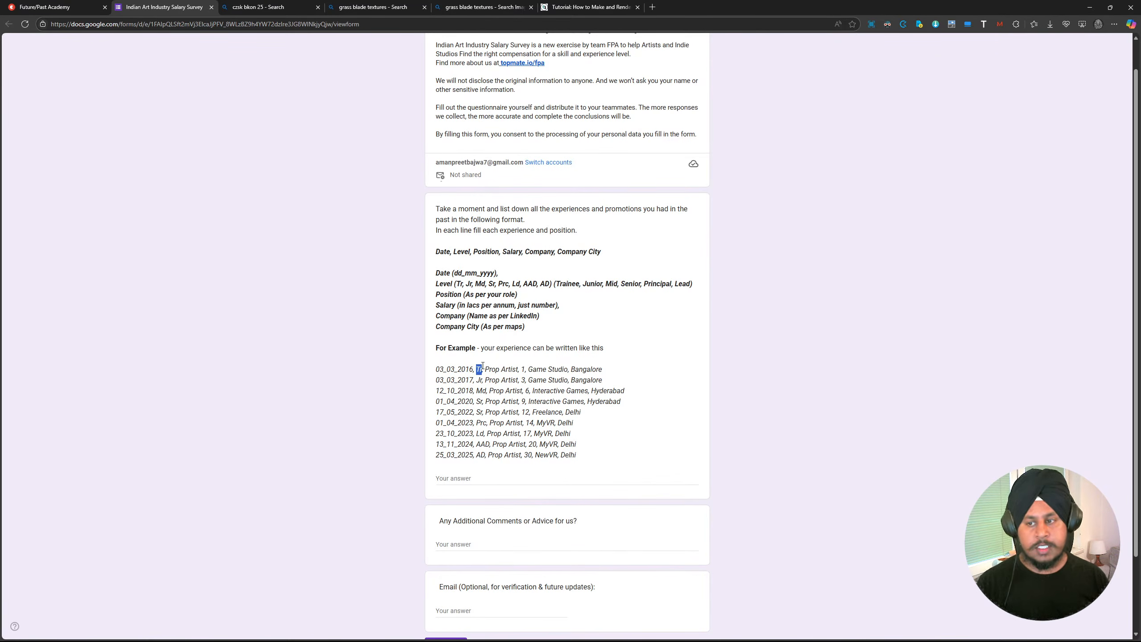
left_click_drag(511, 284, 560, 284)
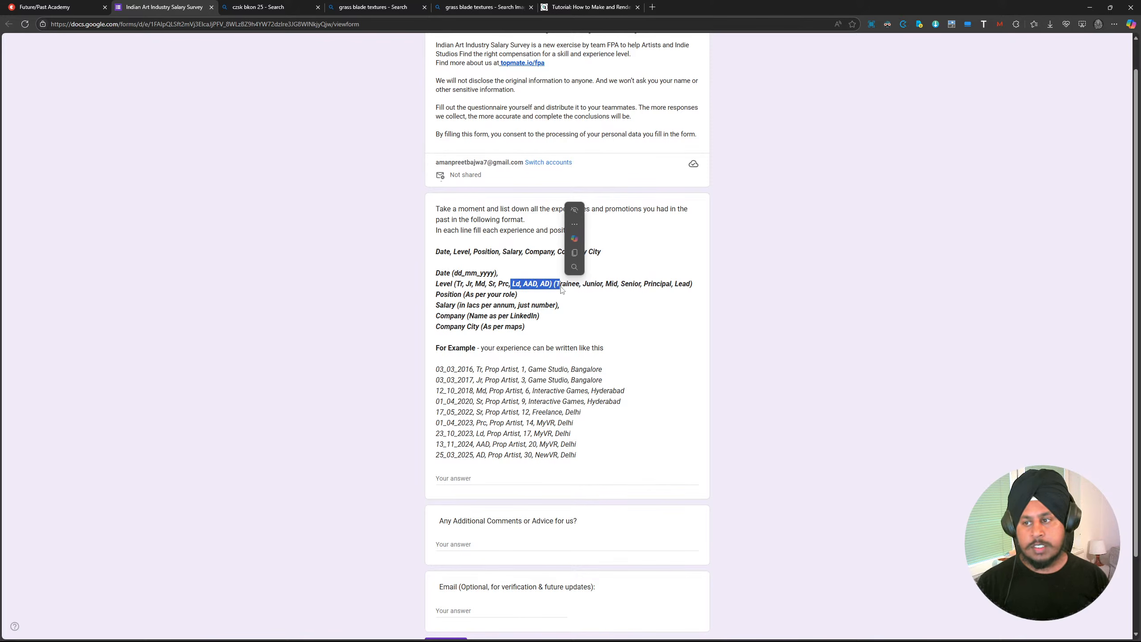
Examine the position, salary, company and city parts of the 01_04_2020 example entry in the survey's experience question.
left_click(532, 291)
left_click_drag(484, 402, 520, 402)
left_click(480, 417)
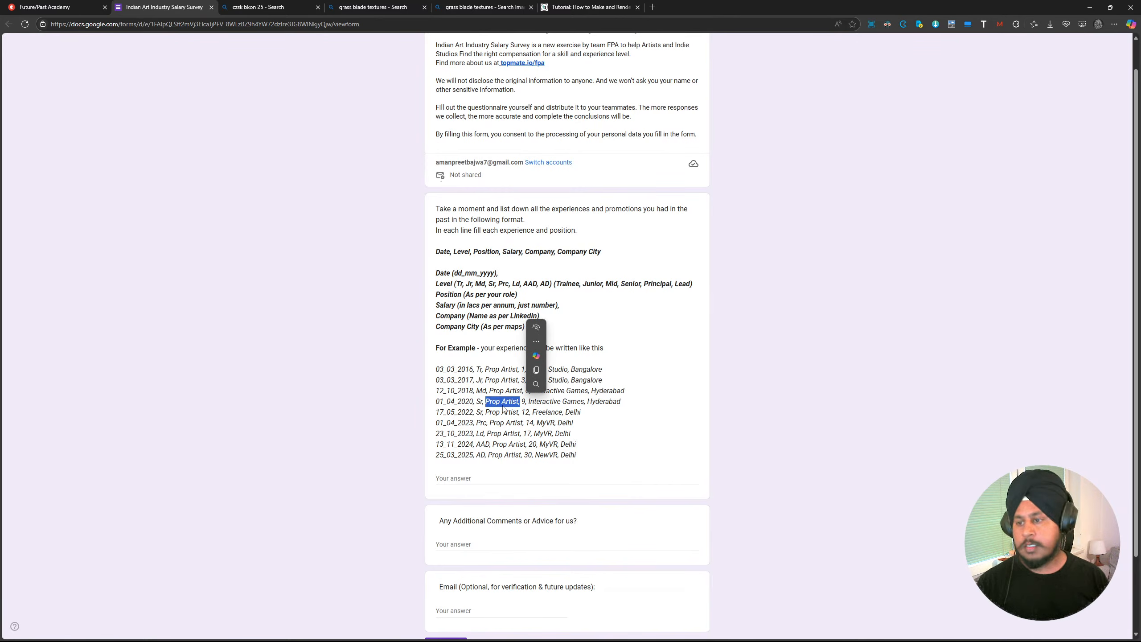
left_click(529, 405)
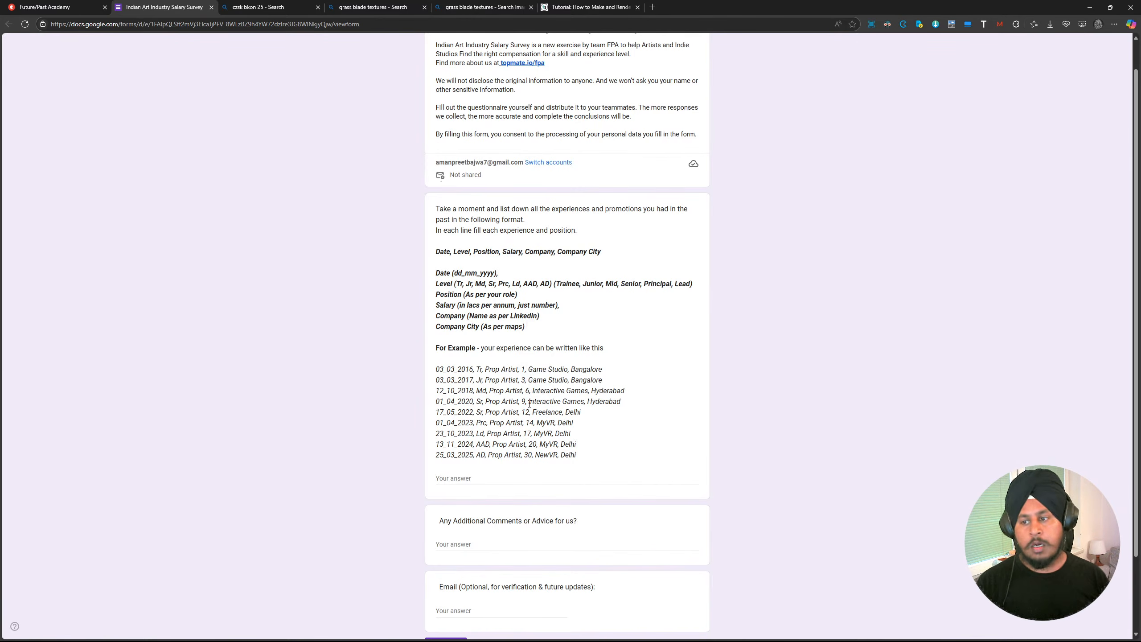
double_click(523, 401)
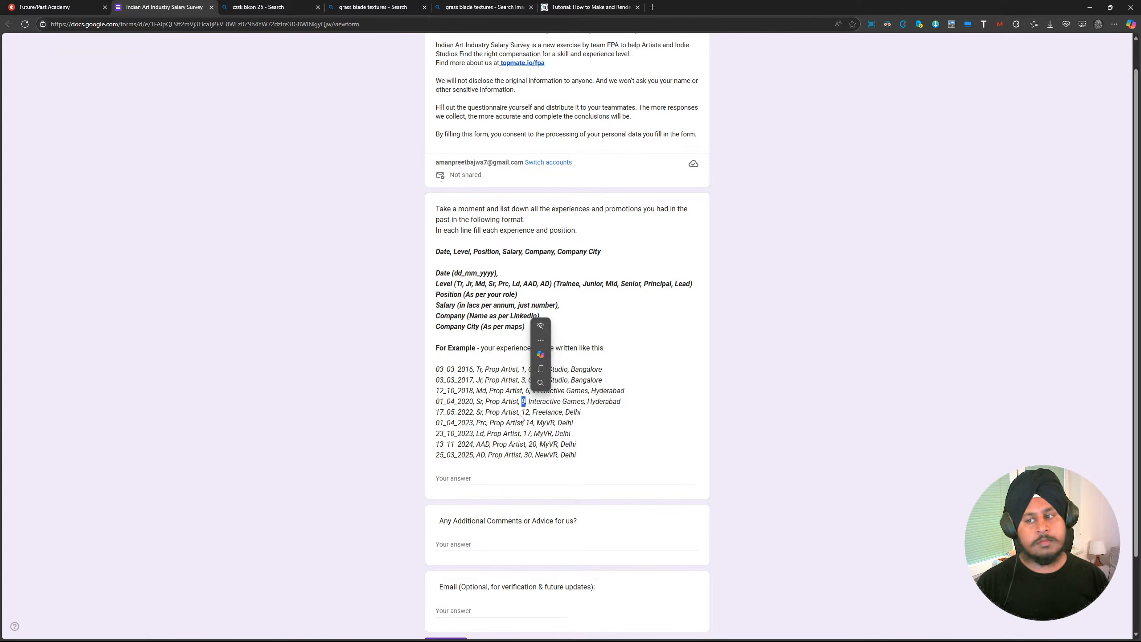
left_click(543, 415)
left_click_drag(528, 400, 586, 402)
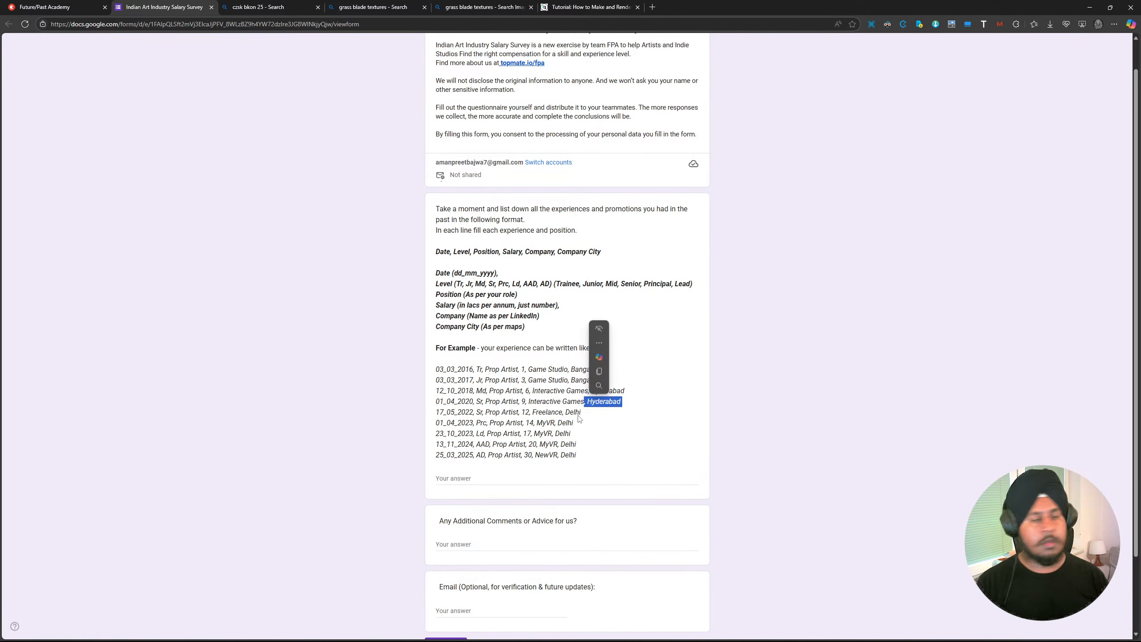
left_click(581, 421)
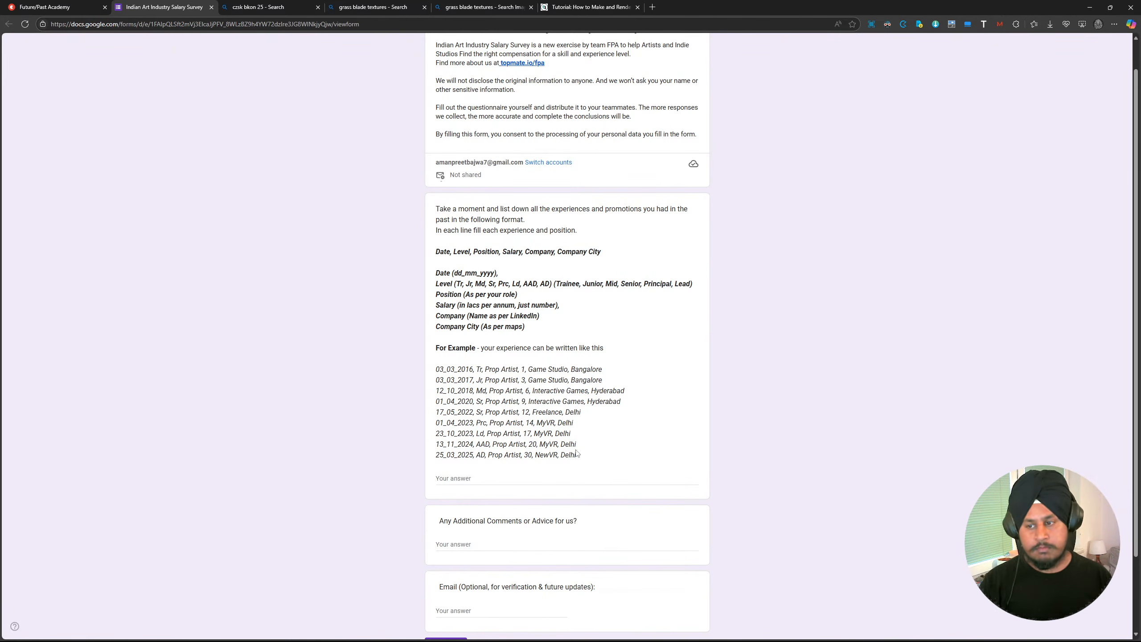
Review the full list of example entries, then the additional comments and optional email questions down to the form's end.
left_click_drag(580, 457, 433, 375)
left_click(476, 485)
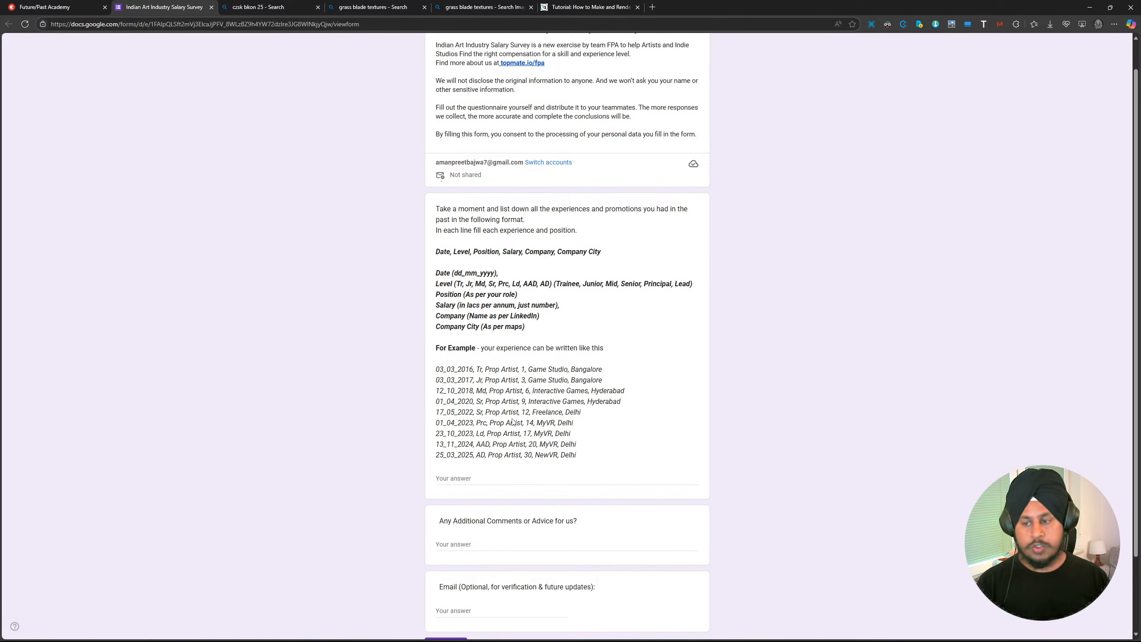
left_click(467, 543)
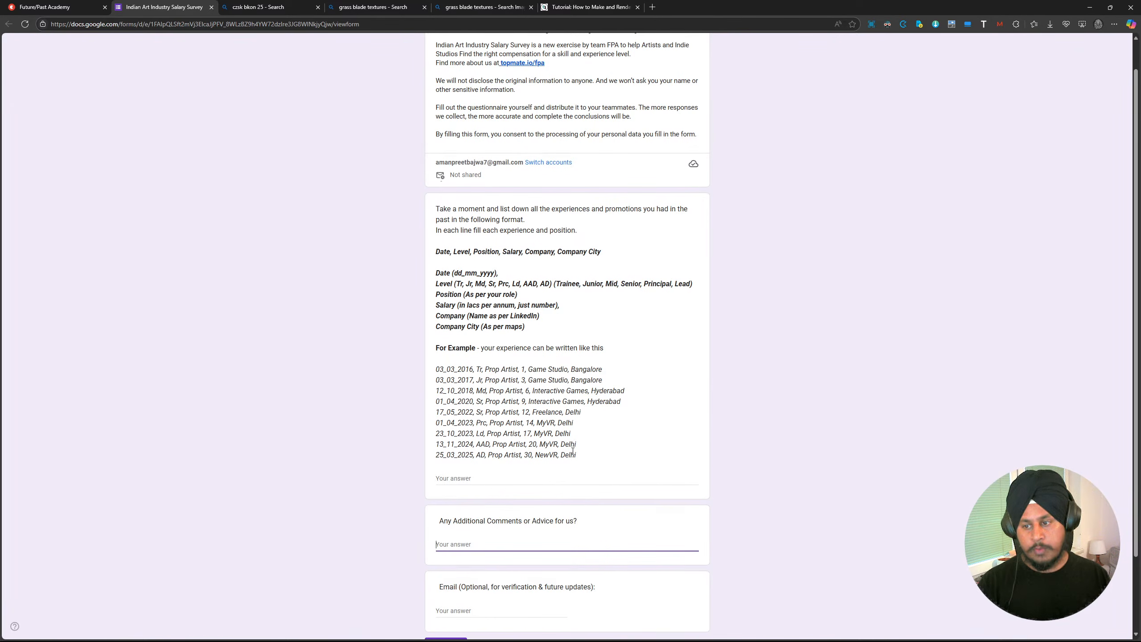
scroll(572, 450, "down", 2)
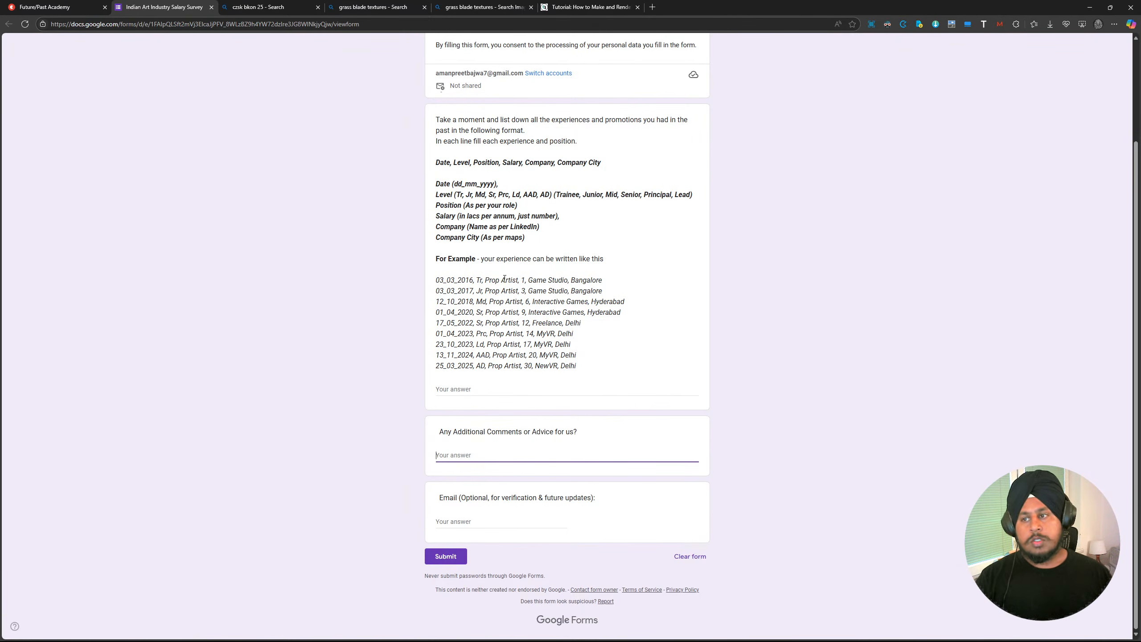
scroll(501, 279, "up", 3)
scroll(523, 373, "down", 3)
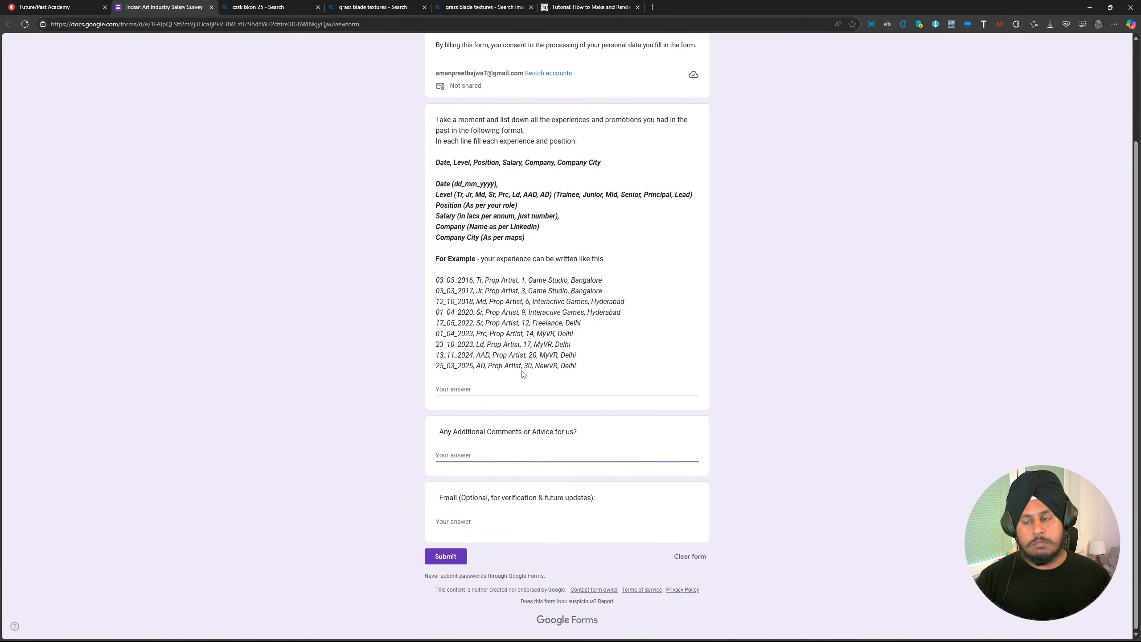